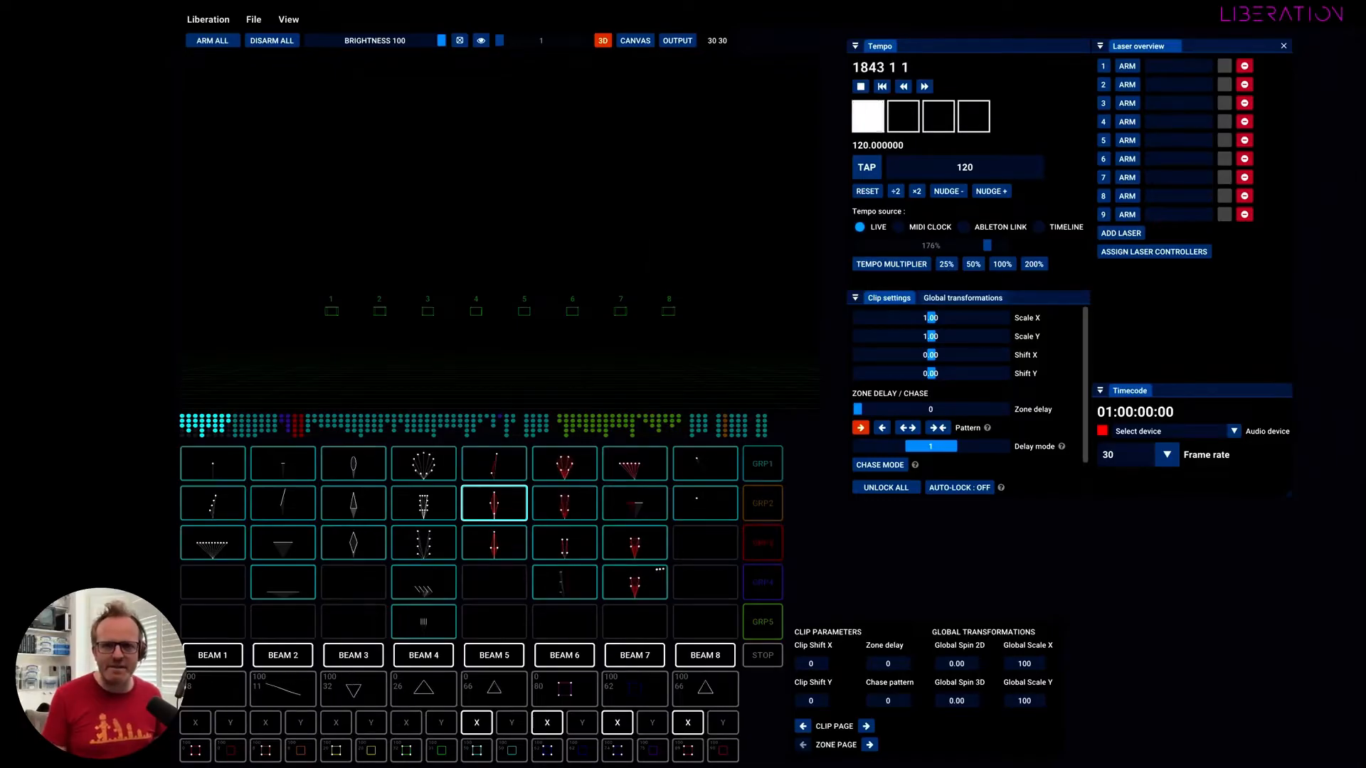
Look at the output zone of laser 1, finishing on the 3D visualiser.
{"action": "left_click", "coordinate": [677, 40]}
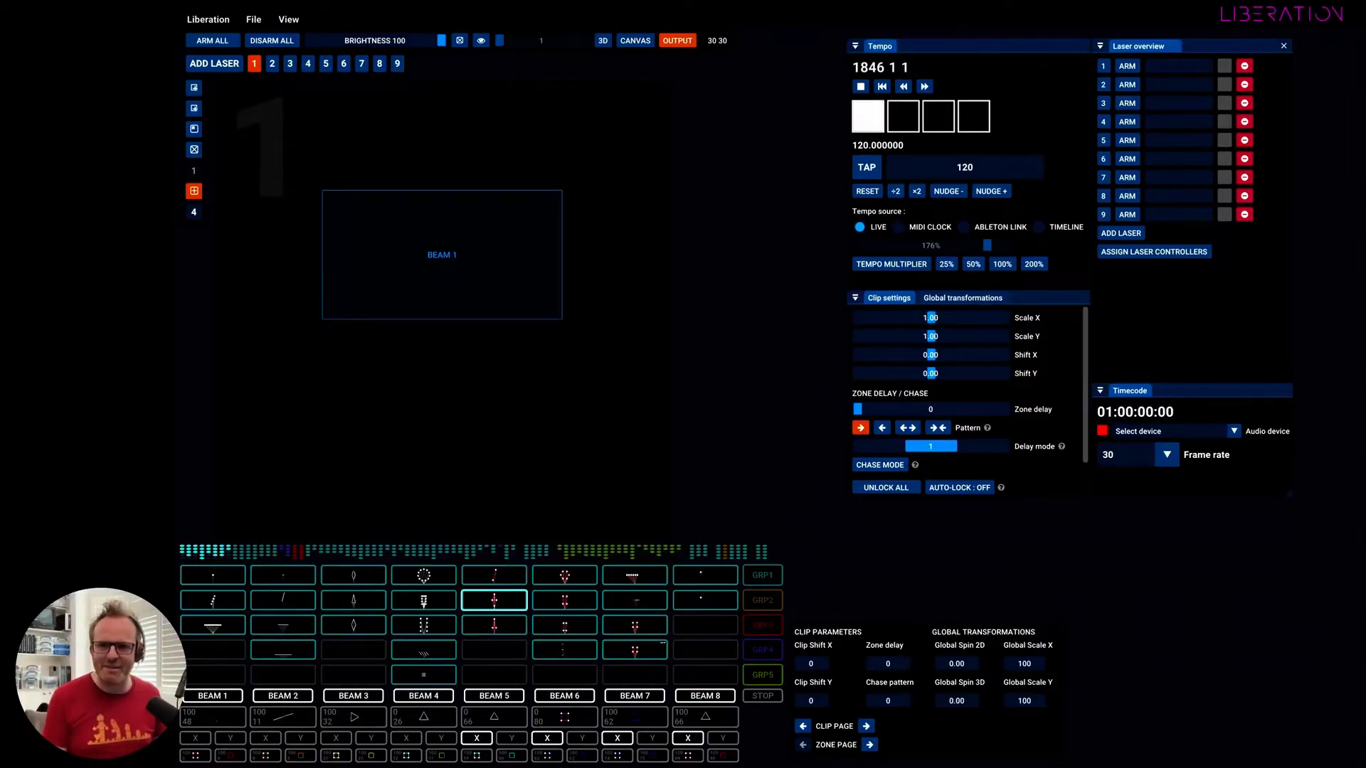
{"action": "left_click", "coordinate": [603, 40]}
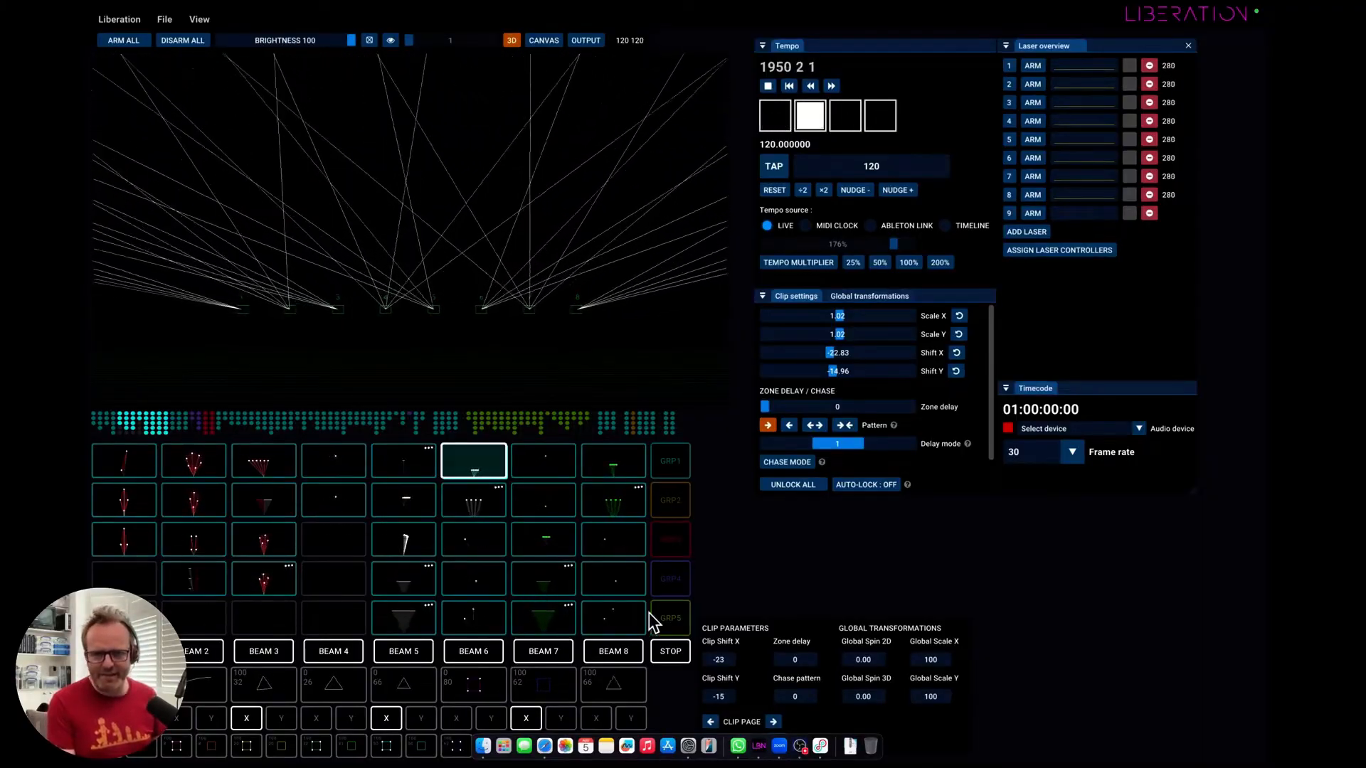
Page forward through the clip grid to look over the available clips.
{"action": "left_click", "coordinate": [776, 723]}
{"action": "left_click", "coordinate": [776, 723]}
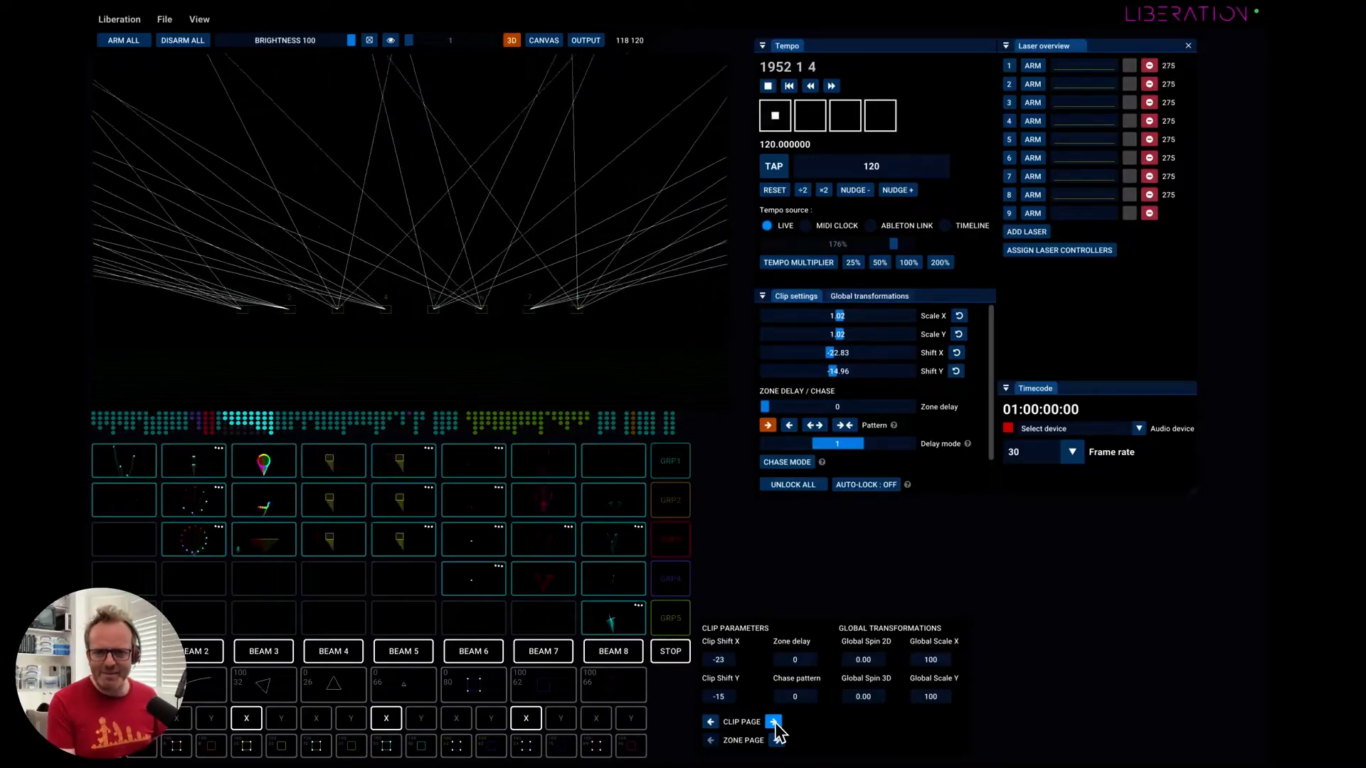
{"action": "left_click", "coordinate": [775, 723]}
{"action": "left_click", "coordinate": [774, 722]}
{"action": "left_click", "coordinate": [775, 722]}
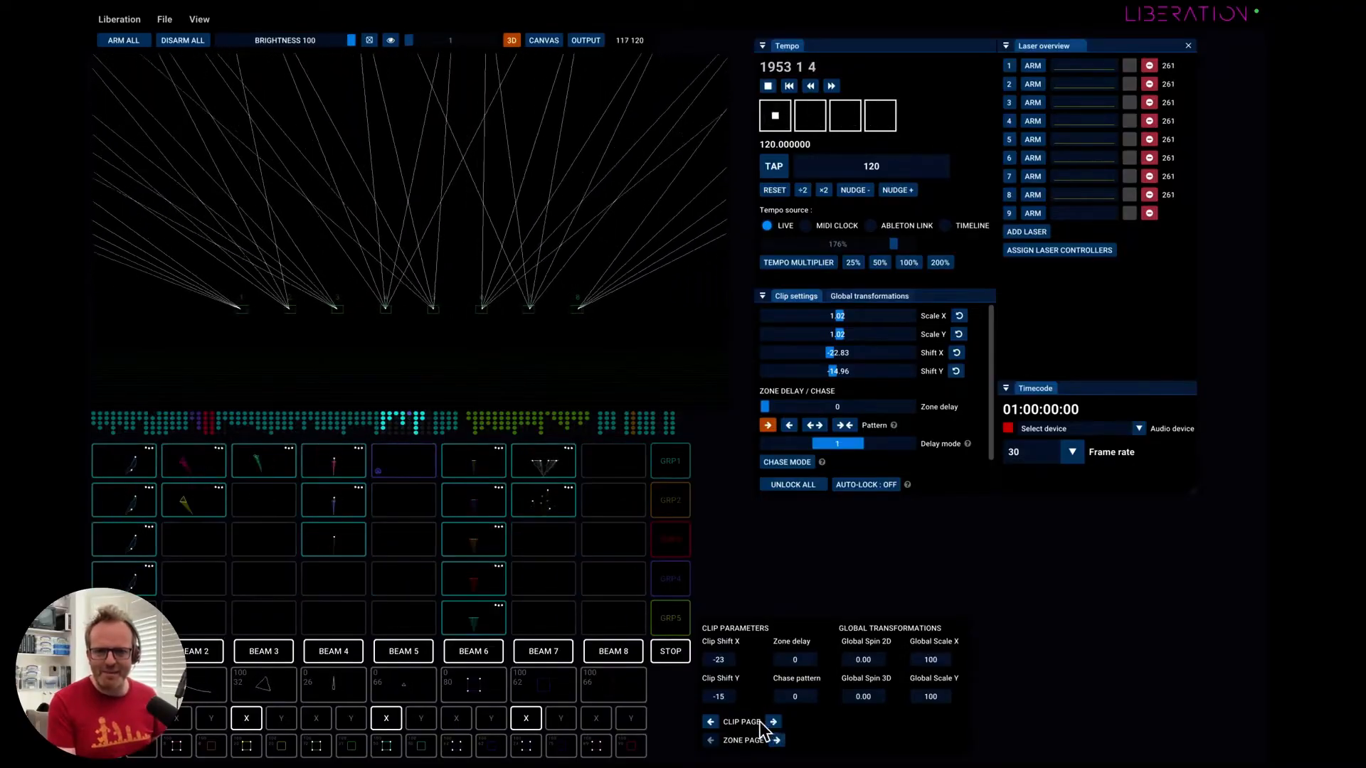
{"action": "left_click", "coordinate": [774, 721]}
Browse the clip grid column by column in both directions to examine neighbouring clips.
{"action": "key", "text": "Left"}
{"action": "key", "text": "Left"}
{"action": "key", "text": "Left"}
{"action": "key", "text": "Left"}
{"action": "key", "text": "Left"}
{"action": "key", "text": "Left"}
{"action": "key", "text": "Left"}
{"action": "key", "text": "Left"}
{"action": "key", "text": "Left"}
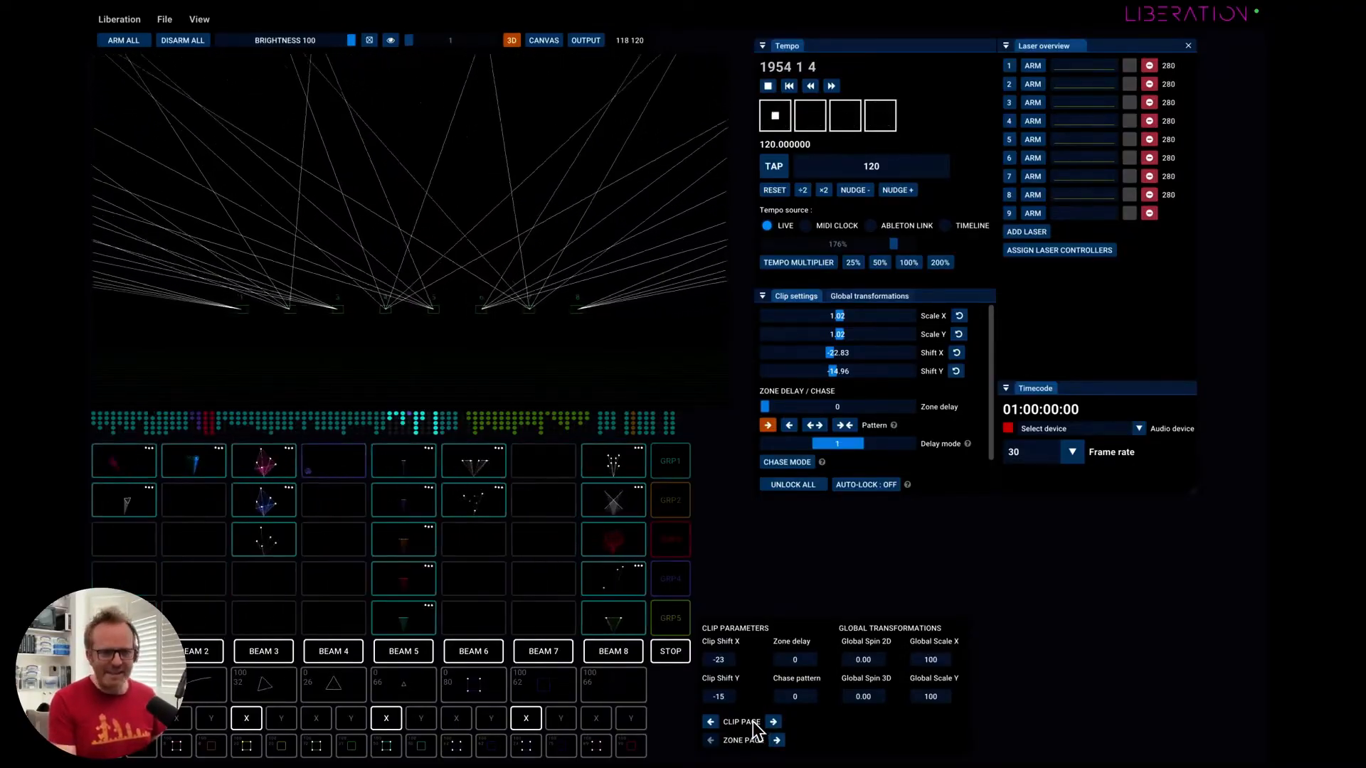
{"action": "key", "text": "Left"}
{"action": "key", "text": "Left"}
{"action": "key", "text": "Left"}
{"action": "key", "text": "Left"}
{"action": "key", "text": "Right"}
{"action": "key", "text": "Right"}
{"action": "key", "text": "Right"}
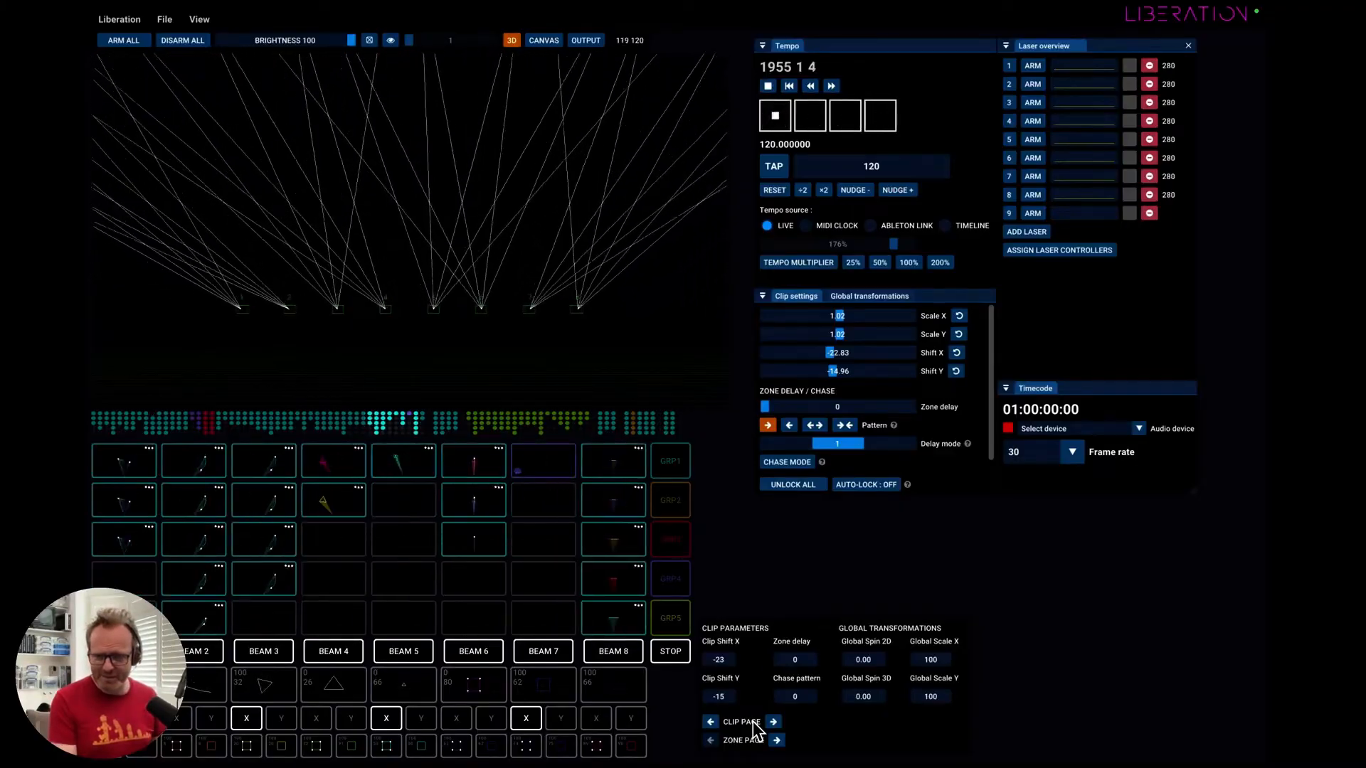
{"action": "key", "text": "Left"}
{"action": "key", "text": "Left"}
{"action": "key", "text": "Left"}
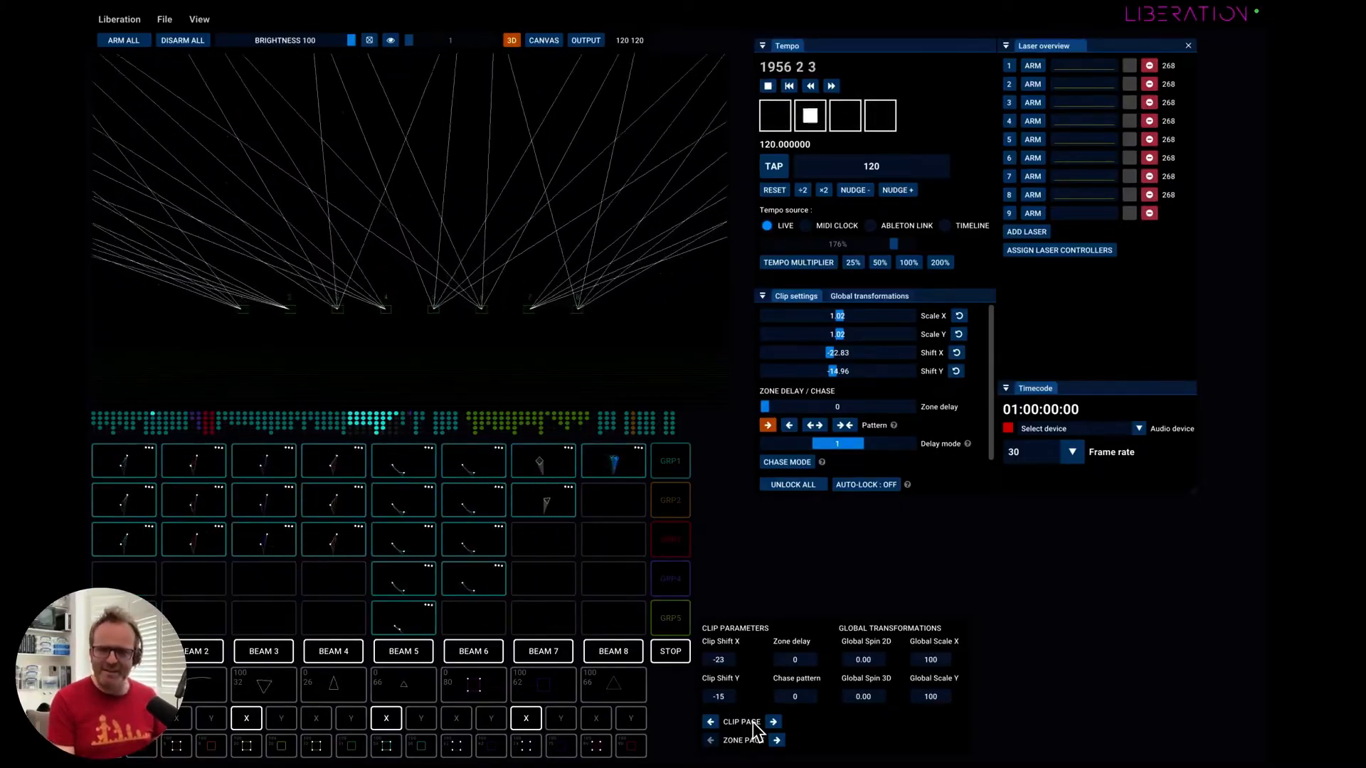
Jump through the clip grid a whole page at a time, backward and forward, to survey the full clip set.
{"action": "key", "text": "shift+Left"}
{"action": "key", "text": "shift+Left"}
{"action": "key", "text": "shift+Left"}
{"action": "key", "text": "shift+Left"}
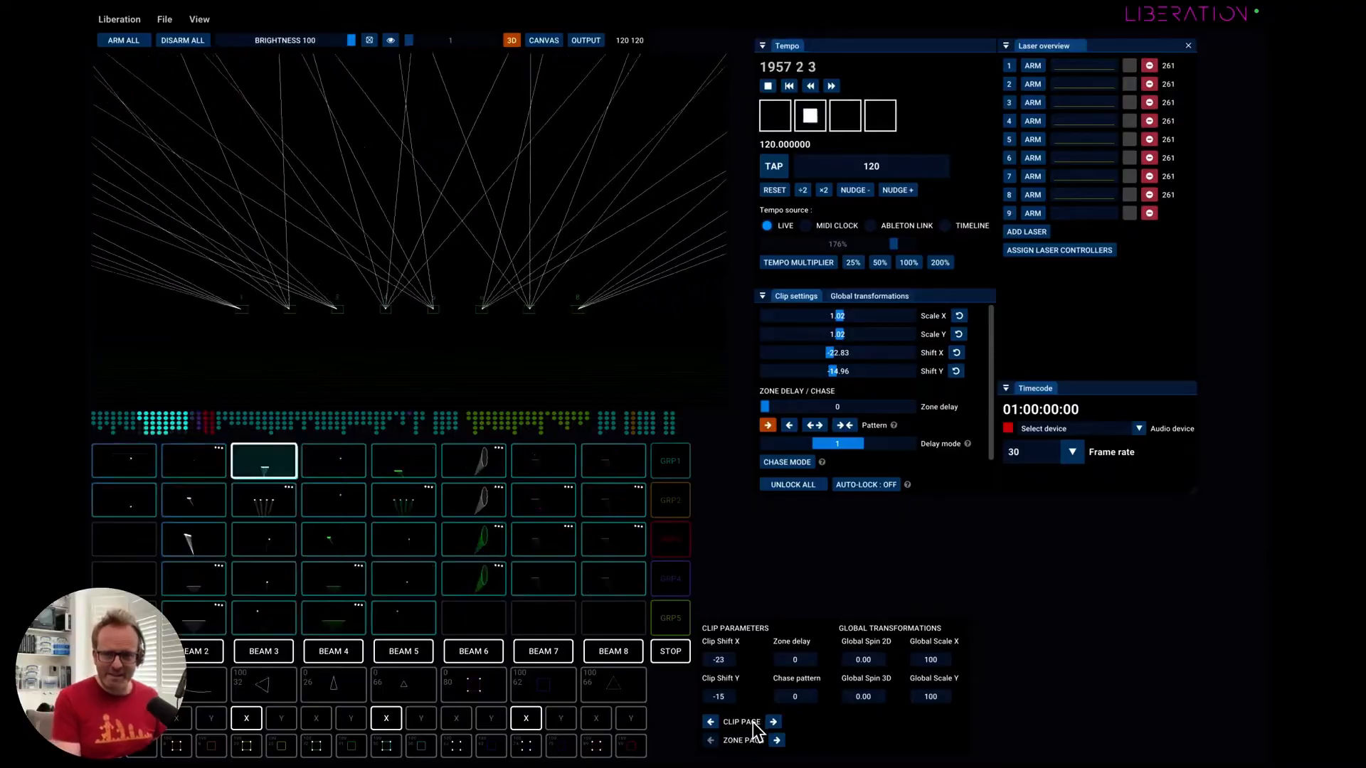
{"action": "key", "text": "shift+Right"}
{"action": "key", "text": "shift+Right"}
{"action": "key", "text": "shift+Right"}
{"action": "key", "text": "shift+Right"}
{"action": "key", "text": "shift+Right"}
{"action": "key", "text": "shift+Left"}
{"action": "key", "text": "shift+Left"}
{"action": "key", "text": "shift+Left"}
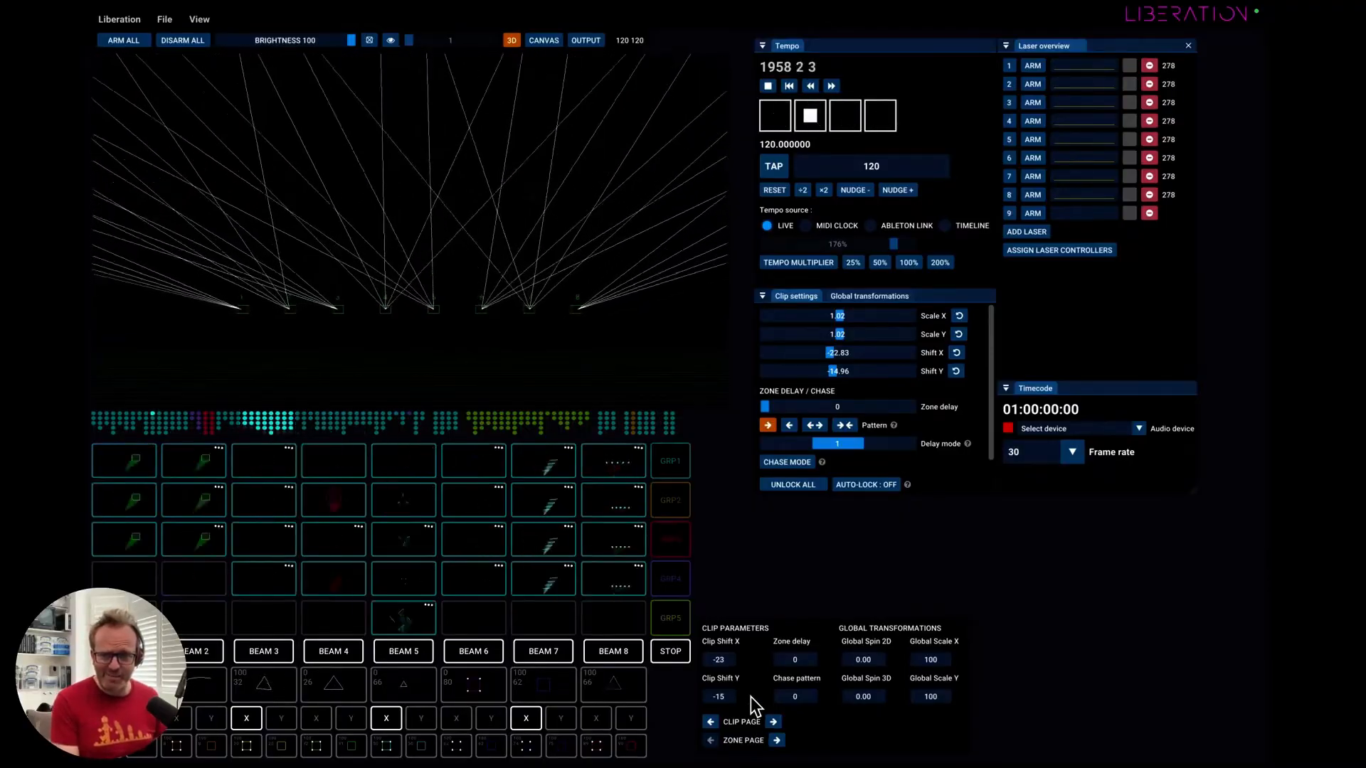
{"action": "key", "text": "shift+Left"}
Examine how clips are arranged and coloured by group around the purple and red columns of the grid overview.
{"action": "key", "text": "Left"}
{"action": "key", "text": "Left"}
{"action": "key", "text": "Left"}
{"action": "key", "text": "Left"}
{"action": "key", "text": "Left"}
{"action": "key", "text": "Left"}
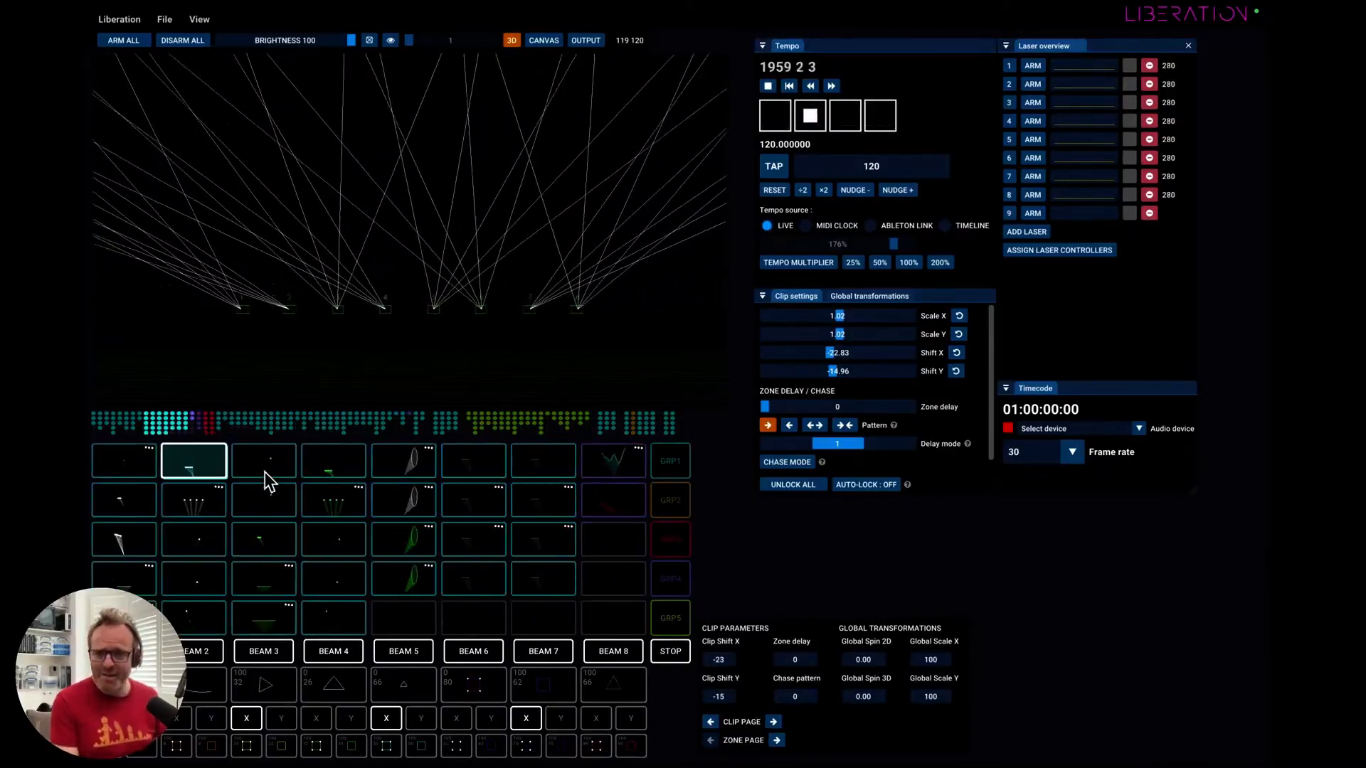
{"action": "key", "text": "Right"}
{"action": "key", "text": "Right"}
{"action": "key", "text": "Right"}
{"action": "key", "text": "Right"}
{"action": "key", "text": "Right"}
{"action": "key", "text": "Right"}
{"action": "key", "text": "Right"}
{"action": "key", "text": "Right"}
{"action": "key", "text": "Right"}
{"action": "key", "text": "Right"}
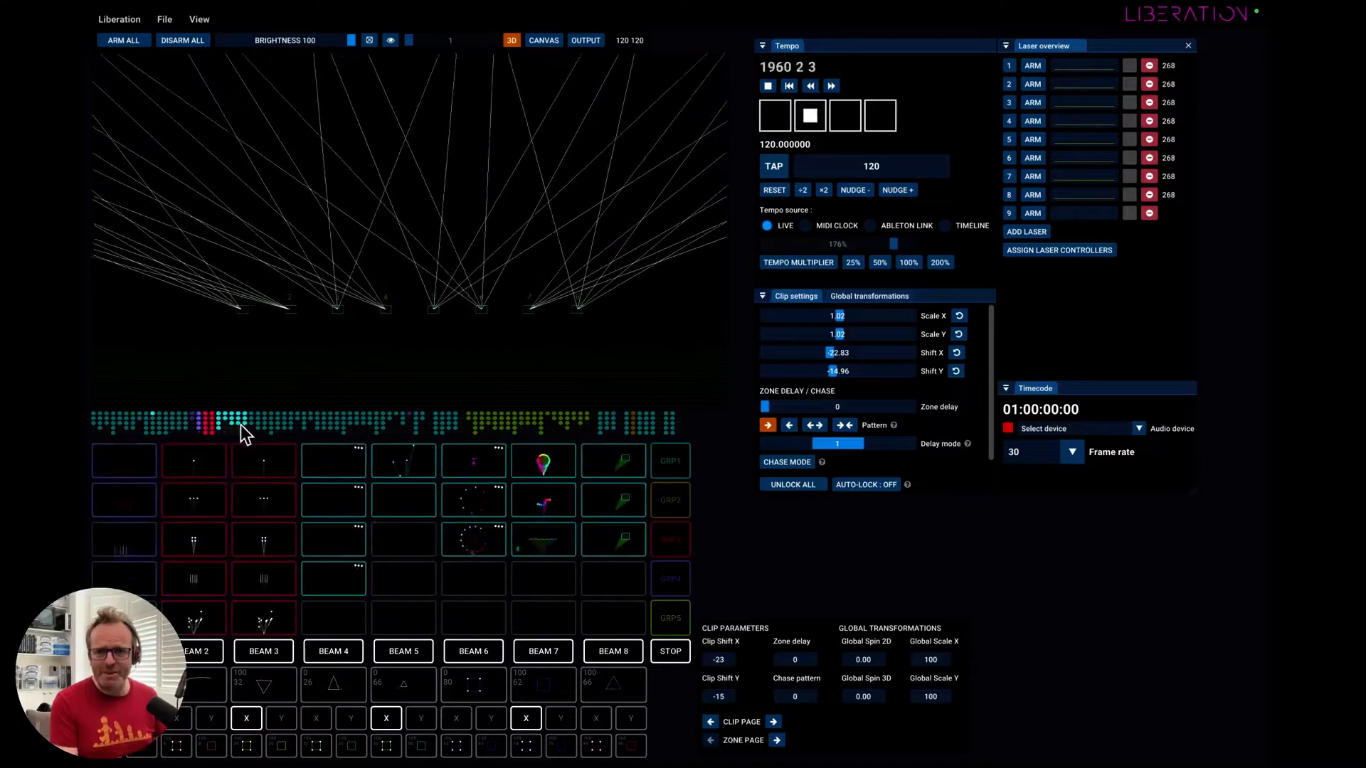
{"action": "key", "text": "Right"}
{"action": "key", "text": "Right"}
{"action": "key", "text": "Right"}
{"action": "key", "text": "Left"}
{"action": "key", "text": "Left"}
{"action": "key", "text": "Left"}
{"action": "key", "text": "Left"}
{"action": "key", "text": "Left"}
{"action": "key", "text": "Left"}
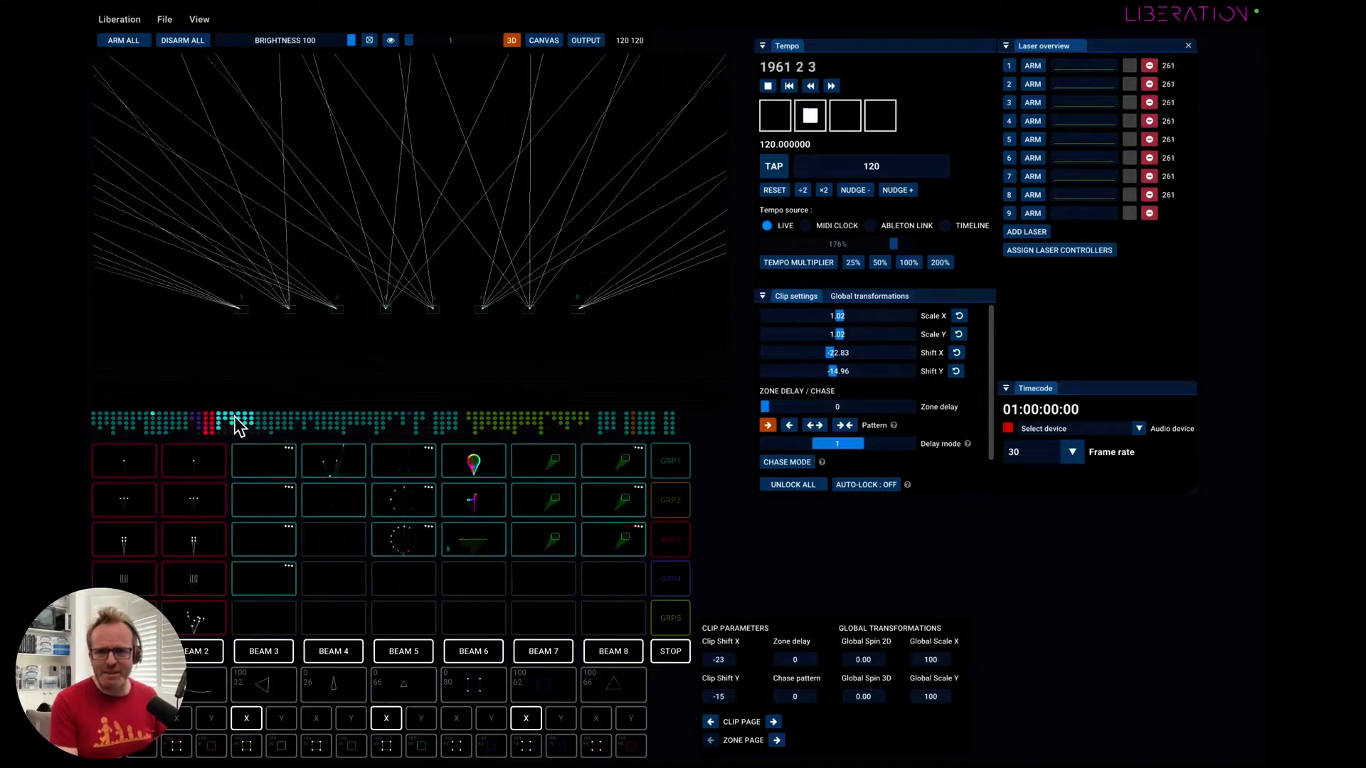
{"action": "key", "text": "Left"}
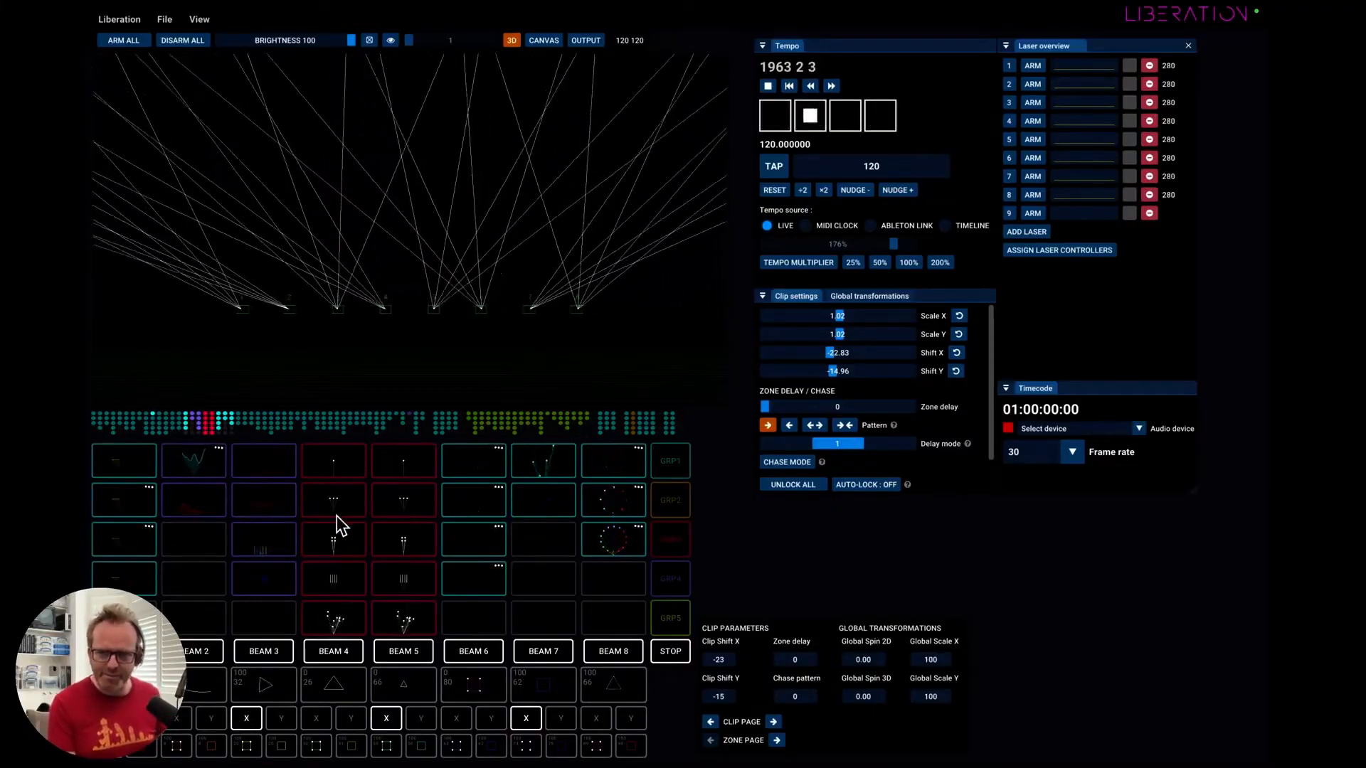
{"action": "key", "text": "Left"}
{"action": "key", "text": "Left"}
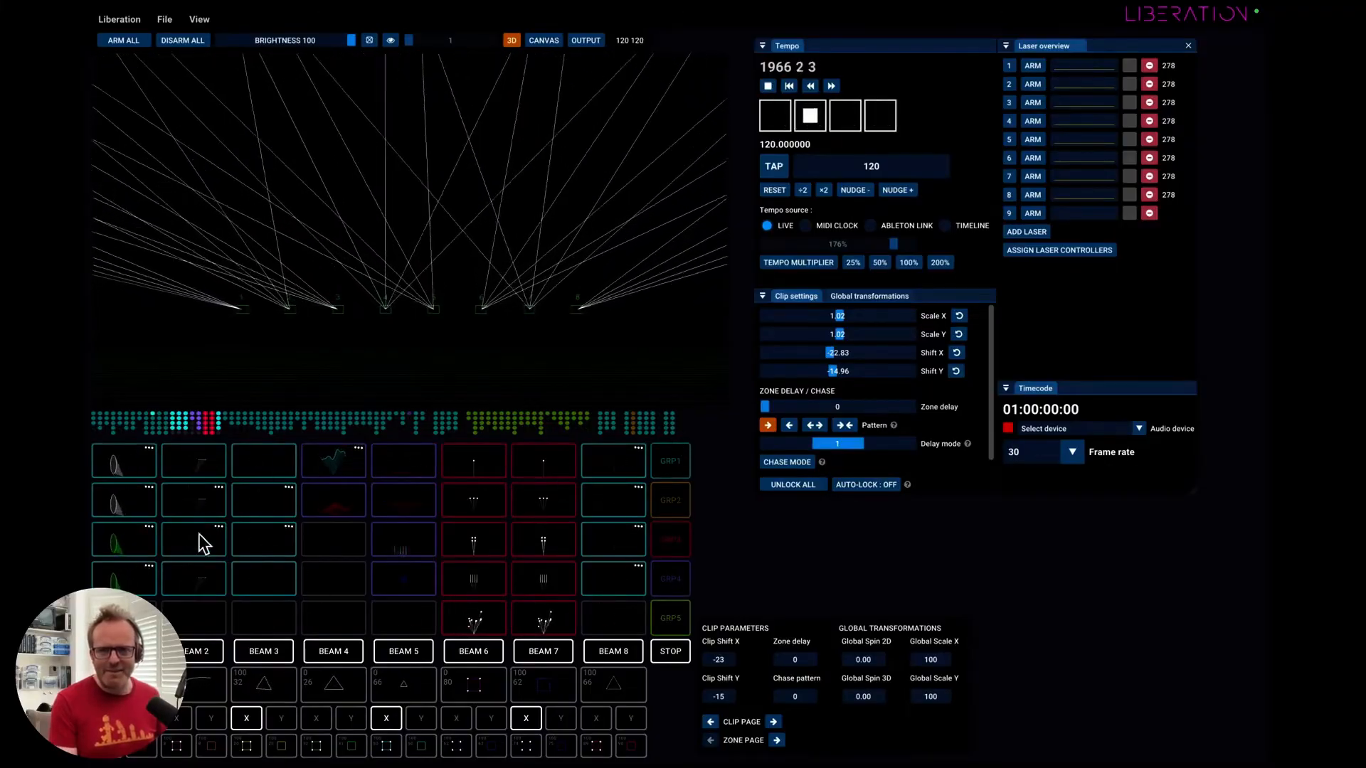
{"action": "key", "text": "Left"}
{"action": "key", "text": "Left"}
{"action": "key", "text": "Left"}
{"action": "key", "text": "Left"}
{"action": "key", "text": "Left"}
{"action": "key", "text": "Left"}
{"action": "key", "text": "Left"}
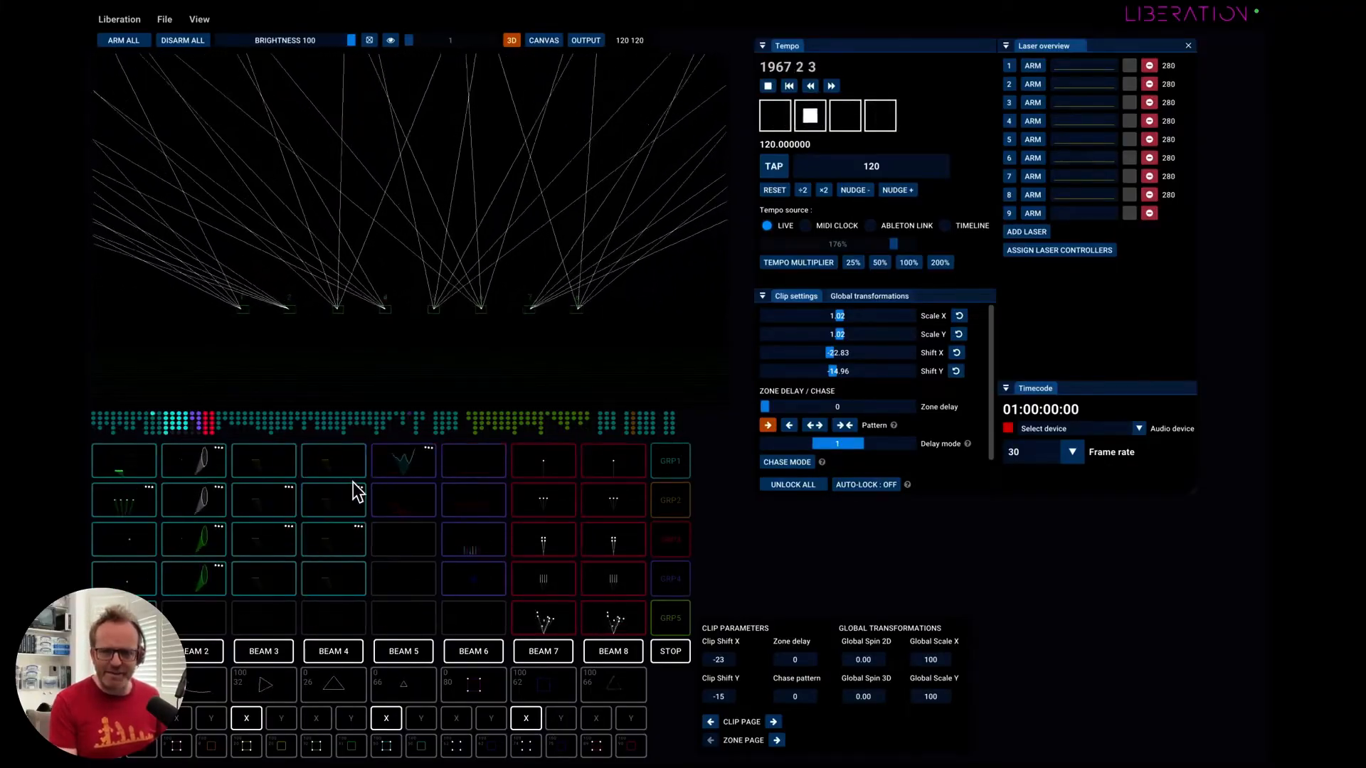
{"action": "key", "text": "Left"}
{"action": "key", "text": "Right"}
{"action": "key", "text": "Right"}
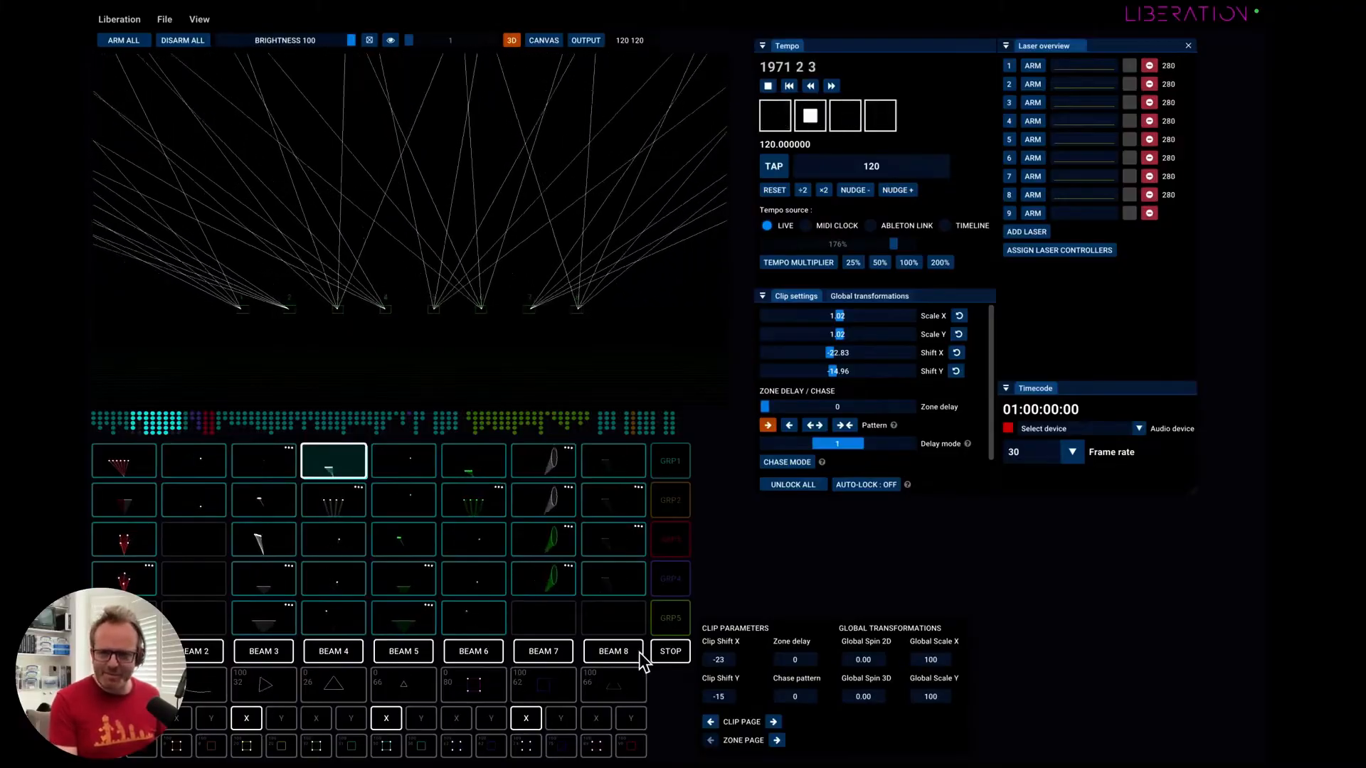
Trigger several beam clips in succession, ending with the red fan clip in the grid's first row.
{"action": "left_click", "coordinate": [388, 501]}
{"action": "left_click", "coordinate": [320, 501]}
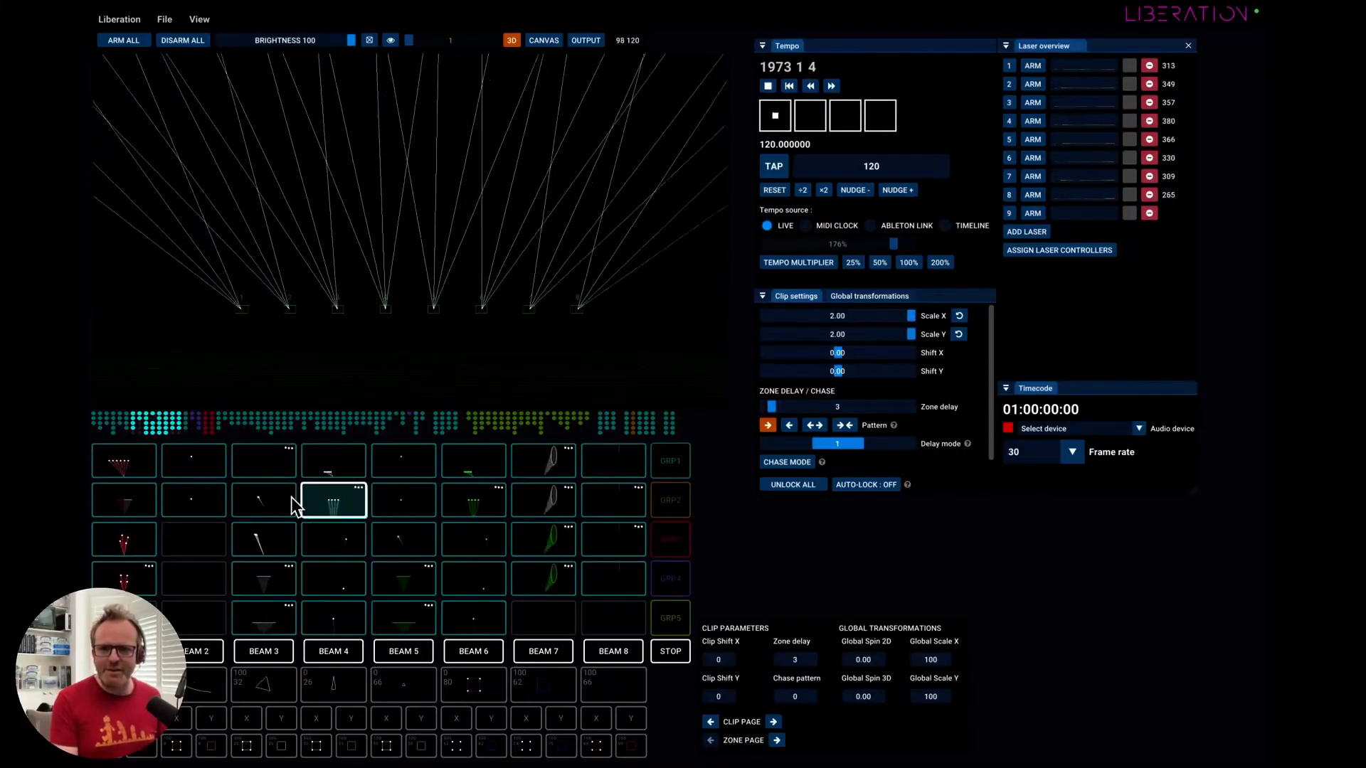
{"action": "left_click", "coordinate": [249, 471]}
{"action": "left_click", "coordinate": [106, 468]}
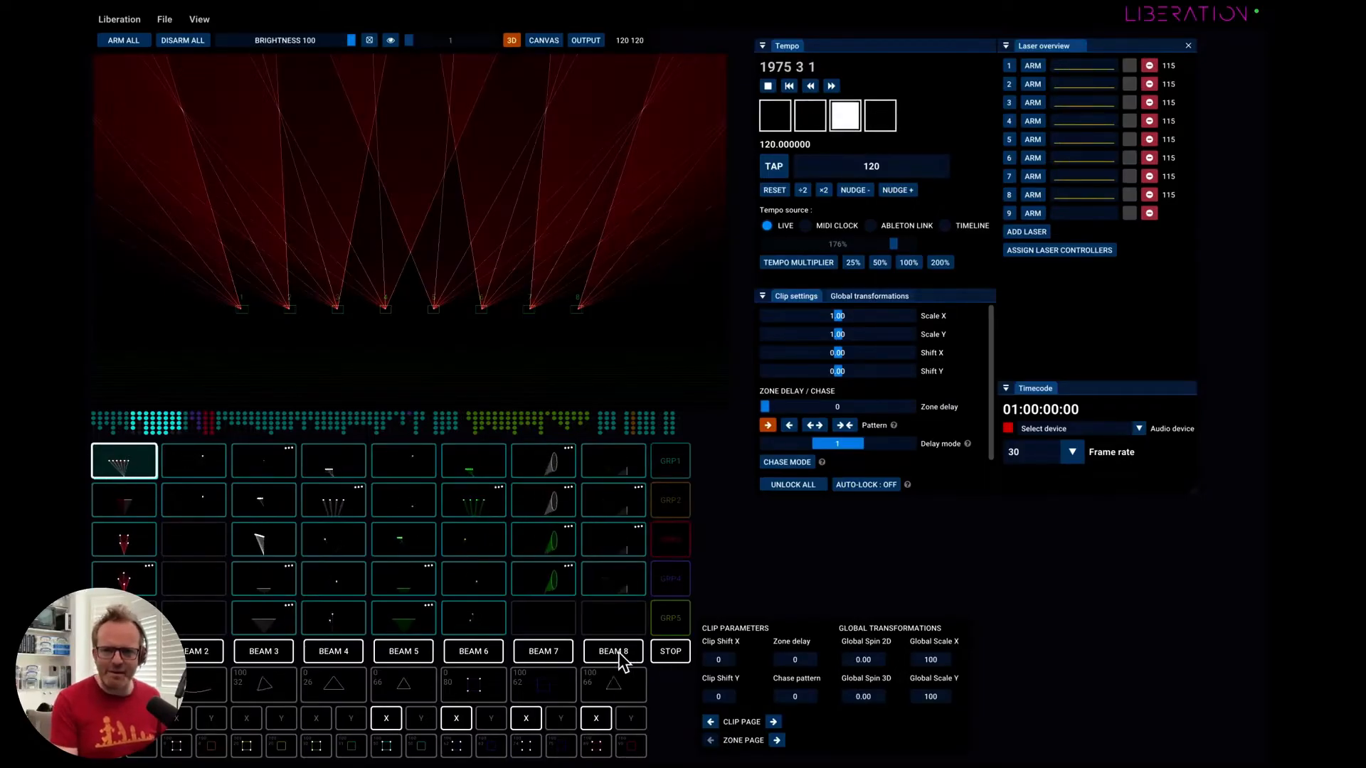
Switch off Beams 7, 5, 3 and 2 for the red fan clip, and swap Beam 4 for Beam 3.
{"action": "left_click", "coordinate": [553, 654]}
{"action": "left_click", "coordinate": [404, 651]}
{"action": "left_click", "coordinate": [265, 652]}
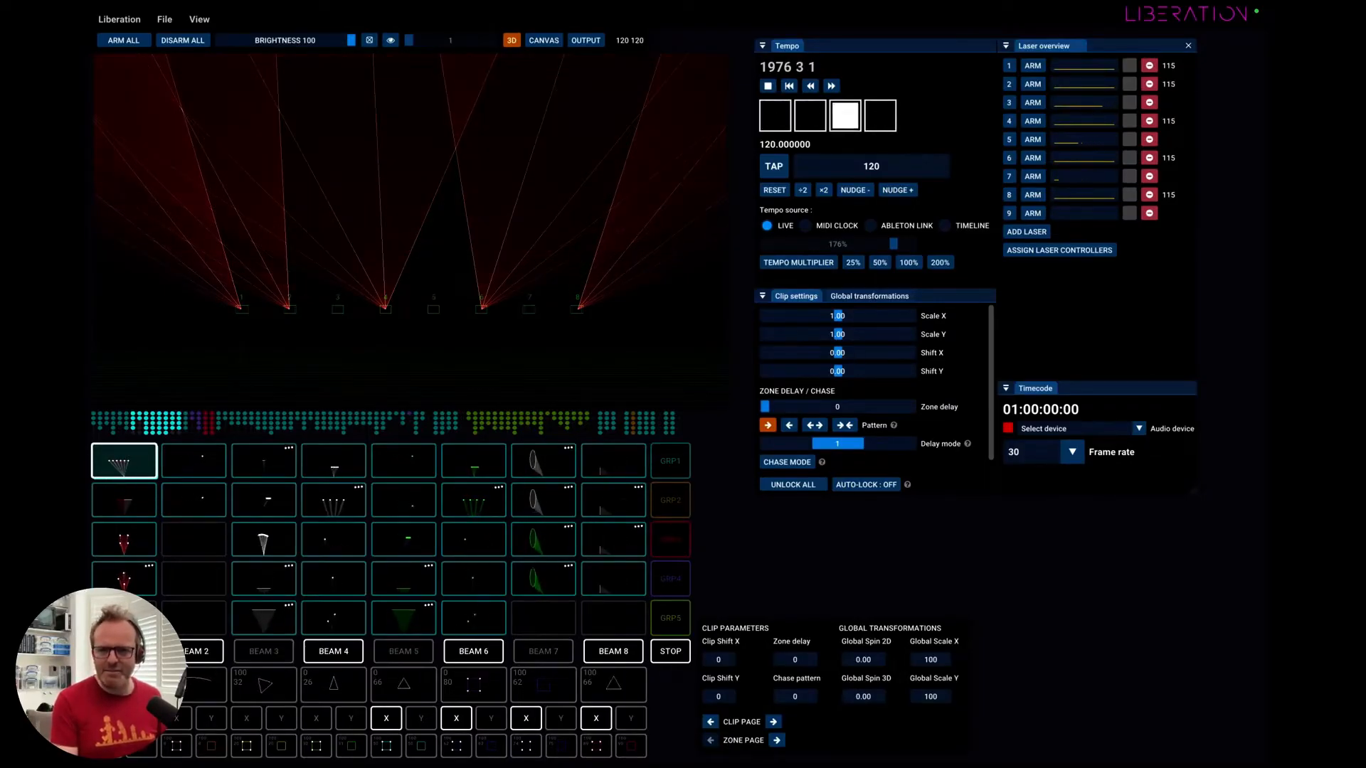
{"action": "left_click", "coordinate": [125, 652]}
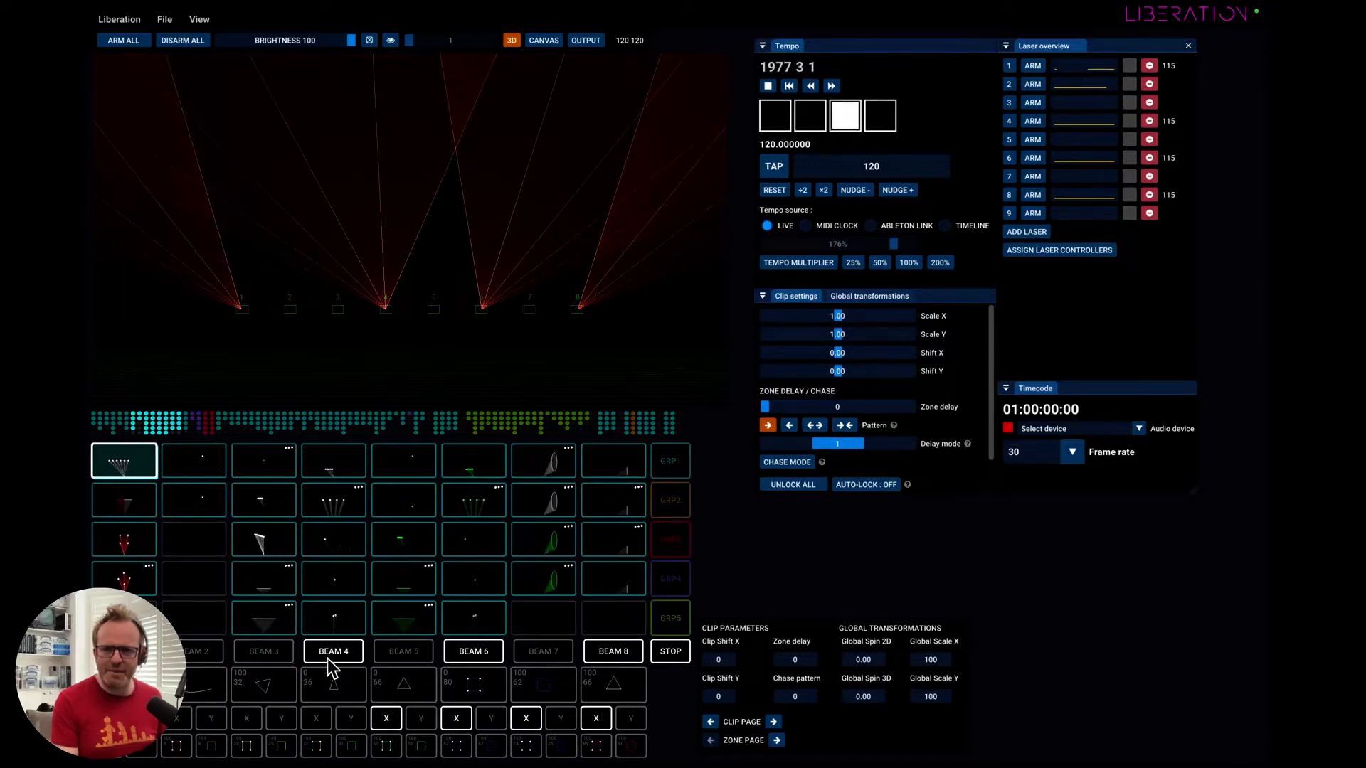
{"action": "left_click", "coordinate": [266, 653]}
{"action": "left_click", "coordinate": [336, 652]}
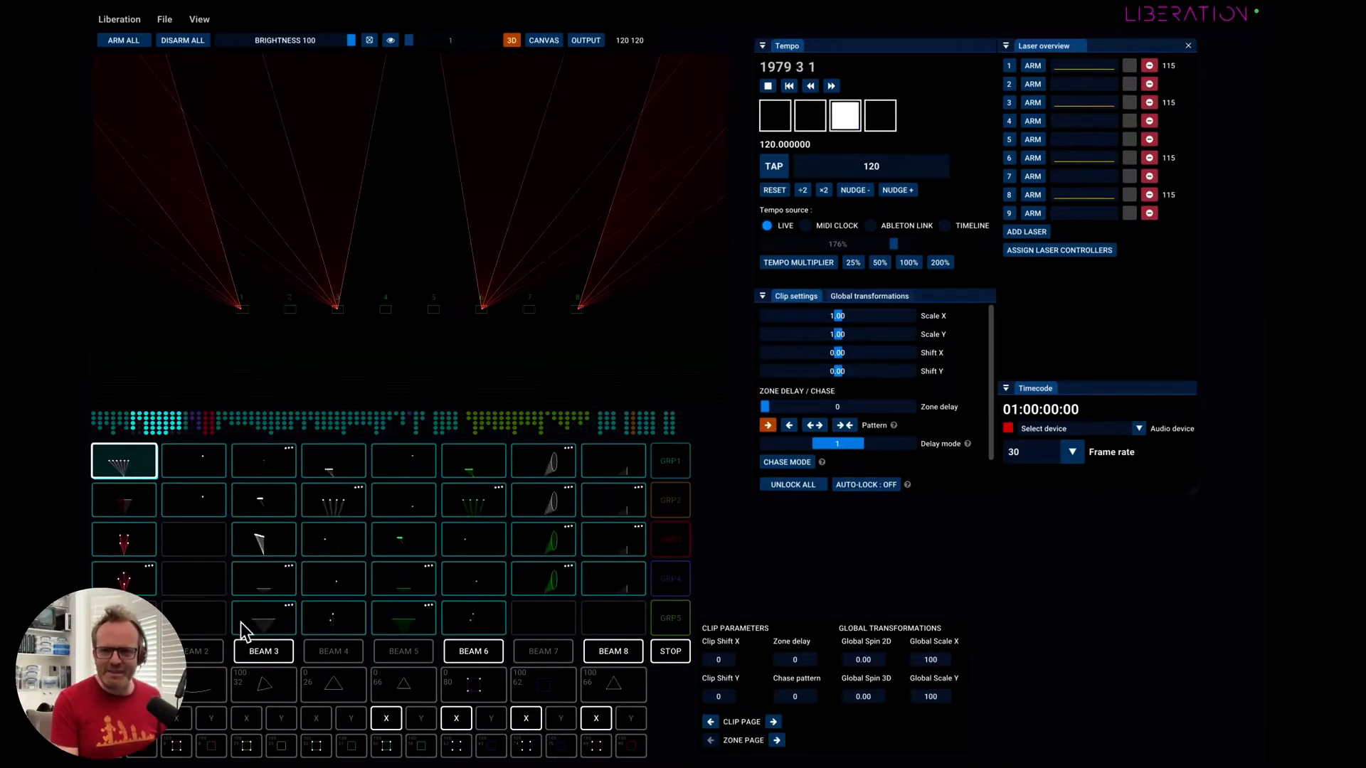
Play the clip below, return to the red fan clip, and switch Beams 2, 4, 5 and 7 back on.
{"action": "left_click", "coordinate": [117, 507]}
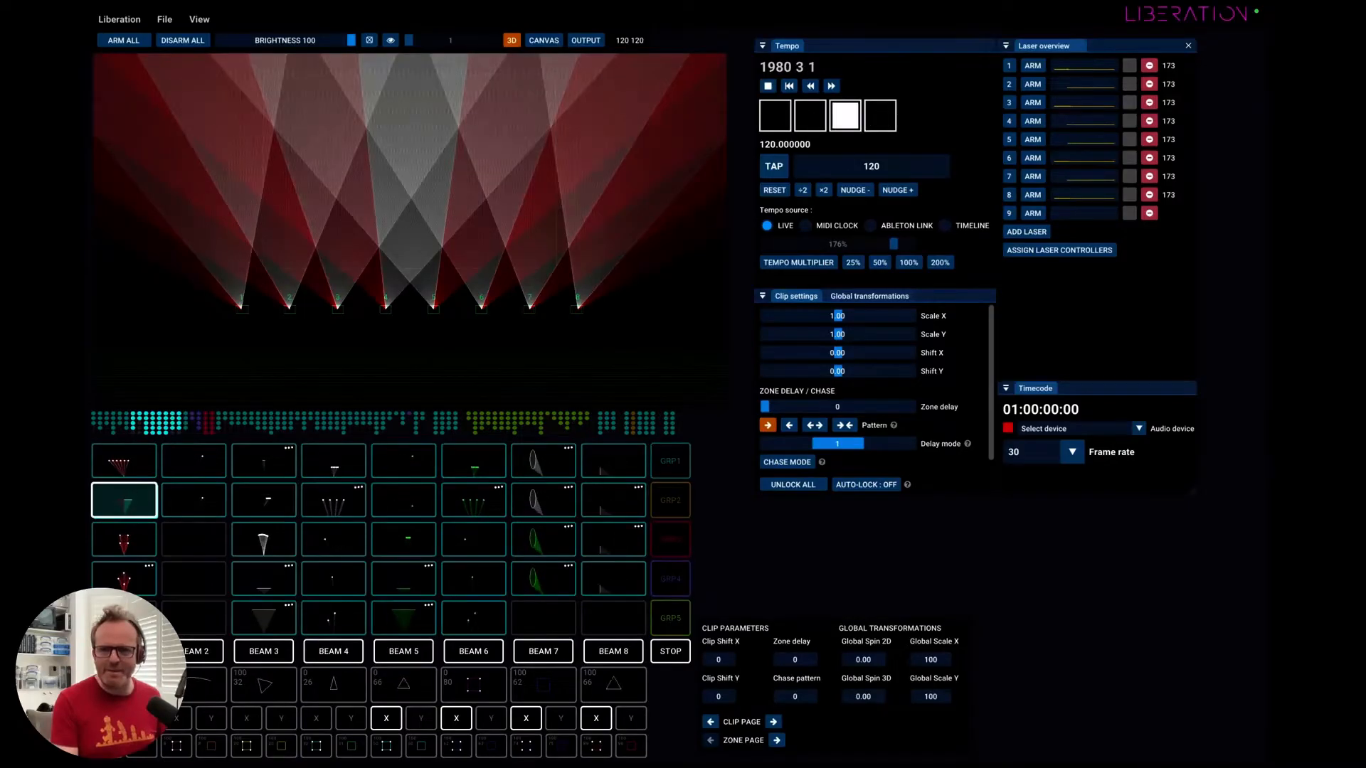
{"action": "left_click", "coordinate": [124, 466]}
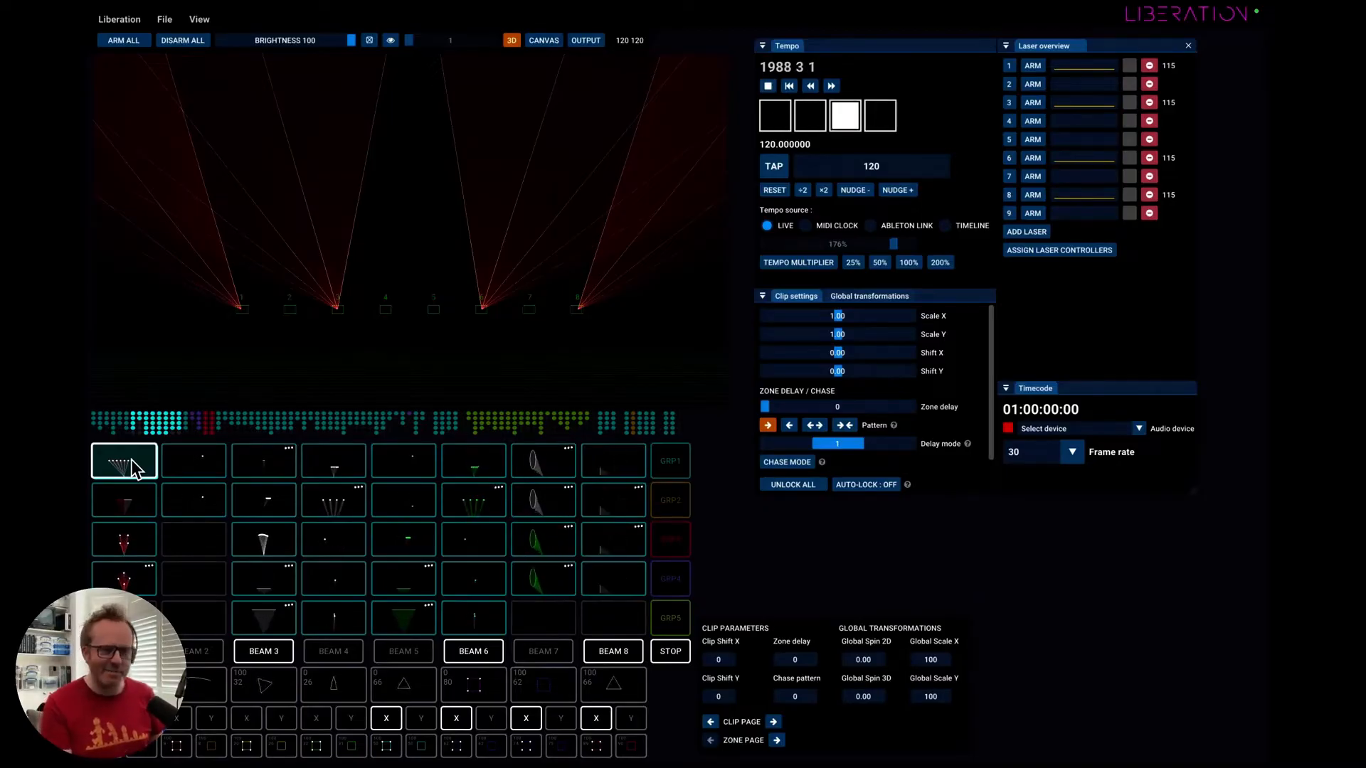
{"action": "left_click", "coordinate": [193, 651]}
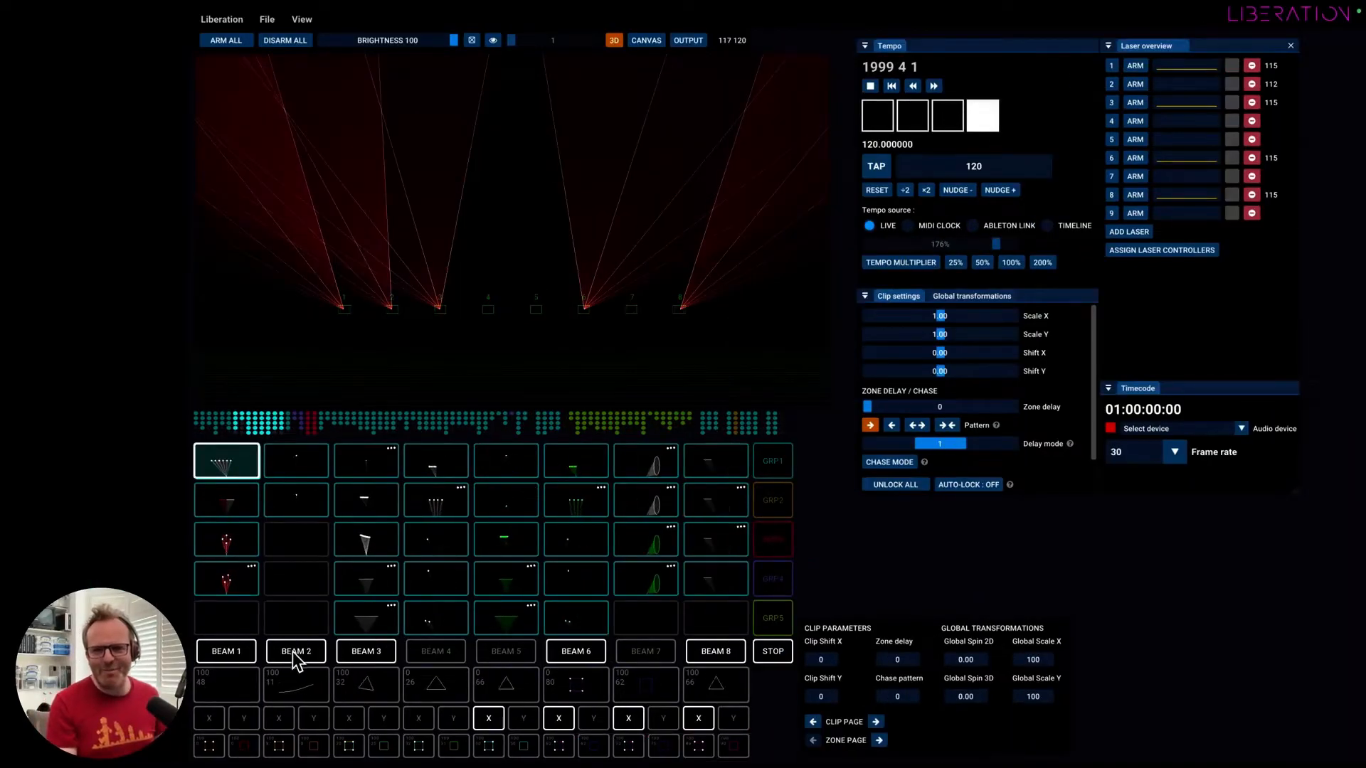
{"action": "left_click", "coordinate": [333, 651]}
{"action": "left_click", "coordinate": [523, 656]}
{"action": "left_click", "coordinate": [653, 648]}
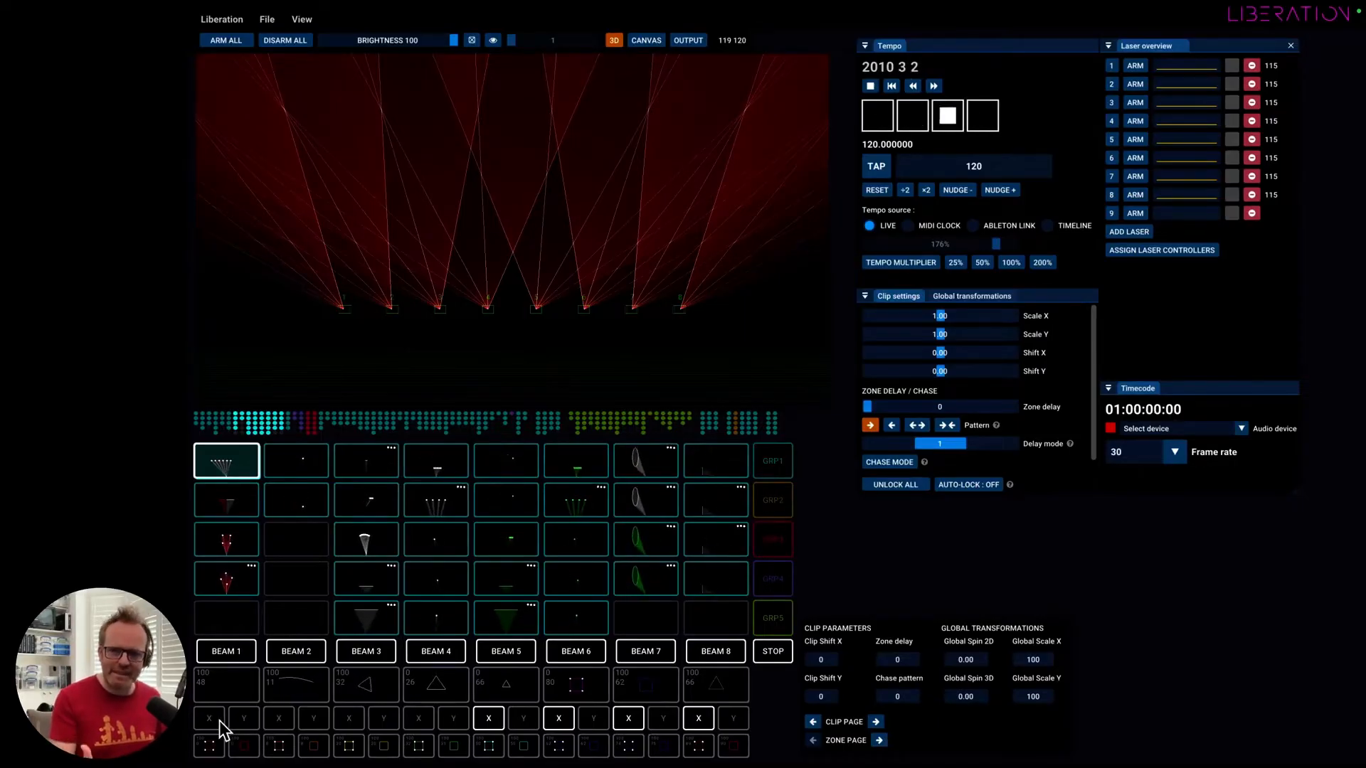
Turn off the X flip for Beams 5 to 8 on the red fan clip and switch it back on for all four.
{"action": "left_click", "coordinate": [489, 718]}
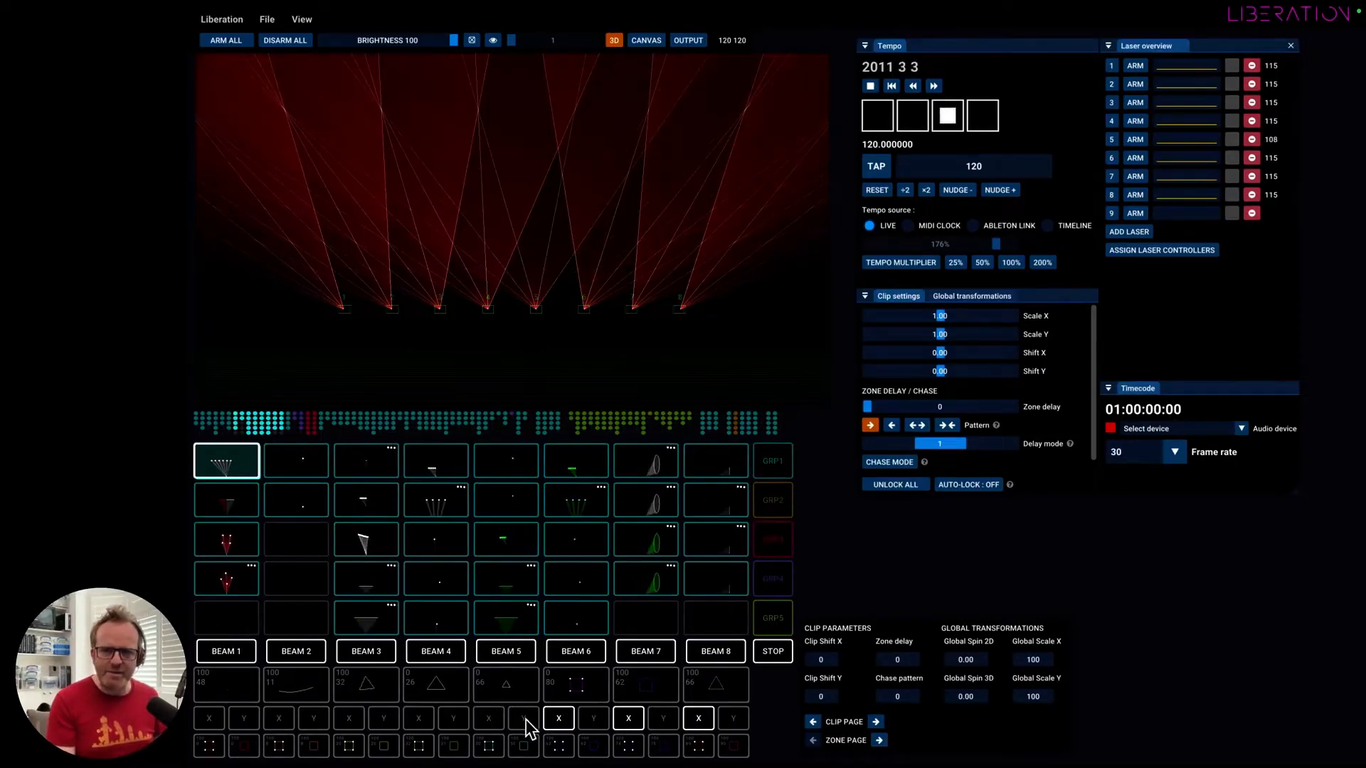
{"action": "left_click", "coordinate": [558, 718]}
{"action": "left_click", "coordinate": [628, 719]}
{"action": "left_click", "coordinate": [700, 719]}
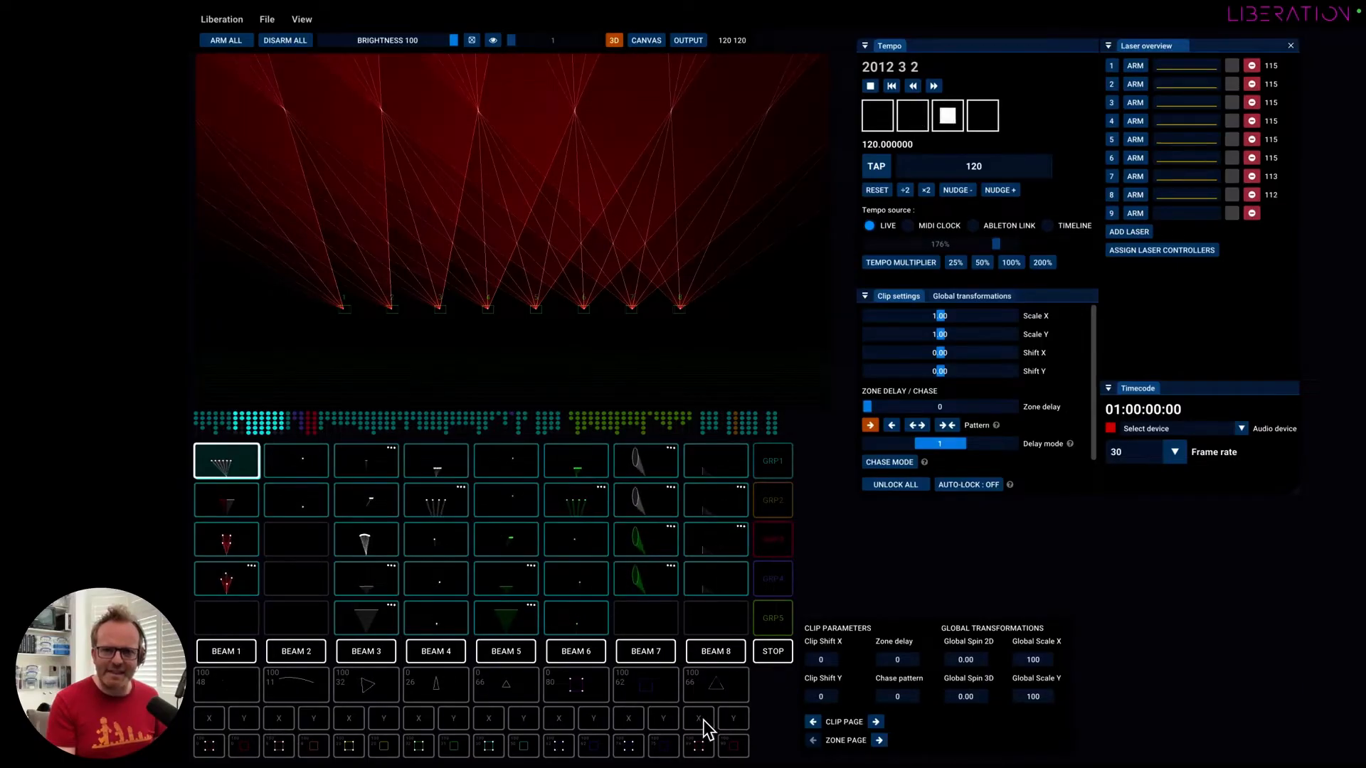
{"action": "left_click", "coordinate": [628, 719]}
{"action": "left_click", "coordinate": [558, 724]}
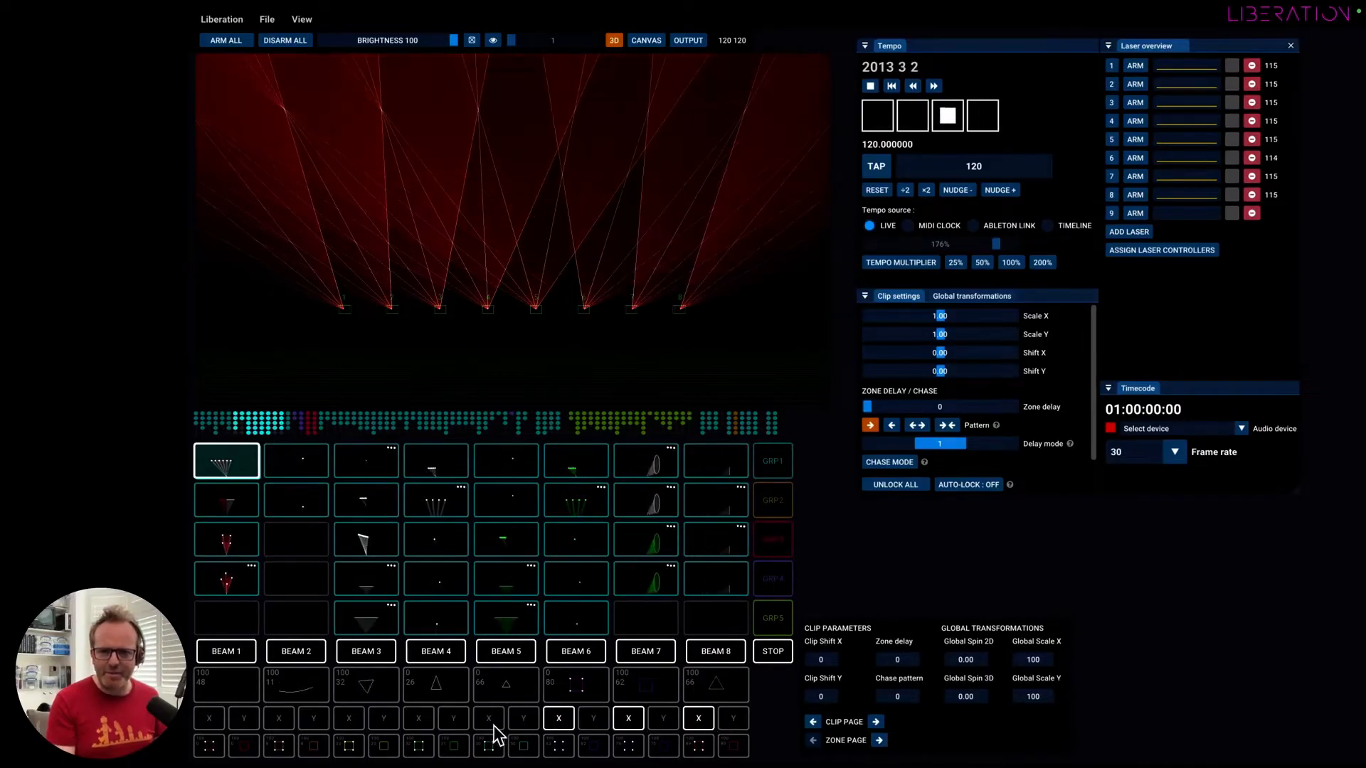
{"action": "left_click", "coordinate": [485, 723]}
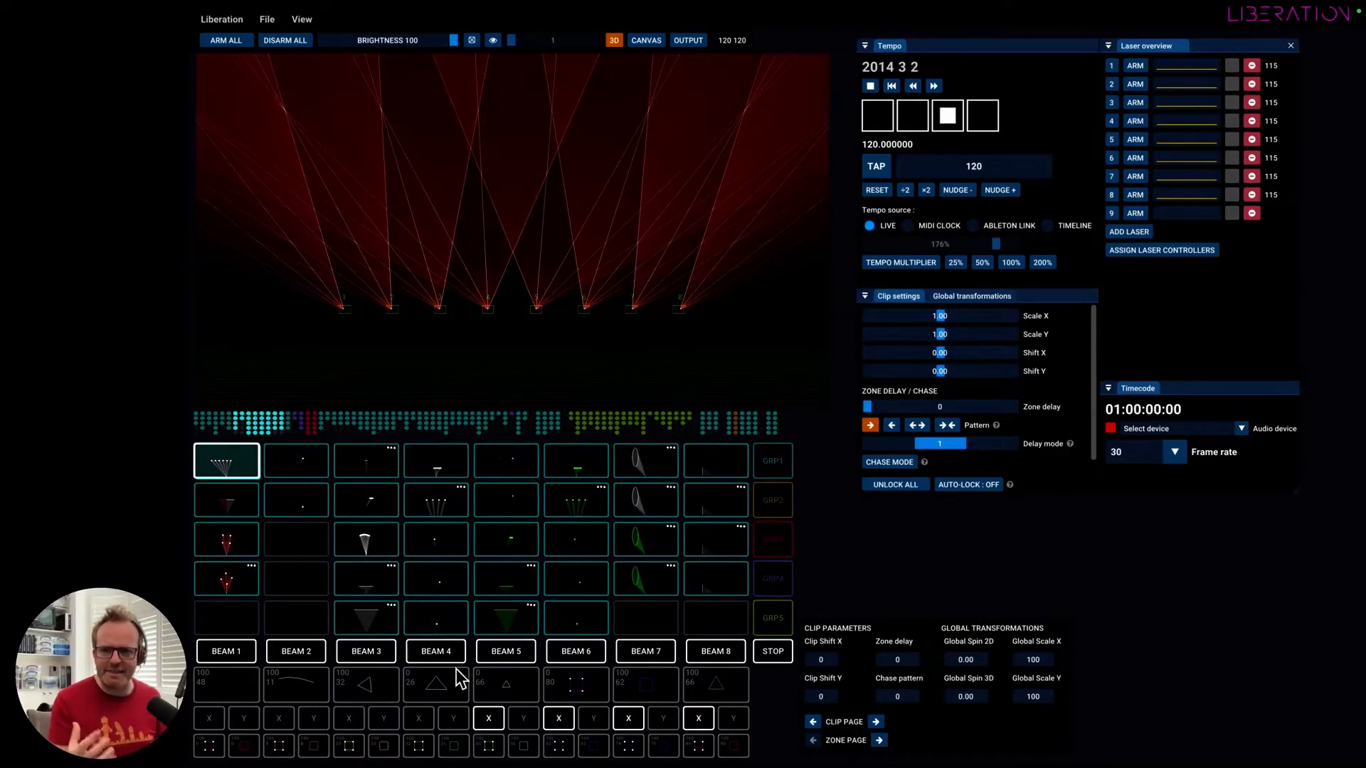
Trigger the blue beam clip further along the grid and enable the Y flip for Beams 5 to 8.
{"action": "scroll", "coordinate": [300, 532], "scroll_direction": "left", "scroll_amount": 1}
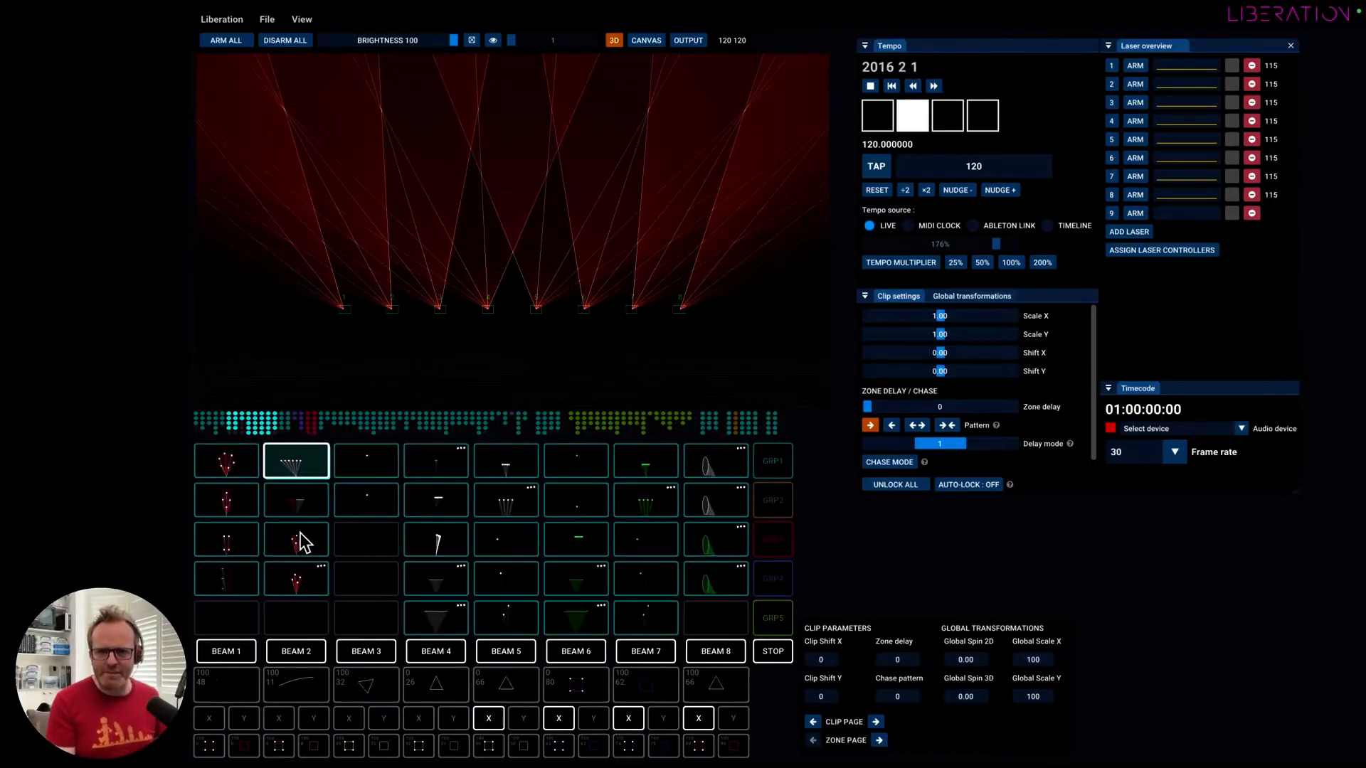
{"action": "scroll", "coordinate": [300, 532], "scroll_direction": "right", "scroll_amount": 2}
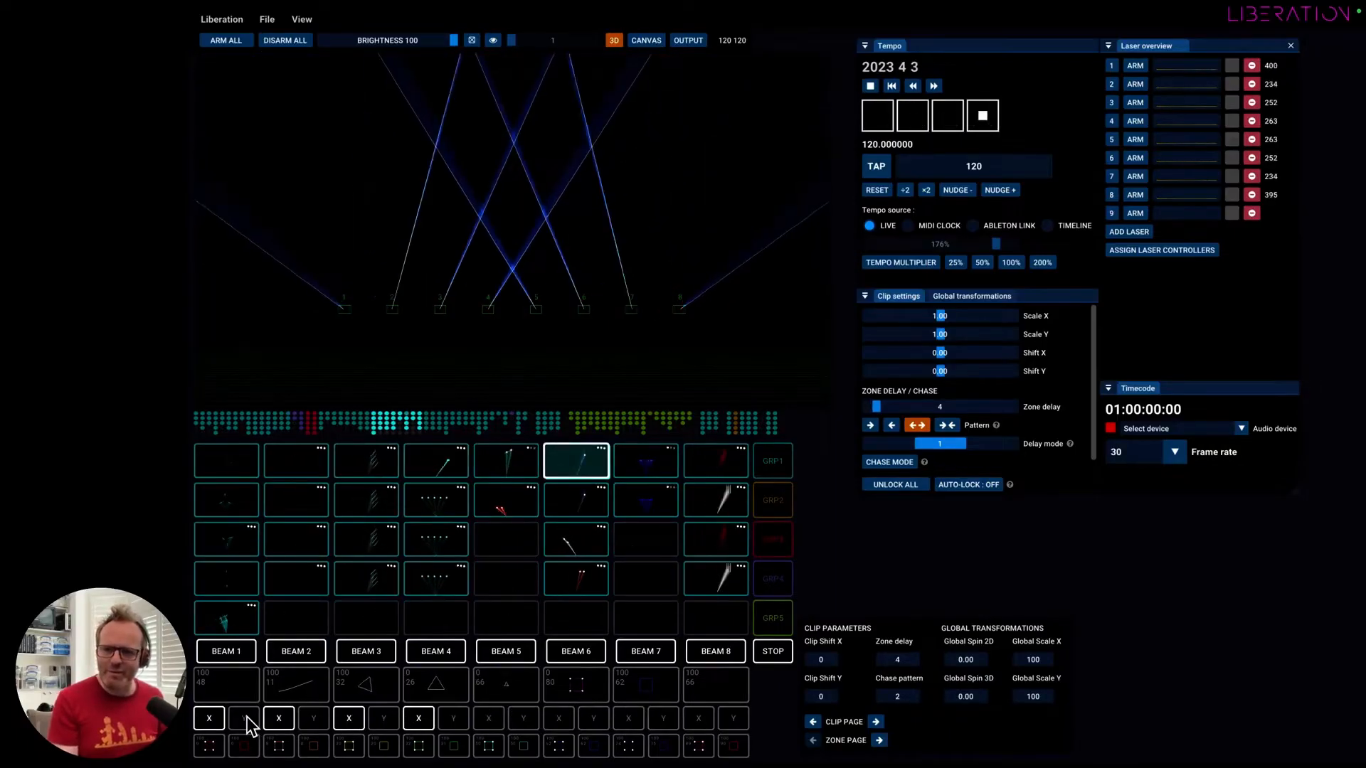
{"action": "left_click", "coordinate": [526, 719]}
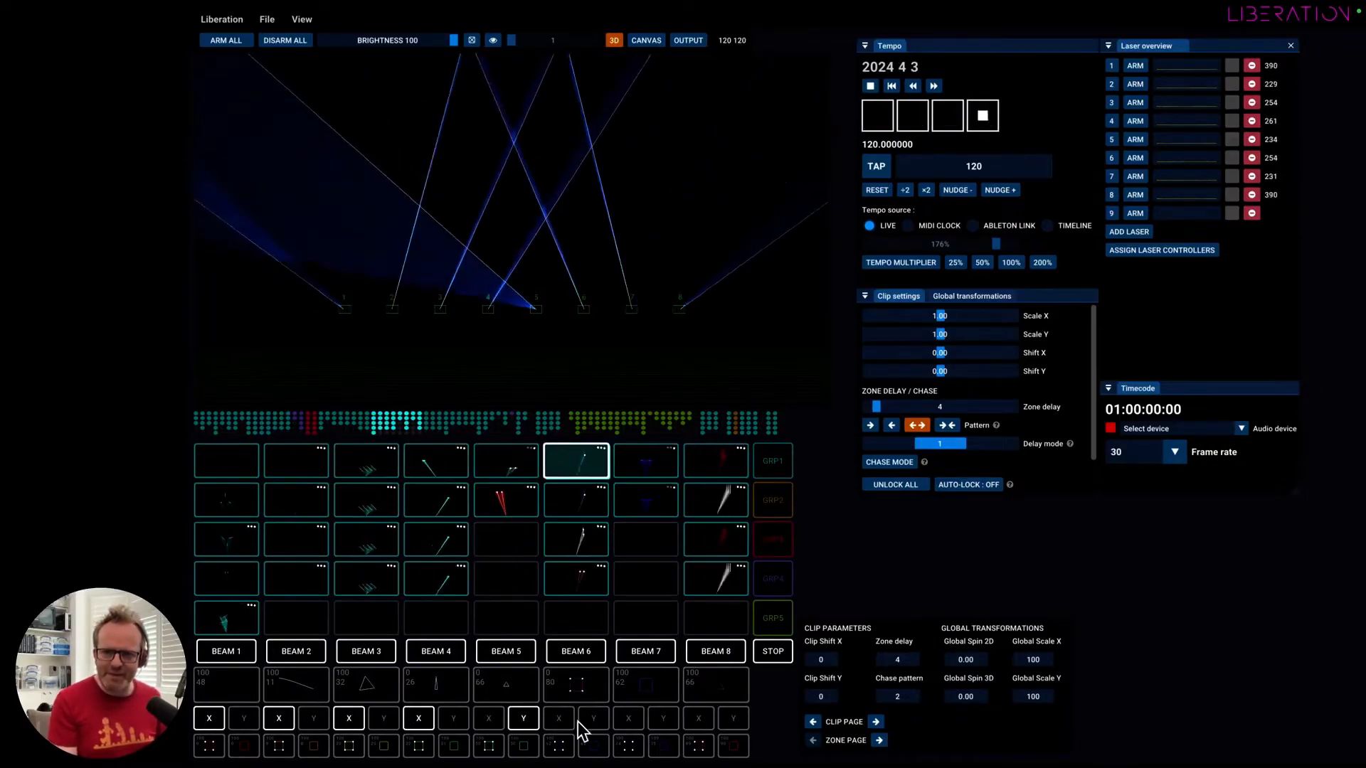
{"action": "left_click", "coordinate": [592, 720]}
{"action": "left_click", "coordinate": [661, 720]}
{"action": "left_click", "coordinate": [736, 717]}
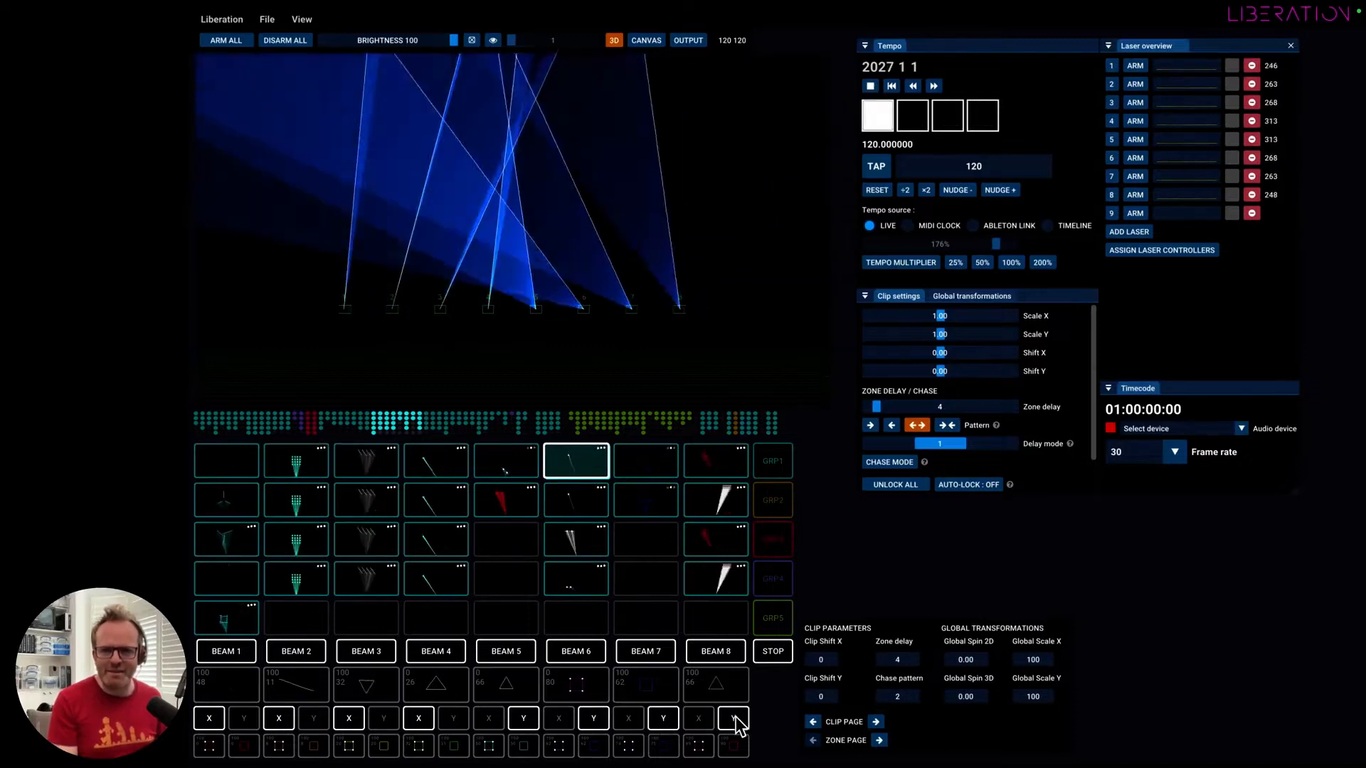
Turn the Y flip back off for Beams 8, 7, 6 and 5 on the blue beam clip.
{"action": "left_click", "coordinate": [735, 718]}
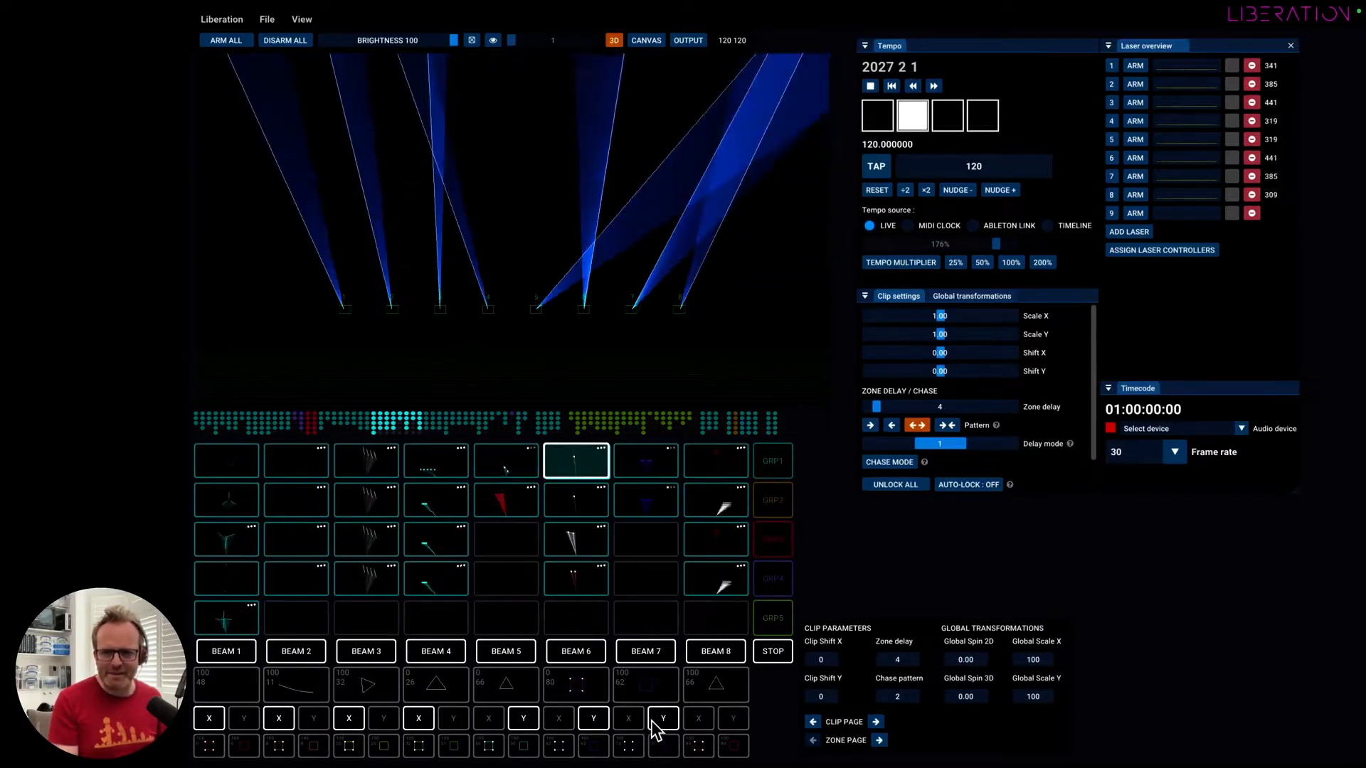
{"action": "left_click", "coordinate": [661, 719]}
{"action": "left_click", "coordinate": [593, 719]}
{"action": "left_click", "coordinate": [526, 720]}
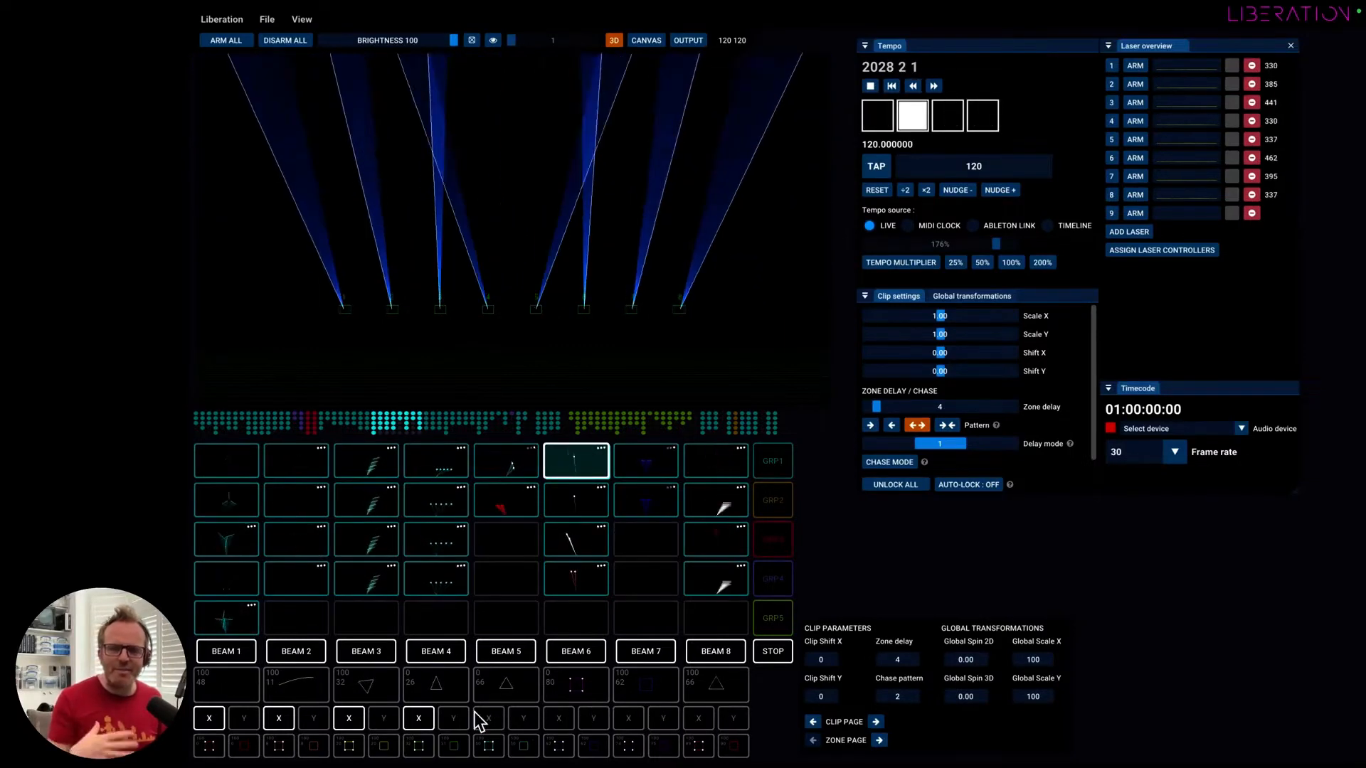
Trigger the clip below the blue beam clip, return to the blue beam clip, and play the white beam clip two rows below it.
{"action": "left_click", "coordinate": [582, 497]}
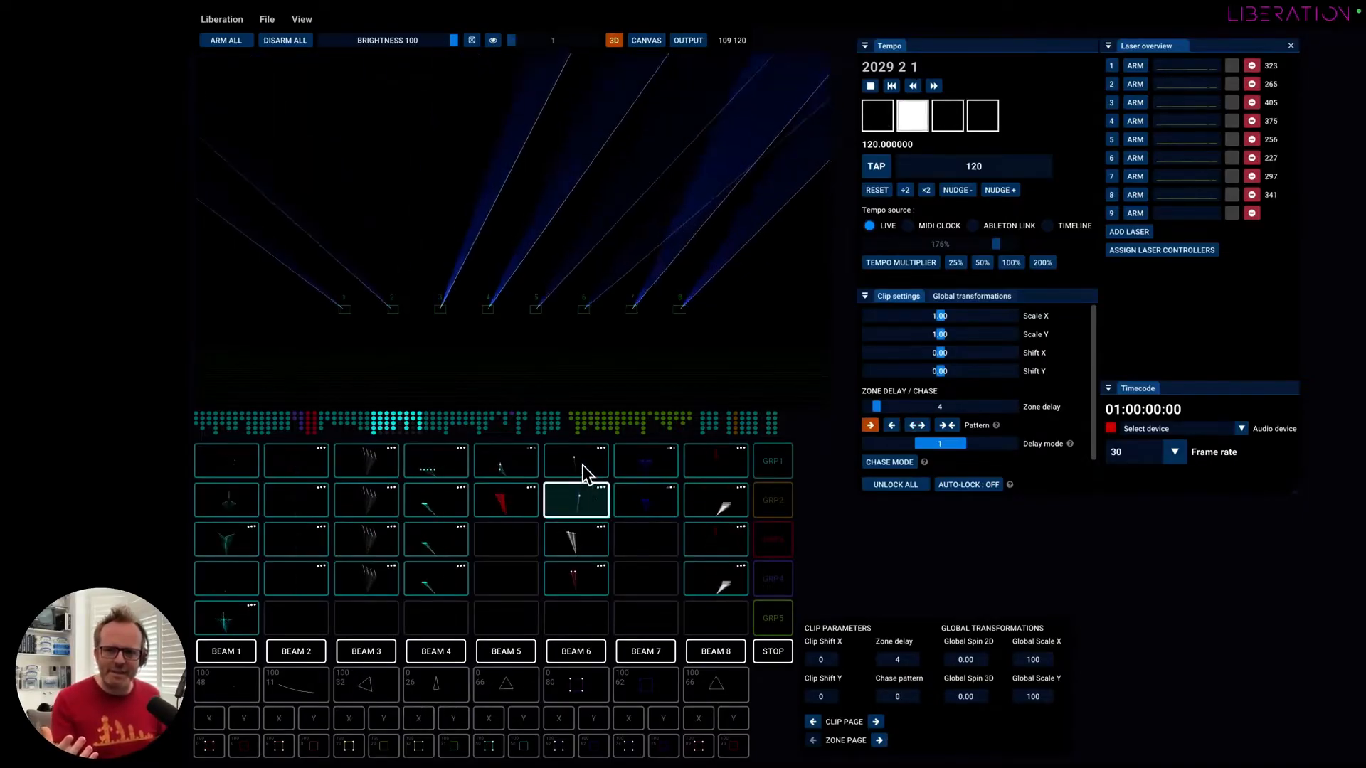
{"action": "left_click", "coordinate": [583, 465]}
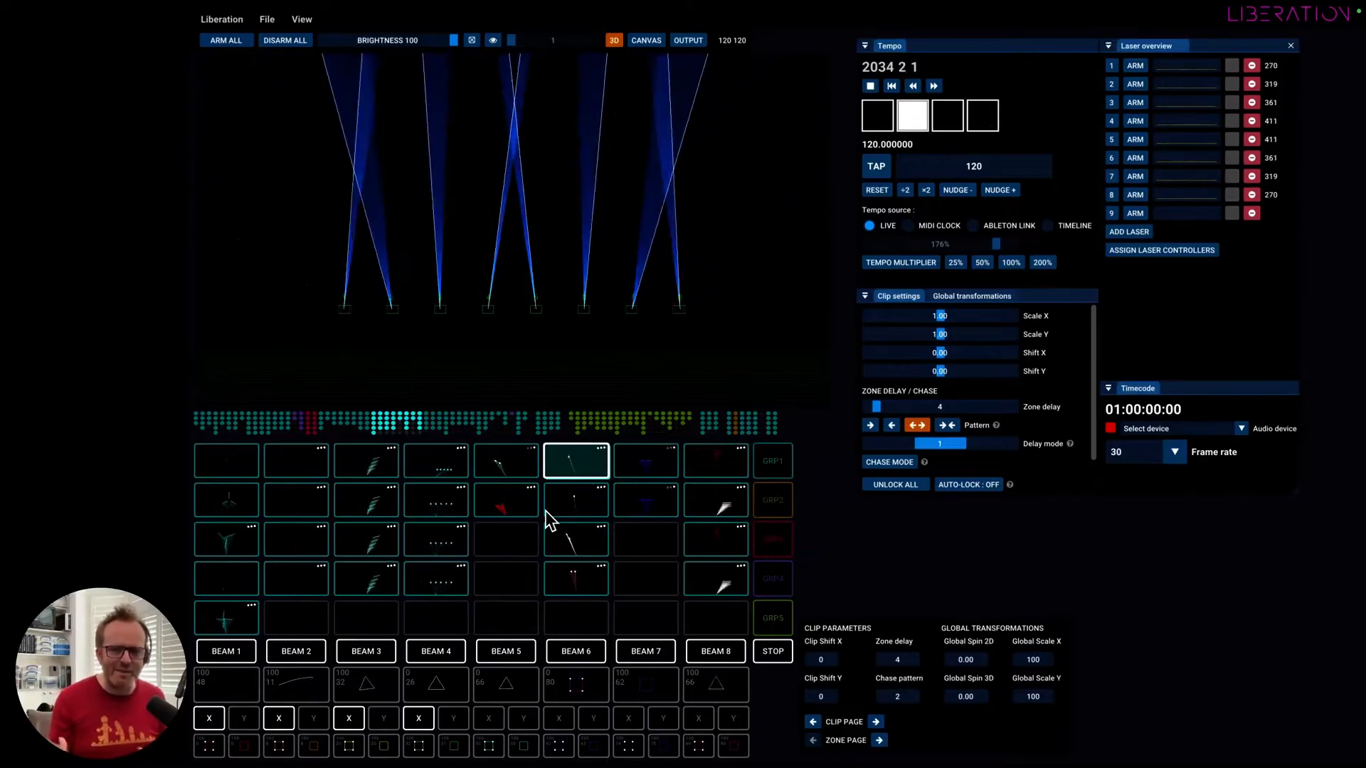
{"action": "left_click", "coordinate": [569, 539]}
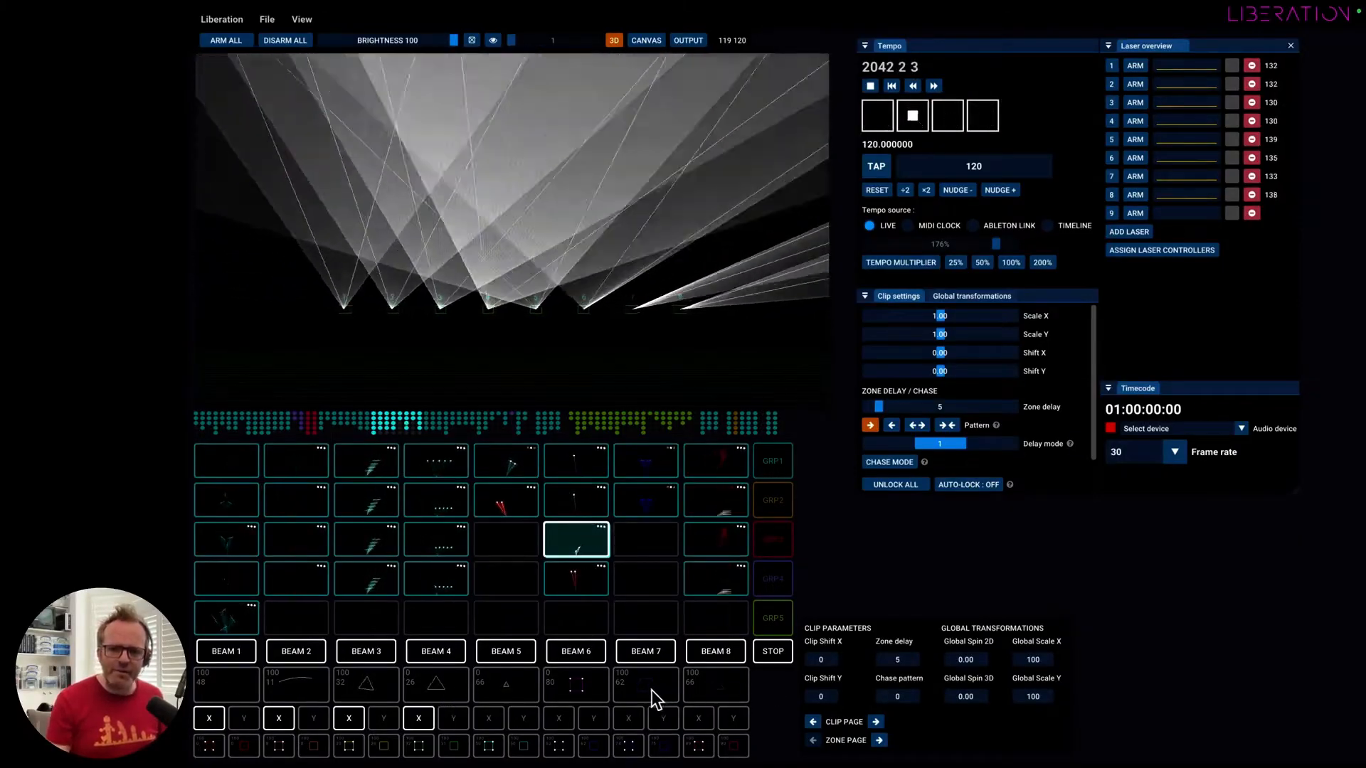
Switch on the effect below Beam 7 for the playing clip and switch it back off.
{"action": "left_click", "coordinate": [653, 681]}
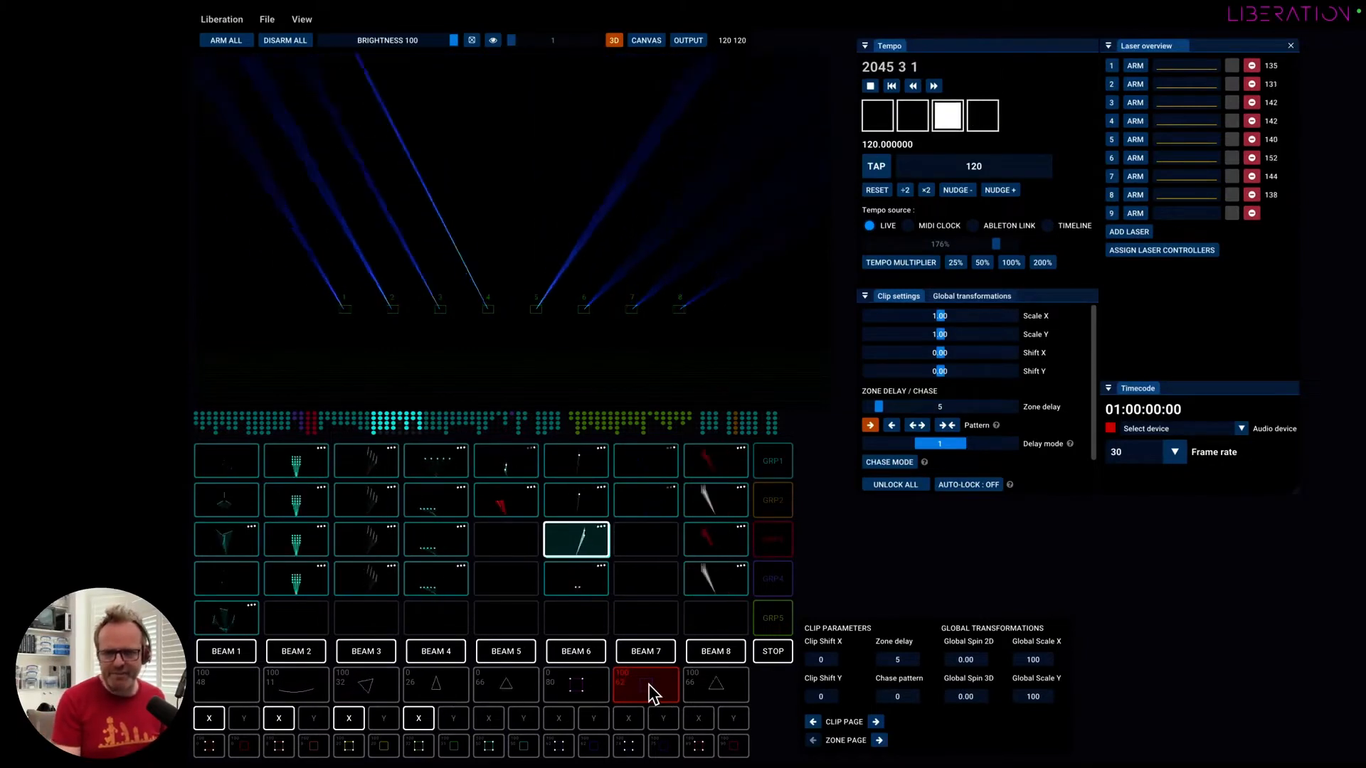
{"action": "left_click", "coordinate": [648, 684]}
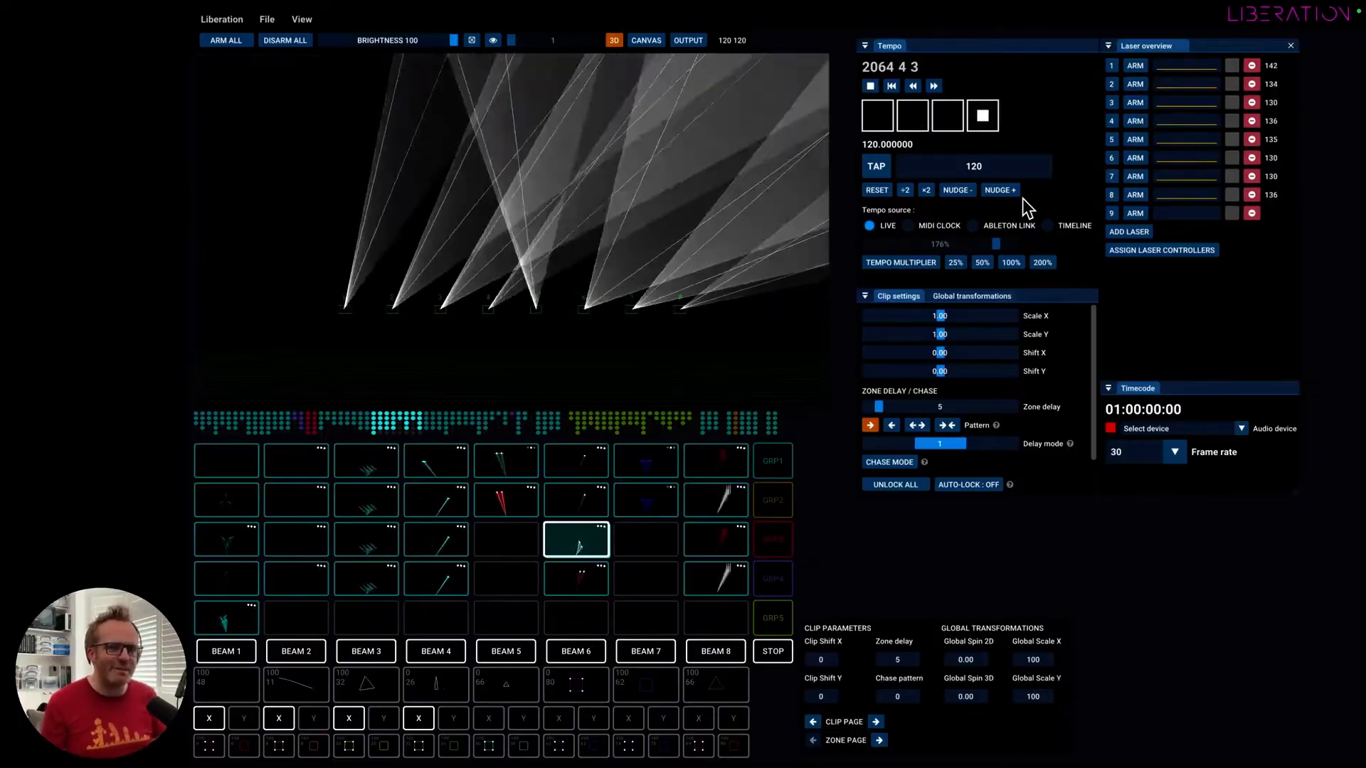
Extend the docked panels downwards and enlarge the Clip settings panel until its locked-clip options are visible.
{"action": "left_click", "coordinate": [966, 190]}
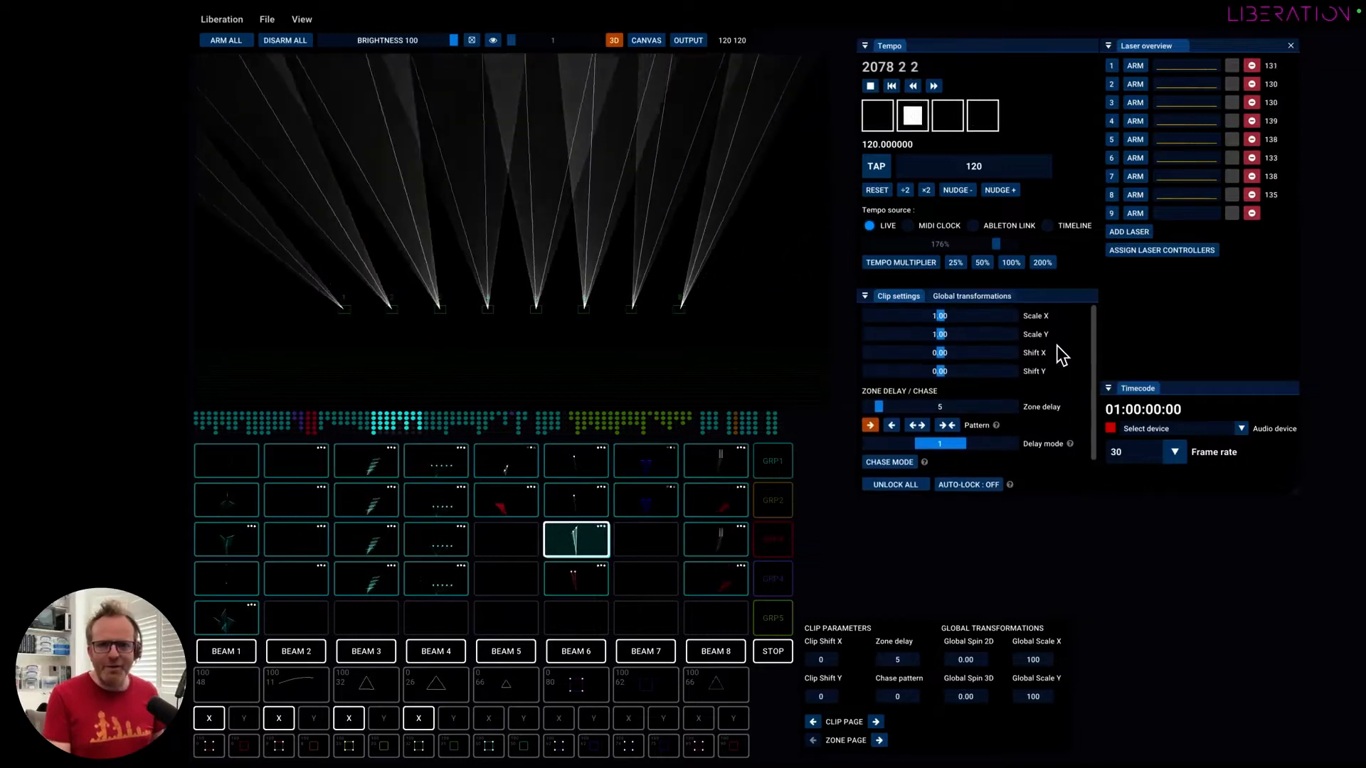
{"action": "left_click_drag", "start_coordinate": [1296, 492], "coordinate": [1309, 602]}
{"action": "left_click_drag", "start_coordinate": [1049, 356], "coordinate": [1047, 308]}
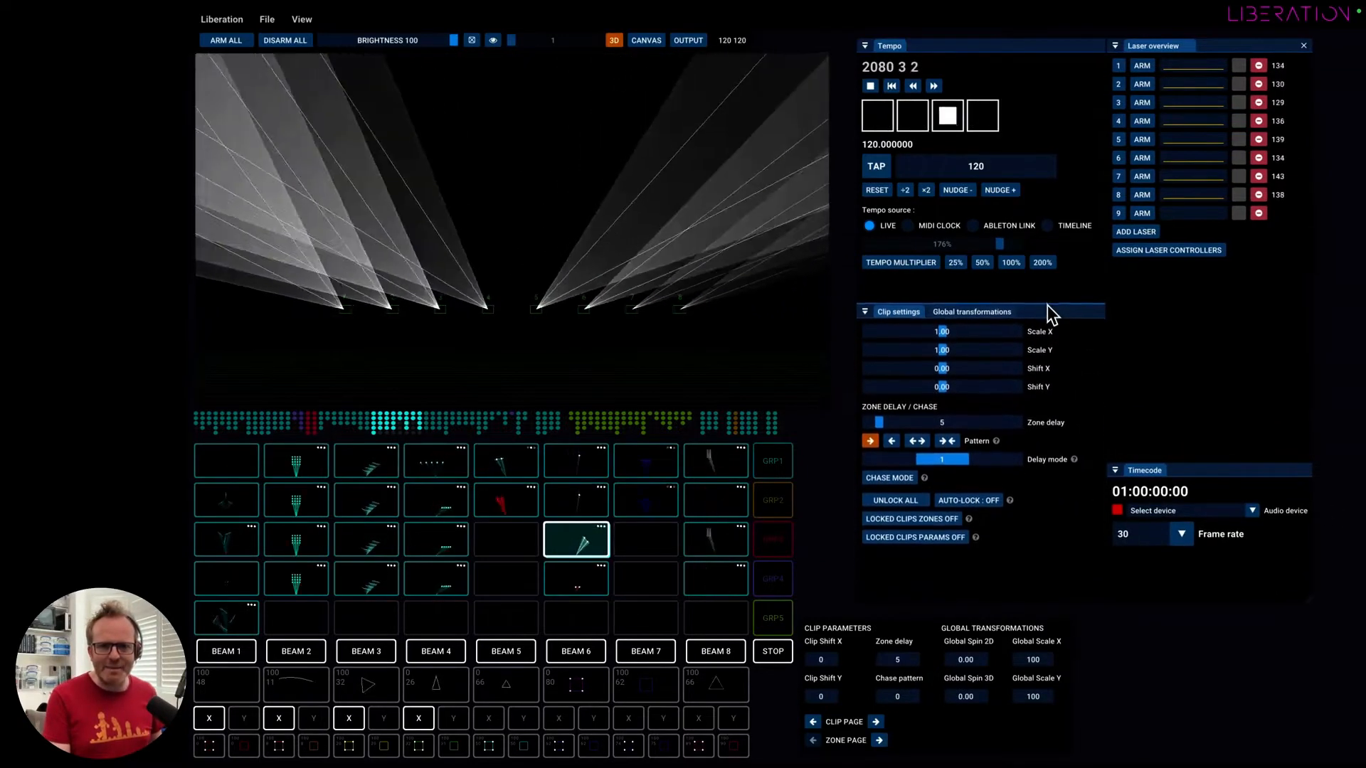
Trigger the red fan clip, then switch Beams 2, 4, 5 and 7 off and back on.
{"action": "left_click", "coordinate": [511, 505]}
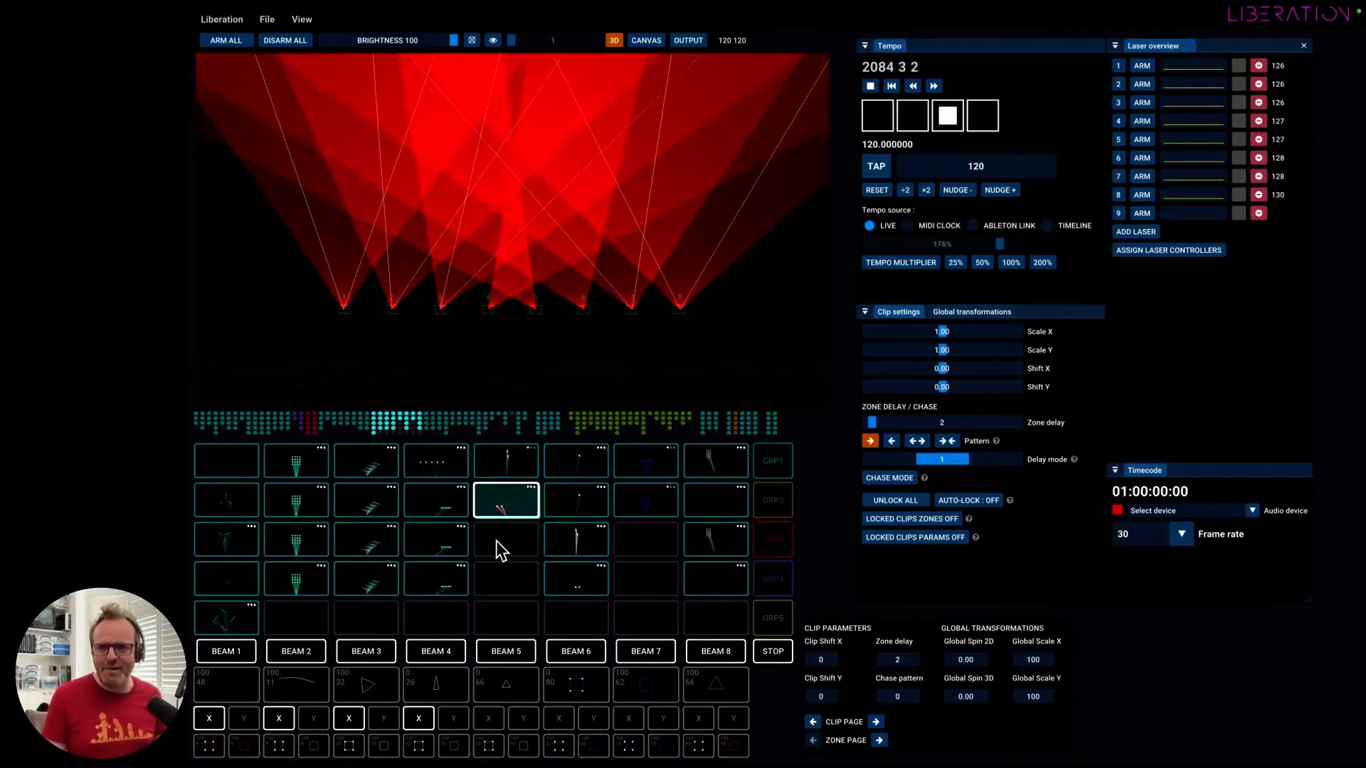
{"action": "left_click", "coordinate": [300, 657]}
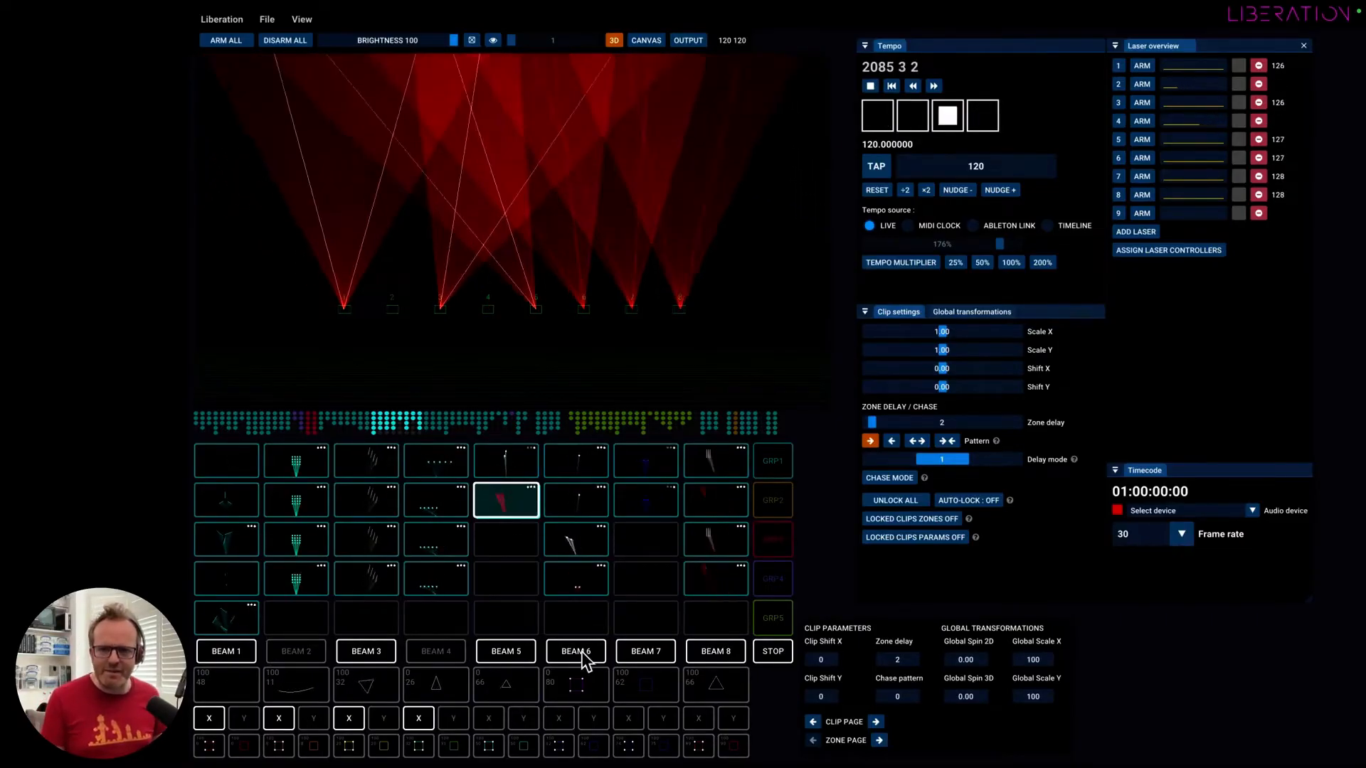
{"action": "left_click", "coordinate": [647, 658]}
{"action": "left_click", "coordinate": [281, 651]}
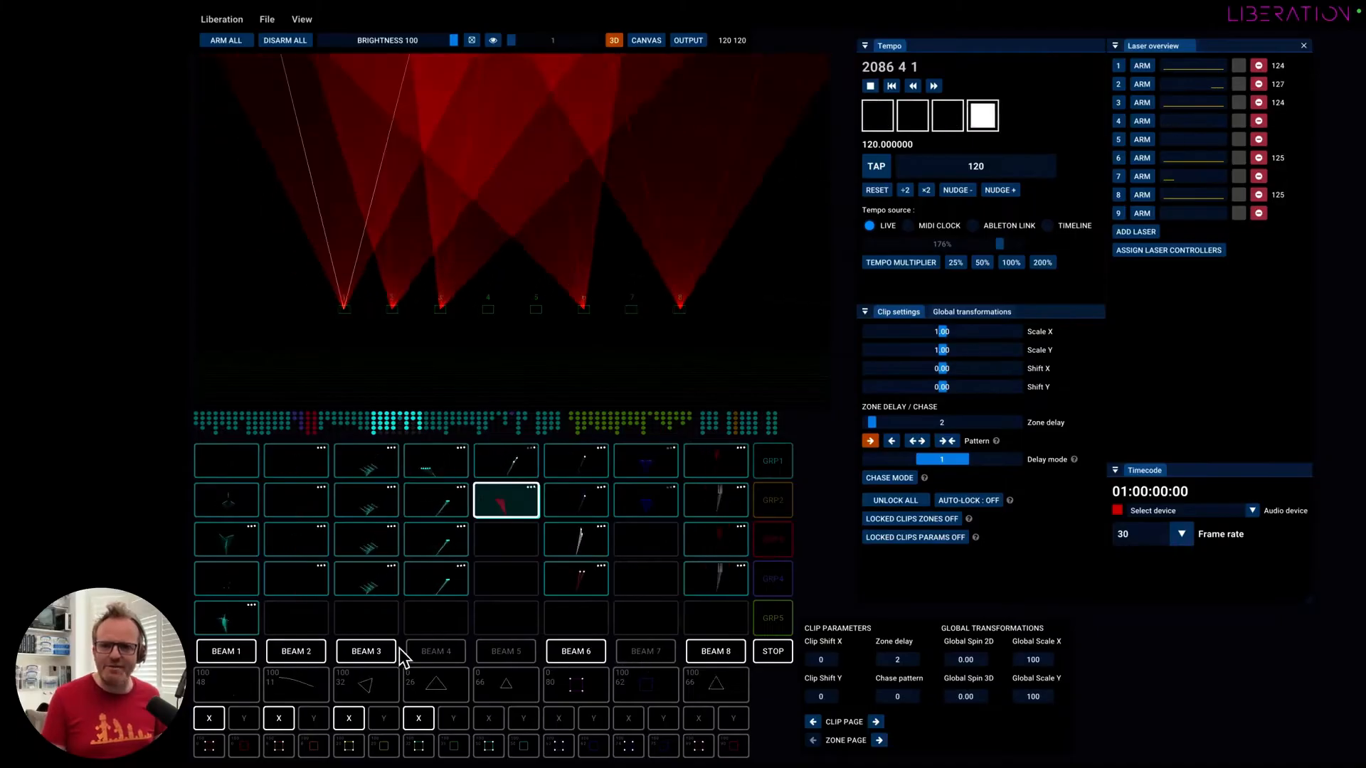
{"action": "left_click", "coordinate": [417, 653]}
{"action": "left_click", "coordinate": [490, 652]}
{"action": "left_click", "coordinate": [625, 650]}
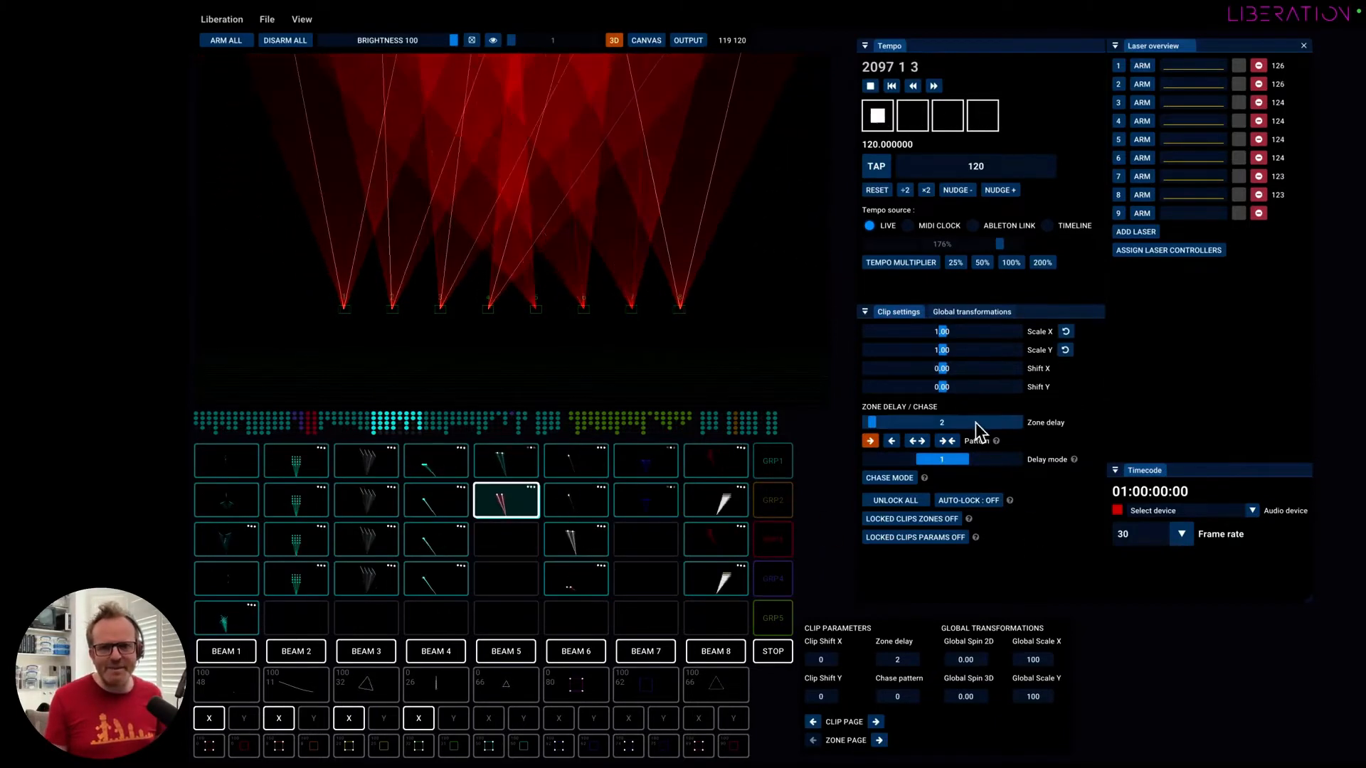
Show the global transformations, then arm all lasers and disarm them again.
{"action": "left_click", "coordinate": [984, 312]}
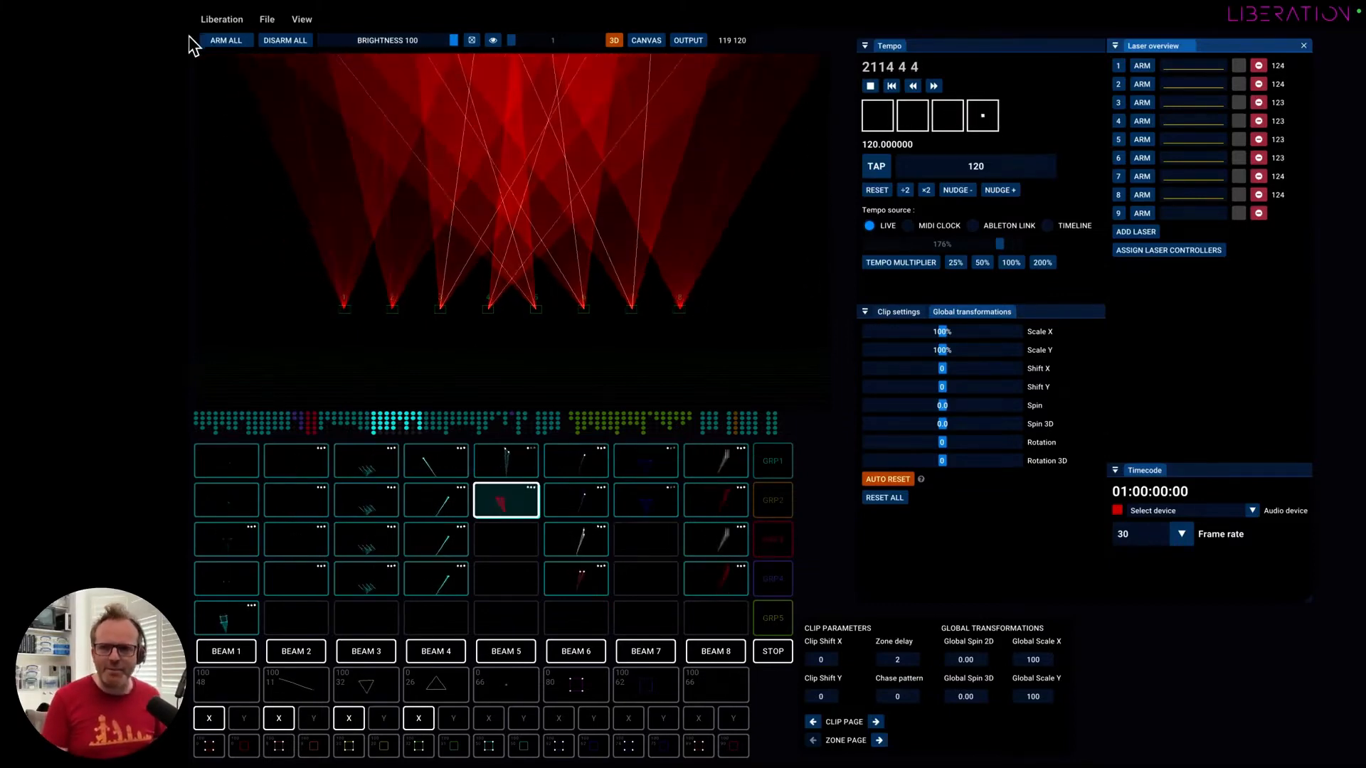
{"action": "left_click", "coordinate": [231, 40]}
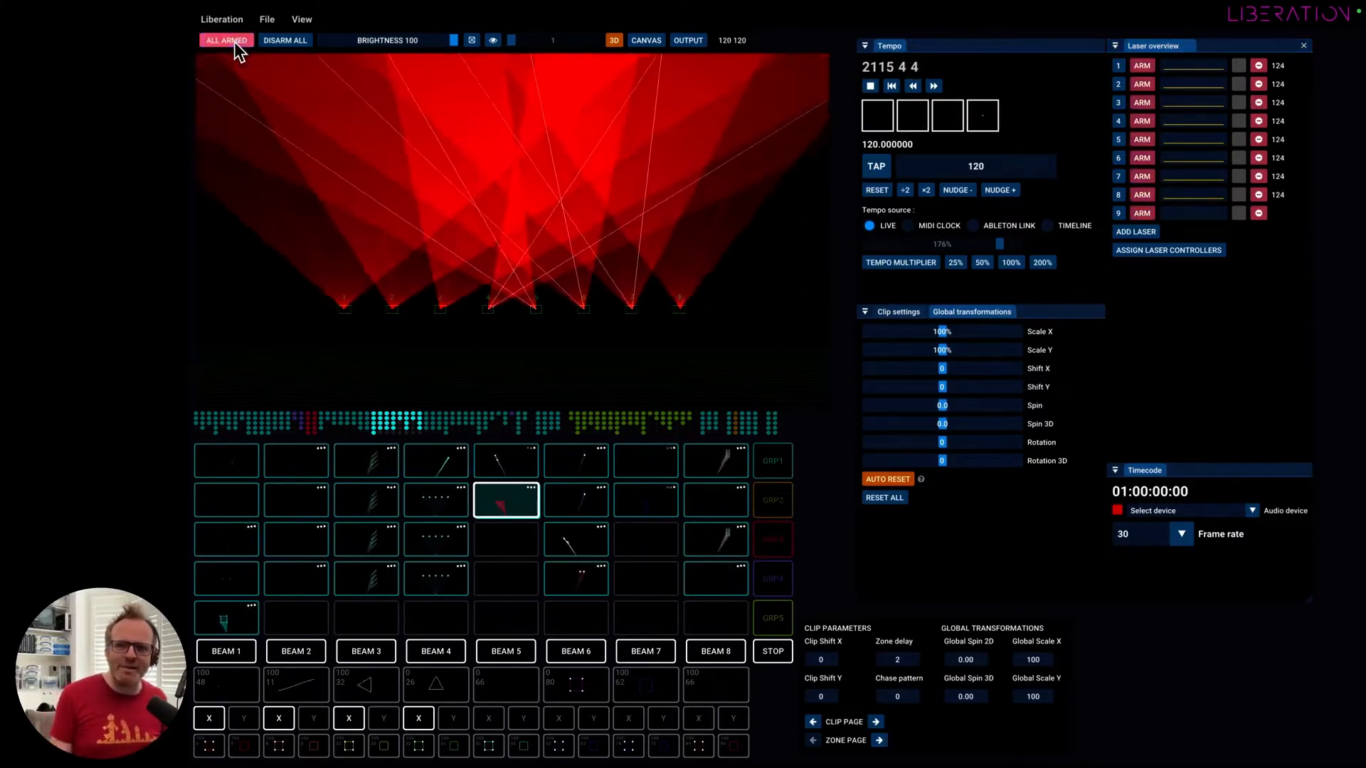
{"action": "left_click", "coordinate": [280, 41]}
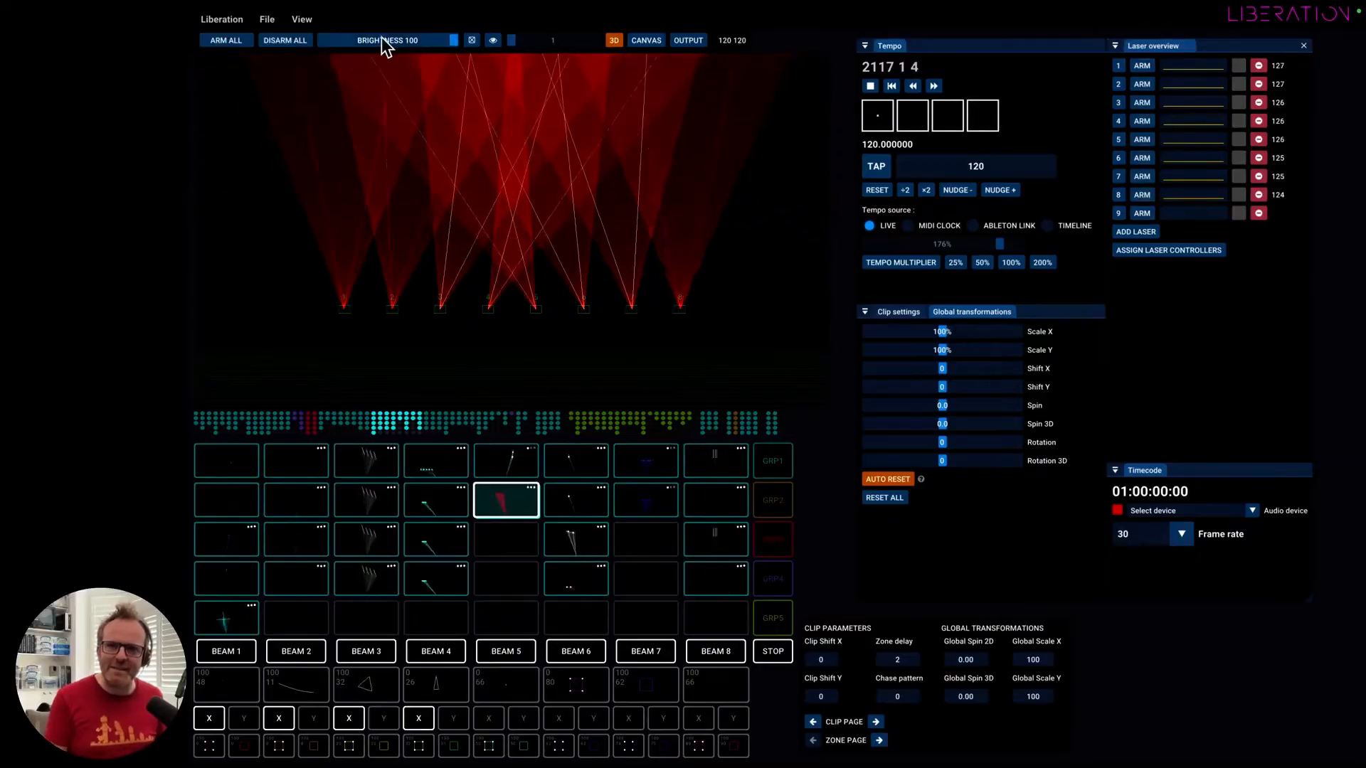
Lower the master brightness to 0 and bring it back to 100, then repeat the same fade.
{"action": "left_click_drag", "start_coordinate": [453, 43], "coordinate": [331, 44]}
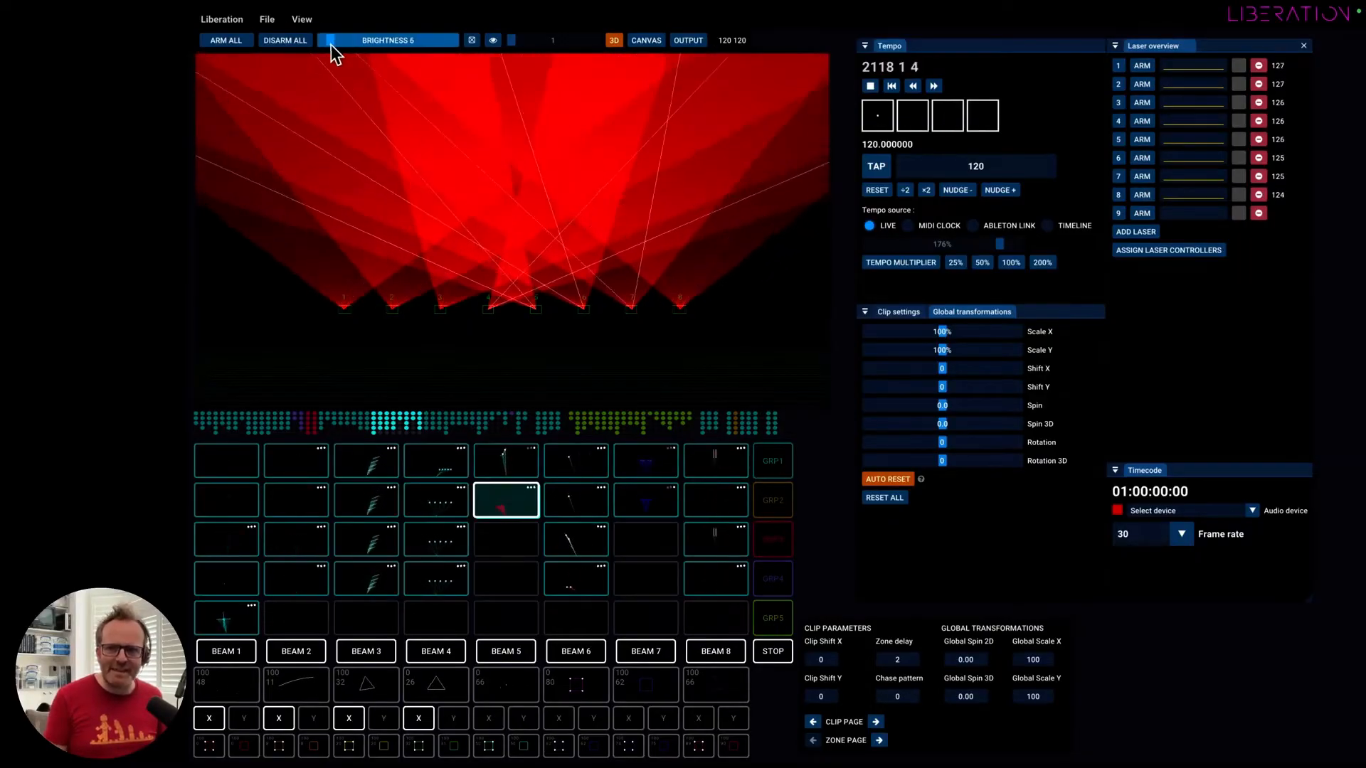
{"action": "left_click", "coordinate": [319, 43]}
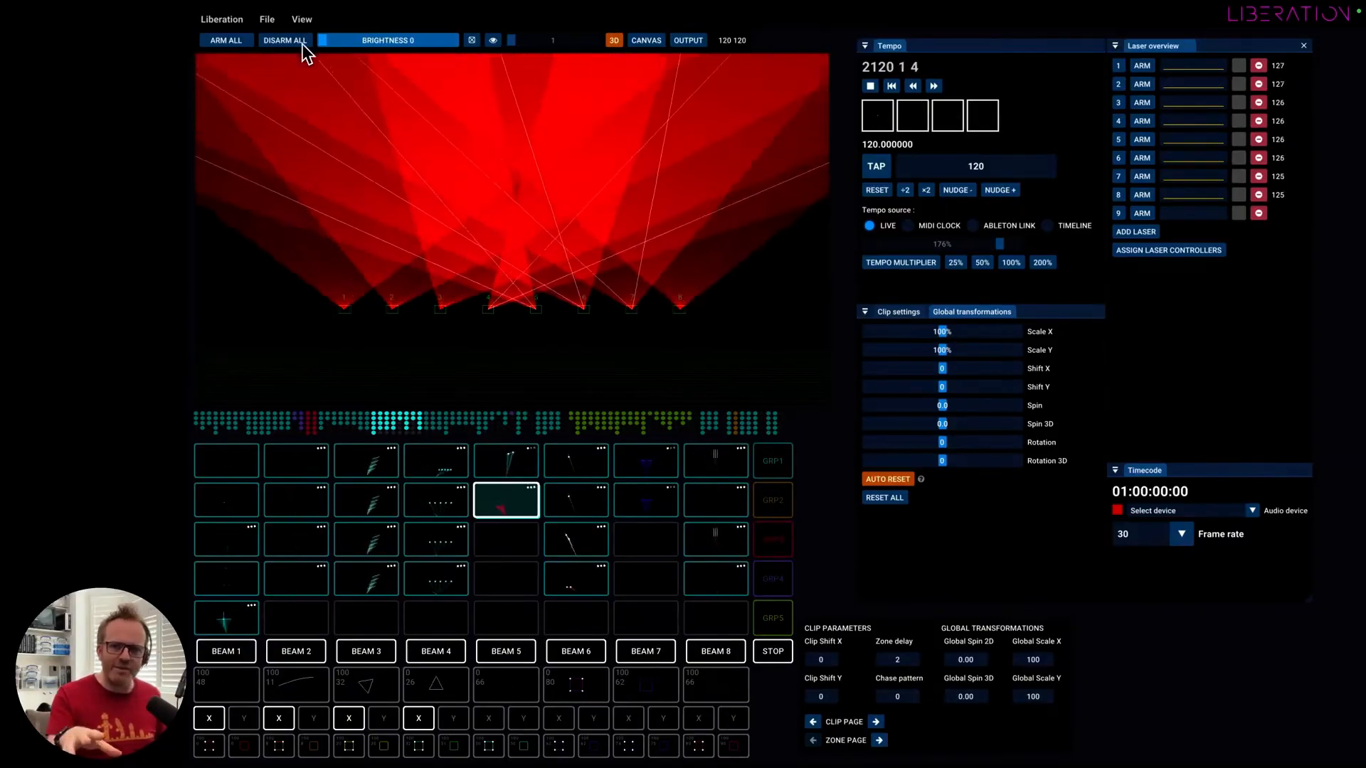
{"action": "left_click_drag", "start_coordinate": [322, 43], "coordinate": [464, 44]}
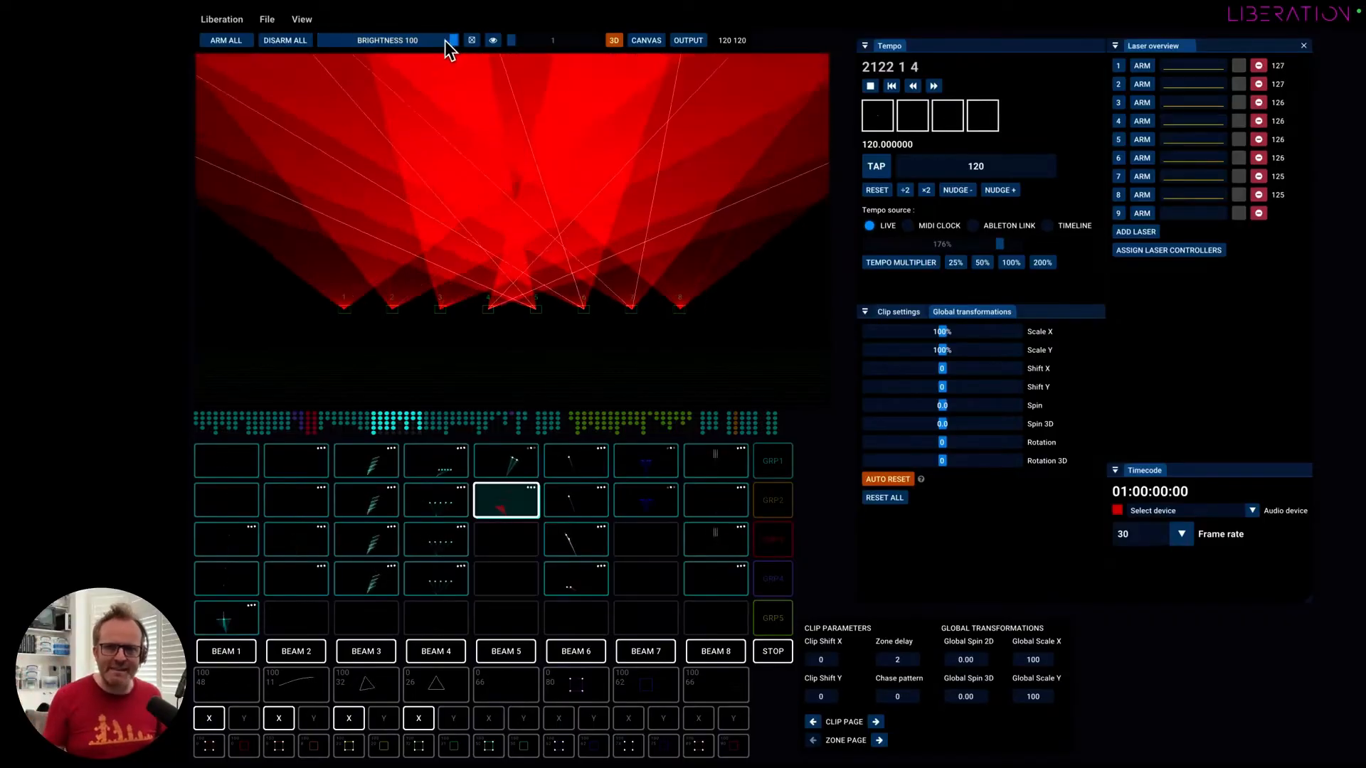
{"action": "left_click_drag", "start_coordinate": [452, 41], "coordinate": [322, 41]}
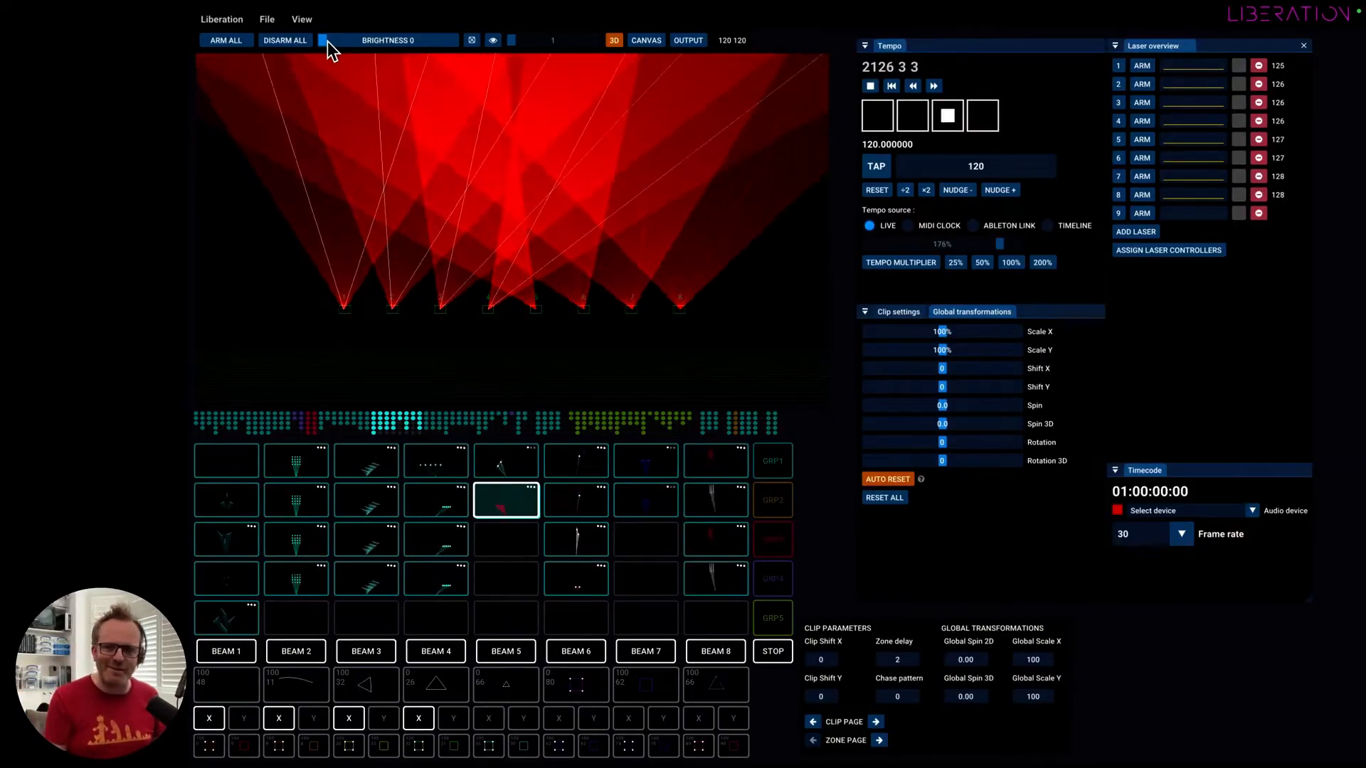
{"action": "left_click_drag", "start_coordinate": [327, 42], "coordinate": [481, 44]}
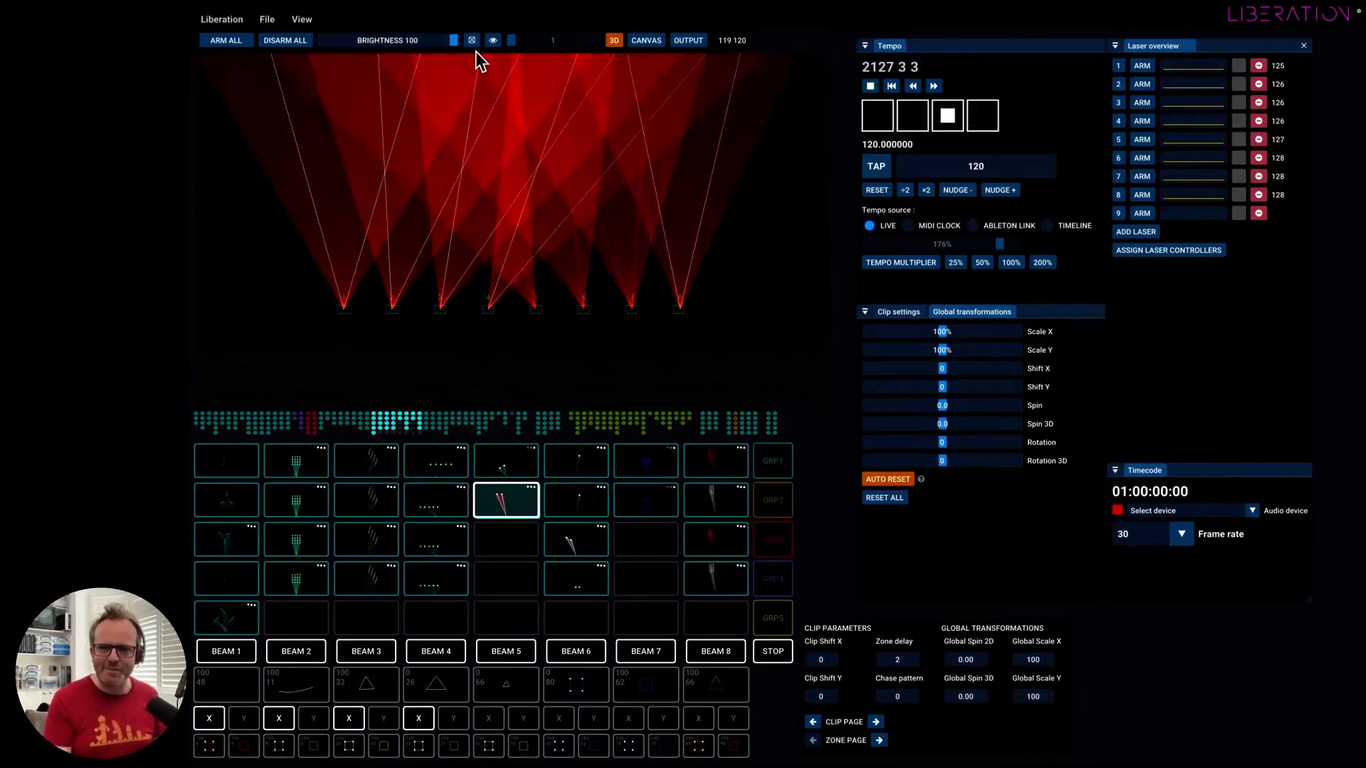
Turn on test pattern 1 for the lasers, enable the eye option beside it, and turn the test pattern back off.
{"action": "left_click", "coordinate": [471, 41]}
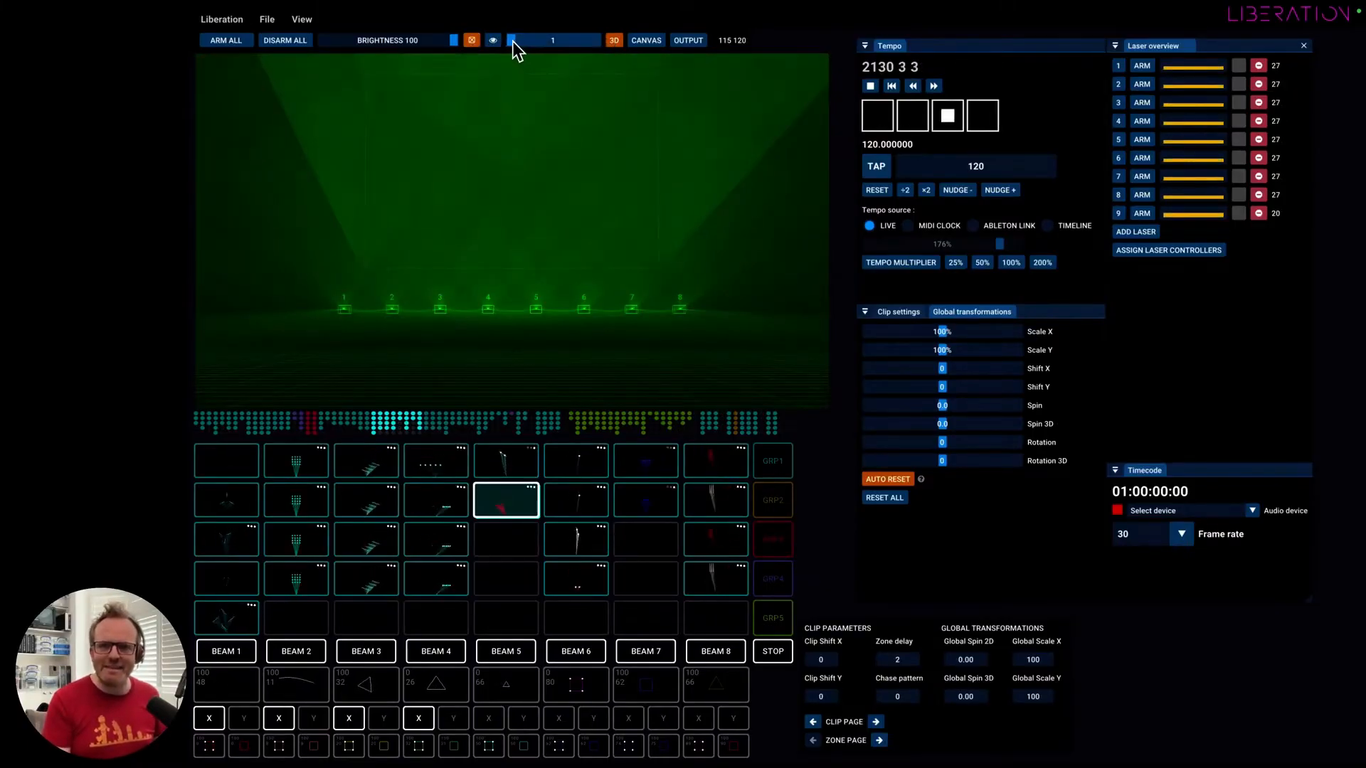
{"action": "left_click_drag", "start_coordinate": [513, 42], "coordinate": [482, 53]}
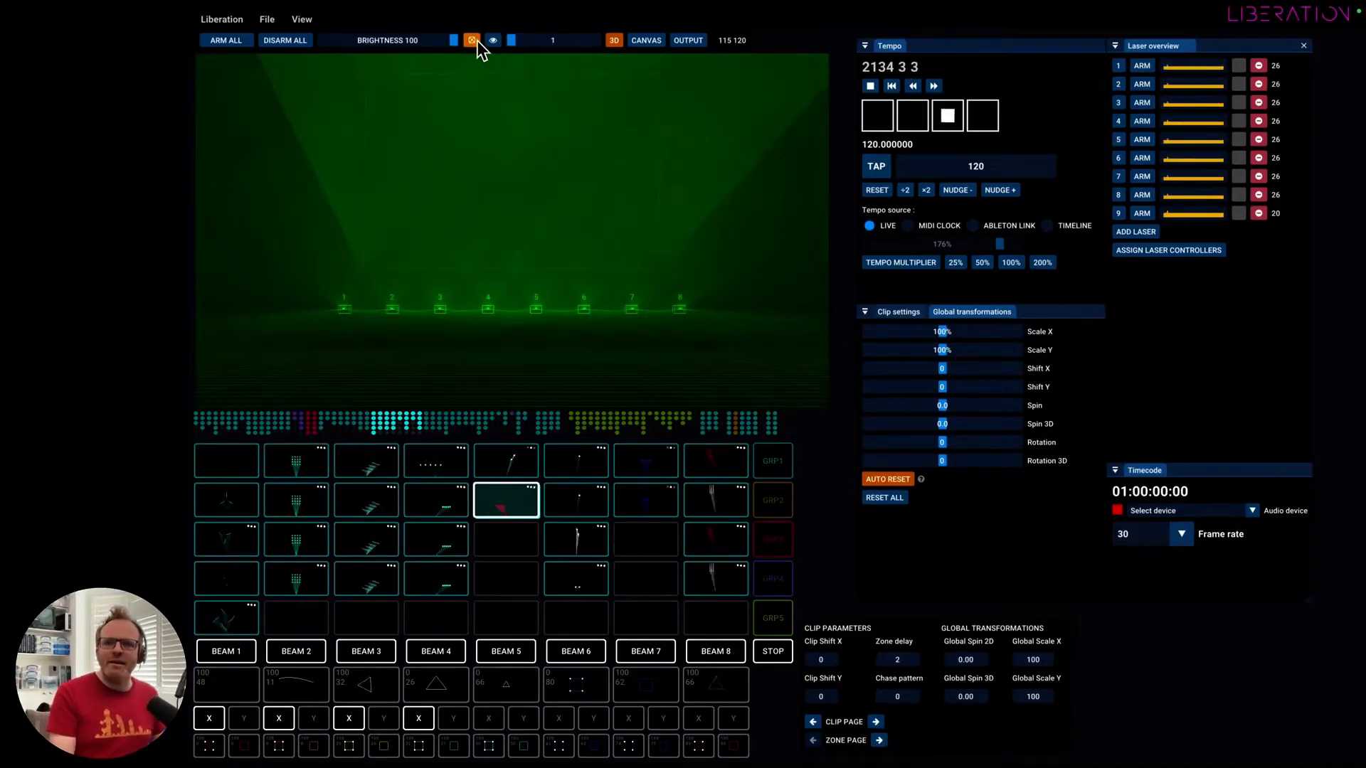
{"action": "left_click", "coordinate": [494, 41]}
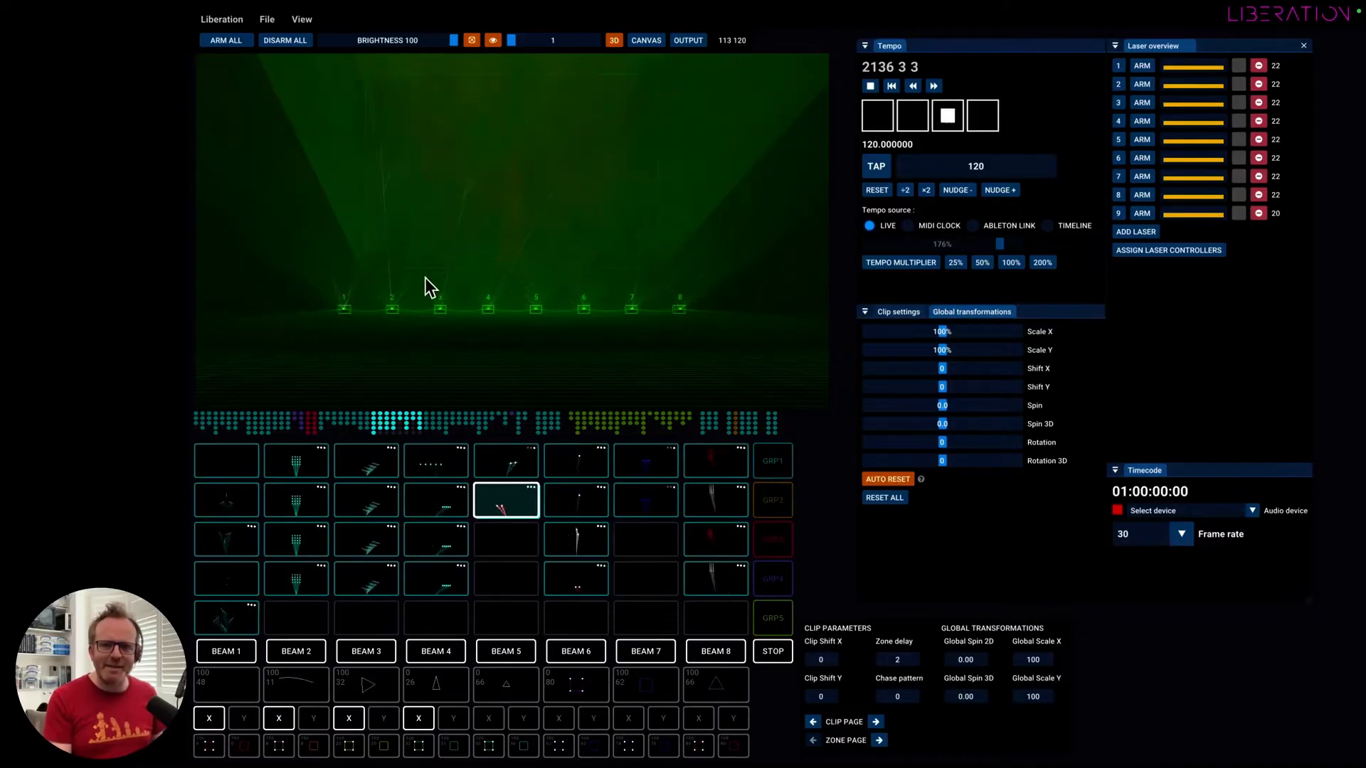
{"action": "left_click", "coordinate": [472, 40]}
{"action": "left_click", "coordinate": [469, 45]}
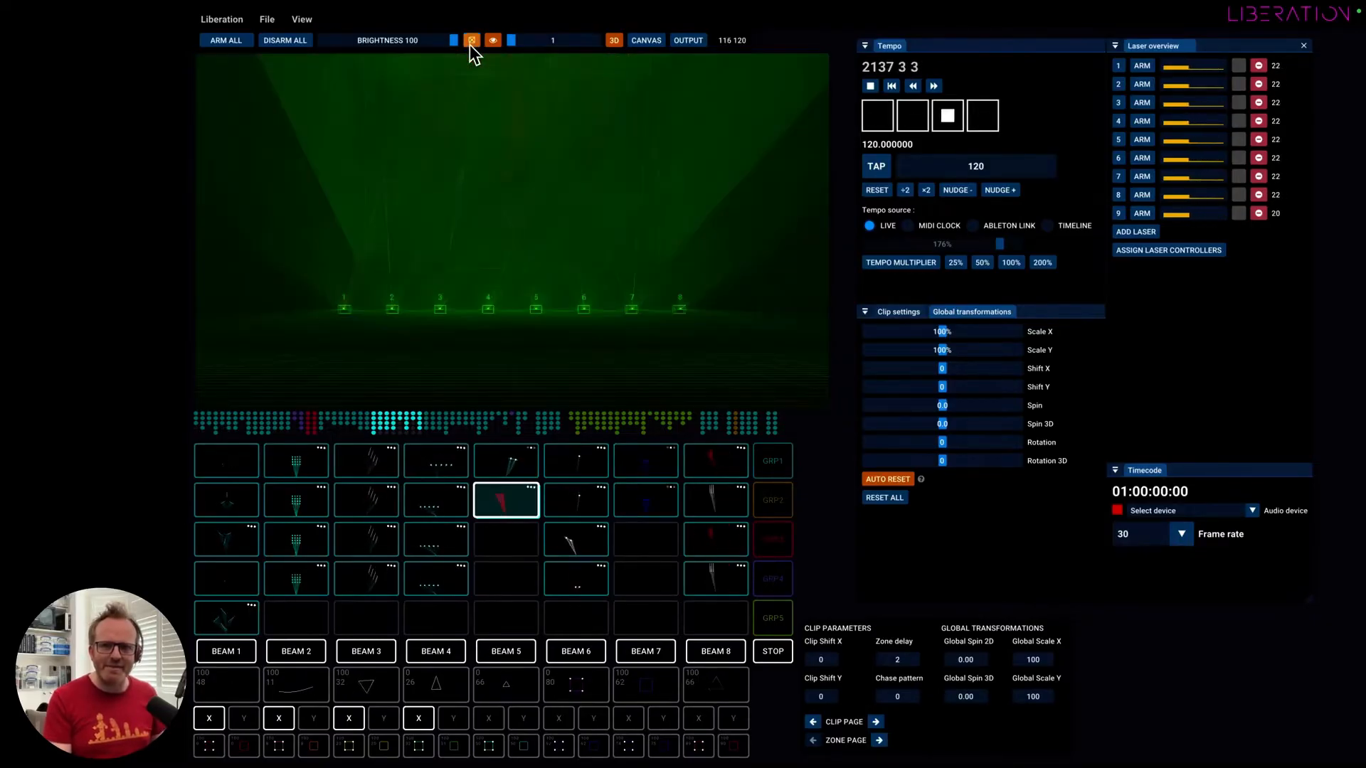
{"action": "left_click", "coordinate": [471, 41]}
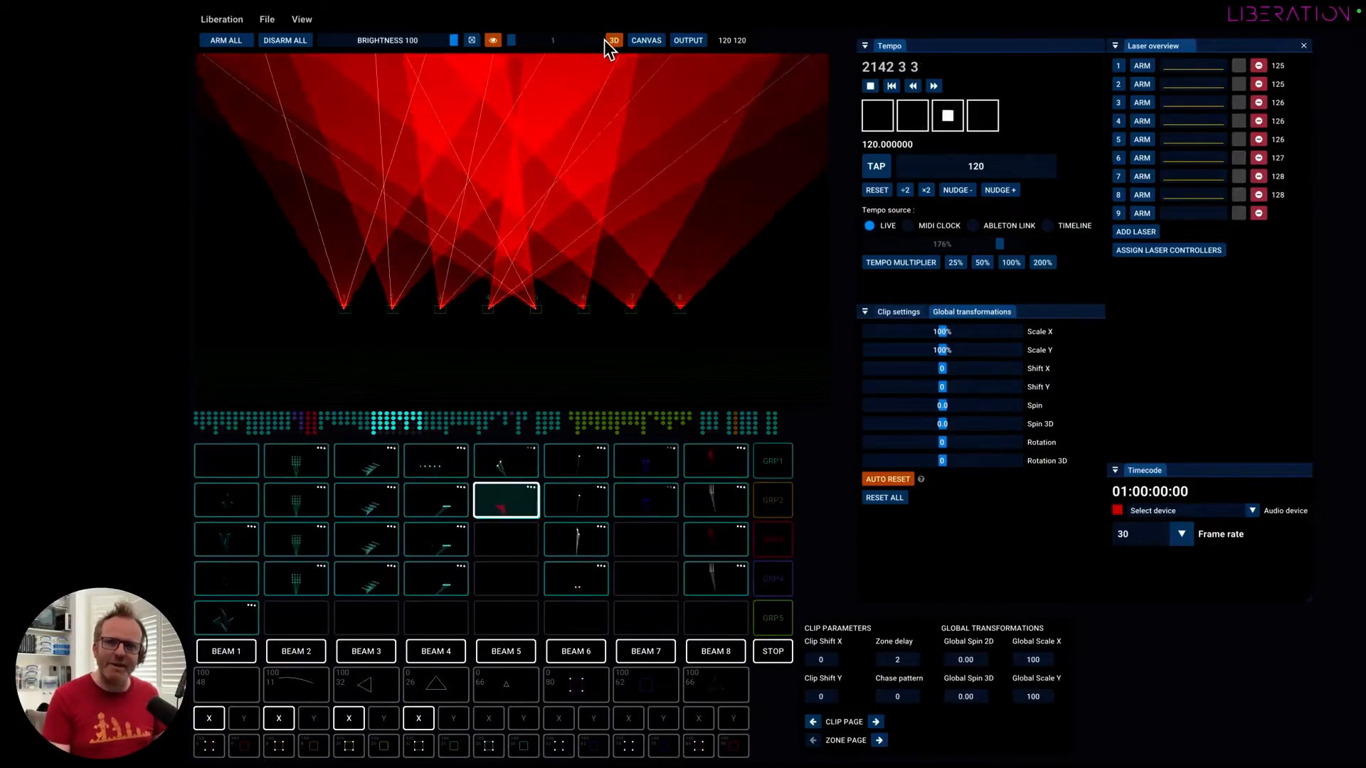
Switch from the 3D visualiser to the Canvas view, compare it with the Output view, and stay in the Output view.
{"action": "left_click", "coordinate": [639, 41]}
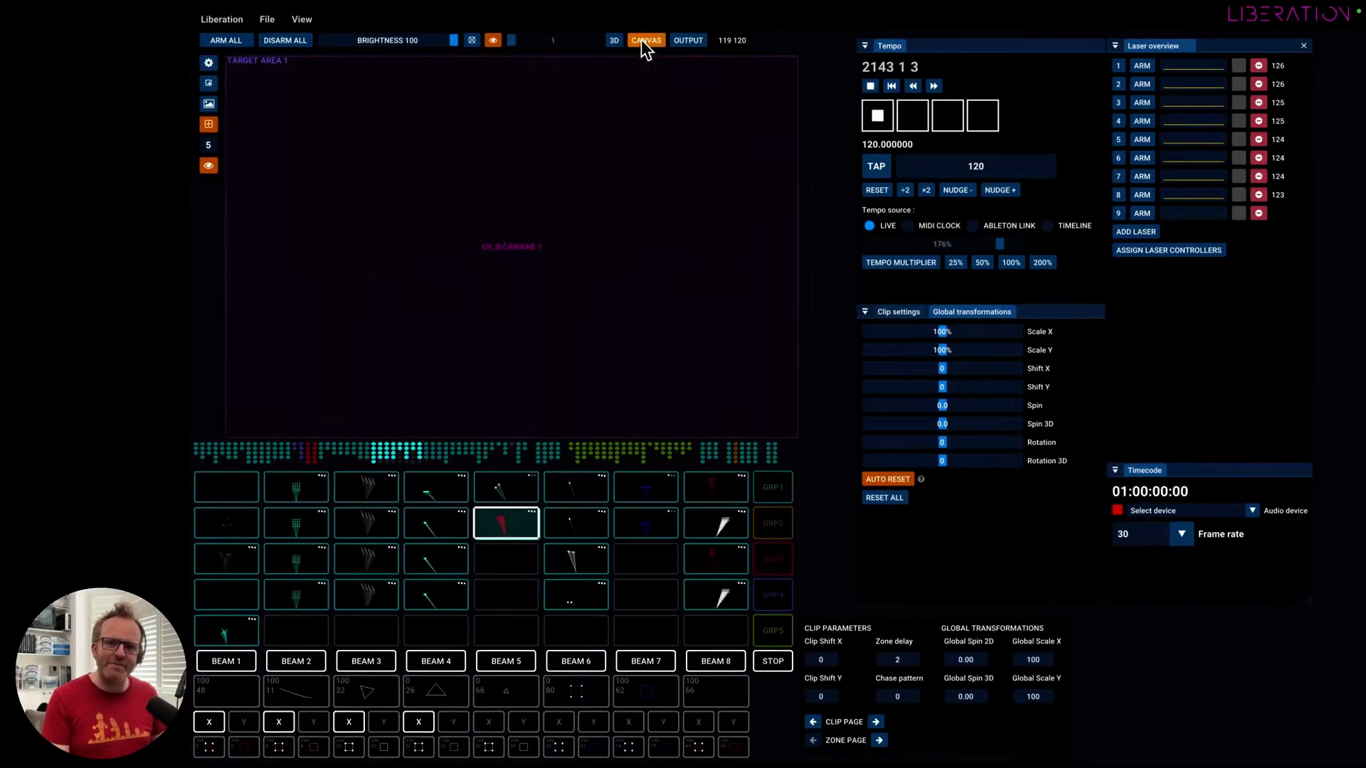
{"action": "left_click", "coordinate": [686, 40]}
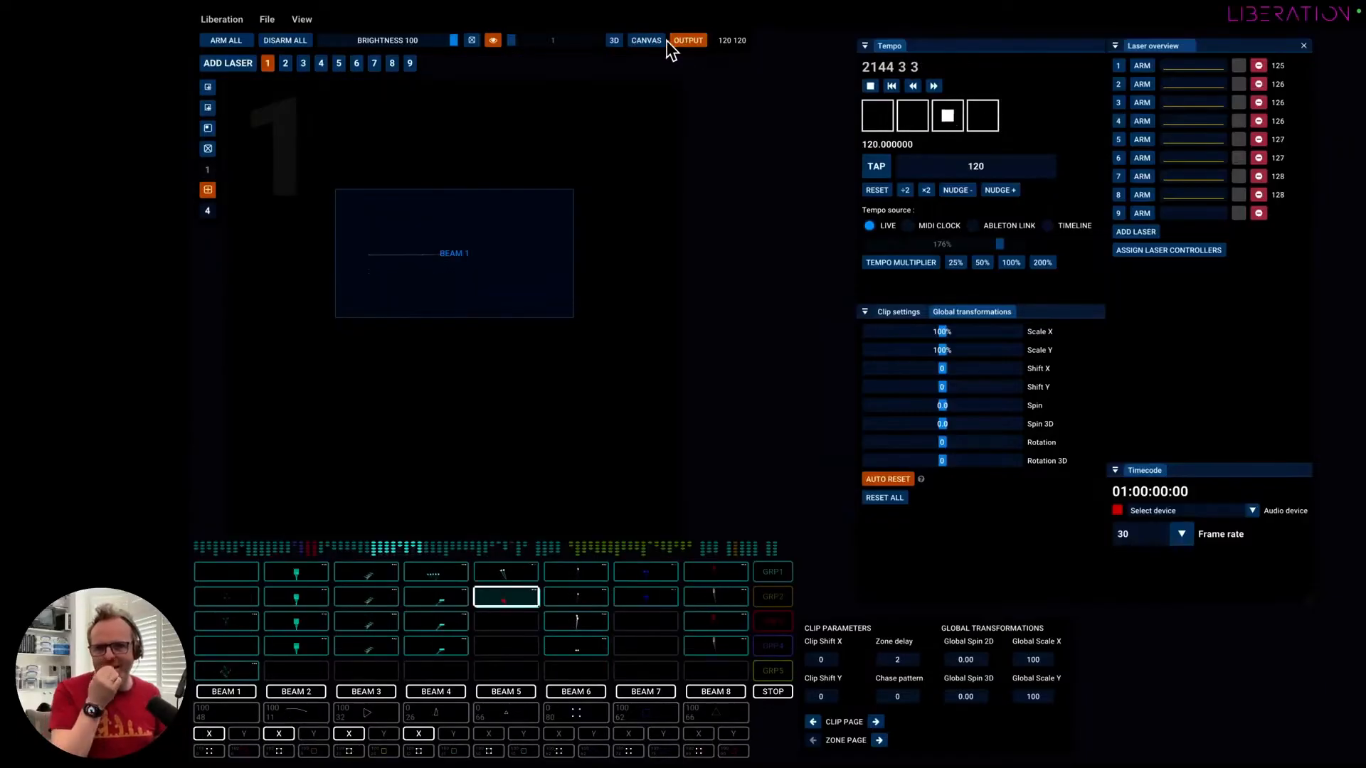
{"action": "left_click", "coordinate": [659, 41]}
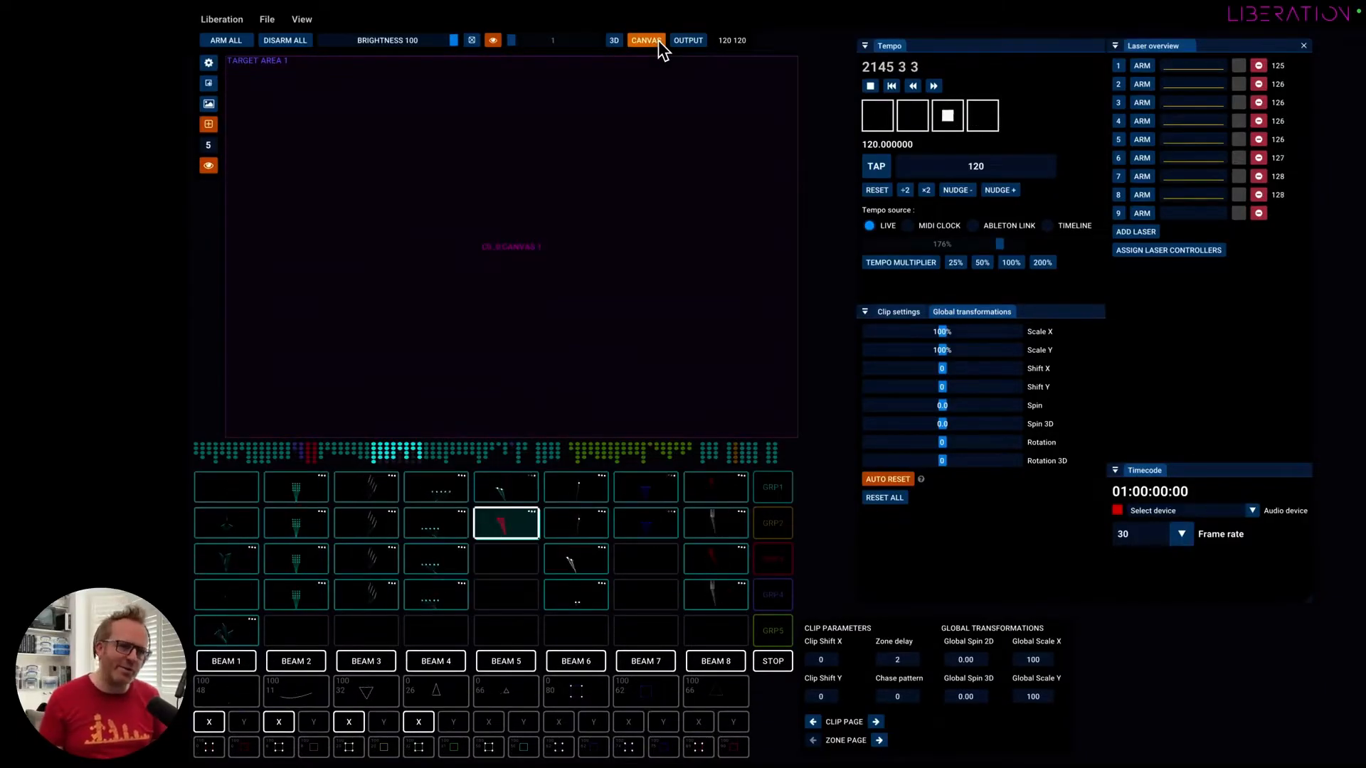
{"action": "left_click", "coordinate": [687, 41]}
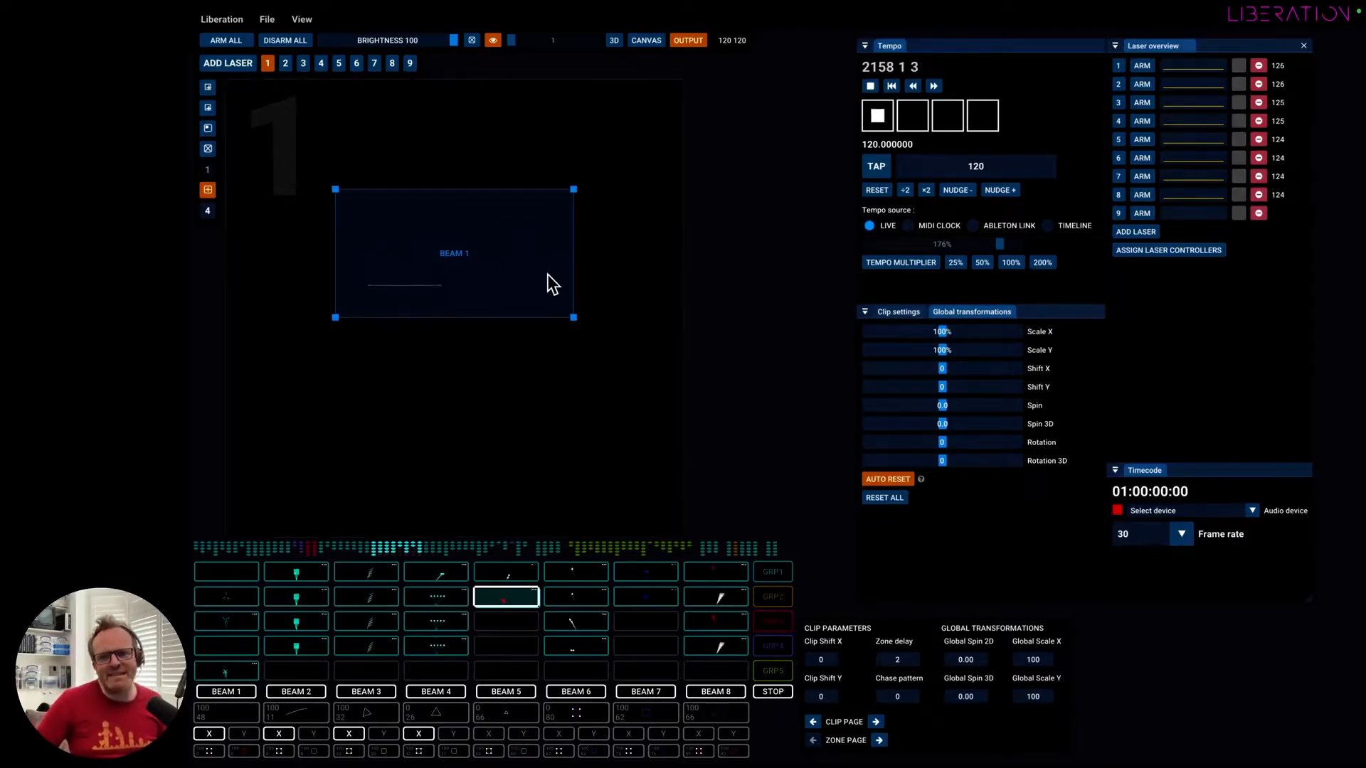
Shift the Beam 1 zone up and to the left in laser 1's output and distort it by repositioning its corners.
{"action": "left_click_drag", "start_coordinate": [498, 283], "coordinate": [480, 246]}
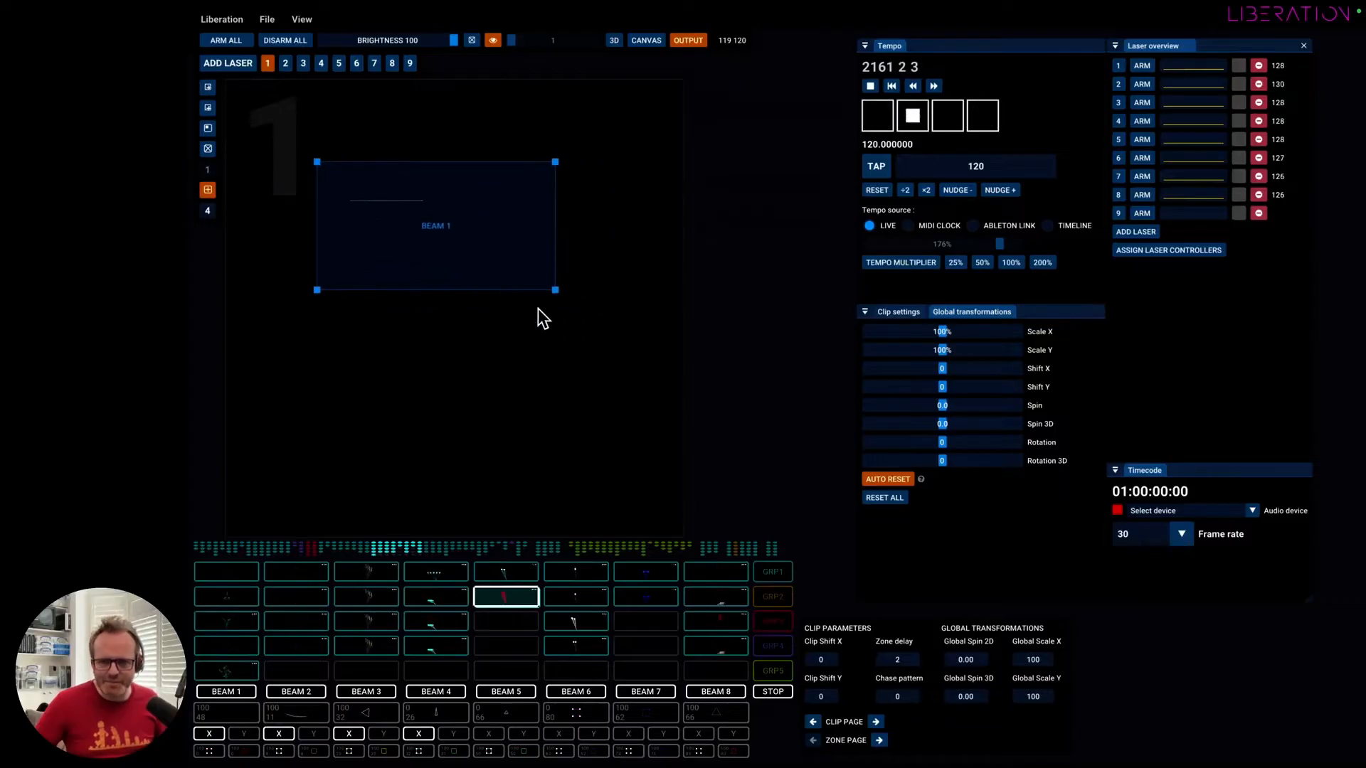
{"action": "mouse_move", "coordinate": [555, 290]}
{"action": "left_mouse_down"}
{"action": "mouse_move", "coordinate": [622, 311]}
{"action": "mouse_move", "coordinate": [601, 360]}
{"action": "mouse_move", "coordinate": [527, 310]}
{"action": "mouse_move", "coordinate": [446, 199]}
{"action": "mouse_move", "coordinate": [482, 284]}
{"action": "mouse_move", "coordinate": [638, 372]}
{"action": "mouse_move", "coordinate": [524, 378]}
{"action": "mouse_move", "coordinate": [475, 229]}
{"action": "mouse_move", "coordinate": [491, 271]}
{"action": "mouse_move", "coordinate": [517, 229]}
{"action": "mouse_move", "coordinate": [538, 276]}
{"action": "left_mouse_up"}
{"action": "left_click_drag", "start_coordinate": [518, 163], "coordinate": [556, 125]}
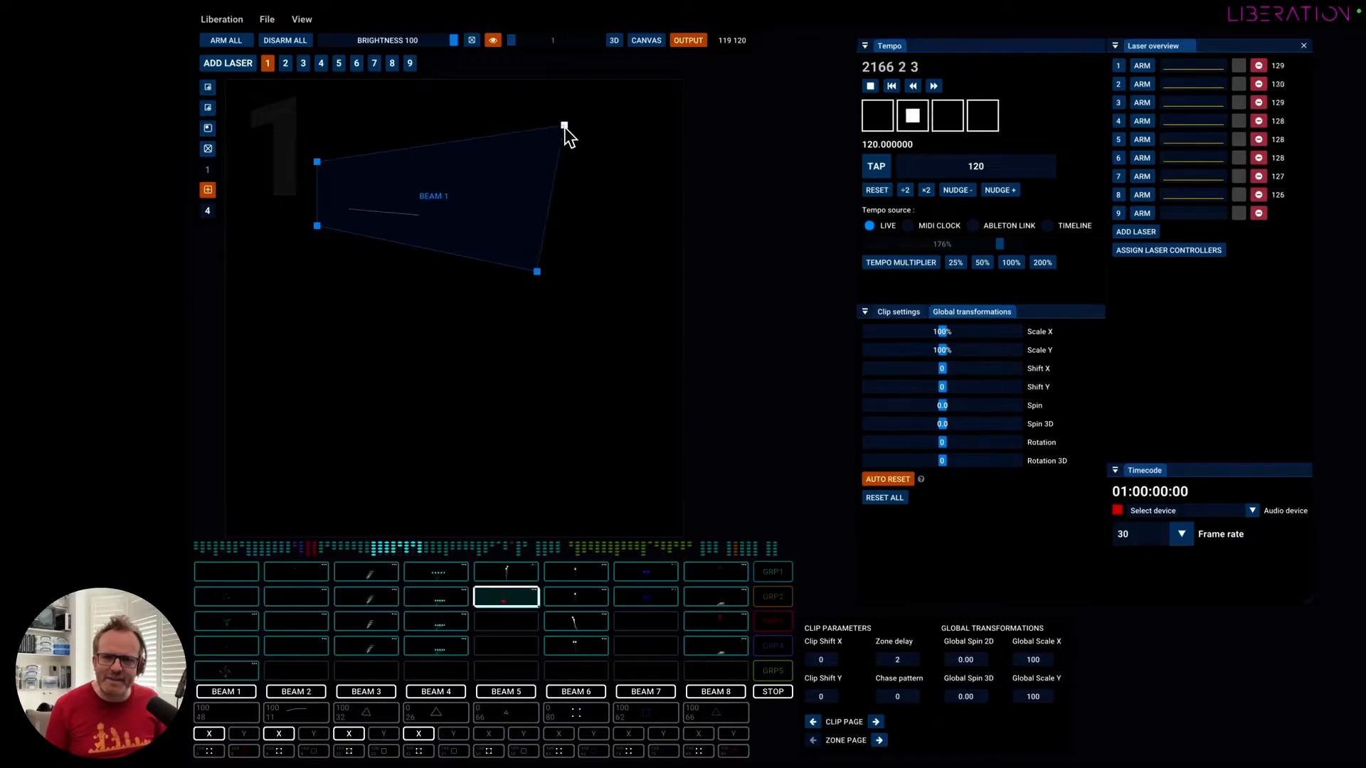
{"action": "mouse_move", "coordinate": [317, 163]}
{"action": "left_mouse_down"}
{"action": "mouse_move", "coordinate": [324, 126]}
{"action": "mouse_move", "coordinate": [313, 138]}
{"action": "left_mouse_up"}
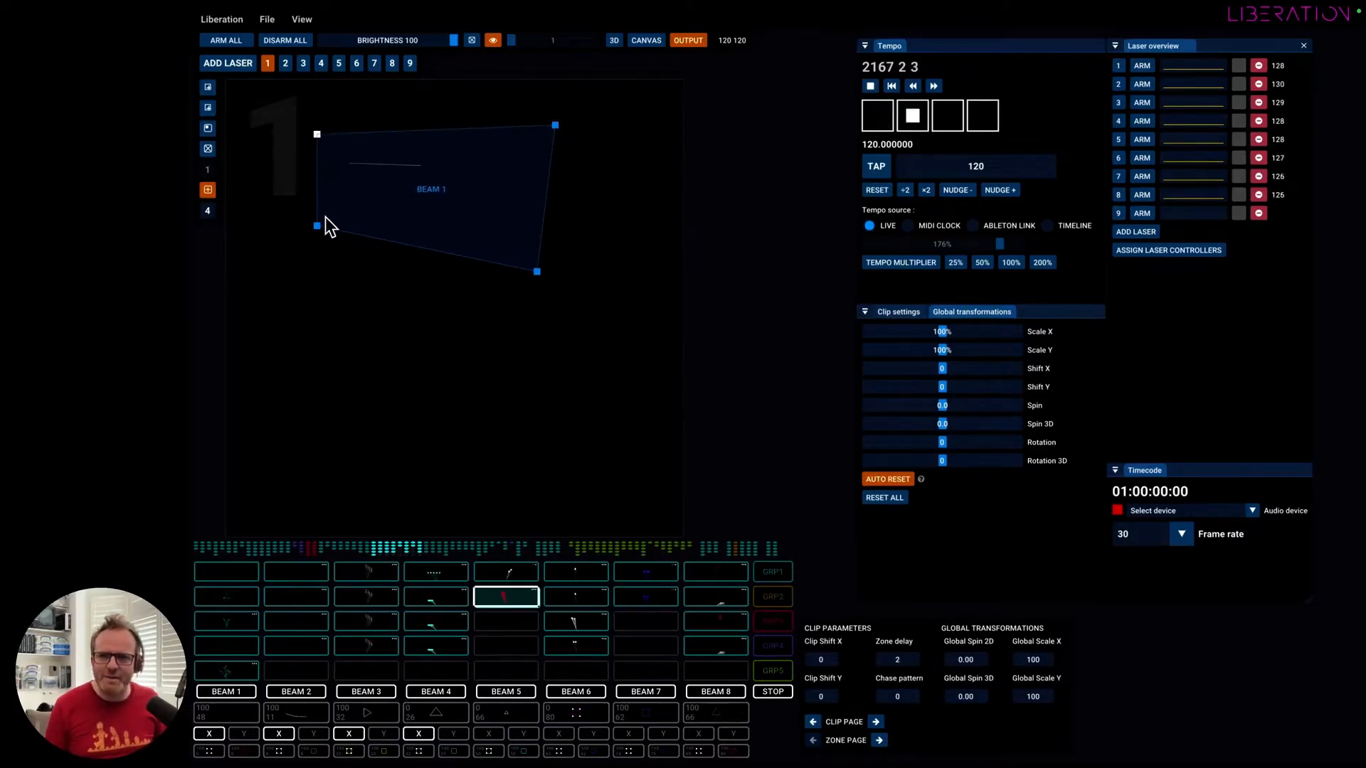
{"action": "left_click_drag", "start_coordinate": [317, 226], "coordinate": [355, 266]}
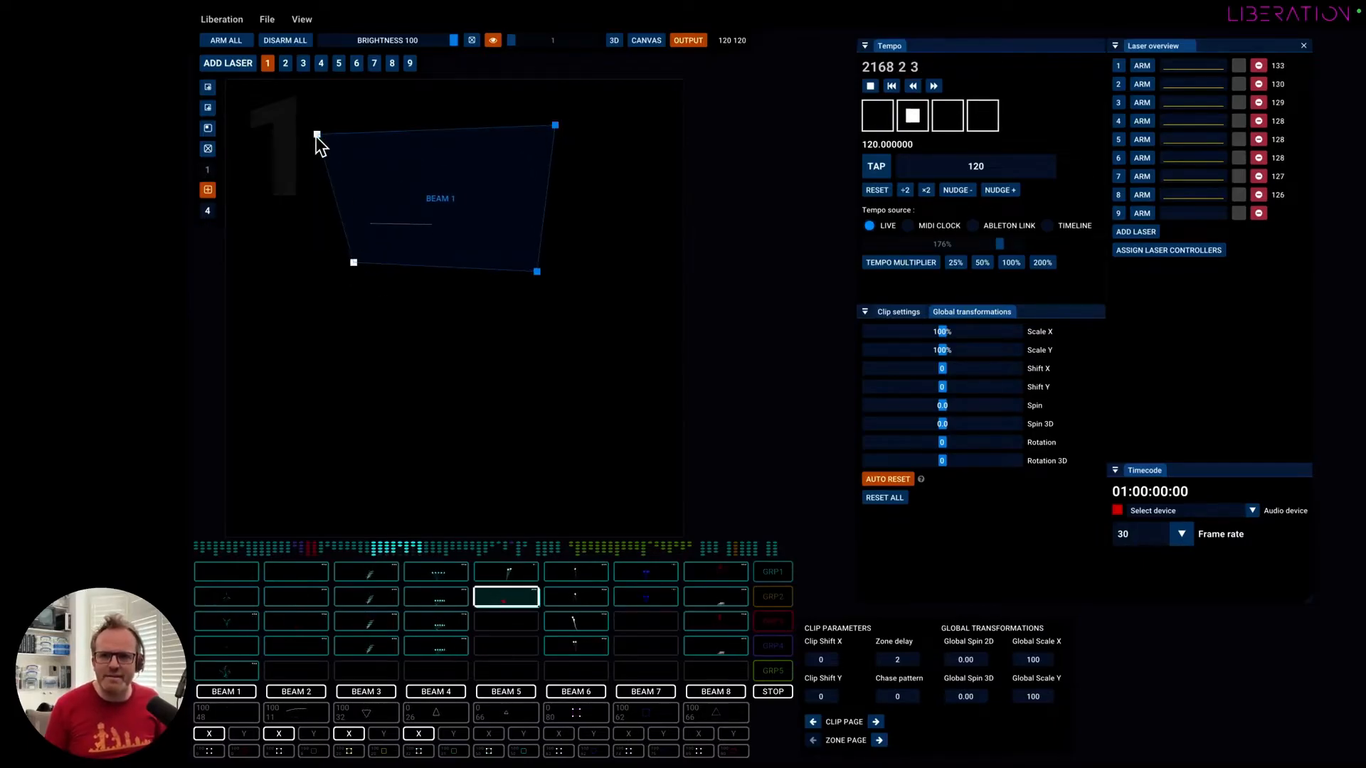
{"action": "left_click_drag", "start_coordinate": [316, 135], "coordinate": [390, 143]}
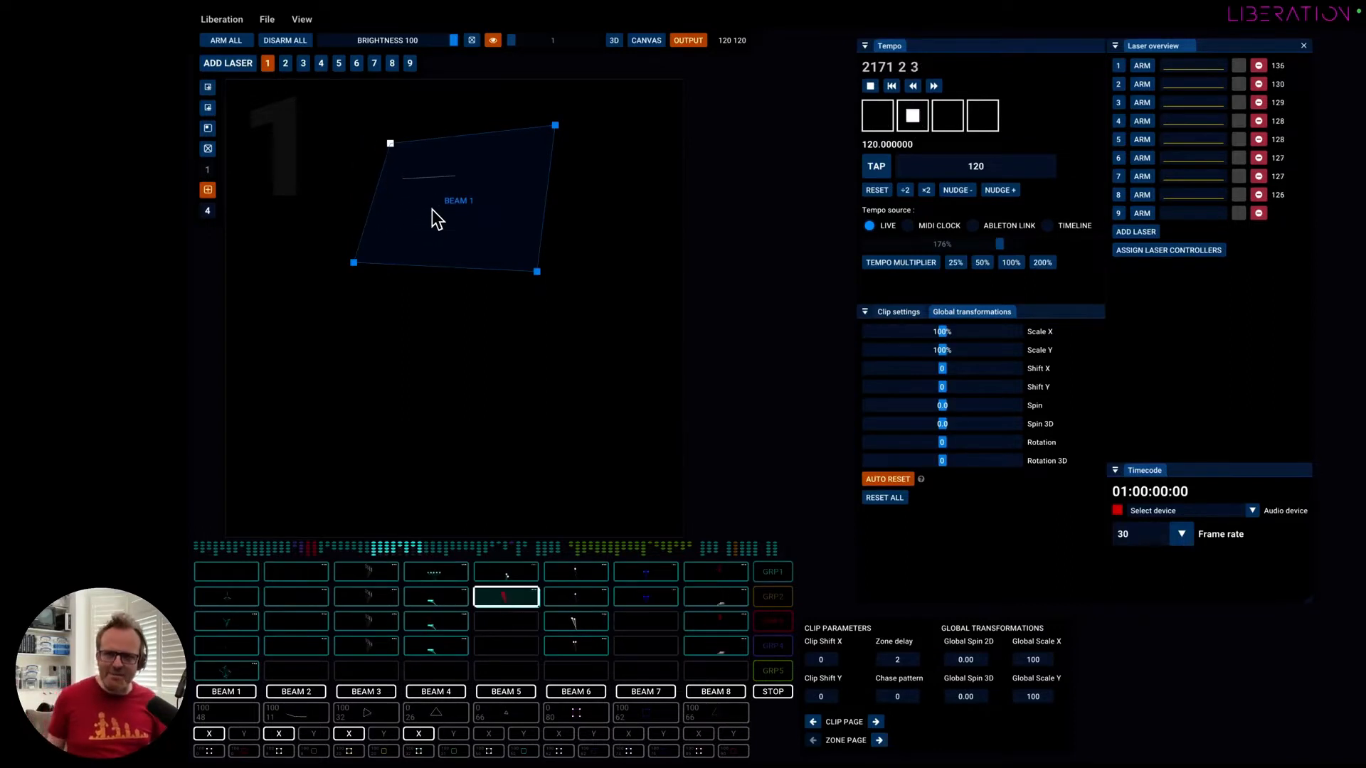
Reset the Beam 1 zone to its default shape and close its zone options.
{"action": "left_click", "coordinate": [456, 201]}
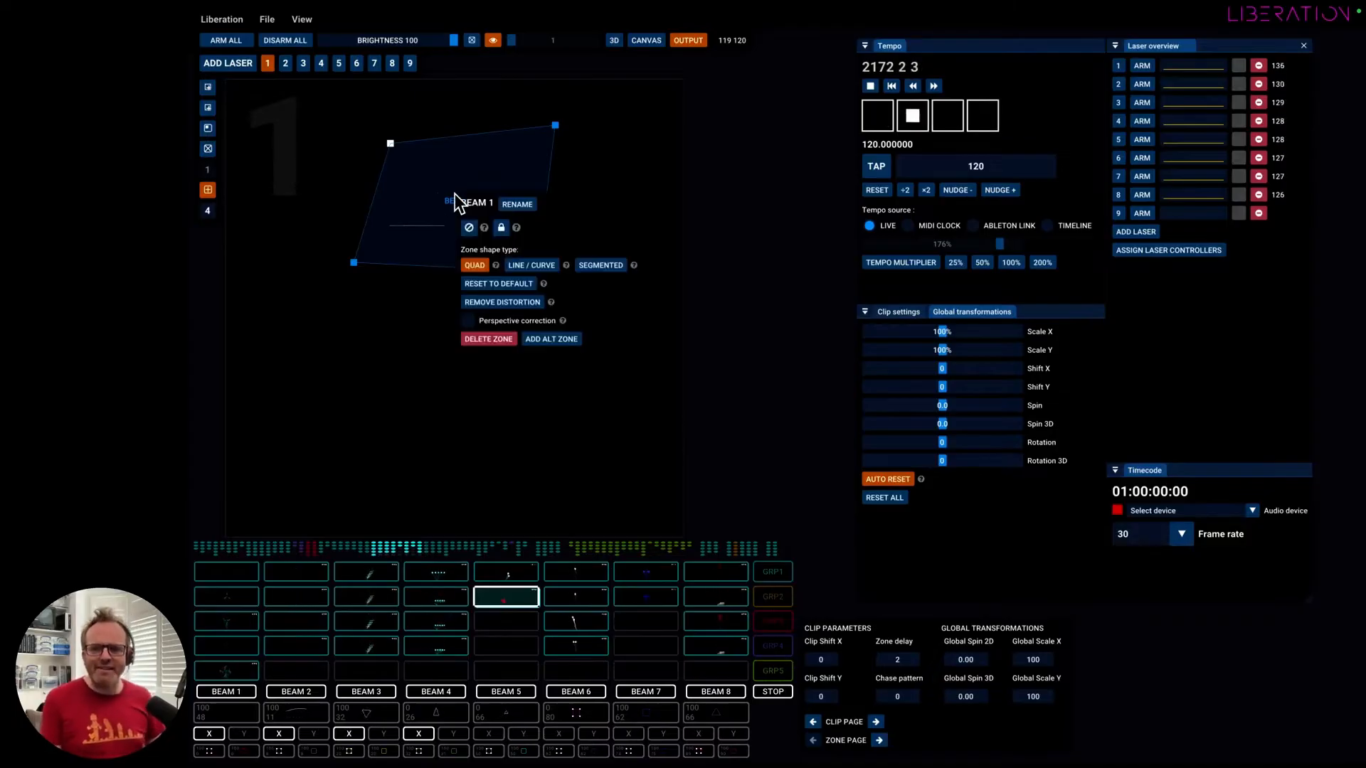
{"action": "left_click", "coordinate": [496, 285]}
{"action": "left_click", "coordinate": [422, 252]}
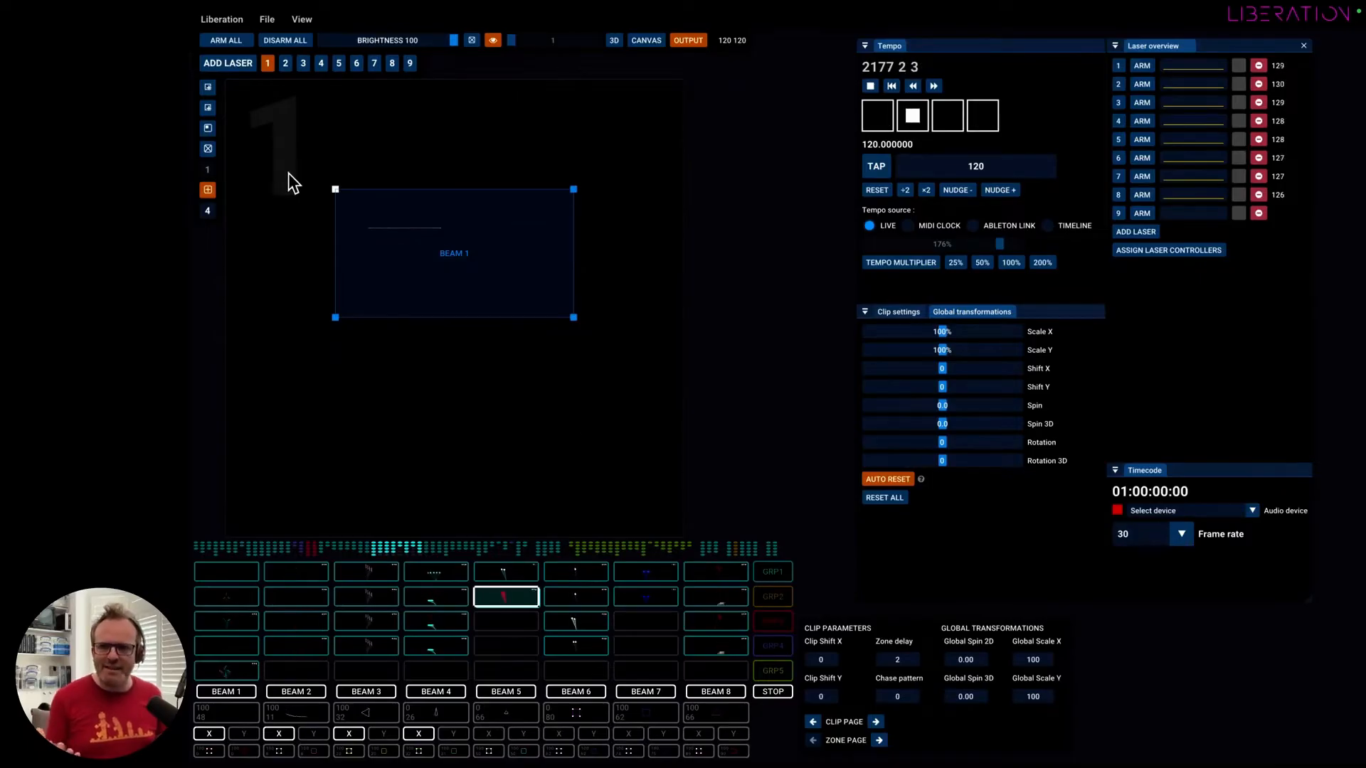
Add a second zone, Beam 9, to laser 1's output and place it below Beam 1, raising Beam 1 to separate them.
{"action": "left_click", "coordinate": [208, 88]}
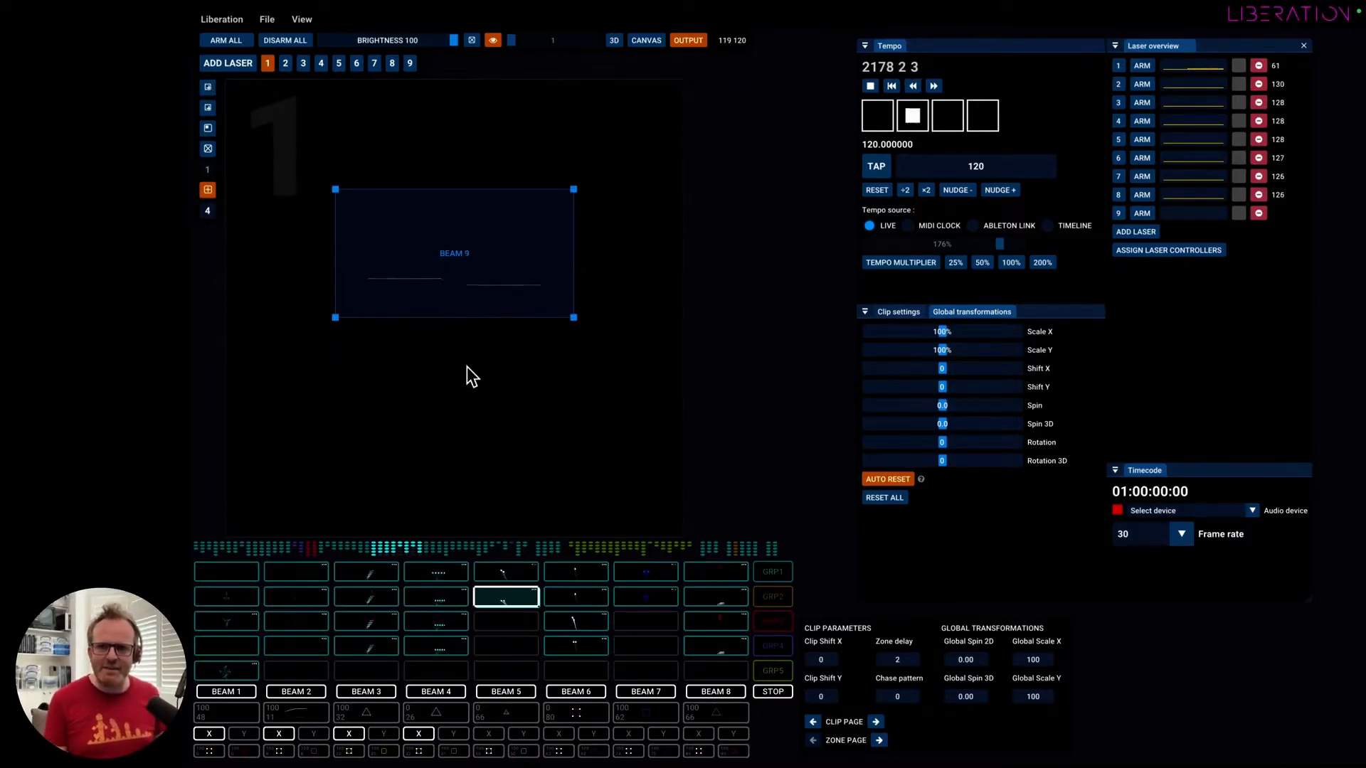
{"action": "left_click_drag", "start_coordinate": [457, 283], "coordinate": [480, 444]}
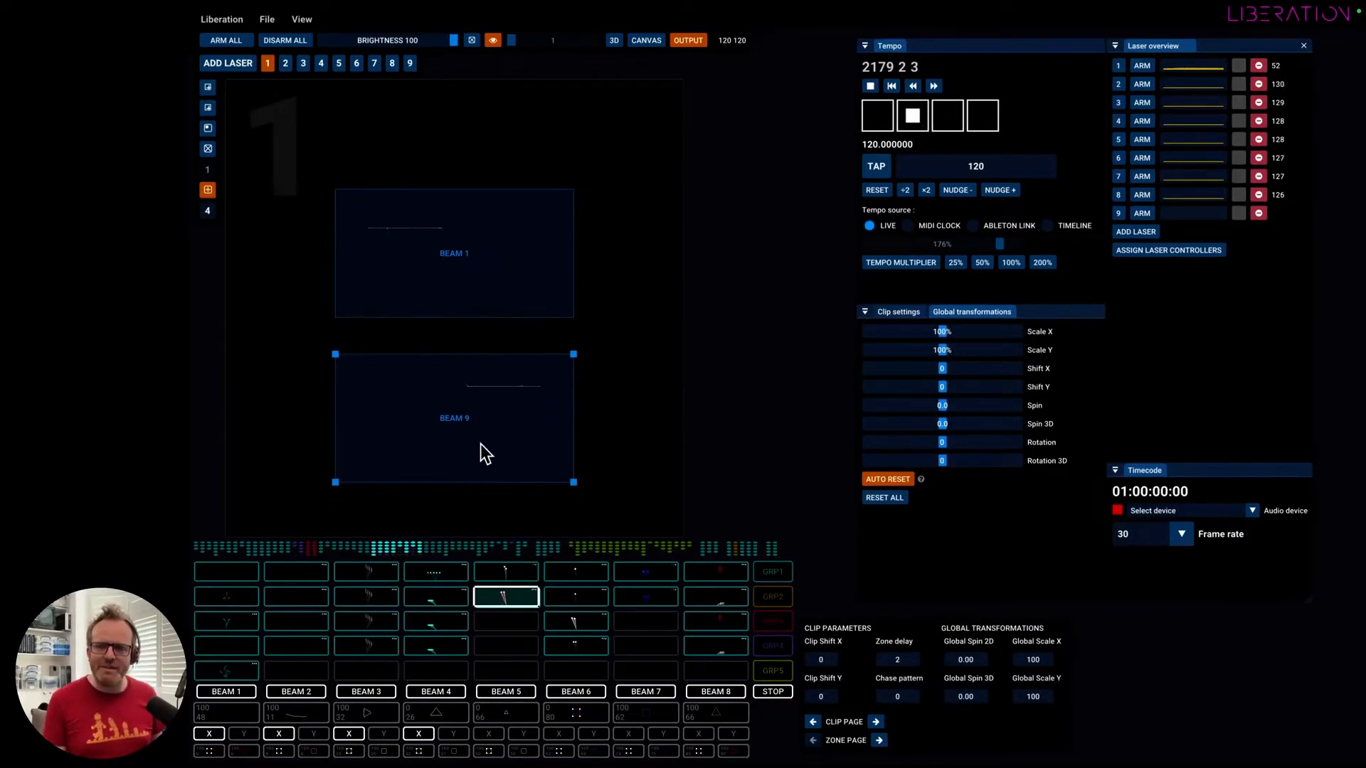
{"action": "left_click_drag", "start_coordinate": [467, 290], "coordinate": [471, 199]}
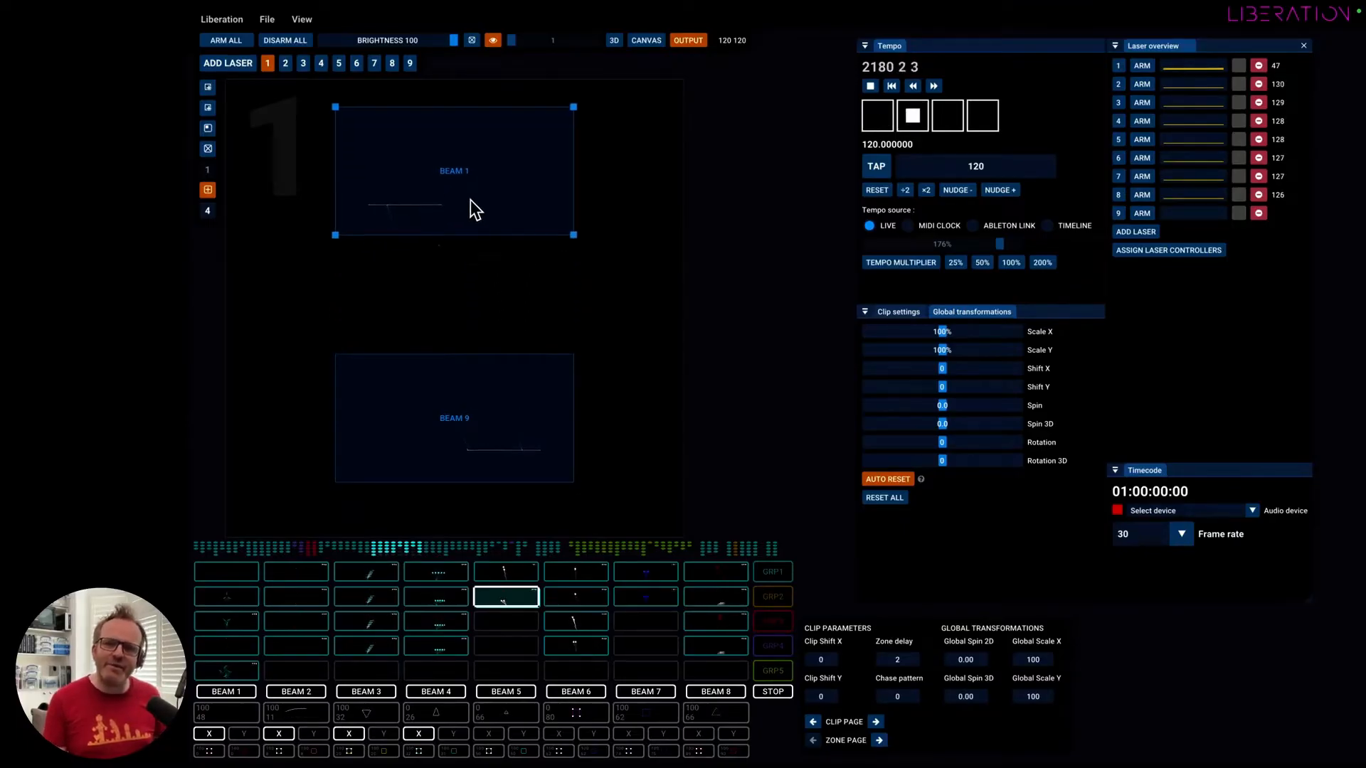
{"action": "left_click_drag", "start_coordinate": [507, 440], "coordinate": [502, 372]}
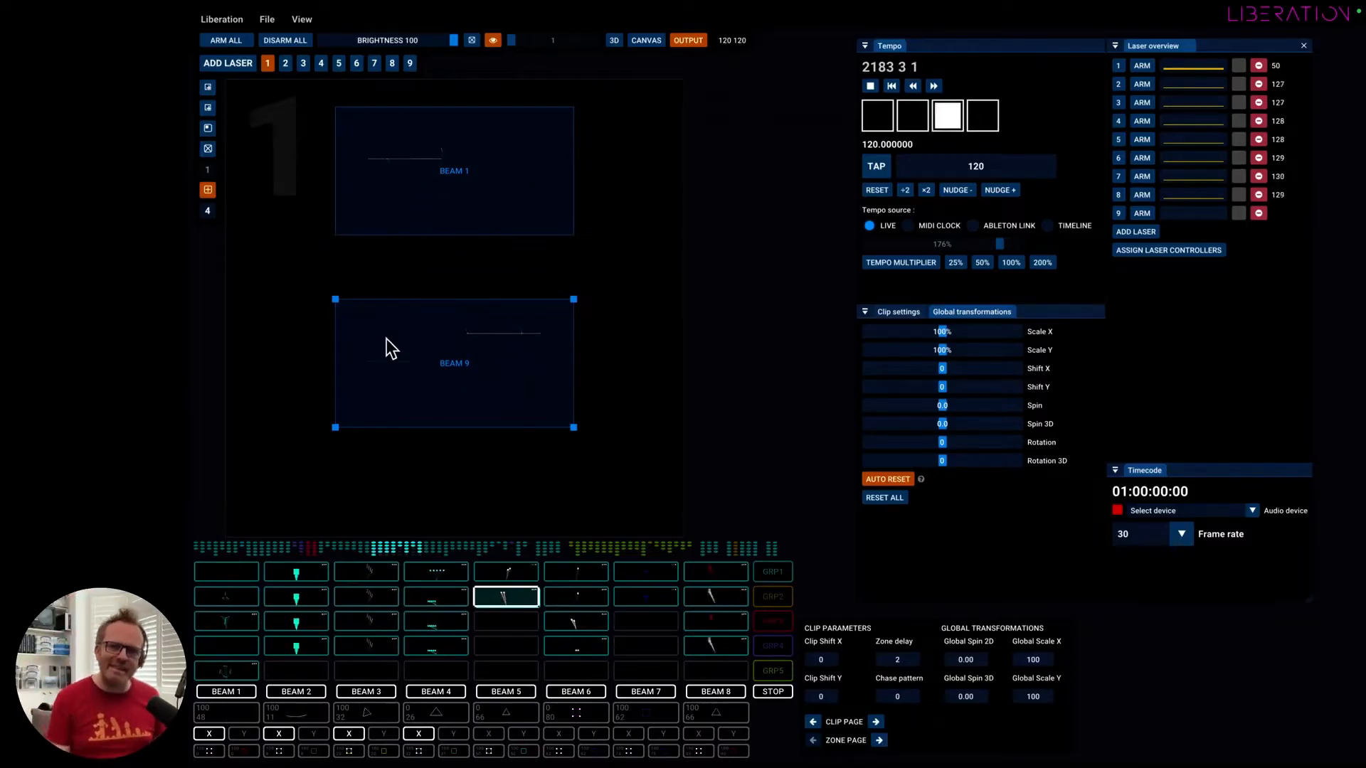
Flatten the Beam 9 zone into a thin strip and move it slightly lower under Beam 1.
{"action": "left_click_drag", "start_coordinate": [574, 428], "coordinate": [569, 332]}
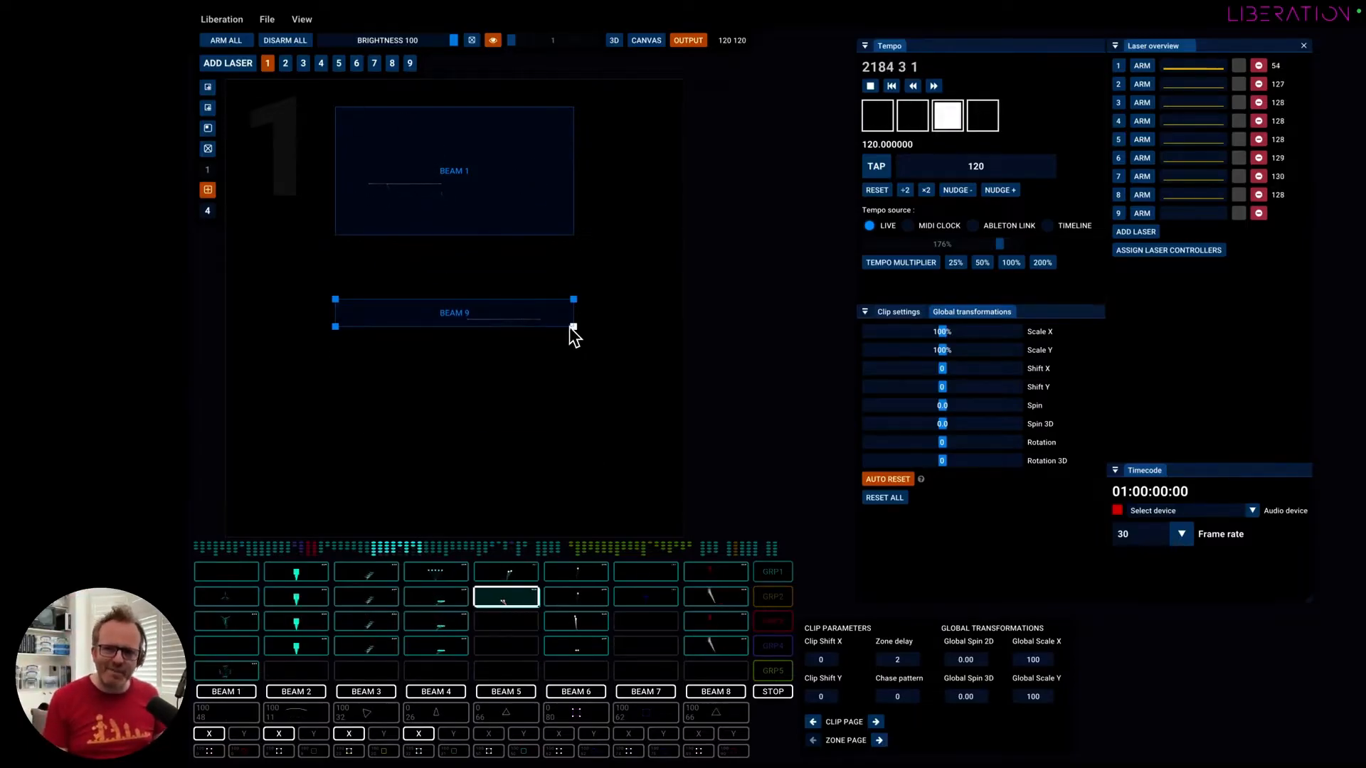
{"action": "left_click_drag", "start_coordinate": [490, 318], "coordinate": [485, 357]}
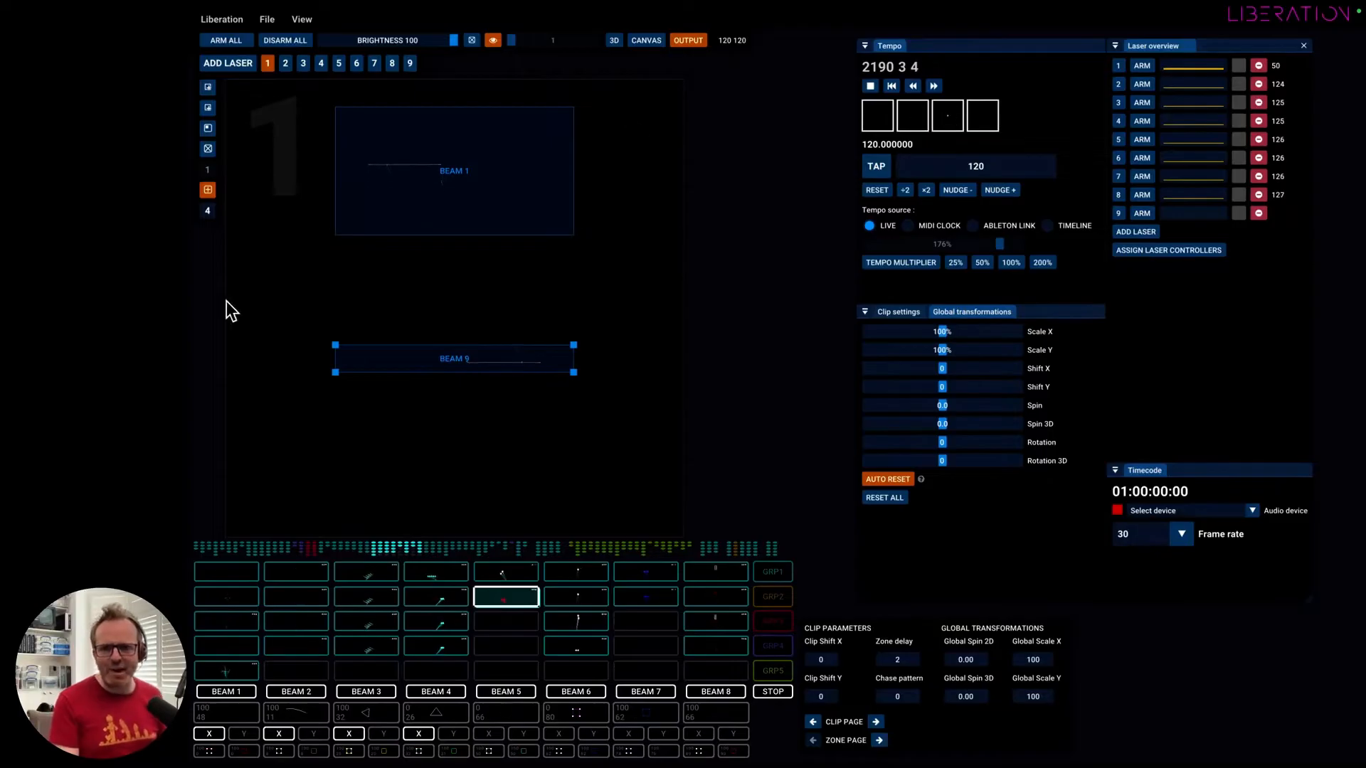
{"action": "left_click", "coordinate": [488, 152]}
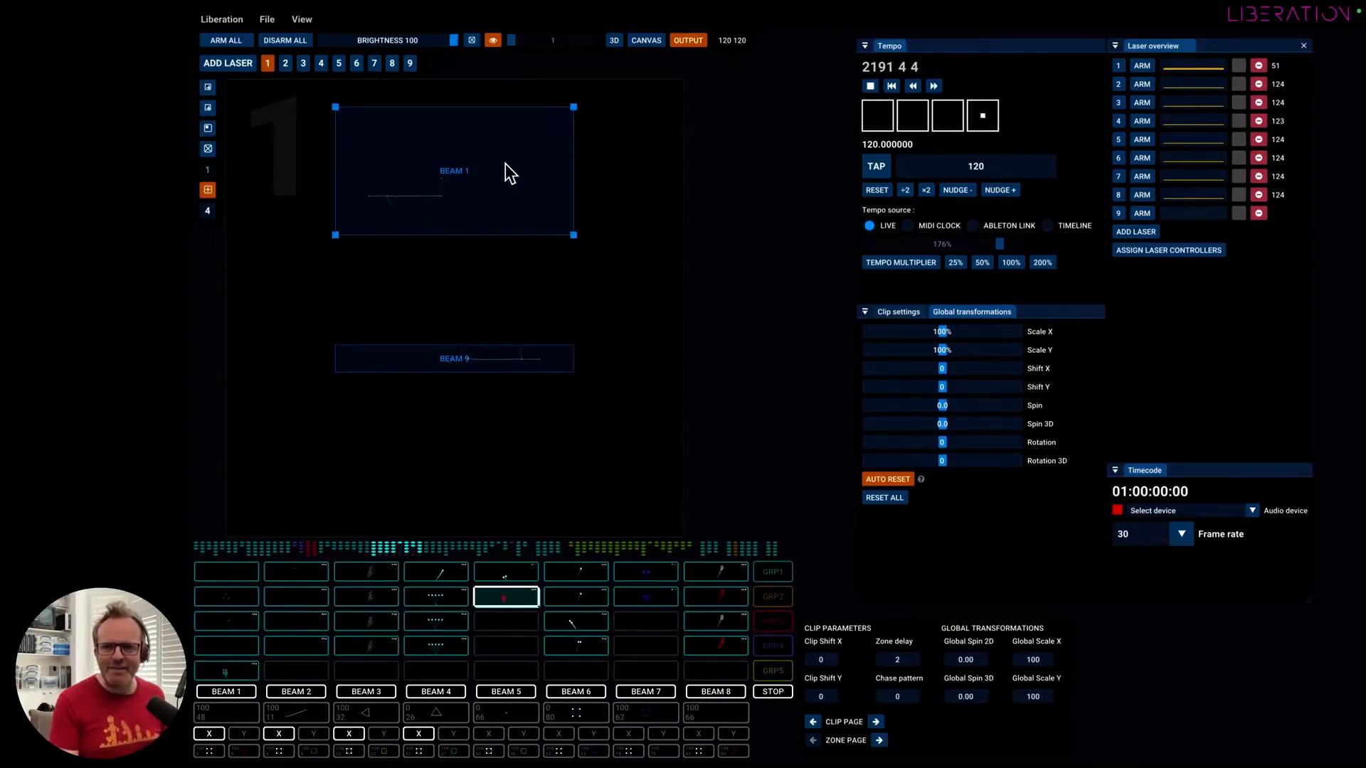
{"action": "left_click", "coordinate": [470, 359]}
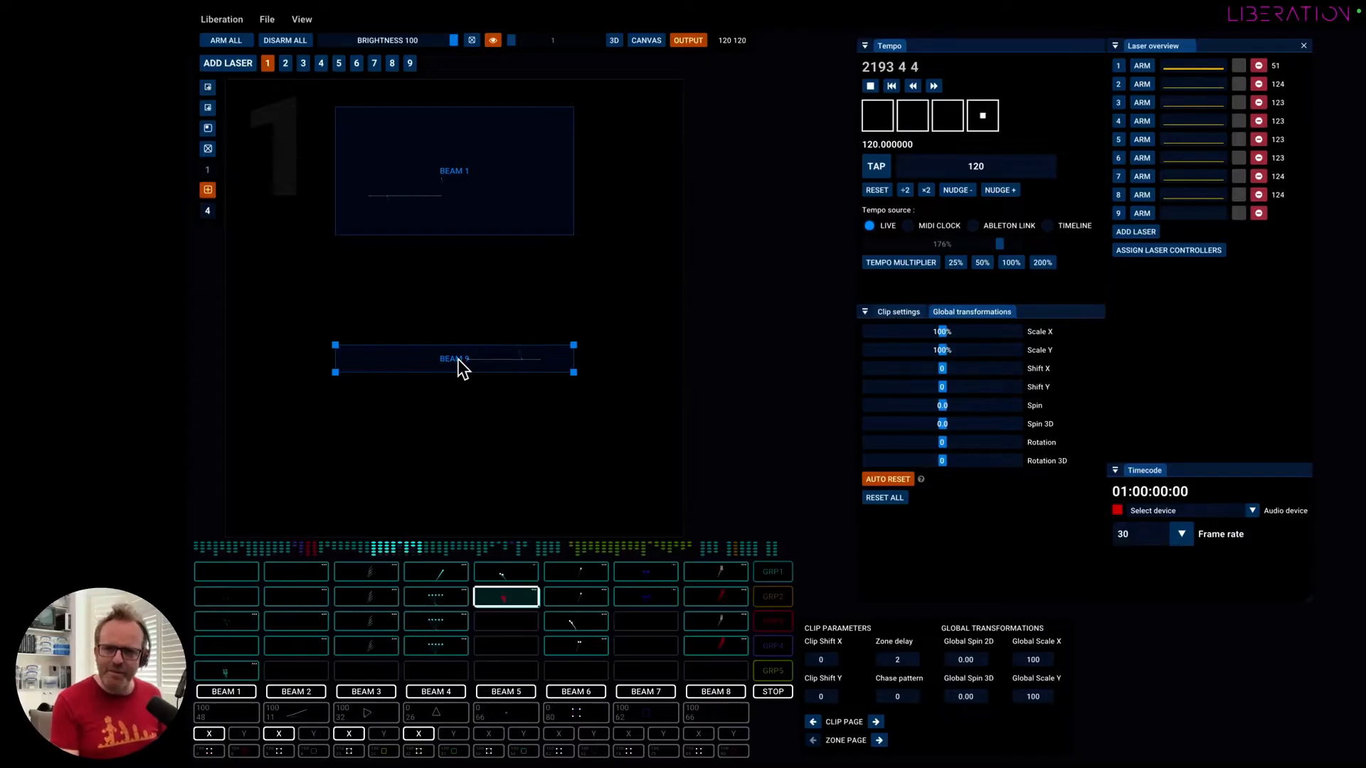
Try resizing the Beam 9 zone freely with grid snapping off, making it slightly narrower and taller.
{"action": "scroll", "coordinate": [455, 364], "scroll_direction": "up", "scroll_amount": 1}
{"action": "scroll", "coordinate": [453, 356], "scroll_direction": "up", "scroll_amount": 4}
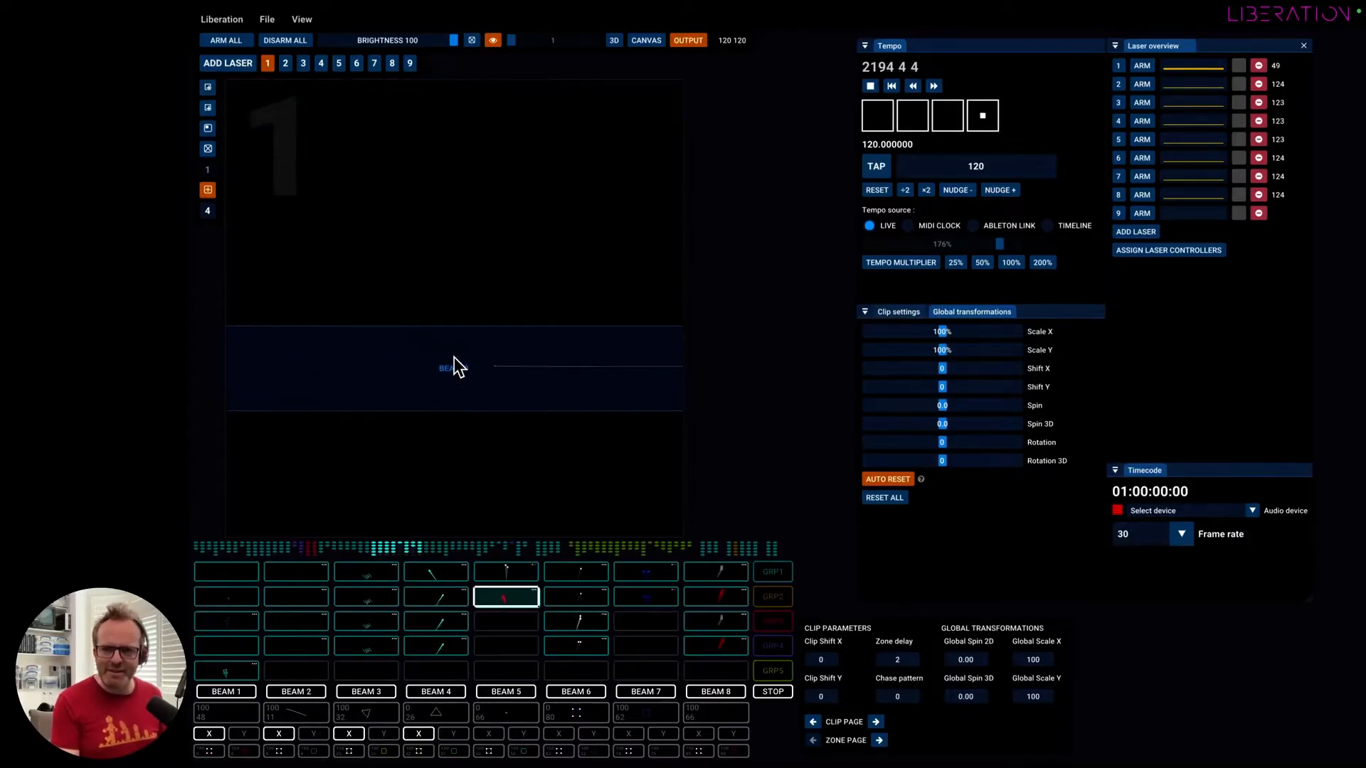
{"action": "scroll", "coordinate": [454, 356], "scroll_direction": "down", "scroll_amount": 5}
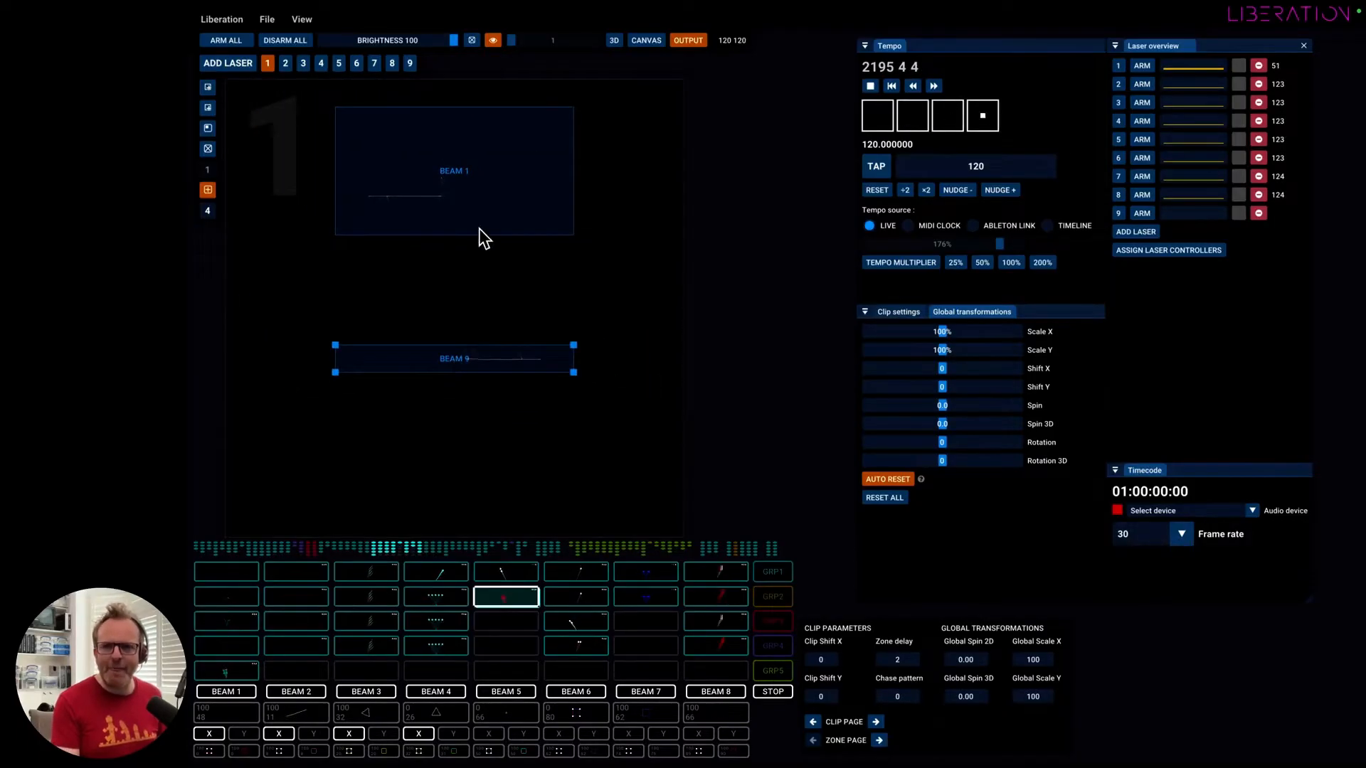
{"action": "mouse_move", "coordinate": [573, 372]}
{"action": "left_mouse_down"}
{"action": "mouse_move", "coordinate": [595, 399]}
{"action": "mouse_move", "coordinate": [527, 351]}
{"action": "mouse_move", "coordinate": [602, 411]}
{"action": "mouse_move", "coordinate": [564, 373]}
{"action": "left_mouse_up"}
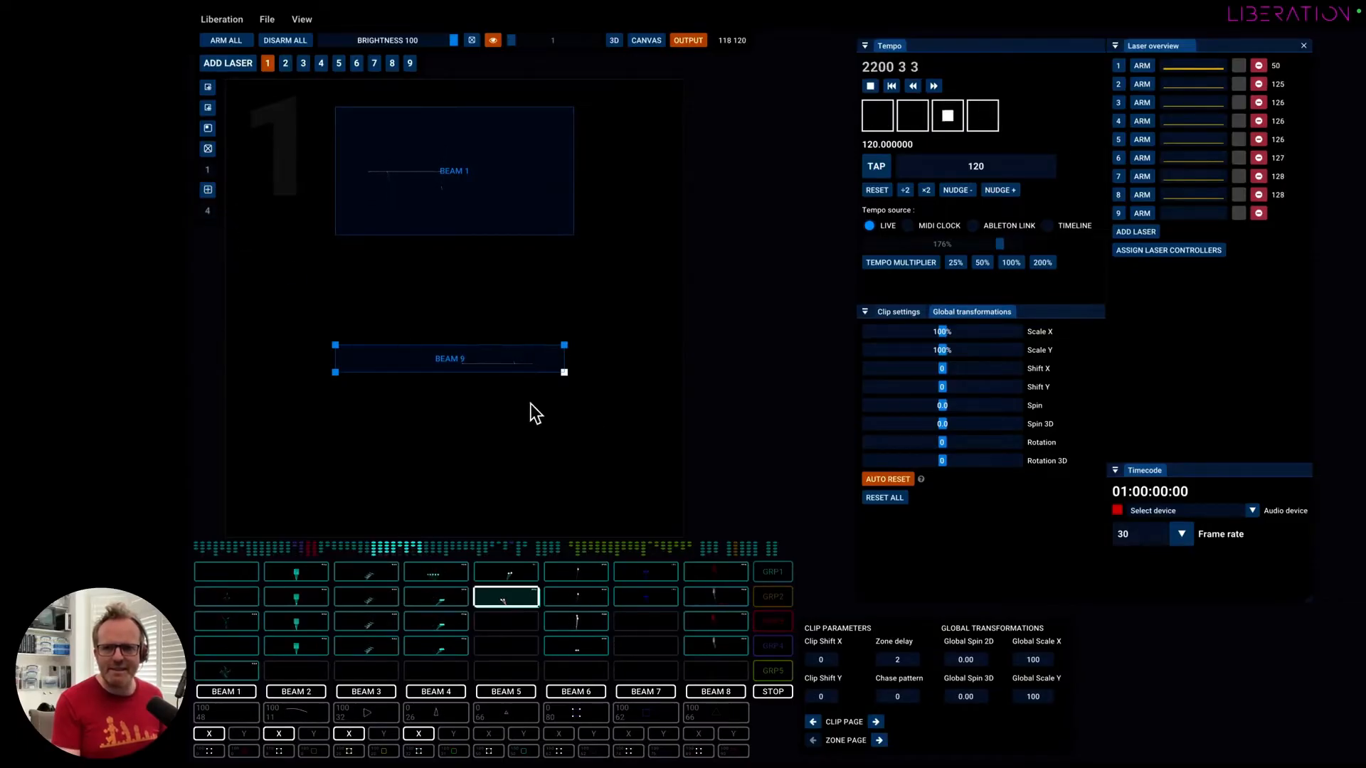
{"action": "left_click_drag", "start_coordinate": [565, 372], "coordinate": [561, 408]}
Turn grid snapping back on with grid setting 4, and resize Beam 9 by its lower corner to match Beam 1's width.
{"action": "left_click", "coordinate": [209, 191]}
{"action": "left_click", "coordinate": [209, 215]}
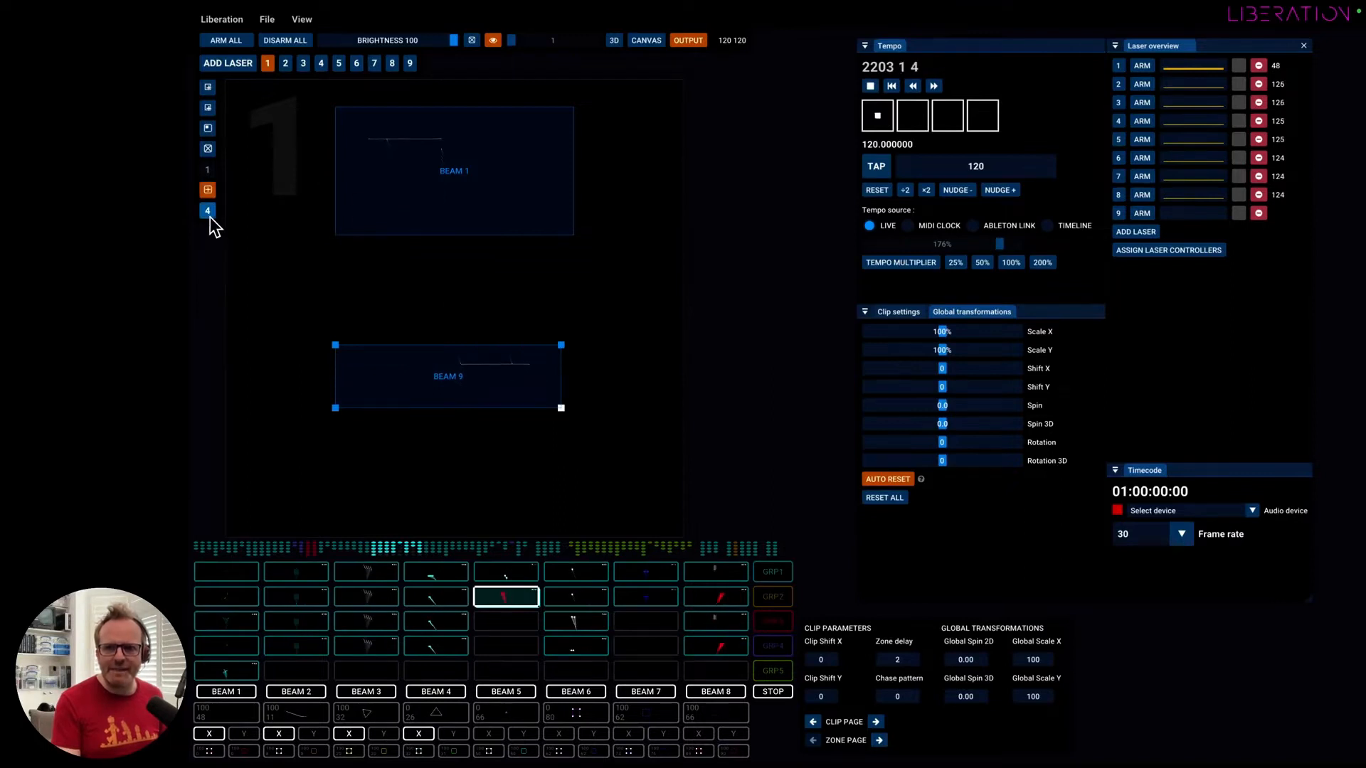
{"action": "left_click", "coordinate": [208, 215]}
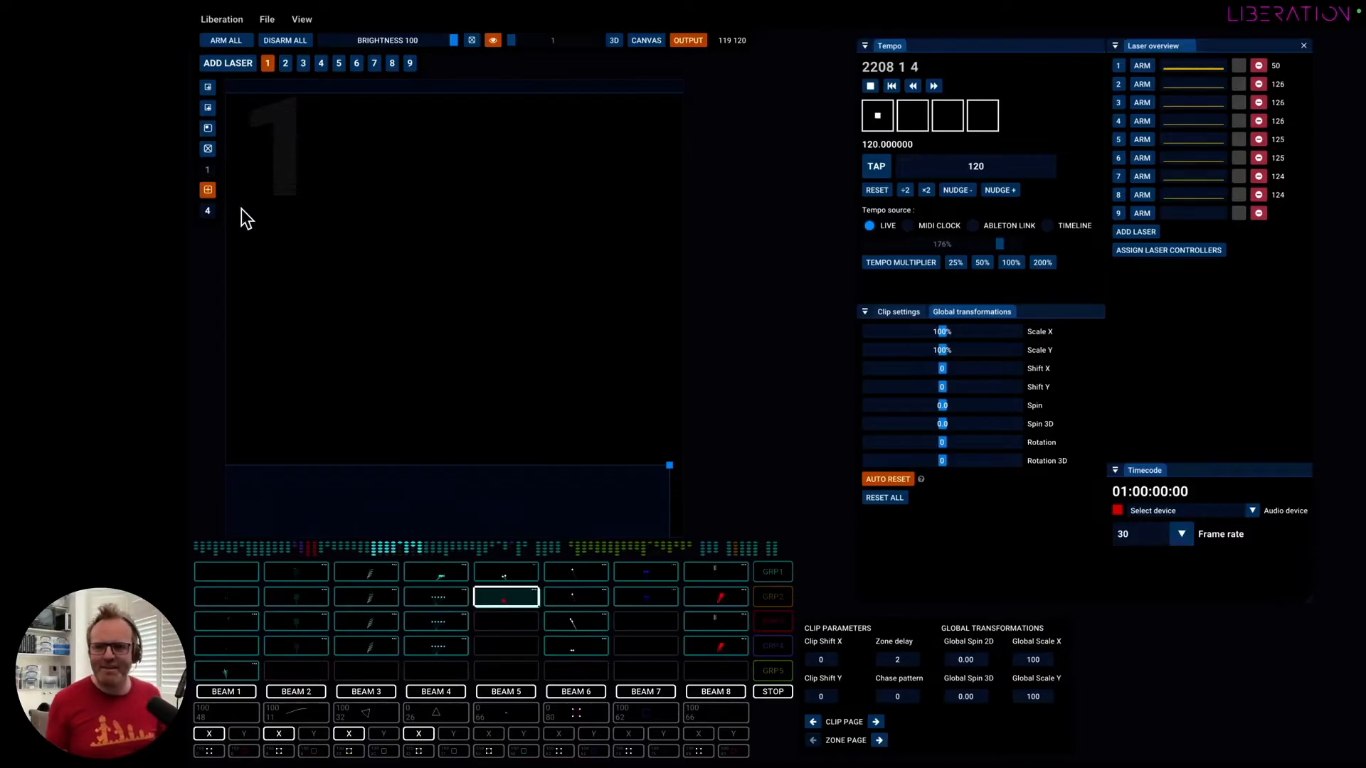
{"action": "scroll", "coordinate": [435, 355], "scroll_direction": "down", "scroll_amount": 10}
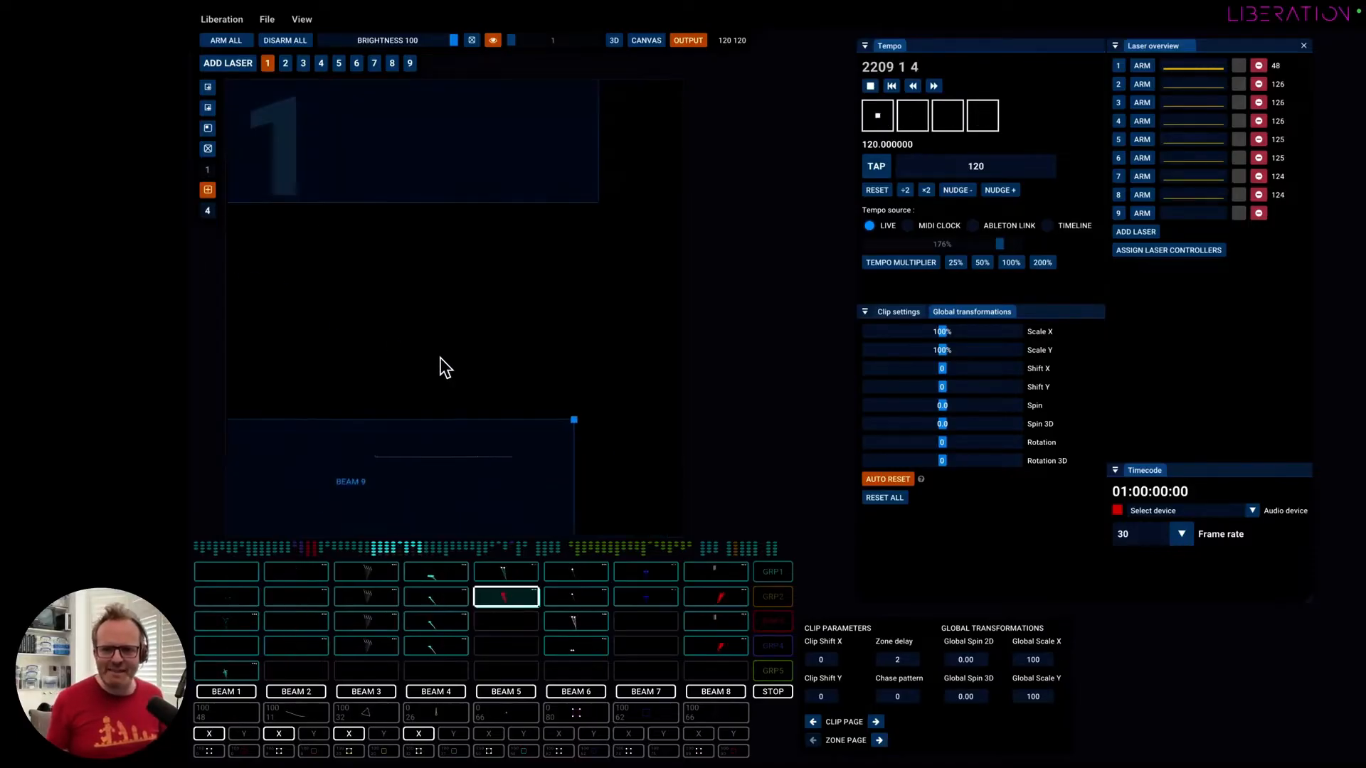
{"action": "left_click_drag", "start_coordinate": [562, 413], "coordinate": [574, 418]}
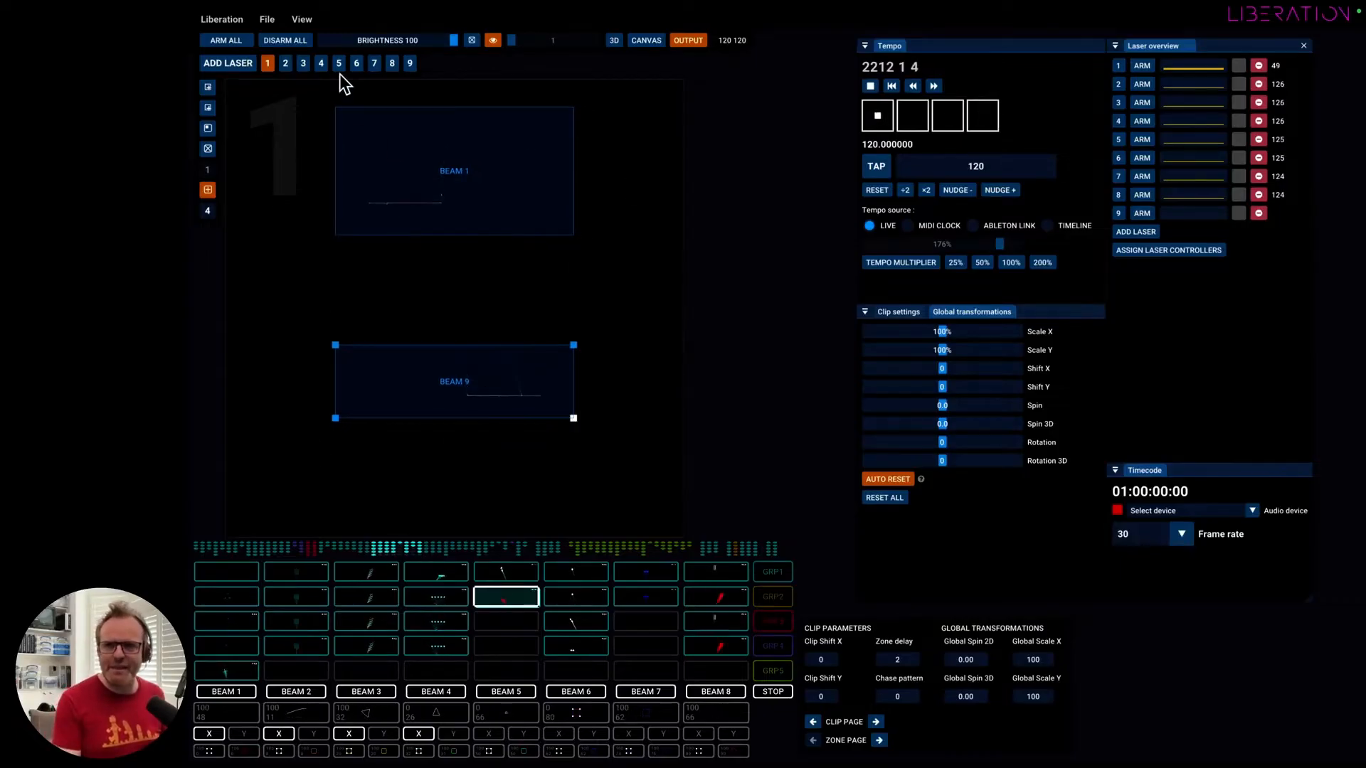
Review the output zones of lasers 2 to 6 one after another.
{"action": "left_click", "coordinate": [284, 66]}
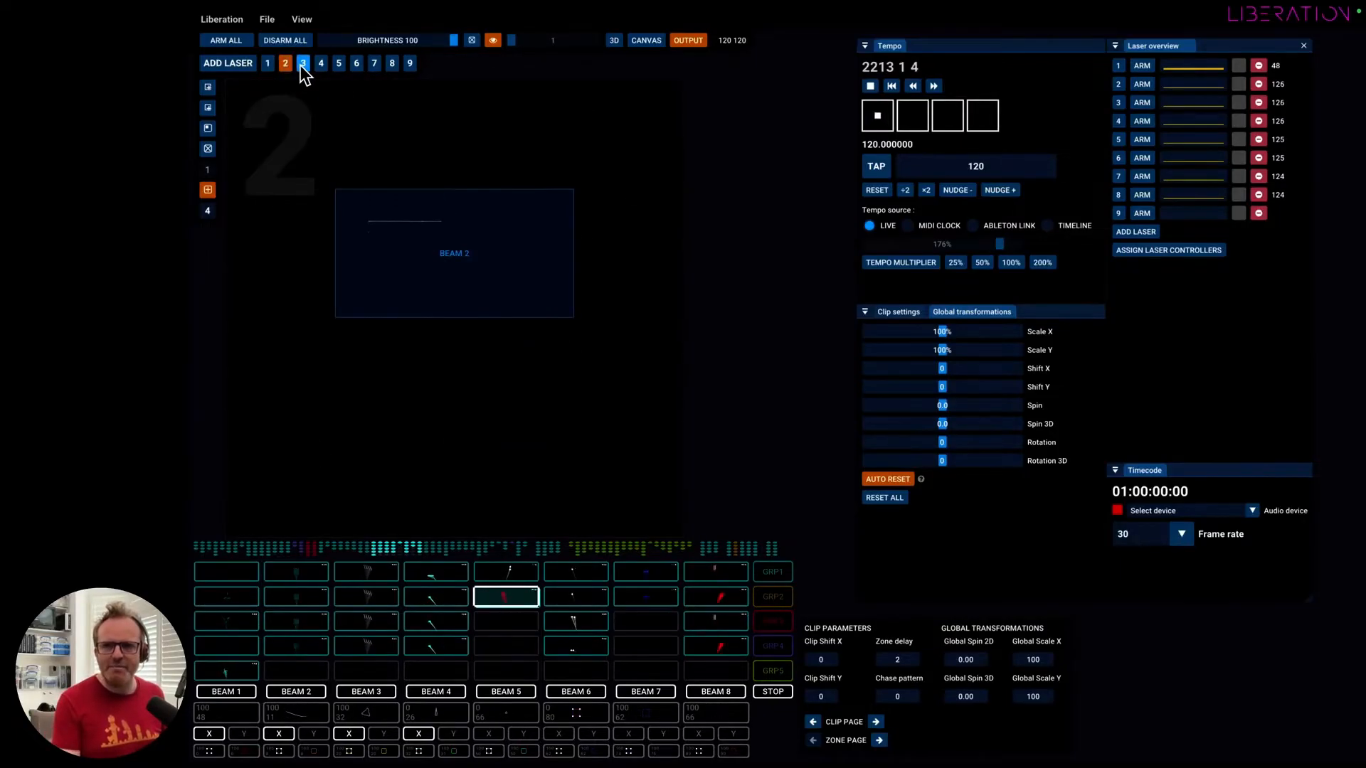
{"action": "left_click", "coordinate": [302, 64]}
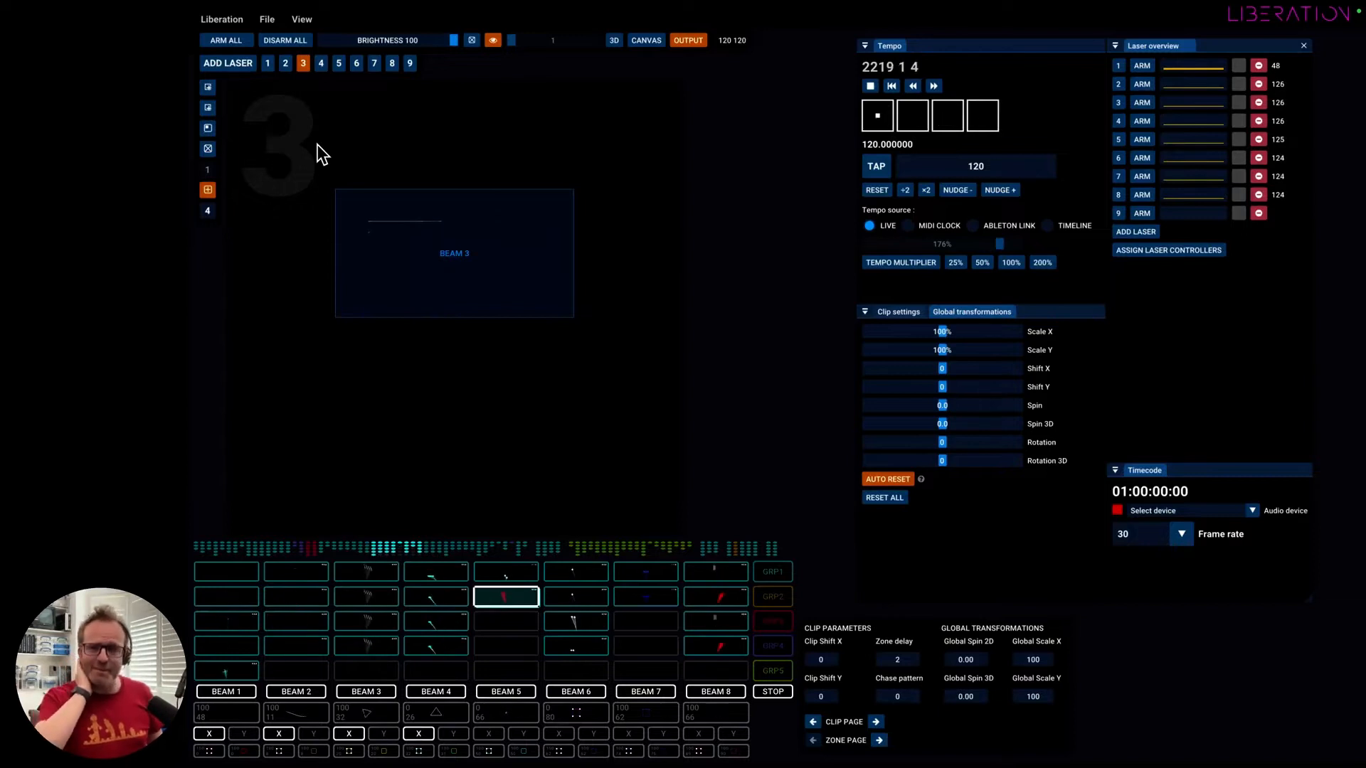
{"action": "left_click", "coordinate": [322, 63]}
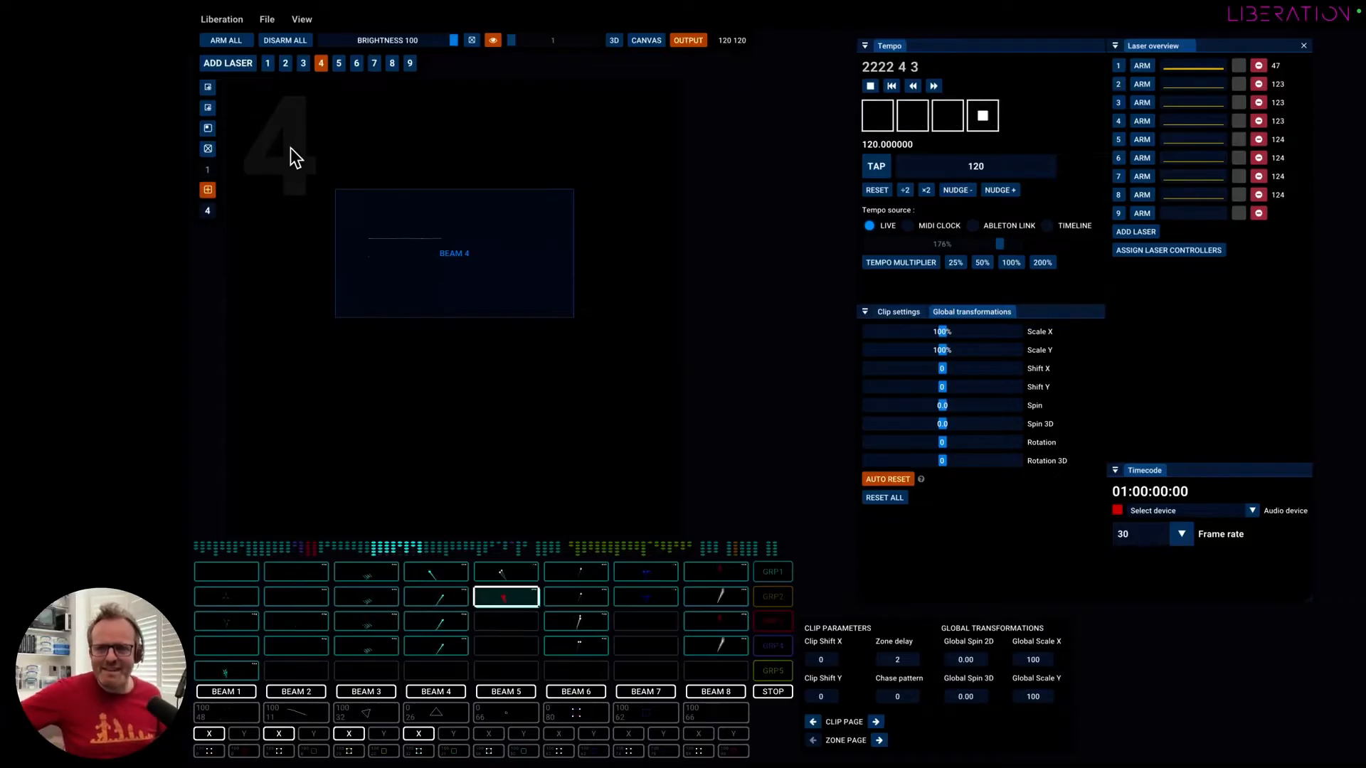
{"action": "left_click", "coordinate": [340, 63]}
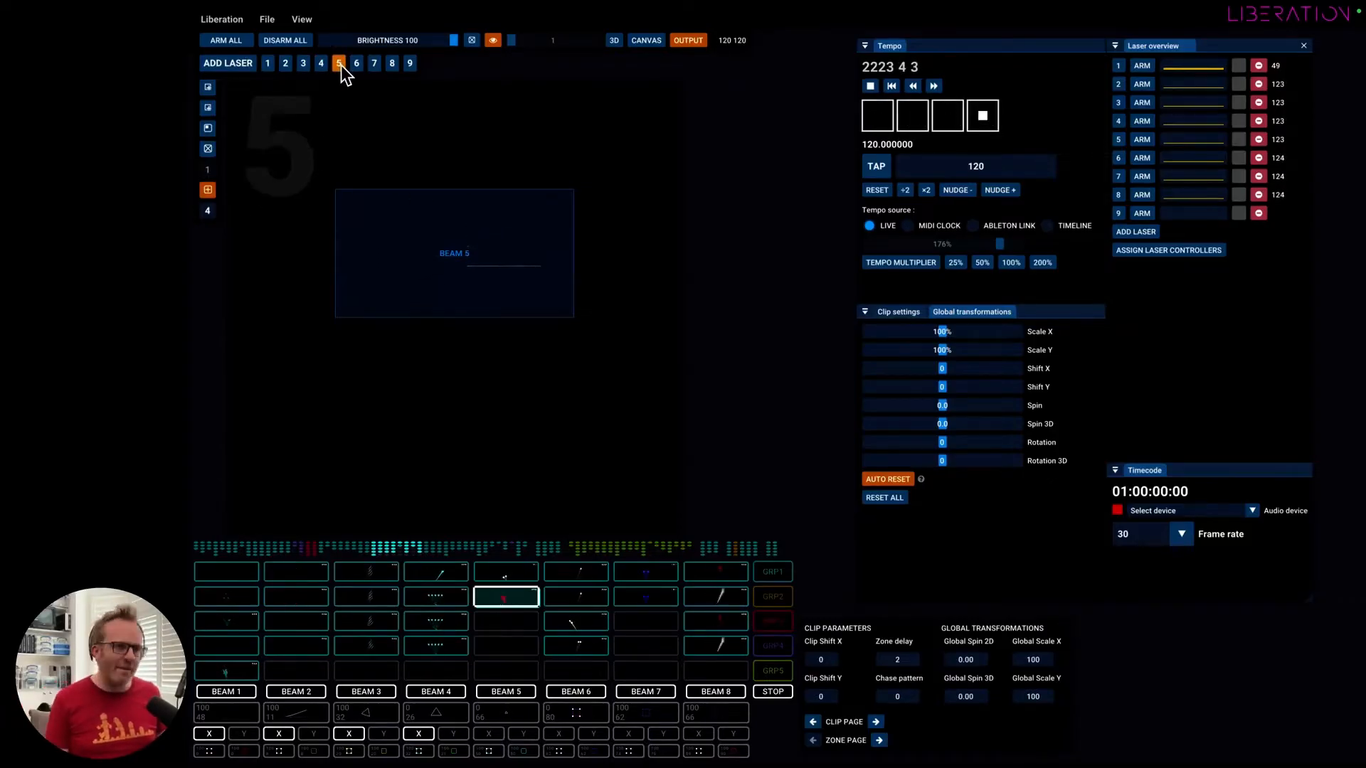
{"action": "left_click", "coordinate": [357, 63]}
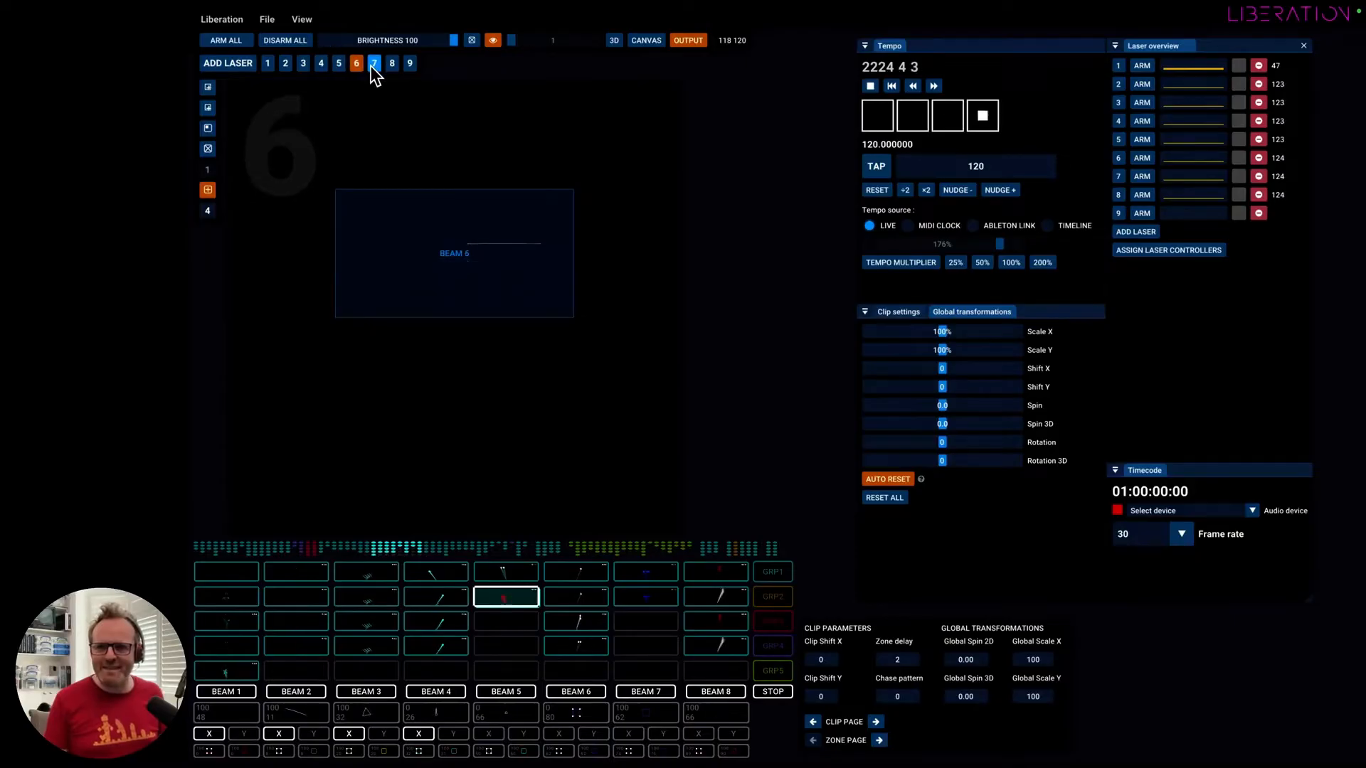
Switch back and forth among the outputs of lasers 1 to 4 to compare their zones.
{"action": "left_click", "coordinate": [268, 64]}
{"action": "left_click", "coordinate": [285, 64]}
{"action": "left_click", "coordinate": [303, 64]}
{"action": "left_click", "coordinate": [321, 64]}
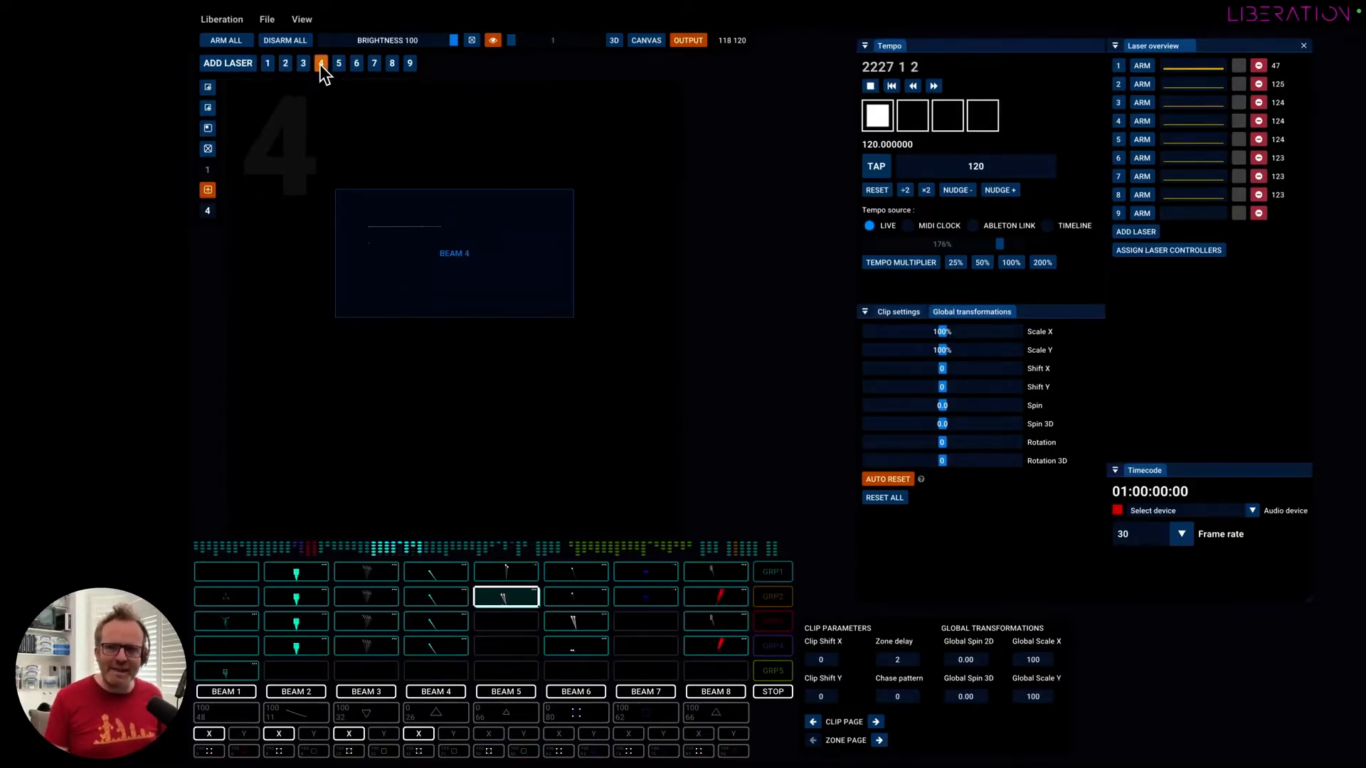
{"action": "left_click", "coordinate": [303, 64]}
{"action": "left_click", "coordinate": [268, 64]}
{"action": "left_click", "coordinate": [285, 64]}
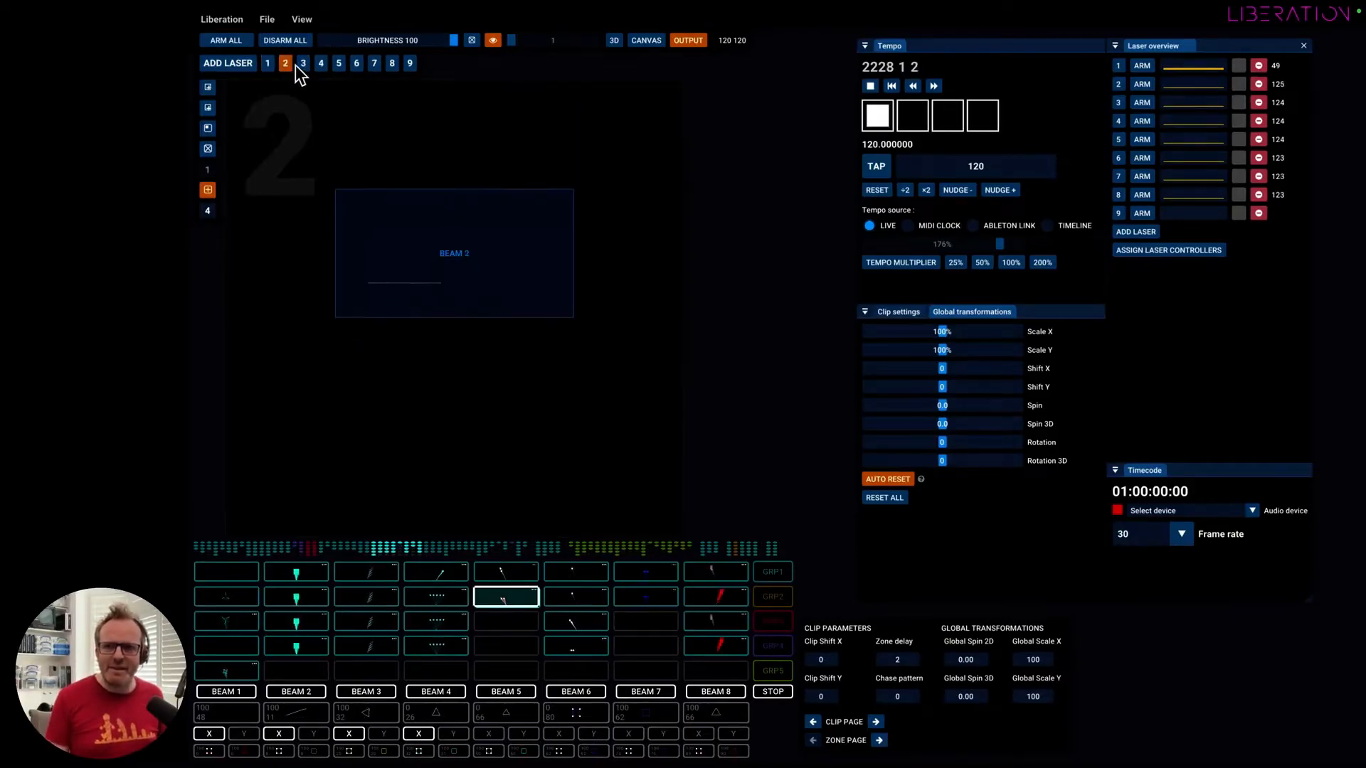
{"action": "left_click", "coordinate": [320, 65]}
{"action": "left_click", "coordinate": [268, 64]}
{"action": "left_click", "coordinate": [303, 64]}
Jump directly between the outputs of lasers 4, 3, 2, 9, 7, 6 and 8, ending on laser 9.
{"action": "key", "text": "4"}
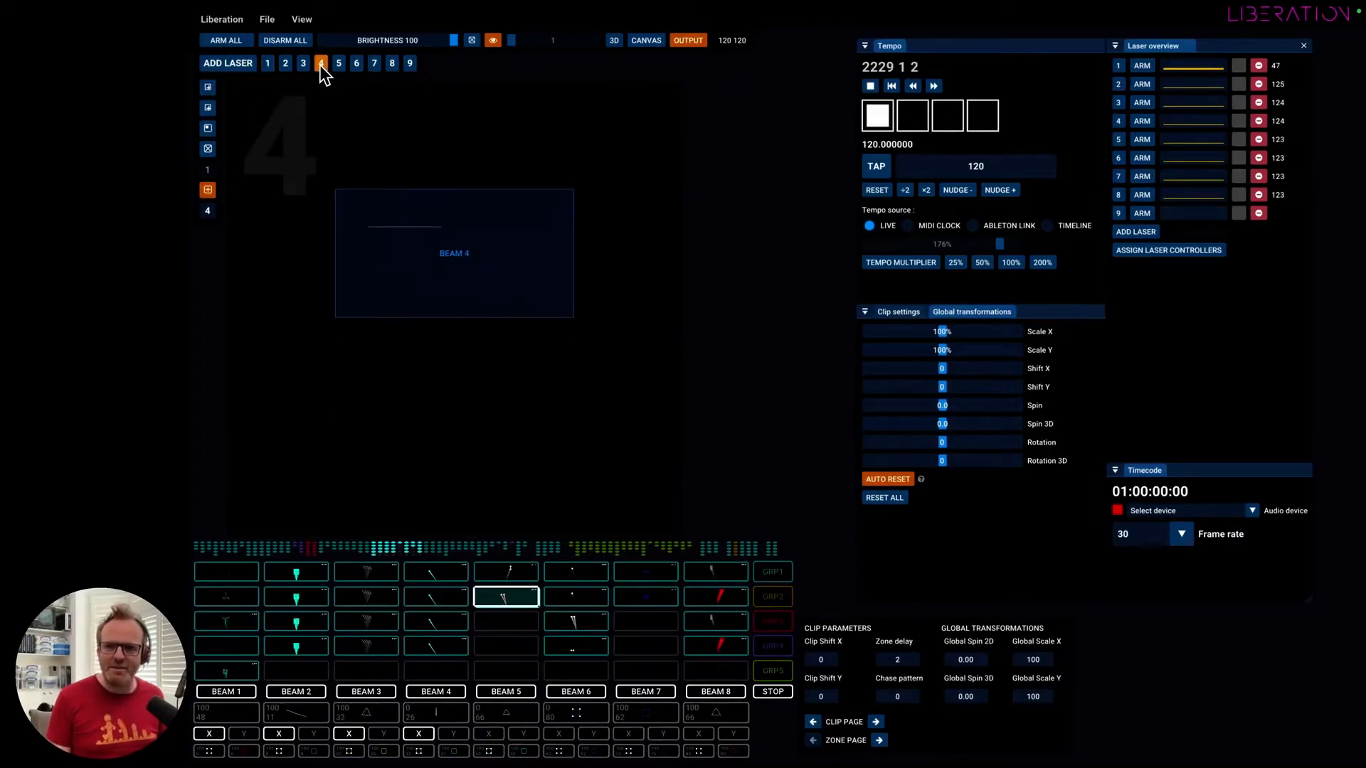
{"action": "key", "text": "3"}
{"action": "key", "text": "2"}
{"action": "key", "text": "9"}
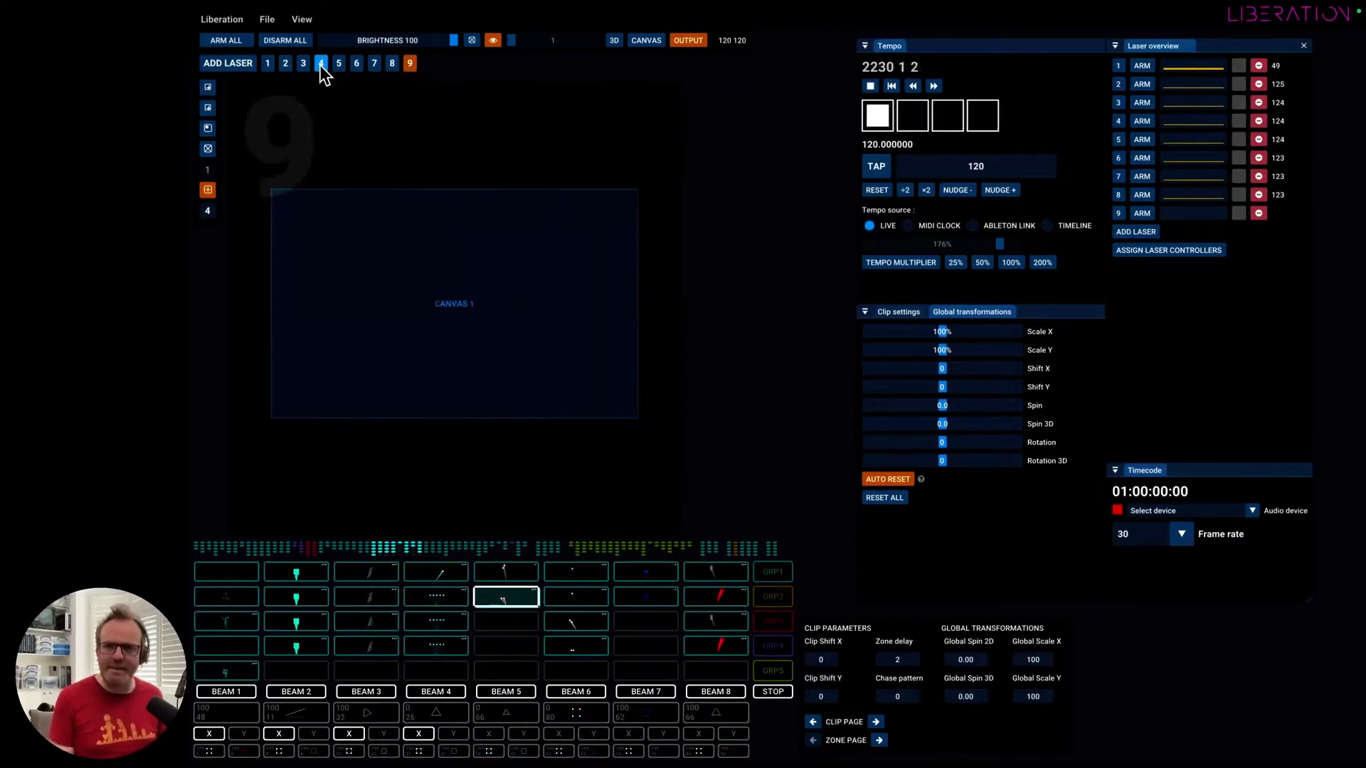
{"action": "key", "text": "7"}
{"action": "key", "text": "4"}
{"action": "key", "text": "7"}
{"action": "key", "text": "3"}
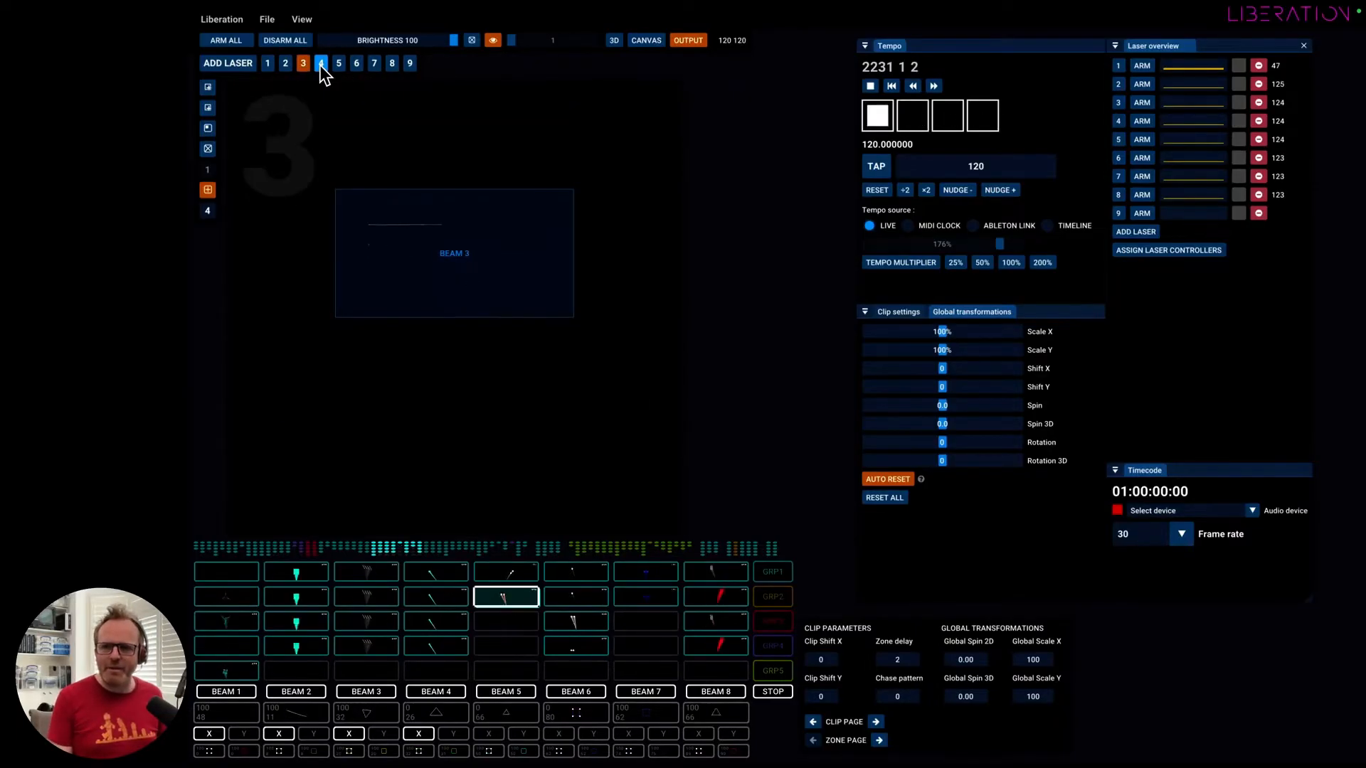
{"action": "key", "text": "6"}
{"action": "key", "text": "8"}
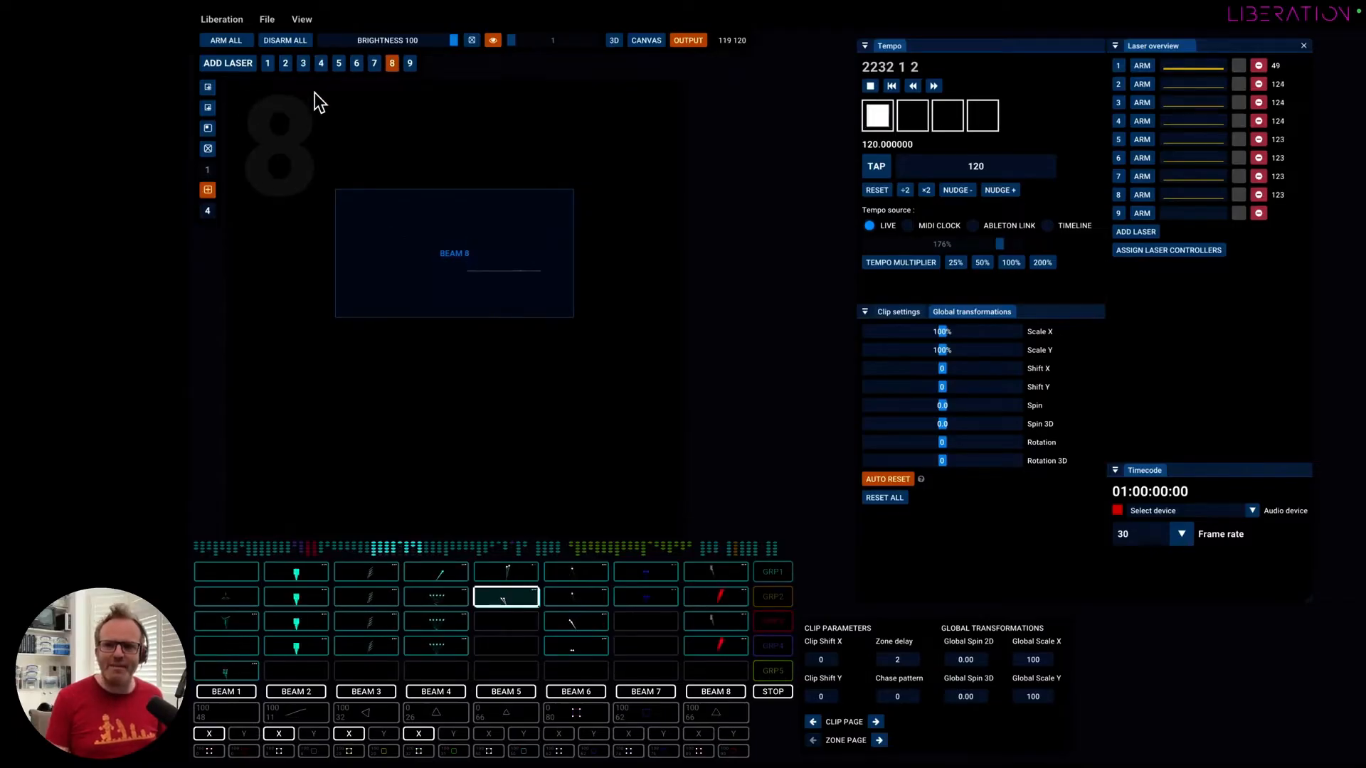
{"action": "key", "text": "9"}
Return to laser 1's output and cycle through the lasers in sequence, finishing on laser 7.
{"action": "key", "text": "1"}
{"action": "key", "text": "Tab"}
{"action": "key", "text": "Tab"}
{"action": "key", "text": "Tab"}
{"action": "key", "text": "Tab"}
{"action": "key", "text": "Tab"}
{"action": "key", "text": "Tab"}
{"action": "key", "text": "Tab"}
{"action": "key", "text": "Tab"}
{"action": "key", "text": "Tab"}
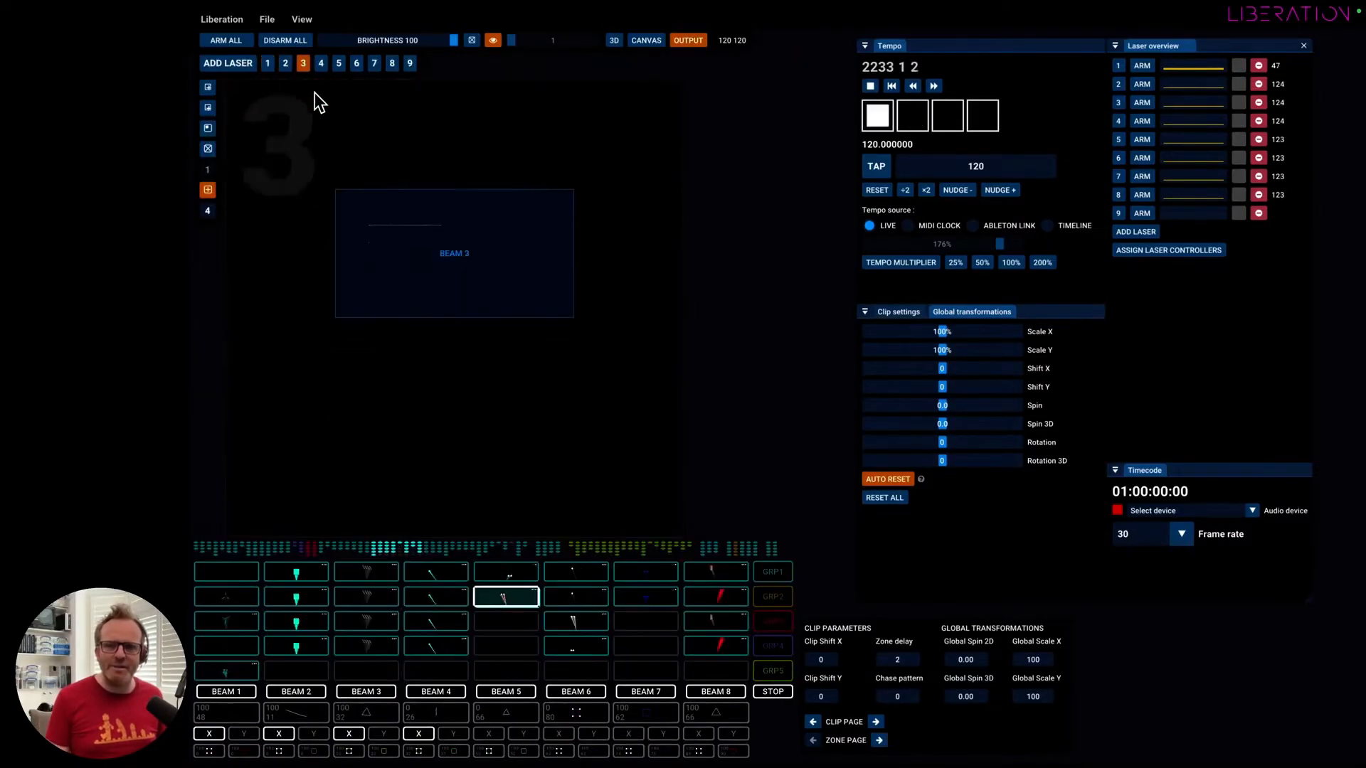
{"action": "key", "text": "Tab"}
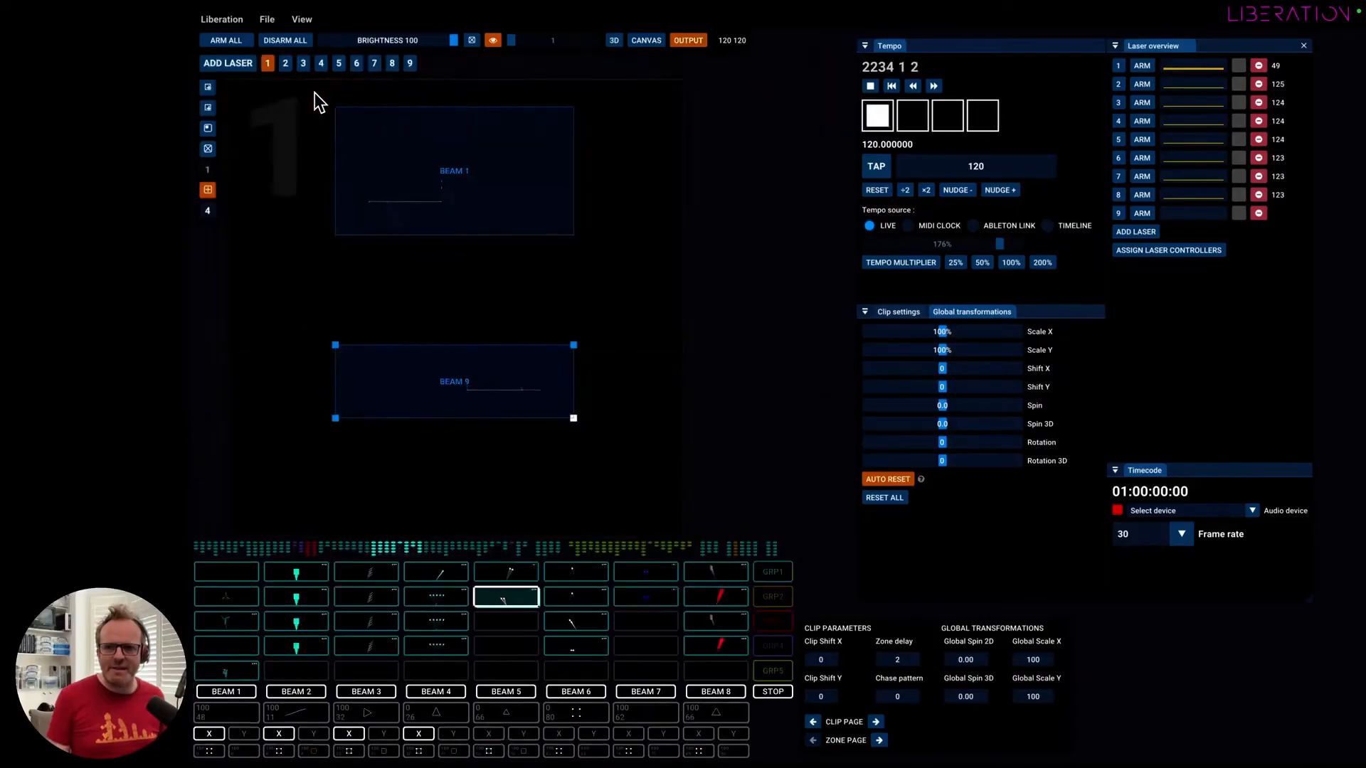
{"action": "key", "text": "Tab"}
{"action": "key", "text": "Tab"}
{"action": "key", "text": "Tab"}
{"action": "key", "text": "Tab"}
{"action": "key", "text": "Tab"}
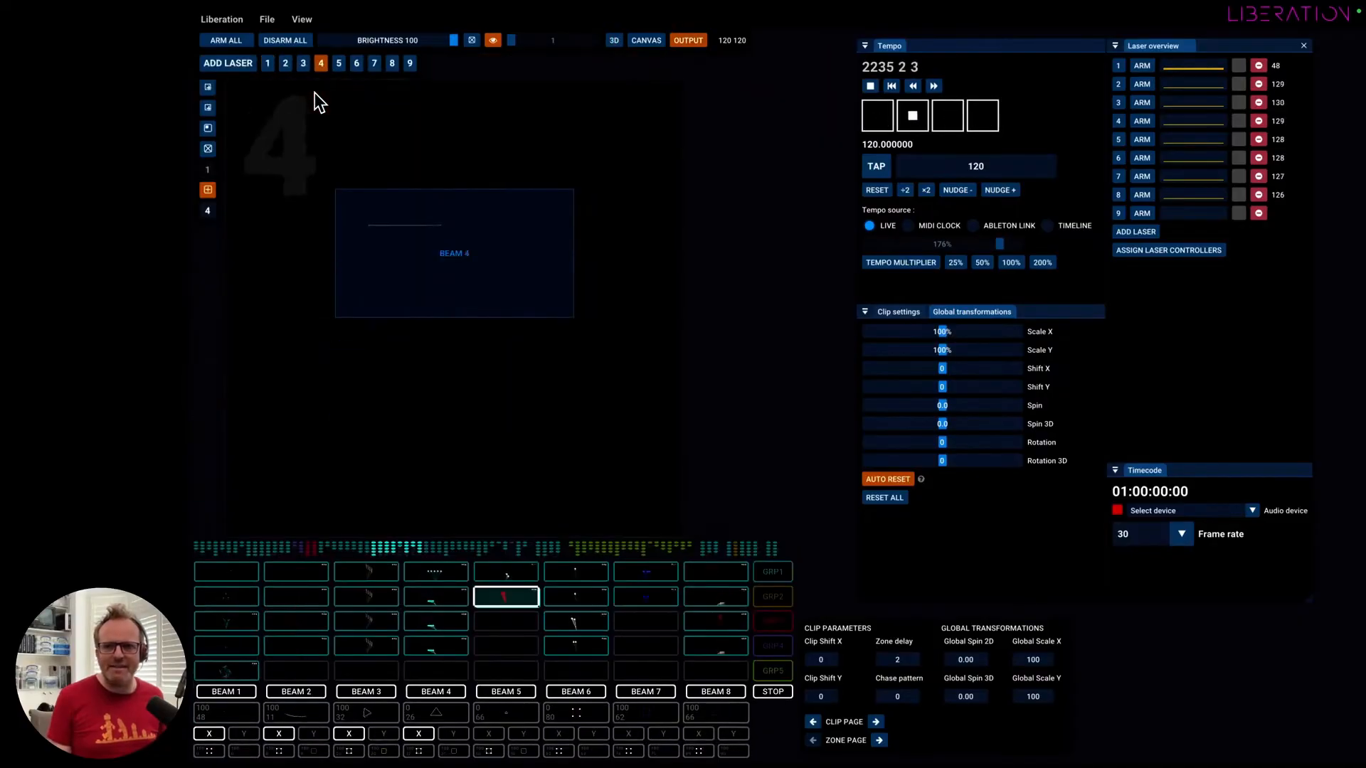
{"action": "key", "text": "Tab"}
{"action": "key", "text": "Tab"}
{"action": "key", "text": "Tab"}
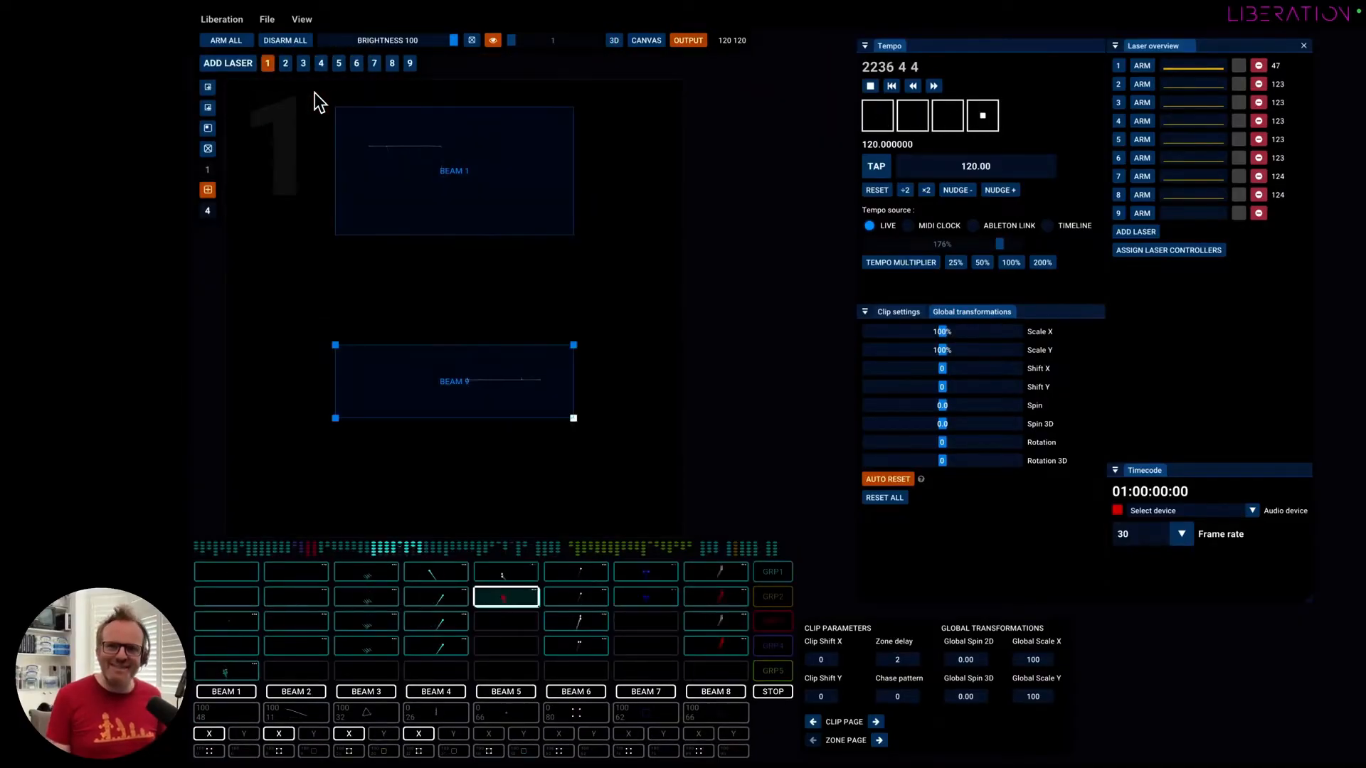
Cycle between the 3D visualiser and the other views, finishing in the Output view on laser 1.
{"action": "key", "text": "shift+Tab"}
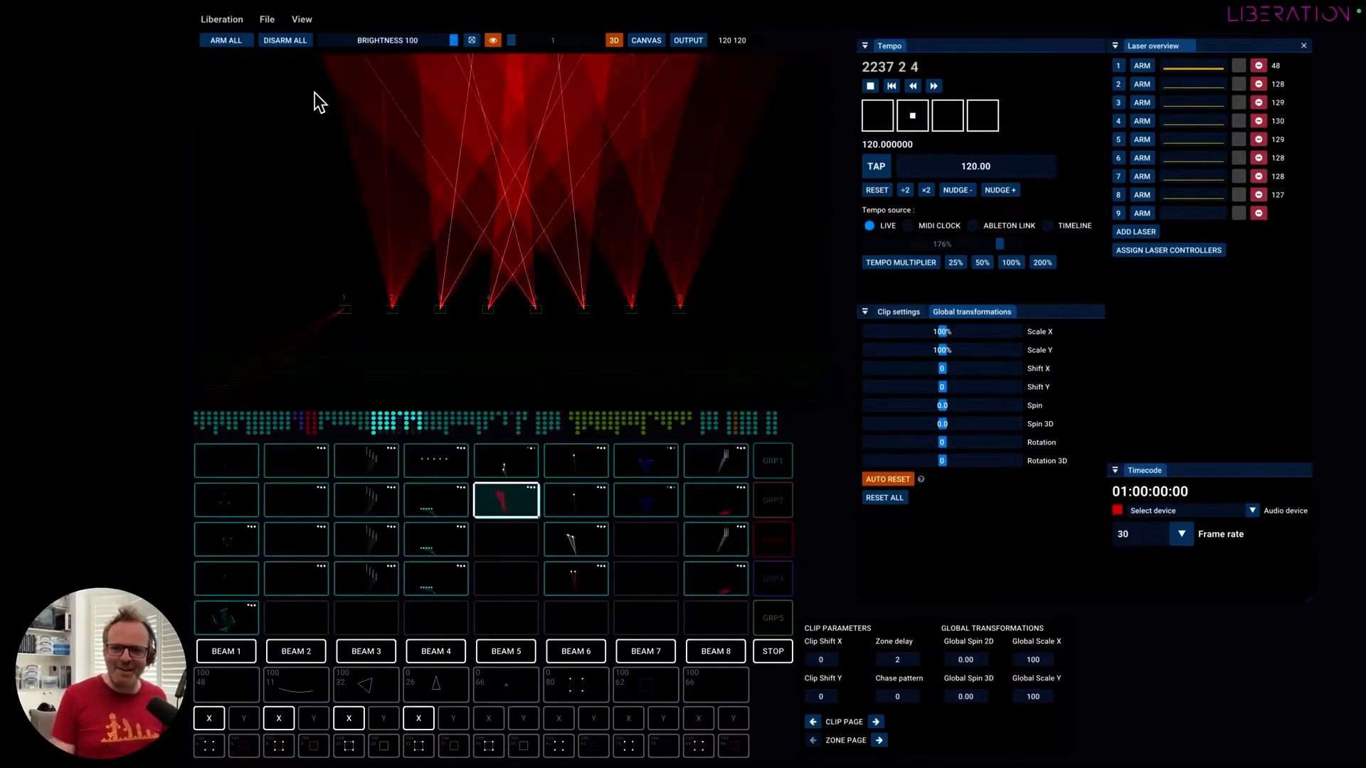
{"action": "key", "text": "shift+Tab"}
{"action": "key", "text": "shift+Tab"}
{"action": "key", "text": "Tab"}
{"action": "key", "text": "Tab"}
{"action": "key", "text": "Tab"}
{"action": "key", "text": "shift+Tab"}
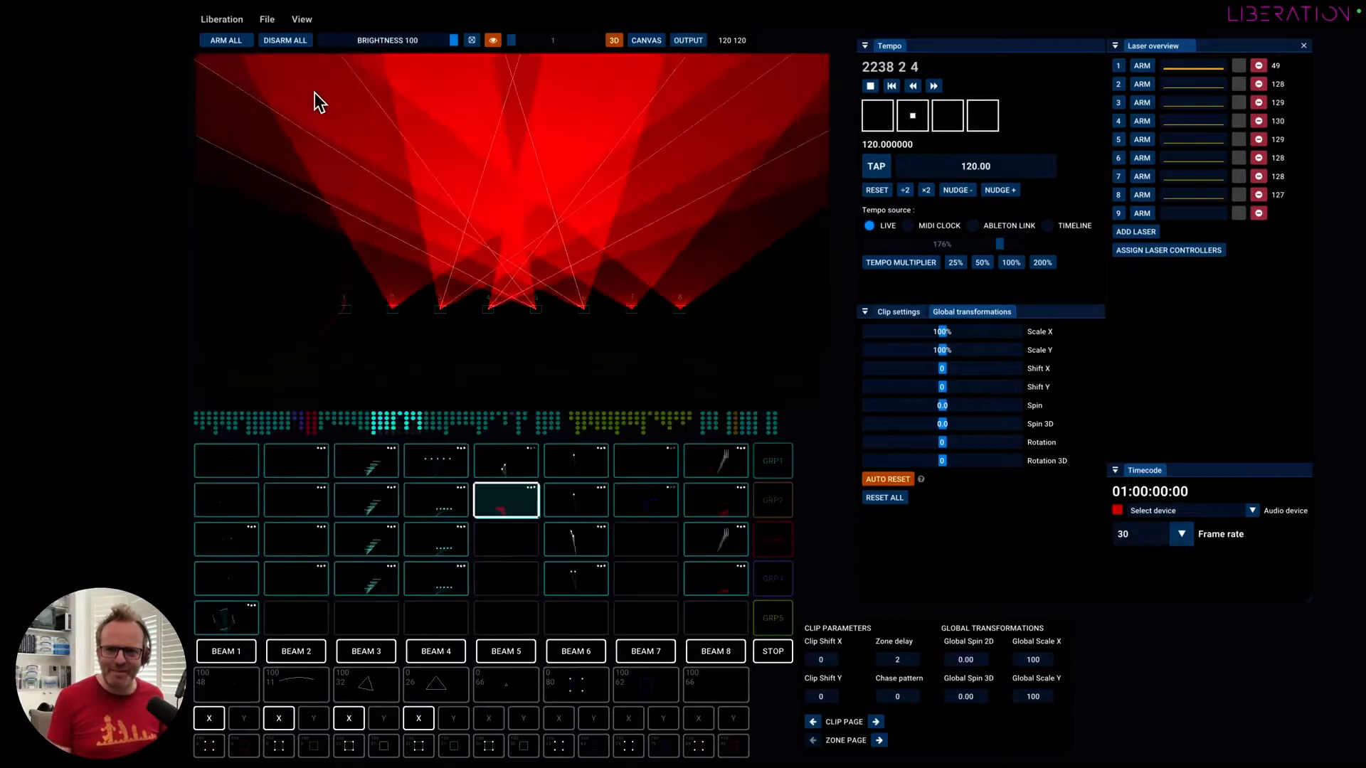
{"action": "key", "text": "shift+Tab"}
{"action": "key", "text": "Tab"}
{"action": "key", "text": "Tab"}
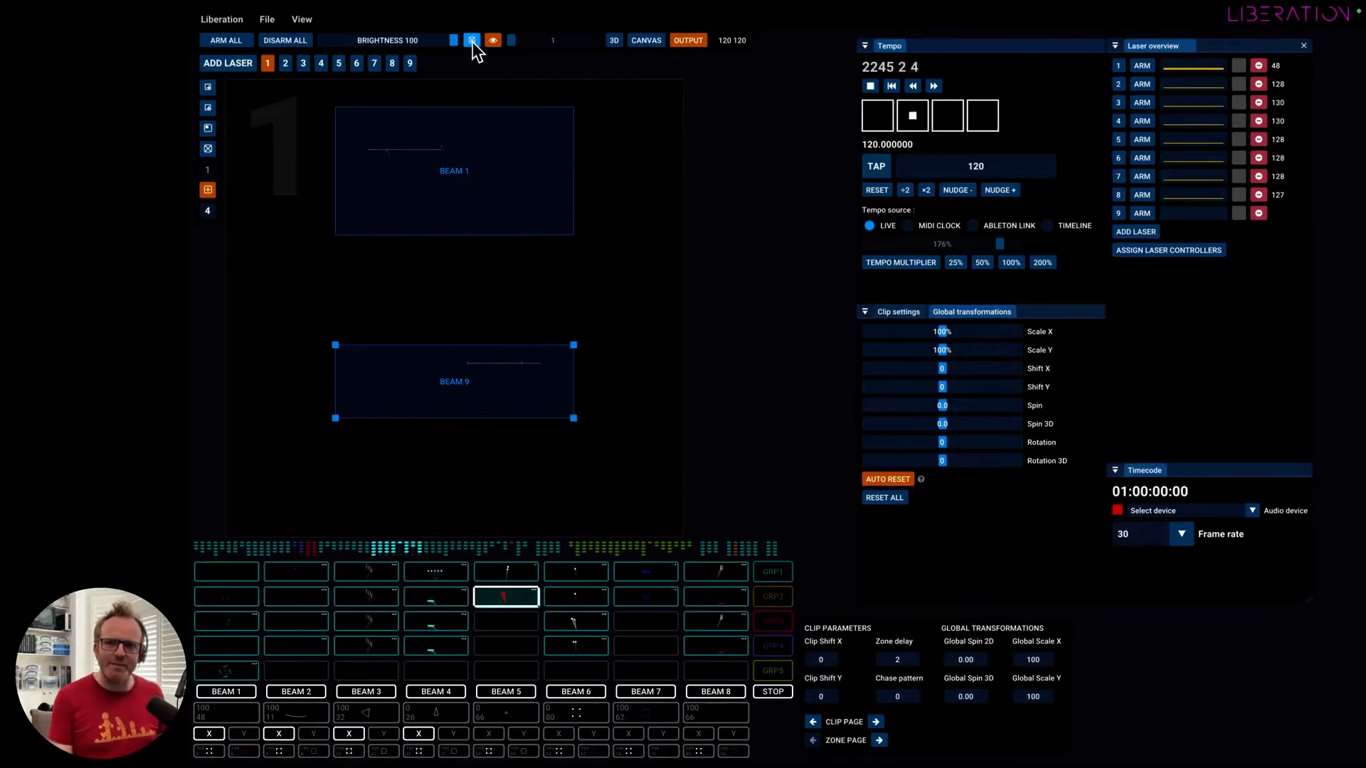
Show test pattern 1 on the lasers at brightness 5 with the eye option beside it turned off.
{"action": "left_click_drag", "start_coordinate": [440, 42], "coordinate": [306, 45]}
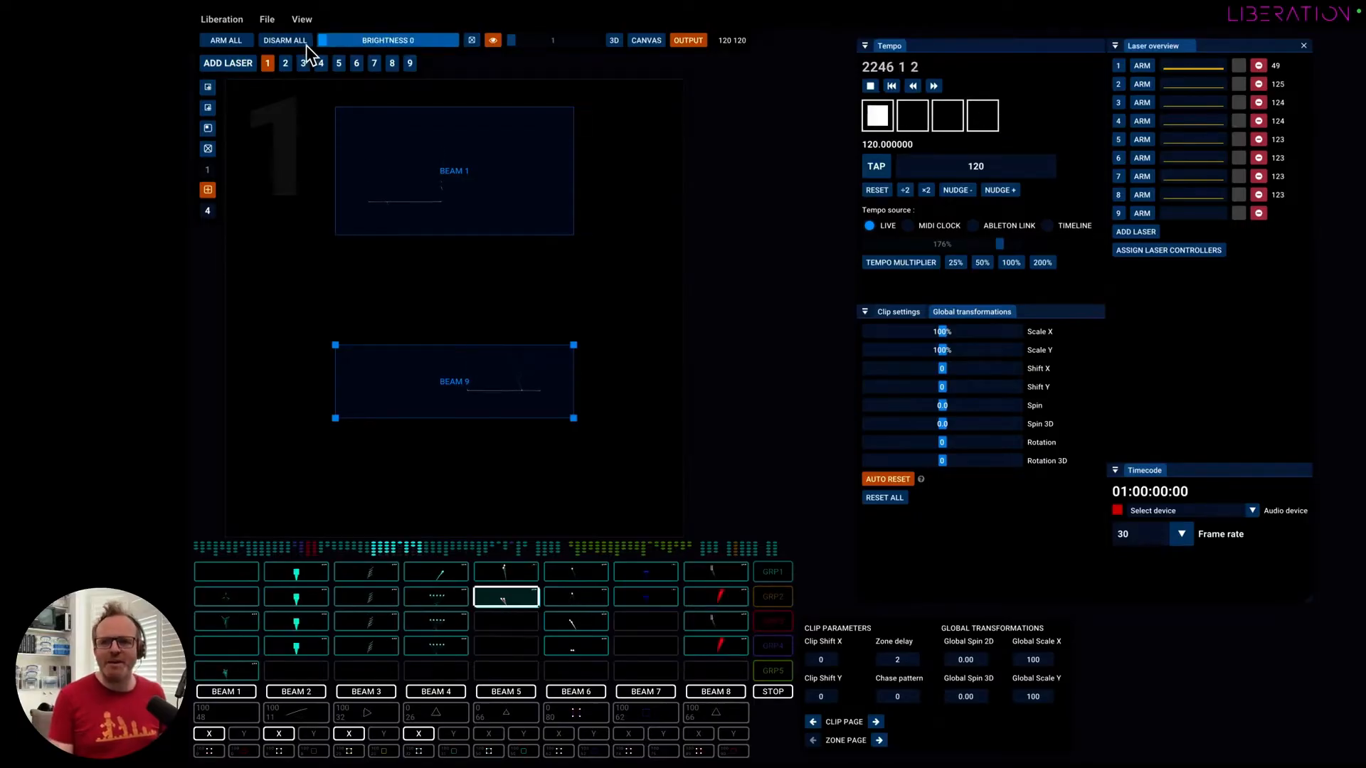
{"action": "left_click", "coordinate": [471, 41]}
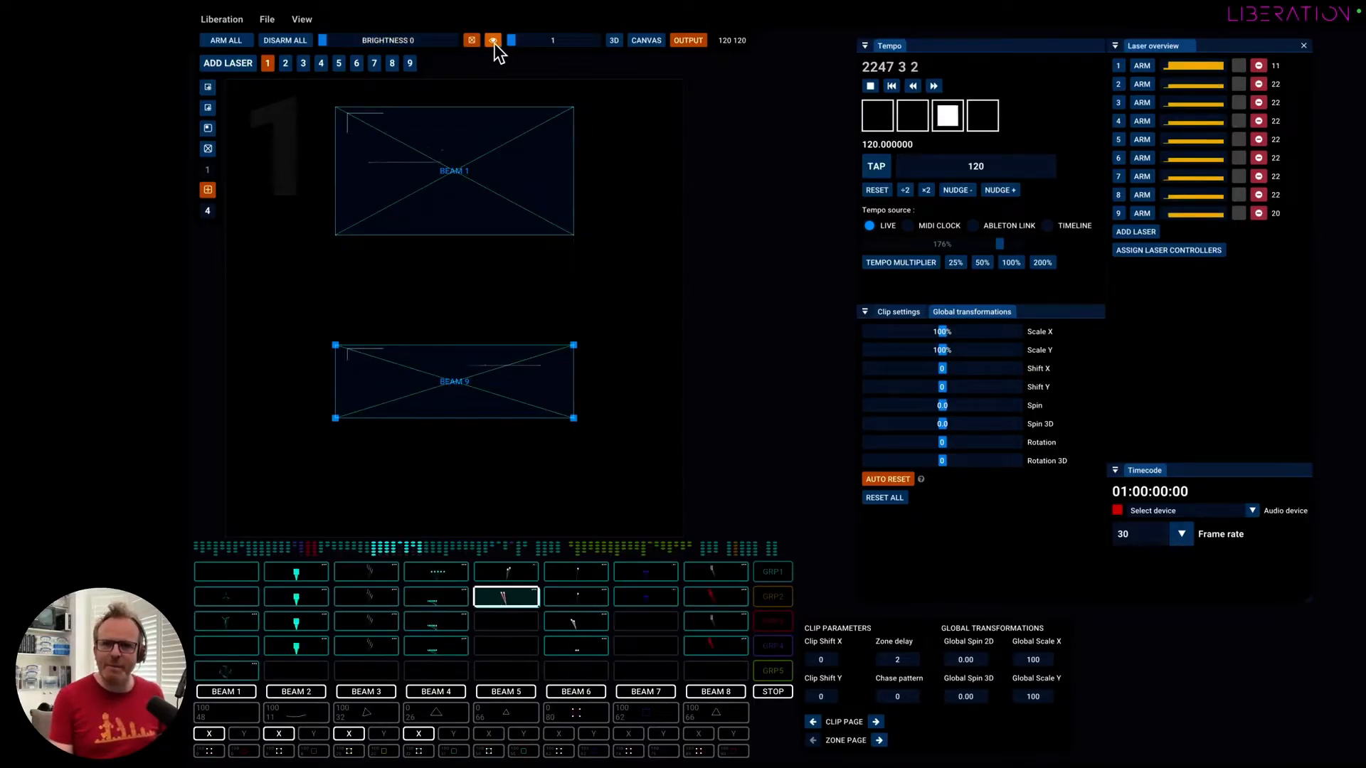
{"action": "left_click", "coordinate": [493, 41]}
{"action": "left_click_drag", "start_coordinate": [324, 44], "coordinate": [330, 45]}
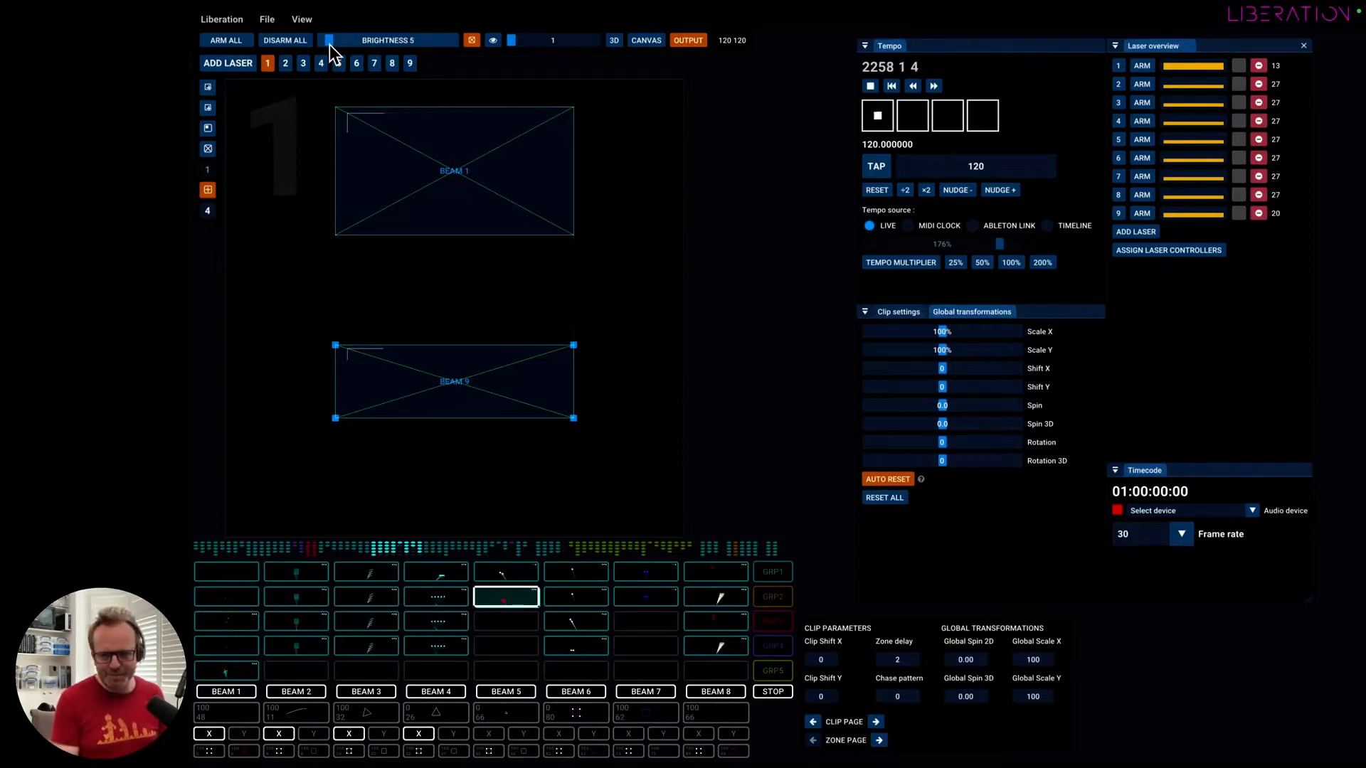
Move the Beam 9 zone slightly upward and raise the overall brightness to 100.
{"action": "left_click_drag", "start_coordinate": [458, 384], "coordinate": [462, 364]}
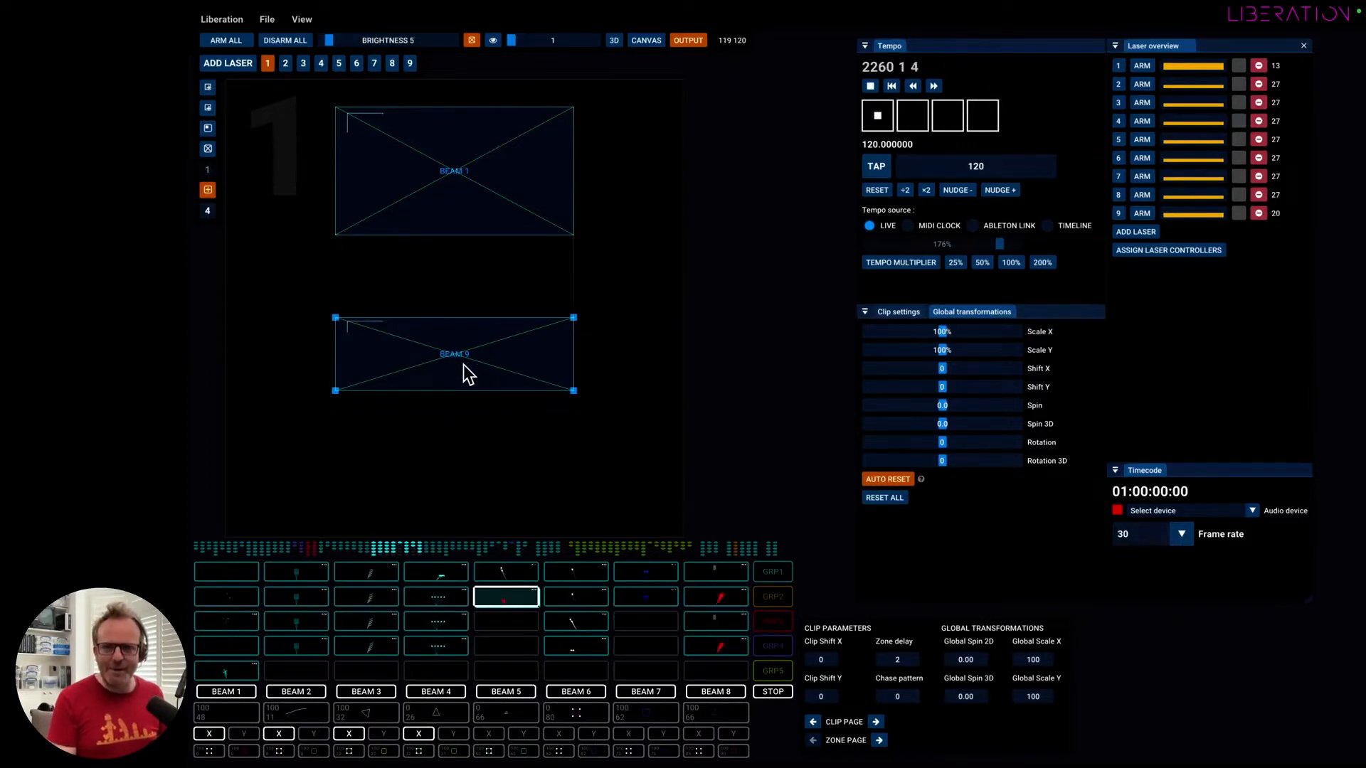
{"action": "left_click_drag", "start_coordinate": [331, 42], "coordinate": [468, 73]}
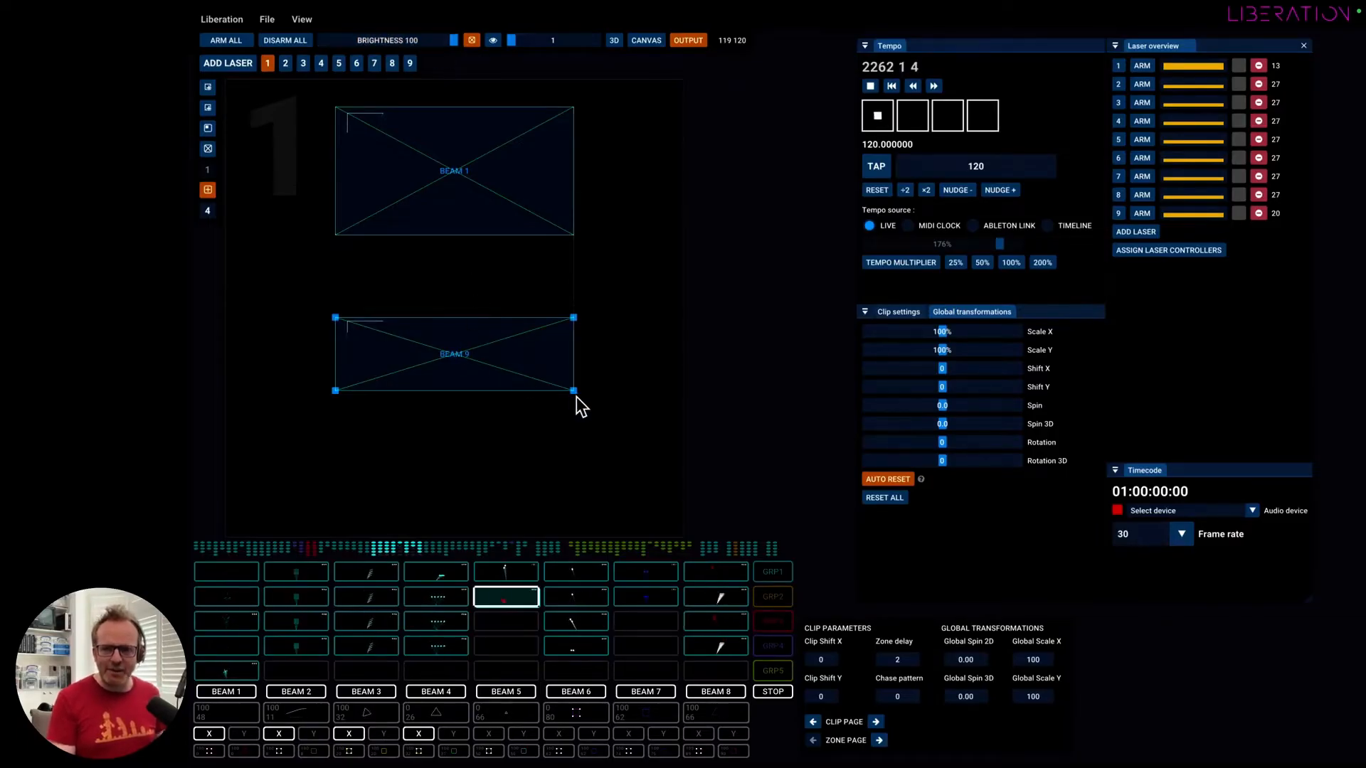
Resize the Beam 9 quad zone's height from its corners and reposition it closer beneath the Beam 1 zone.
{"action": "left_click_drag", "start_coordinate": [569, 388], "coordinate": [570, 355]}
{"action": "left_click_drag", "start_coordinate": [464, 335], "coordinate": [463, 314]}
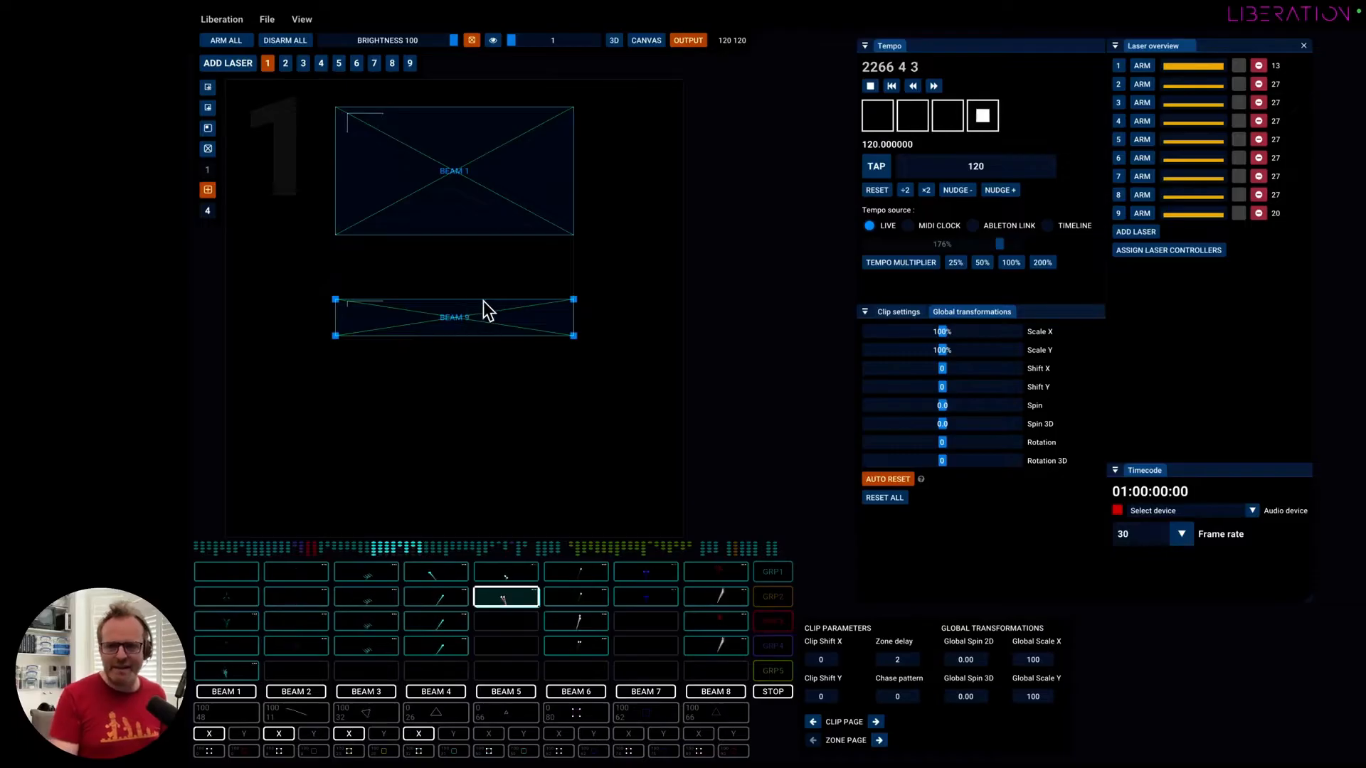
{"action": "left_click_drag", "start_coordinate": [574, 336], "coordinate": [574, 364]}
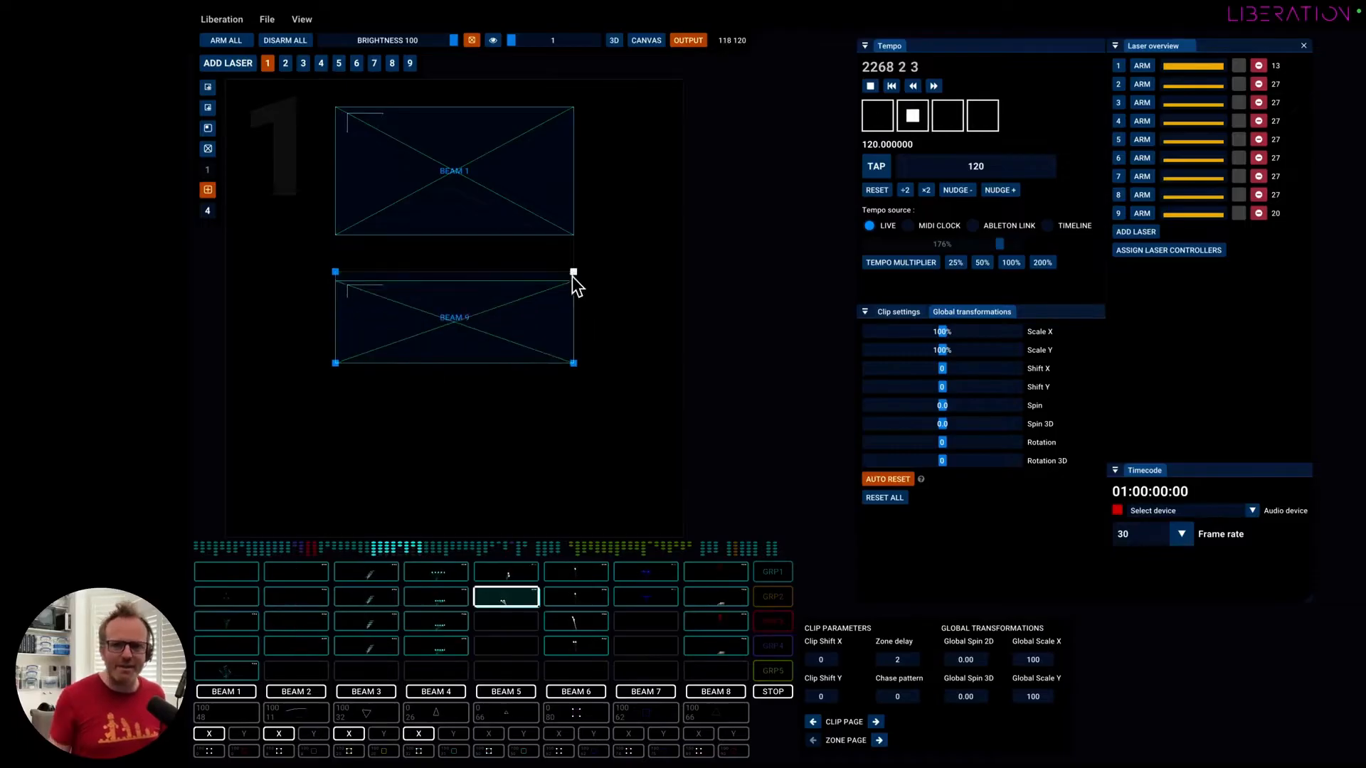
{"action": "left_click_drag", "start_coordinate": [572, 276], "coordinate": [573, 299]}
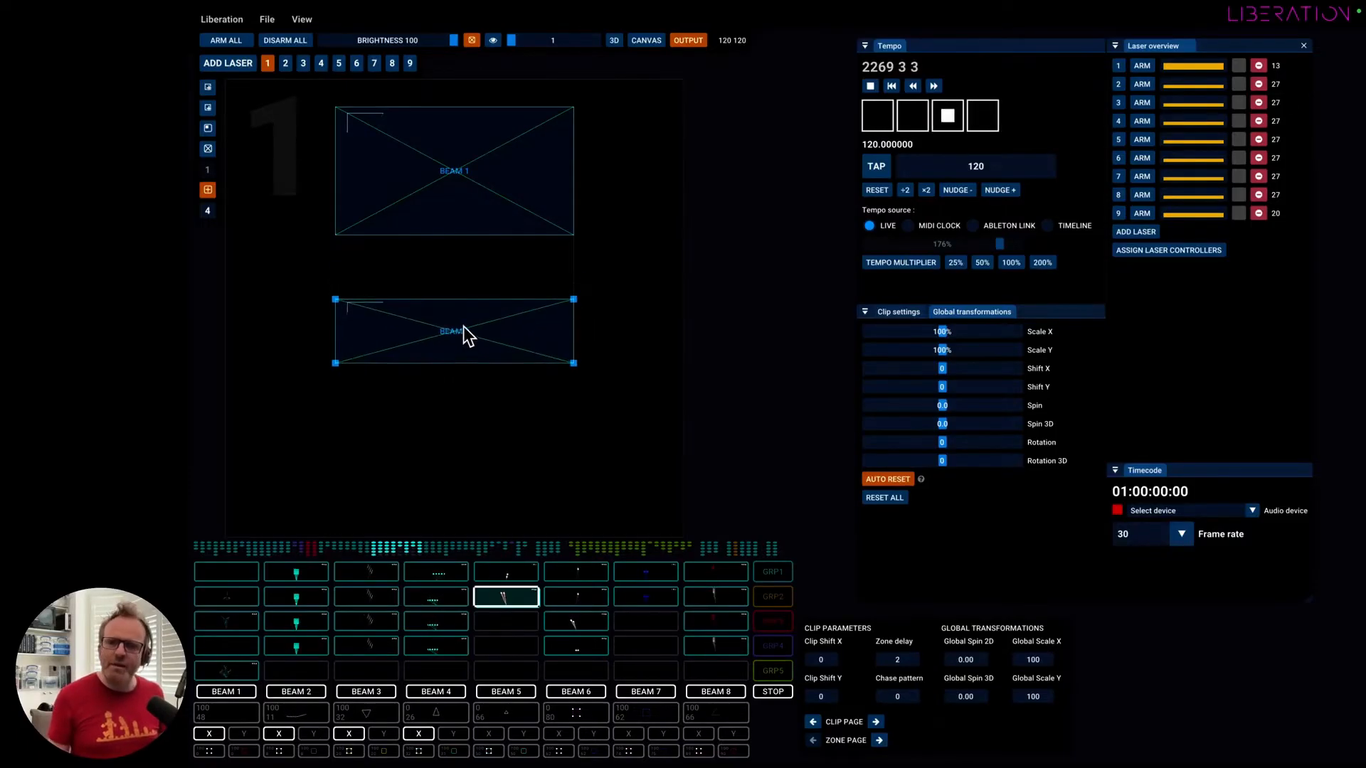
{"action": "left_click_drag", "start_coordinate": [466, 335], "coordinate": [469, 321]}
Change Beam 9's zone shape to Line / Curve, move it clear below Beam 1 and tilt it by lowering its right end.
{"action": "left_click", "coordinate": [464, 314]}
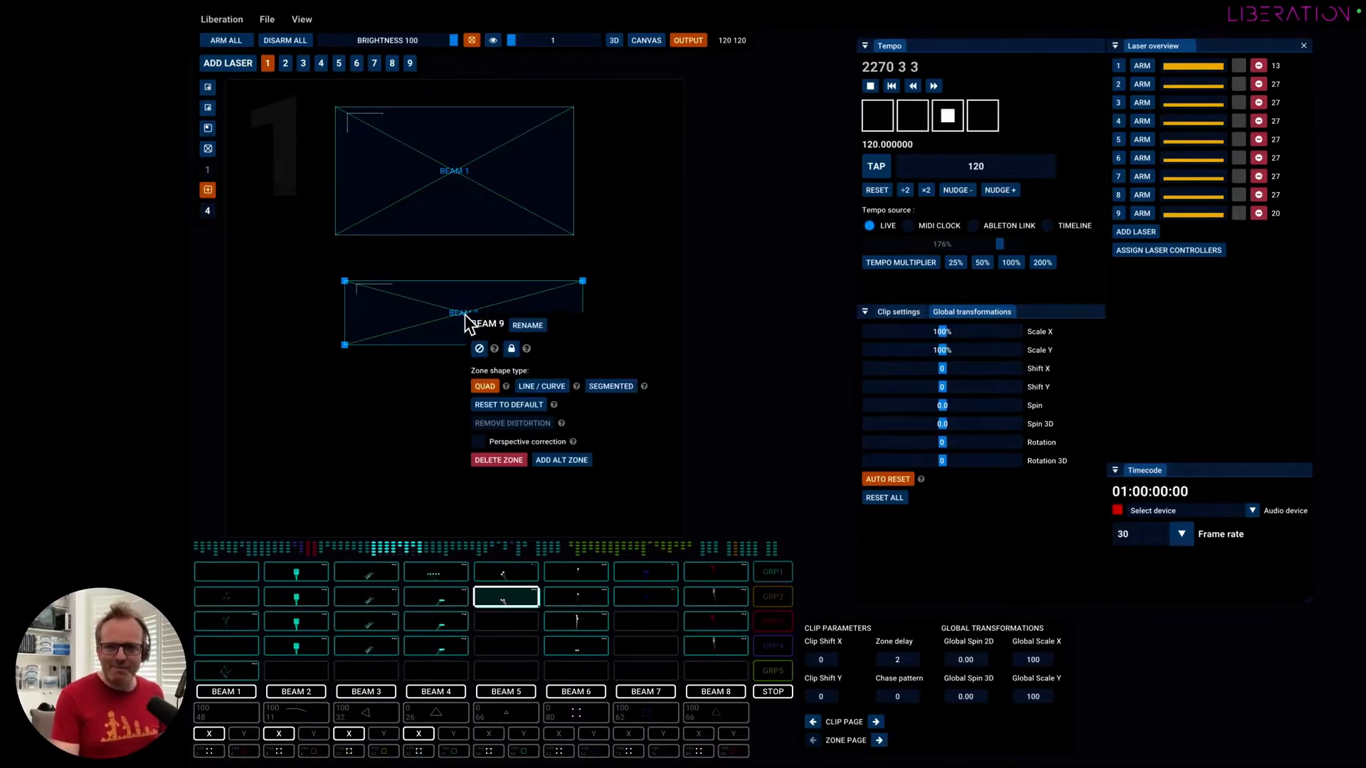
{"action": "left_click", "coordinate": [551, 389]}
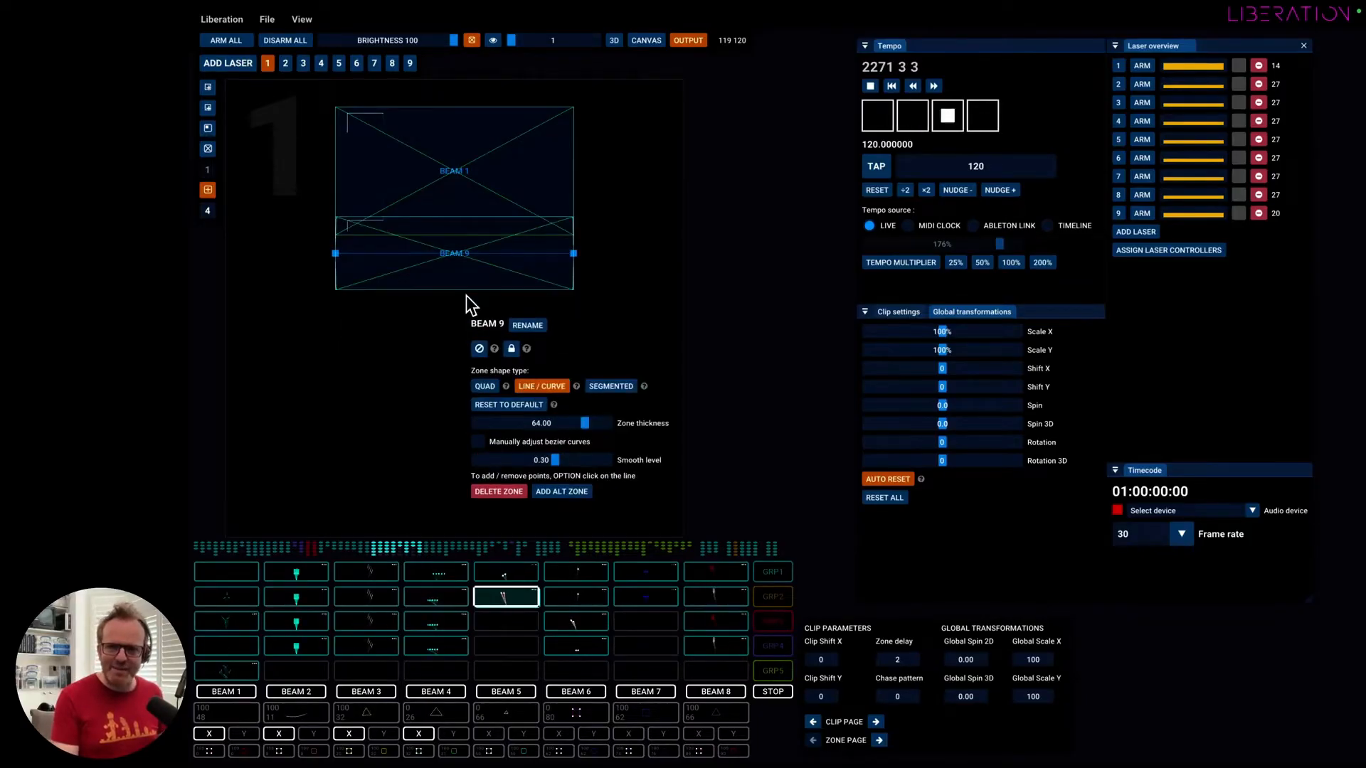
{"action": "left_click_drag", "start_coordinate": [477, 274], "coordinate": [476, 364]}
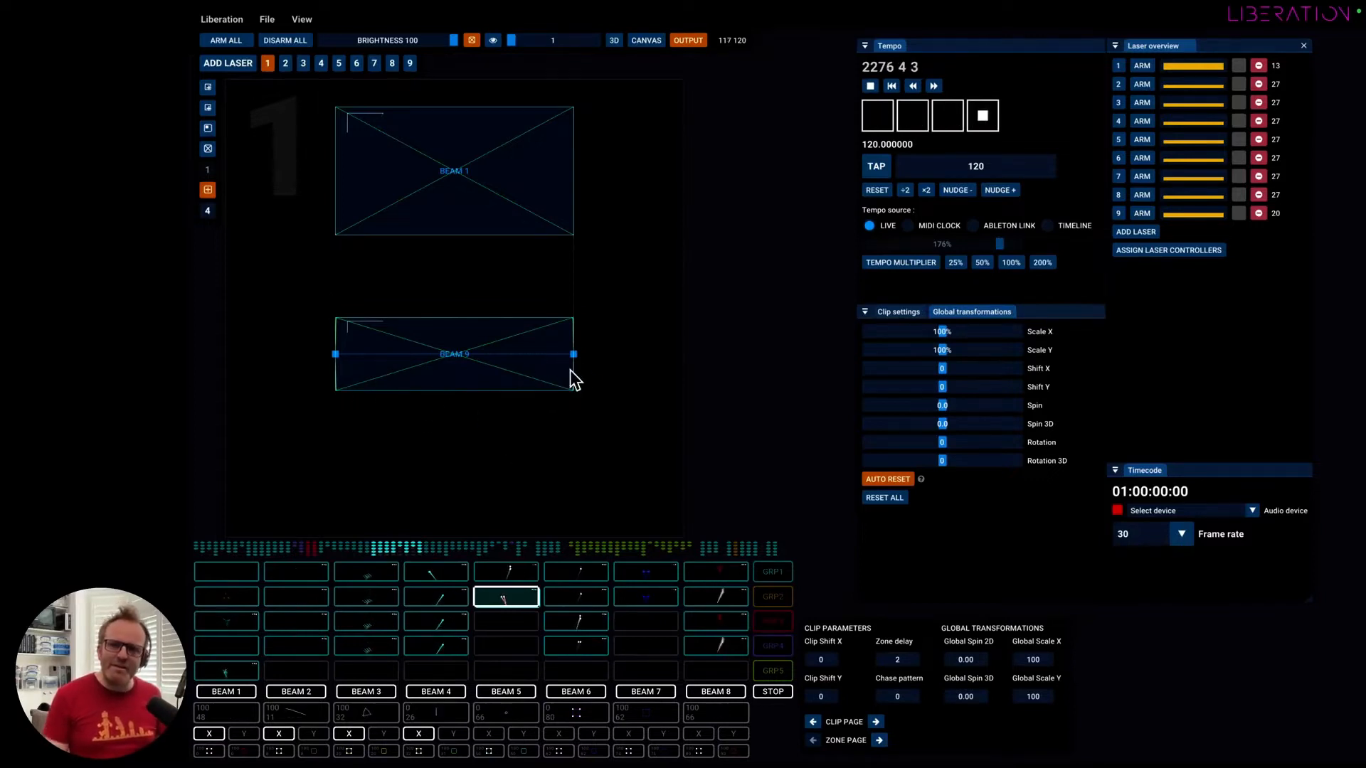
{"action": "left_click_drag", "start_coordinate": [571, 353], "coordinate": [578, 363]}
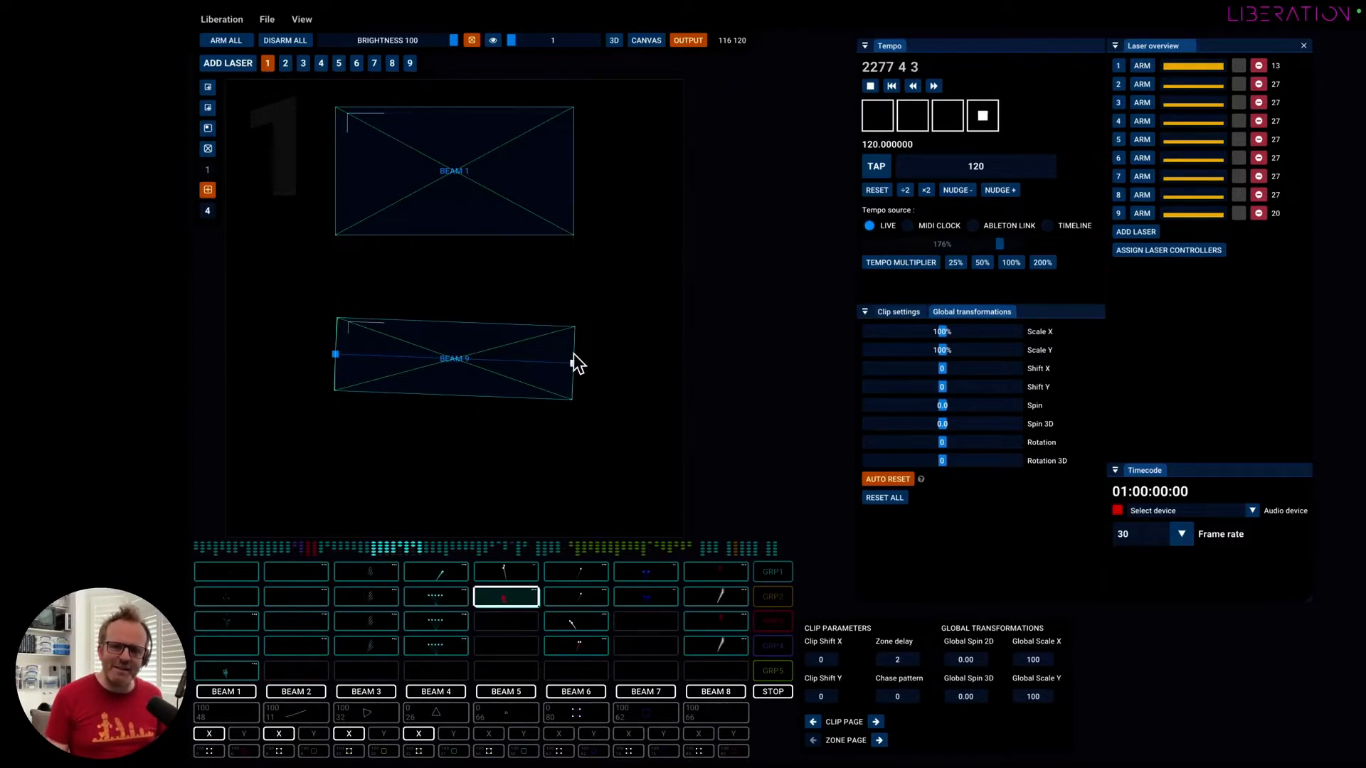
Compare the Beam 1 and Beam 9 zone handles, and reduce Beam 9's zone thickness to 6.66.
{"action": "left_click", "coordinate": [578, 189]}
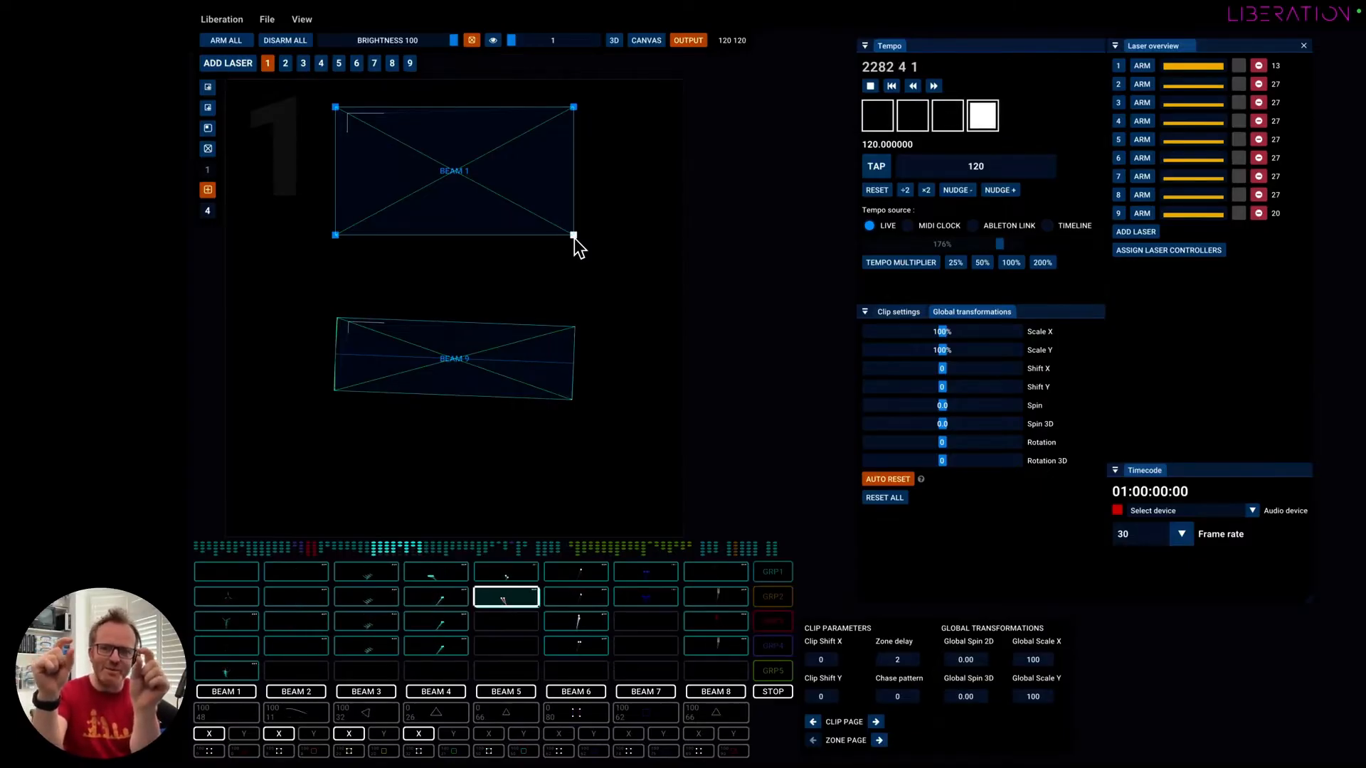
{"action": "left_click", "coordinate": [491, 362]}
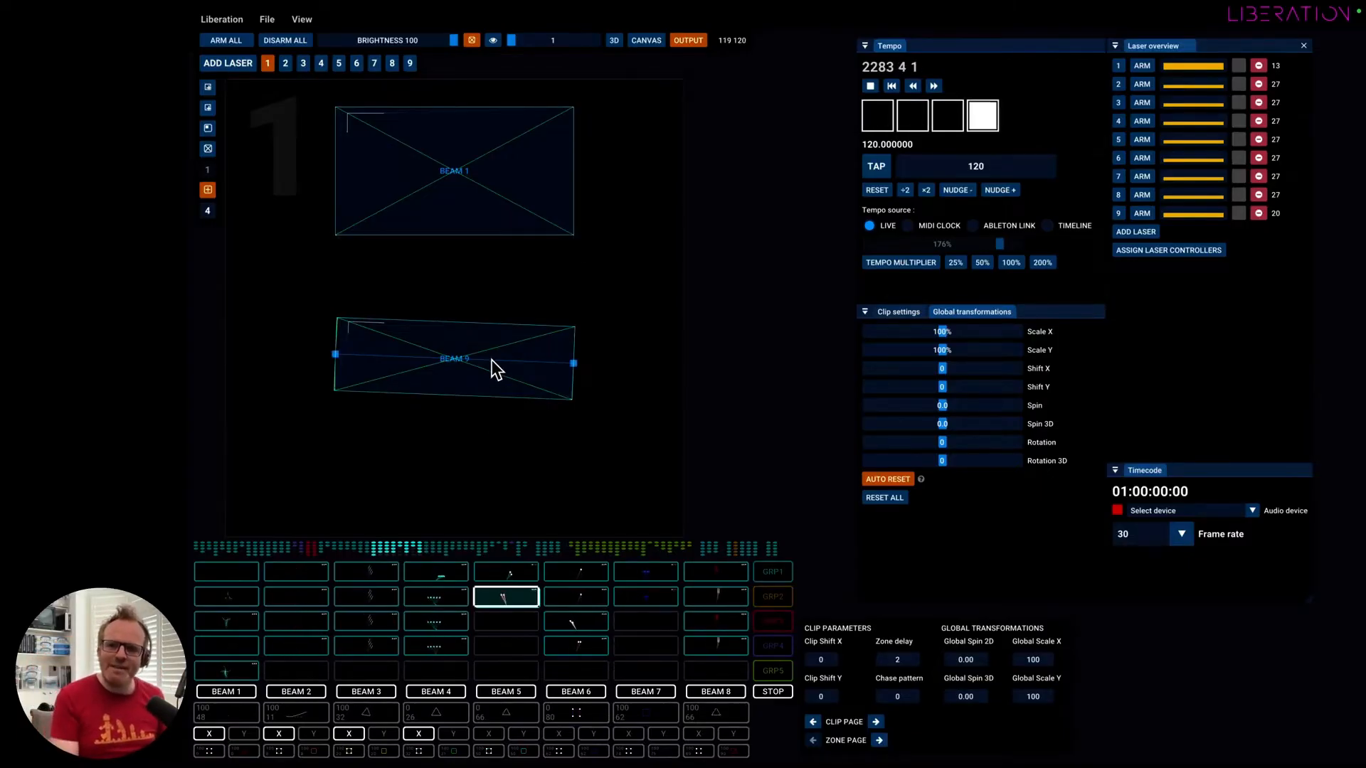
{"action": "mouse_move", "coordinate": [598, 471]}
{"action": "left_mouse_down"}
{"action": "mouse_move", "coordinate": [572, 467]}
{"action": "mouse_move", "coordinate": [584, 466]}
{"action": "left_mouse_up"}
{"action": "left_click", "coordinate": [442, 367]}
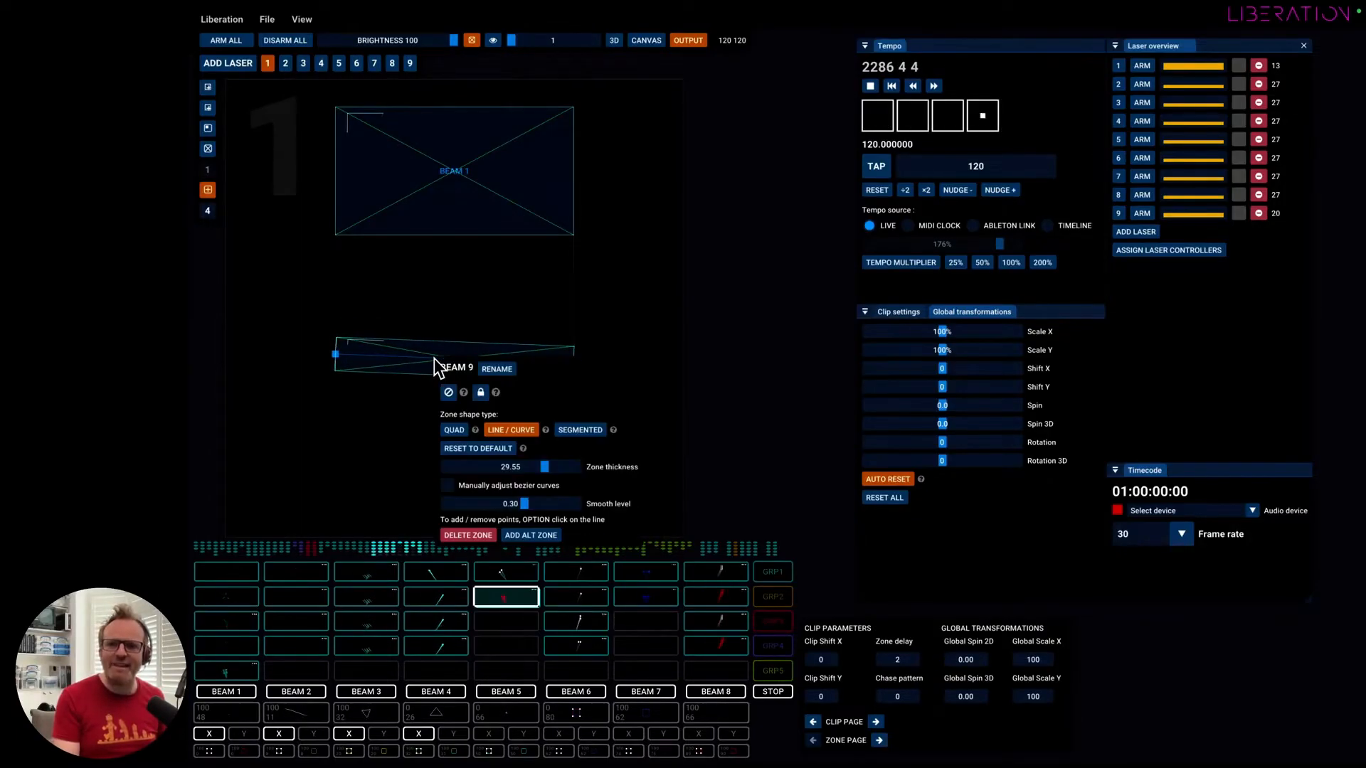
{"action": "left_click", "coordinate": [372, 359]}
{"action": "left_click_drag", "start_coordinate": [506, 468], "coordinate": [484, 468]}
{"action": "left_click", "coordinate": [326, 408]}
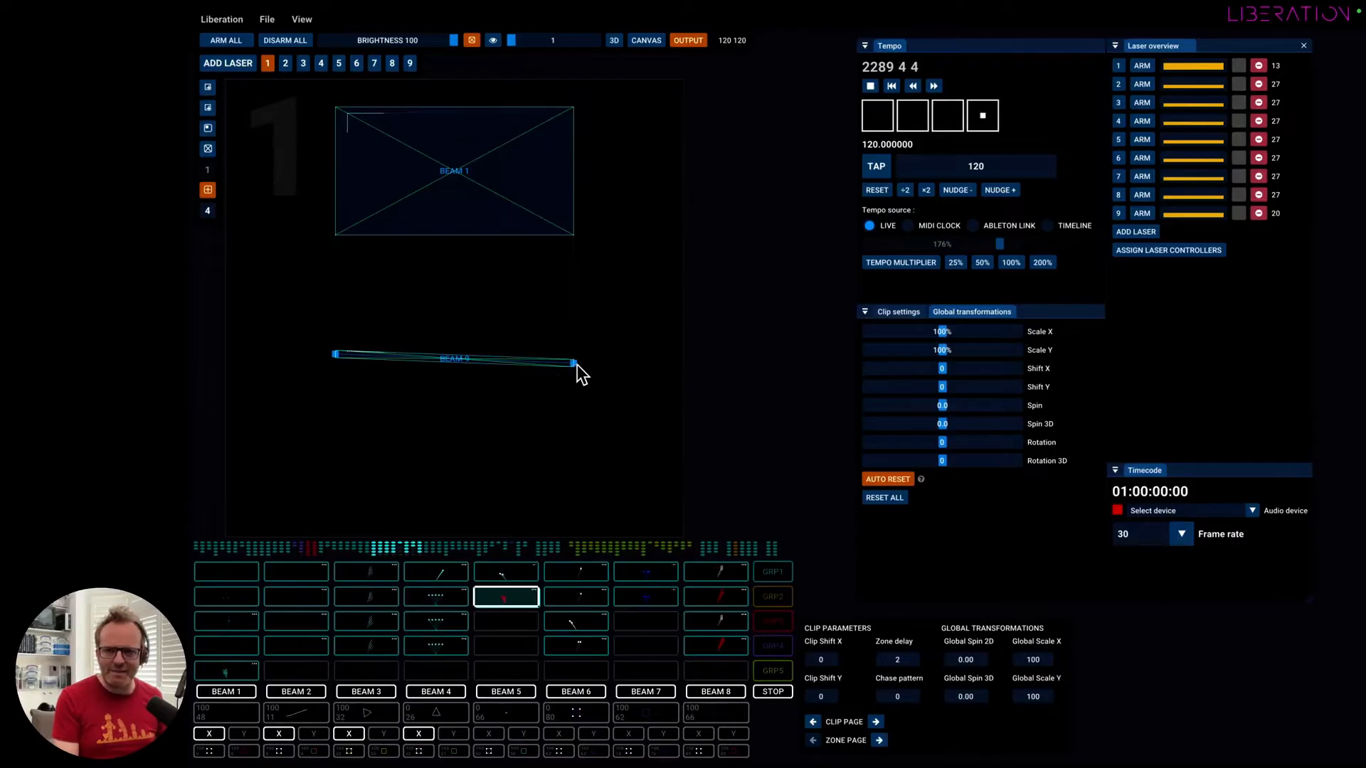
Reposition both ends of the Beam 9 line and add a middle point, raising it to form a gentle upward arch.
{"action": "left_click_drag", "start_coordinate": [574, 364], "coordinate": [573, 326]}
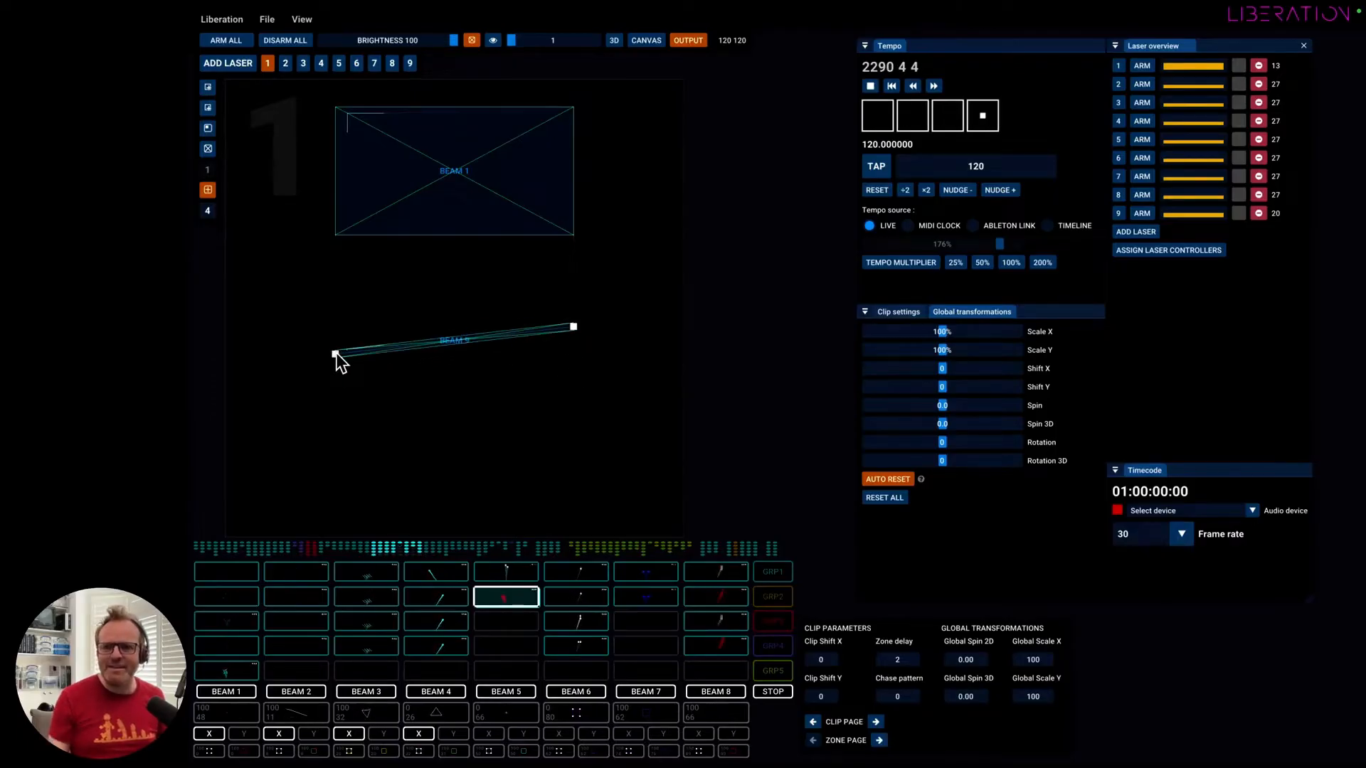
{"action": "left_click_drag", "start_coordinate": [335, 354], "coordinate": [309, 344]}
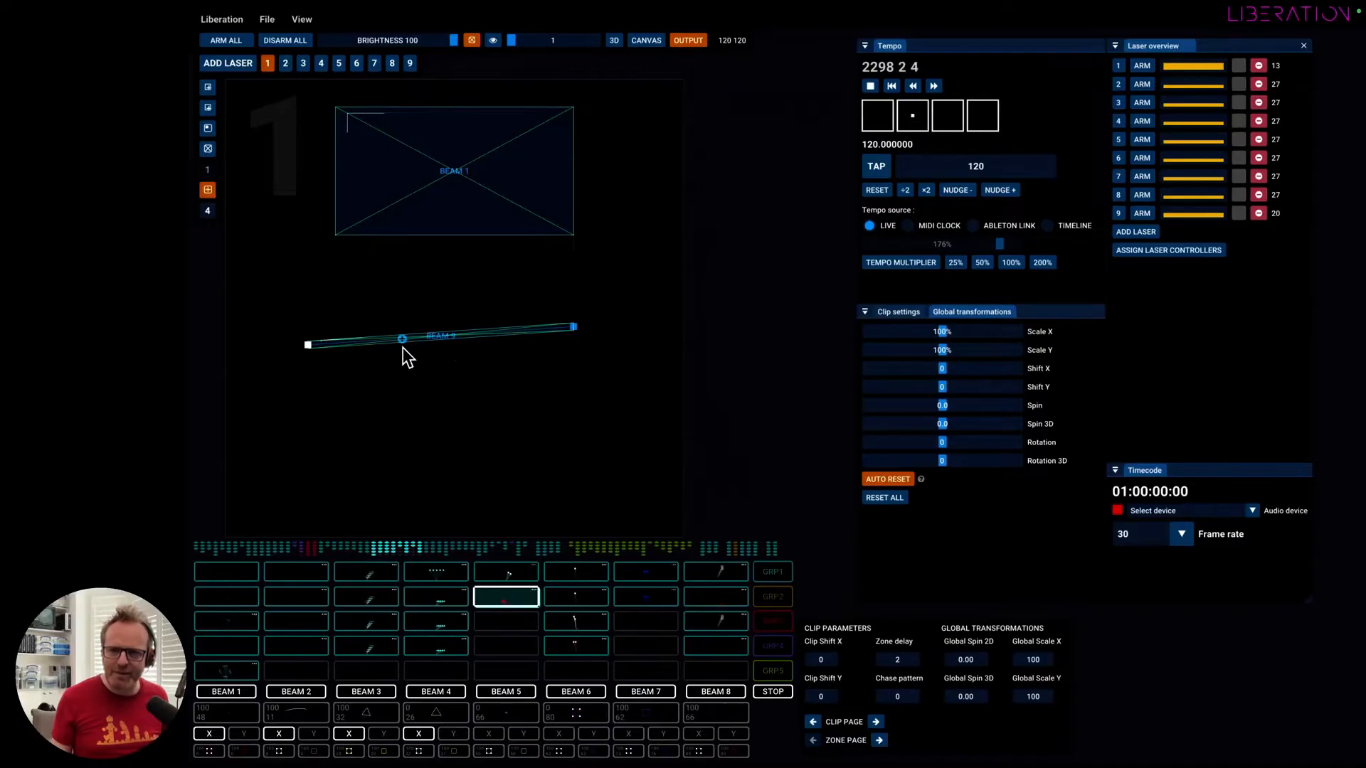
{"action": "left_click_drag", "start_coordinate": [403, 340], "coordinate": [436, 311]}
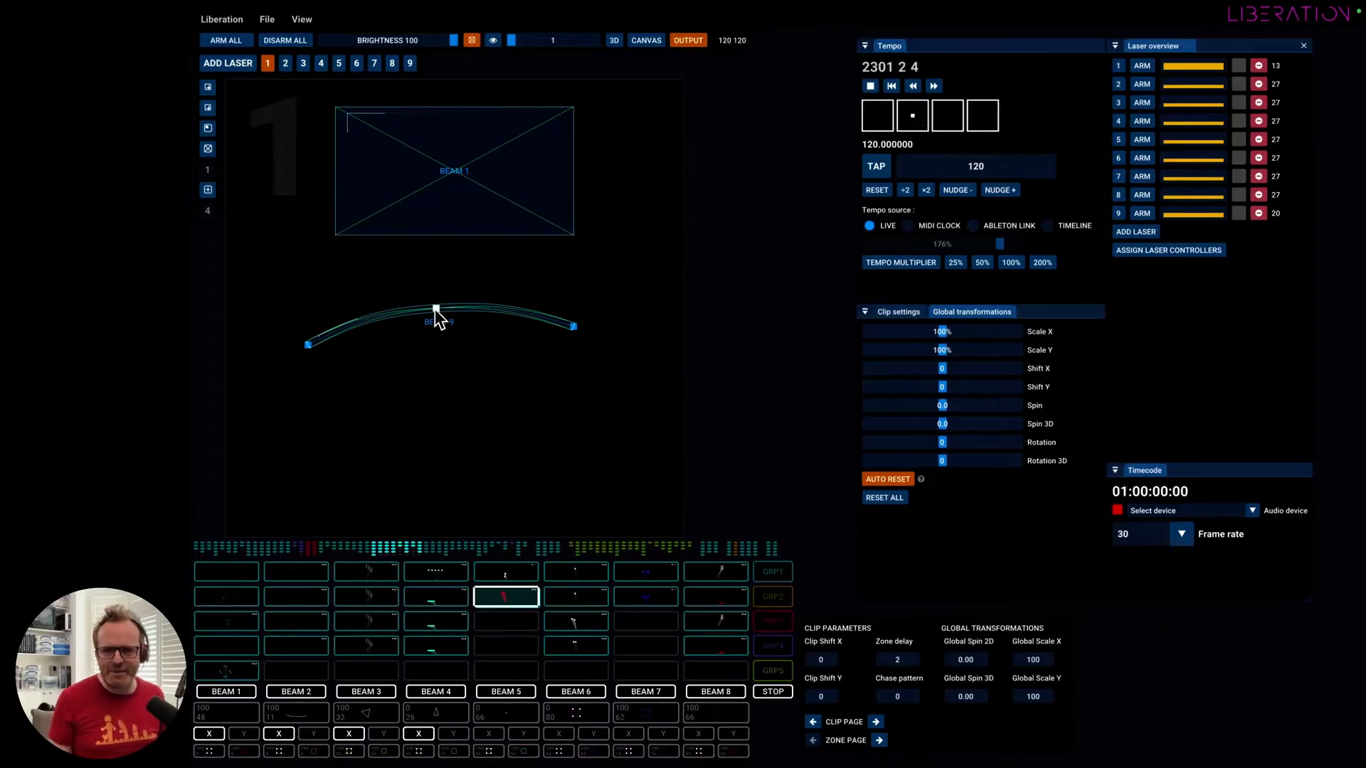
{"action": "mouse_move", "coordinate": [435, 310]}
{"action": "left_mouse_down"}
{"action": "mouse_move", "coordinate": [442, 356]}
{"action": "mouse_move", "coordinate": [472, 357]}
{"action": "mouse_move", "coordinate": [412, 358]}
{"action": "mouse_move", "coordinate": [437, 315]}
{"action": "left_mouse_up"}
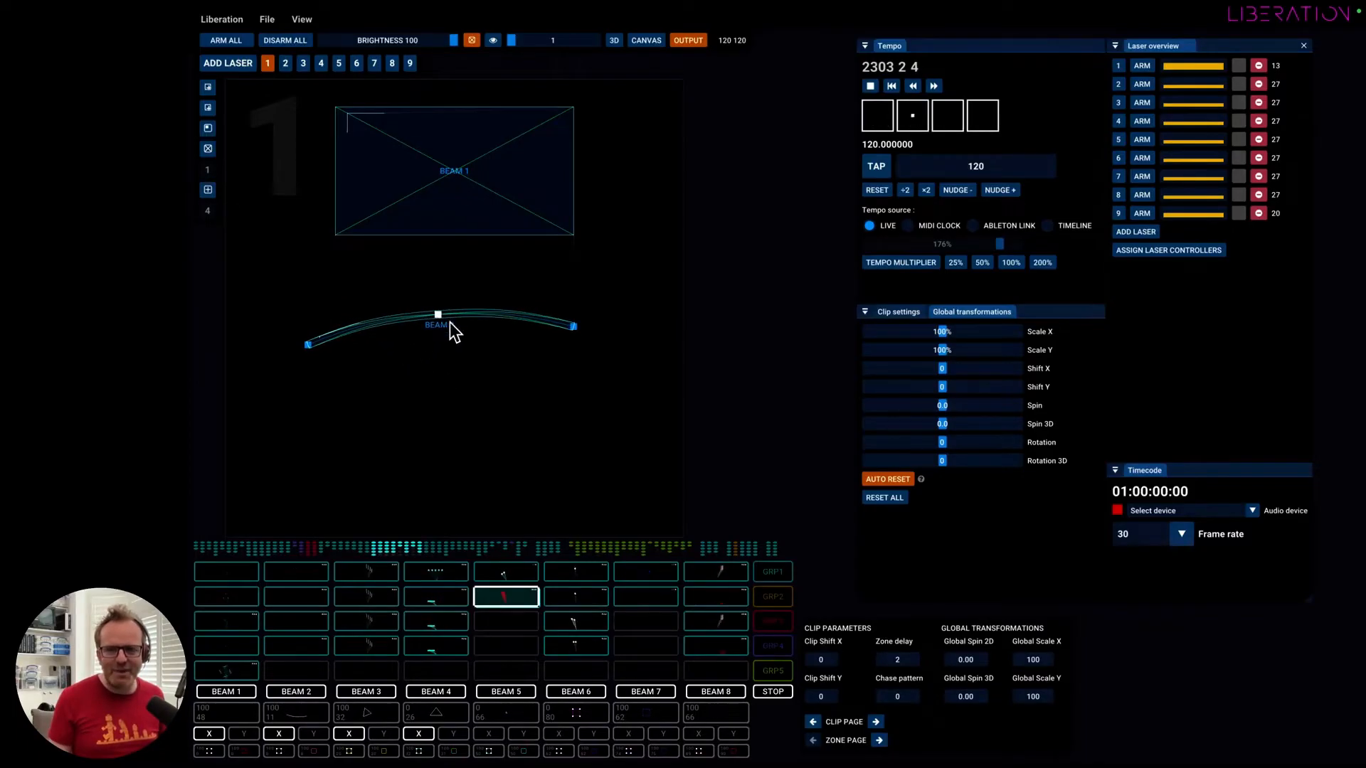
{"action": "left_click_drag", "start_coordinate": [570, 329], "coordinate": [550, 309]}
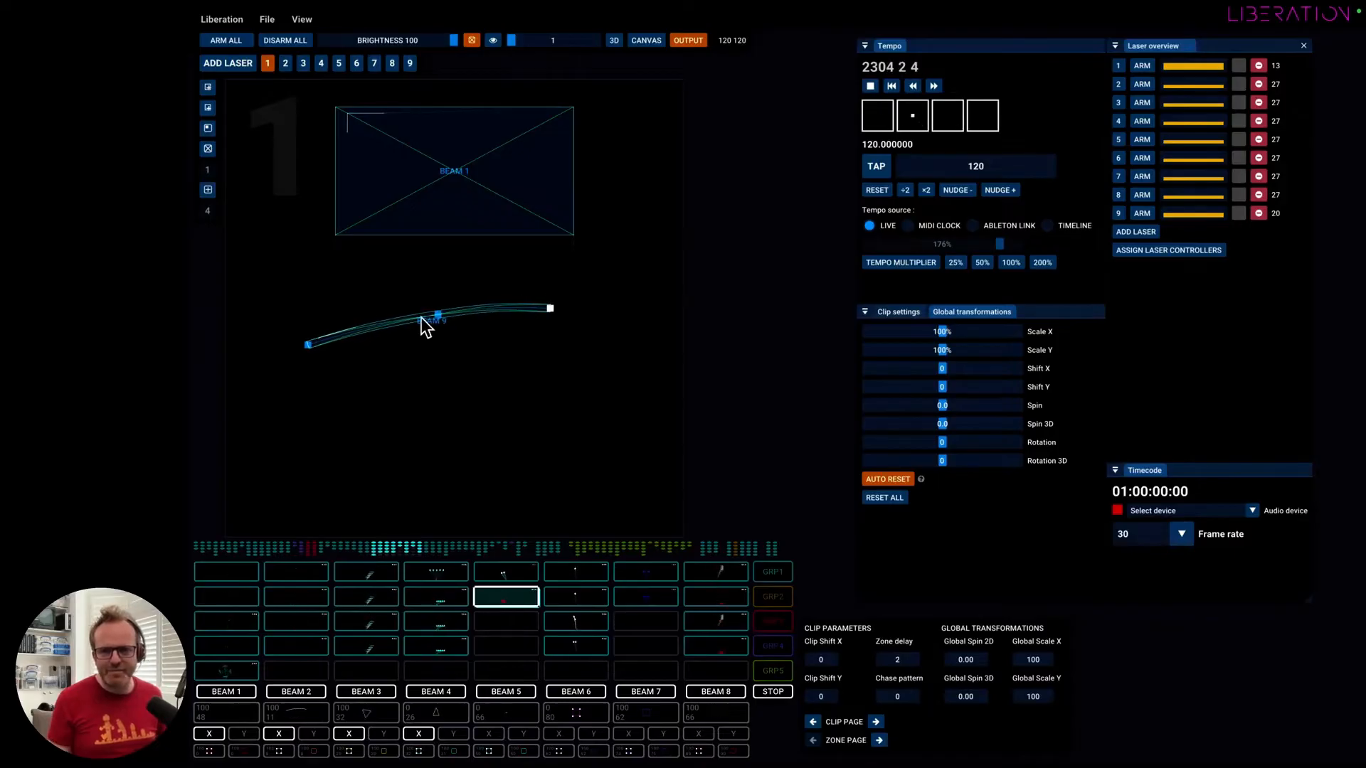
{"action": "left_click_drag", "start_coordinate": [434, 315], "coordinate": [410, 312]}
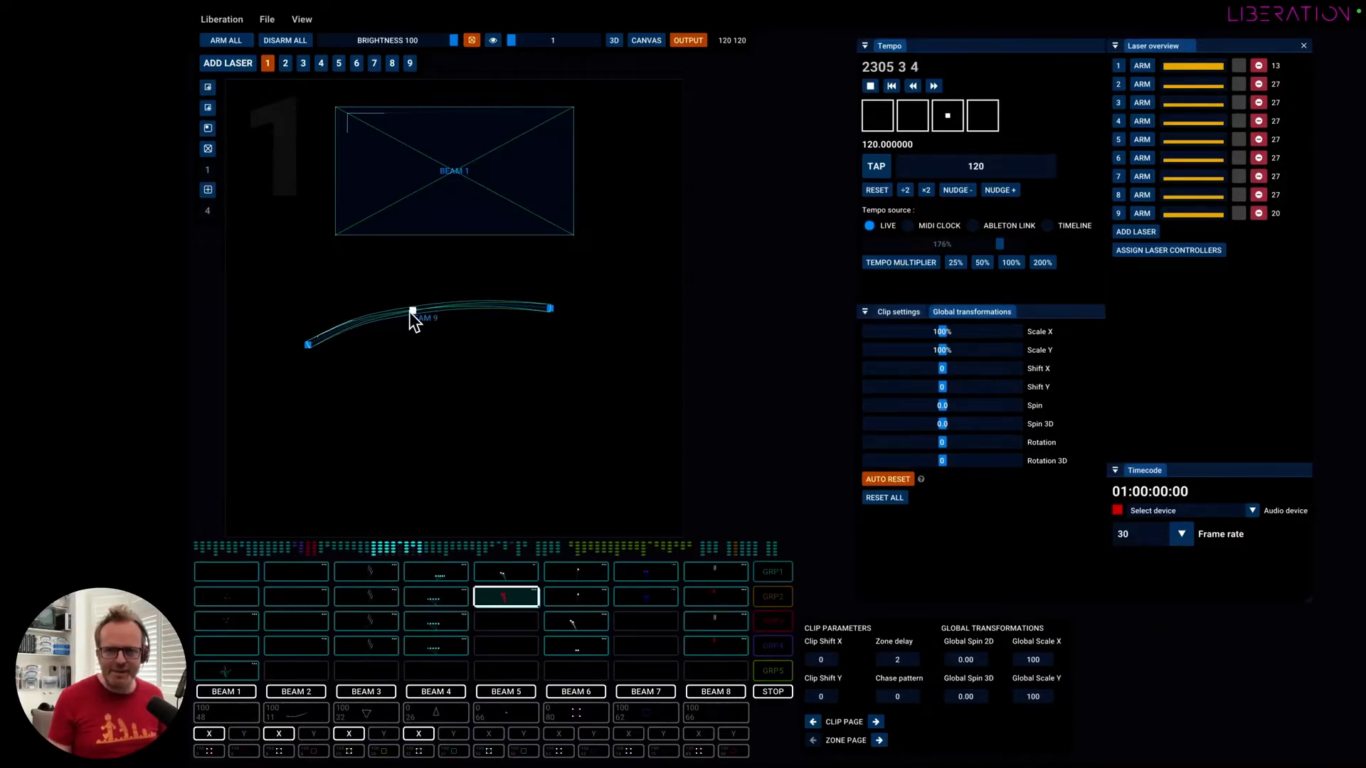
Set the Beam 9 curve's smooth level to 0.20.
{"action": "left_click", "coordinate": [430, 317]}
{"action": "left_click_drag", "start_coordinate": [534, 452], "coordinate": [501, 455]}
{"action": "left_click", "coordinate": [364, 398]}
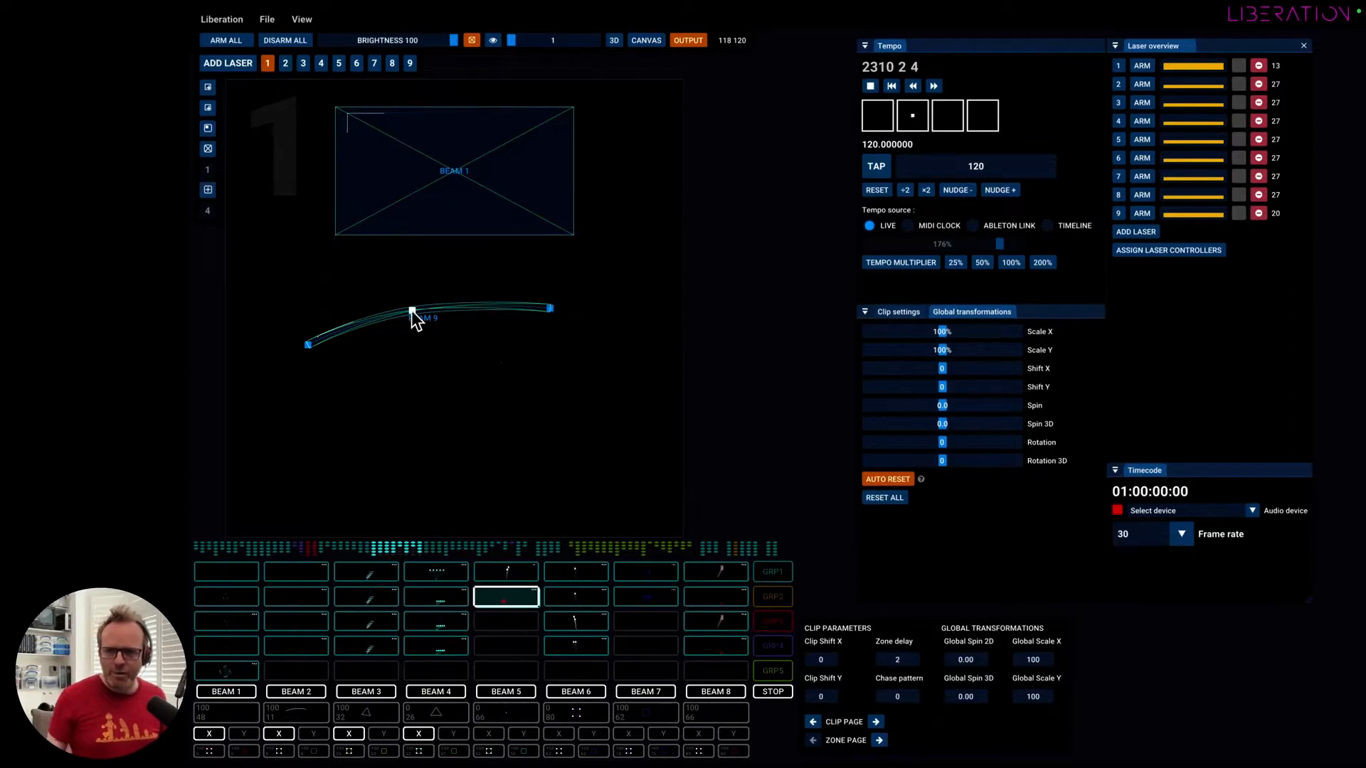
Remove Beam 9's middle point, enable manual bezier adjustment and use the curve handles and endpoints to shape a downward bow.
{"action": "left_click_drag", "start_coordinate": [412, 312], "coordinate": [457, 323]}
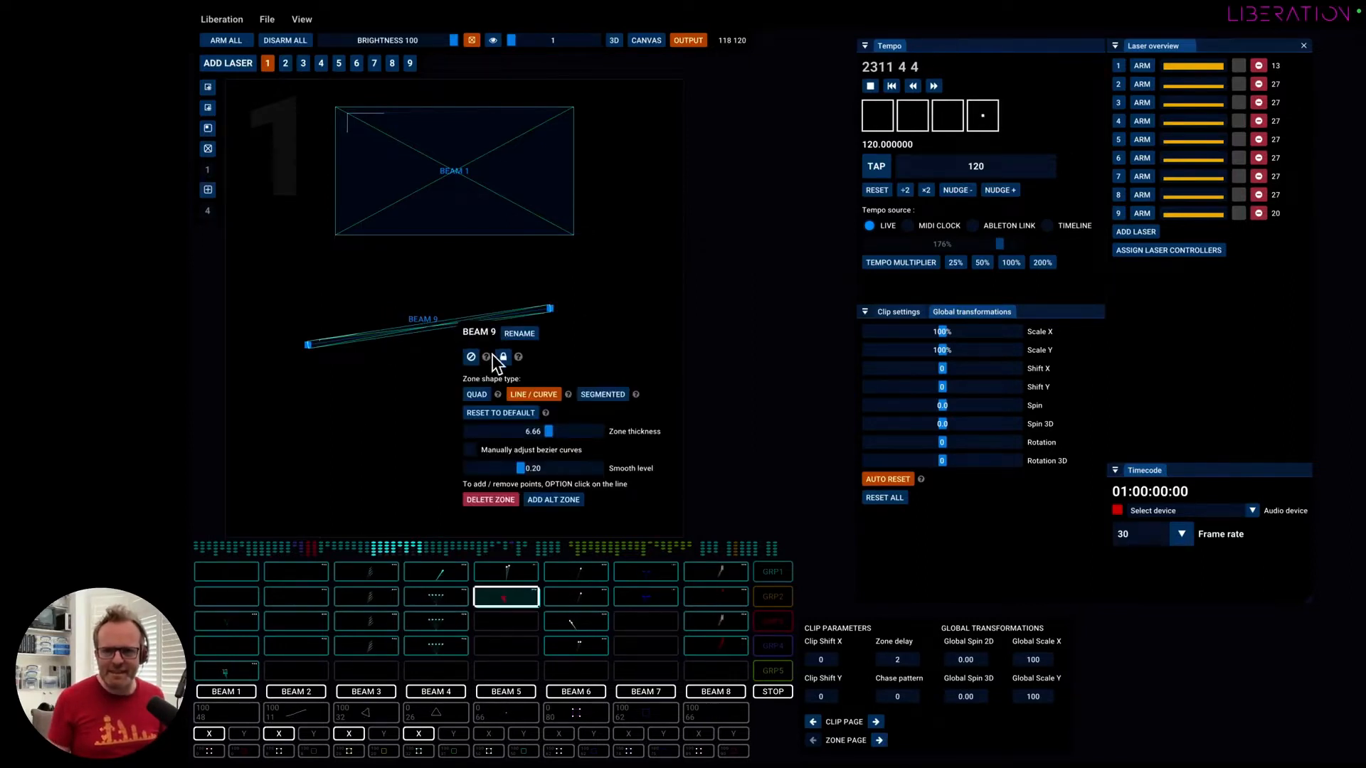
{"action": "left_click", "coordinate": [470, 450]}
{"action": "left_click_drag", "start_coordinate": [372, 336], "coordinate": [394, 292]}
{"action": "left_click_drag", "start_coordinate": [486, 319], "coordinate": [453, 355]}
{"action": "left_click_drag", "start_coordinate": [396, 295], "coordinate": [406, 373]}
{"action": "left_click_drag", "start_coordinate": [309, 346], "coordinate": [313, 299]}
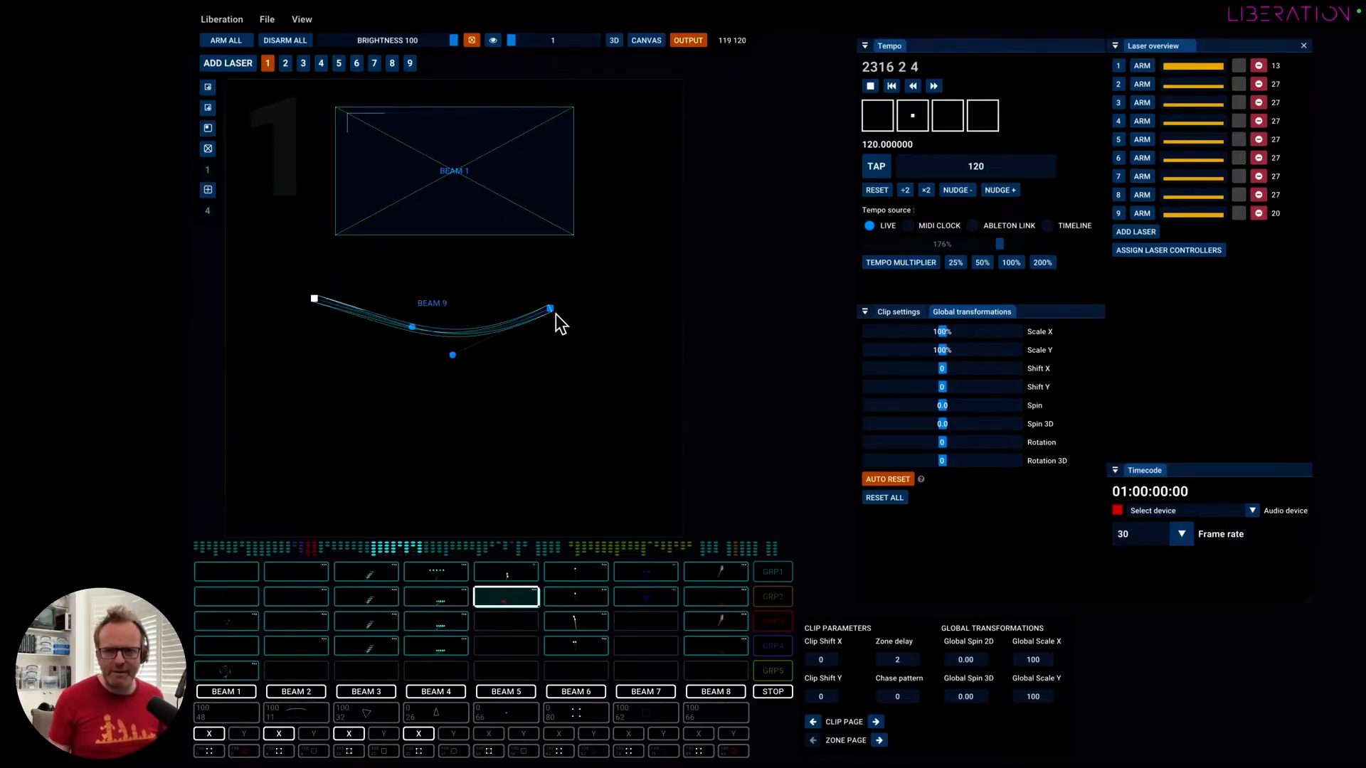
{"action": "left_click_drag", "start_coordinate": [555, 314], "coordinate": [589, 309]}
{"action": "left_click_drag", "start_coordinate": [416, 327], "coordinate": [382, 337]}
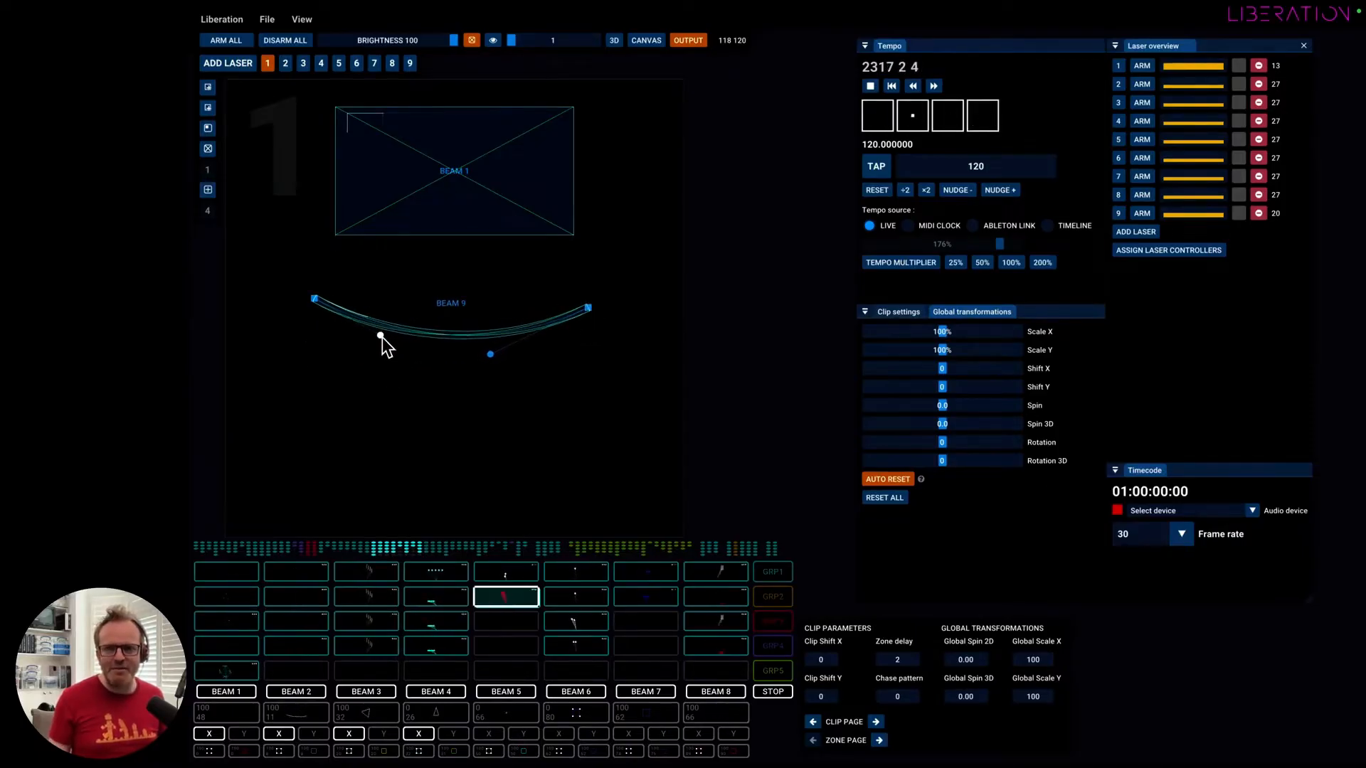
Turn off manual bezier adjustment for Beam 9 and add two inner points to sag the line, extending its left end outward.
{"action": "left_click", "coordinate": [447, 336]}
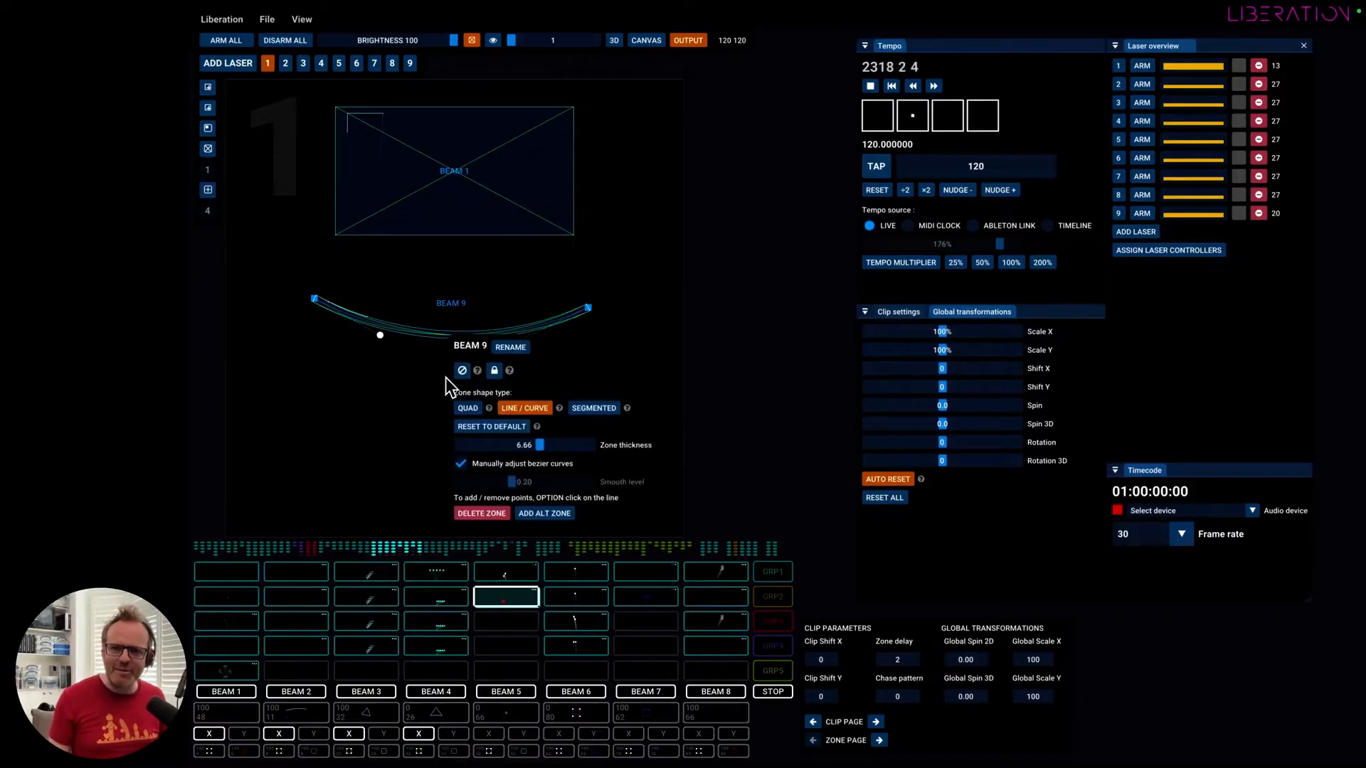
{"action": "left_click", "coordinate": [462, 464]}
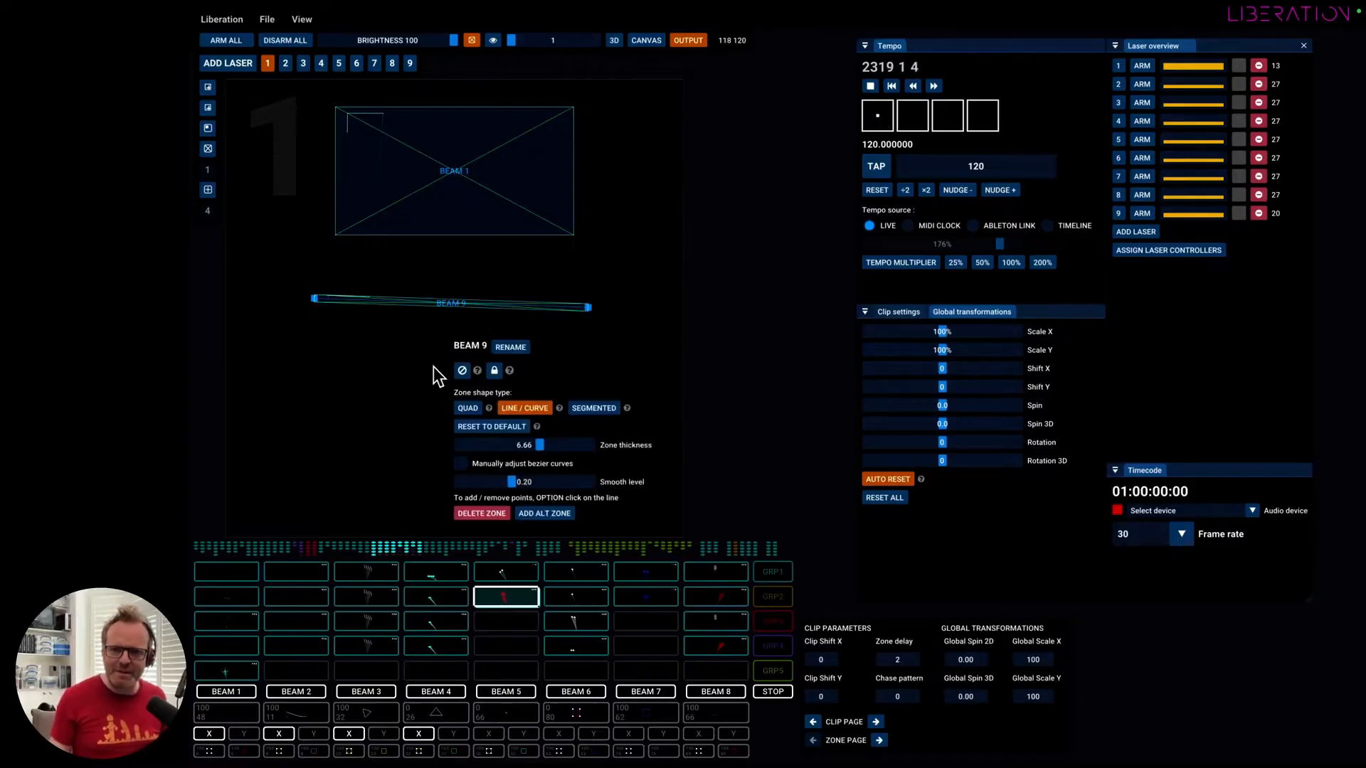
{"action": "left_click", "coordinate": [461, 310]}
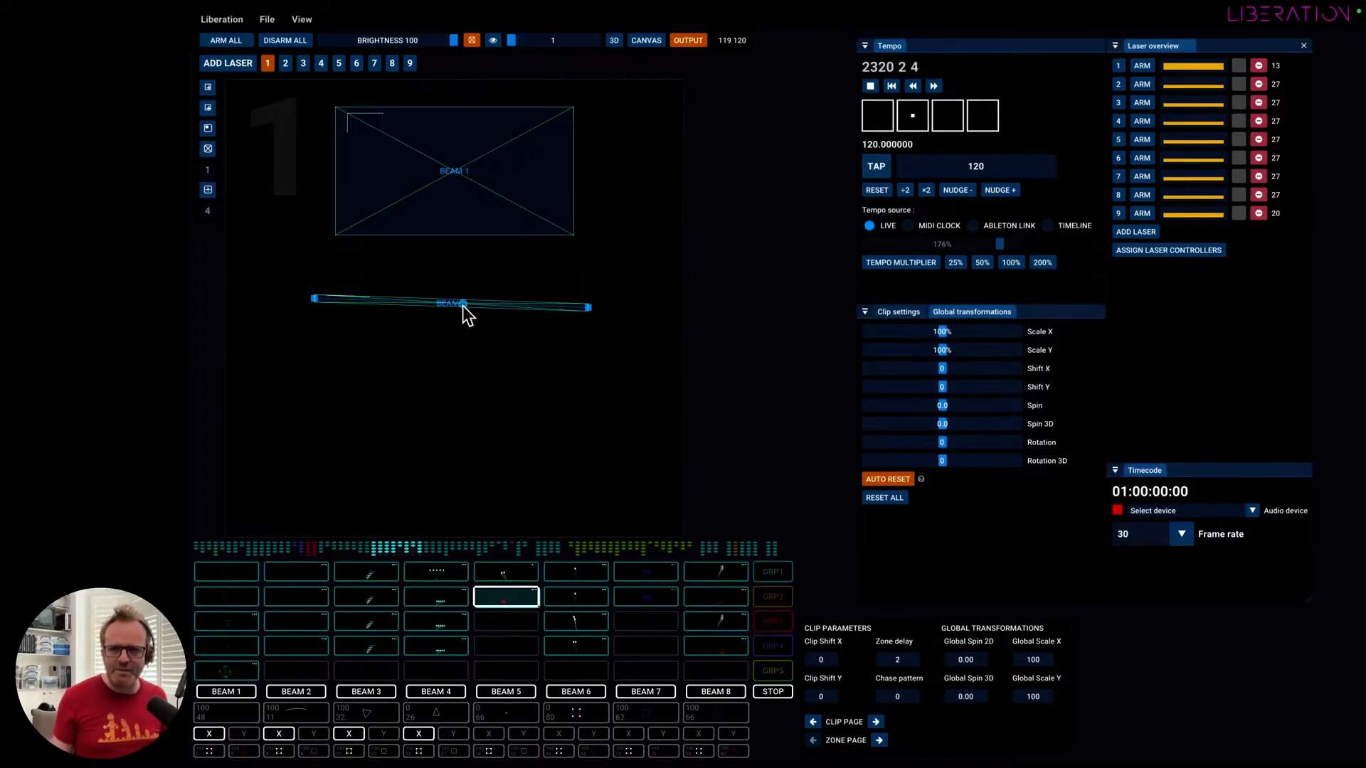
{"action": "left_click_drag", "start_coordinate": [462, 305], "coordinate": [492, 324]}
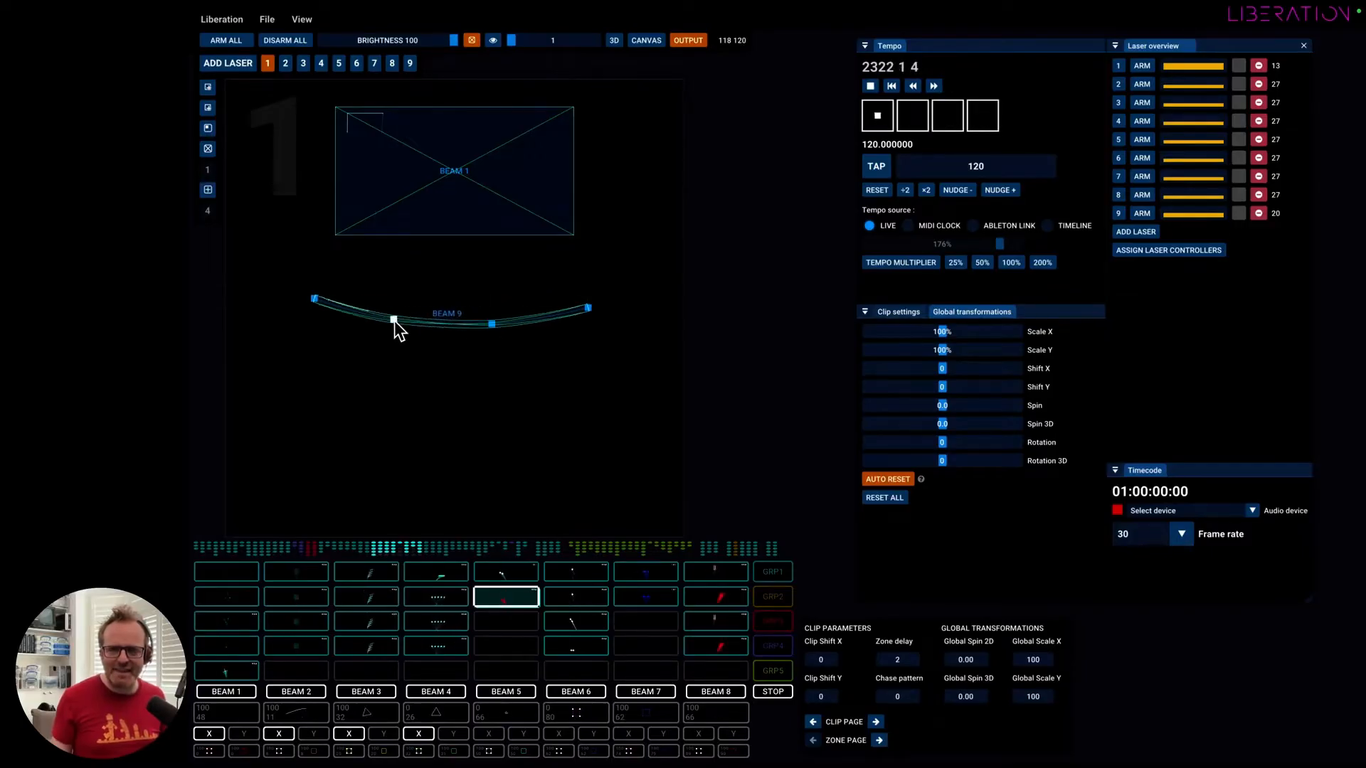
{"action": "left_click_drag", "start_coordinate": [315, 300], "coordinate": [289, 305]}
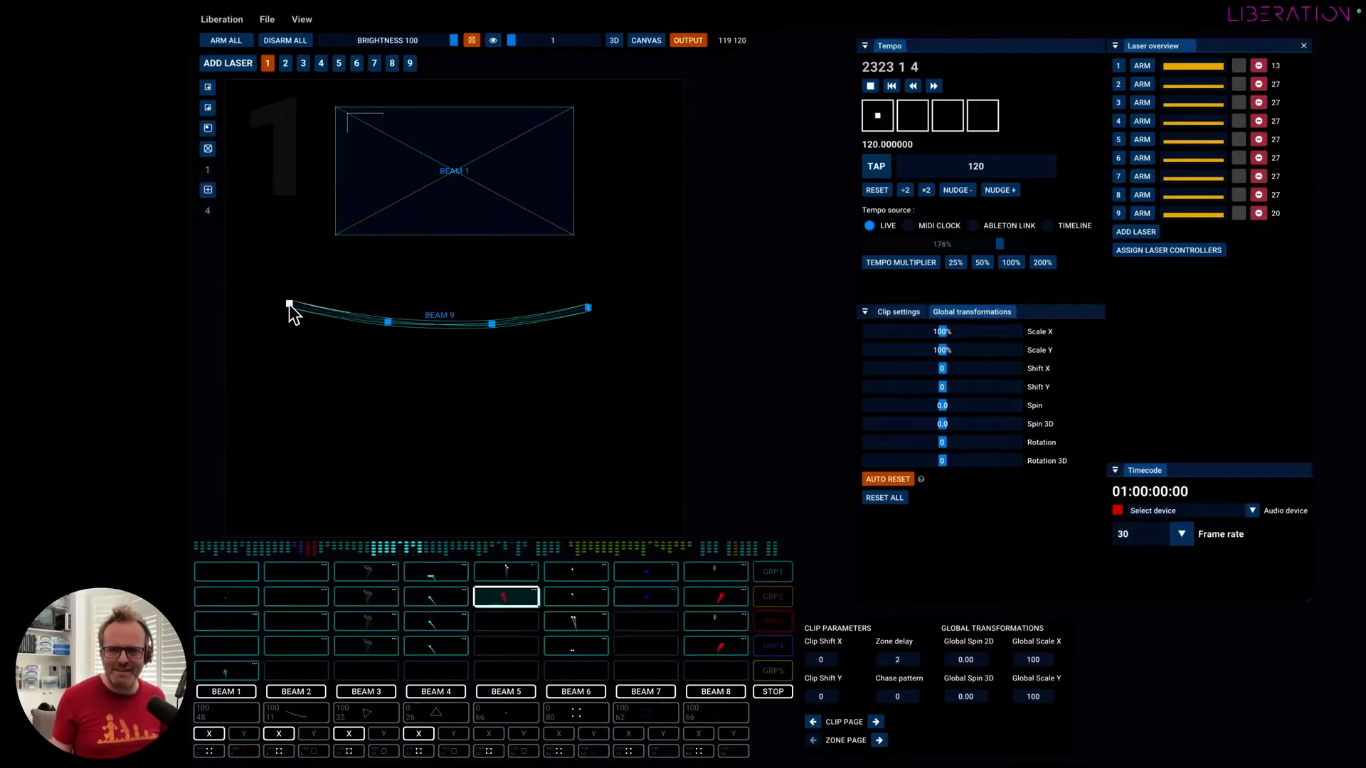
Review the zone settings of Beam 9 and Beam 1 without changing them.
{"action": "right_click", "coordinate": [526, 321]}
{"action": "left_click", "coordinate": [472, 285]}
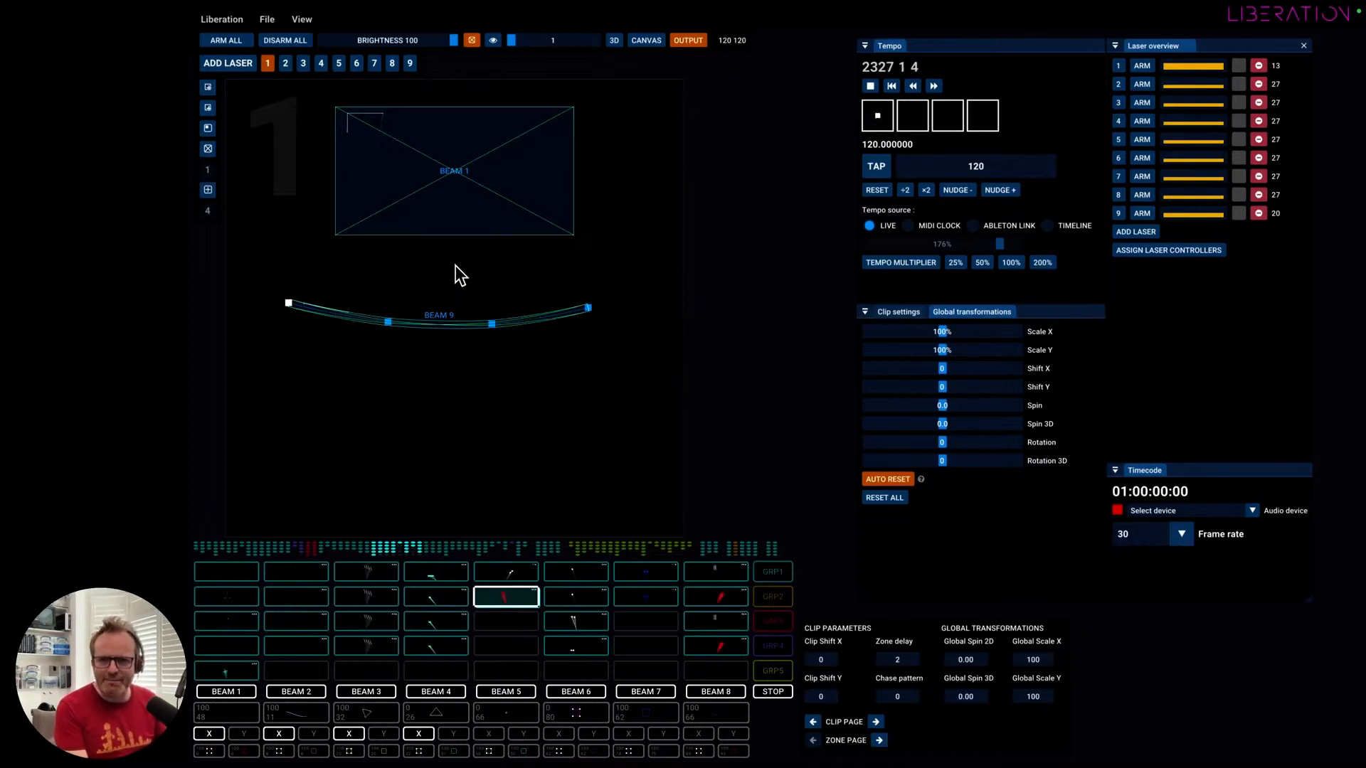
{"action": "right_click", "coordinate": [453, 208]}
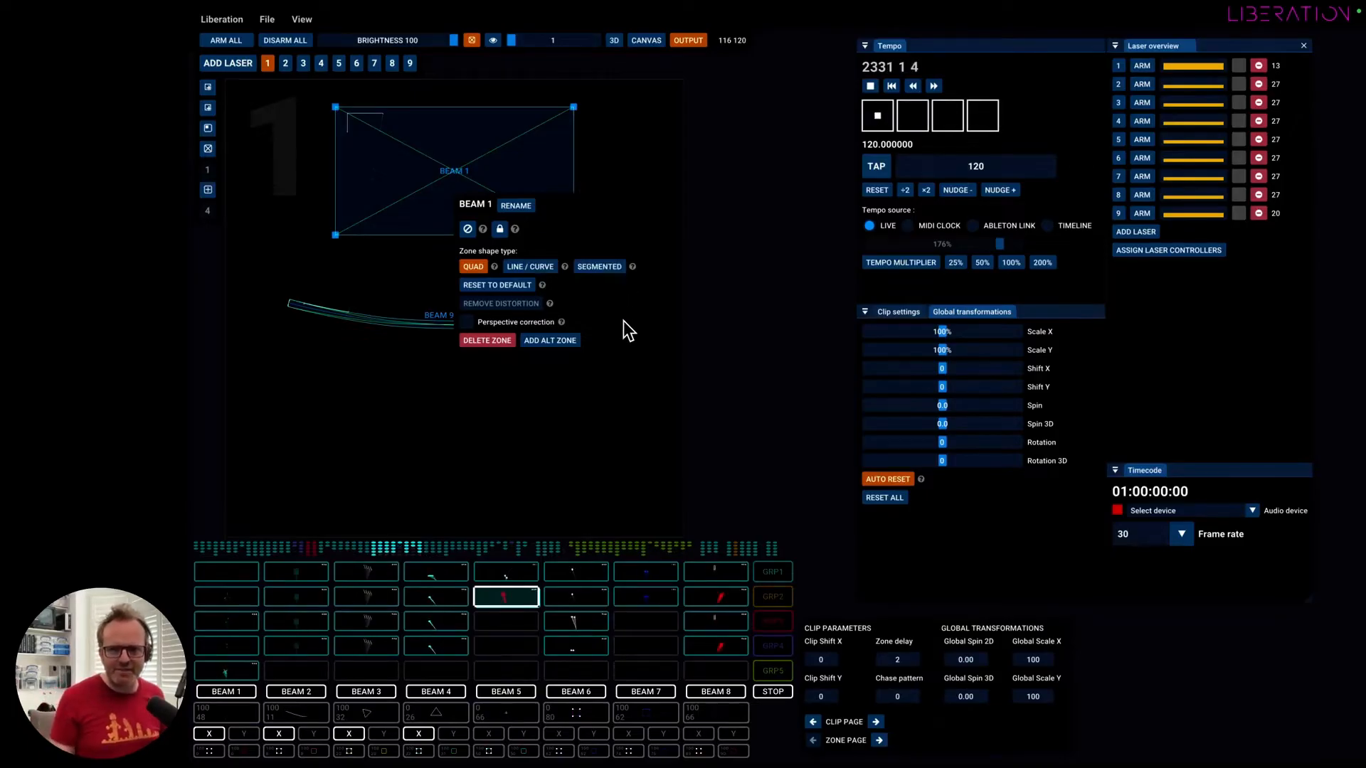
{"action": "left_click", "coordinate": [491, 441]}
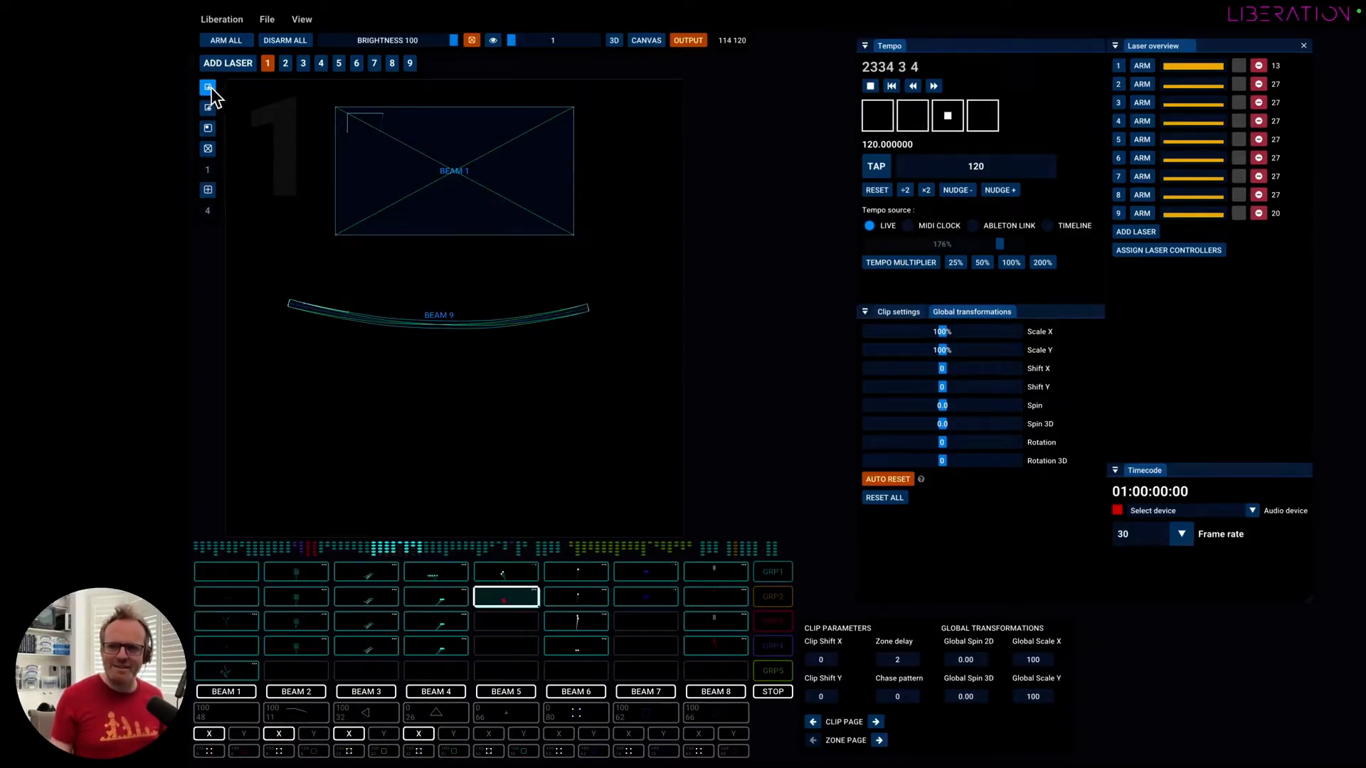
Add a new mask, place it over the lower middle of the Beam 1 zone and enlarge it past the zone's bottom edge.
{"action": "left_click", "coordinate": [208, 129]}
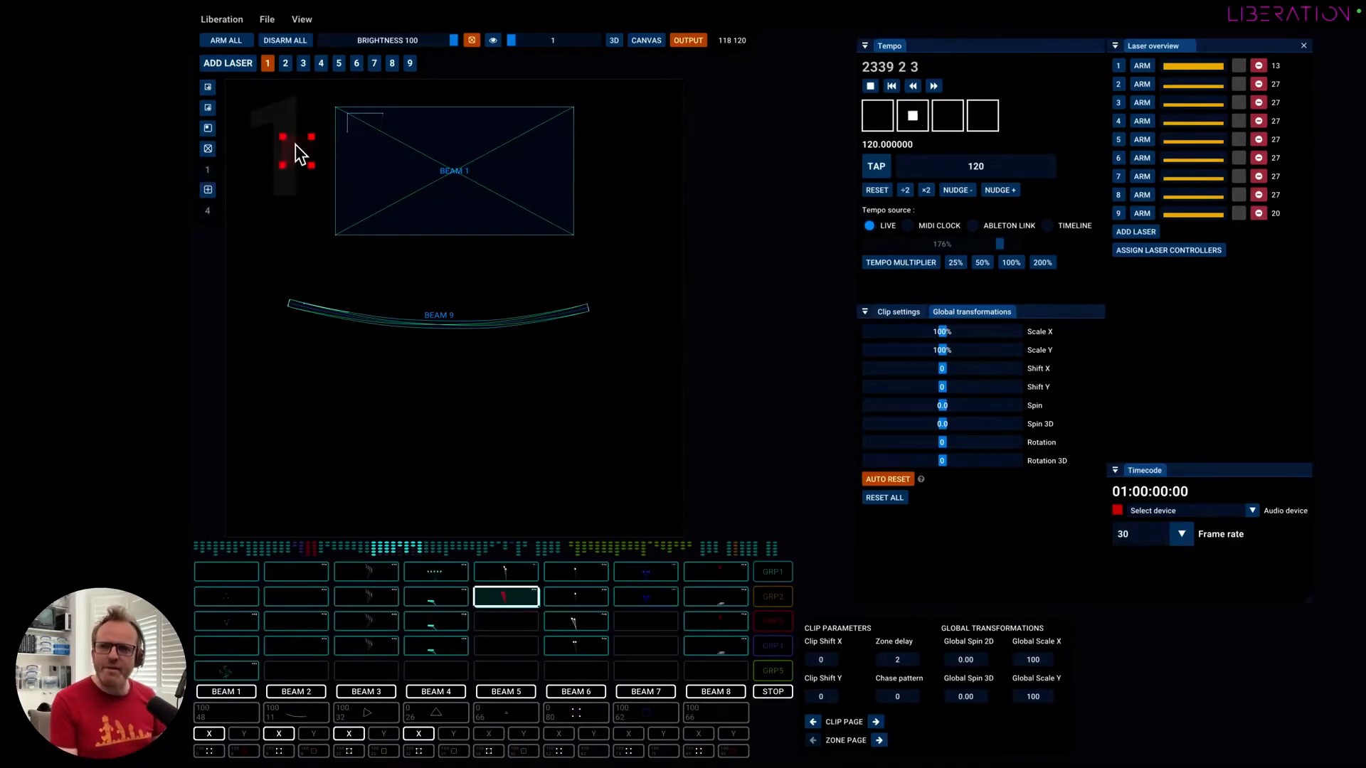
{"action": "left_click_drag", "start_coordinate": [318, 176], "coordinate": [331, 165]}
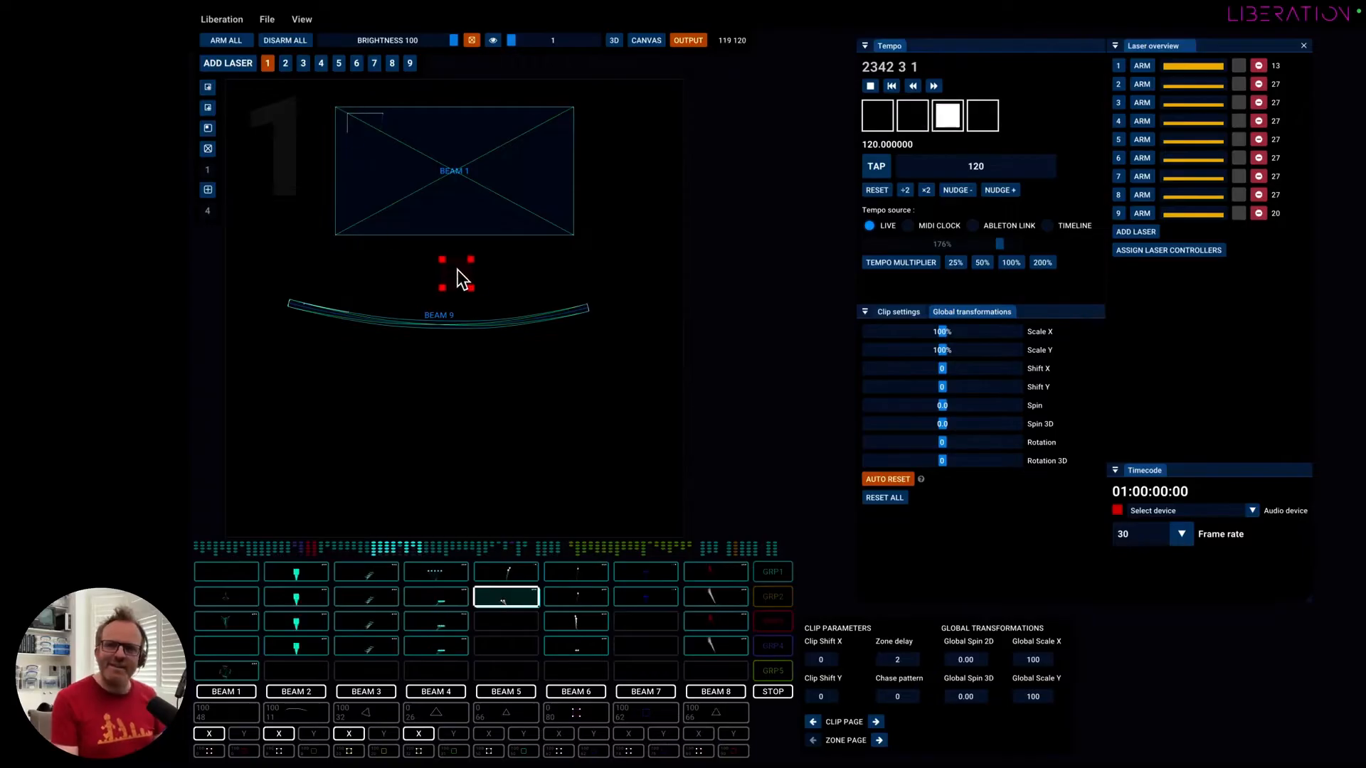
{"action": "left_click_drag", "start_coordinate": [465, 194], "coordinate": [447, 168]}
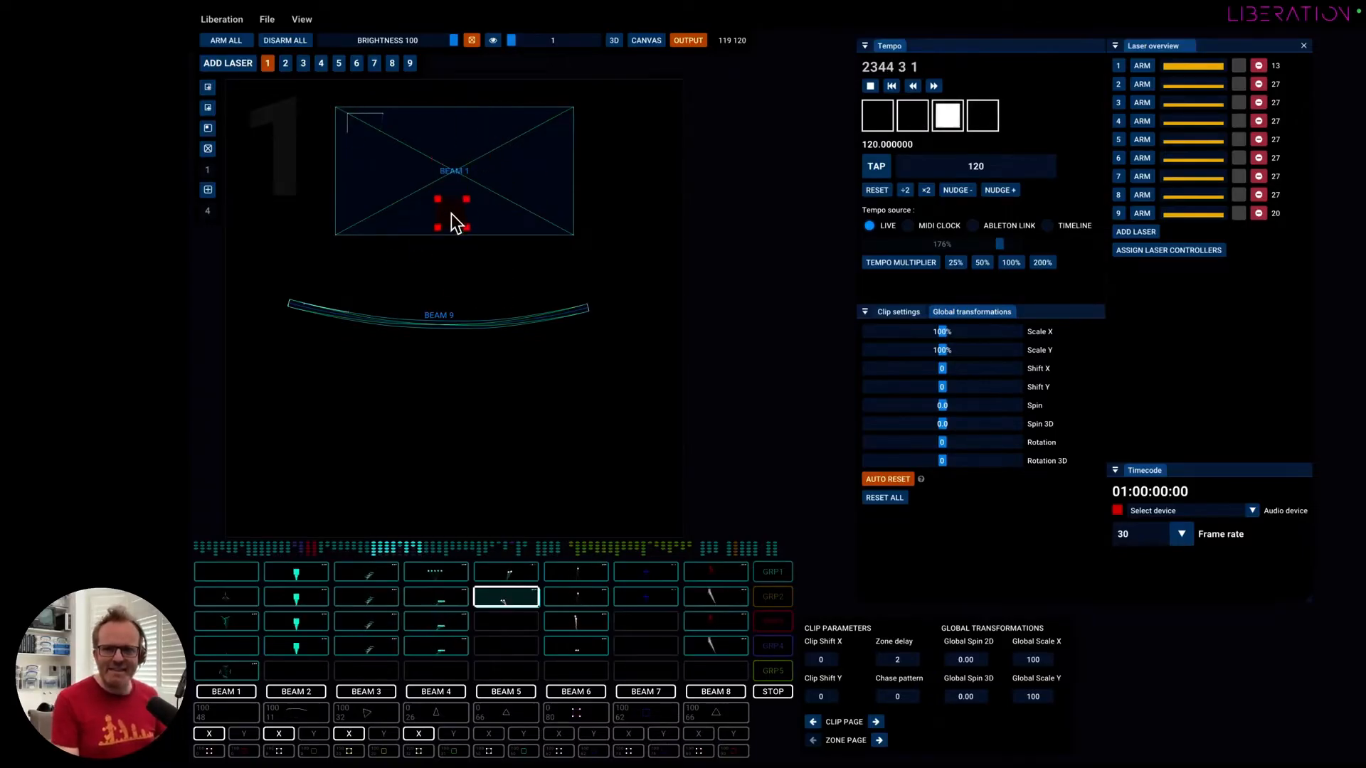
{"action": "left_click_drag", "start_coordinate": [466, 251], "coordinate": [454, 222]}
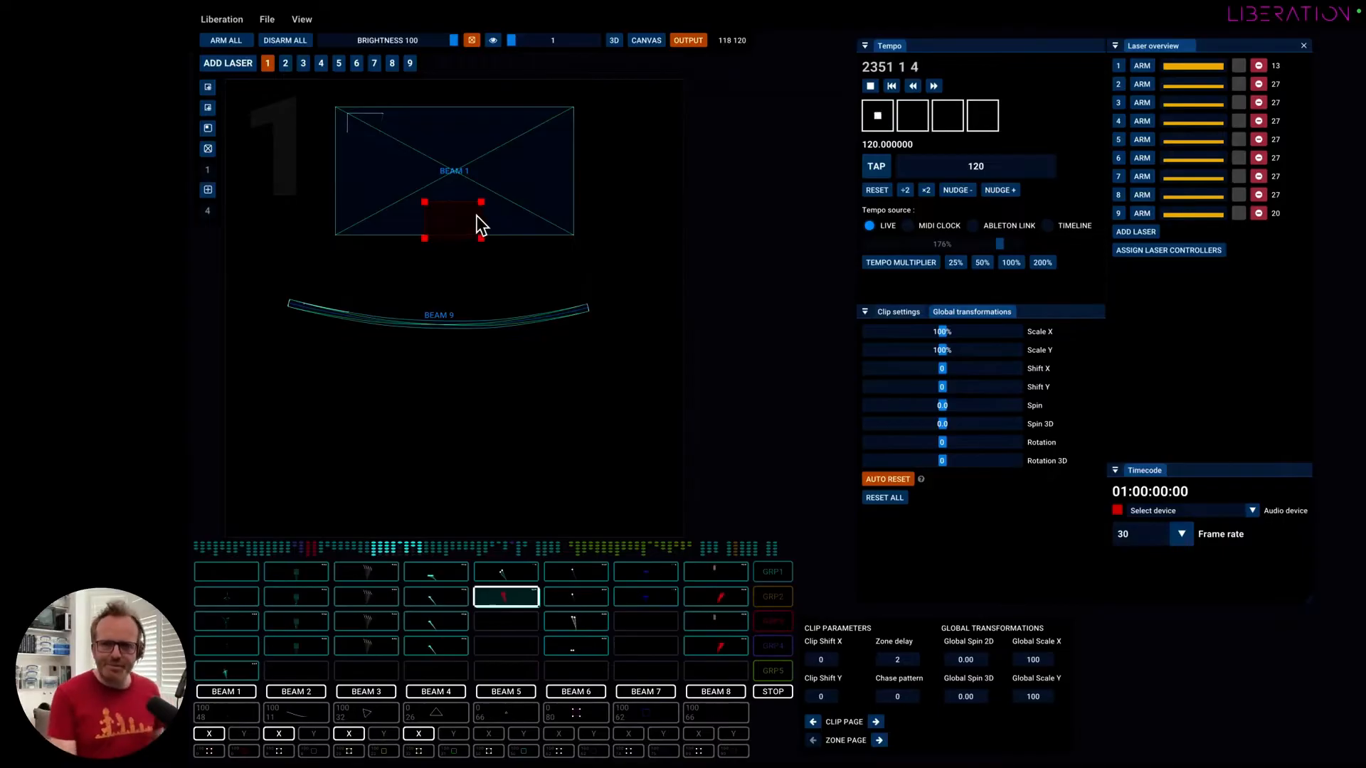
Switch the laser test pattern to number 10.
{"action": "left_click_drag", "start_coordinate": [514, 40], "coordinate": [585, 39]}
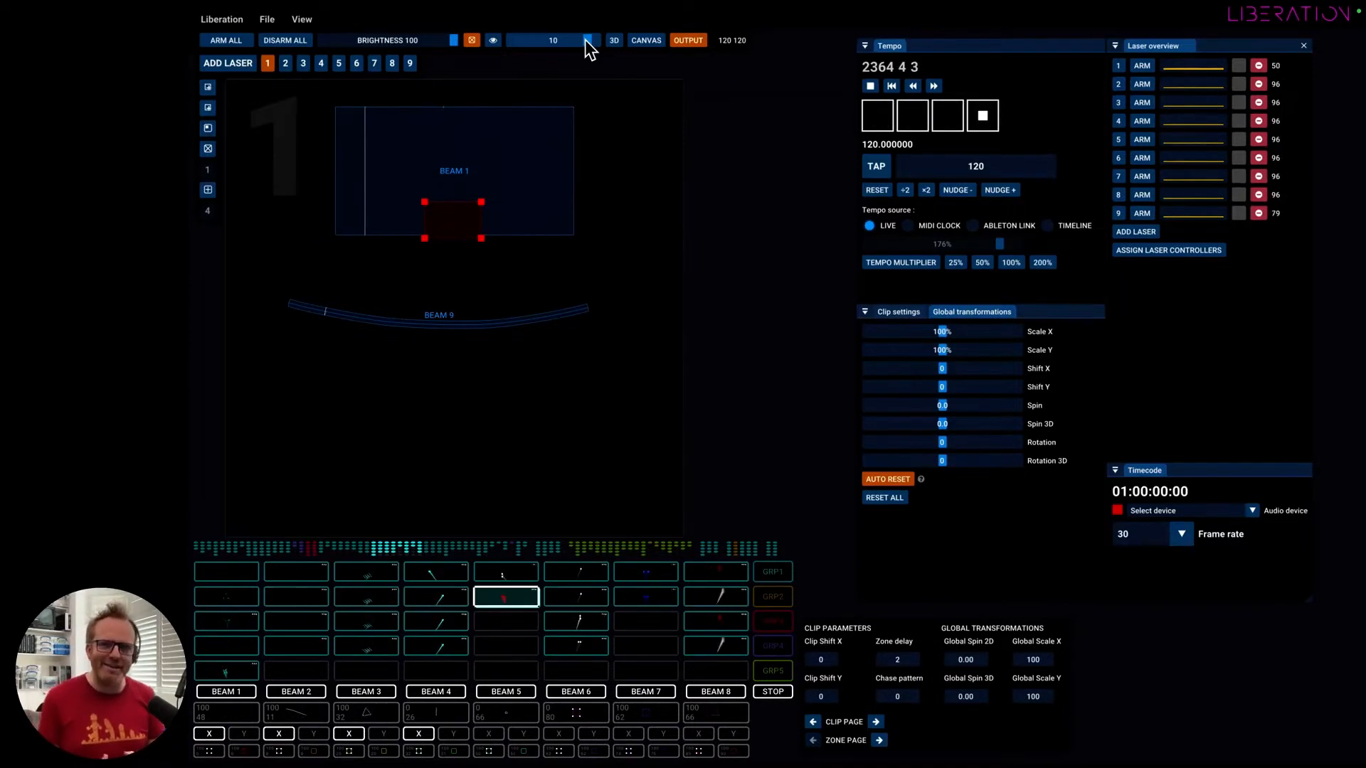
Lower the level of the mask over the Beam 1 zone to 50%.
{"action": "left_click", "coordinate": [443, 216]}
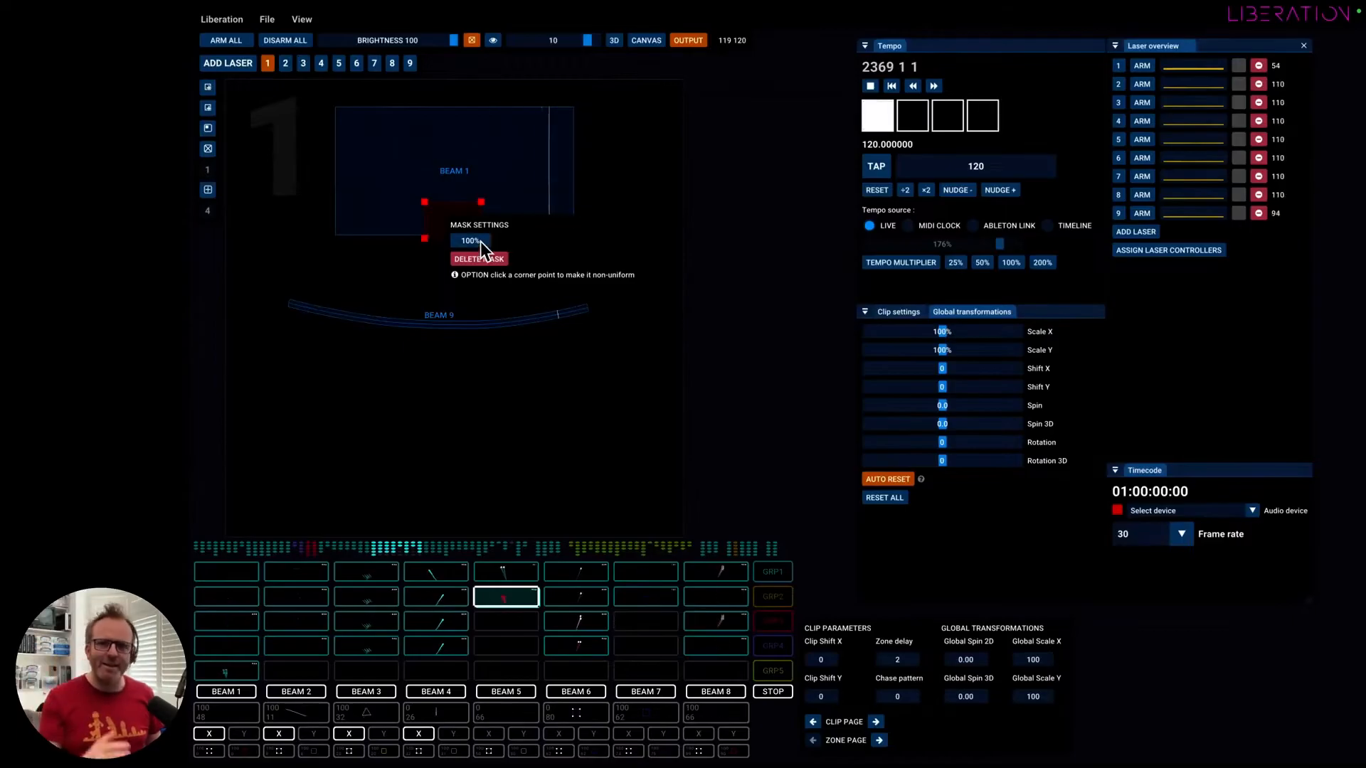
{"action": "left_click_drag", "start_coordinate": [480, 241], "coordinate": [445, 242]}
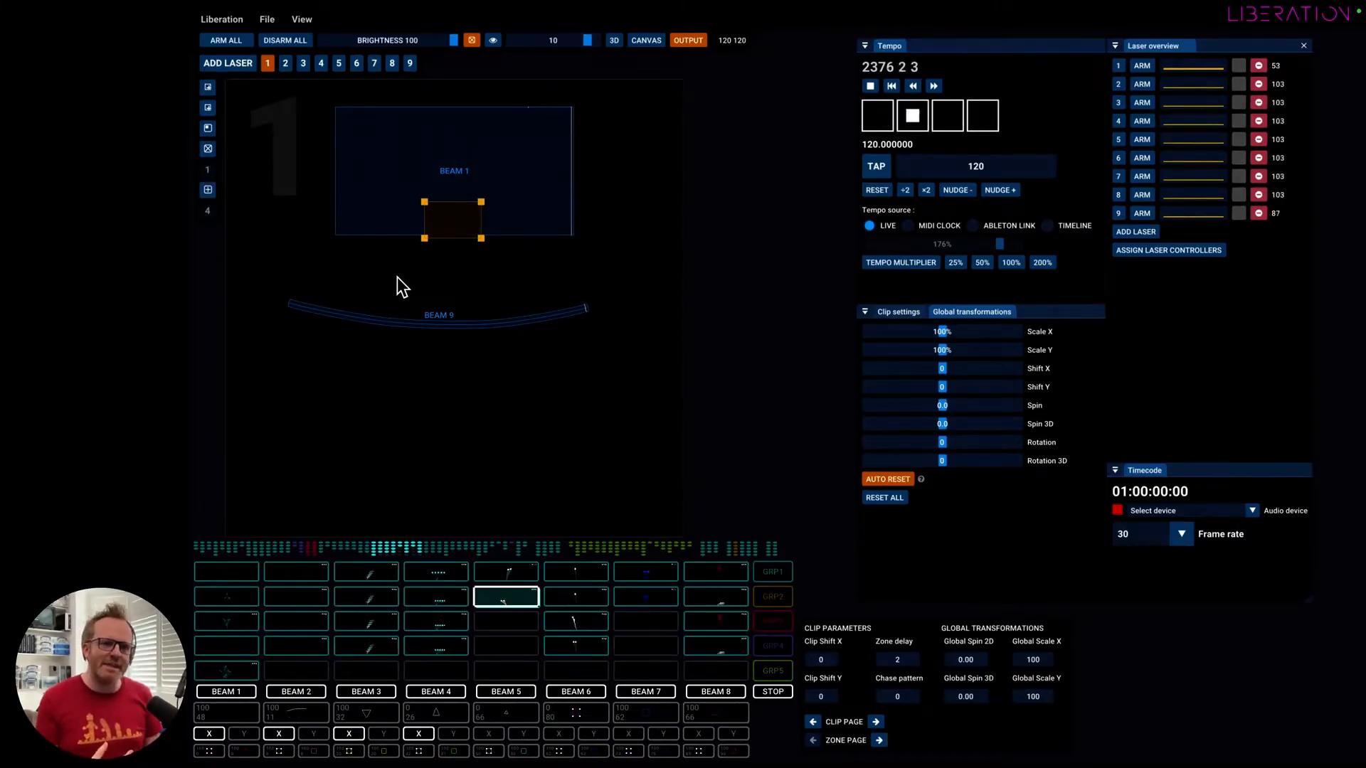
{"action": "left_click", "coordinate": [459, 221]}
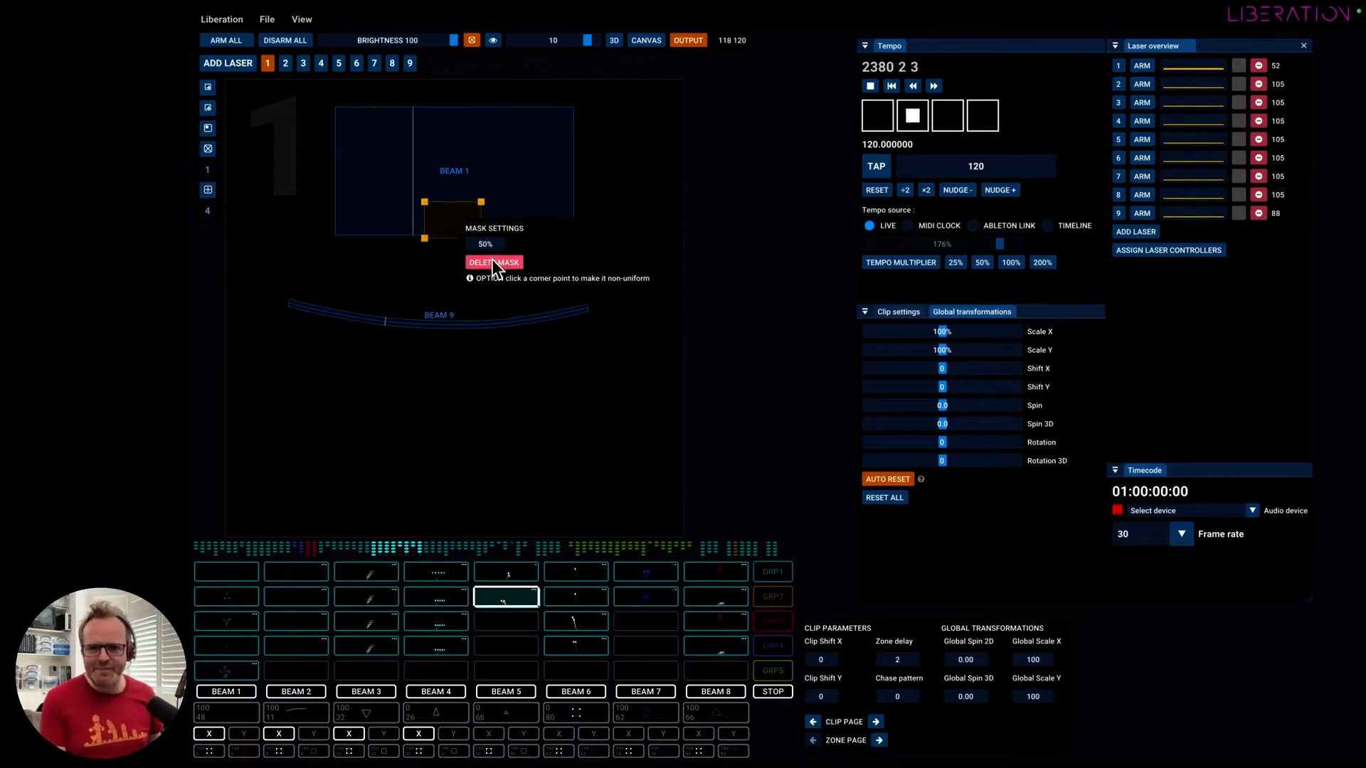
{"action": "left_click", "coordinate": [433, 259]}
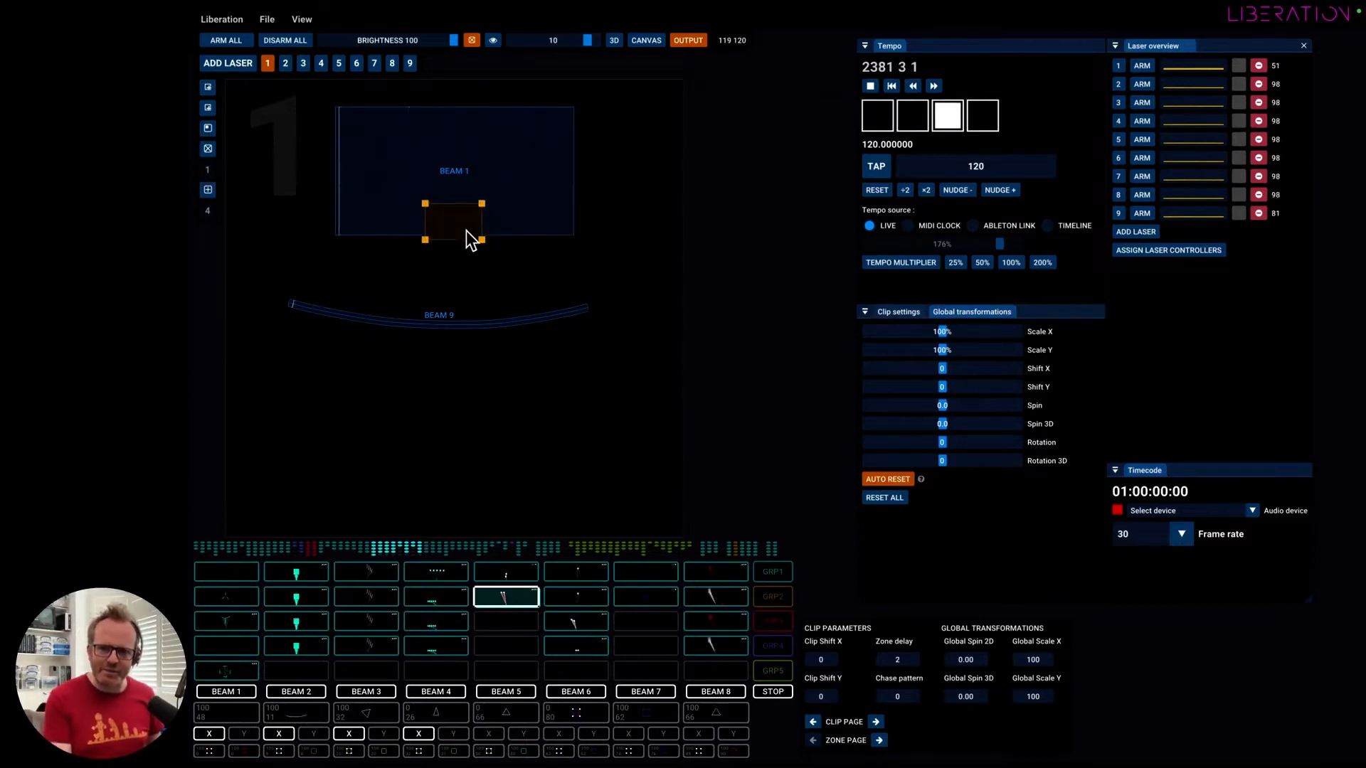
Move the mask off to the left of the Beam 1 zone and delete it.
{"action": "left_click_drag", "start_coordinate": [350, 233], "coordinate": [298, 232]}
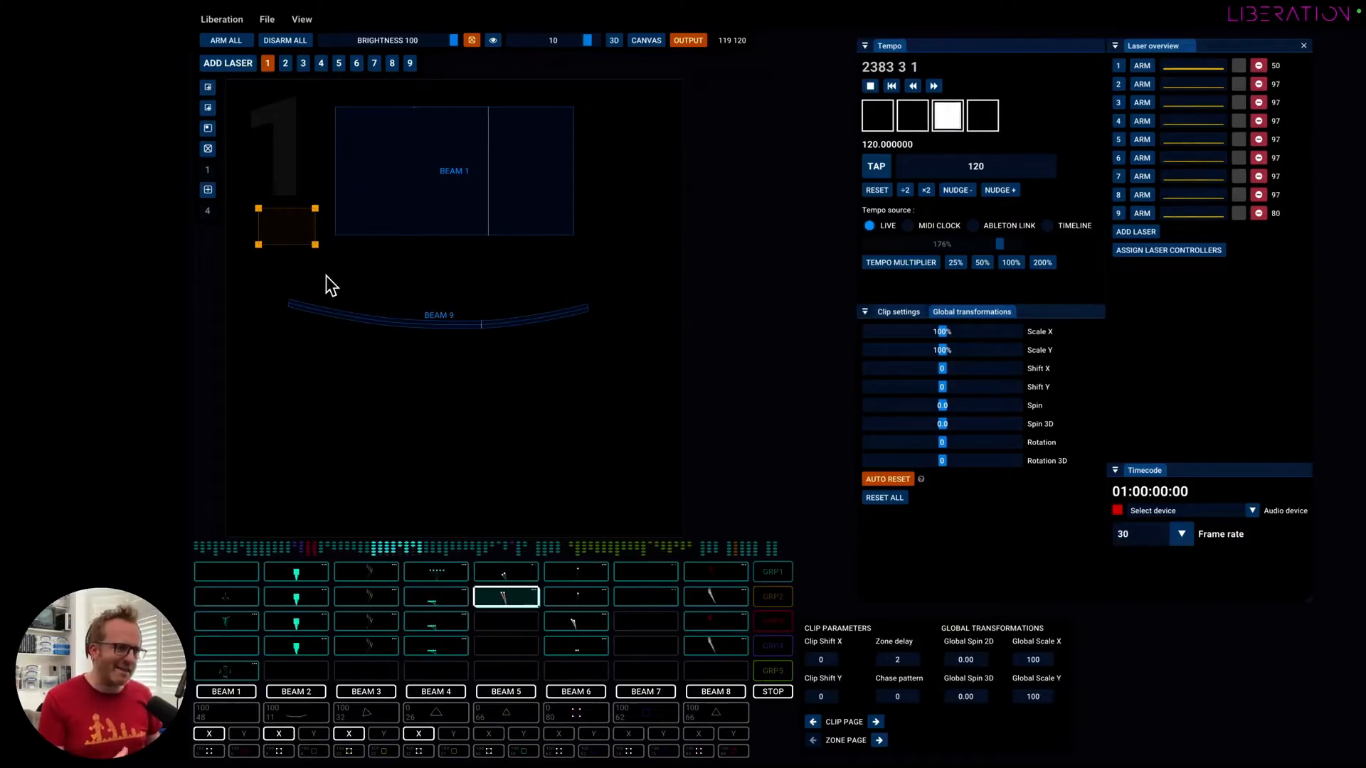
{"action": "right_click", "coordinate": [282, 222]}
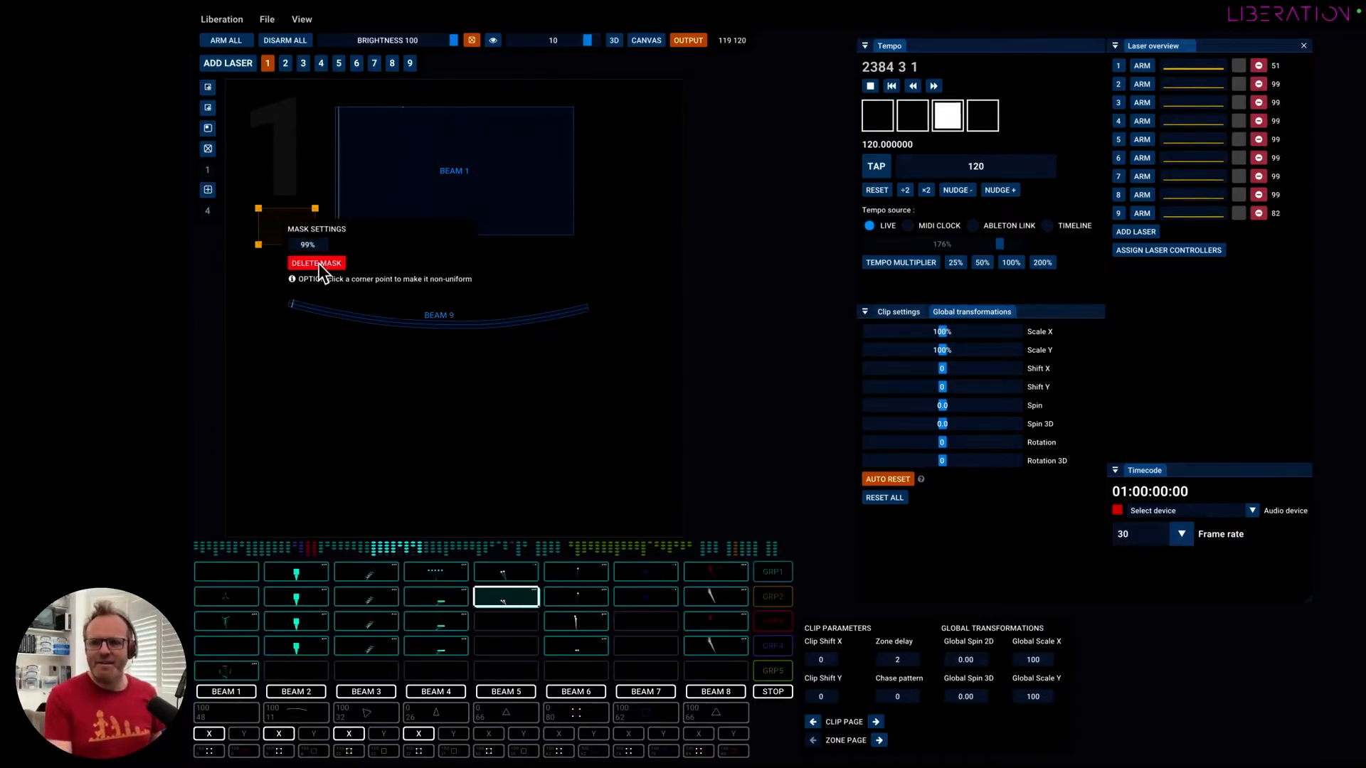
{"action": "left_click", "coordinate": [319, 263]}
Delete the curved Beam 9 zone from laser 1's output.
{"action": "left_click", "coordinate": [535, 321]}
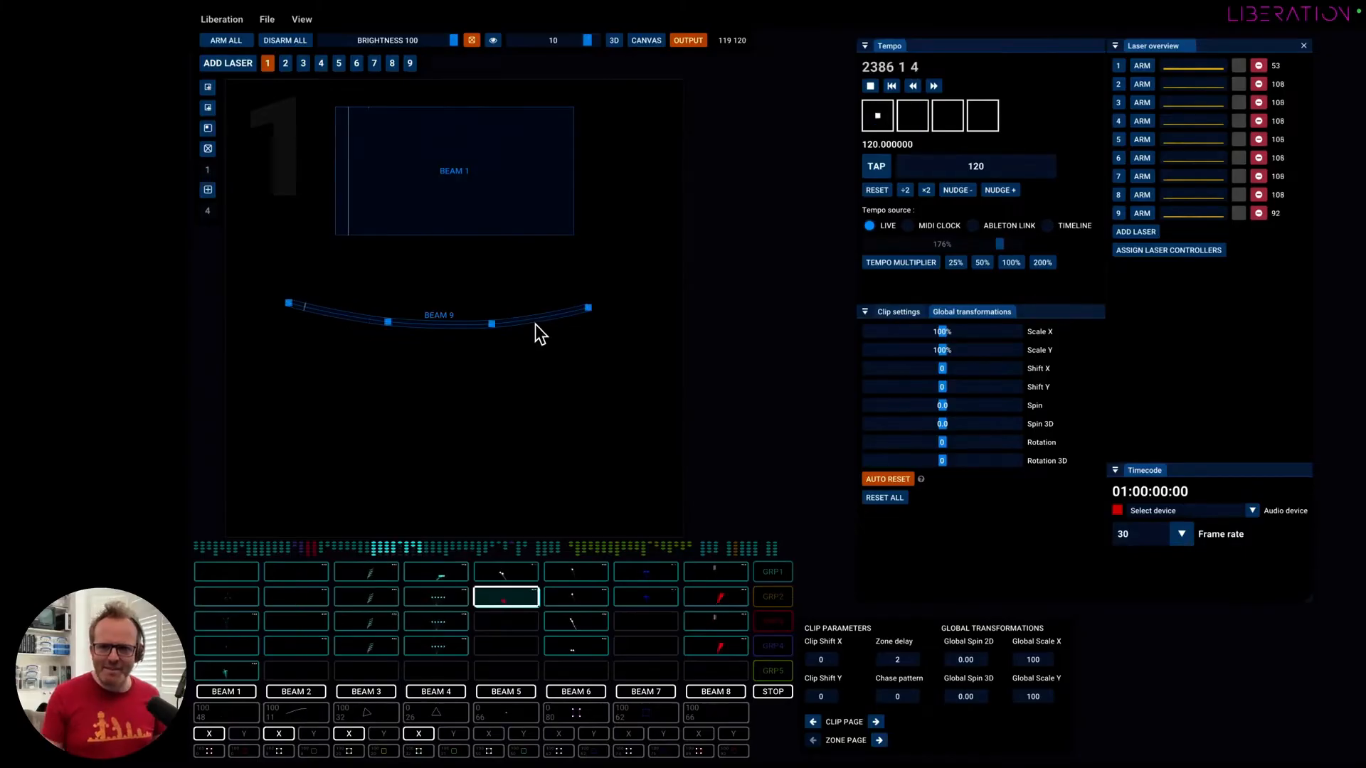
{"action": "right_click", "coordinate": [538, 319]}
{"action": "left_click", "coordinate": [572, 495]}
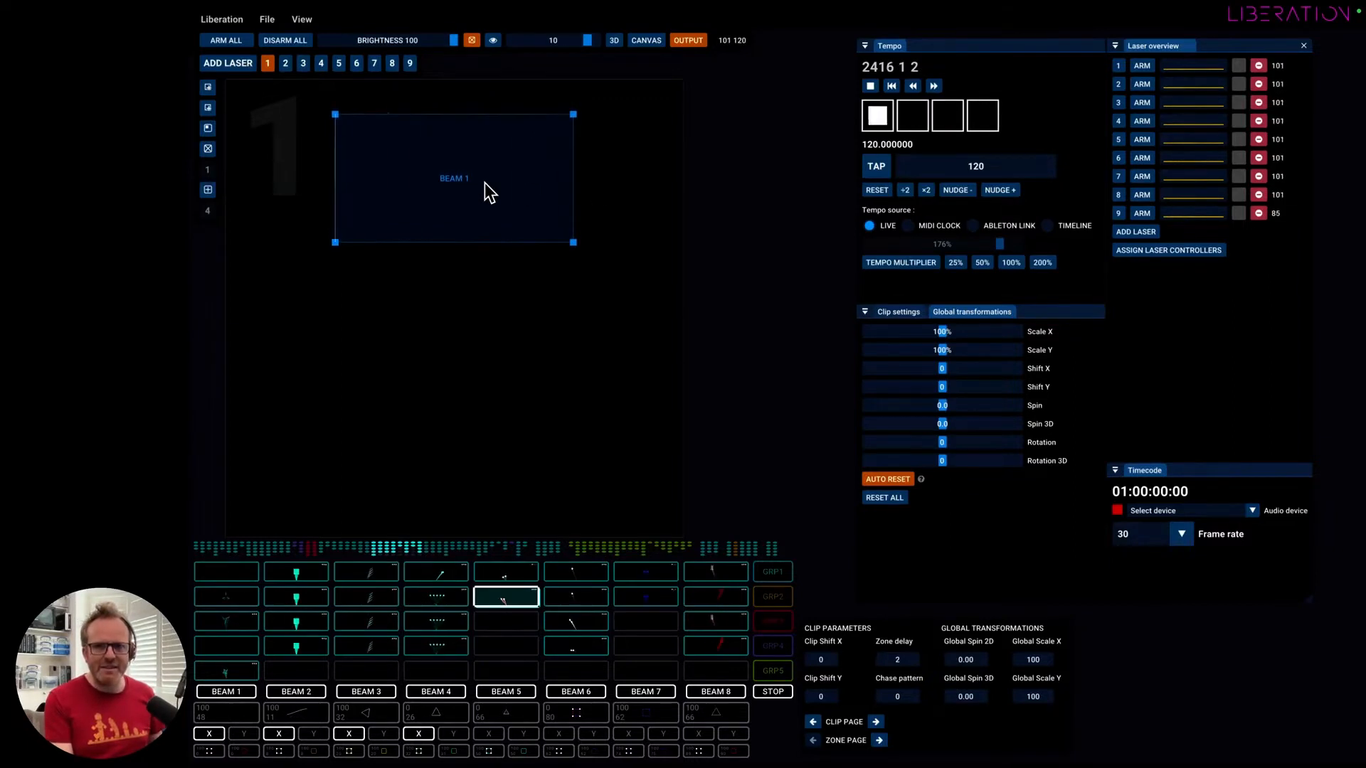
Set the laser test pattern to number 1 and pull only the lower-right corner of the Beam 1 zone outward.
{"action": "scroll", "coordinate": [574, 245], "scroll_direction": "up", "scroll_amount": 5}
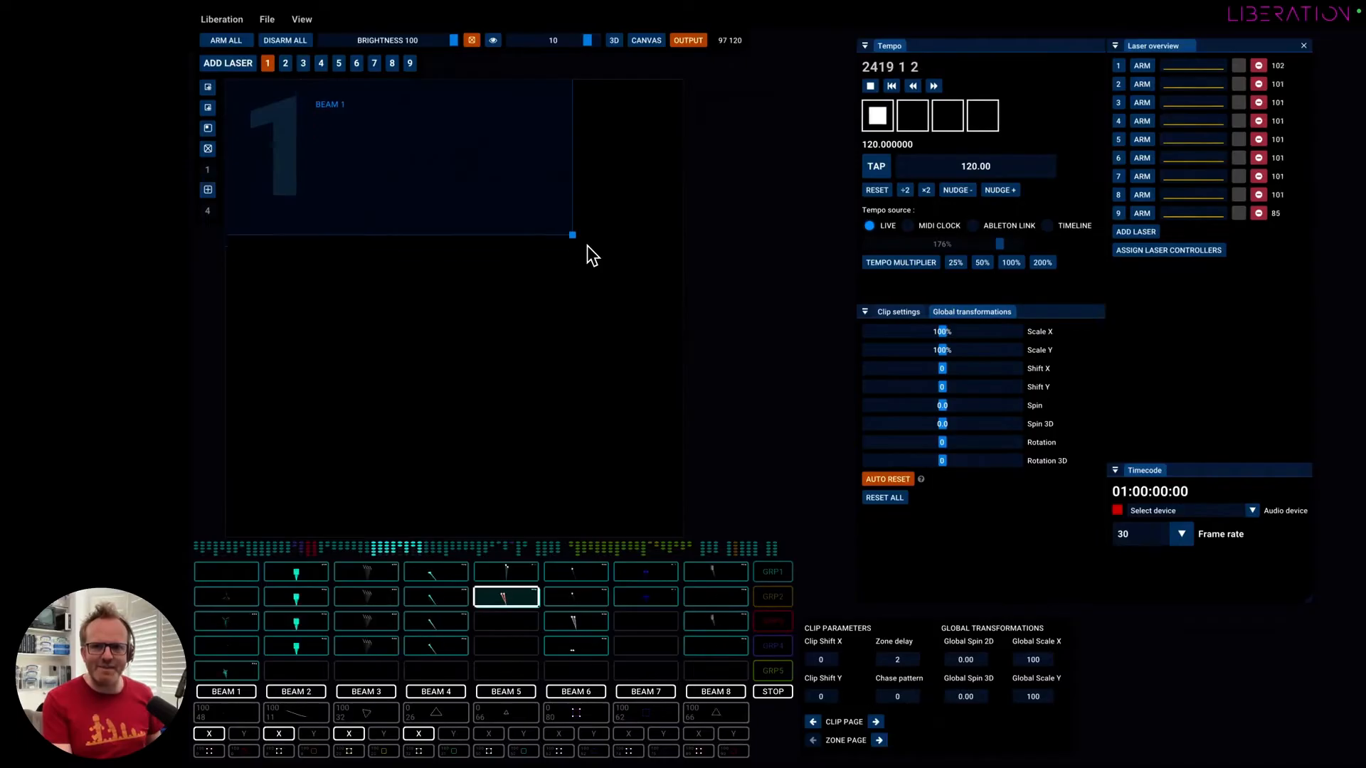
{"action": "scroll", "coordinate": [586, 246], "scroll_direction": "down", "scroll_amount": 2}
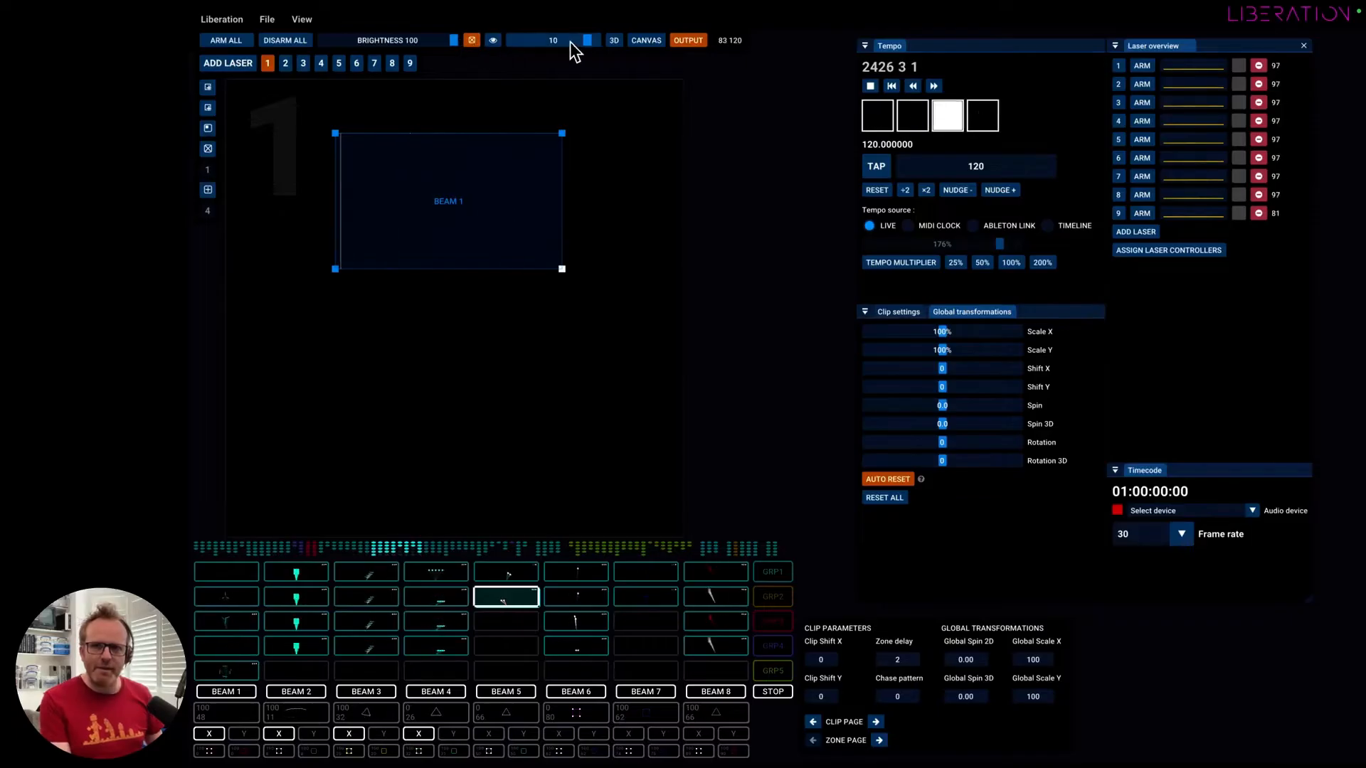
{"action": "left_click_drag", "start_coordinate": [571, 44], "coordinate": [502, 41]}
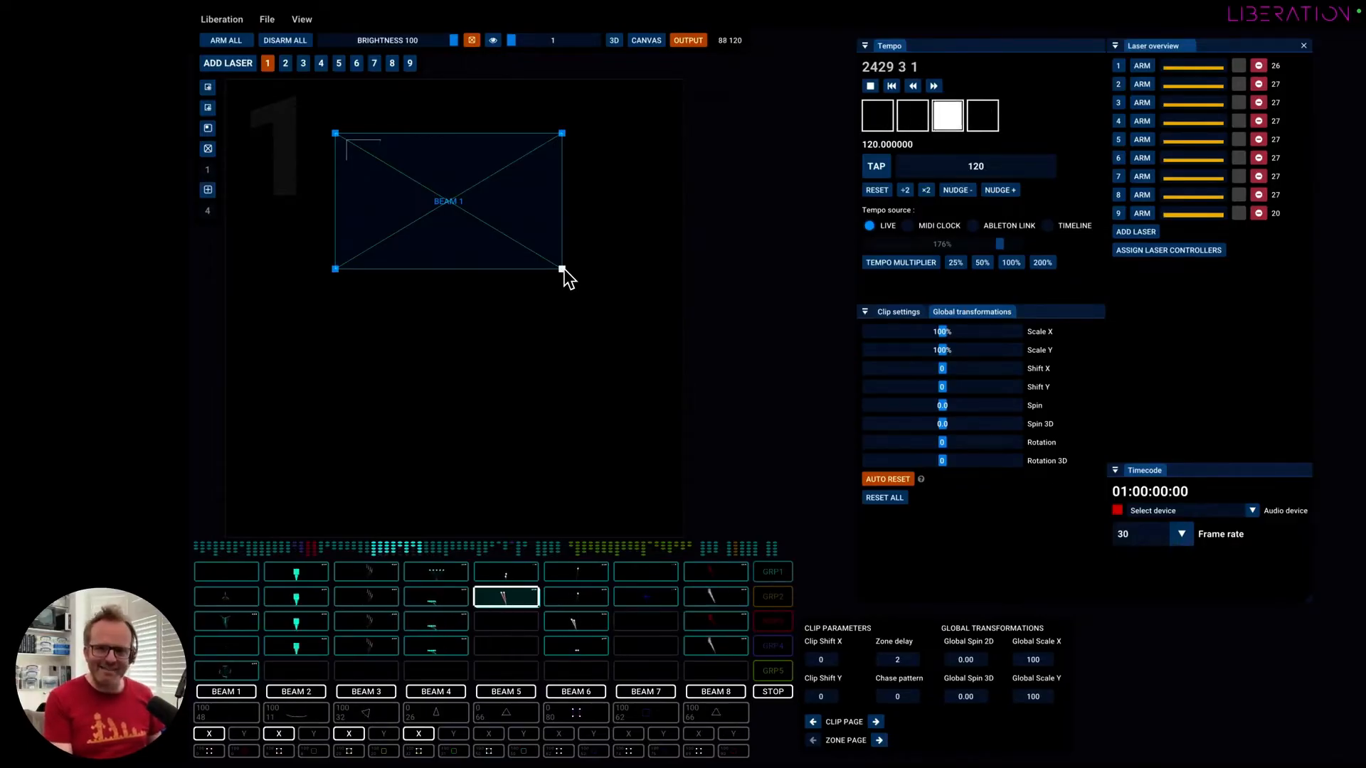
{"action": "left_click_drag", "start_coordinate": [565, 269], "coordinate": [596, 291]}
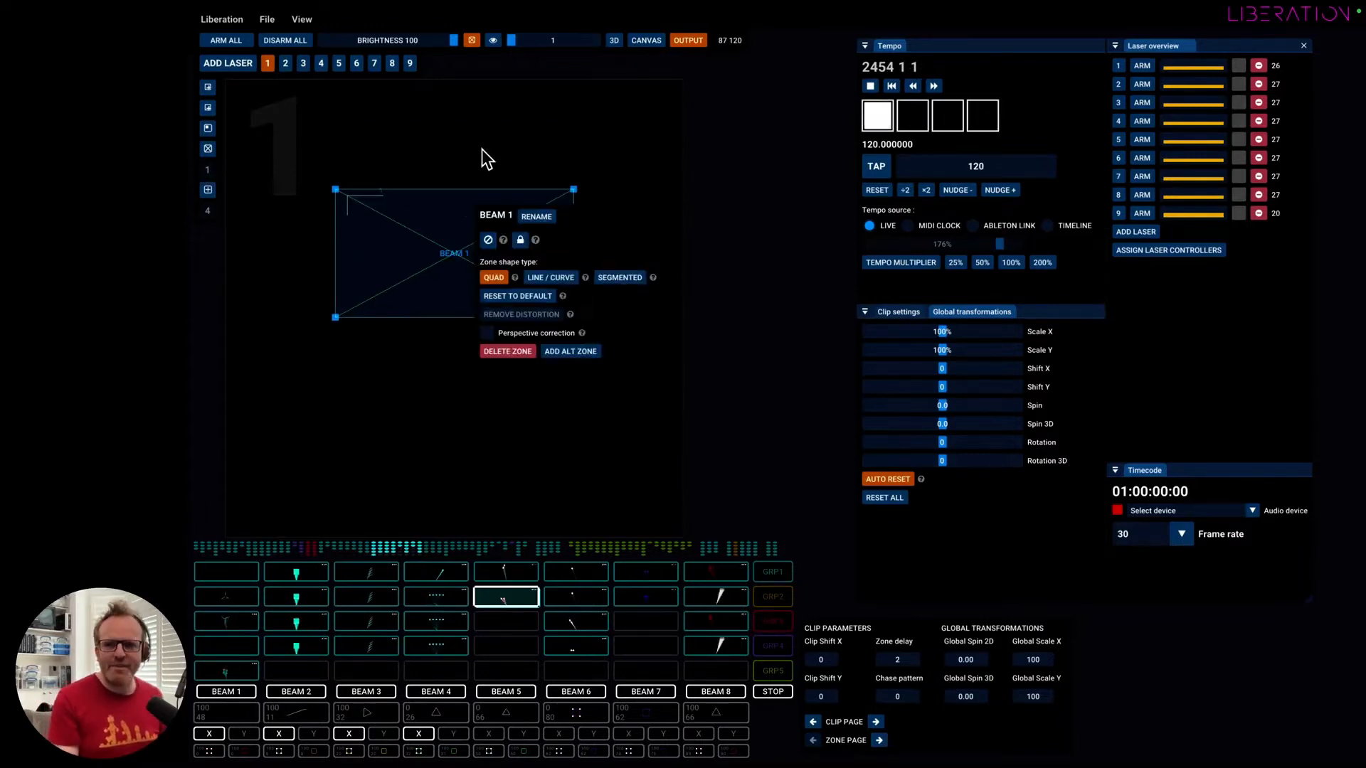
{"action": "left_click", "coordinate": [481, 149]}
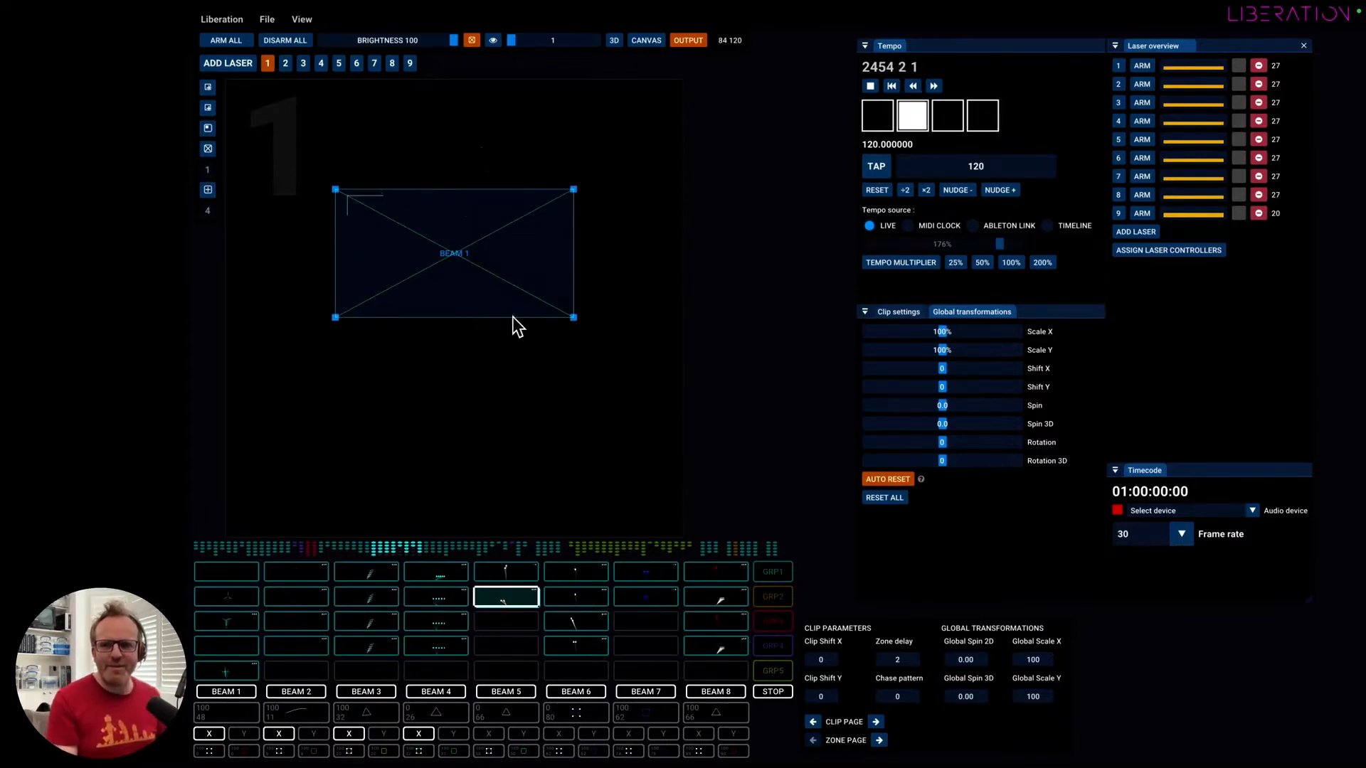
Distort the Beam 1 zone by pulling its lower-right, upper-right and upper-left corners out of square.
{"action": "right_click", "coordinate": [495, 226]}
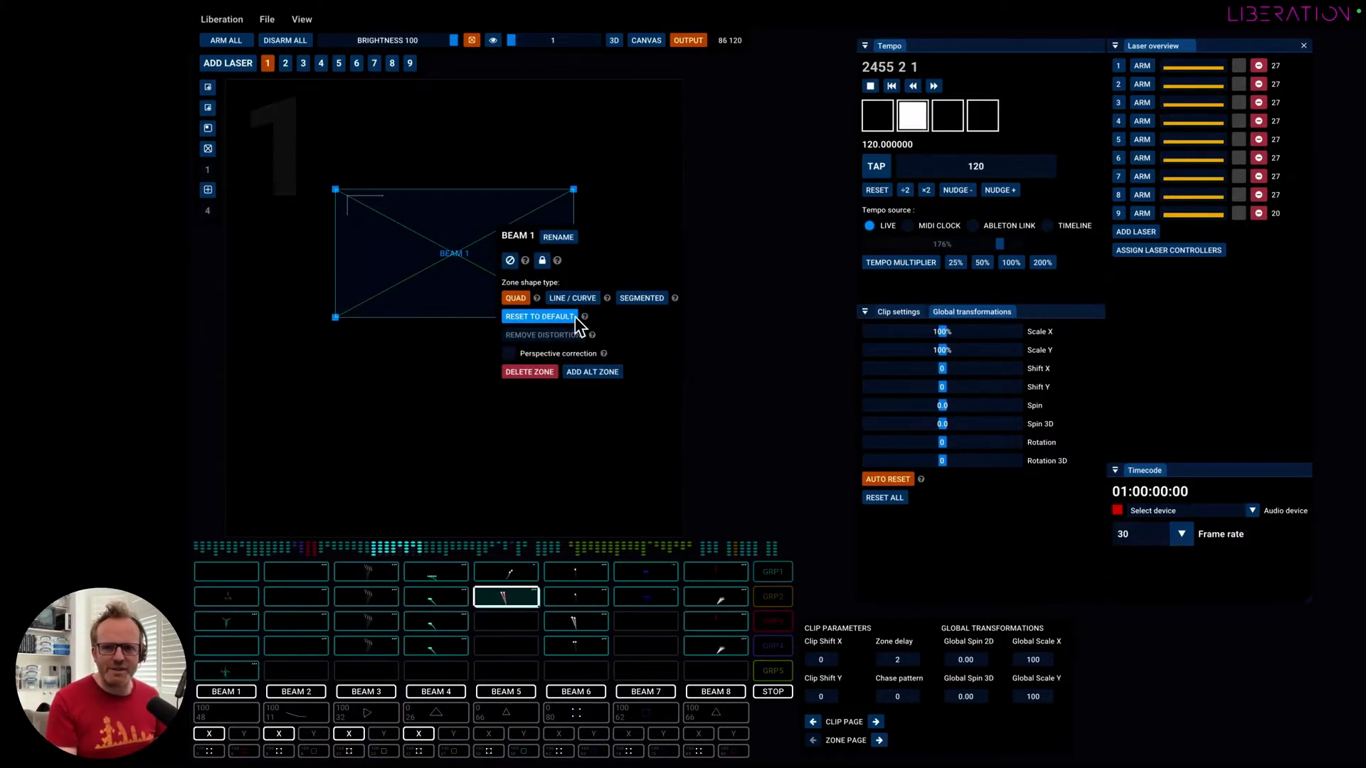
{"action": "left_click", "coordinate": [437, 264]}
{"action": "left_click_drag", "start_coordinate": [571, 322], "coordinate": [618, 383]}
{"action": "left_click_drag", "start_coordinate": [574, 193], "coordinate": [649, 268]}
{"action": "left_click_drag", "start_coordinate": [335, 189], "coordinate": [446, 229]}
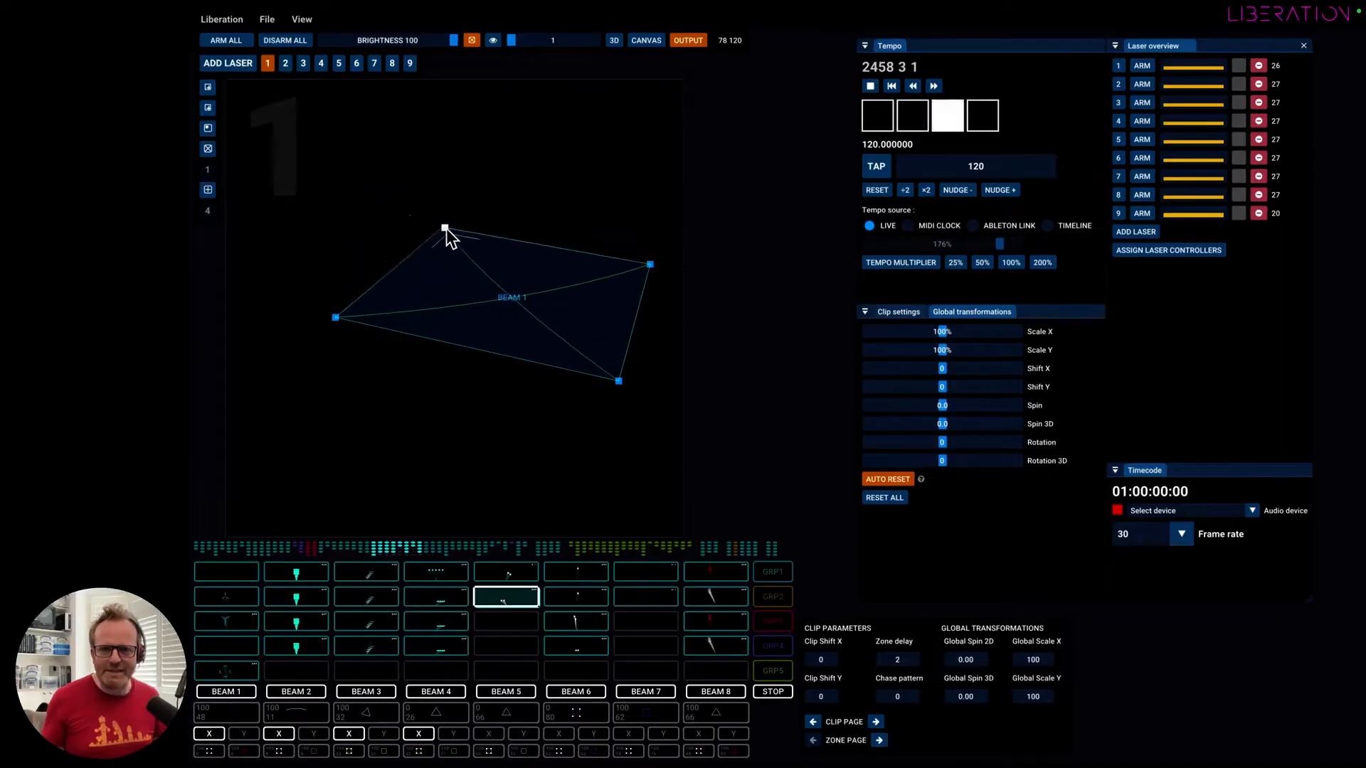
Remove the distortion from the Beam 1 zone and reset its shape to default.
{"action": "right_click", "coordinate": [528, 279]}
{"action": "left_click", "coordinate": [576, 383]}
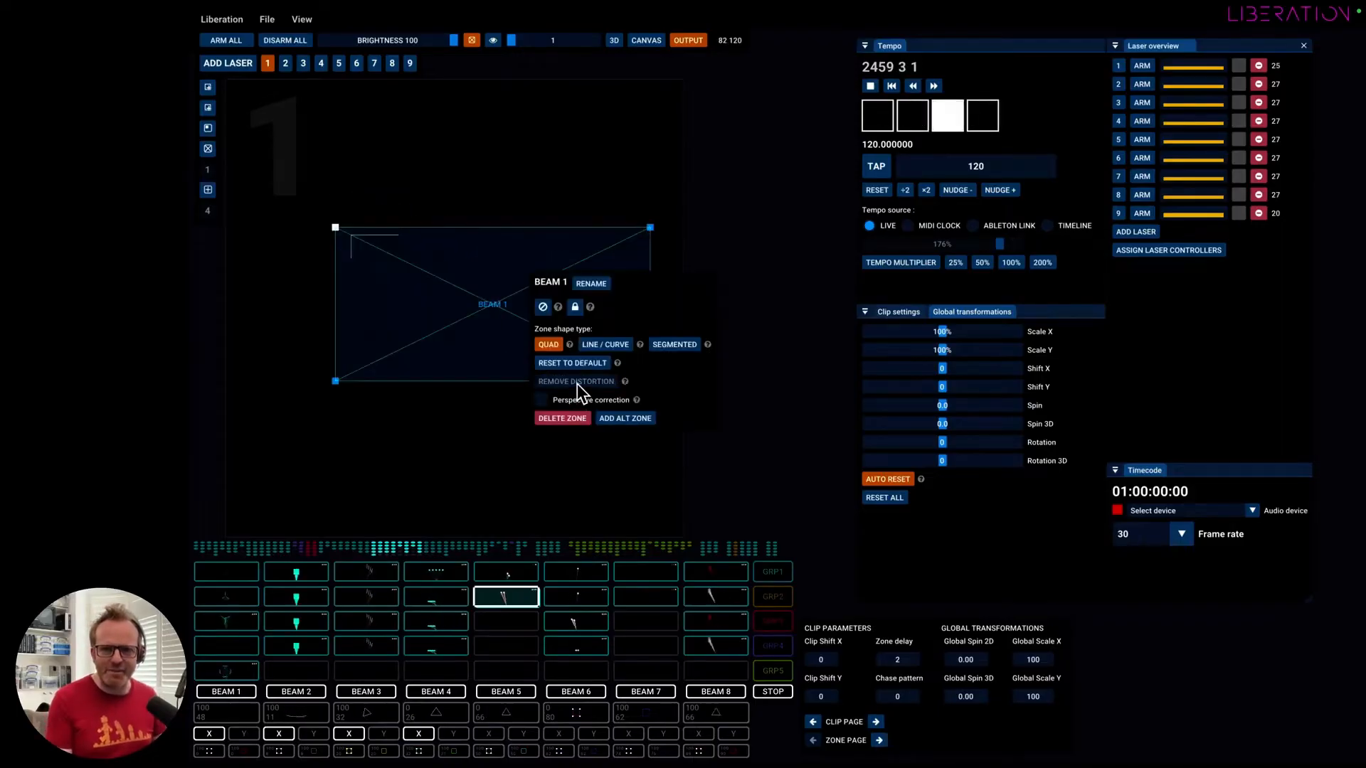
{"action": "left_click", "coordinate": [458, 316]}
{"action": "right_click", "coordinate": [472, 280]}
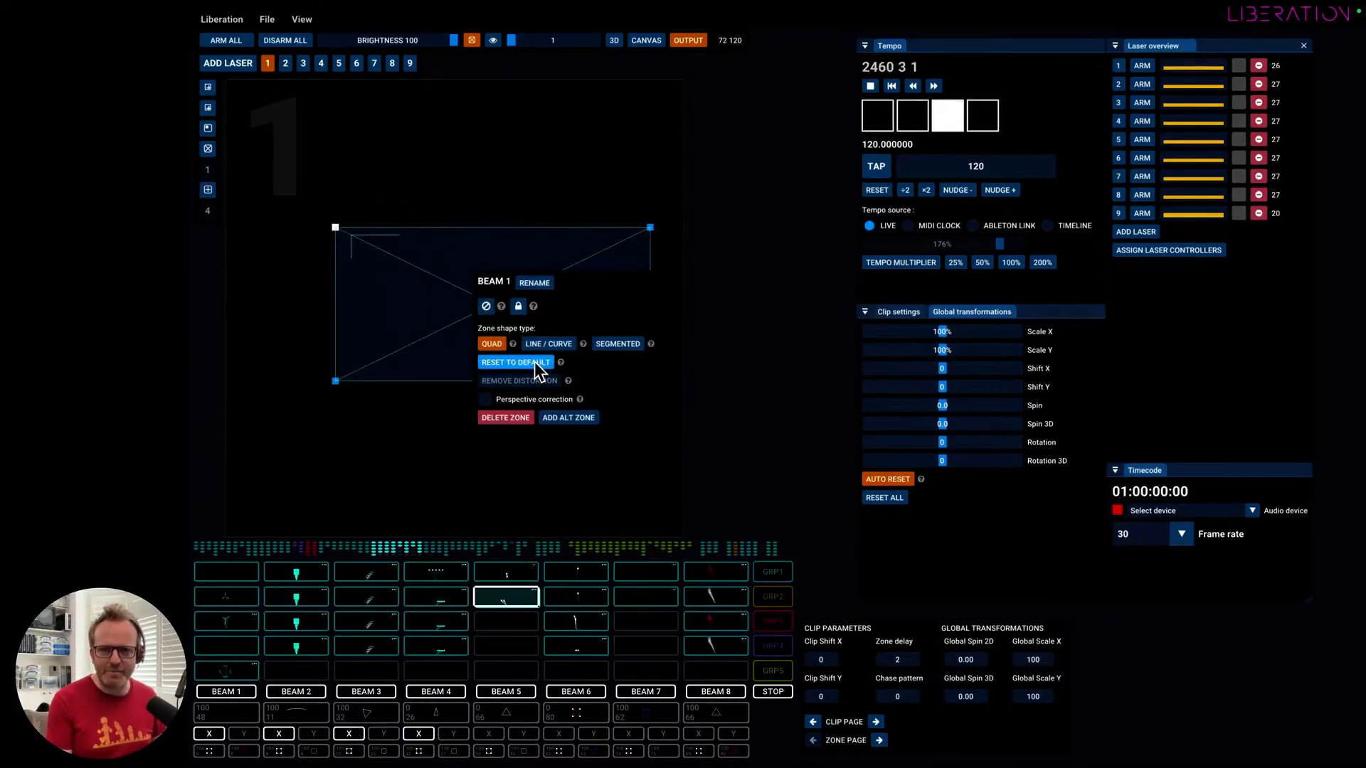
{"action": "left_click", "coordinate": [532, 362]}
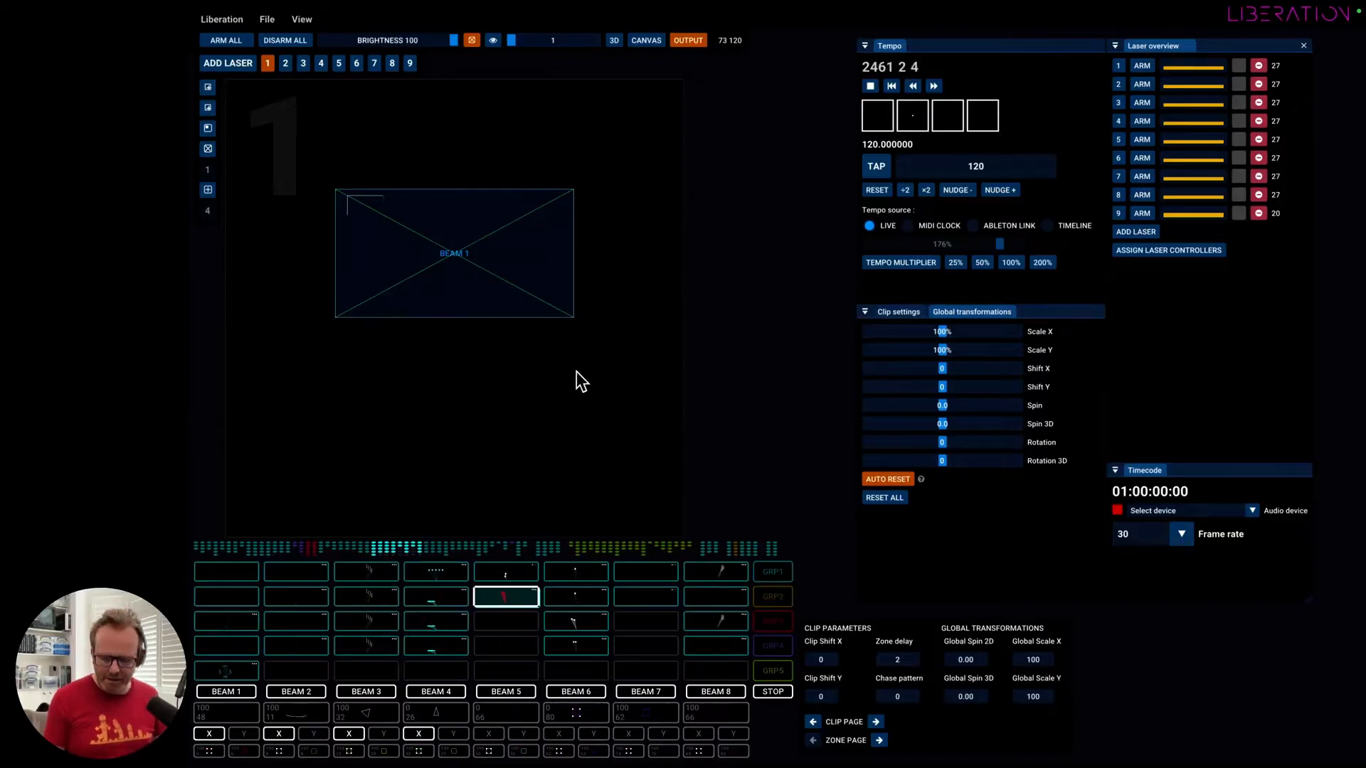
Cycle through the views, return to the 3D view and turn off the laser test pattern.
{"action": "key", "text": "Tab"}
{"action": "key", "text": "Tab"}
{"action": "key", "text": "Tab"}
{"action": "key", "text": "Tab"}
{"action": "key", "text": "shift+Tab"}
{"action": "key", "text": "shift+Tab"}
{"action": "key", "text": "shift+Tab"}
{"action": "key", "text": "shift+Tab"}
{"action": "key", "text": "shift+Tab"}
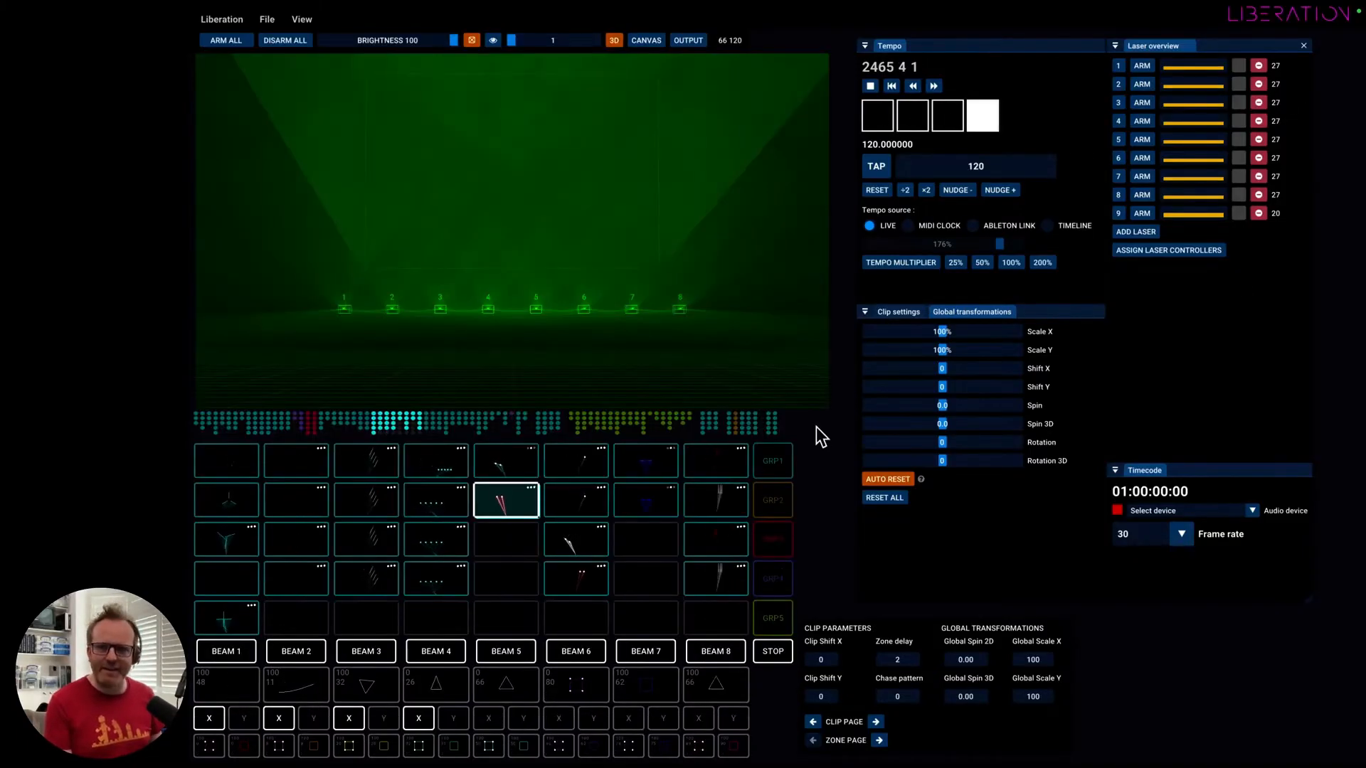
{"action": "left_click", "coordinate": [471, 40]}
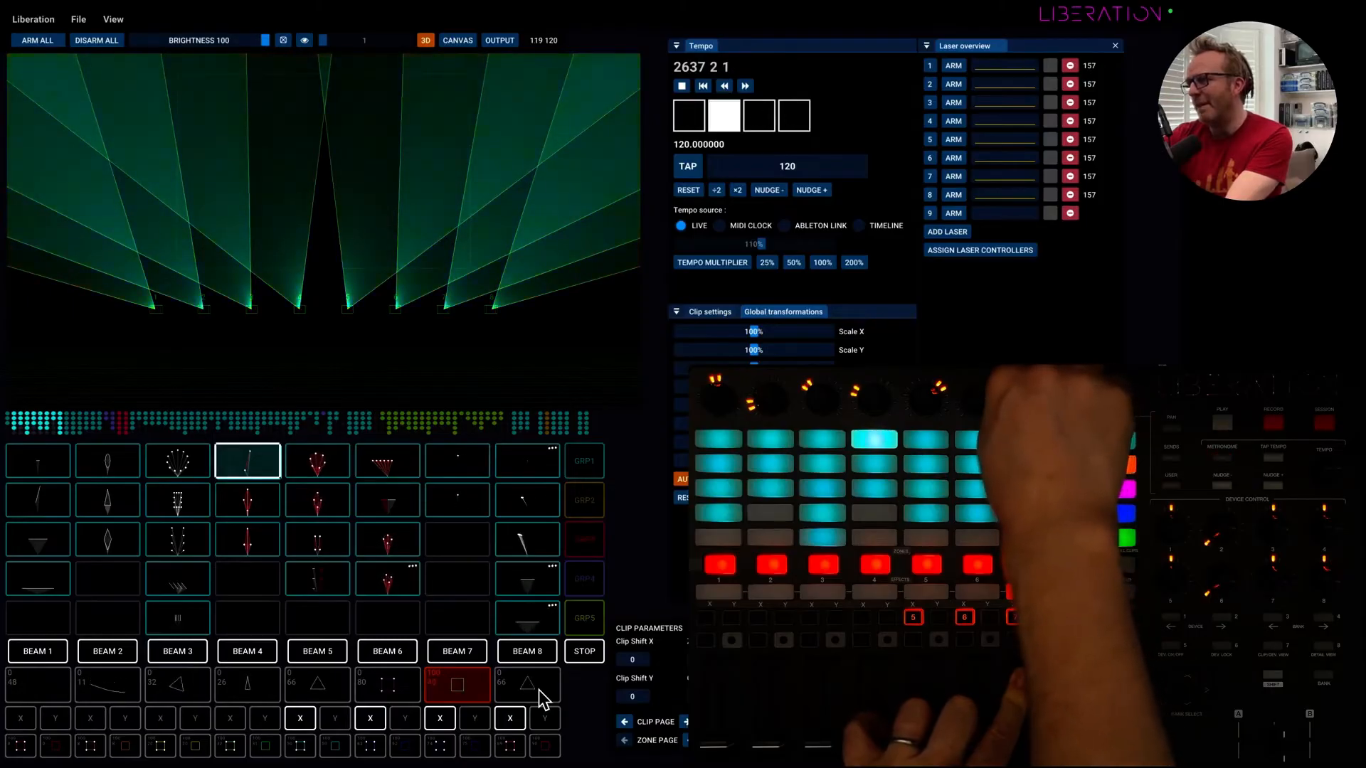
Set Parameter 1 of effect 7 to 14% in its effect settings.
{"action": "right_click", "coordinate": [455, 685]}
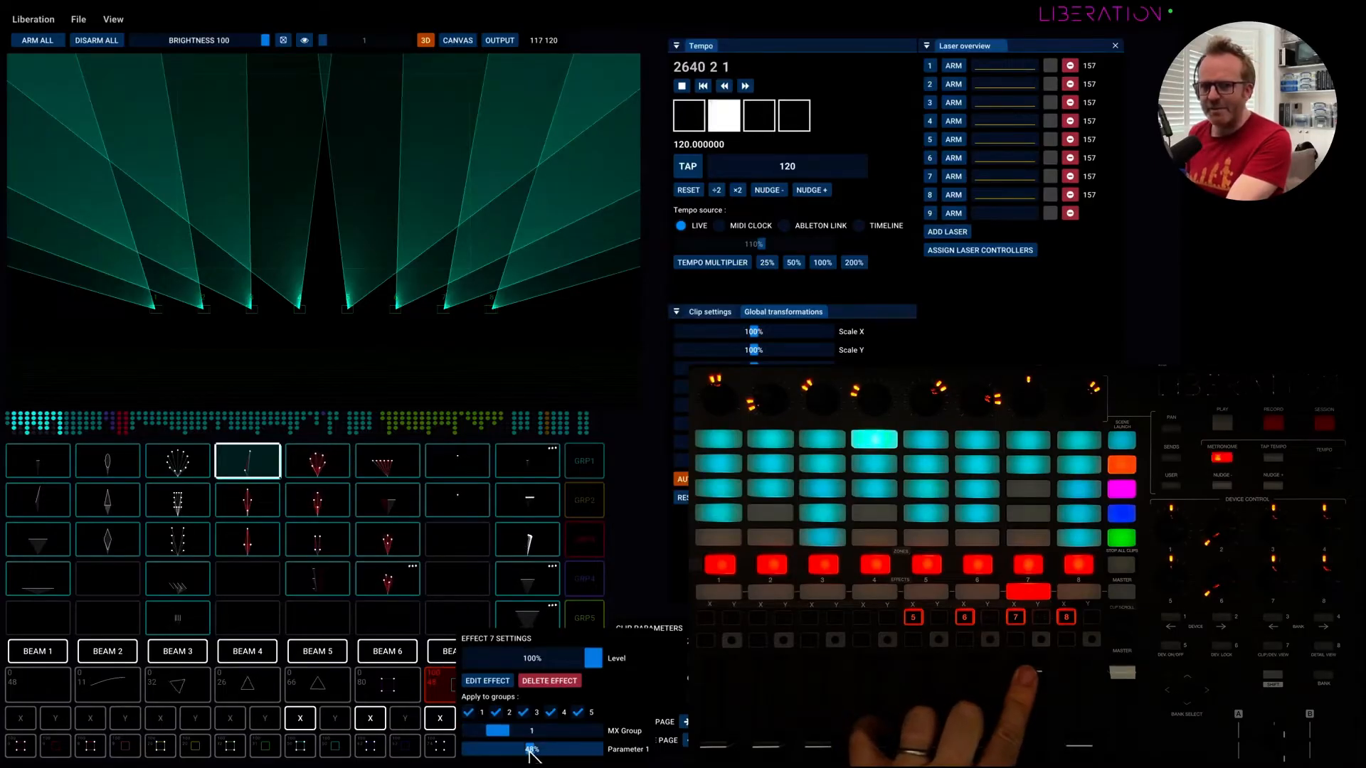
{"action": "mouse_move", "coordinate": [491, 752]}
{"action": "left_mouse_down"}
{"action": "mouse_move", "coordinate": [583, 753]}
{"action": "mouse_move", "coordinate": [502, 749]}
{"action": "left_mouse_up"}
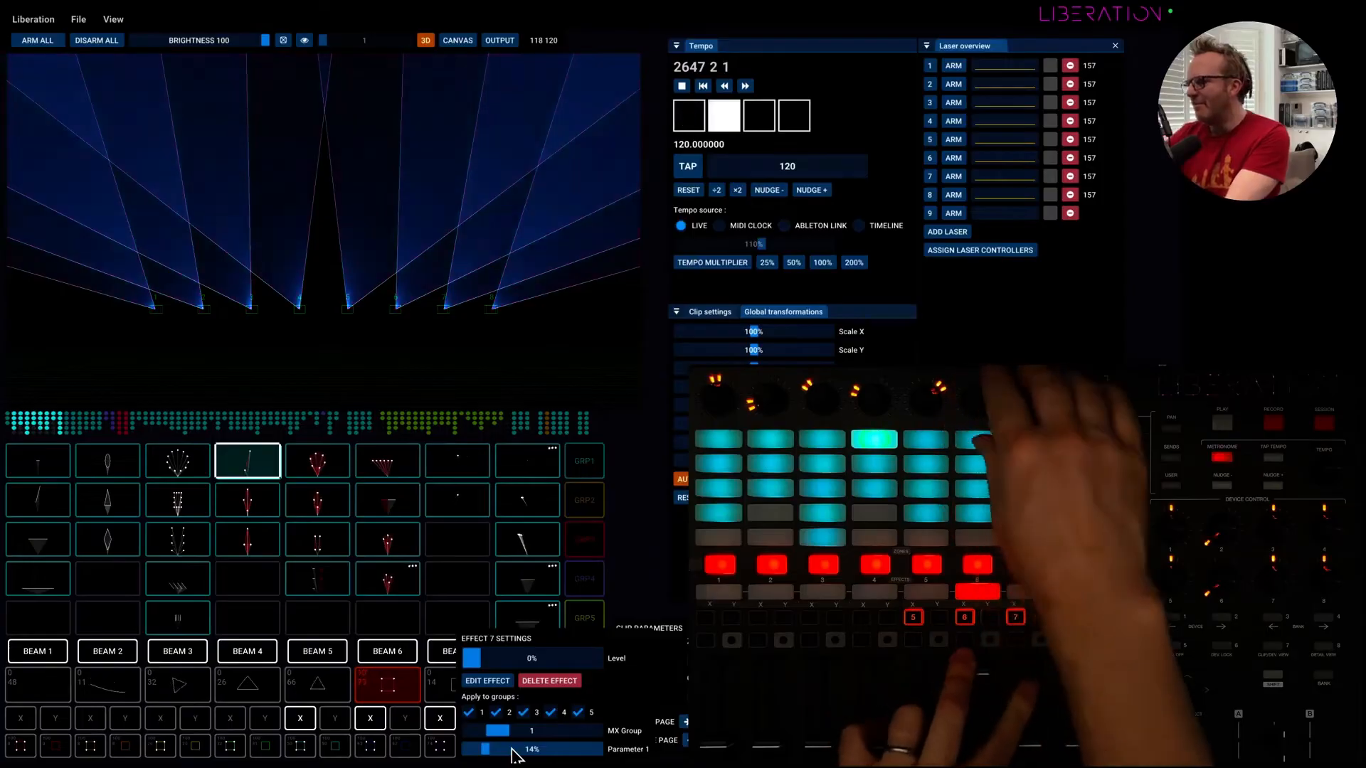
{"action": "left_click", "coordinate": [643, 567]}
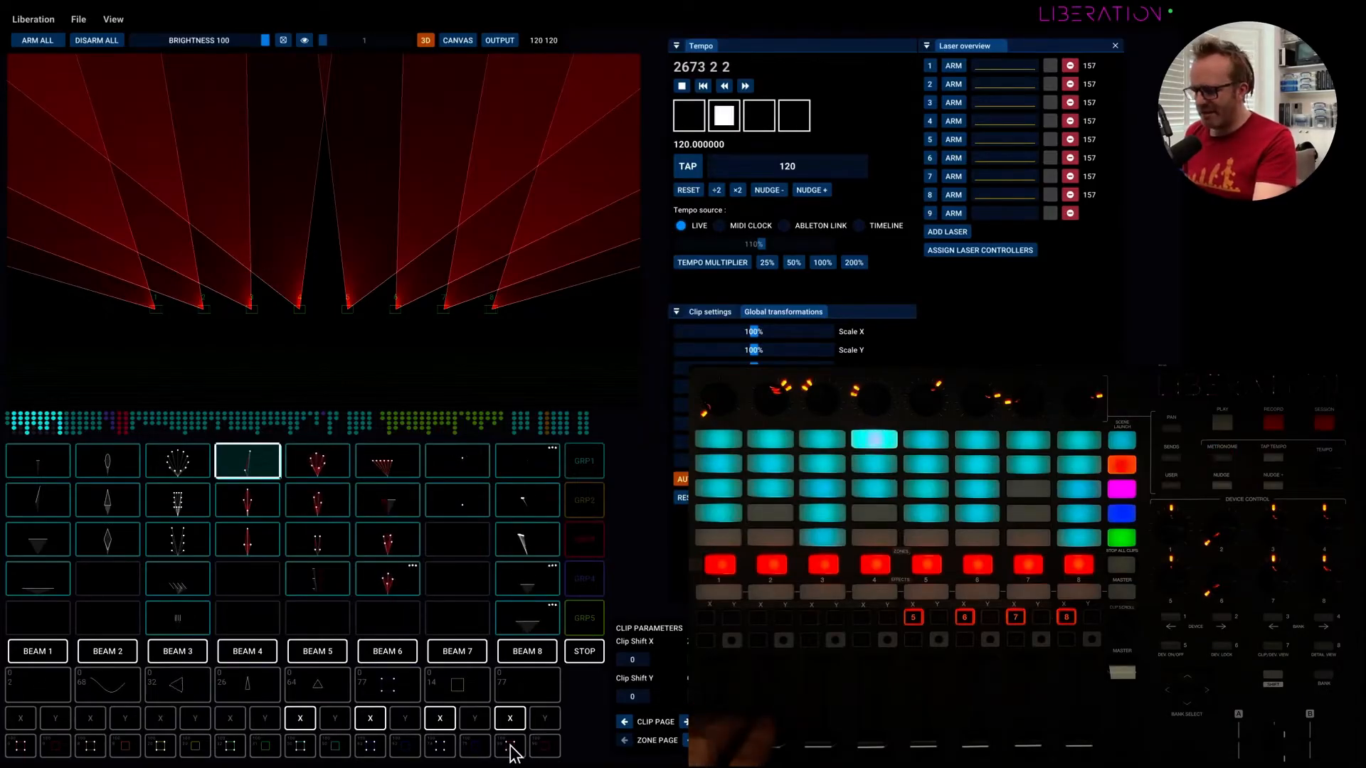
Launch the top clip in the seventh column and turn off the X assignments of effects 1 to 4.
{"action": "left_click", "coordinate": [65, 741]}
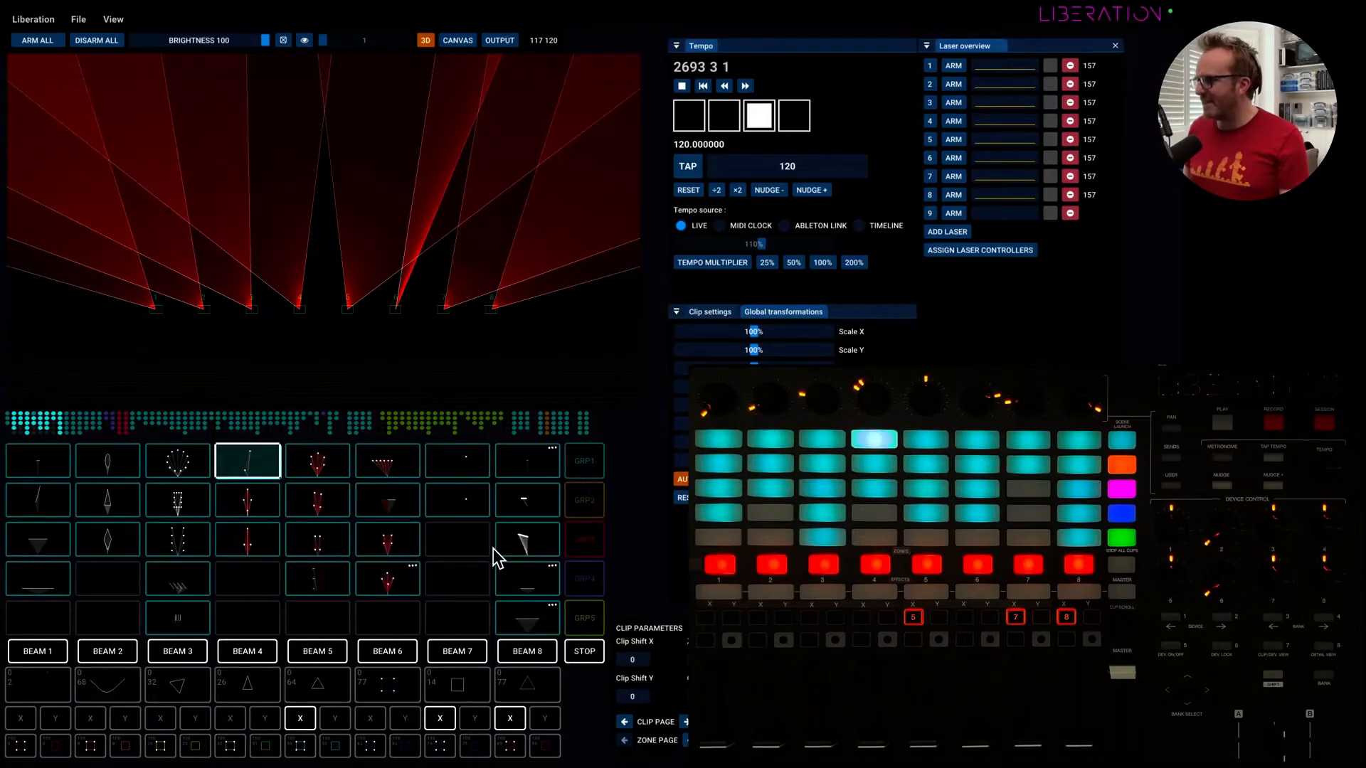
{"action": "left_click", "coordinate": [463, 475]}
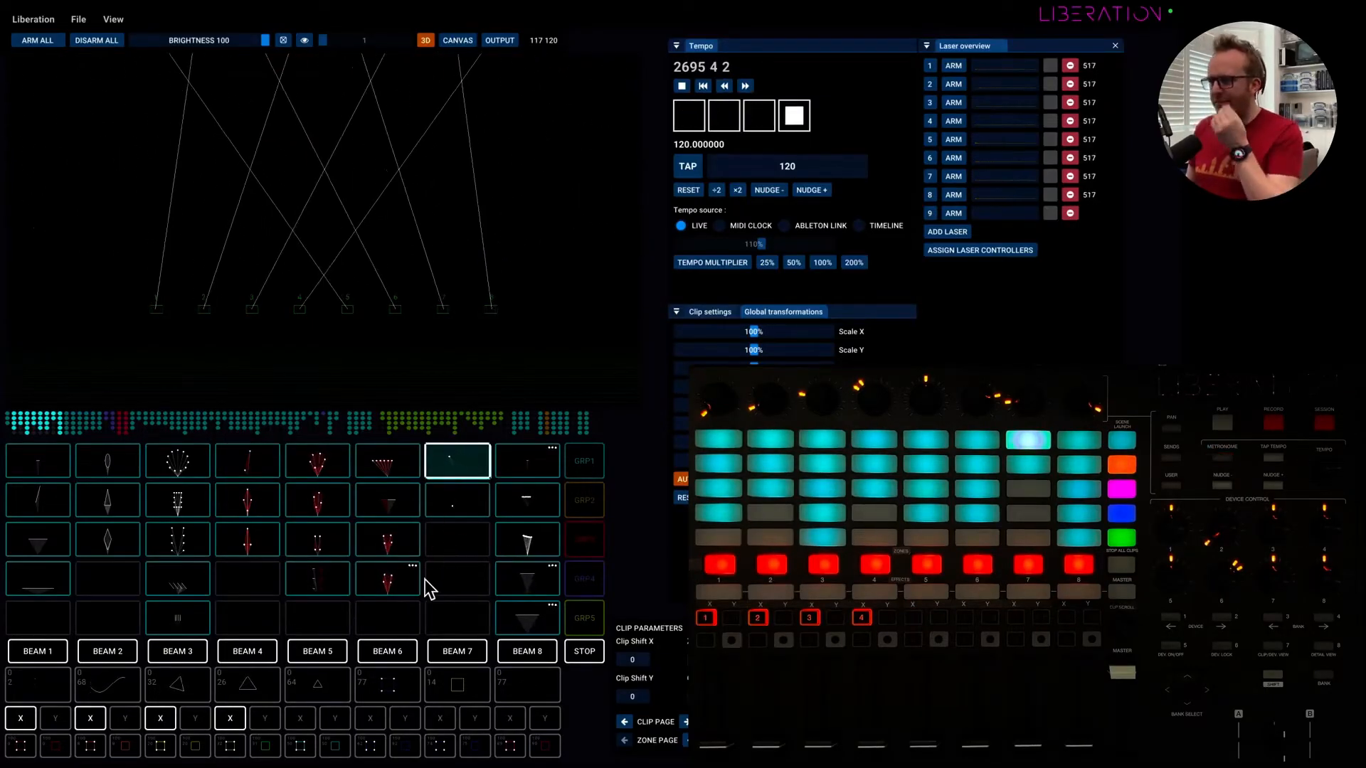
{"action": "left_click", "coordinate": [230, 718]}
{"action": "left_click", "coordinate": [160, 718]}
{"action": "left_click", "coordinate": [91, 718]}
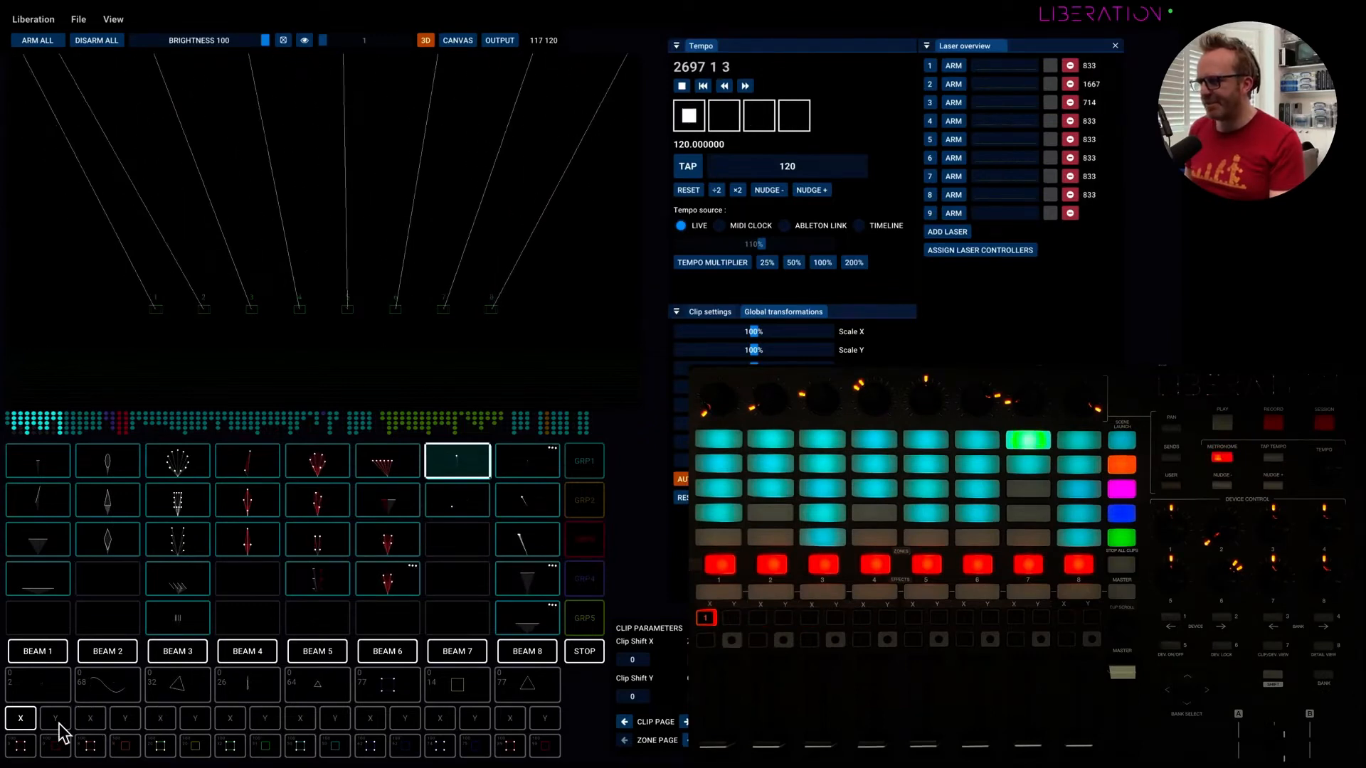
{"action": "left_click", "coordinate": [20, 718]}
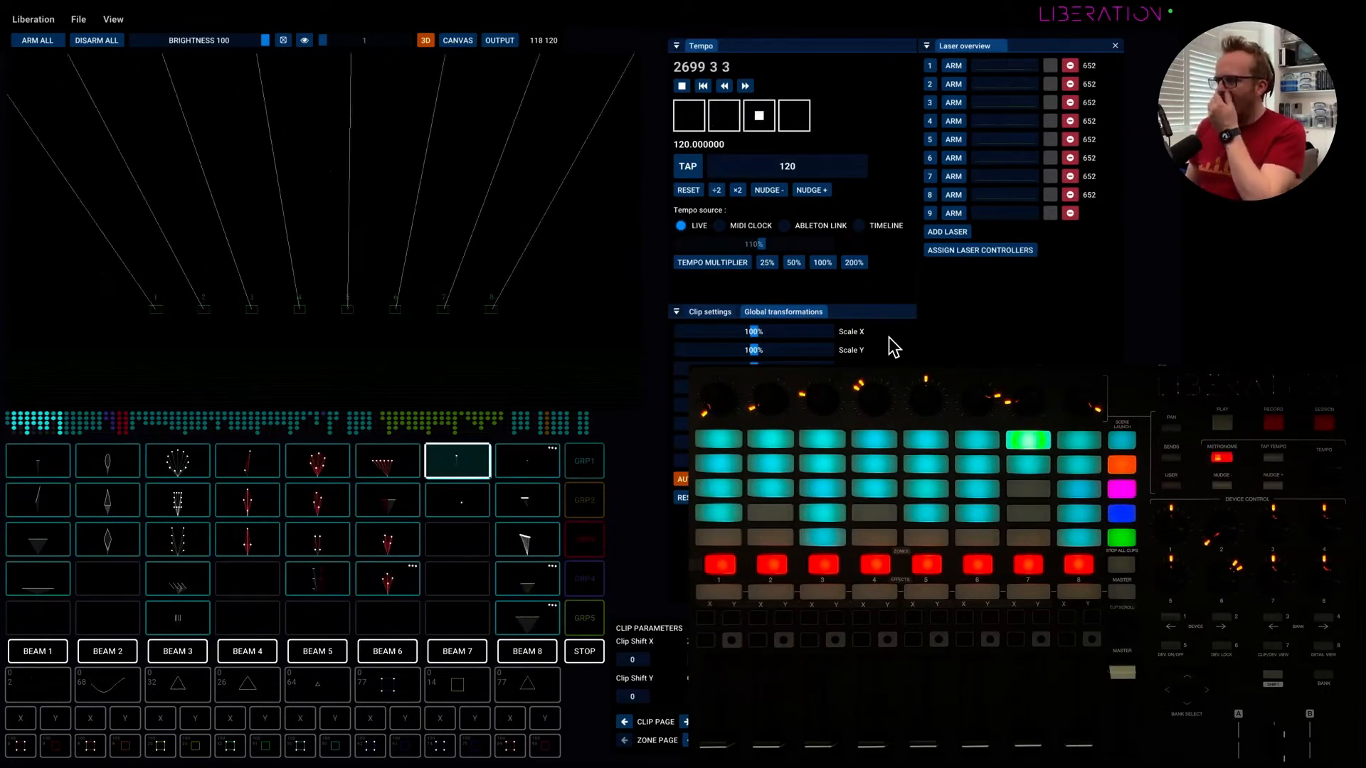
Detach the Clip settings into their own window and place it over the Tempo section.
{"action": "left_click_drag", "start_coordinate": [710, 311], "coordinate": [387, 55]}
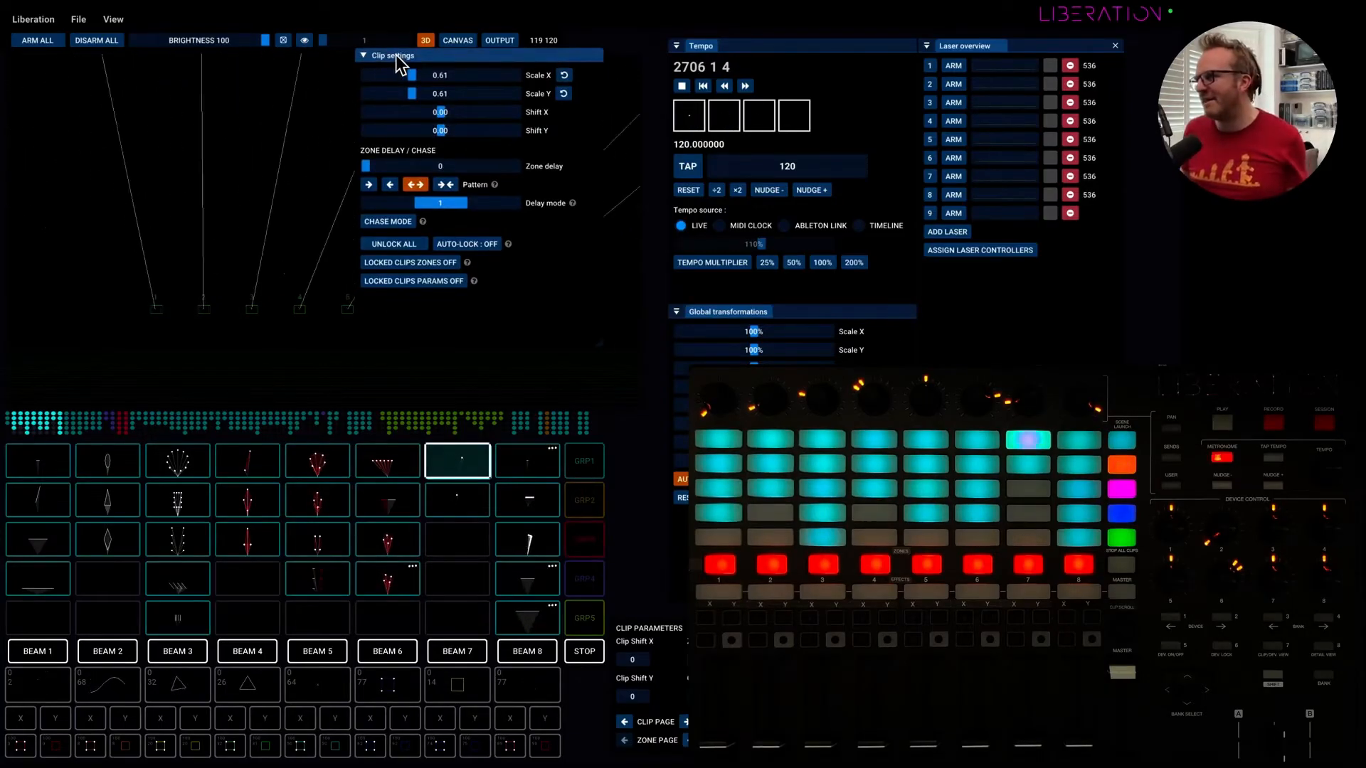
{"action": "left_click_drag", "start_coordinate": [396, 56], "coordinate": [742, 61]}
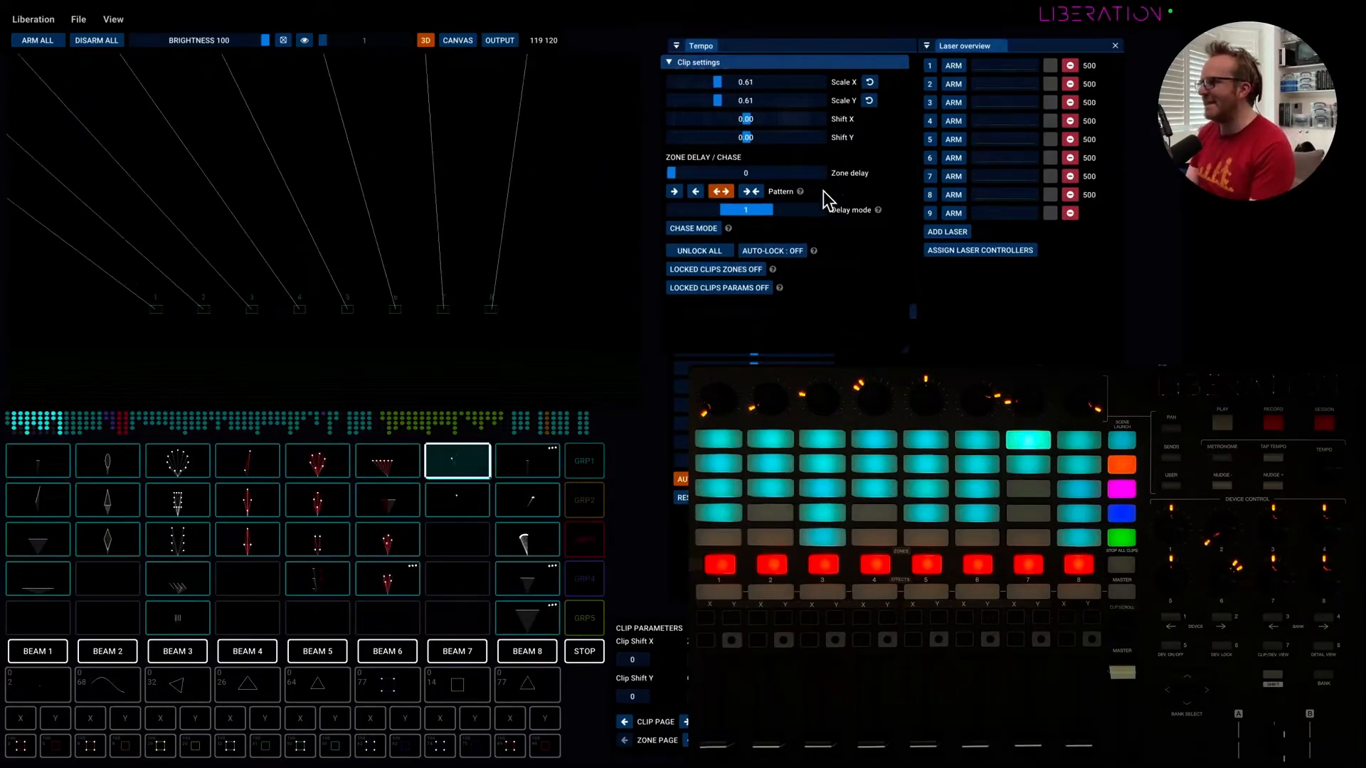
Shift the active clip by about -5.45 in X and 5.45 in Y, and reset its Scale X and Scale Y.
{"action": "left_click_drag", "start_coordinate": [713, 91], "coordinate": [748, 141]}
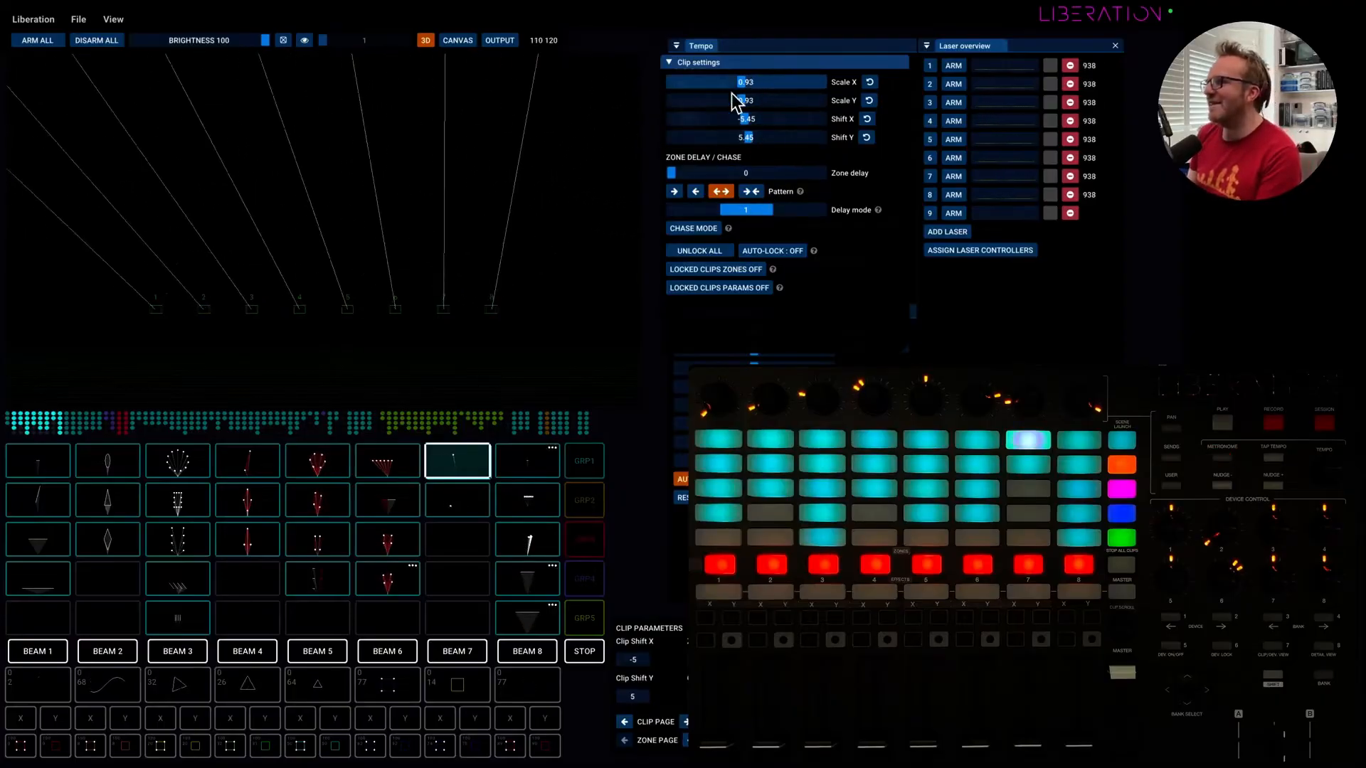
{"action": "left_click", "coordinate": [869, 82]}
{"action": "left_click", "coordinate": [869, 100]}
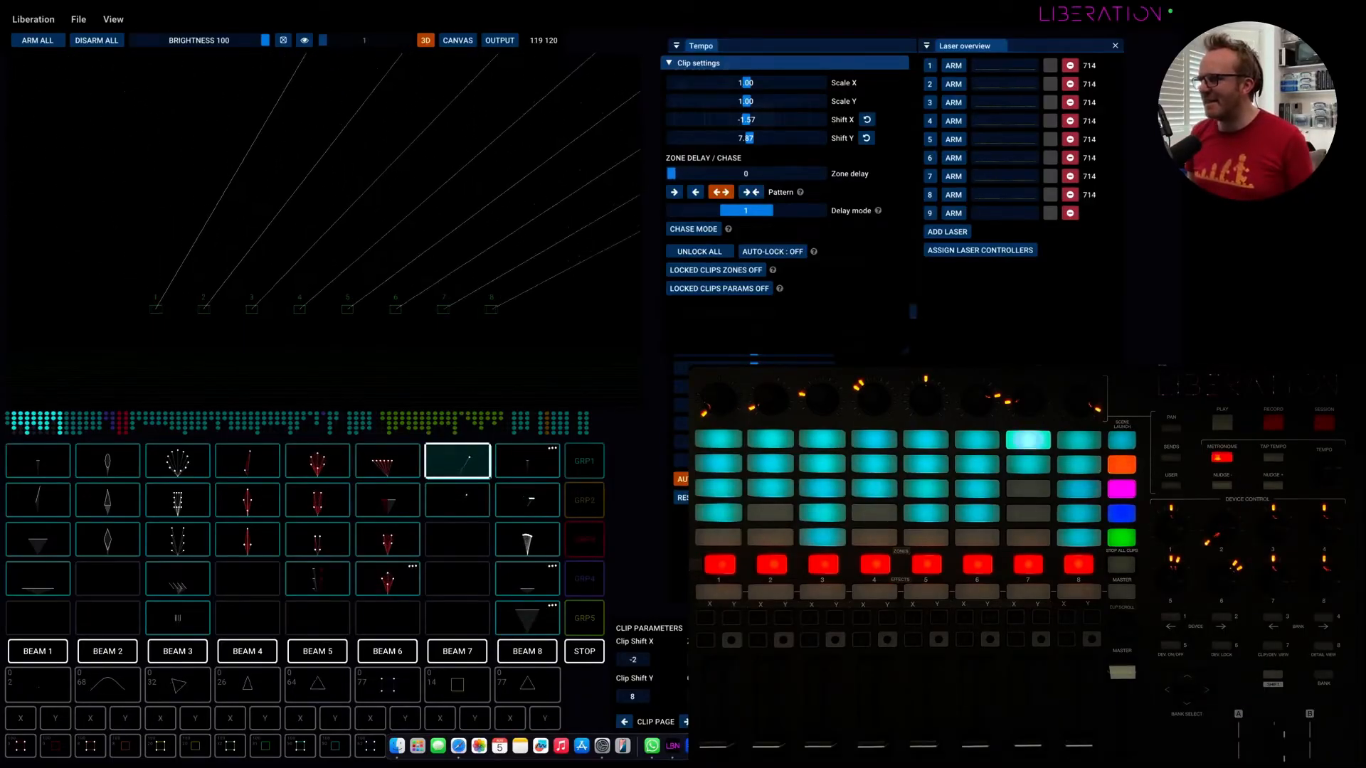
Launch the top clip in the third column, enable its chase mode and choose the single right-arrow chase pattern.
{"action": "left_click", "coordinate": [183, 478]}
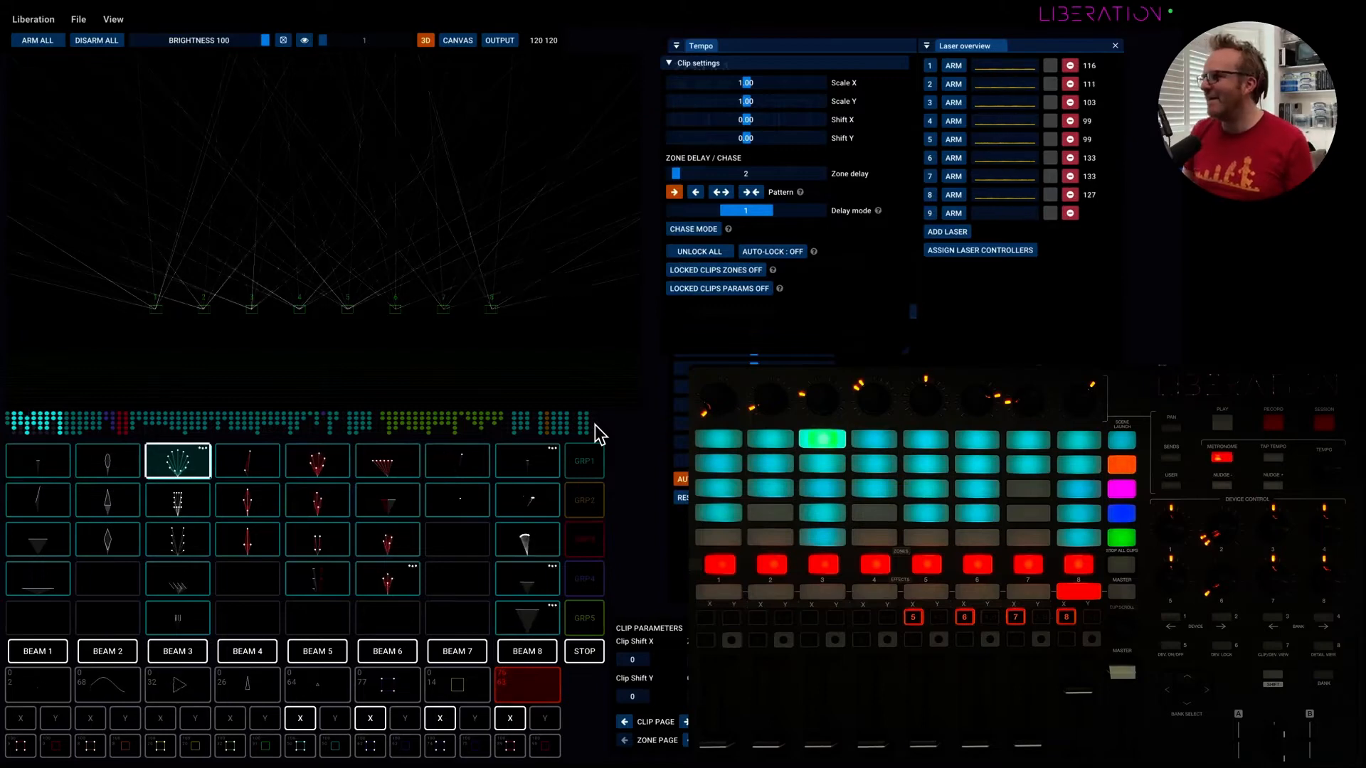
{"action": "left_click", "coordinate": [696, 193]}
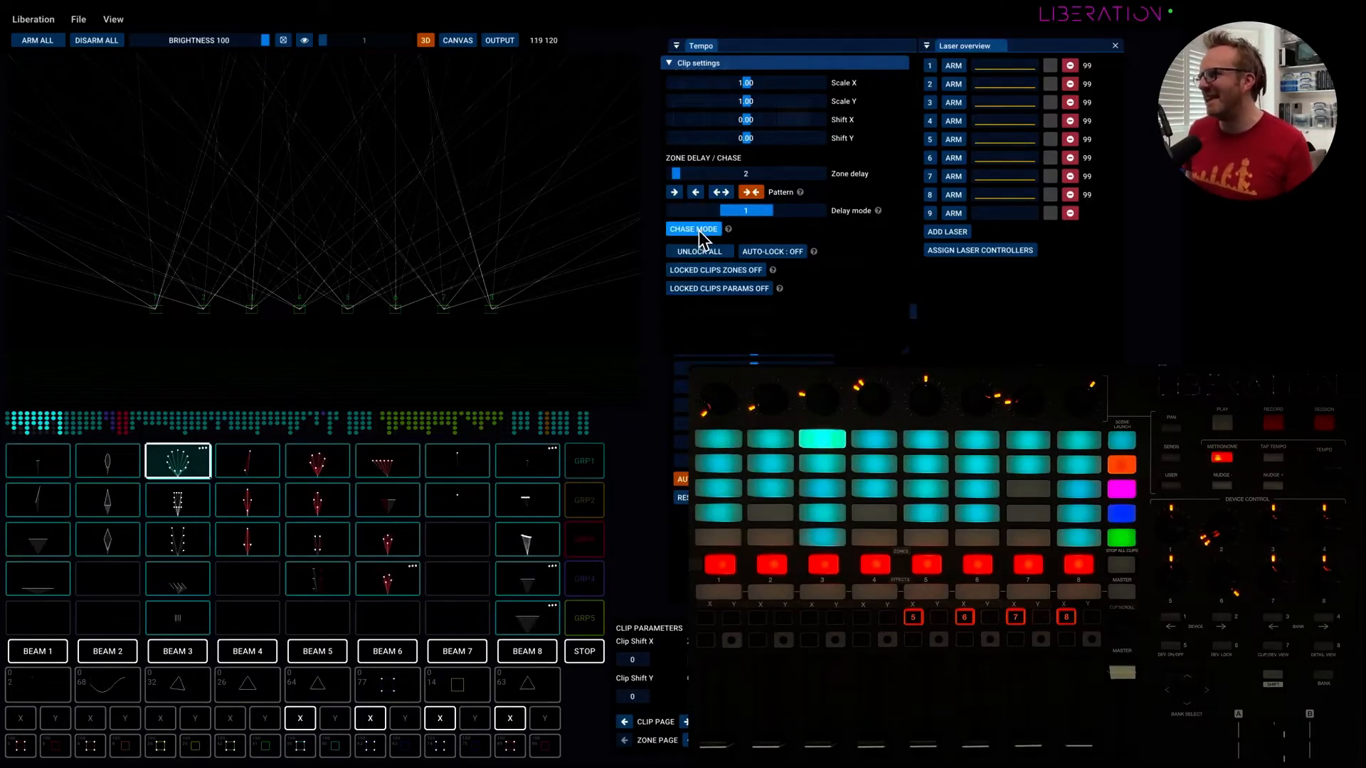
{"action": "left_click", "coordinate": [694, 229]}
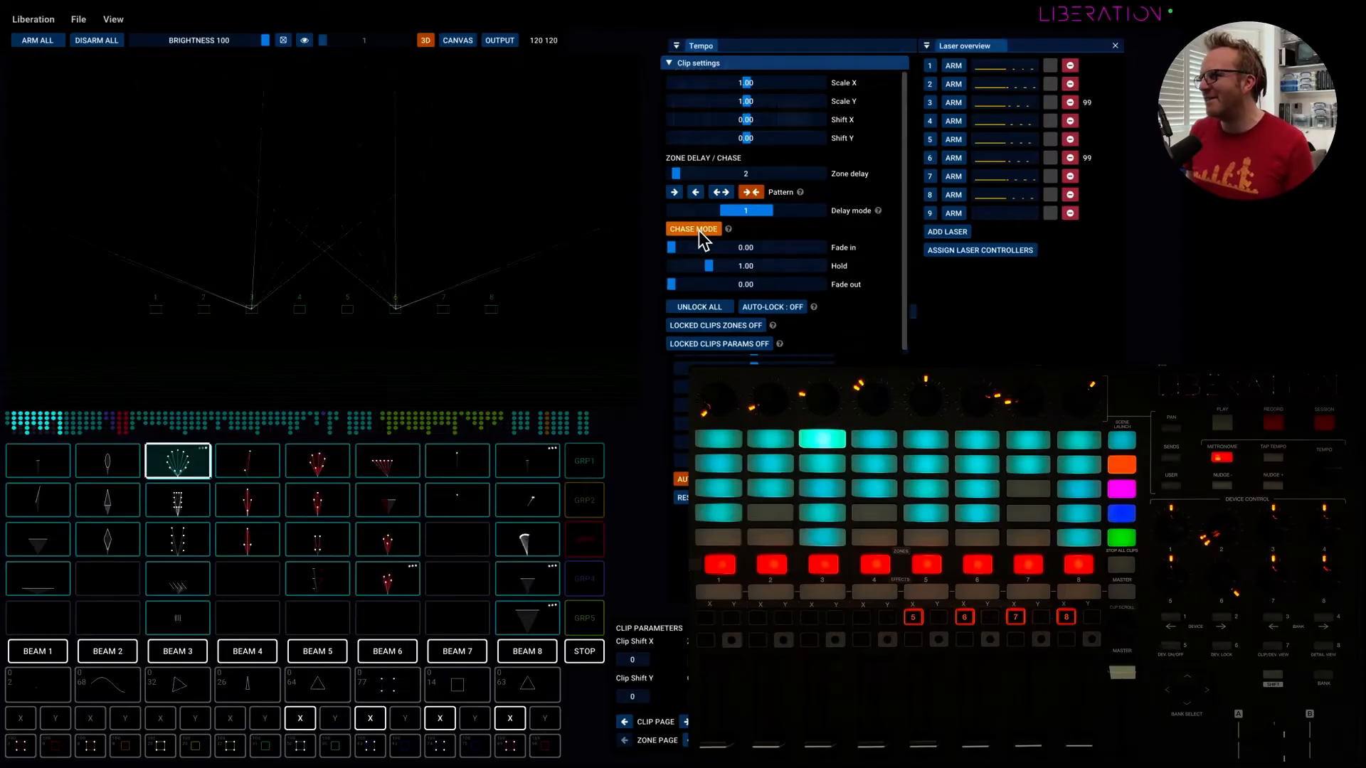
{"action": "left_click", "coordinate": [676, 192]}
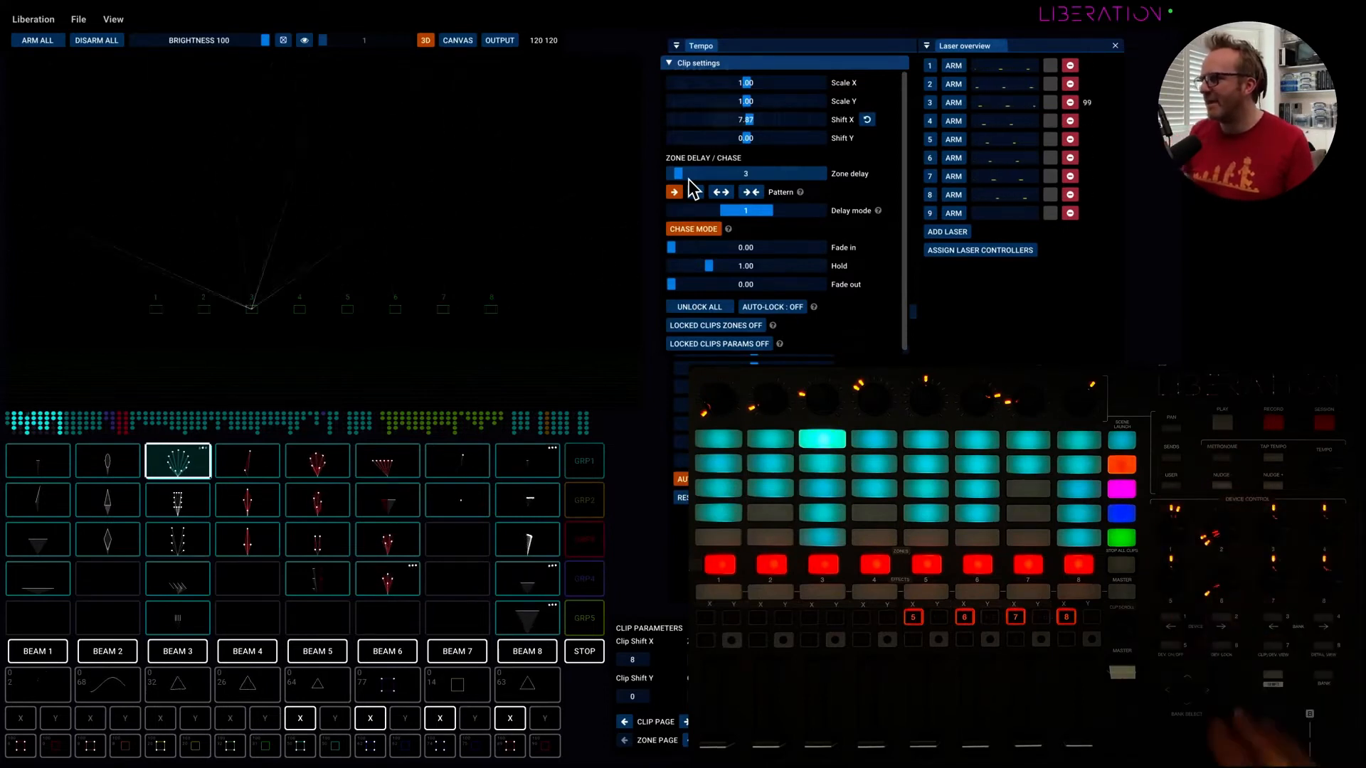
Raise the chase Fade in of the top clip in the third column.
{"action": "left_click_drag", "start_coordinate": [670, 251], "coordinate": [707, 288]}
Launch the top clip in the fourth column, enable its chase mode and set Hold to 0.85 with Fade in at 0.00.
{"action": "left_click", "coordinate": [262, 466]}
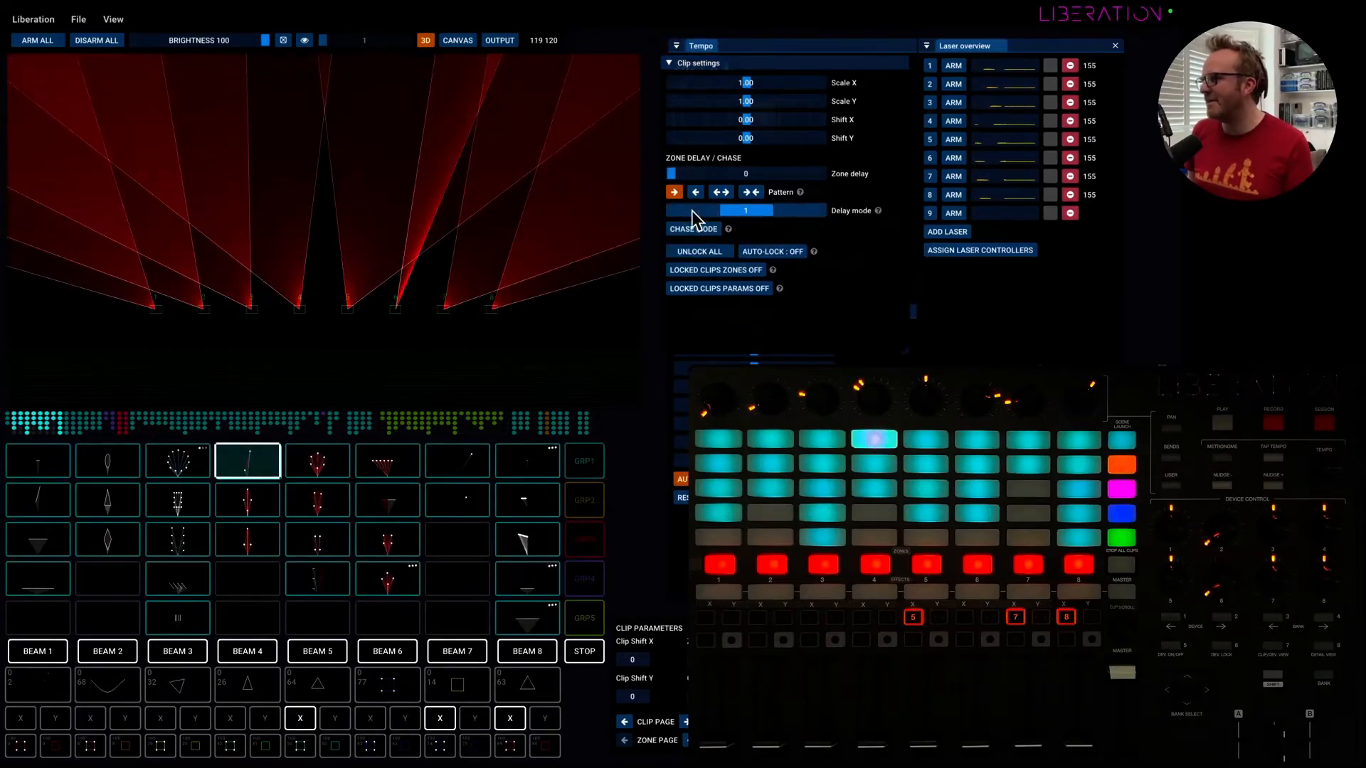
{"action": "left_click", "coordinate": [687, 229]}
{"action": "left_click_drag", "start_coordinate": [680, 249], "coordinate": [707, 255]}
{"action": "left_click_drag", "start_coordinate": [709, 266], "coordinate": [649, 288]}
{"action": "left_click_drag", "start_coordinate": [703, 248], "coordinate": [645, 244]}
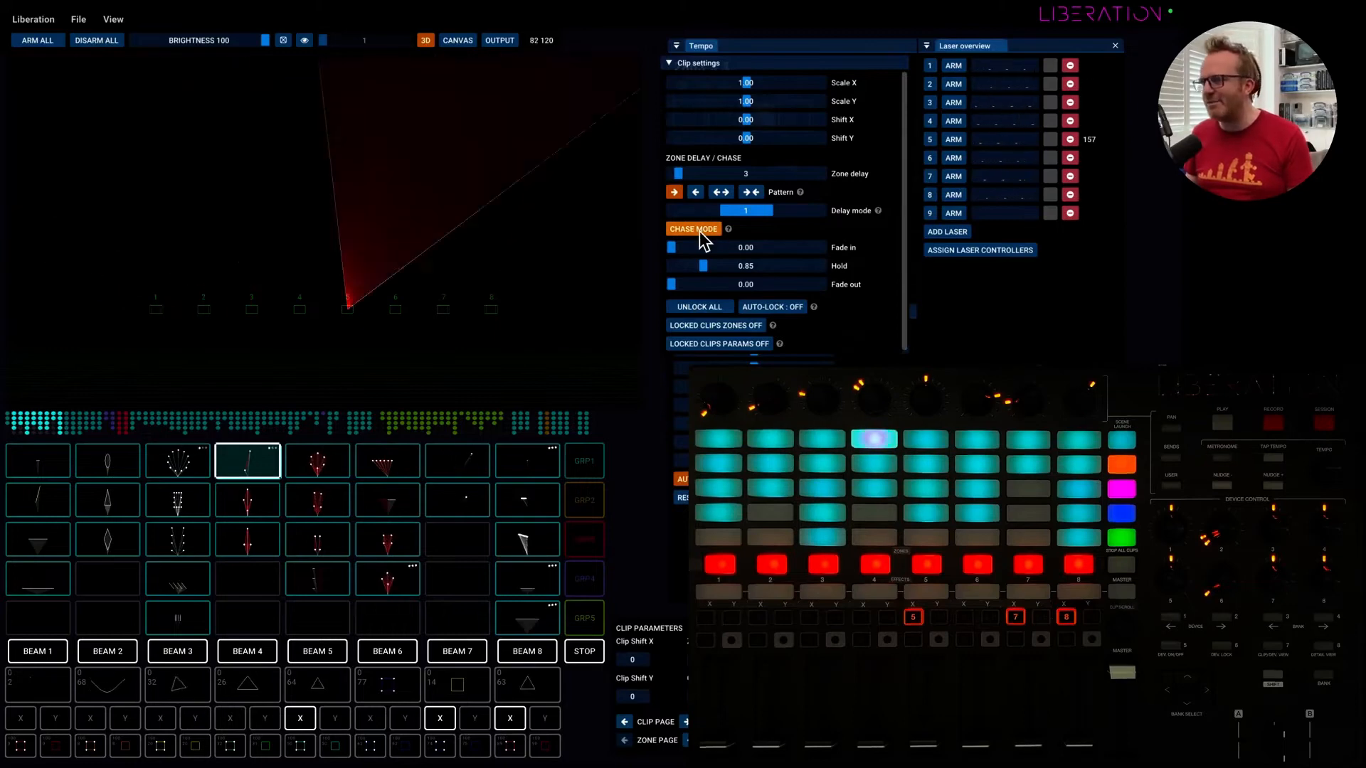
Compare the chased top clip in the fourth column with the top clip in the fifth column by launching each.
{"action": "left_click", "coordinate": [247, 464]}
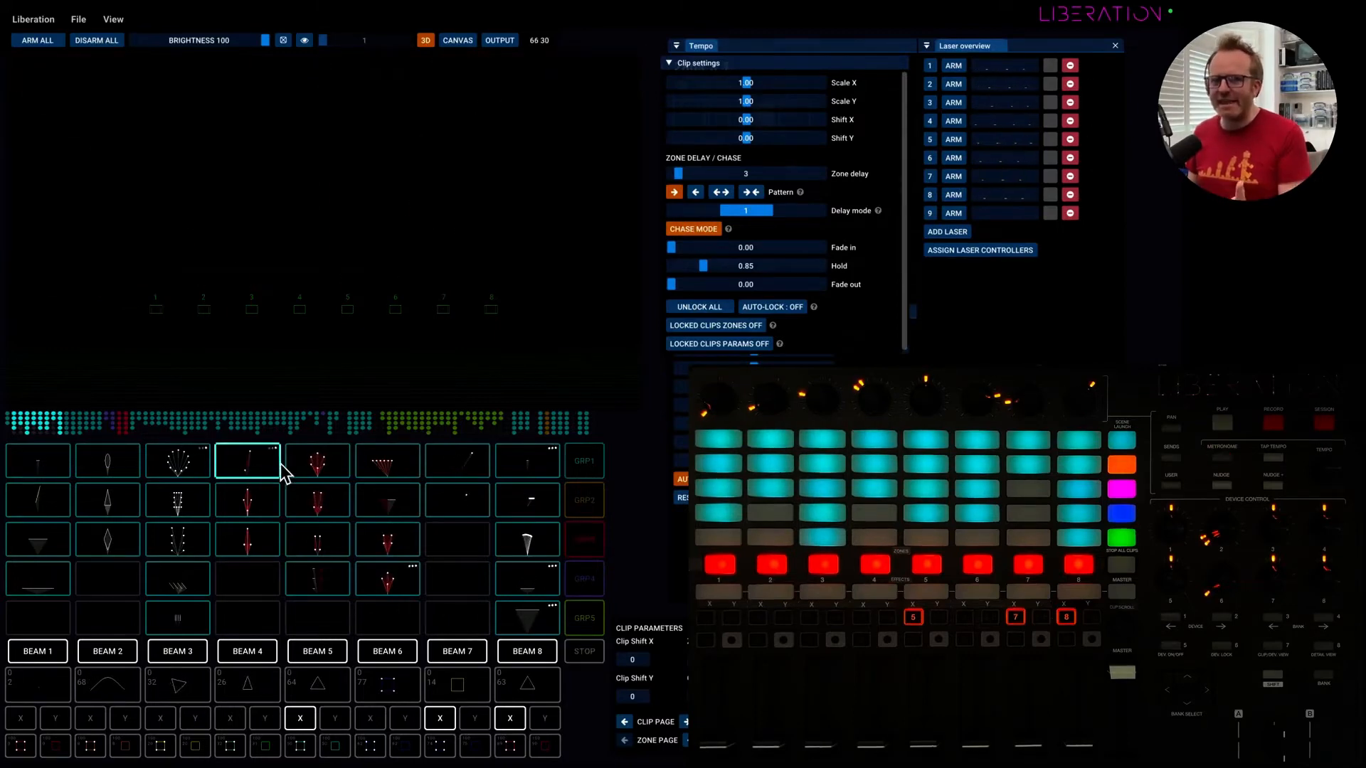
{"action": "left_click", "coordinate": [301, 465]}
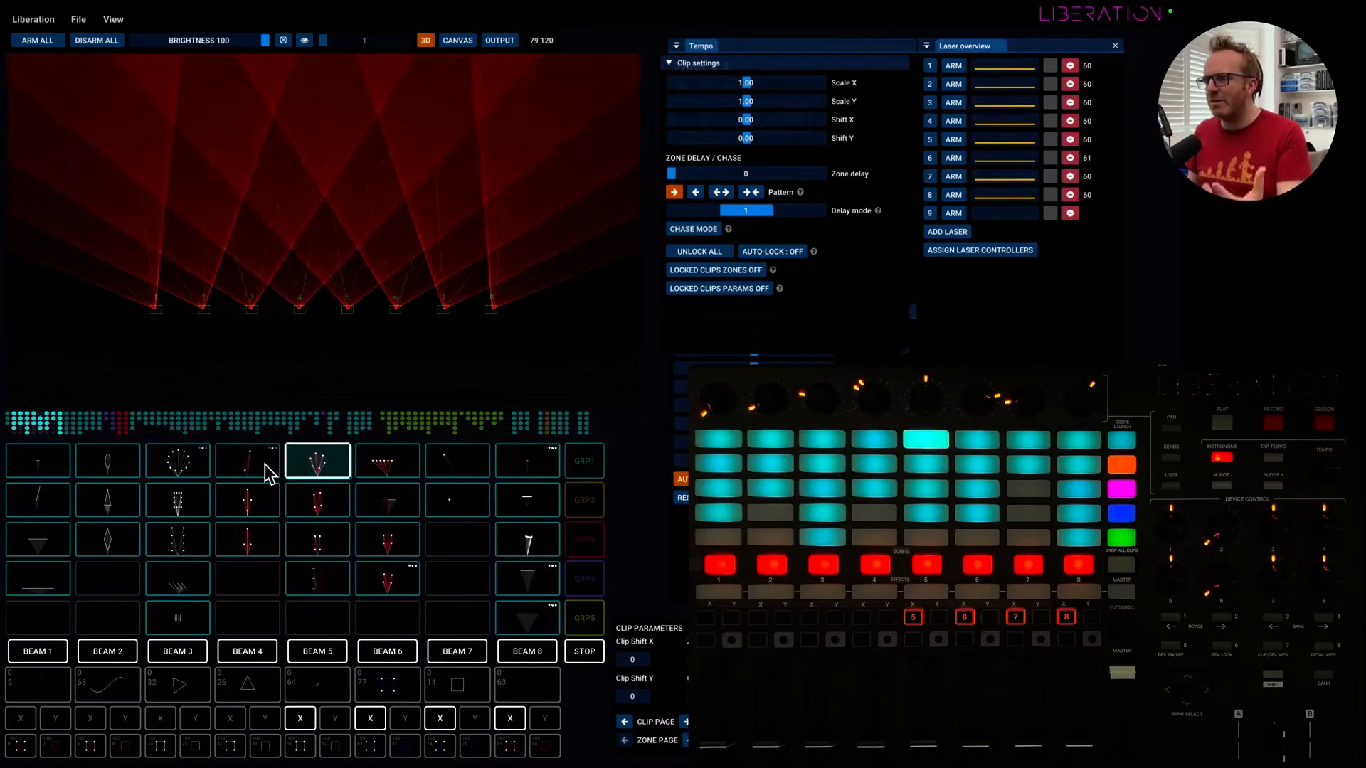
{"action": "left_click", "coordinate": [249, 464]}
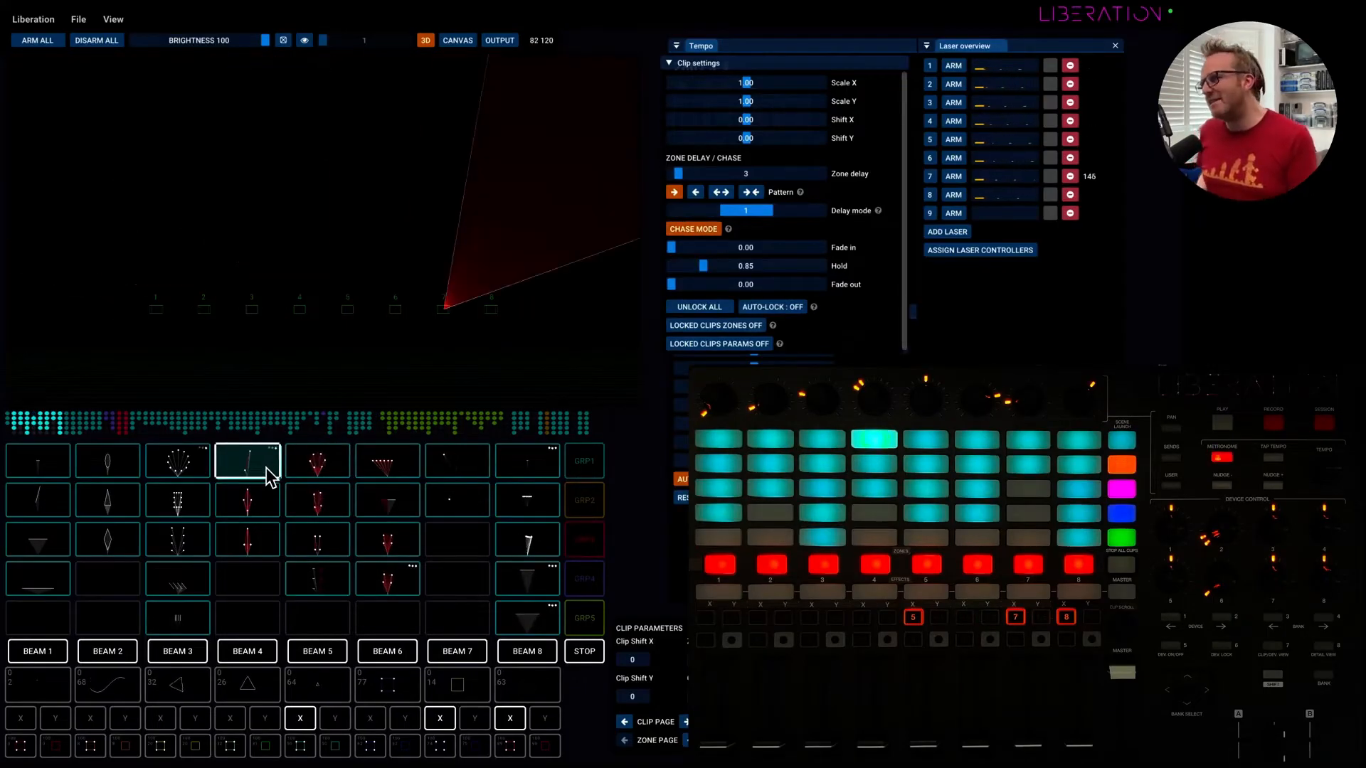
Examine the range of clips available across the columns of the clip grid.
{"action": "scroll", "coordinate": [270, 494], "scroll_direction": "right", "scroll_amount": 15}
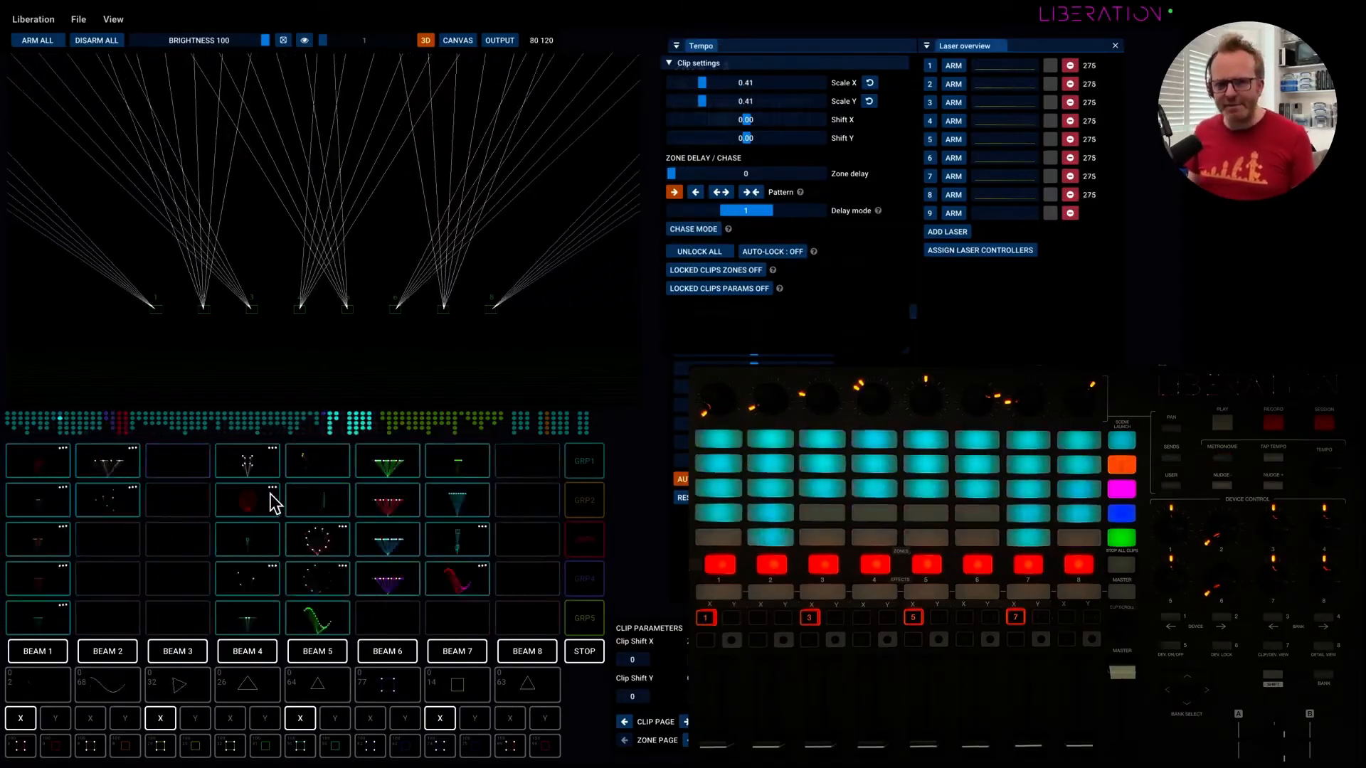
{"action": "scroll", "coordinate": [271, 493], "scroll_direction": "right", "scroll_amount": 15}
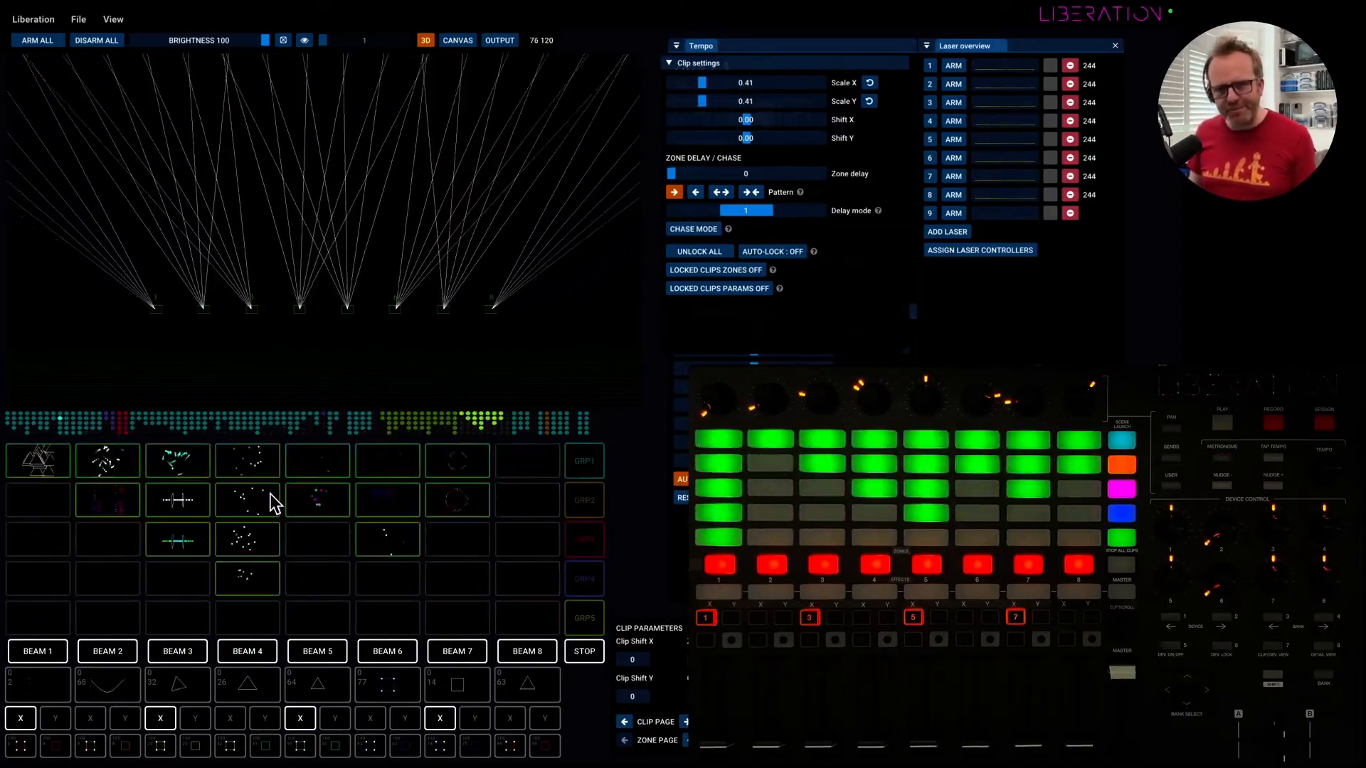
{"action": "scroll", "coordinate": [270, 493], "scroll_direction": "left", "scroll_amount": 20}
{"action": "scroll", "coordinate": [276, 503], "scroll_direction": "left", "scroll_amount": 10}
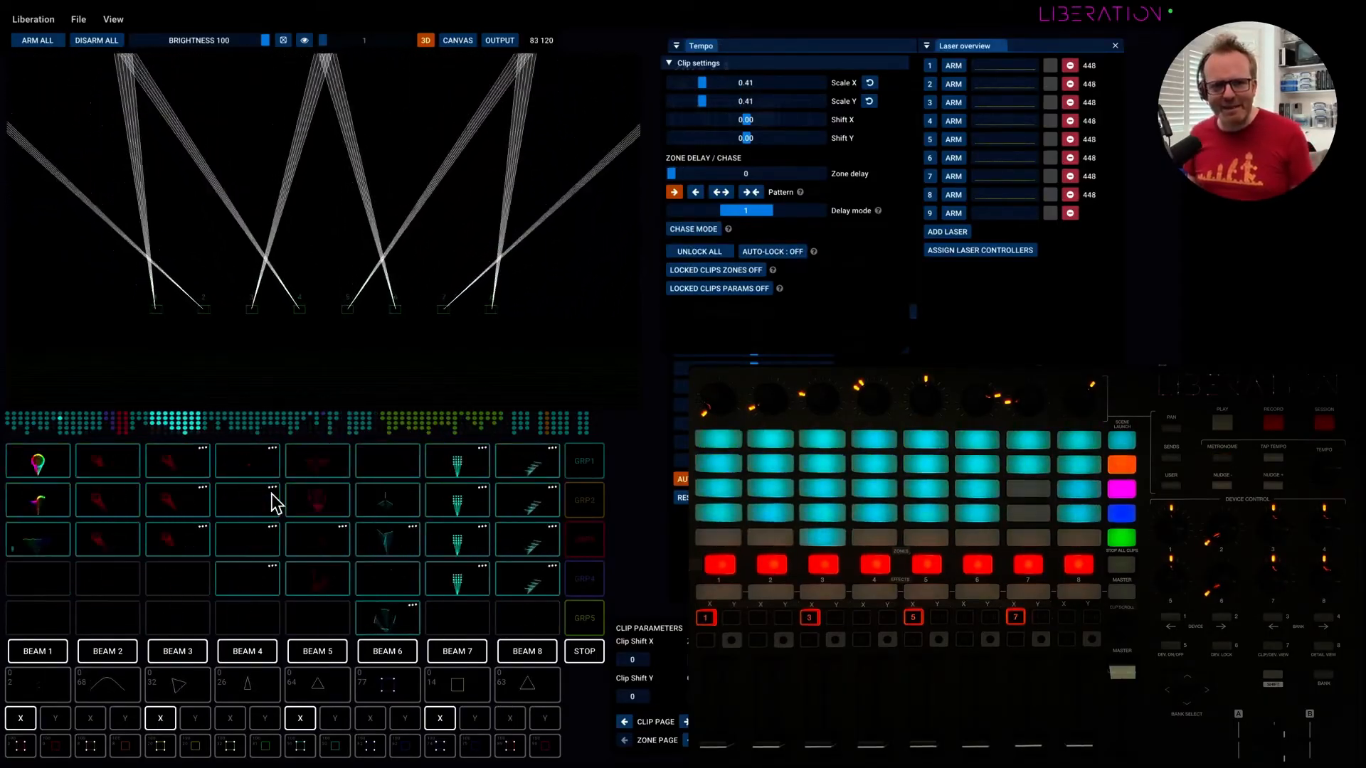
{"action": "scroll", "coordinate": [276, 503], "scroll_direction": "right", "scroll_amount": 2}
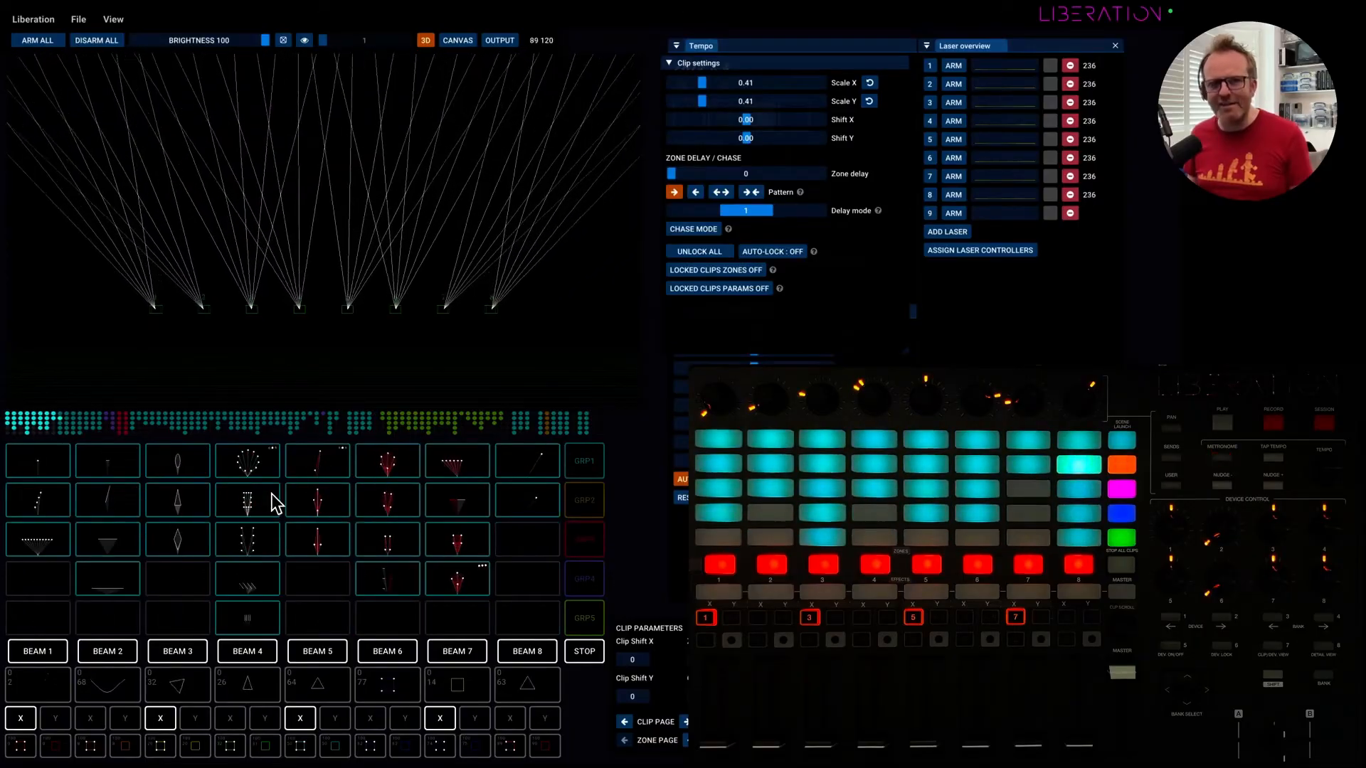
{"action": "scroll", "coordinate": [276, 503], "scroll_direction": "right", "scroll_amount": 10}
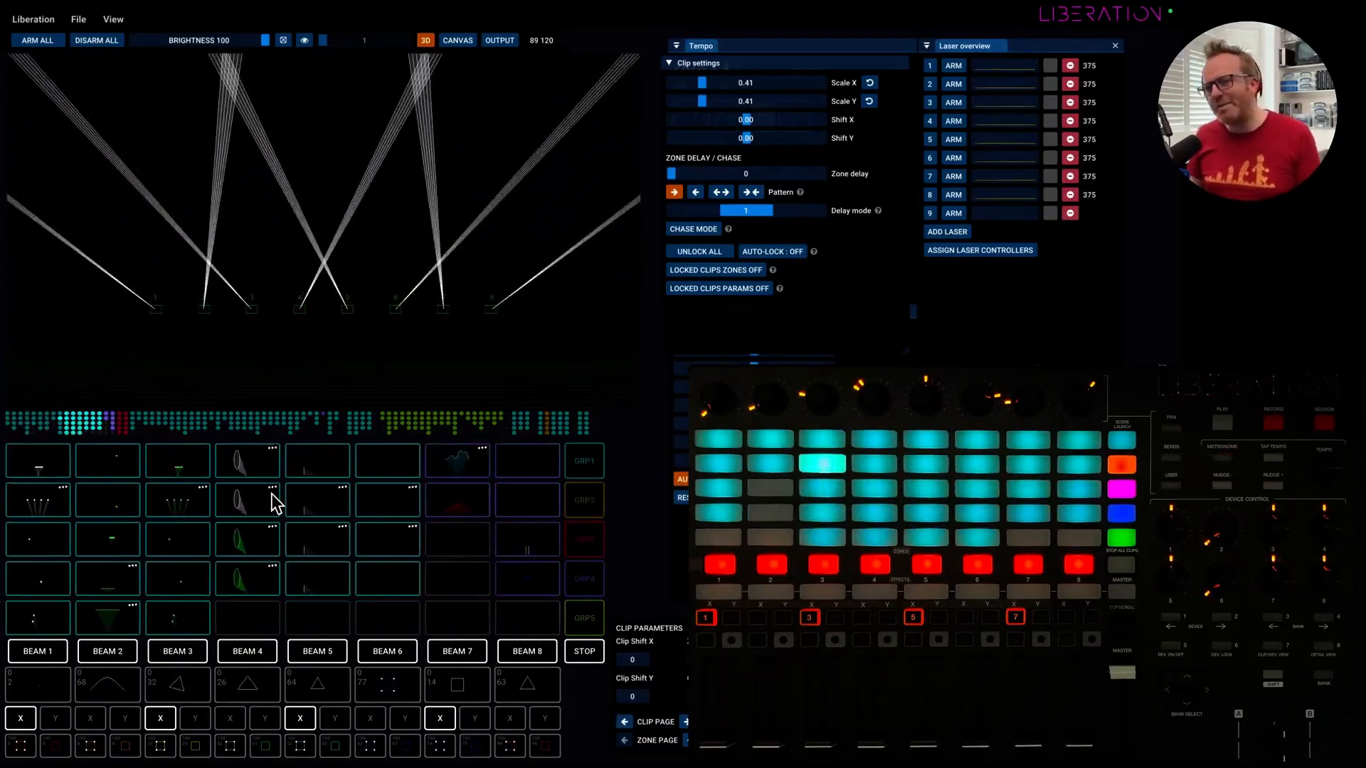
{"action": "scroll", "coordinate": [276, 503], "scroll_direction": "right", "scroll_amount": 8}
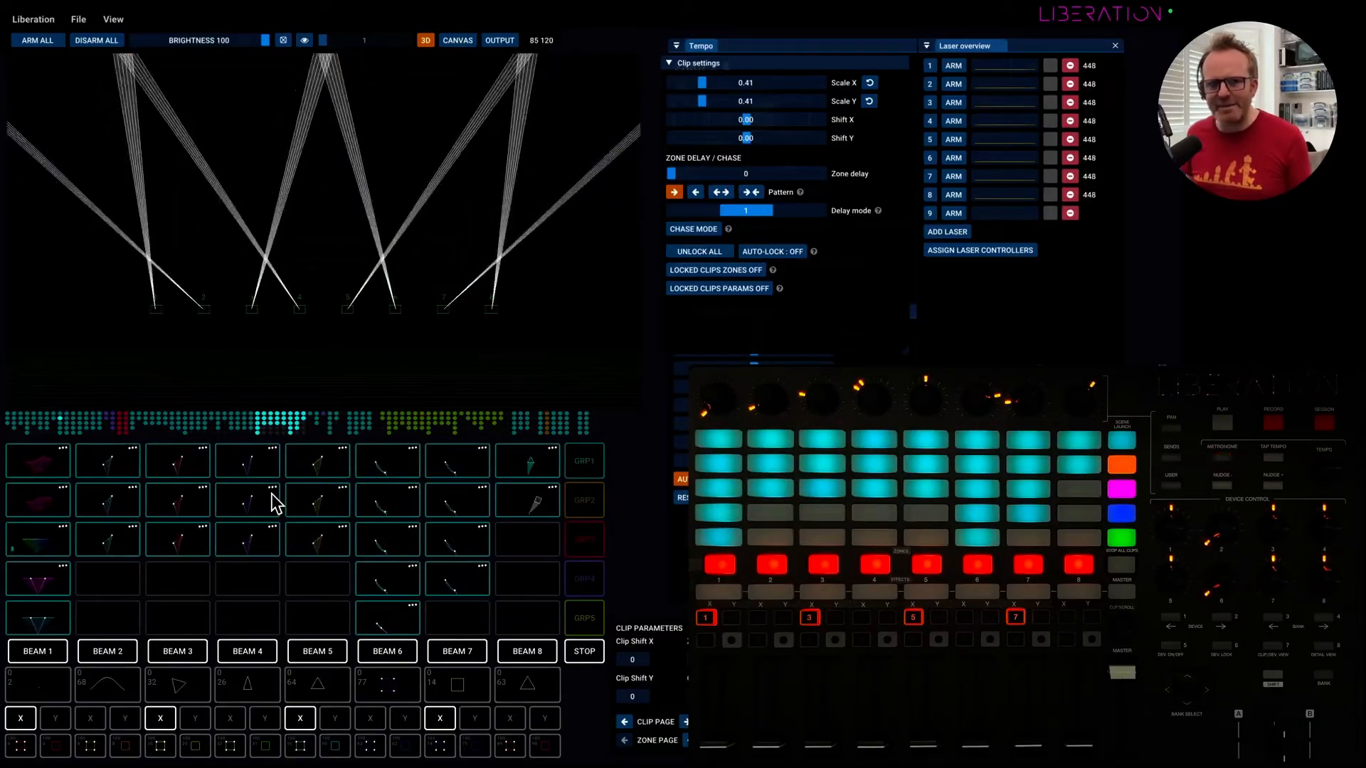
{"action": "scroll", "coordinate": [276, 503], "scroll_direction": "left", "scroll_amount": 3}
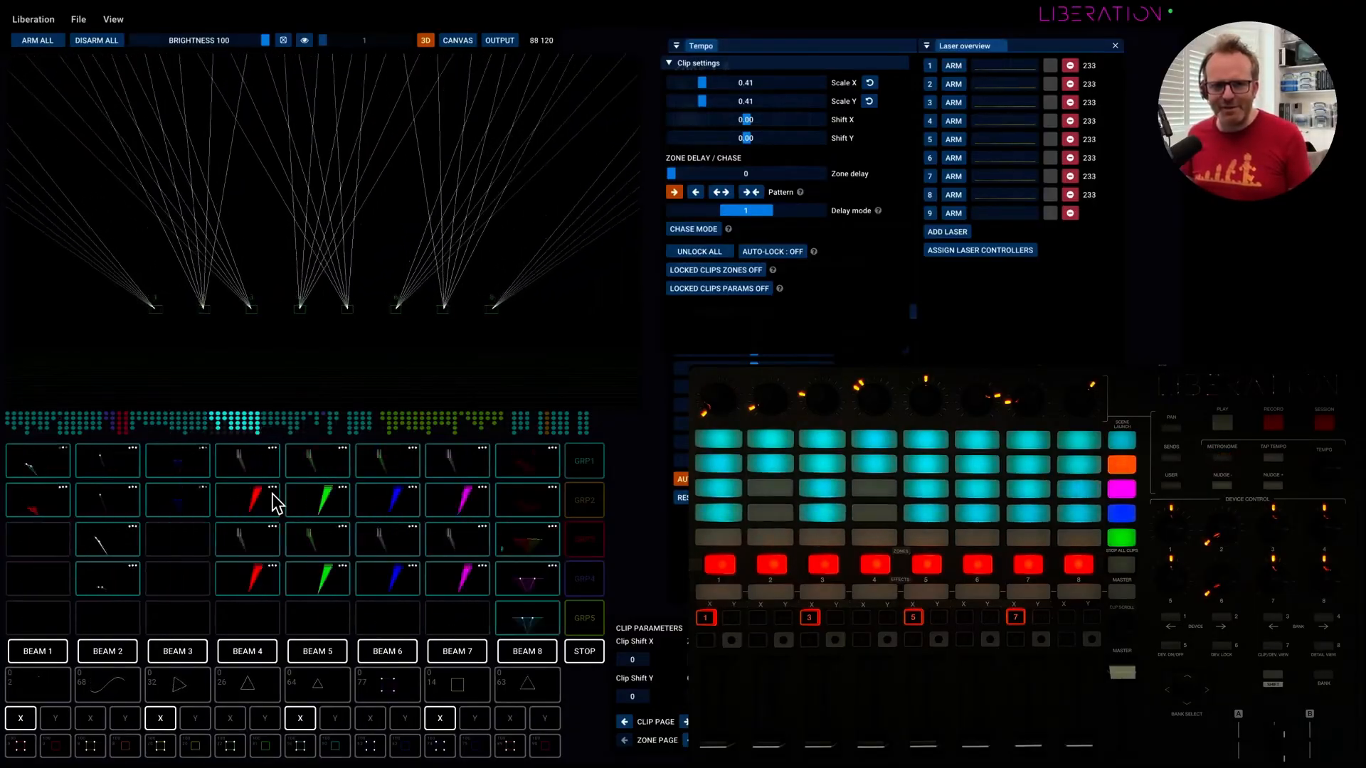
{"action": "scroll", "coordinate": [292, 503], "scroll_direction": "right", "scroll_amount": 4}
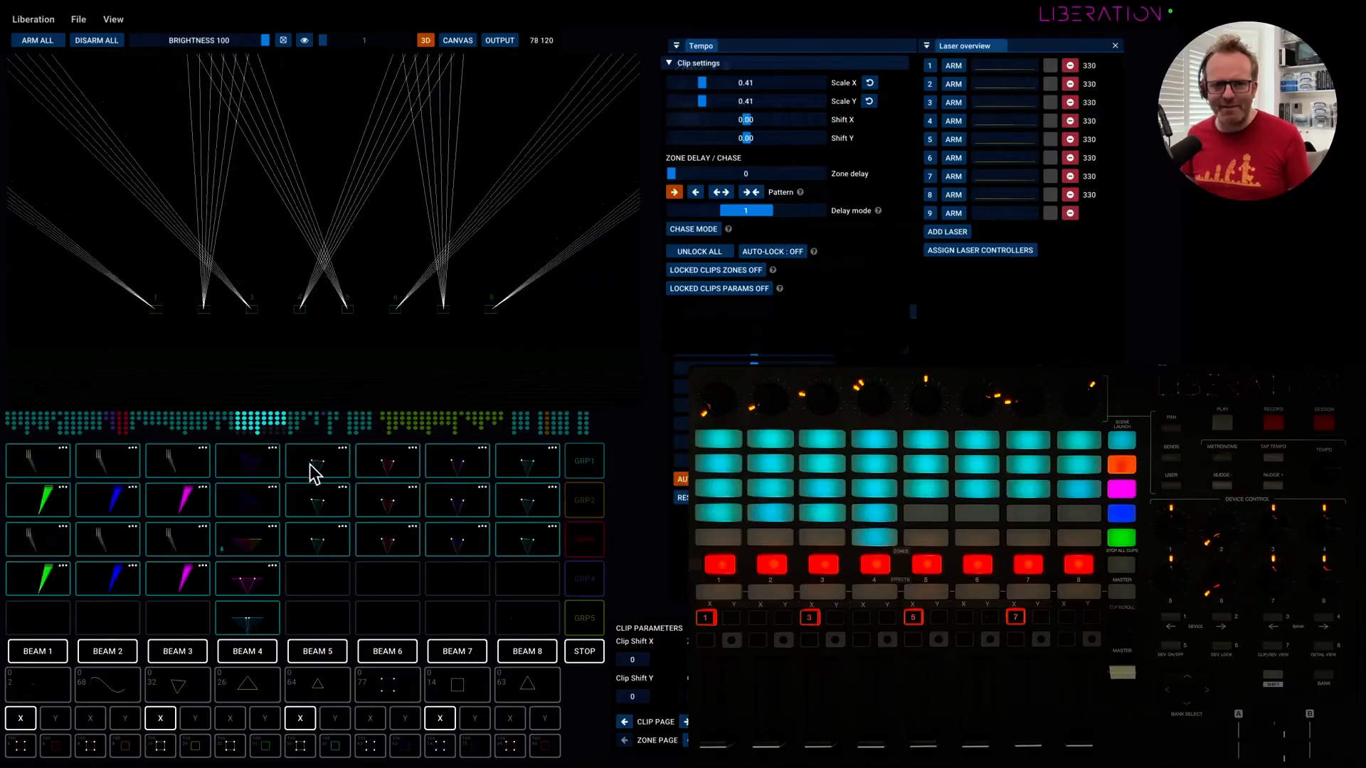
View the settings and author credits of clips 39 0 and 52 1.
{"action": "right_click", "coordinate": [319, 462]}
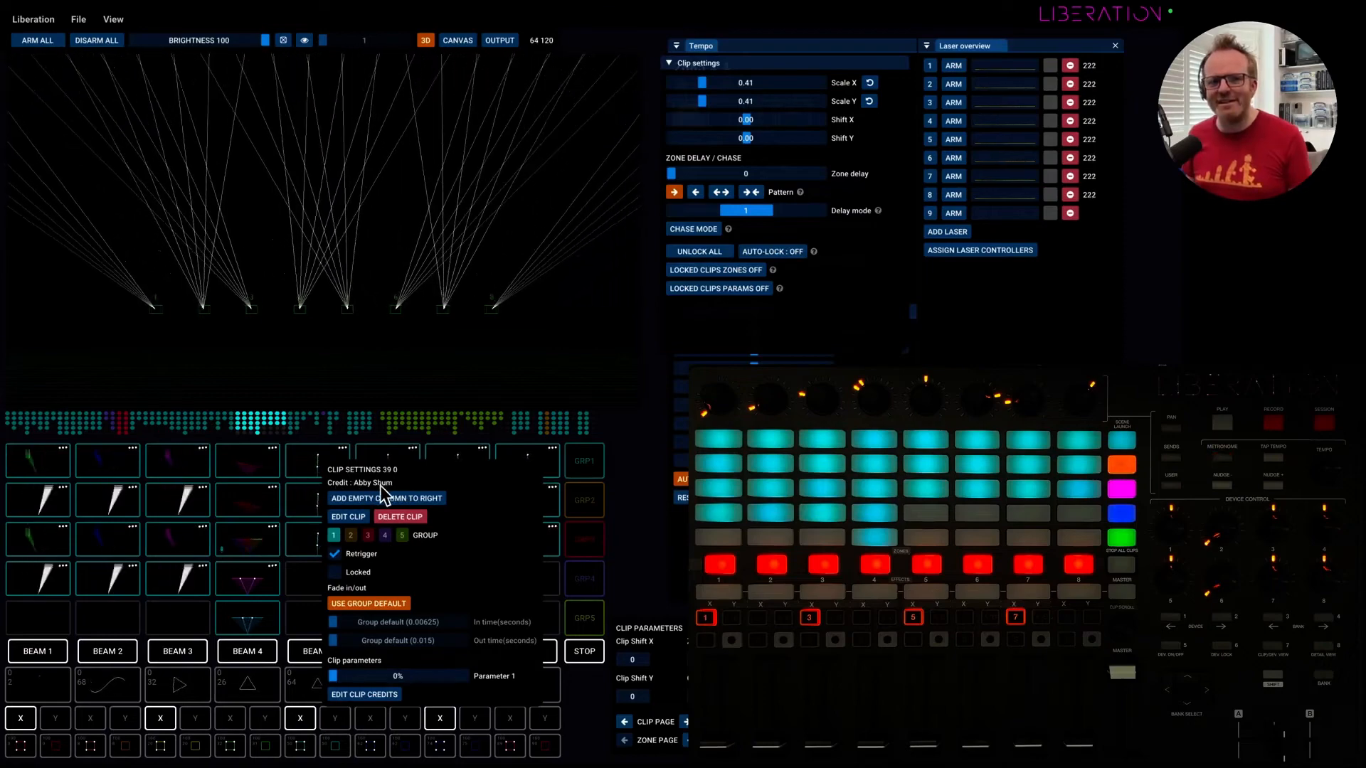
{"action": "scroll", "coordinate": [236, 468], "scroll_direction": "left", "scroll_amount": 1}
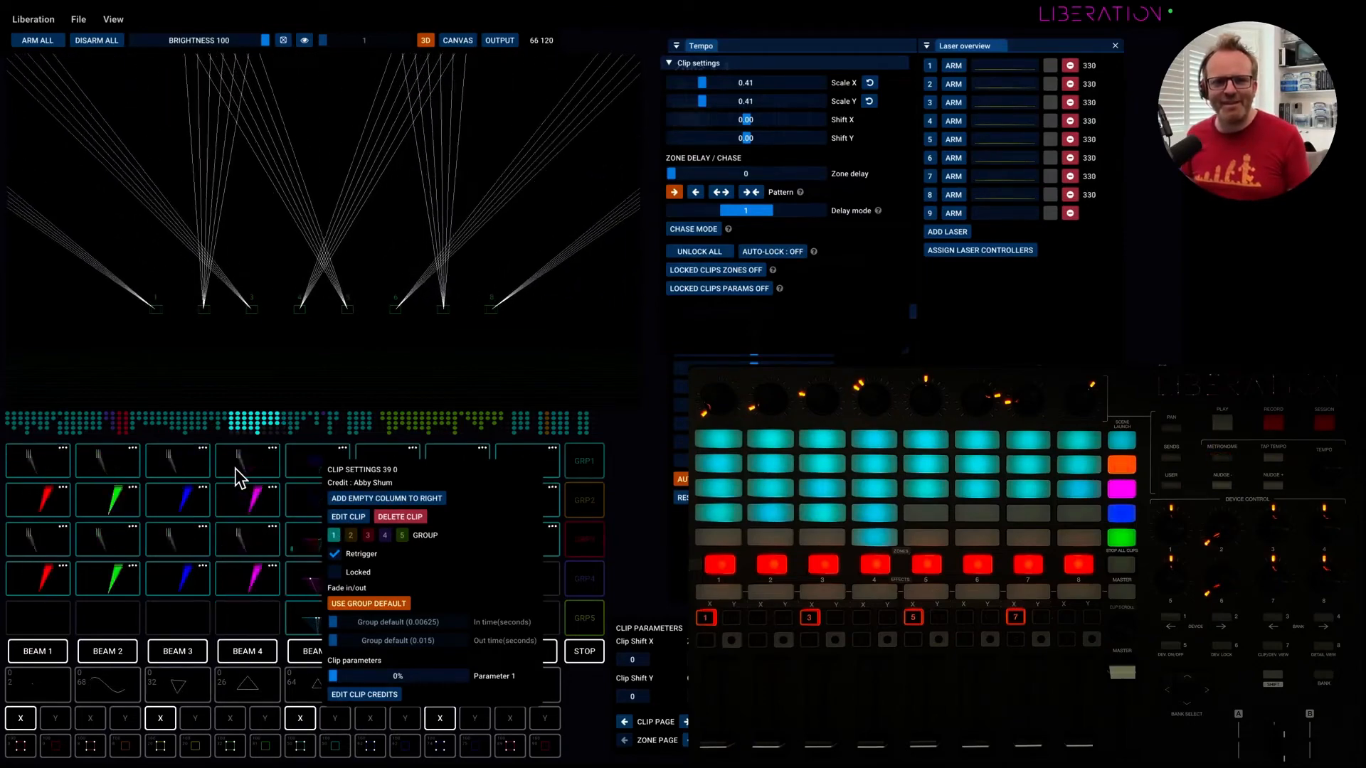
{"action": "left_click", "coordinate": [234, 468]}
{"action": "scroll", "coordinate": [129, 473], "scroll_direction": "left", "scroll_amount": 1}
{"action": "scroll", "coordinate": [129, 473], "scroll_direction": "right", "scroll_amount": 3}
{"action": "scroll", "coordinate": [129, 473], "scroll_direction": "right", "scroll_amount": 11}
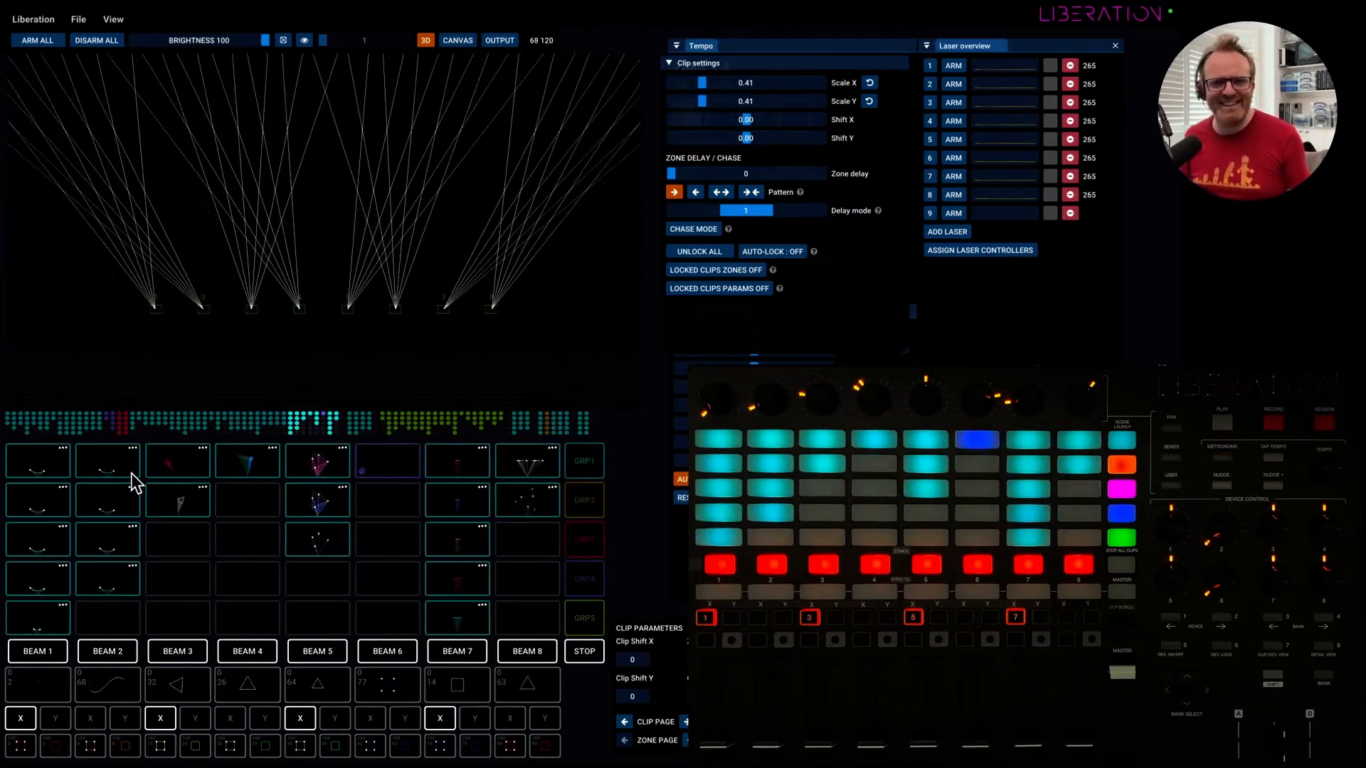
{"action": "right_click", "coordinate": [382, 502]}
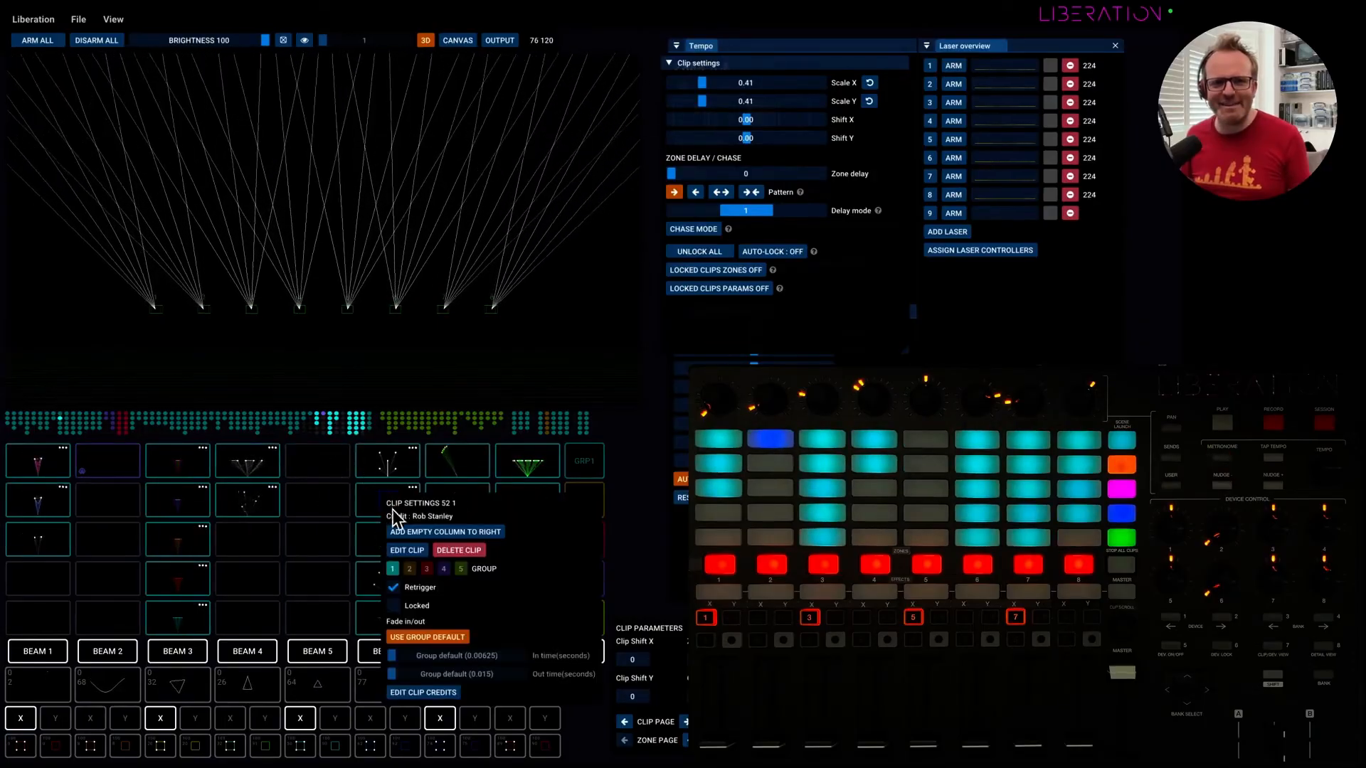
{"action": "left_click", "coordinate": [322, 468]}
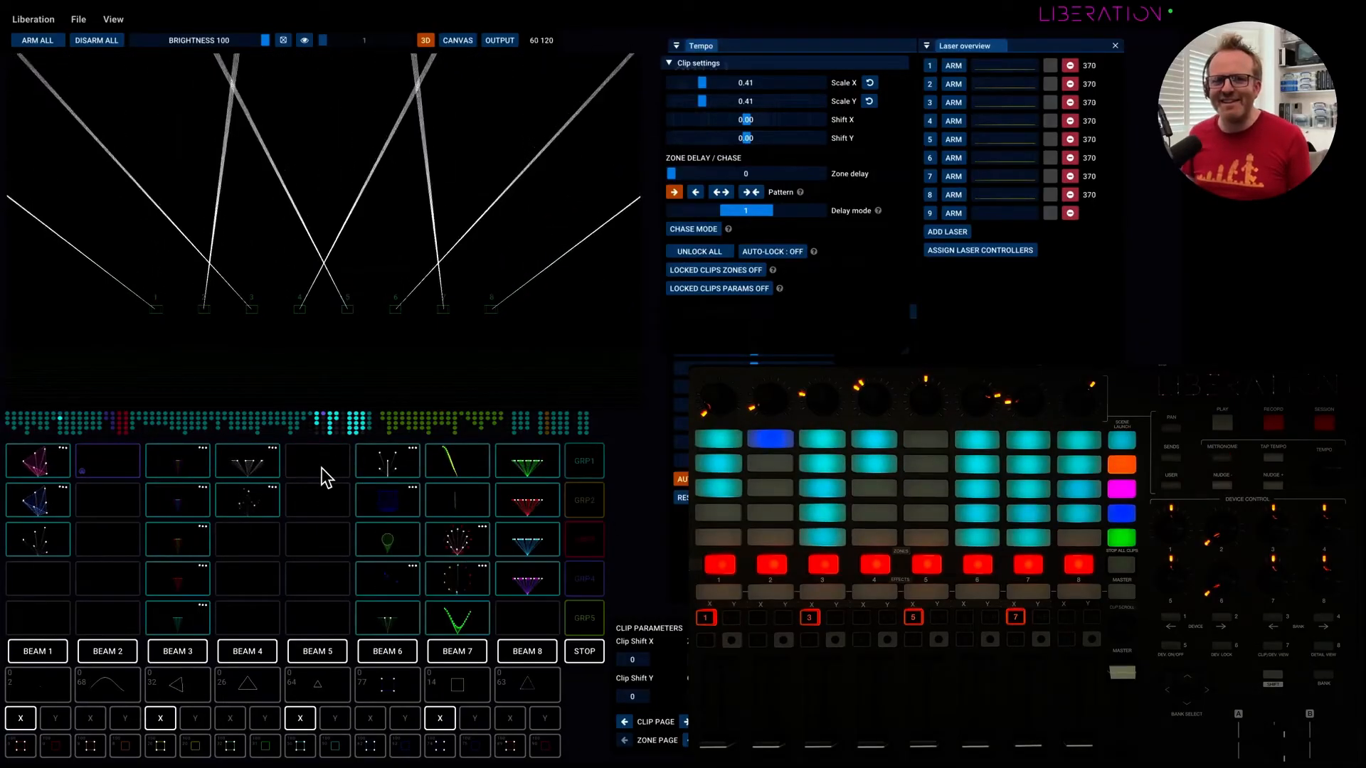
View the settings and author credits of clips 44 2 and 54 1.
{"action": "scroll", "coordinate": [347, 475], "scroll_direction": "right", "scroll_amount": 1}
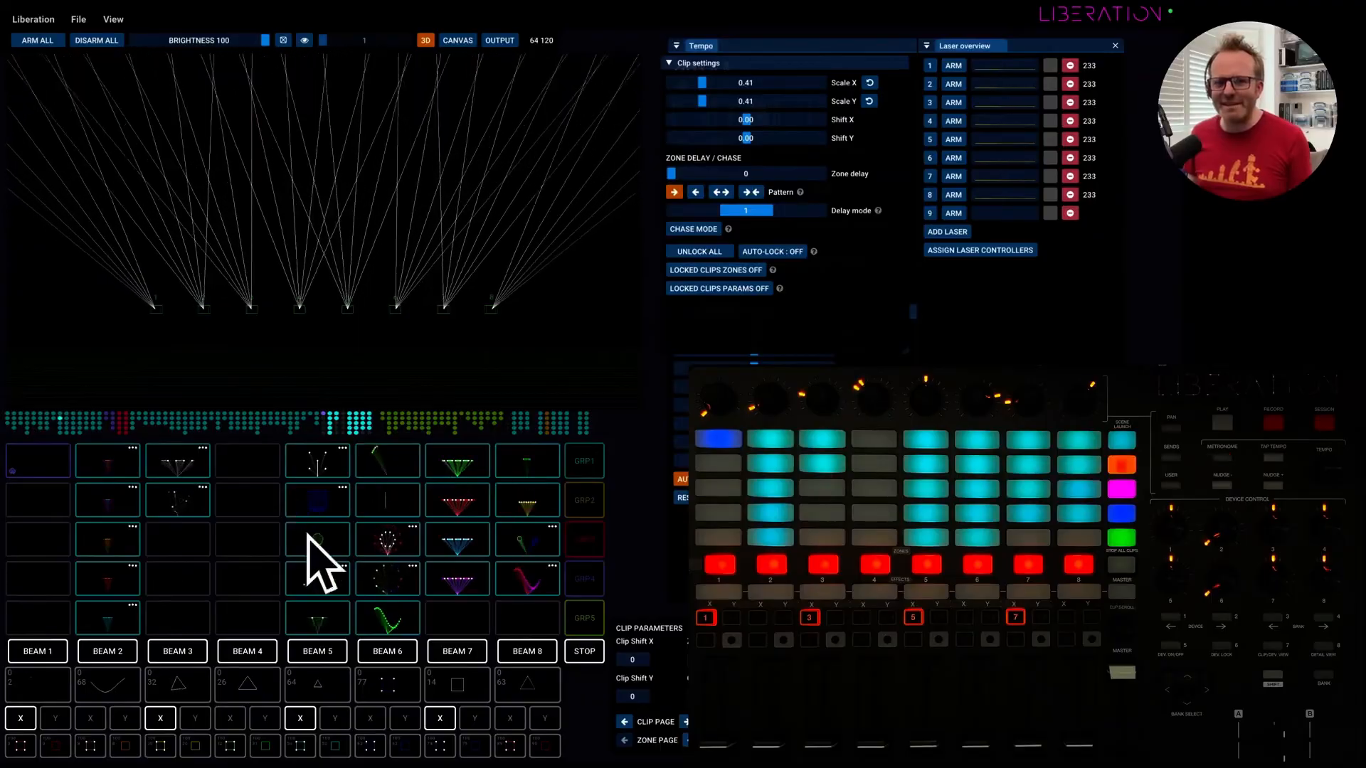
{"action": "scroll", "coordinate": [66, 502], "scroll_direction": "left", "scroll_amount": 3}
{"action": "scroll", "coordinate": [74, 497], "scroll_direction": "left", "scroll_amount": 4}
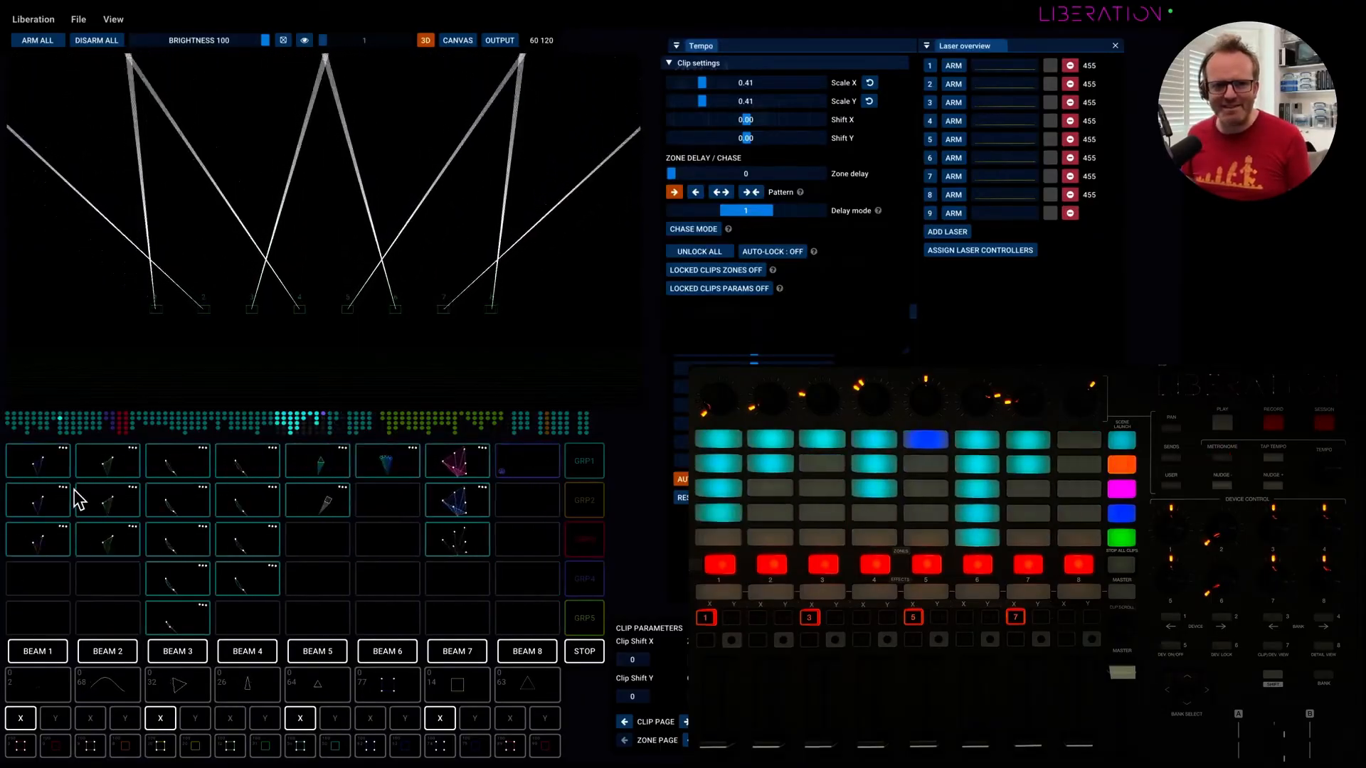
{"action": "right_click", "coordinate": [313, 539]}
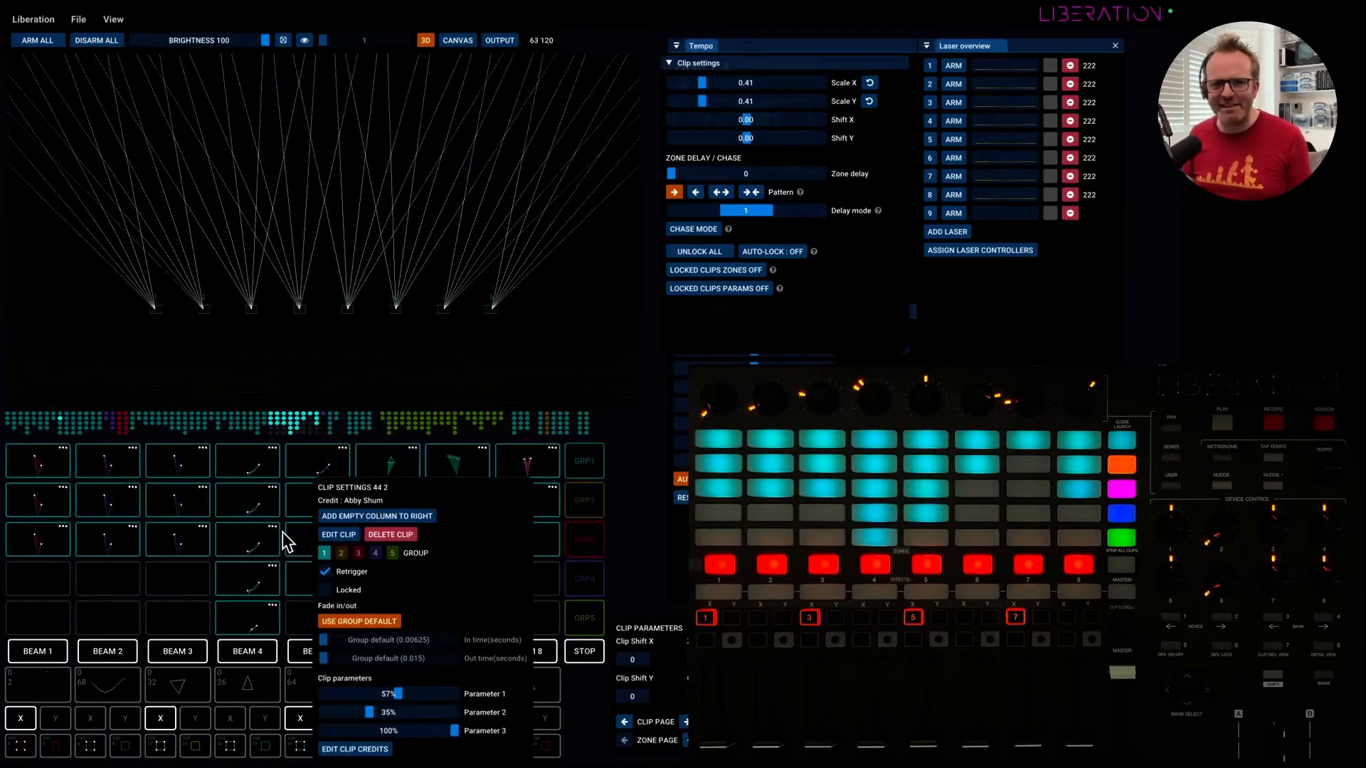
{"action": "left_click", "coordinate": [269, 508]}
{"action": "scroll", "coordinate": [341, 526], "scroll_direction": "right", "scroll_amount": 6}
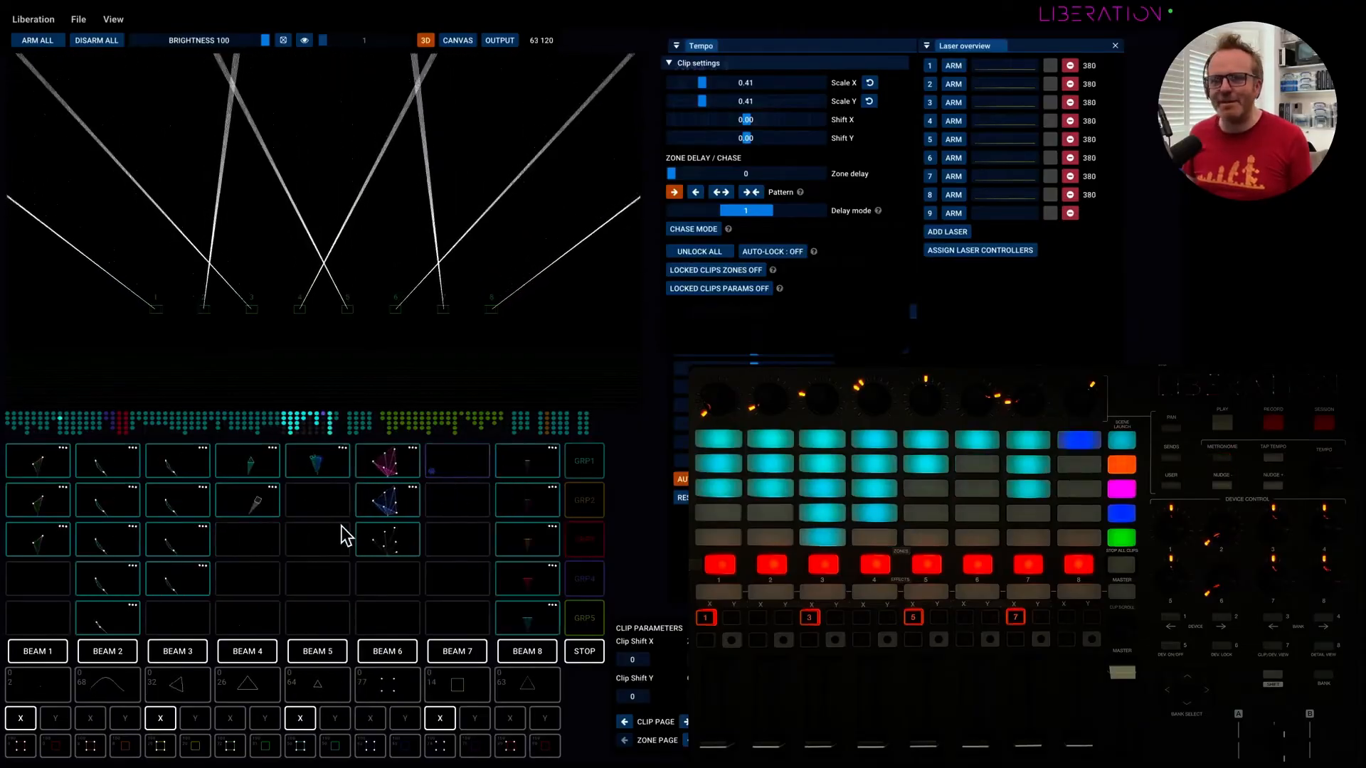
{"action": "scroll", "coordinate": [342, 530], "scroll_direction": "right", "scroll_amount": 4}
{"action": "right_click", "coordinate": [270, 510]}
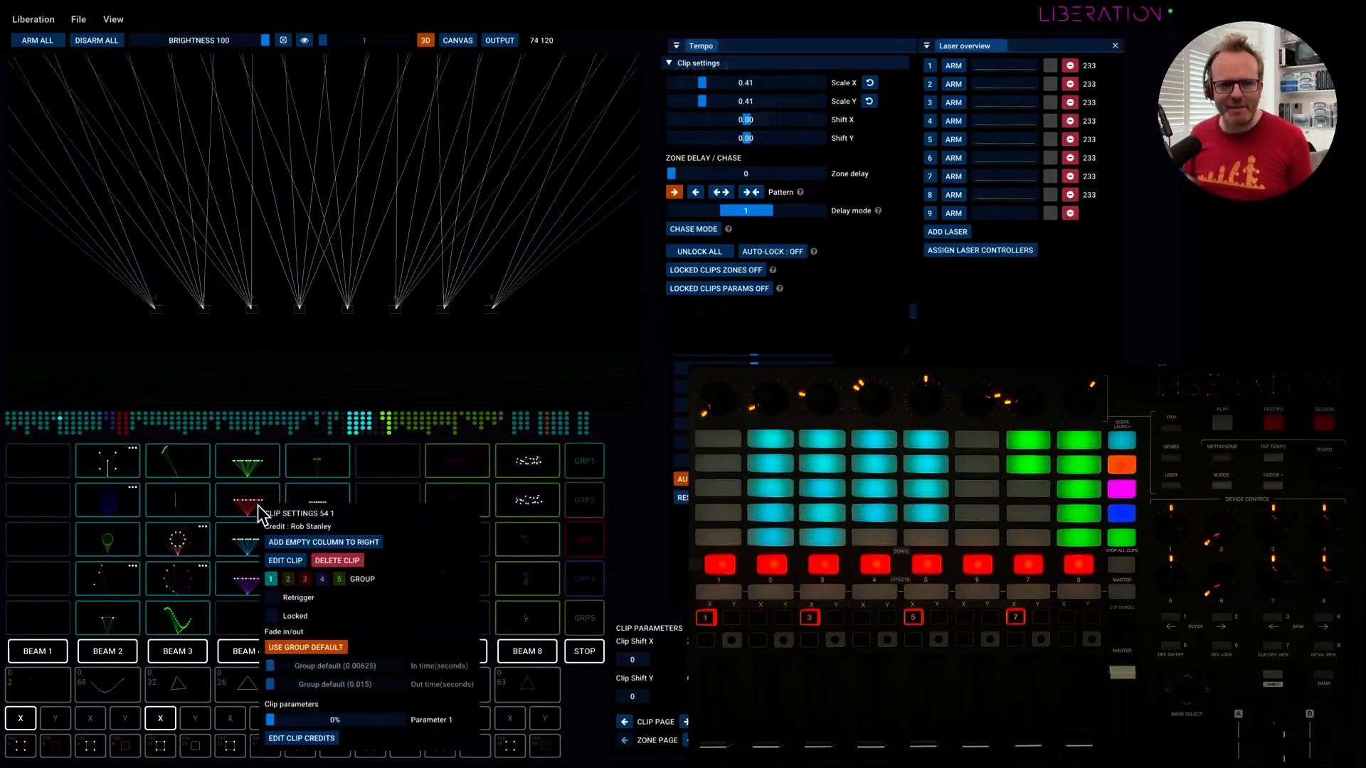
{"action": "left_click", "coordinate": [459, 471]}
View the settings and author credits of clips 77 1 and 82 0.
{"action": "scroll", "coordinate": [458, 471], "scroll_direction": "right", "scroll_amount": 4}
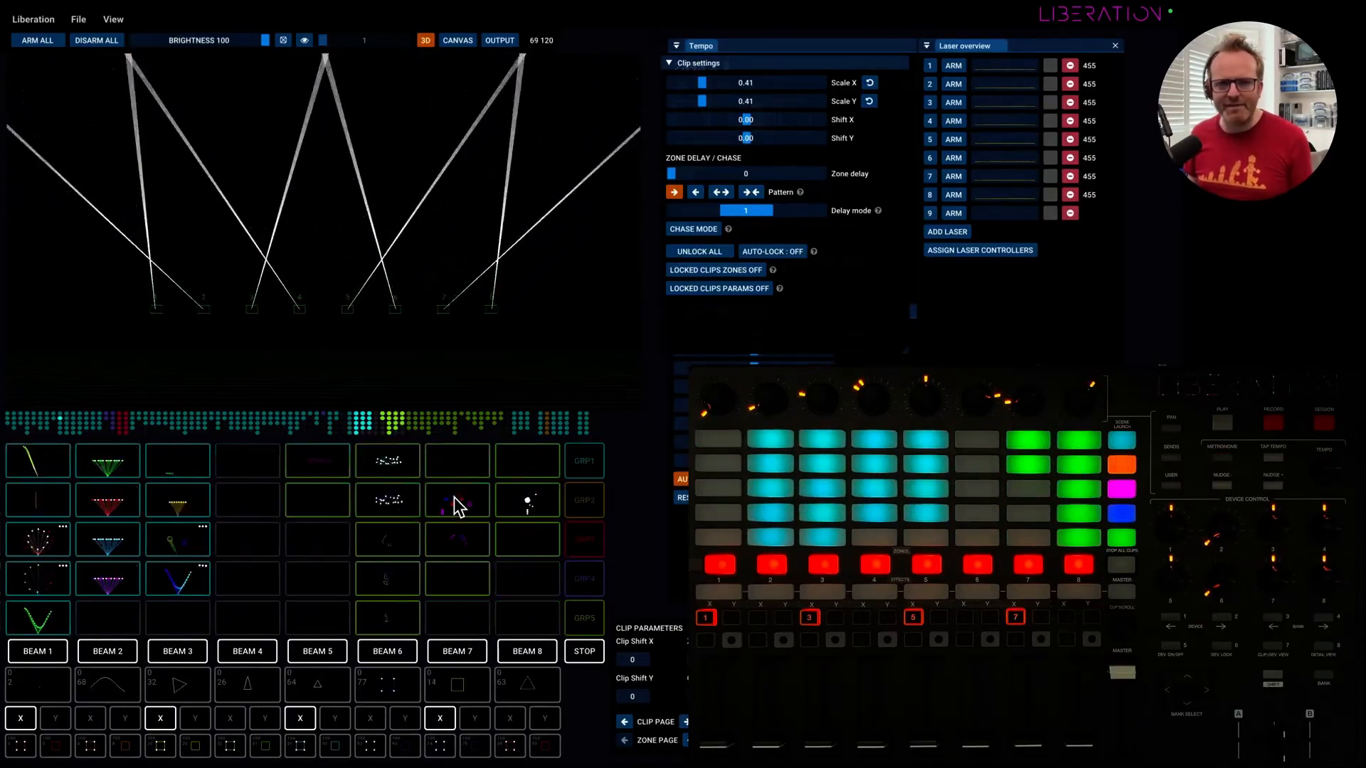
{"action": "scroll", "coordinate": [454, 497], "scroll_direction": "right", "scroll_amount": 4}
{"action": "right_click", "coordinate": [252, 498]}
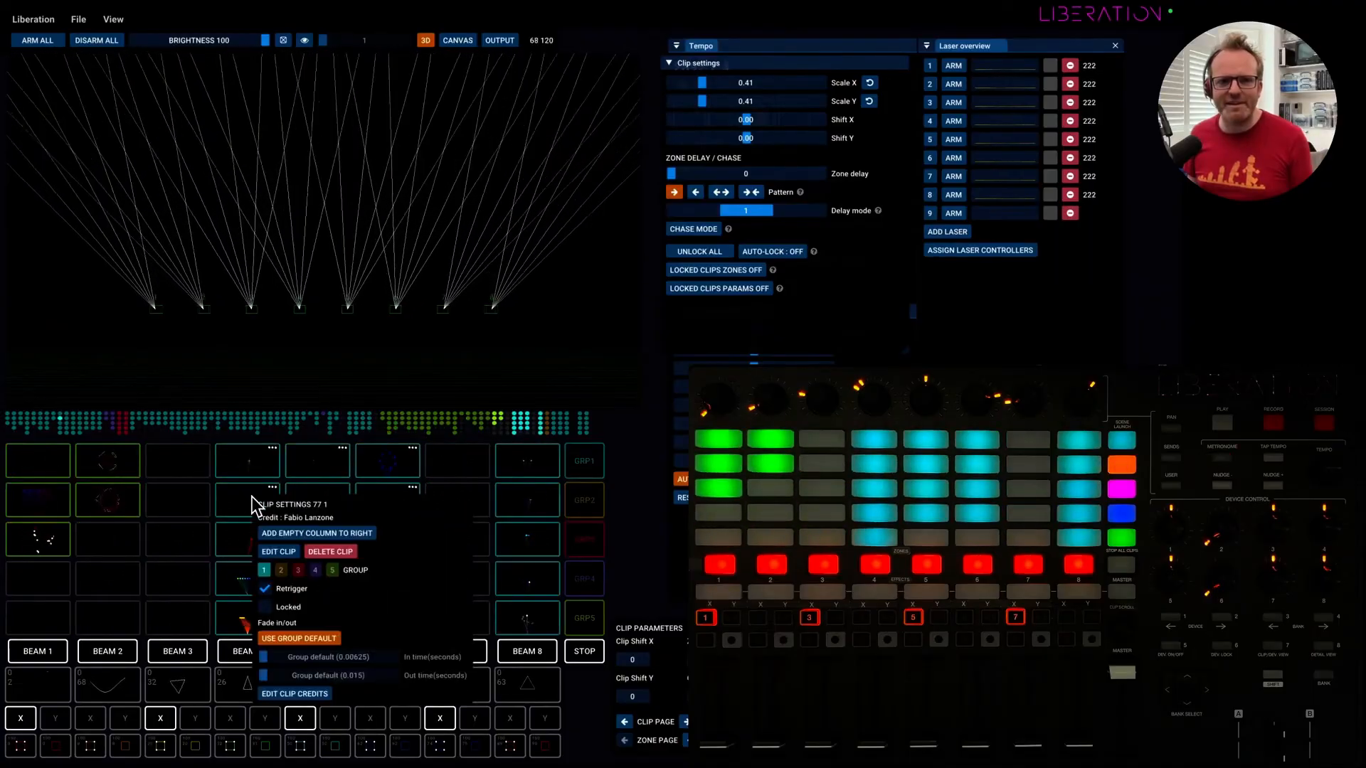
{"action": "left_click", "coordinate": [470, 496]}
{"action": "scroll", "coordinate": [469, 496], "scroll_direction": "right", "scroll_amount": 4}
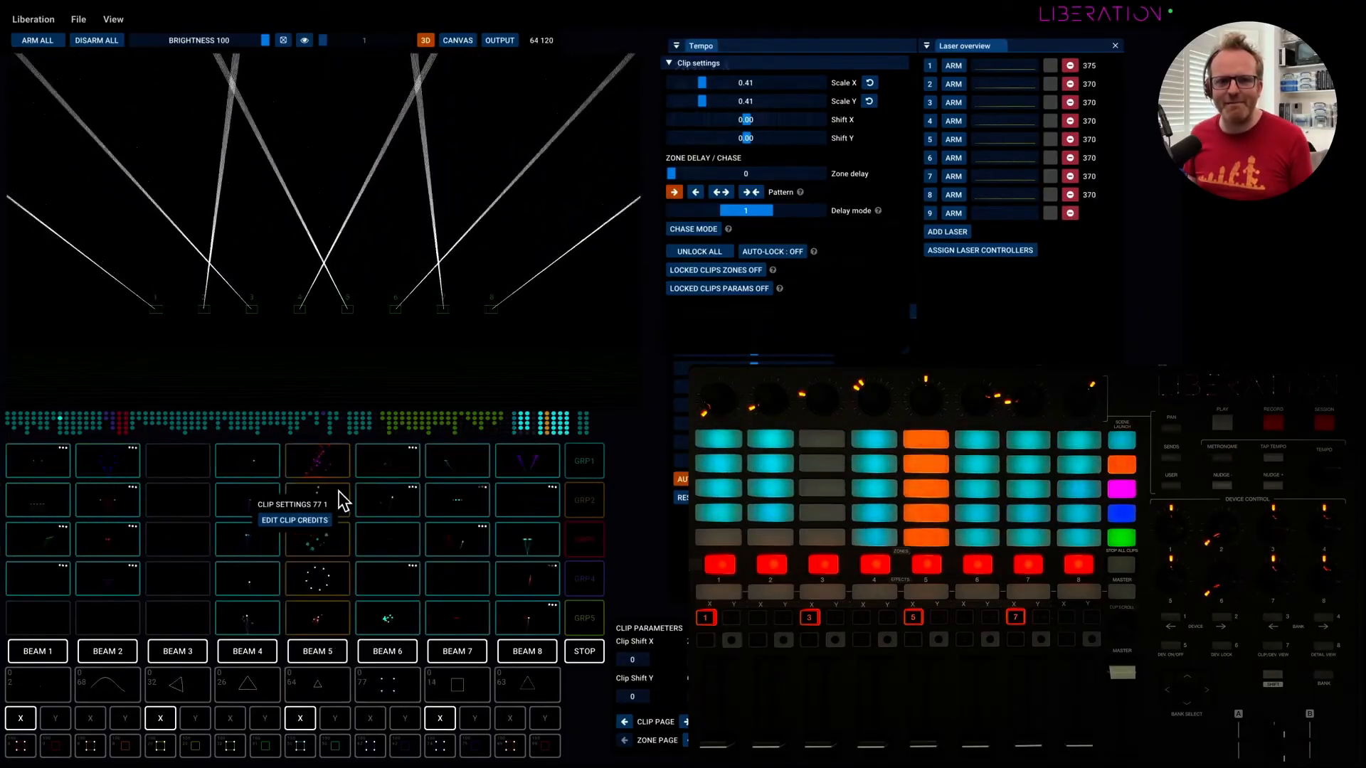
{"action": "right_click", "coordinate": [322, 467]}
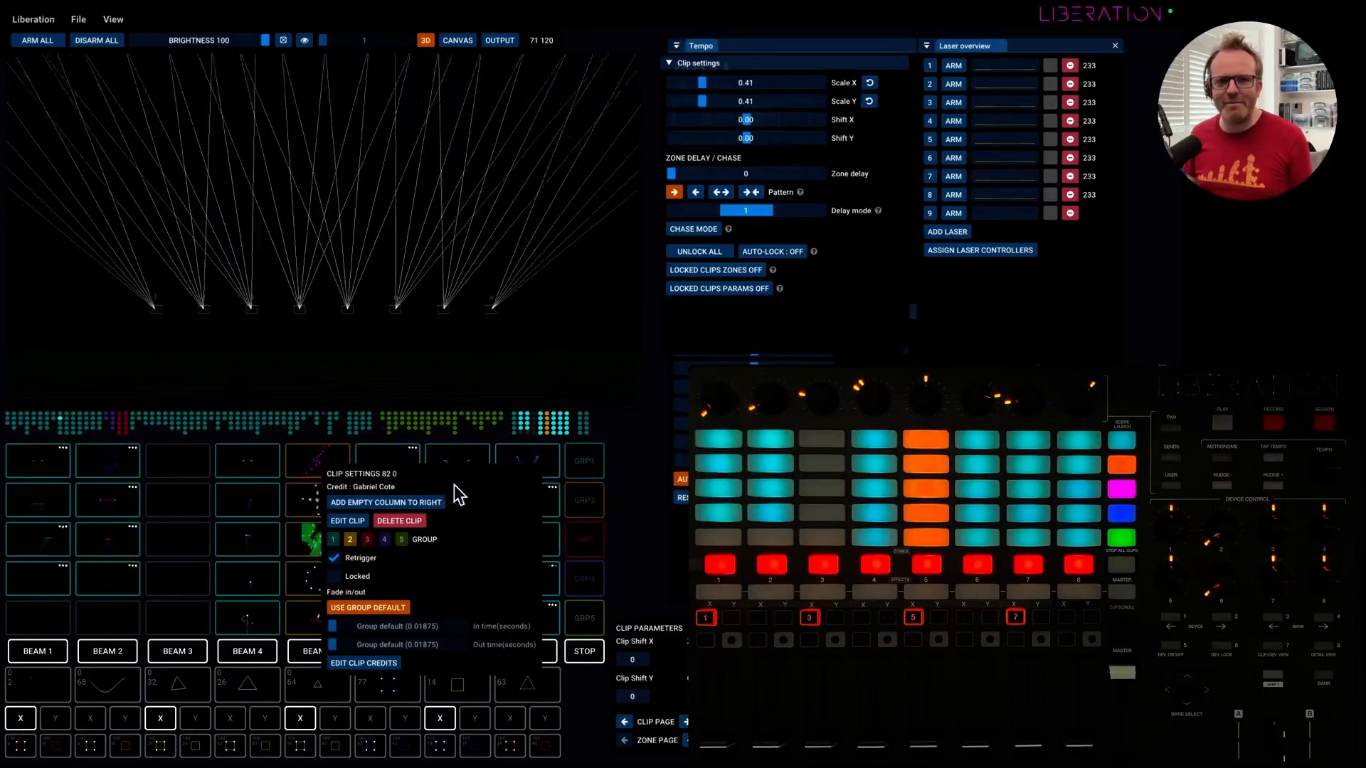
{"action": "left_click", "coordinate": [228, 468]}
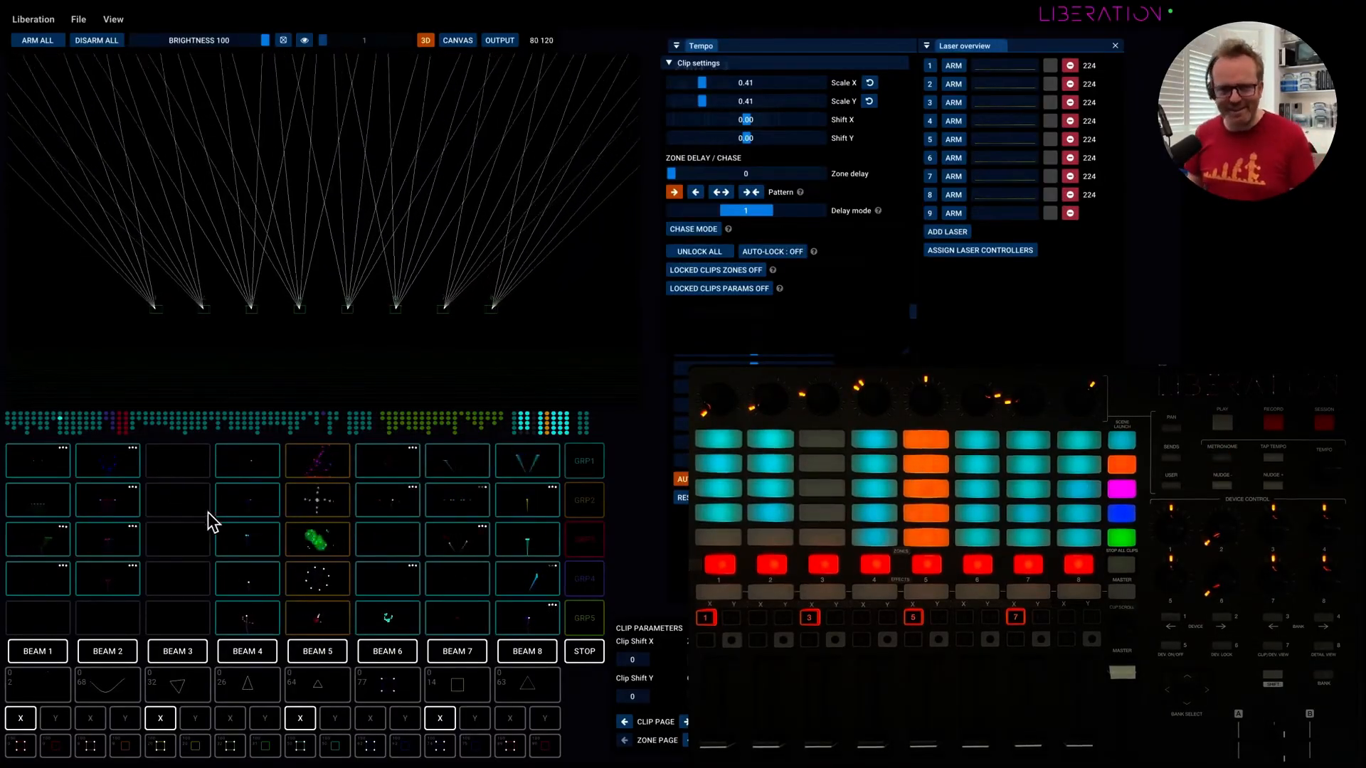
Check the settings of the top clip in the second-to-last filled column and look back over the rest of the grid.
{"action": "scroll", "coordinate": [333, 509], "scroll_direction": "right", "scroll_amount": 3}
{"action": "scroll", "coordinate": [333, 509], "scroll_direction": "right", "scroll_amount": 2}
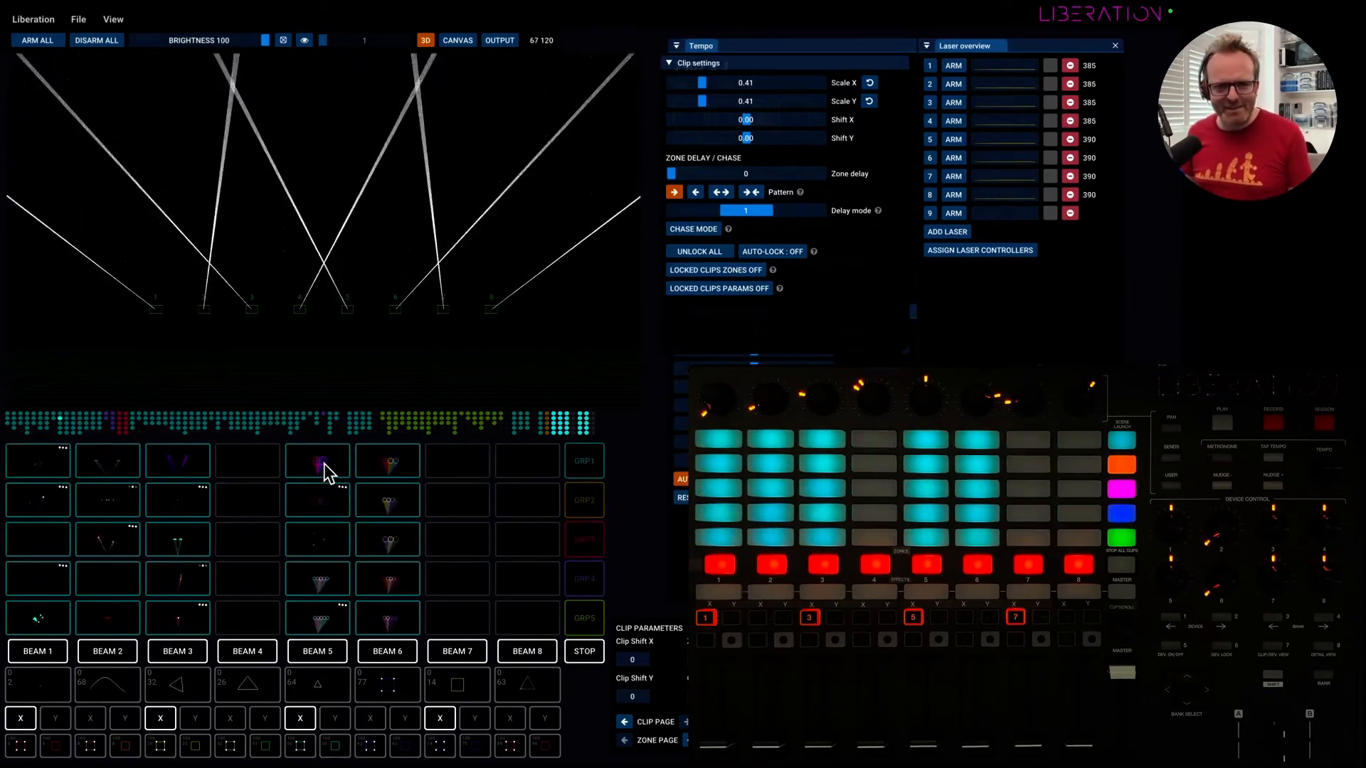
{"action": "right_click", "coordinate": [325, 471]}
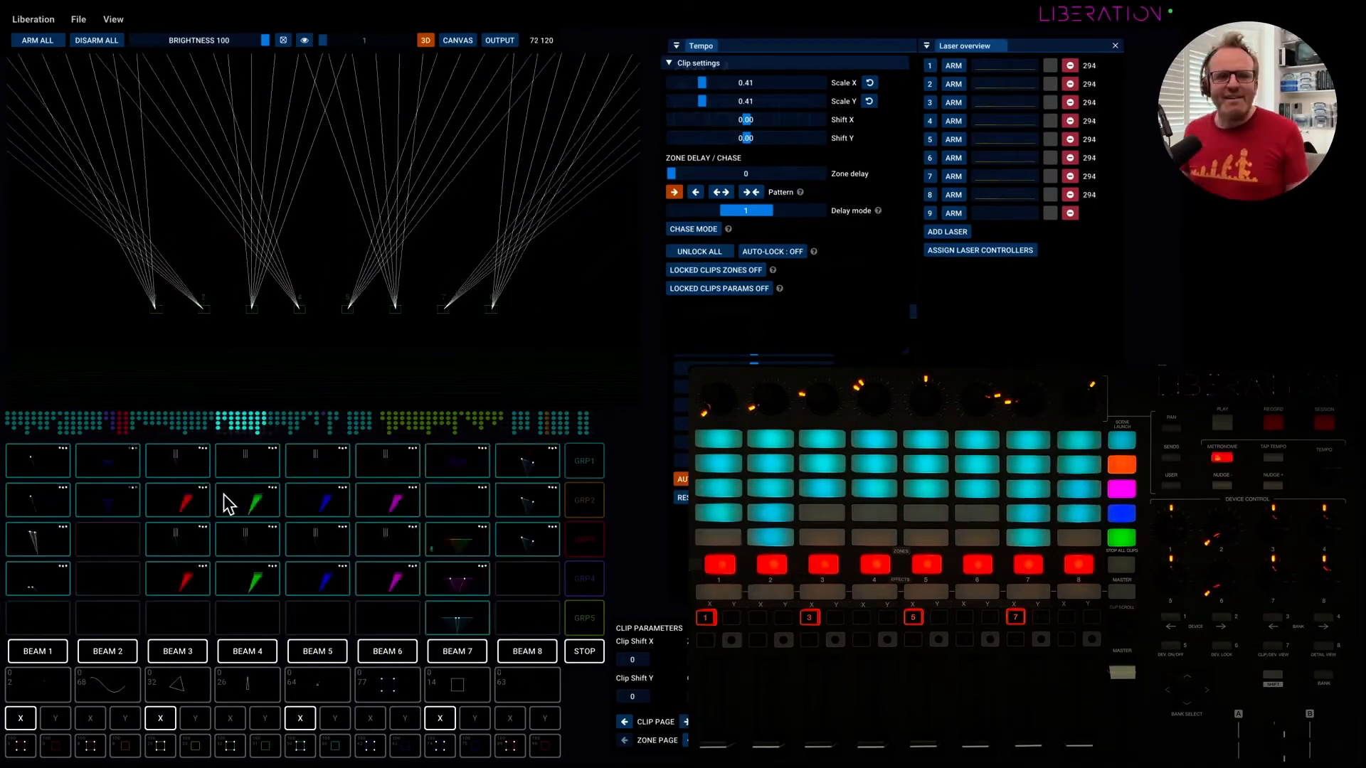
{"action": "scroll", "coordinate": [226, 503], "scroll_direction": "left", "scroll_amount": 8}
{"action": "scroll", "coordinate": [219, 502], "scroll_direction": "right", "scroll_amount": 15}
{"action": "scroll", "coordinate": [219, 498], "scroll_direction": "right", "scroll_amount": 15}
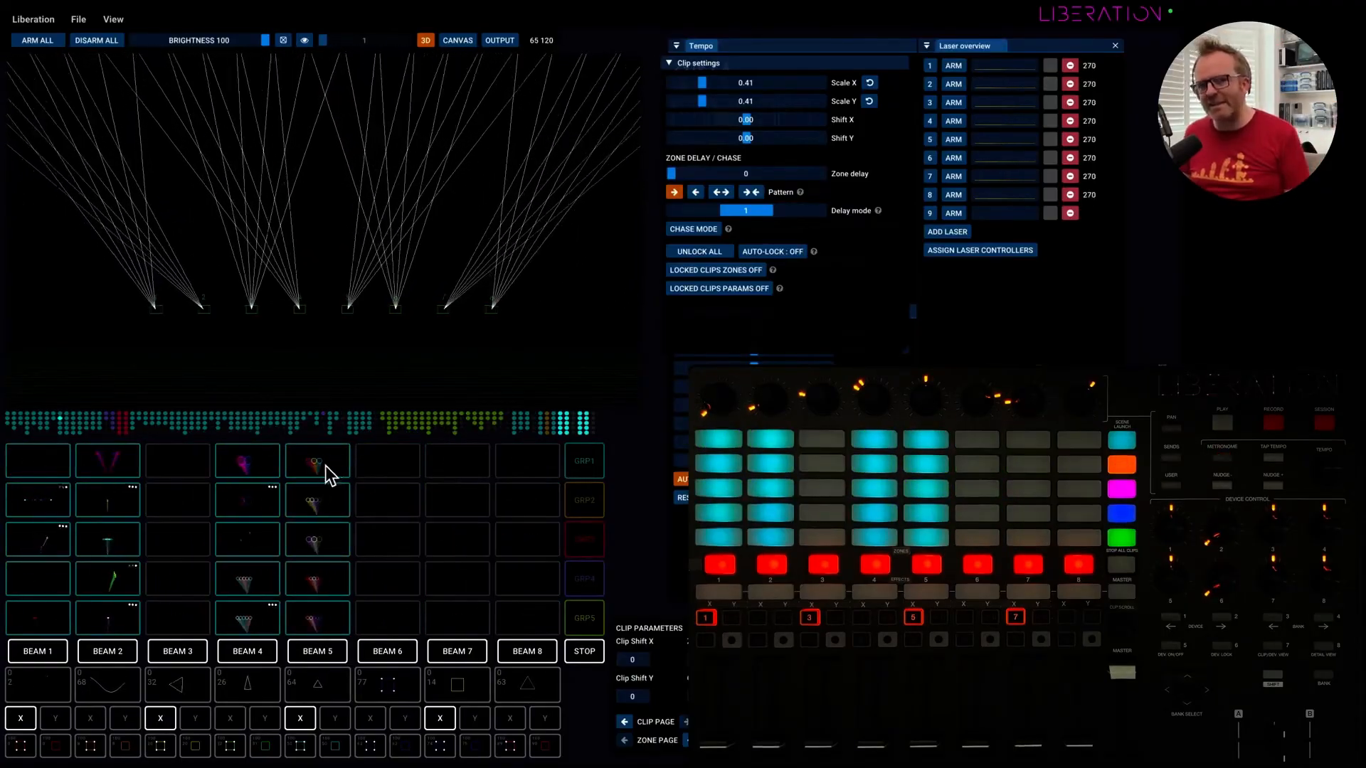
Move the clips from the fifth column into the sixth column, filling its five rows, and select the whole set.
{"action": "left_click_drag", "start_coordinate": [326, 466], "coordinate": [376, 503]}
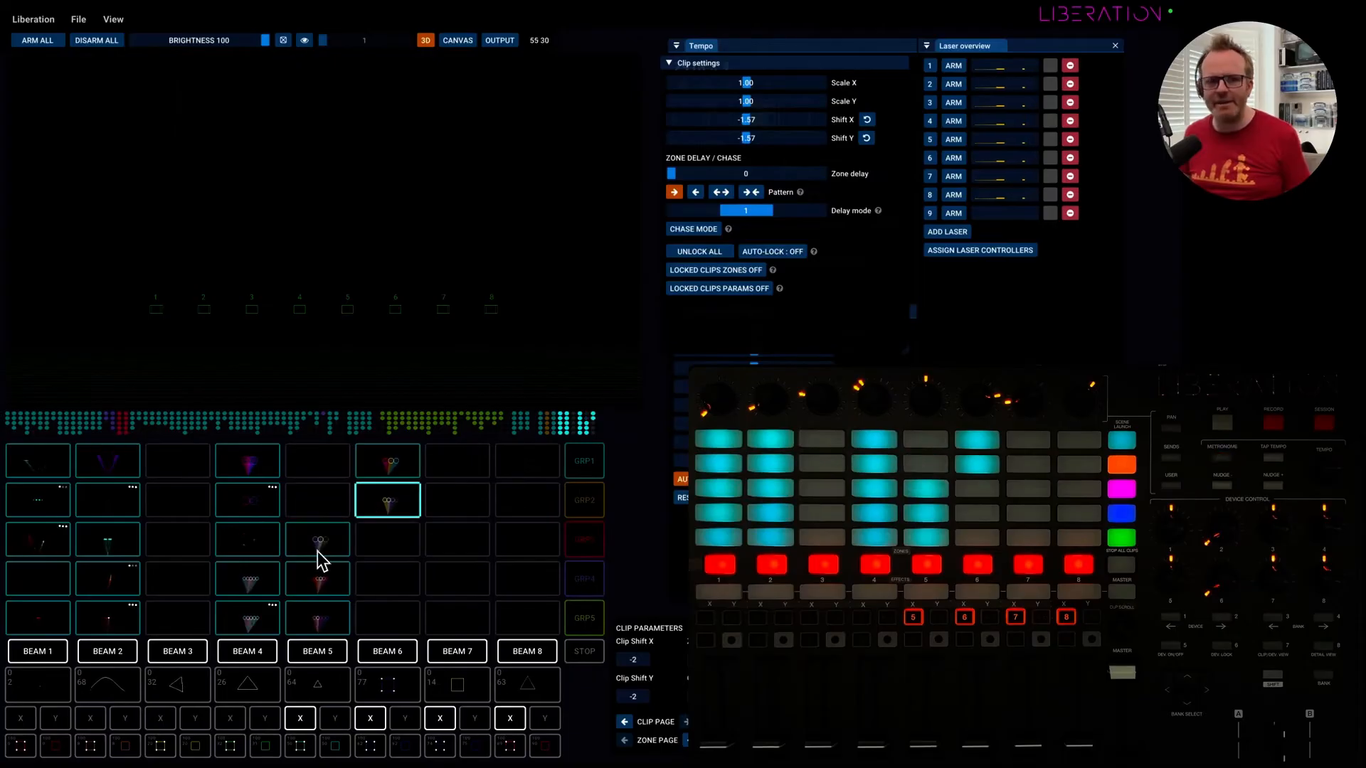
{"action": "left_click_drag", "start_coordinate": [317, 558], "coordinate": [377, 550]}
{"action": "left_click", "coordinate": [317, 591]}
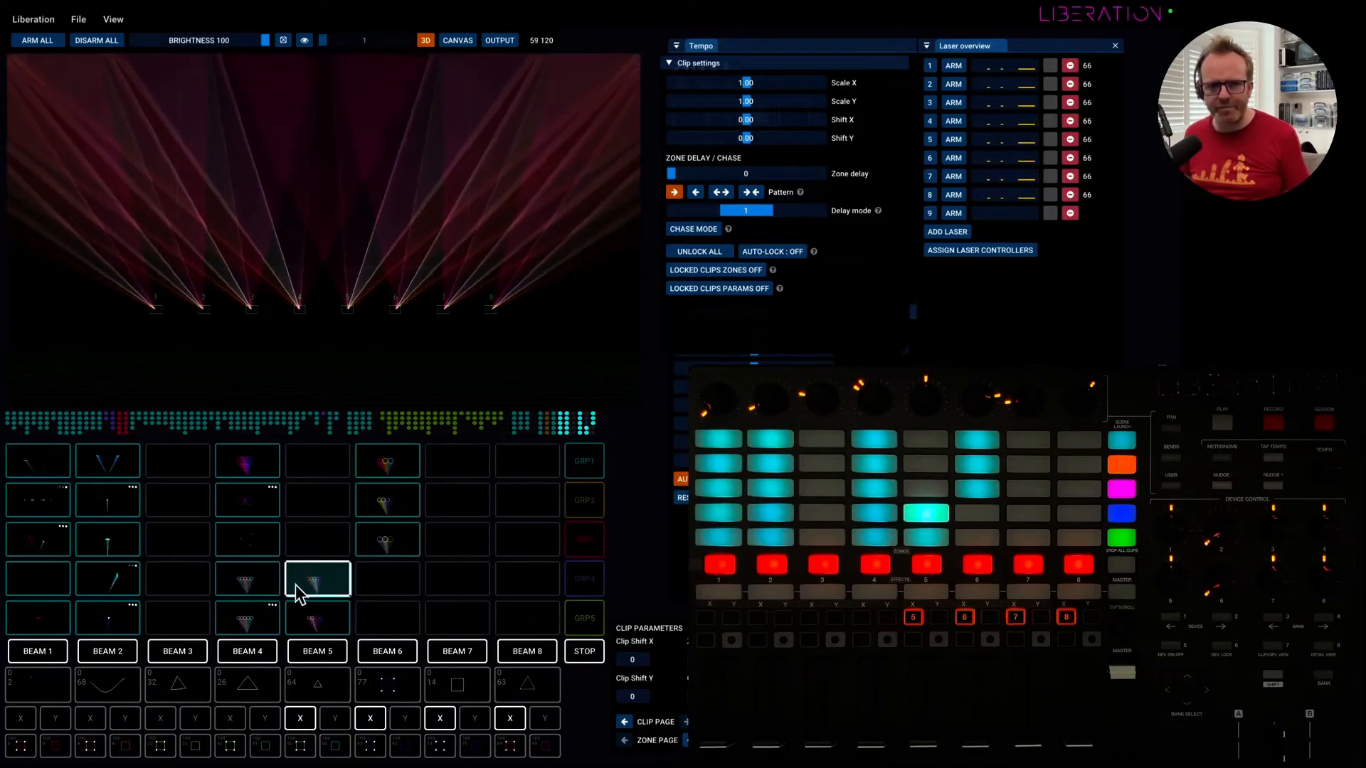
{"action": "left_click_drag", "start_coordinate": [296, 584], "coordinate": [387, 580]}
{"action": "left_click_drag", "start_coordinate": [312, 618], "coordinate": [313, 455]}
{"action": "left_click_drag", "start_coordinate": [394, 464], "coordinate": [367, 478]}
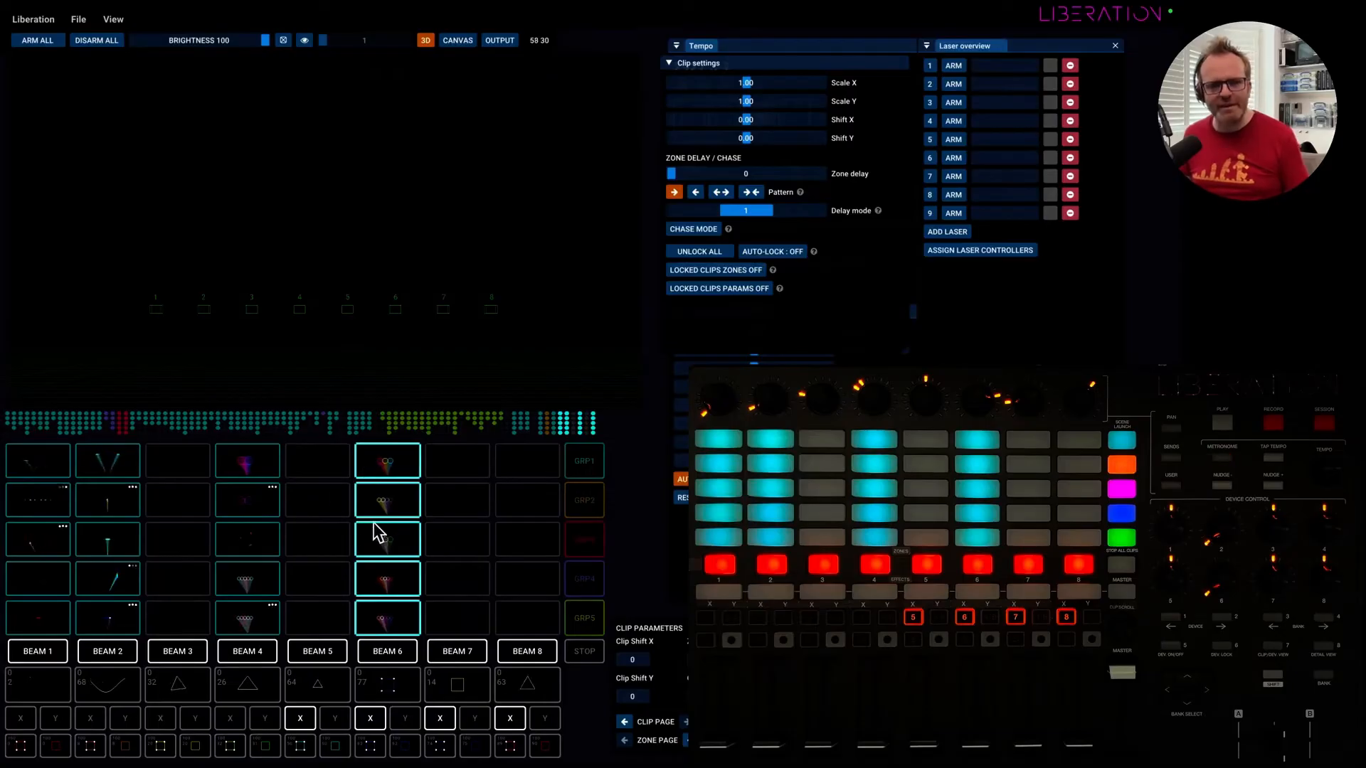
{"action": "scroll", "coordinate": [343, 520], "scroll_direction": "left", "scroll_amount": 2}
{"action": "scroll", "coordinate": [338, 519], "scroll_direction": "right", "scroll_amount": 5}
{"action": "scroll", "coordinate": [338, 520], "scroll_direction": "left", "scroll_amount": 9}
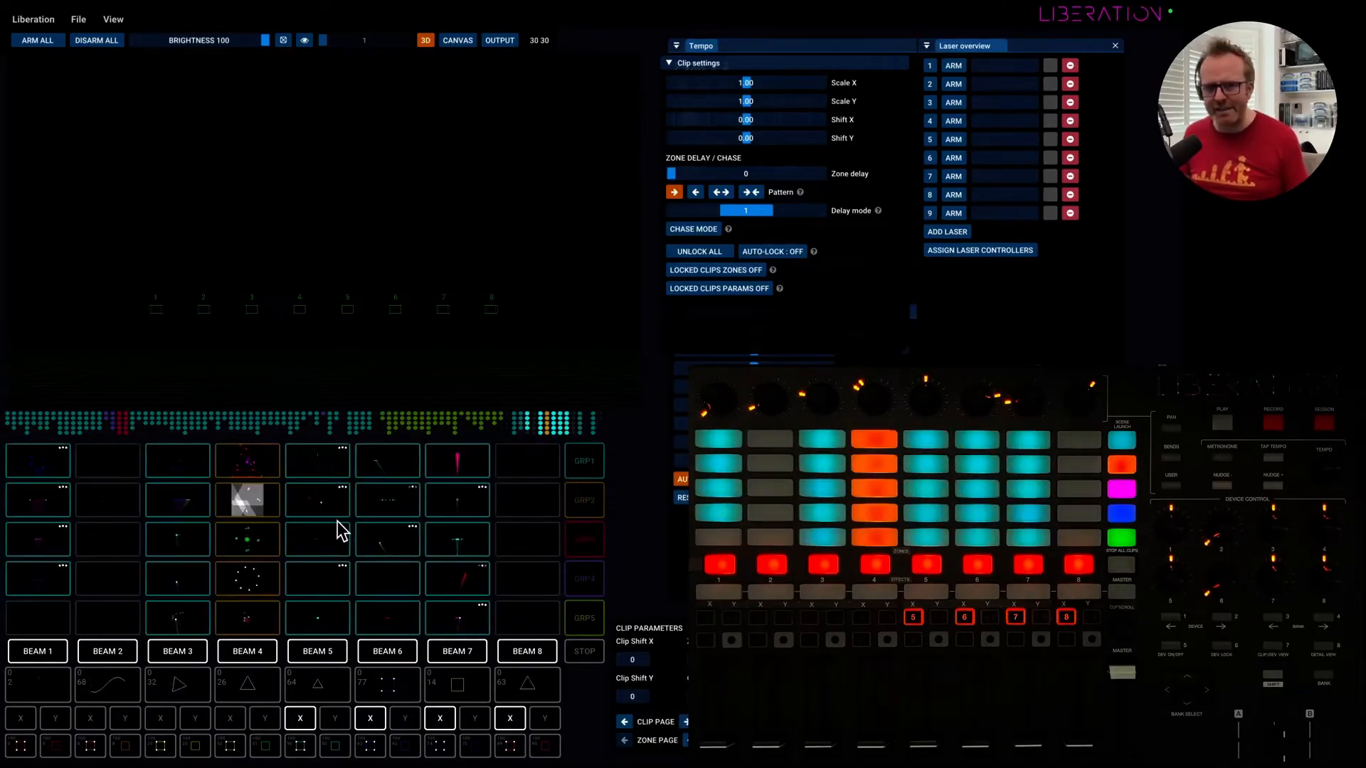
Look back and forth through the clip grid, from the earlier groups to the relocated clip columns.
{"action": "scroll", "coordinate": [343, 530], "scroll_direction": "left", "scroll_amount": 2}
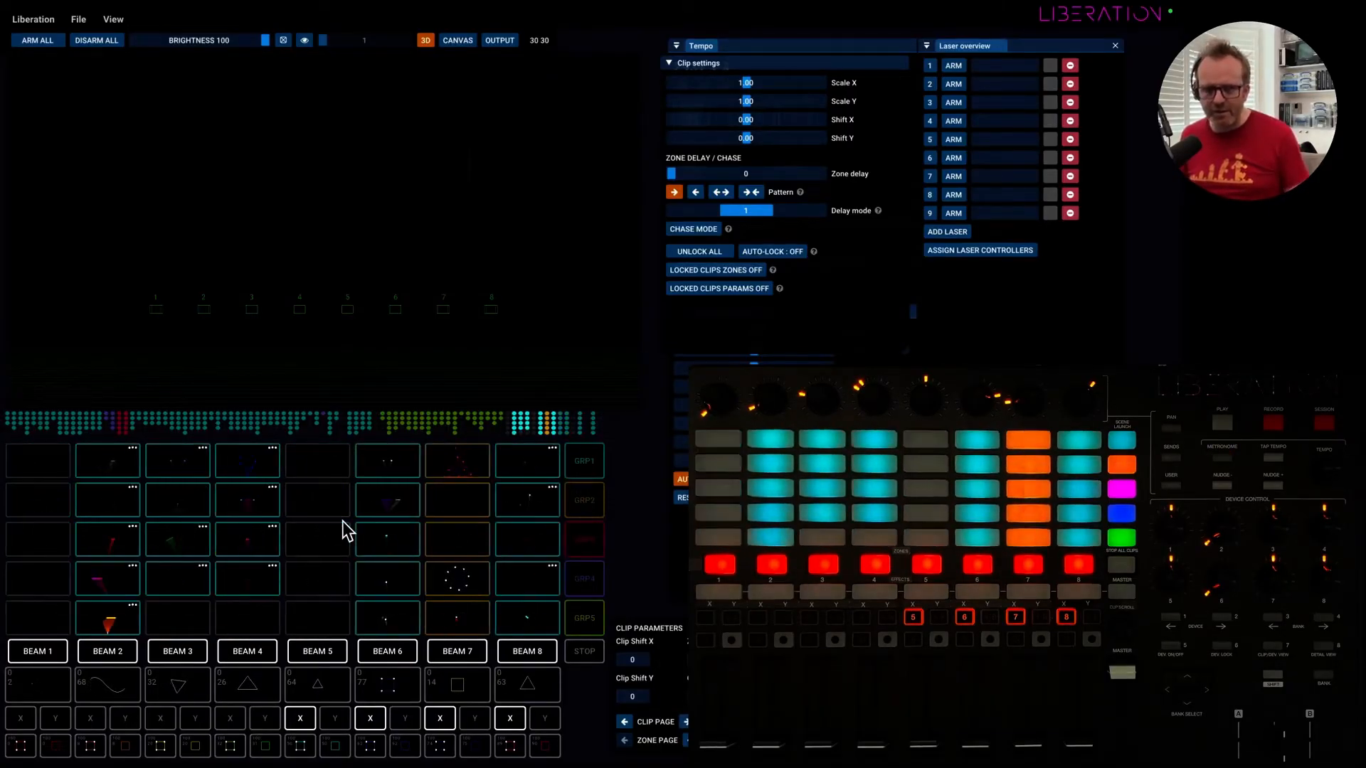
{"action": "scroll", "coordinate": [343, 530], "scroll_direction": "right", "scroll_amount": 4}
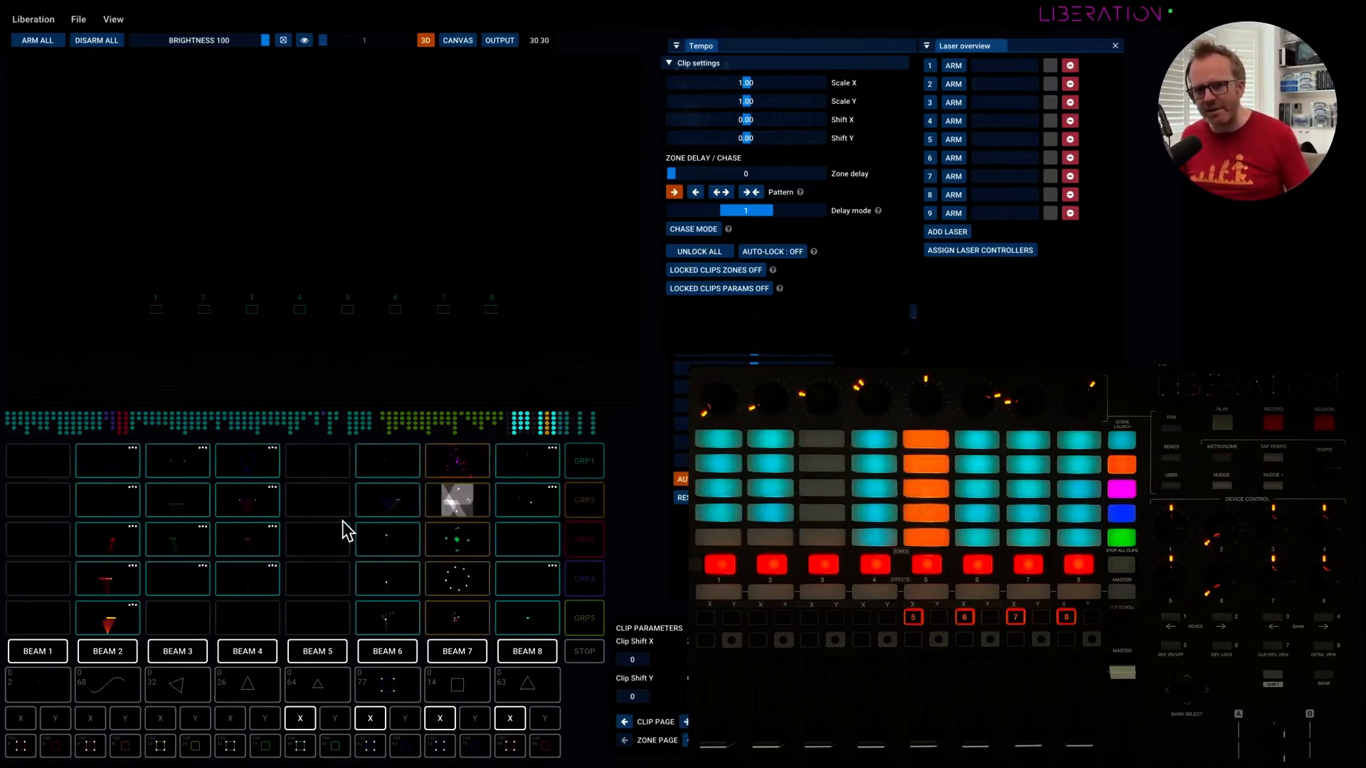
{"action": "scroll", "coordinate": [343, 530], "scroll_direction": "left", "scroll_amount": 6}
{"action": "scroll", "coordinate": [343, 530], "scroll_direction": "right", "scroll_amount": 5}
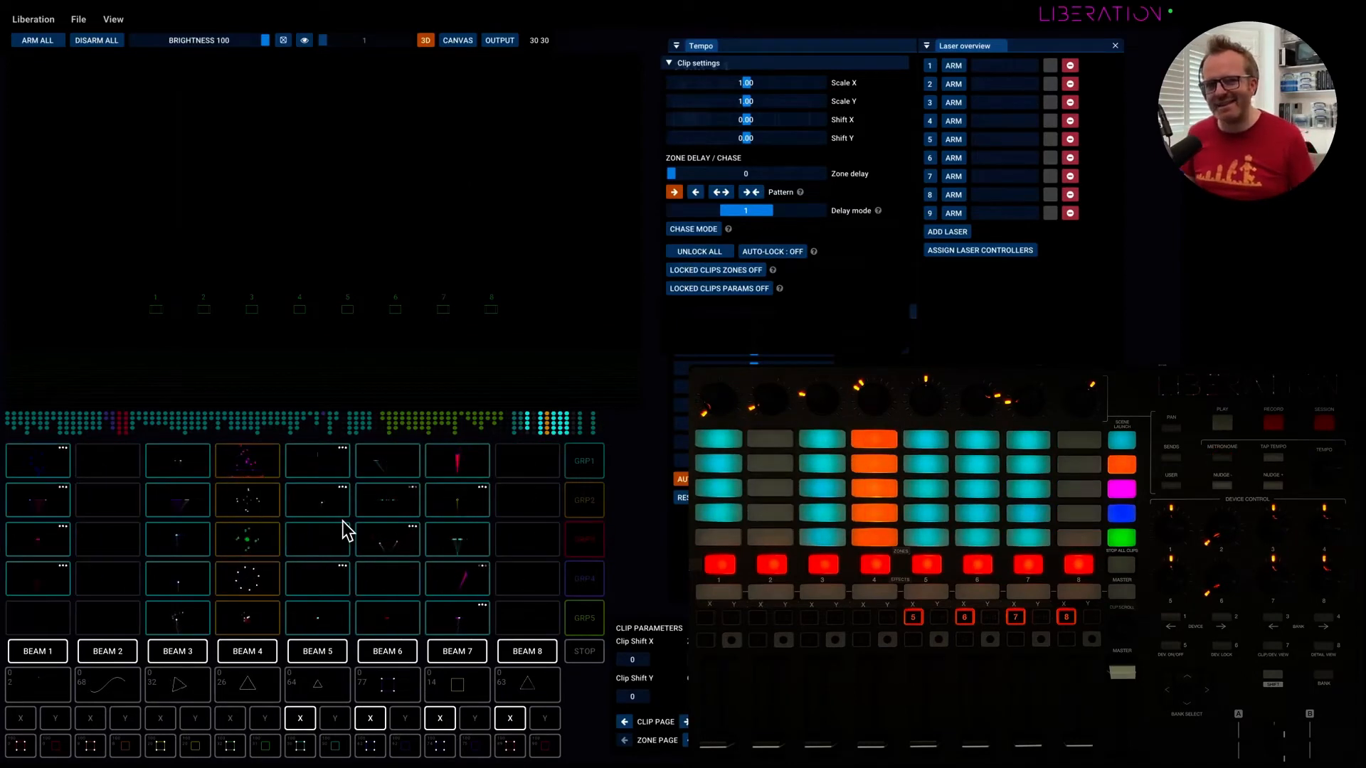
{"action": "scroll", "coordinate": [346, 530], "scroll_direction": "right", "scroll_amount": 6}
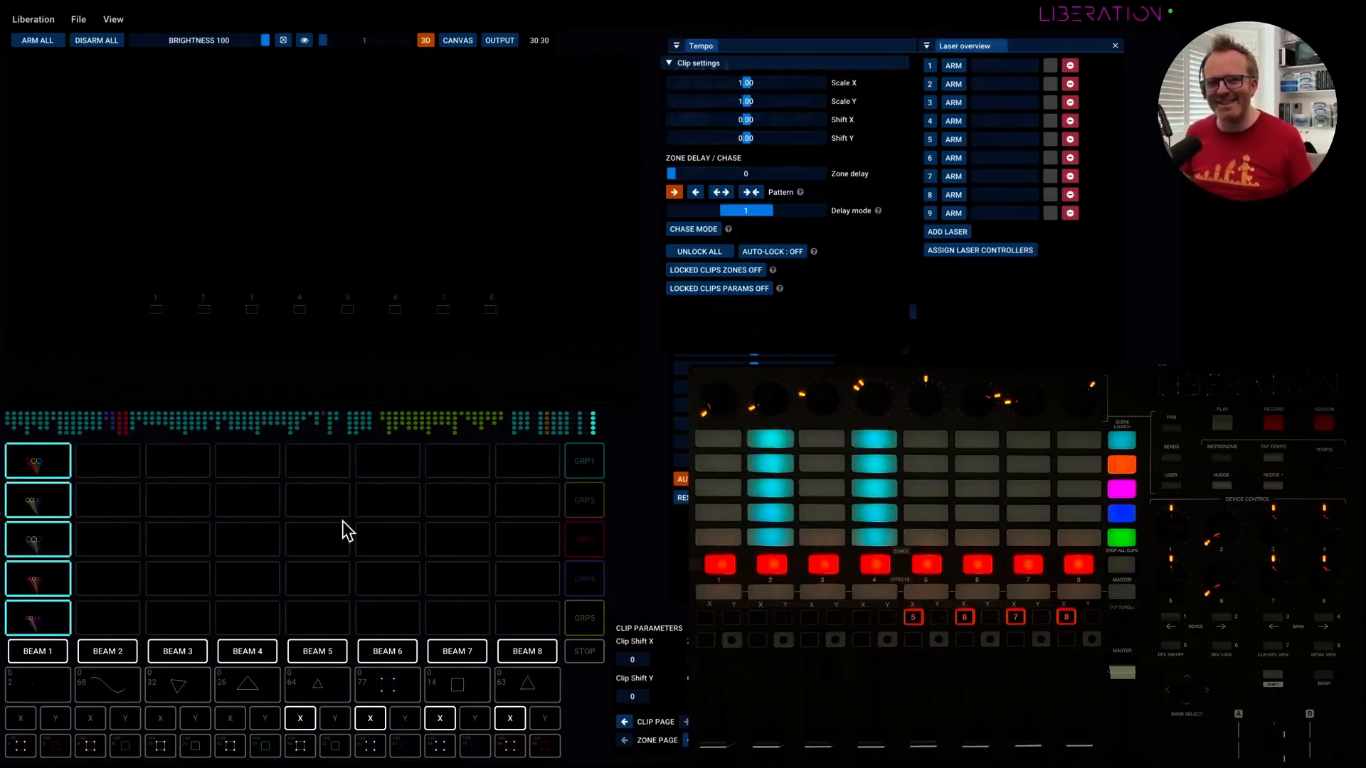
{"action": "scroll", "coordinate": [347, 530], "scroll_direction": "left", "scroll_amount": 7}
{"action": "scroll", "coordinate": [331, 475], "scroll_direction": "right", "scroll_amount": 3}
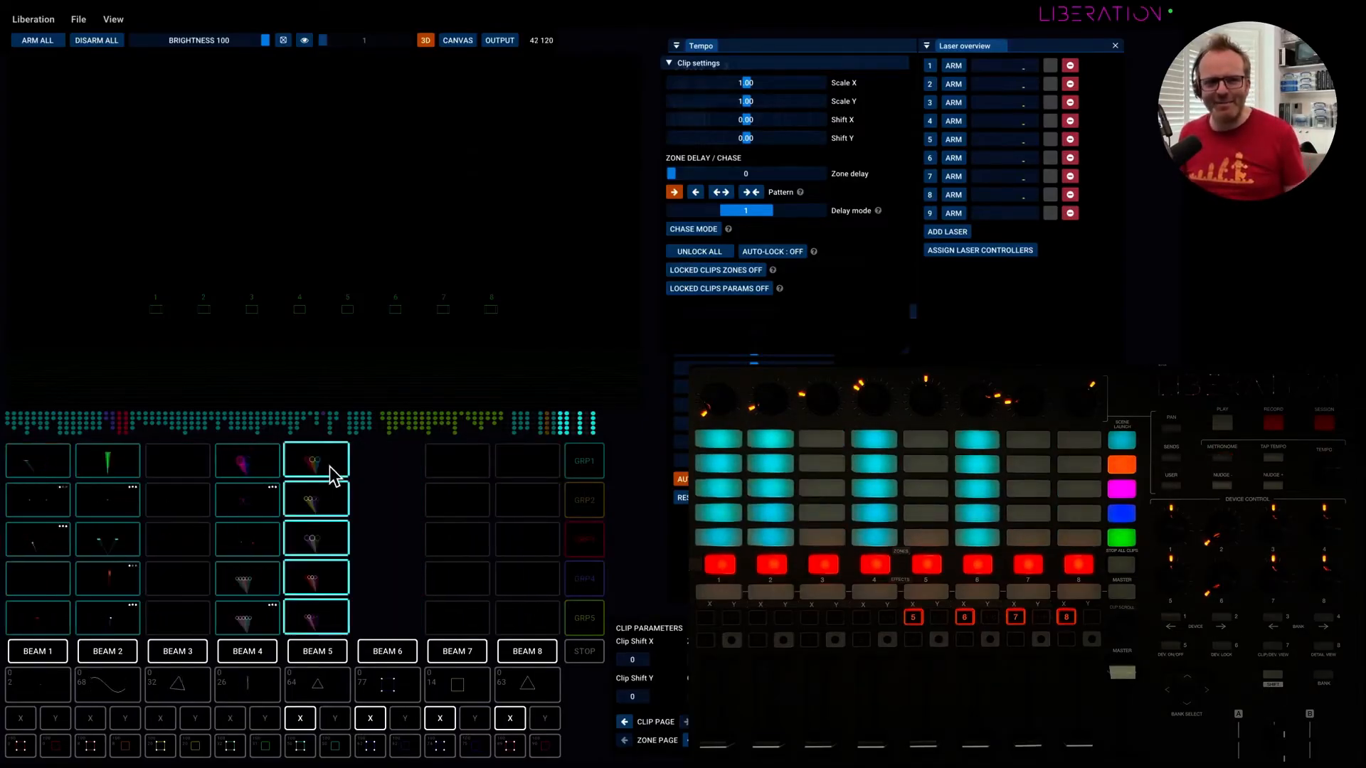
{"action": "left_click_drag", "start_coordinate": [326, 467], "coordinate": [460, 284]}
{"action": "scroll", "coordinate": [388, 478], "scroll_direction": "left", "scroll_amount": 8}
{"action": "scroll", "coordinate": [388, 477], "scroll_direction": "left", "scroll_amount": 6}
{"action": "scroll", "coordinate": [533, 556], "scroll_direction": "right", "scroll_amount": 15}
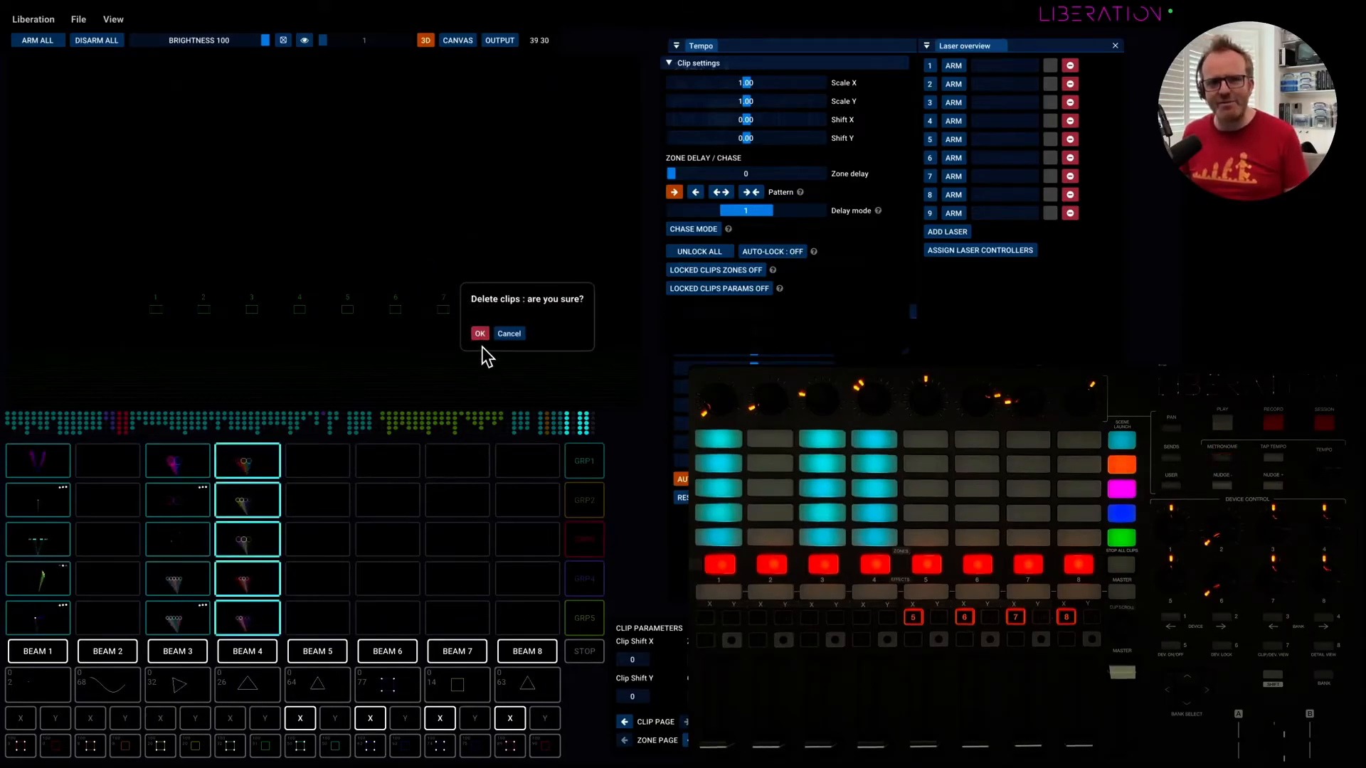
{"action": "left_click", "coordinate": [518, 337]}
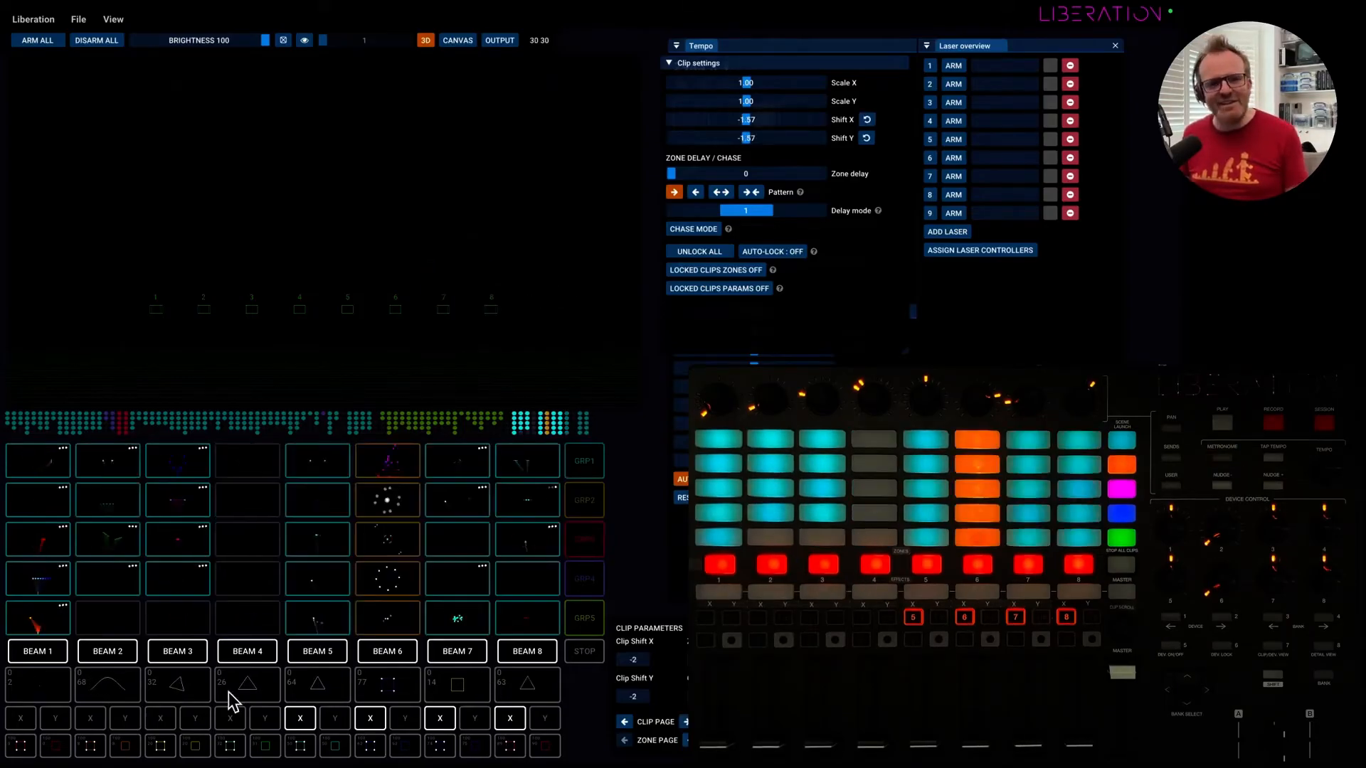
Move effect 68 from the second effect slot to the sixth slot.
{"action": "left_click_drag", "start_coordinate": [117, 694], "coordinate": [428, 699]}
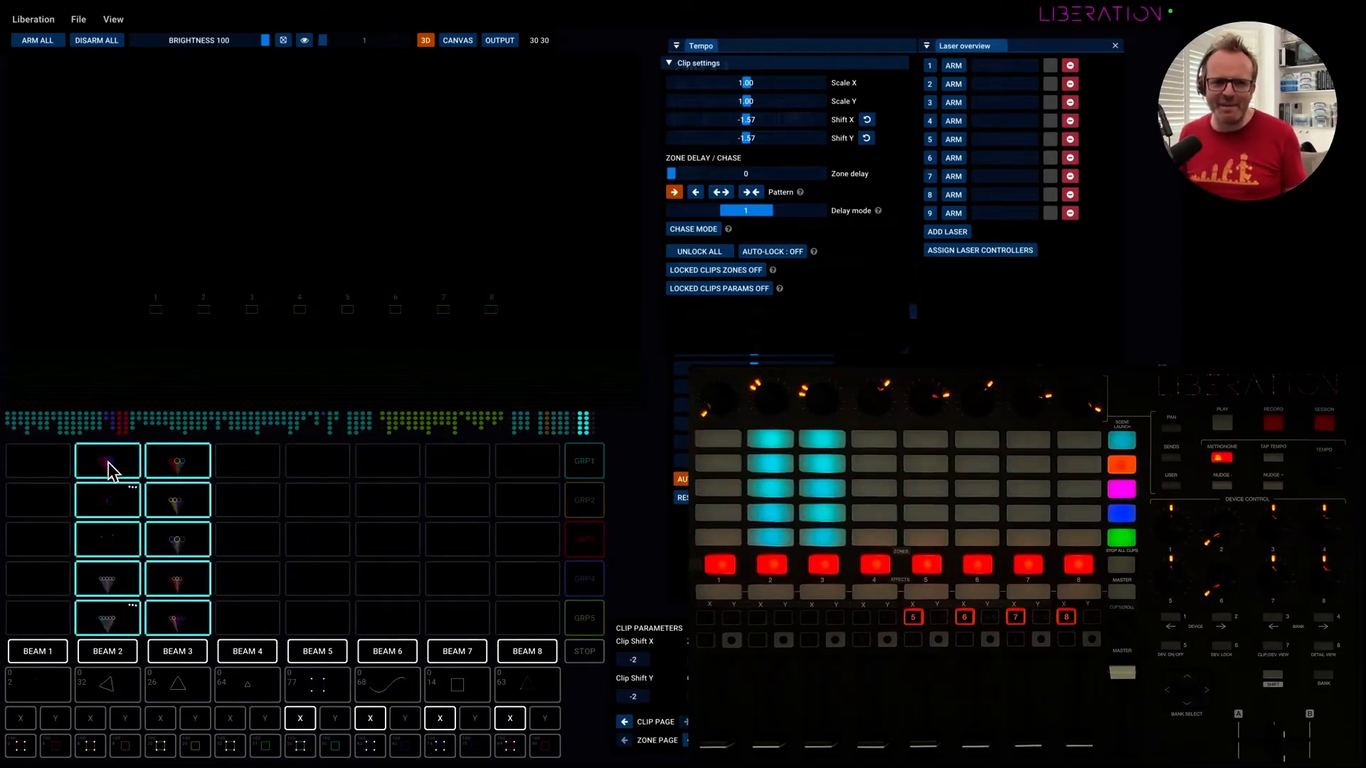
Copy the two selected five-clip columns to the columns above Beam 5 and Beam 6, and delete the copies from the grid.
{"action": "left_click_drag", "start_coordinate": [108, 469], "coordinate": [322, 475]}
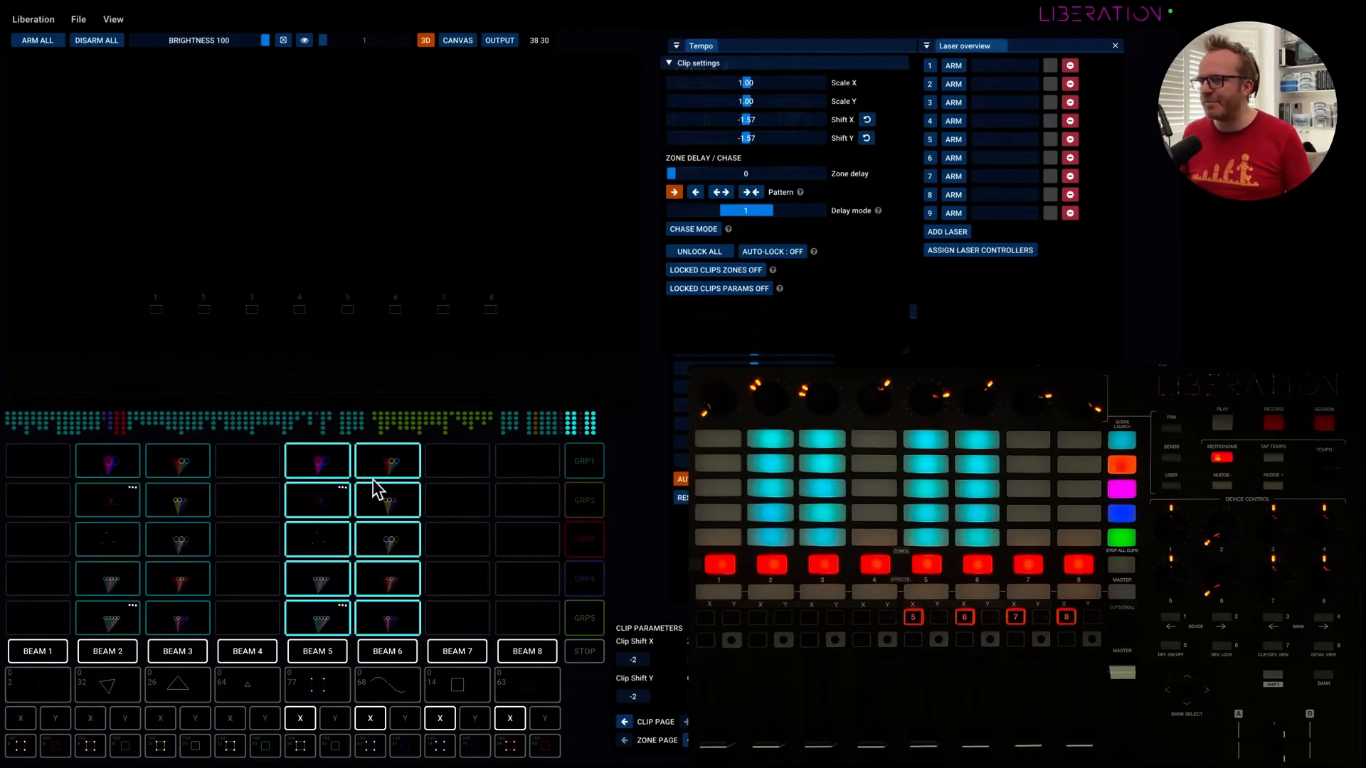
{"action": "left_click", "coordinate": [460, 497]}
{"action": "left_click_drag", "start_coordinate": [458, 455], "coordinate": [324, 602]}
{"action": "left_click_drag", "start_coordinate": [316, 464], "coordinate": [377, 286]}
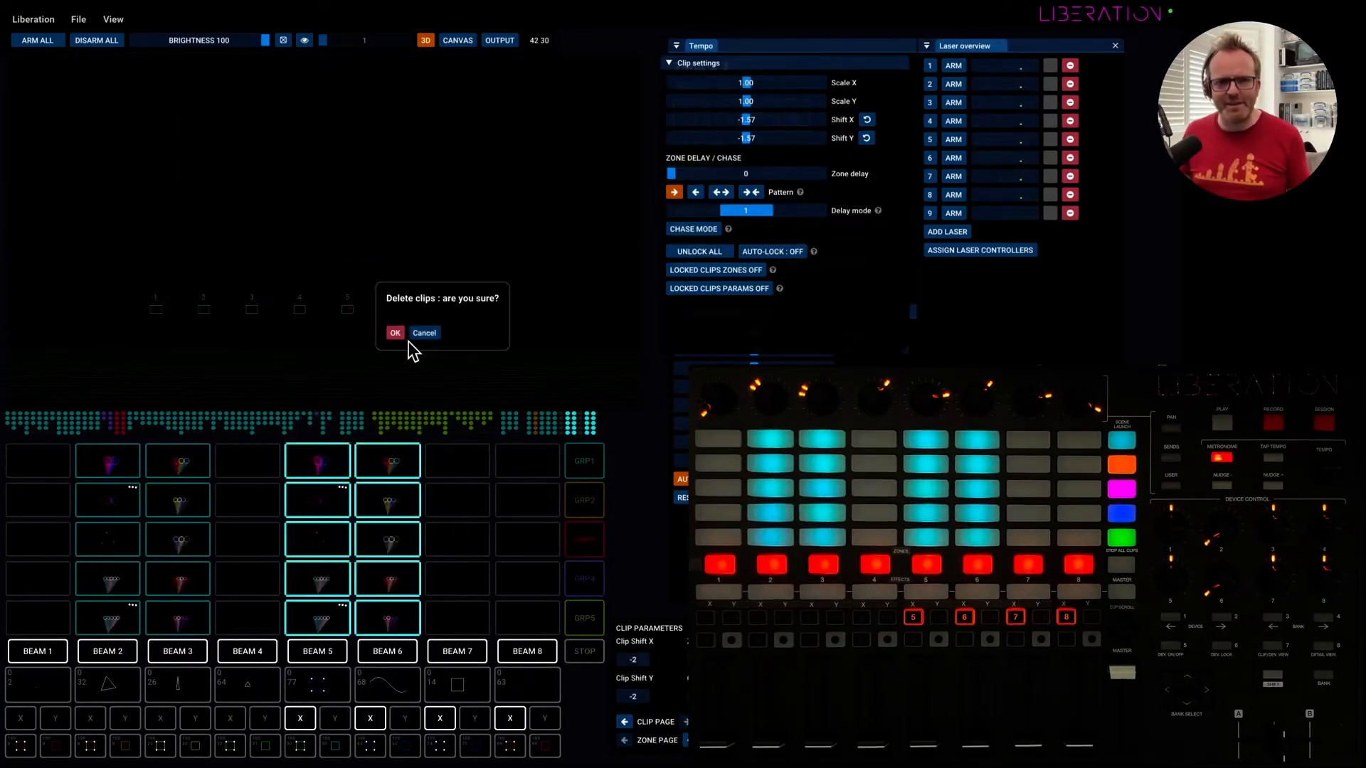
{"action": "left_click", "coordinate": [395, 332]}
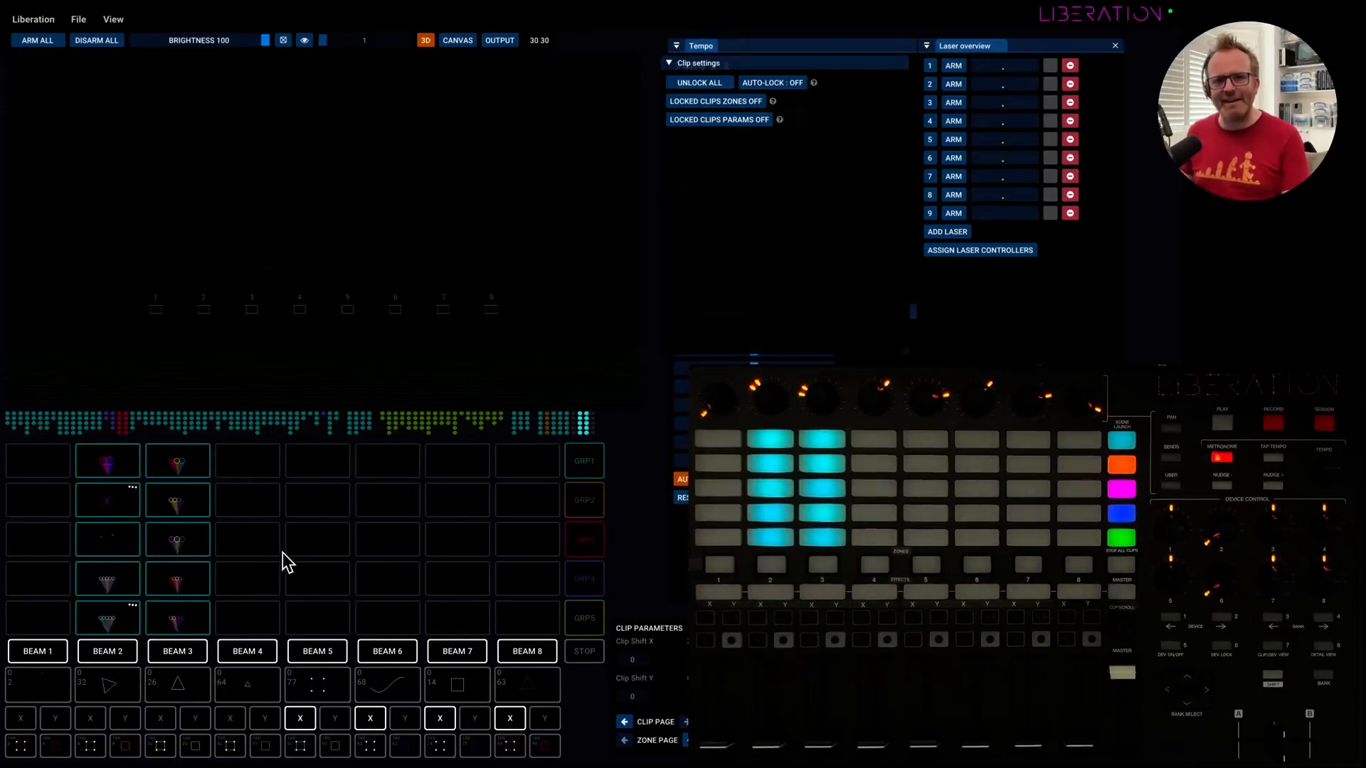
Show the Timeline beneath the clip grid and hide it again.
{"action": "scroll", "coordinate": [279, 553], "scroll_direction": "left", "scroll_amount": 20}
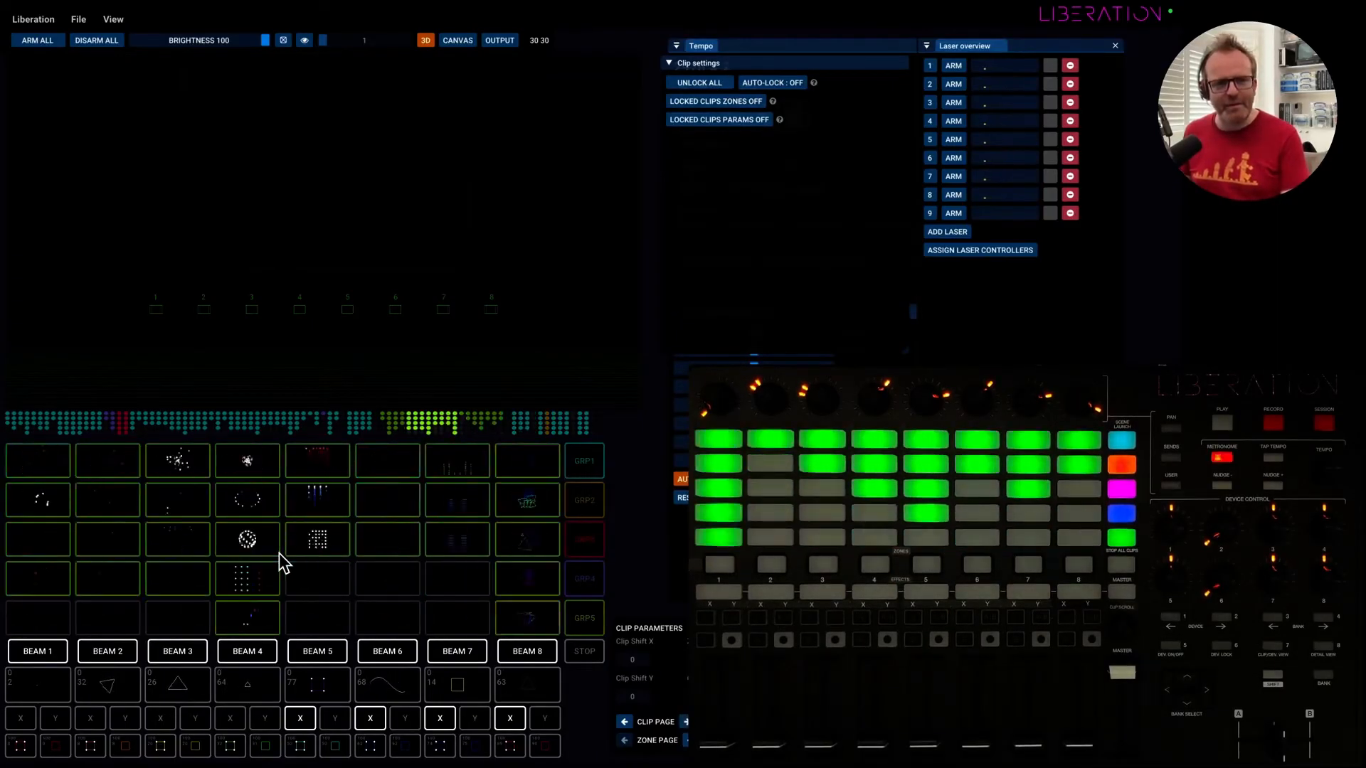
{"action": "scroll", "coordinate": [279, 562], "scroll_direction": "right", "scroll_amount": 8}
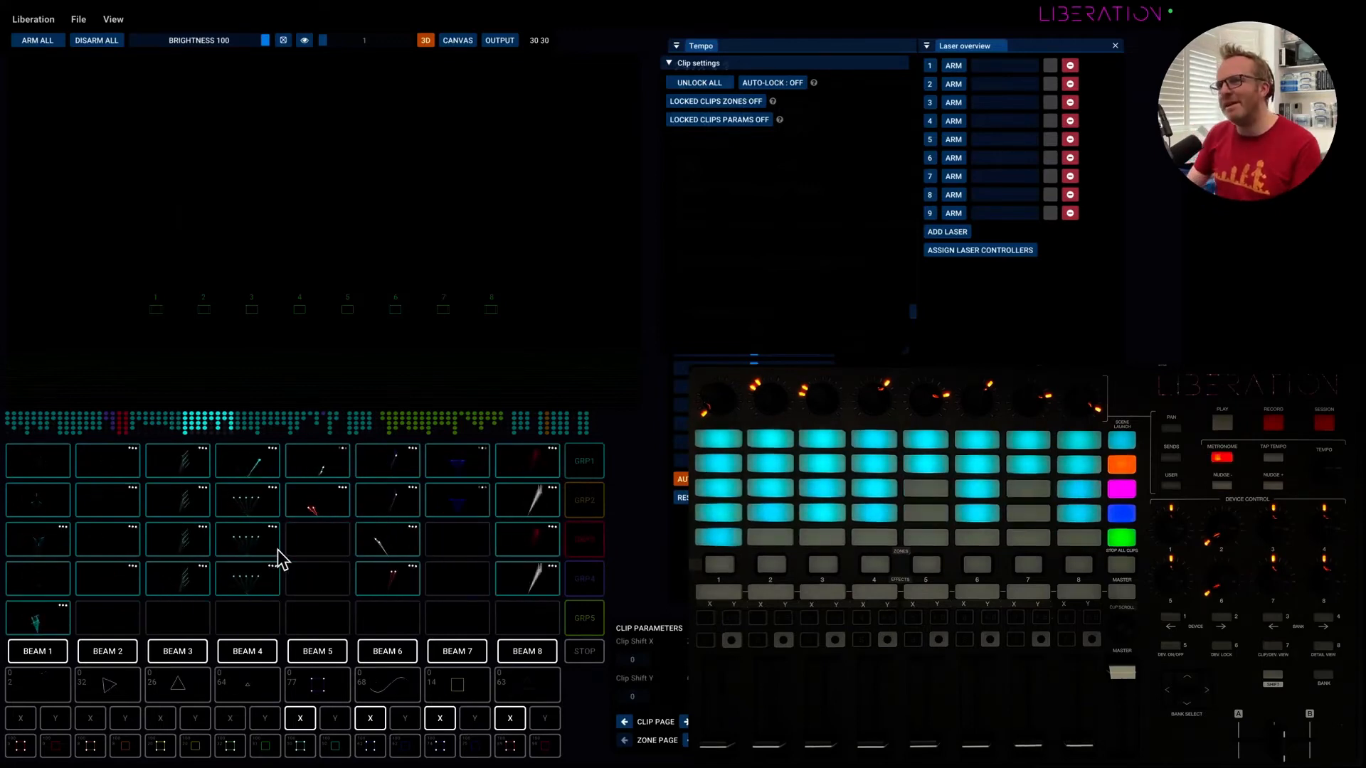
{"action": "scroll", "coordinate": [280, 555], "scroll_direction": "left", "scroll_amount": 8}
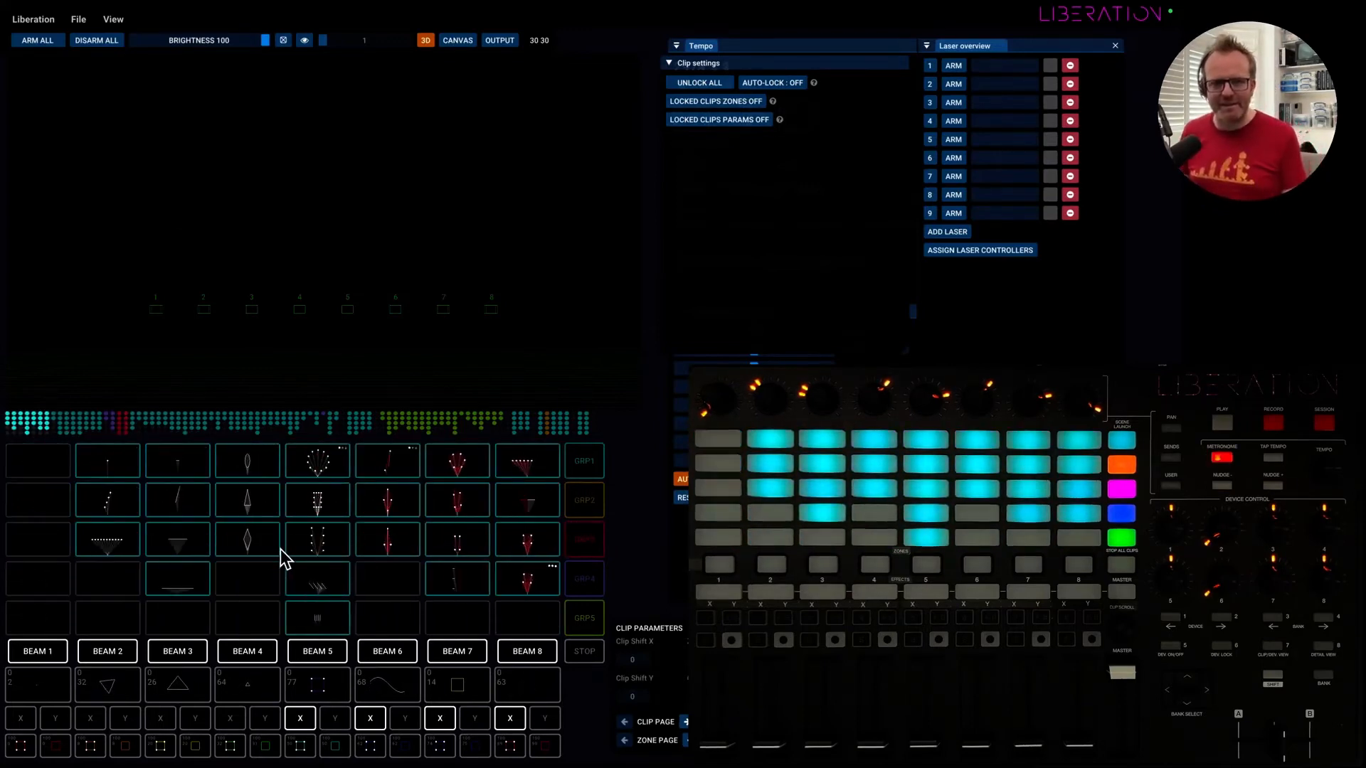
{"action": "scroll", "coordinate": [280, 556], "scroll_direction": "left", "scroll_amount": 1}
{"action": "left_click", "coordinate": [115, 20]}
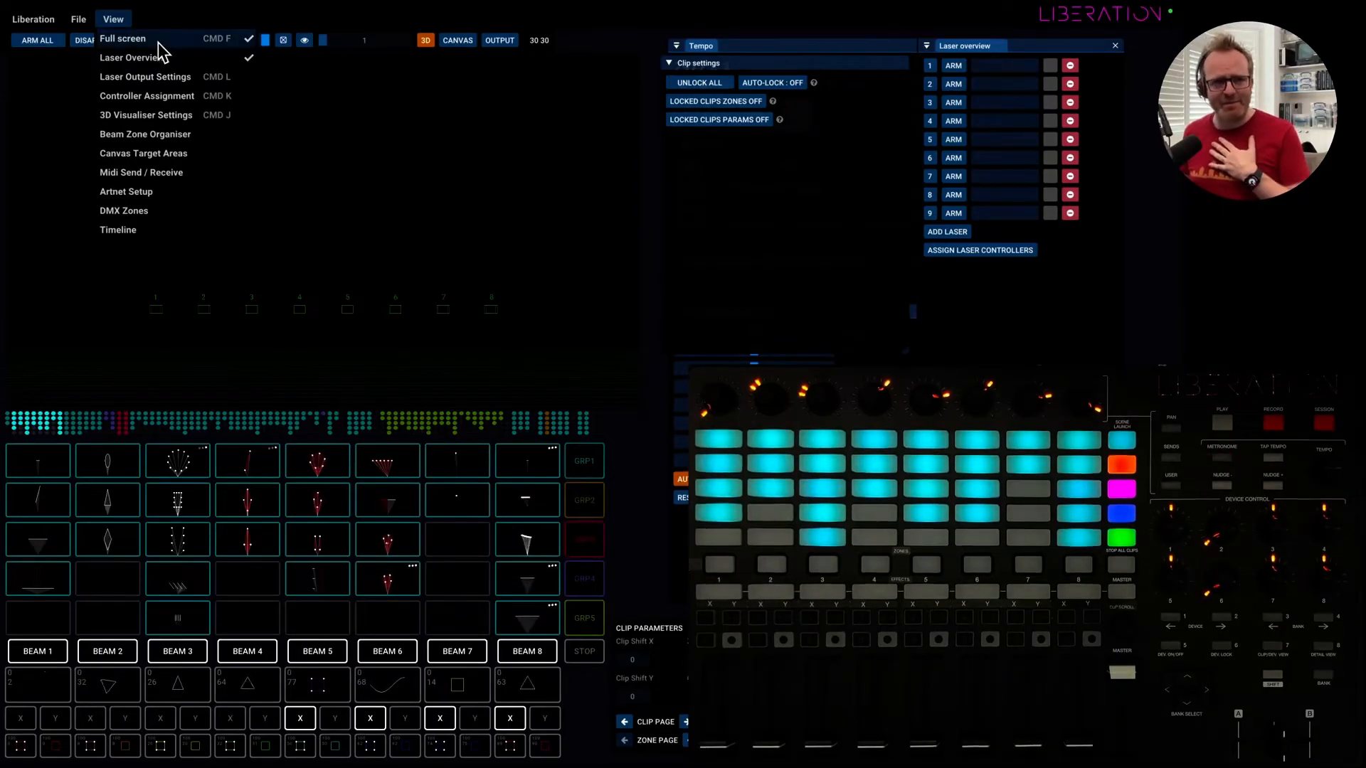
{"action": "left_click", "coordinate": [135, 231]}
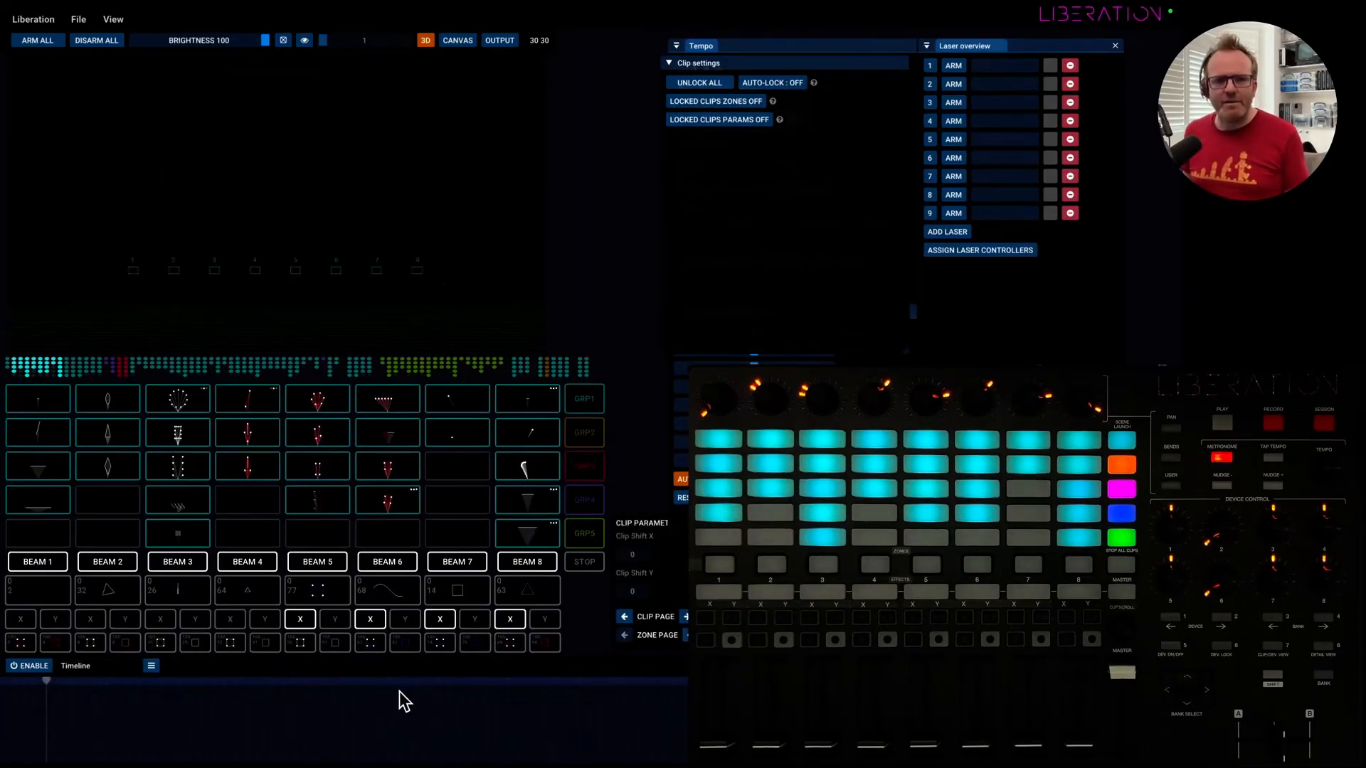
{"action": "left_click", "coordinate": [113, 19]}
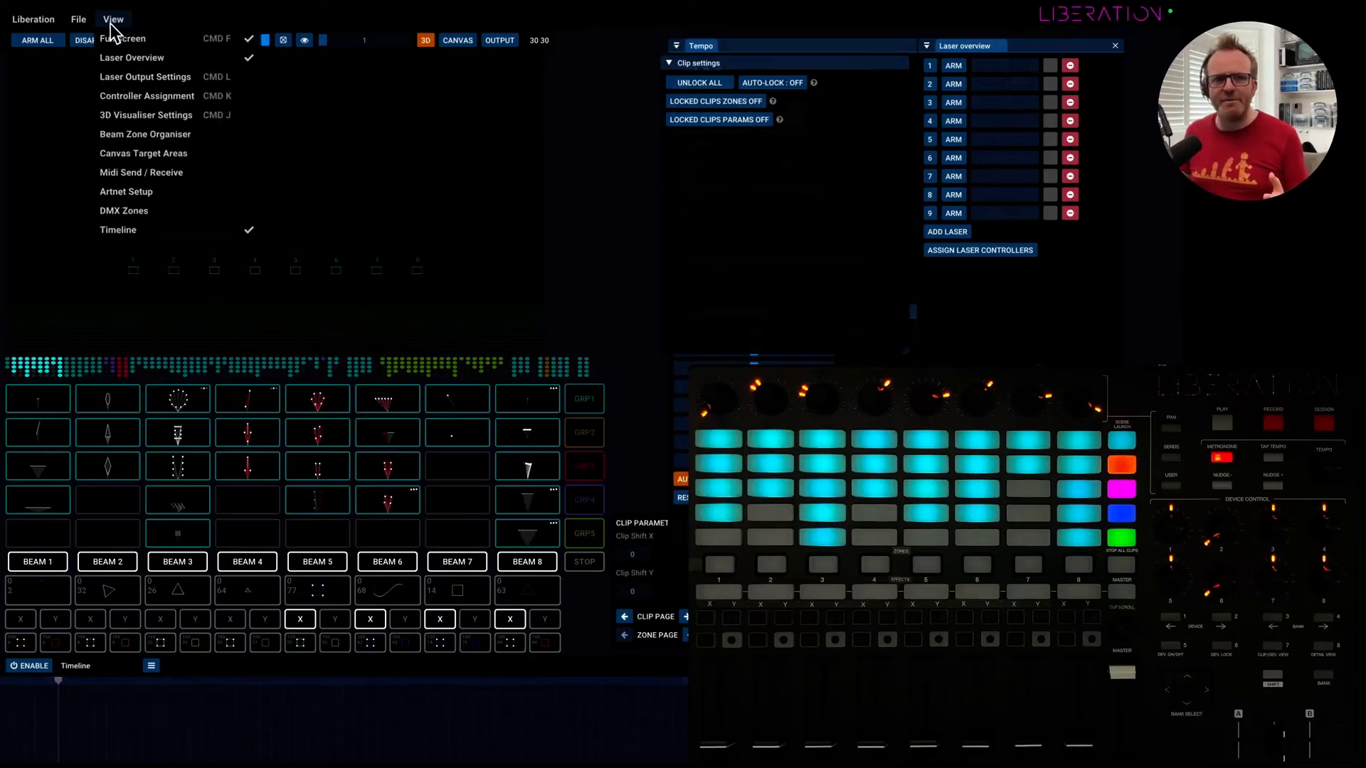
{"action": "left_click", "coordinate": [135, 232]}
Show the Timeline and enable it.
{"action": "left_click", "coordinate": [114, 19]}
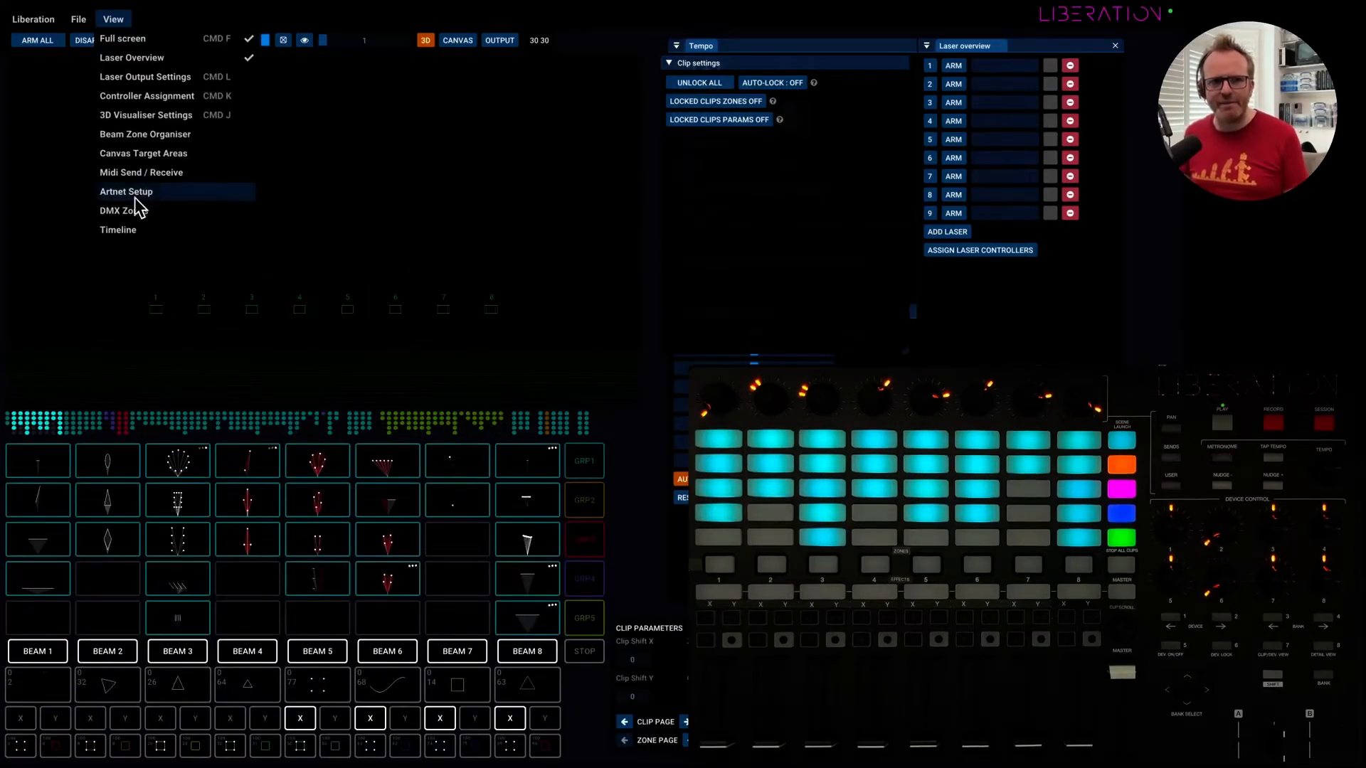
{"action": "left_click", "coordinate": [132, 231]}
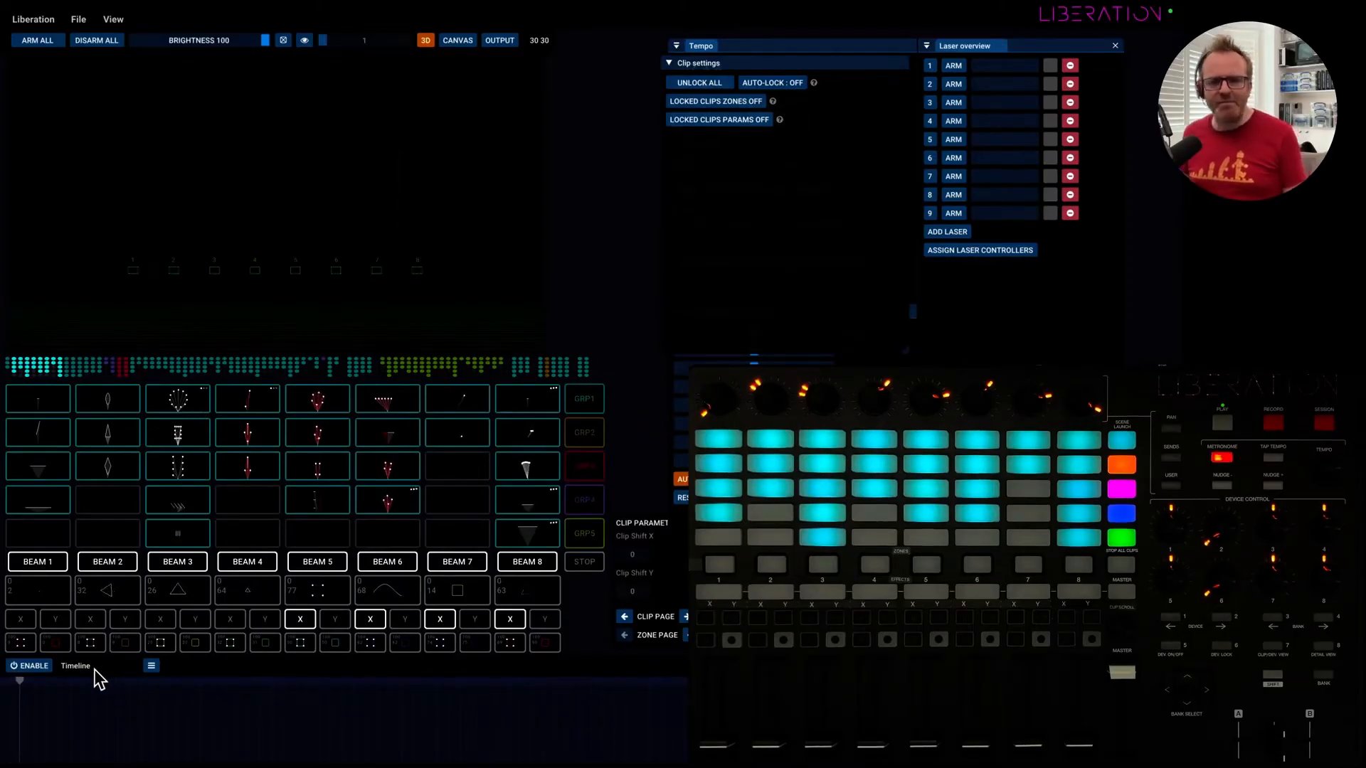
{"action": "left_click", "coordinate": [42, 667]}
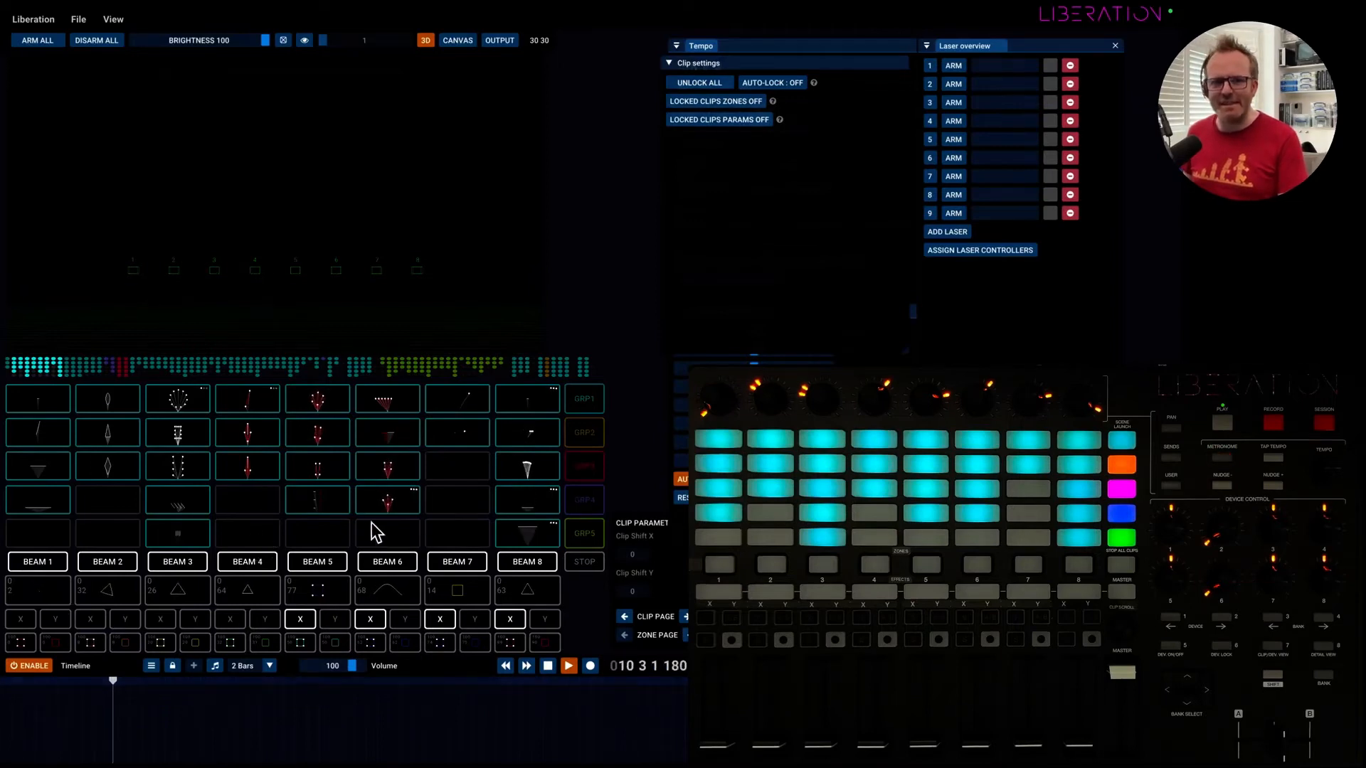
Place clips 4:0 to 6:3 on the timeline as consecutive two-bar blocks, select them all and shift them to start at 9 one row lower.
{"action": "left_click_drag", "start_coordinate": [375, 532], "coordinate": [10, 706]}
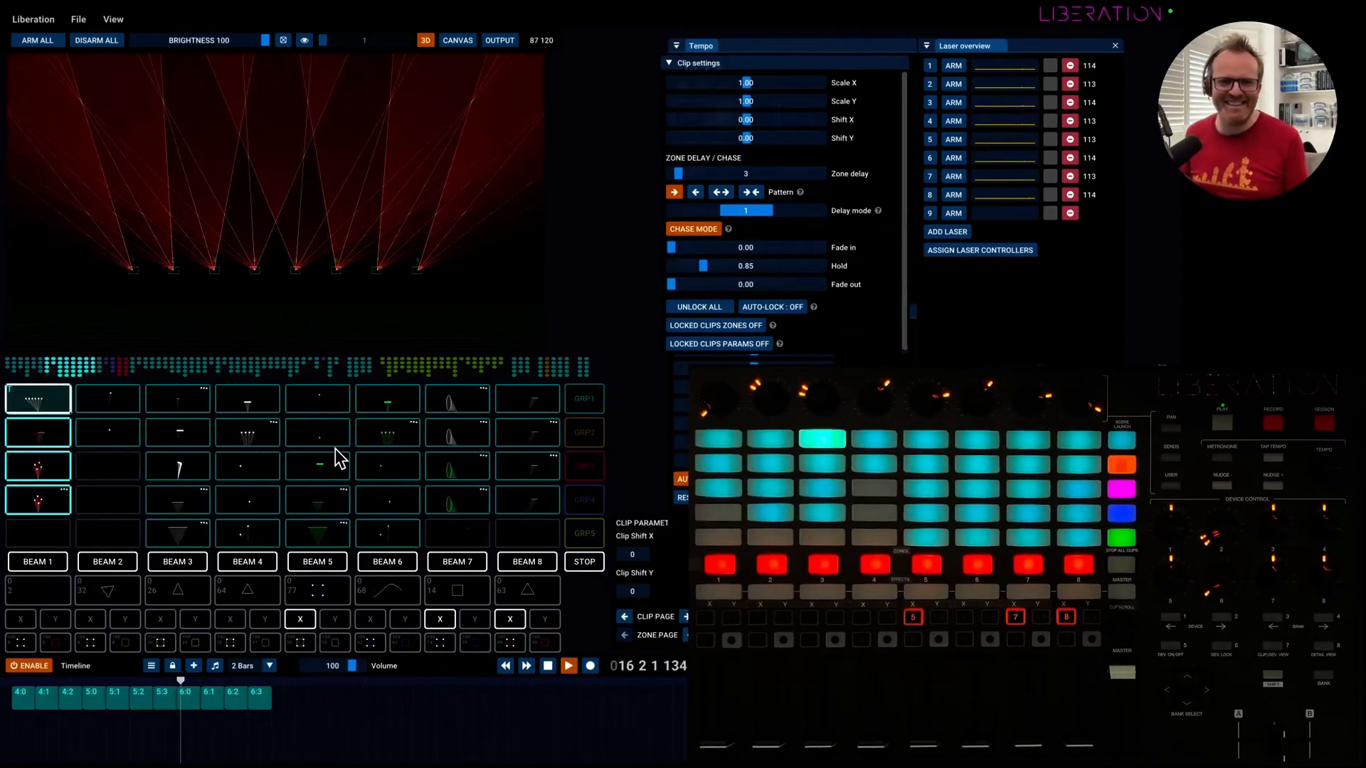
{"action": "left_click_drag", "start_coordinate": [21, 725], "coordinate": [58, 708]}
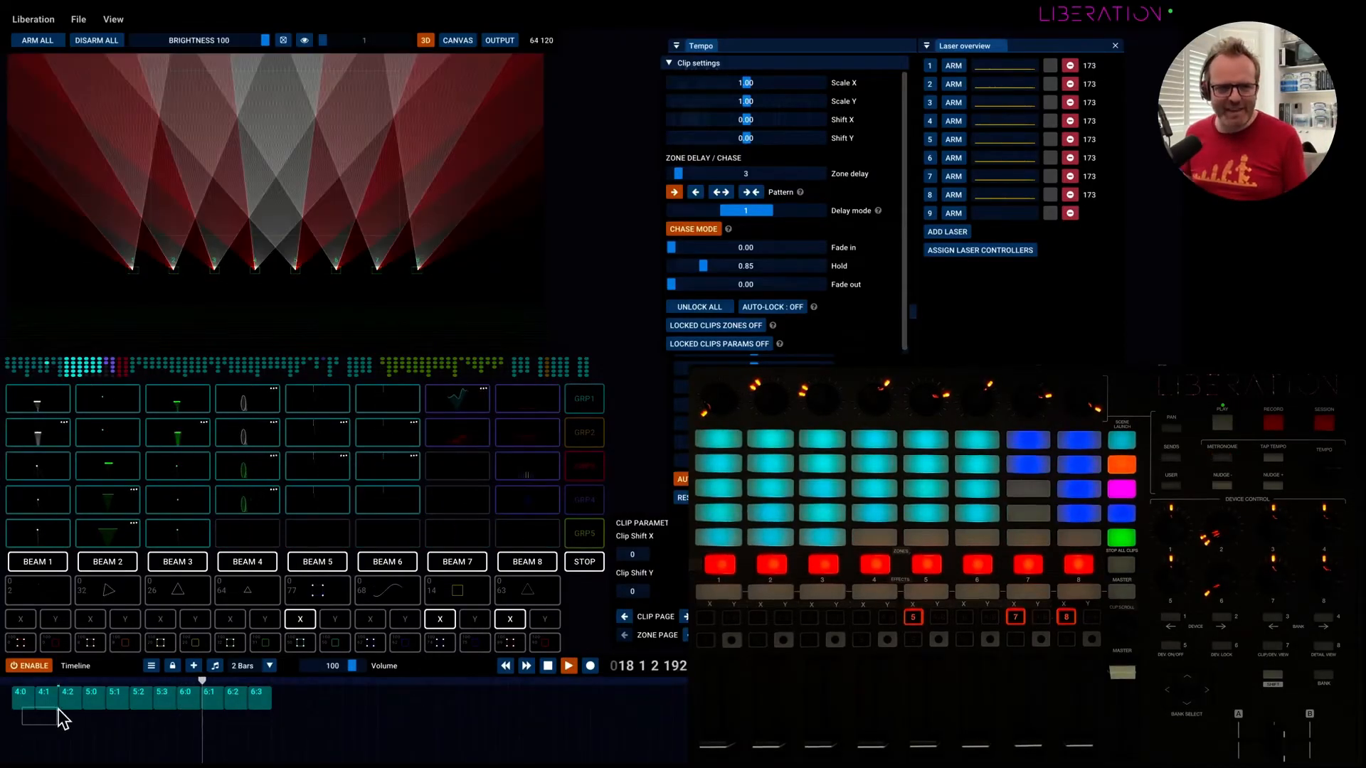
{"action": "left_click_drag", "start_coordinate": [186, 712], "coordinate": [287, 708]}
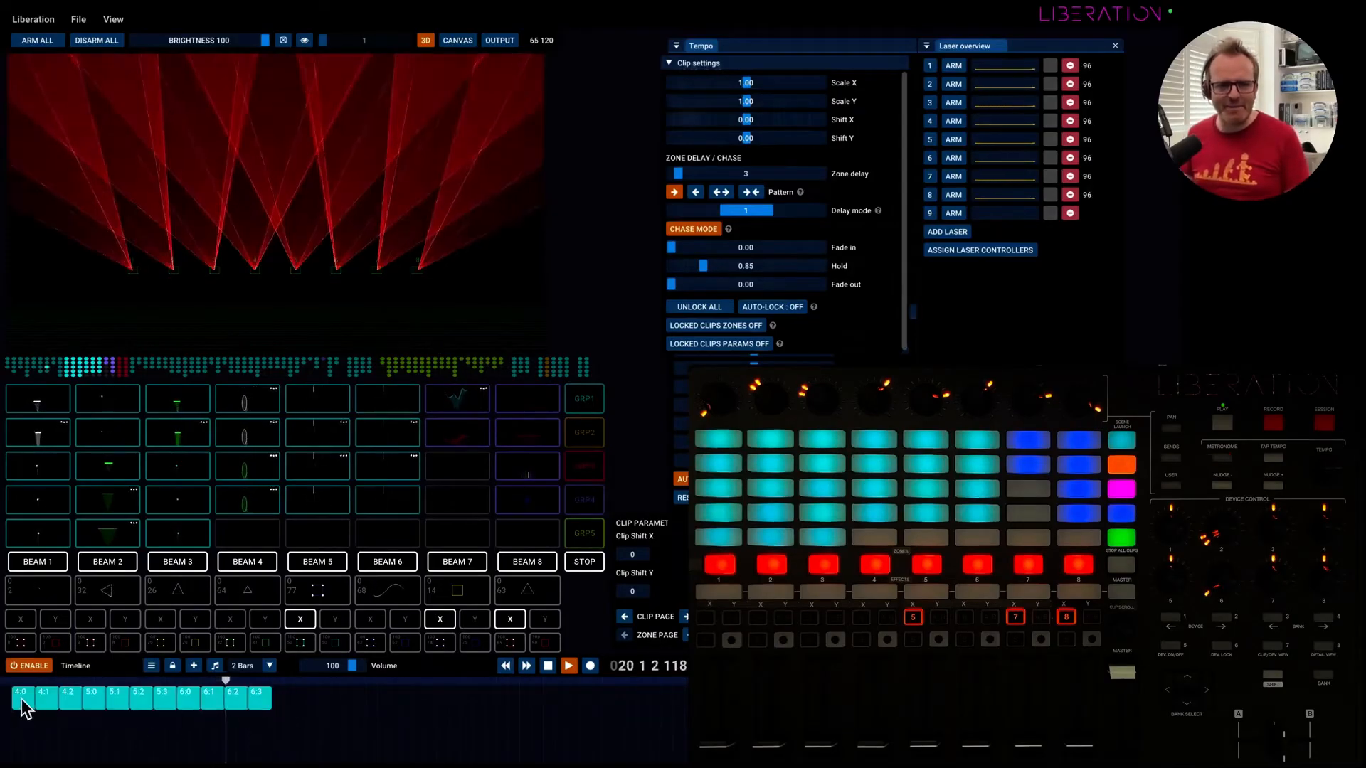
{"action": "left_click_drag", "start_coordinate": [22, 699], "coordinate": [112, 721]}
Delete block 4:0 from the timeline, and select and delete all the remaining blocks.
{"action": "right_click", "coordinate": [114, 725]}
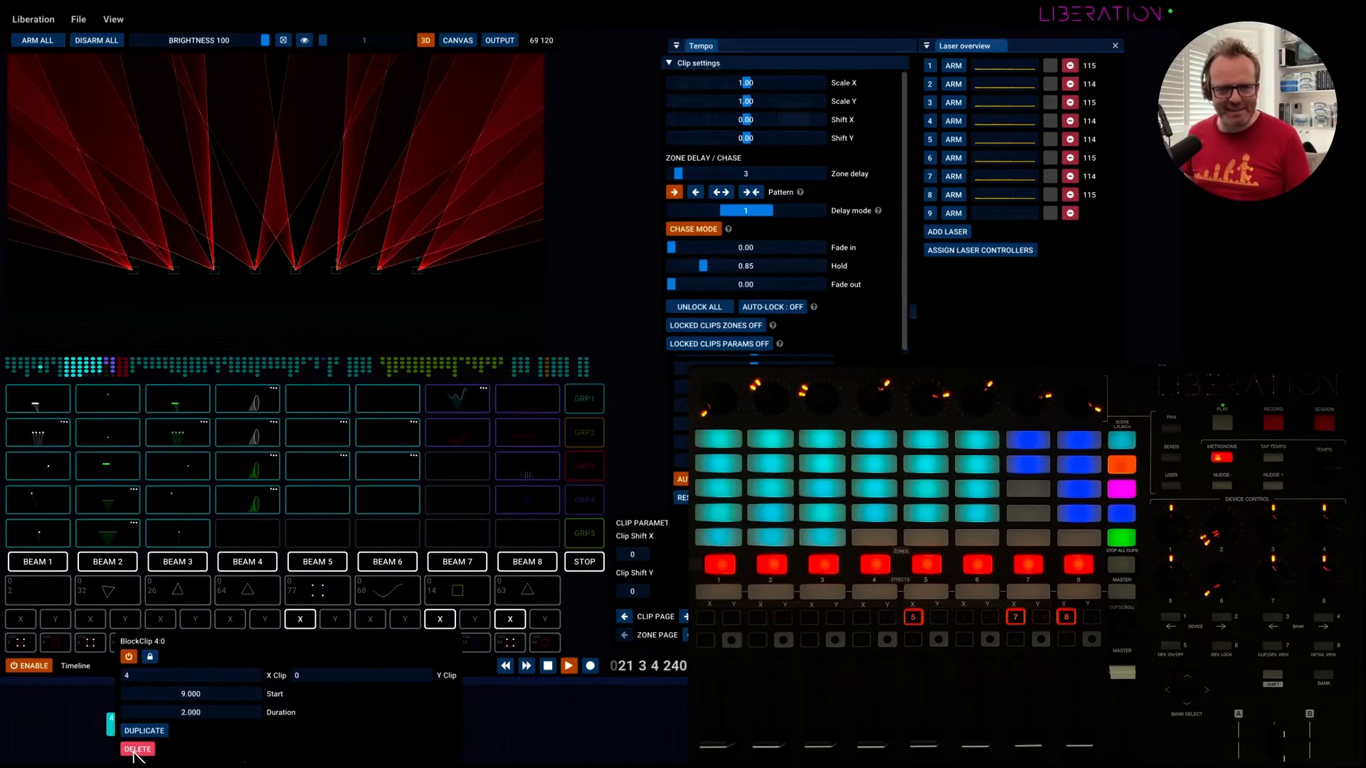
{"action": "left_click", "coordinate": [137, 749]}
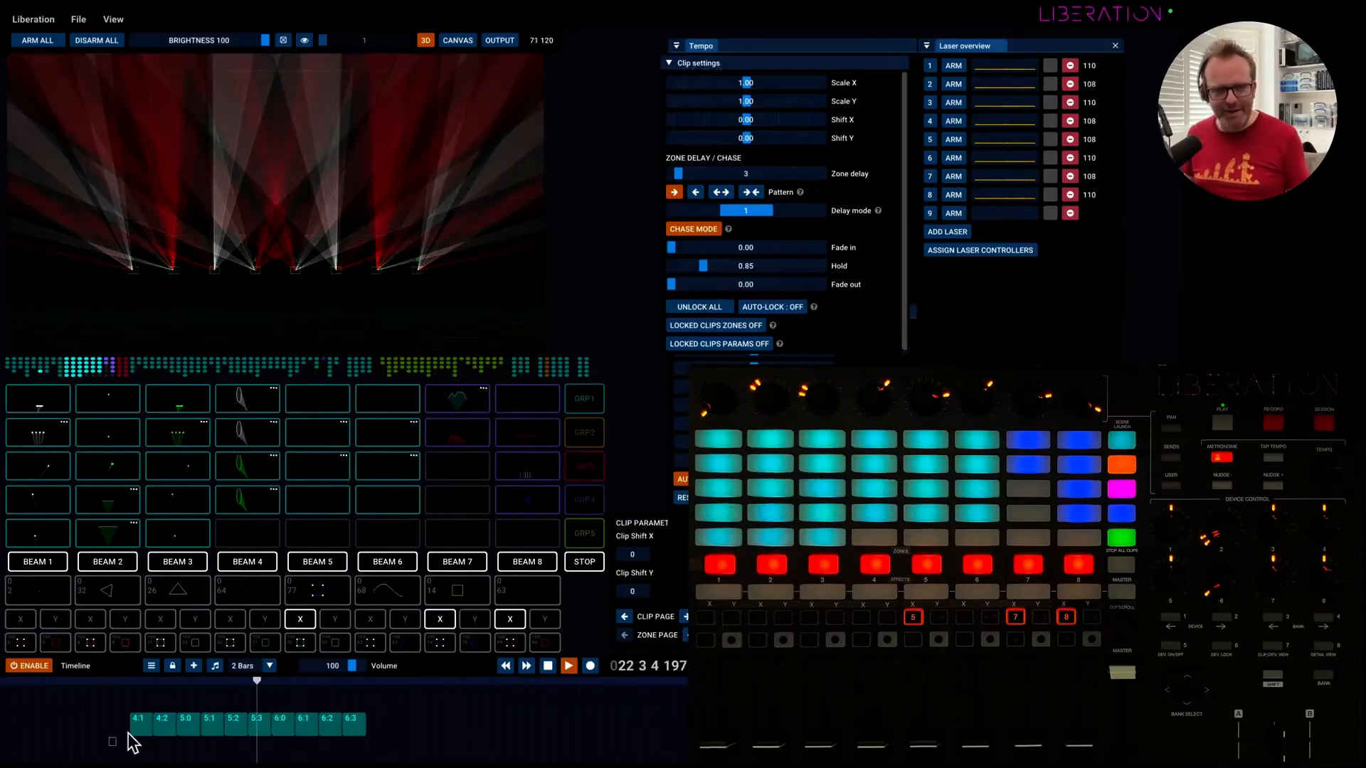
{"action": "left_click_drag", "start_coordinate": [133, 743], "coordinate": [387, 730]}
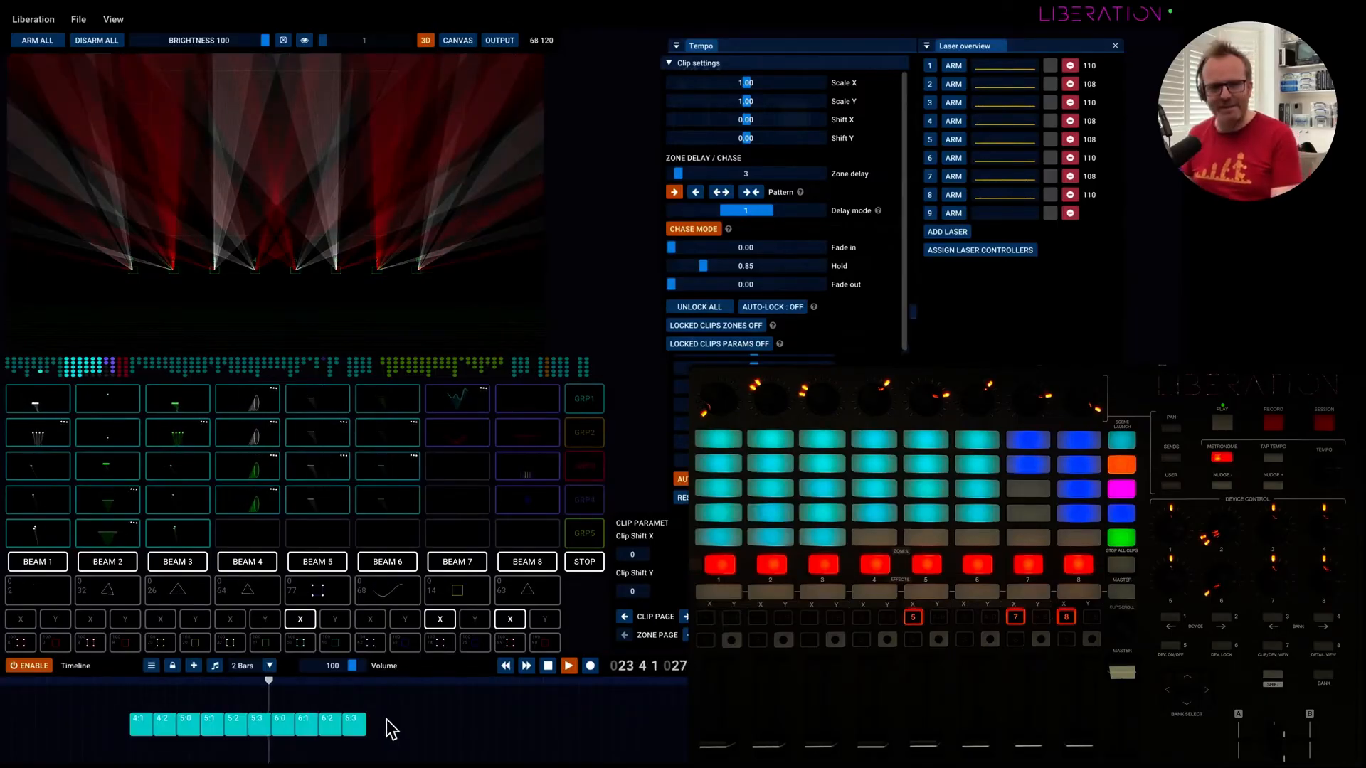
{"action": "key", "text": "Delete"}
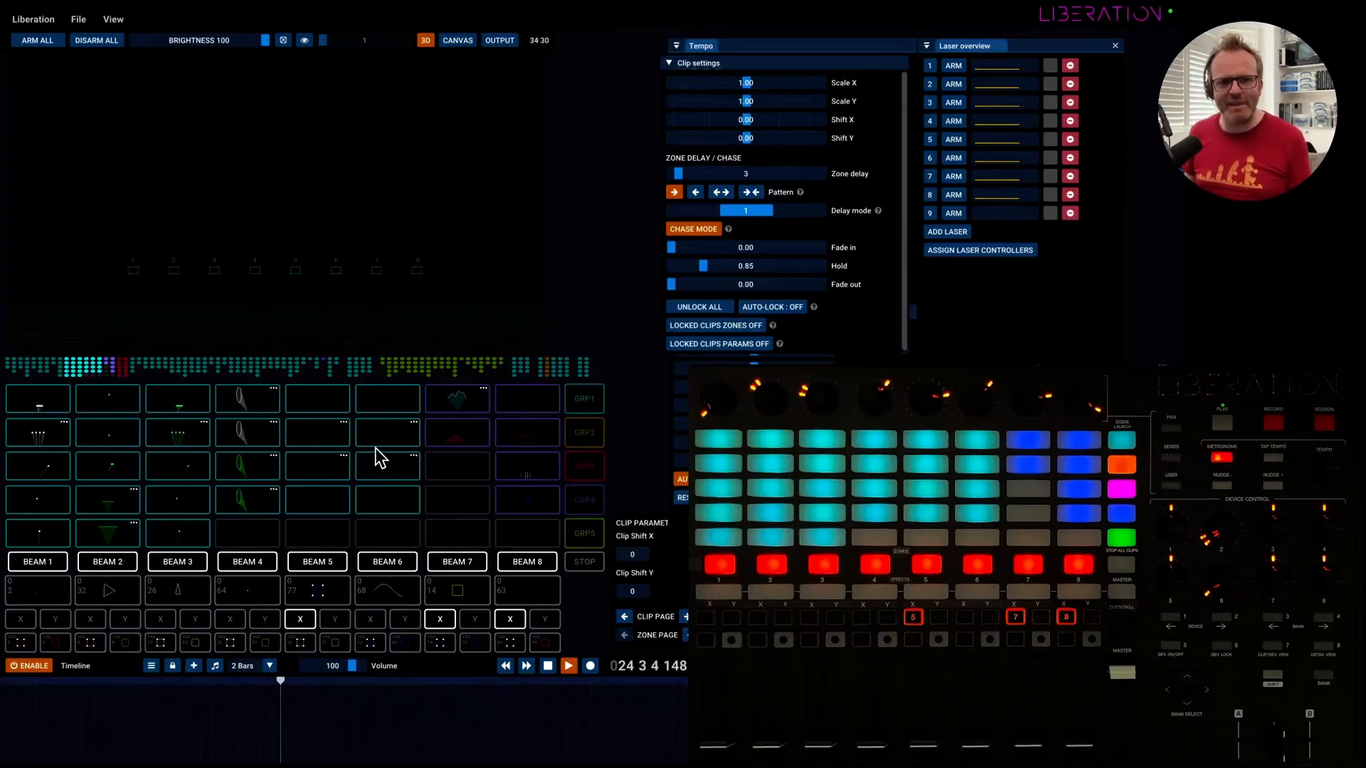
Look through the clips in the further columns of the grid.
{"action": "scroll", "coordinate": [373, 458], "scroll_direction": "right", "scroll_amount": 16}
{"action": "scroll", "coordinate": [370, 457], "scroll_direction": "right", "scroll_amount": 3}
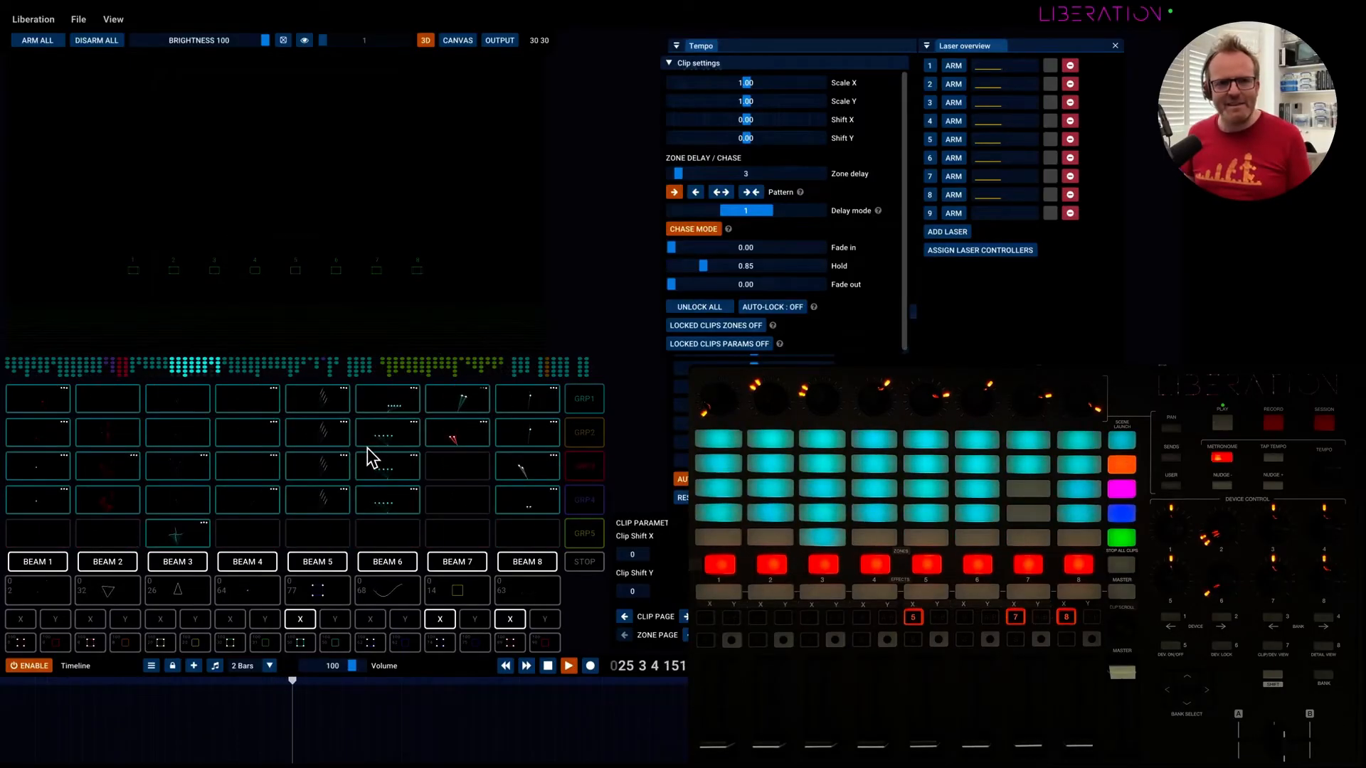
{"action": "scroll", "coordinate": [368, 459], "scroll_direction": "right", "scroll_amount": 1}
{"action": "scroll", "coordinate": [528, 525], "scroll_direction": "right", "scroll_amount": 2}
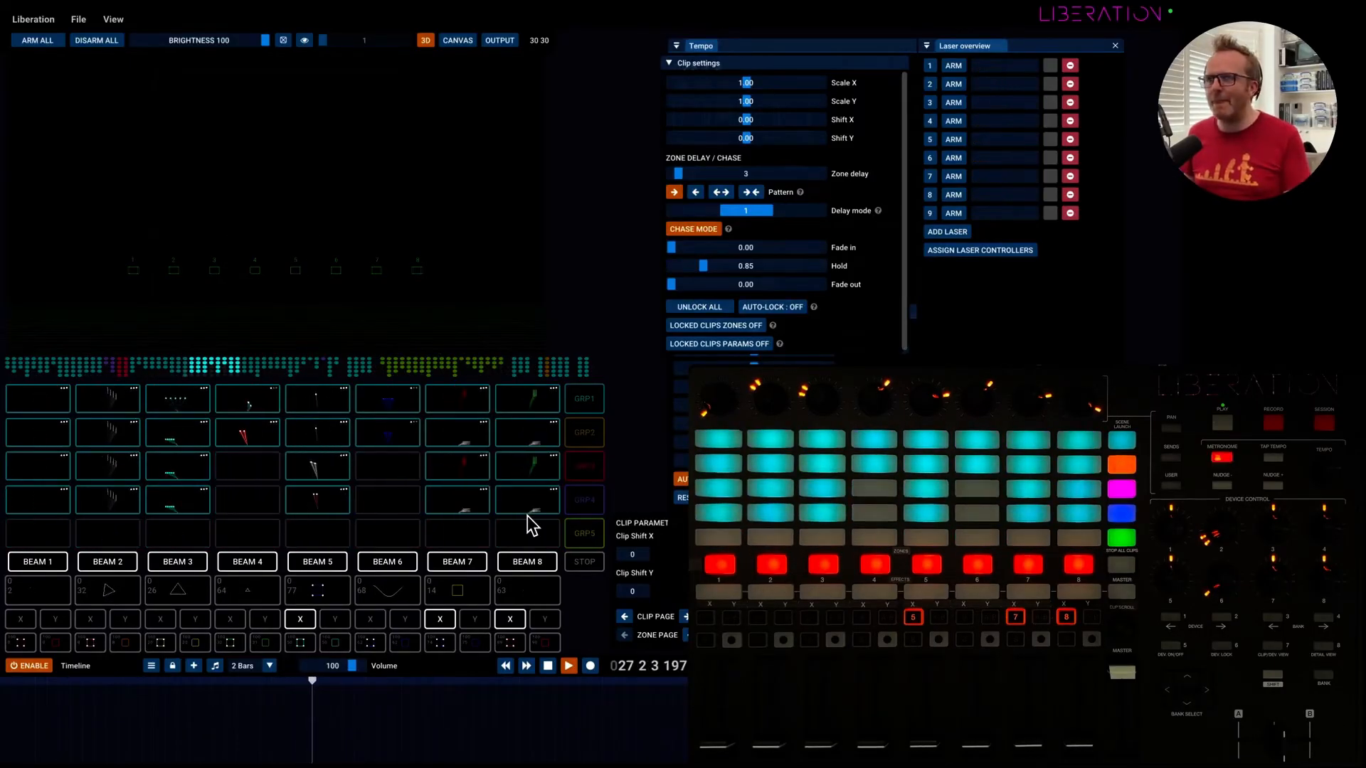
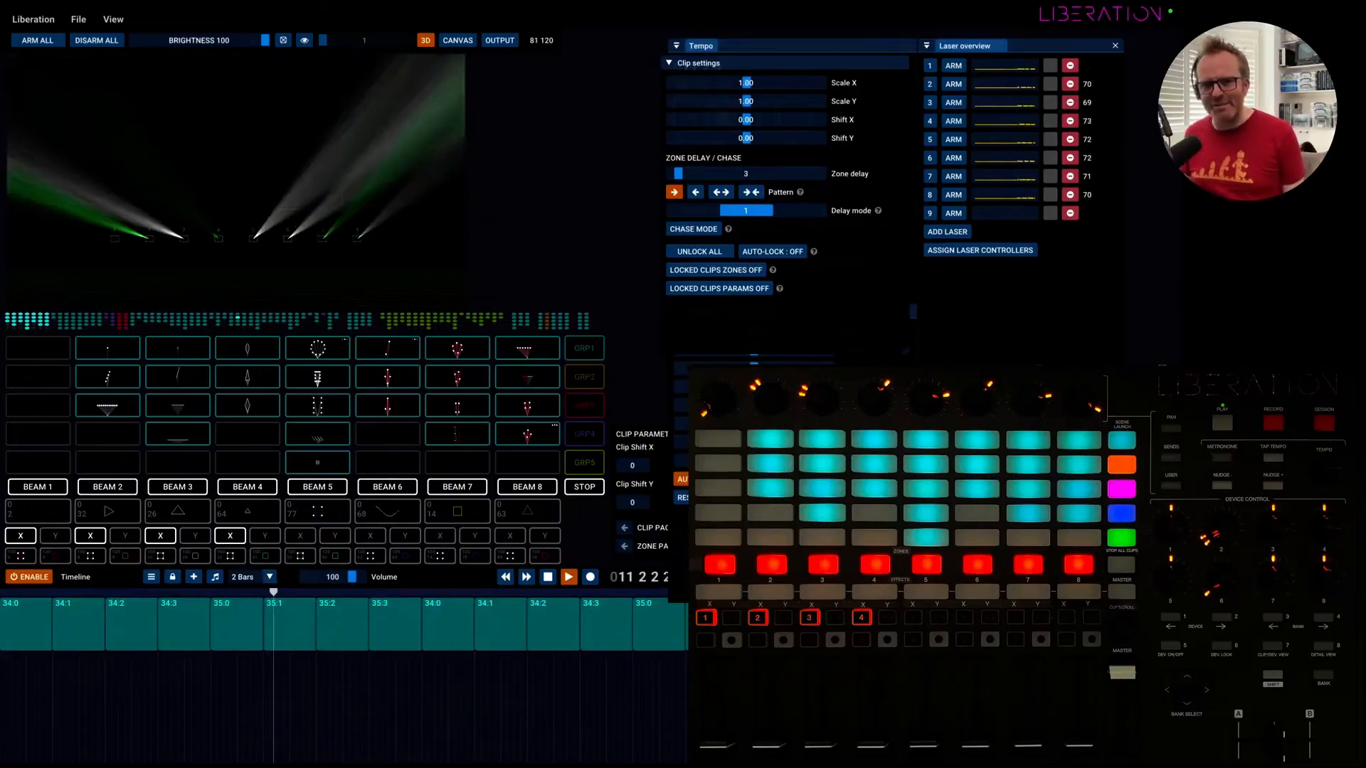
Move the second set of timeline blocks 34:1, 34:2 and 34:3 down to the second row.
{"action": "left_click", "coordinate": [912, 312]}
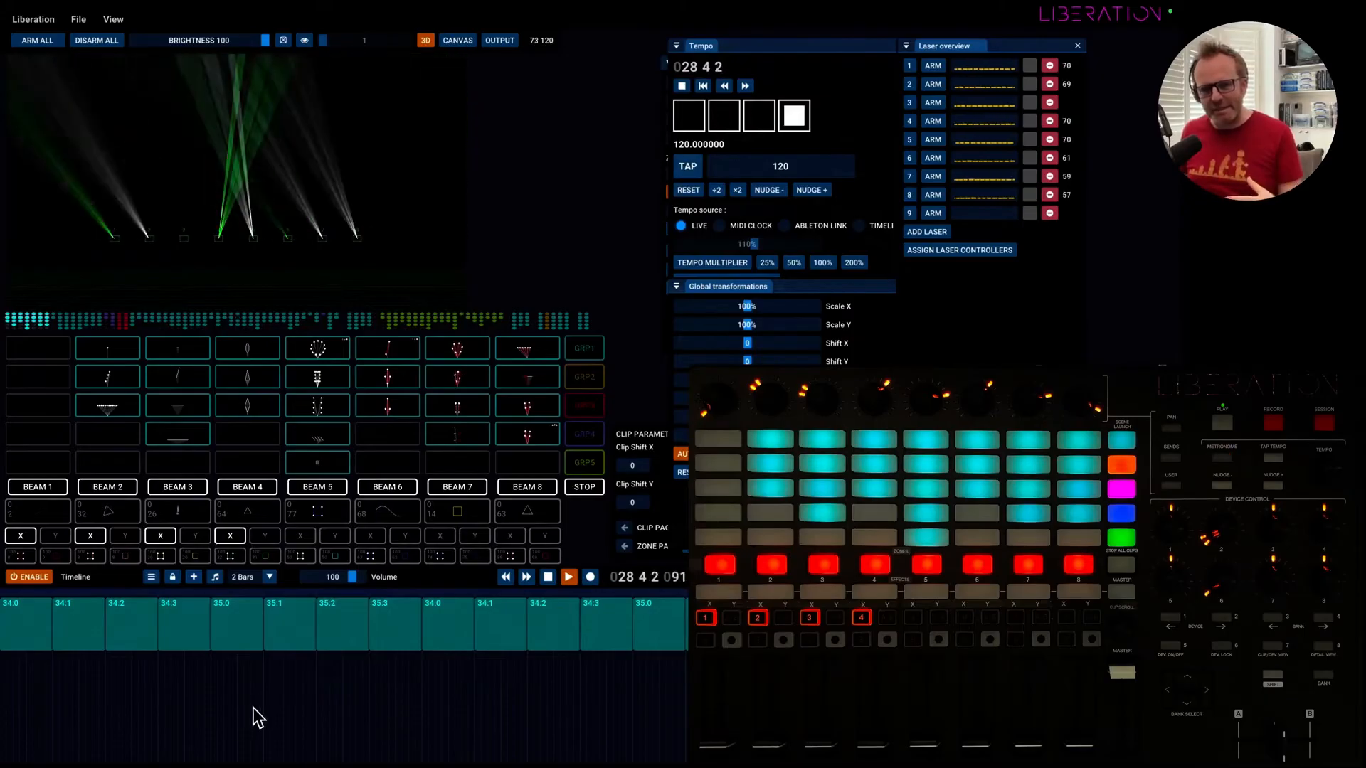
{"action": "left_click_drag", "start_coordinate": [561, 637], "coordinate": [556, 695]}
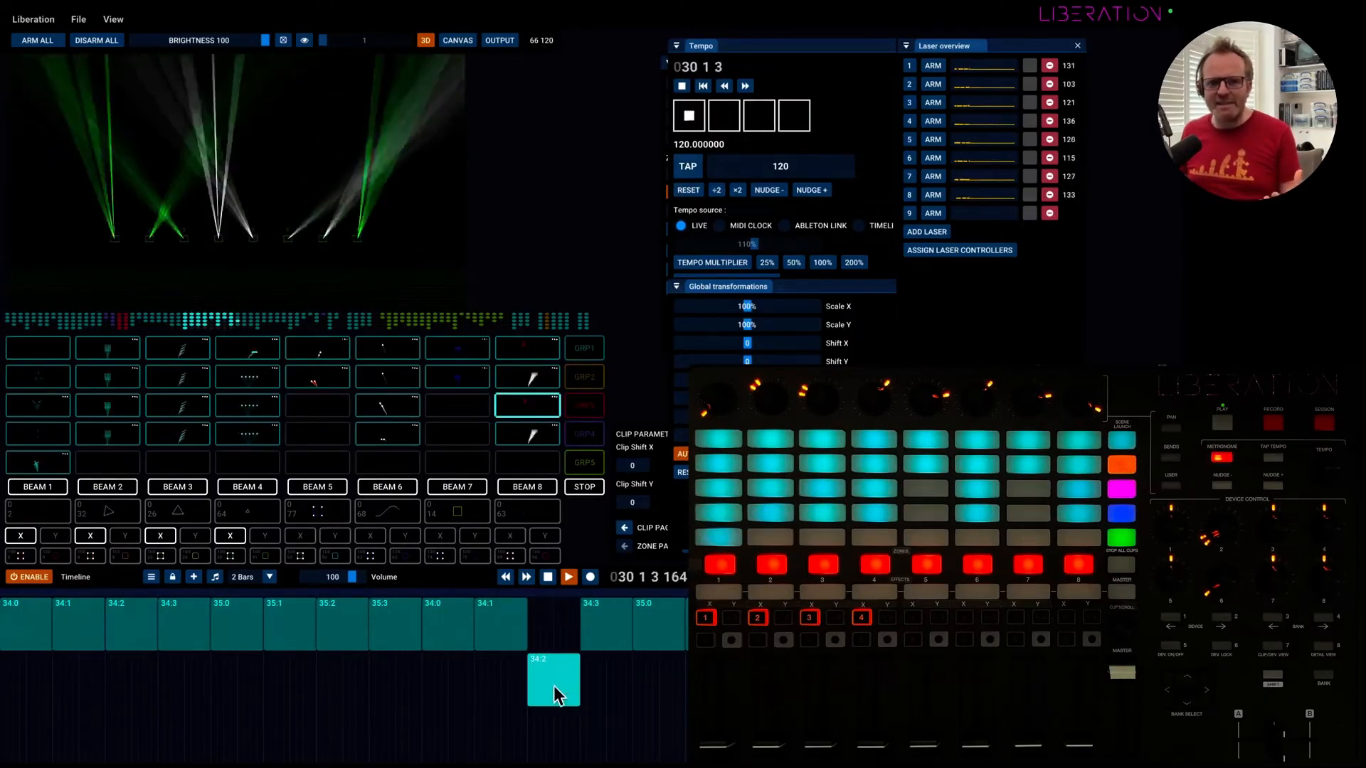
{"action": "left_click_drag", "start_coordinate": [491, 623], "coordinate": [464, 662]}
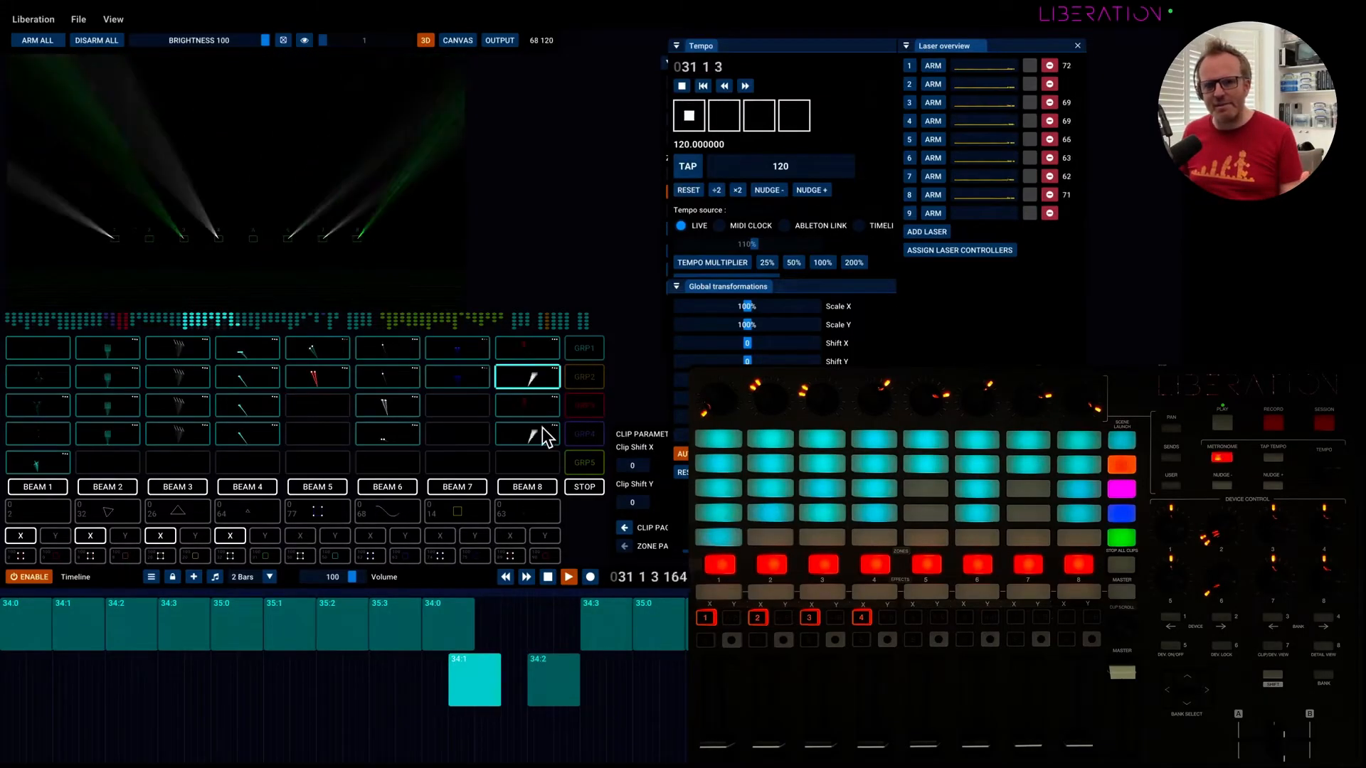
{"action": "left_click_drag", "start_coordinate": [608, 629], "coordinate": [692, 687]}
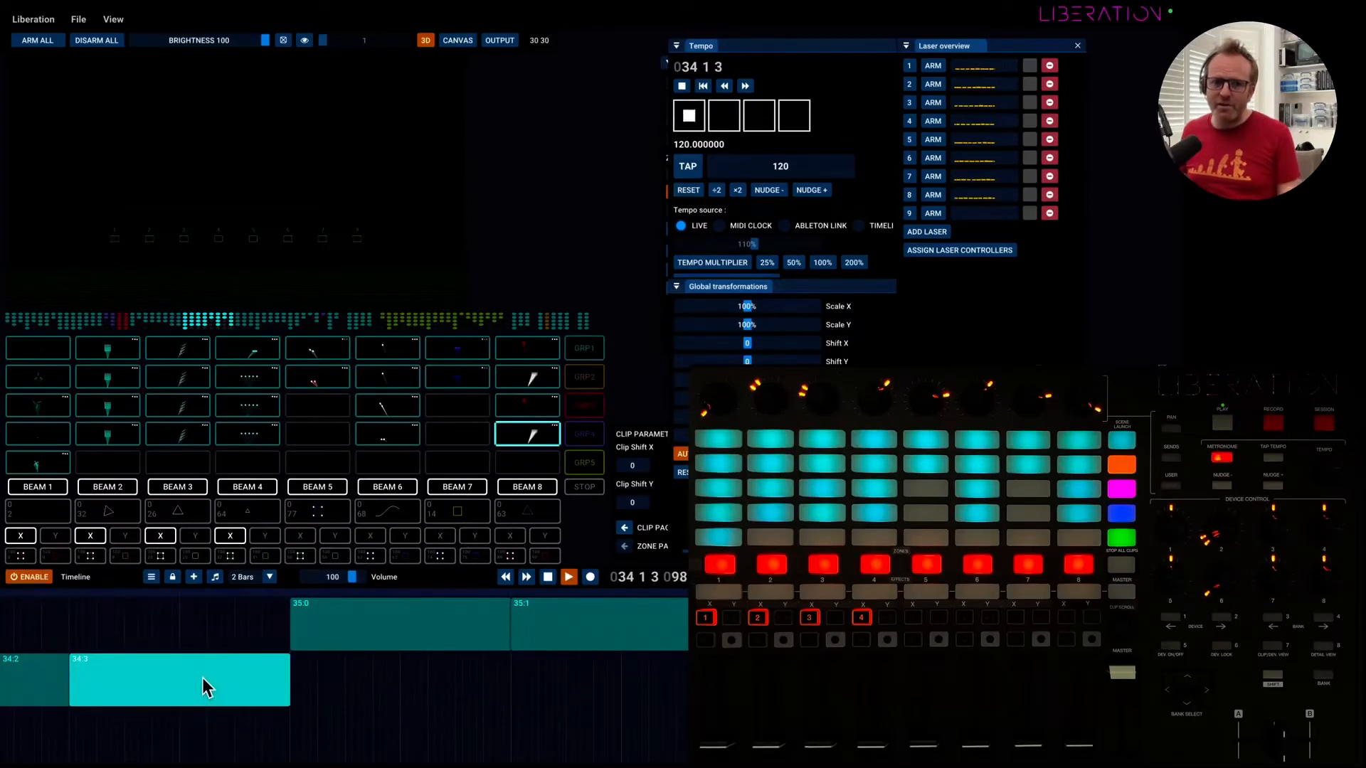
Move blocks 34:3, 34:1 and 34:2 back up into their gaps in the first timeline row.
{"action": "left_click_drag", "start_coordinate": [205, 688], "coordinate": [201, 640]}
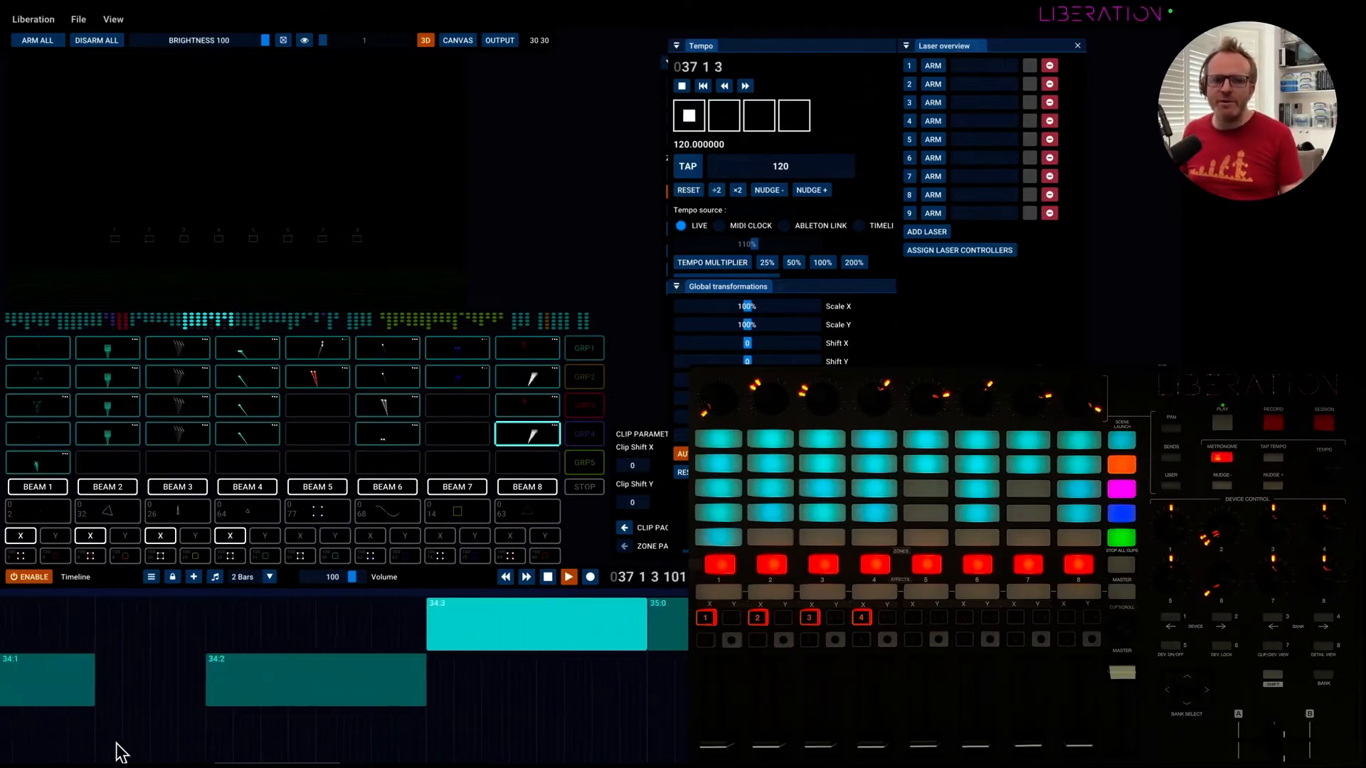
{"action": "scroll", "coordinate": [152, 716], "scroll_direction": "down", "scroll_amount": 5}
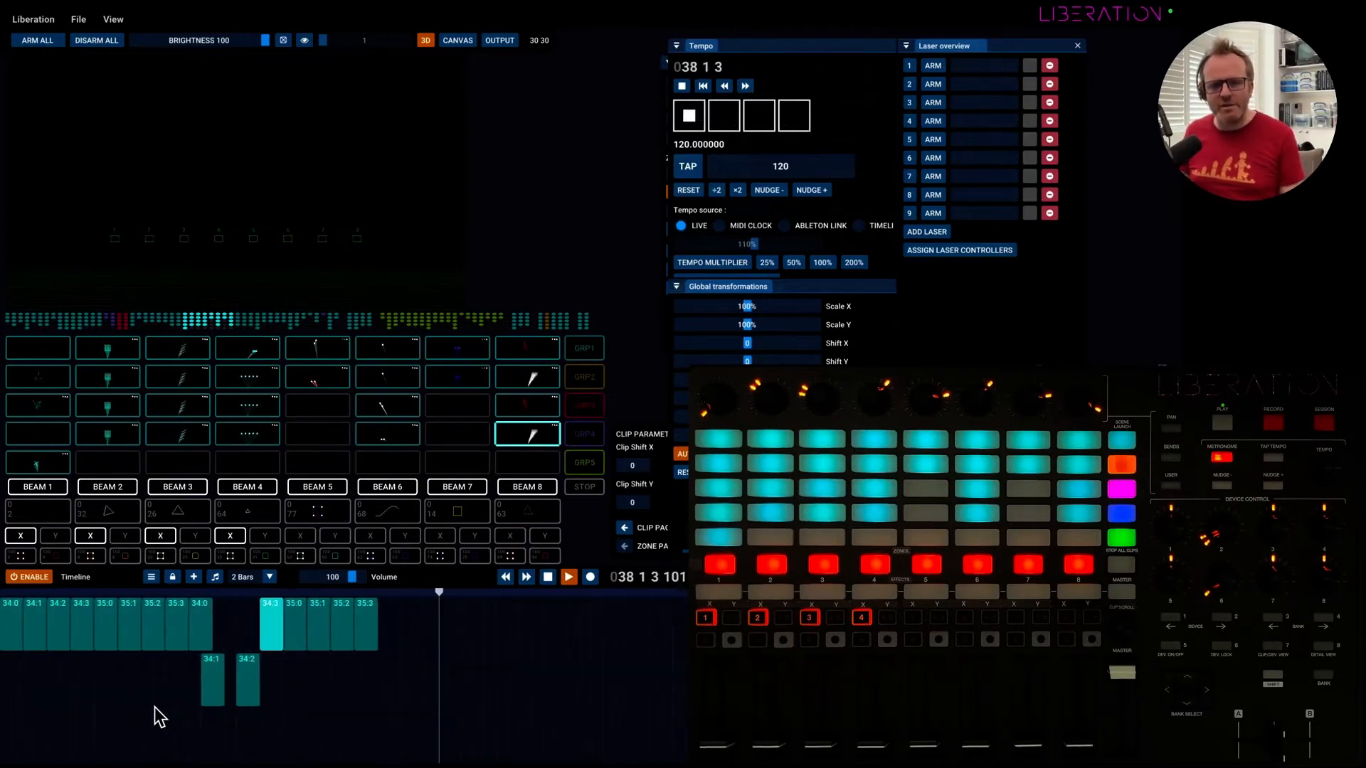
{"action": "left_click_drag", "start_coordinate": [207, 685], "coordinate": [223, 633]}
{"action": "left_click_drag", "start_coordinate": [258, 697], "coordinate": [253, 637]}
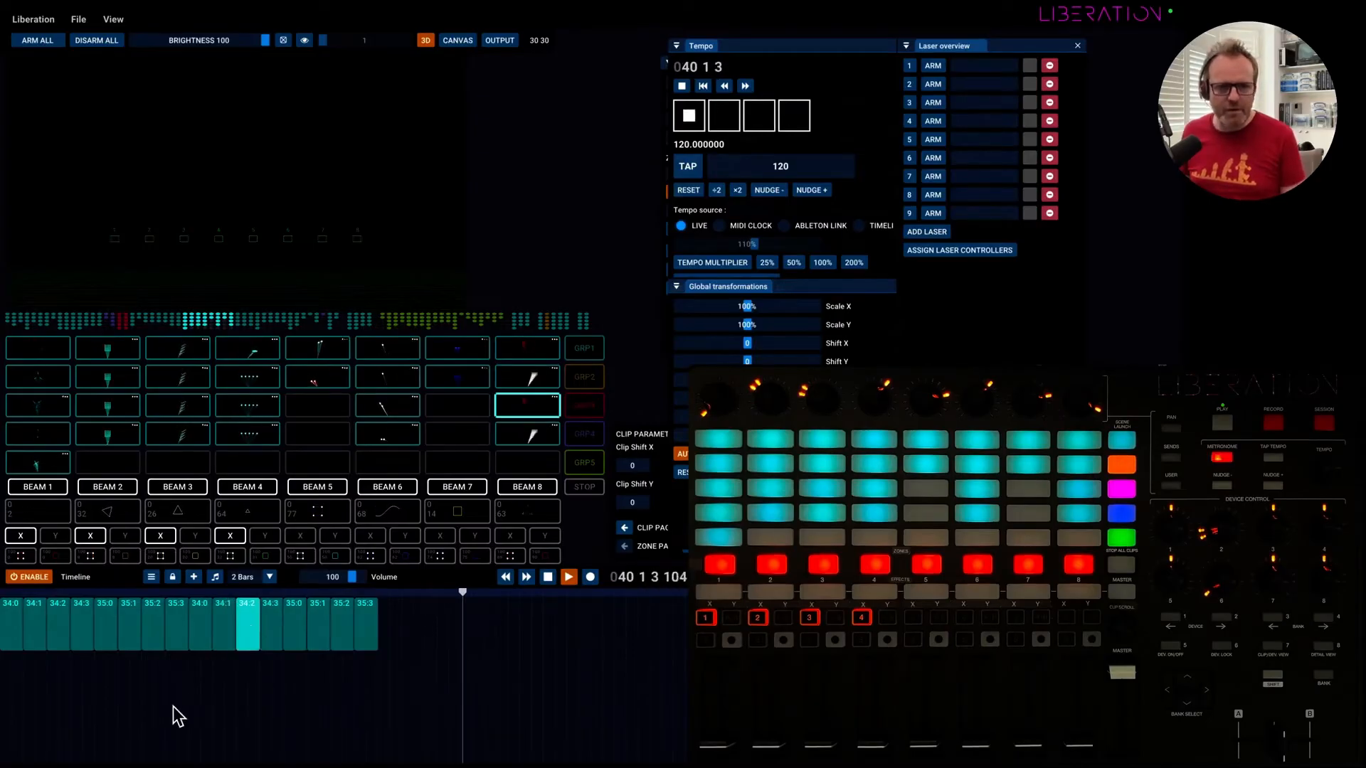
Switch the tempo source to Timeline, set the timeline tempo to 110, and hide the tempo map.
{"action": "scroll", "coordinate": [121, 686], "scroll_direction": "up", "scroll_amount": 5}
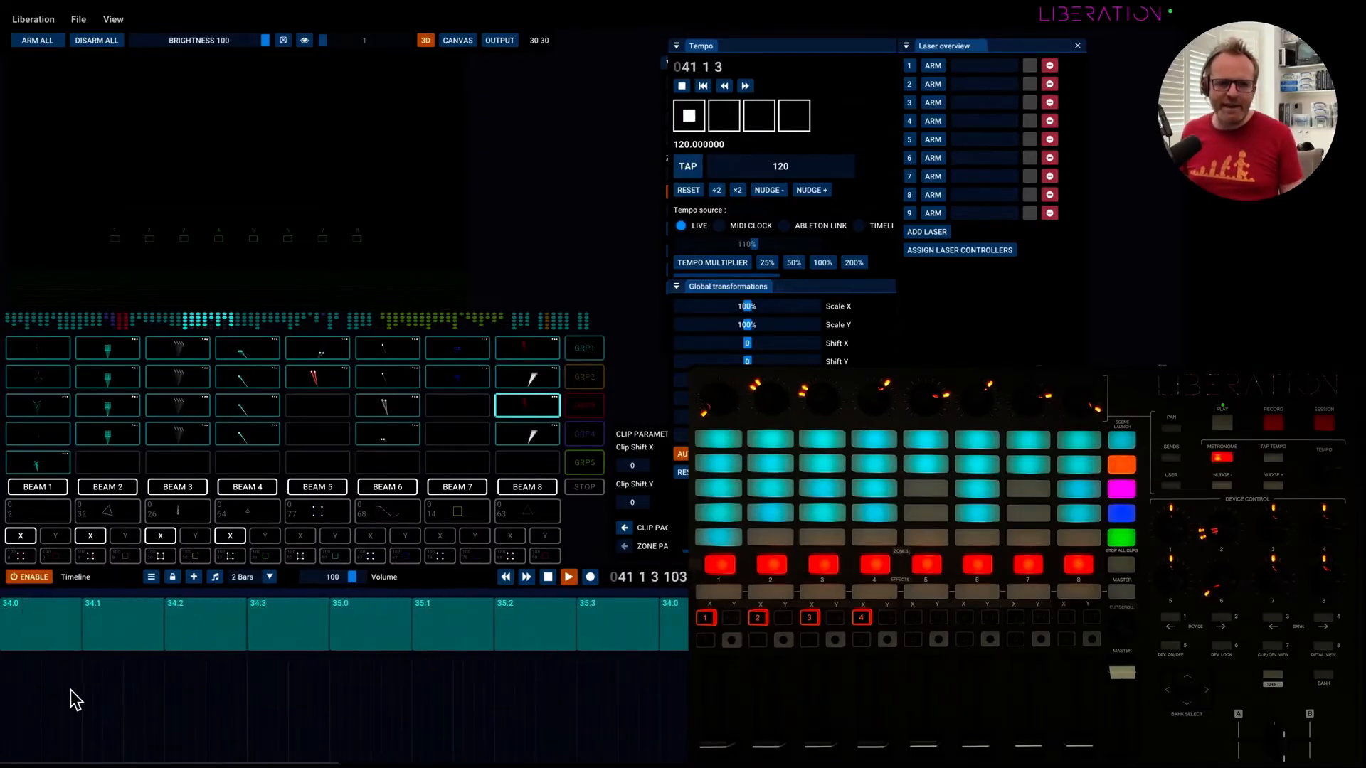
{"action": "left_click", "coordinate": [858, 226]}
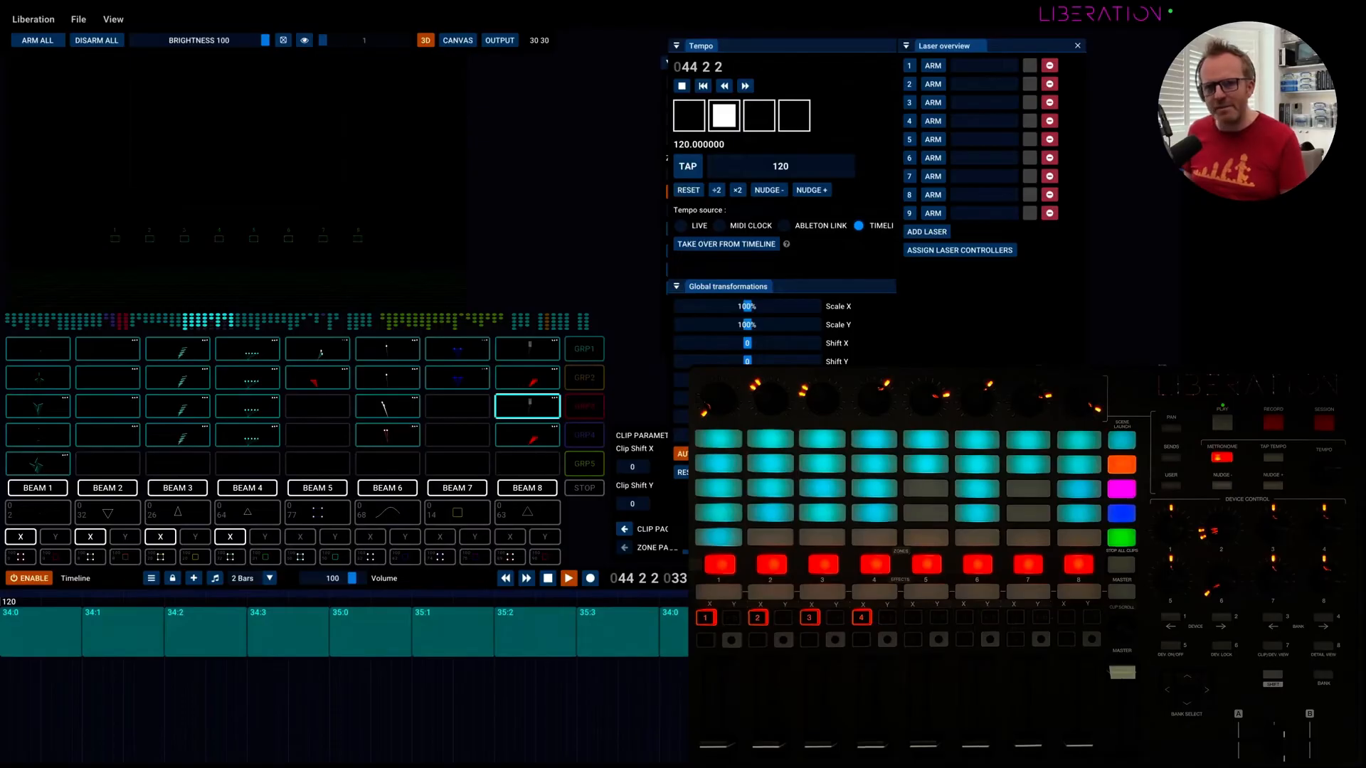
{"action": "left_click", "coordinate": [813, 579]}
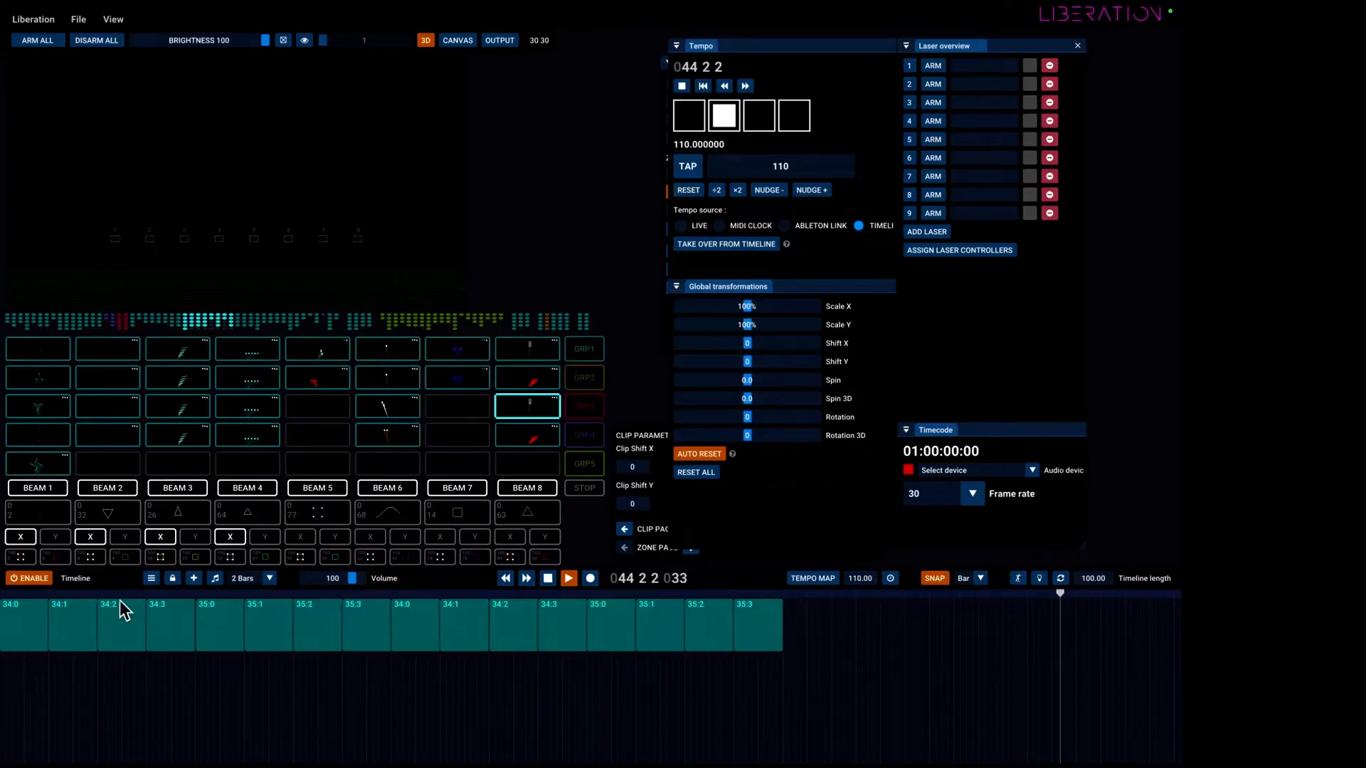
{"action": "mouse_move", "coordinate": [98, 643]}
{"action": "left_mouse_down"}
{"action": "mouse_move", "coordinate": [211, 695]}
{"action": "mouse_move", "coordinate": [398, 701]}
{"action": "mouse_move", "coordinate": [78, 697]}
{"action": "mouse_move", "coordinate": [87, 649]}
{"action": "mouse_move", "coordinate": [67, 651]}
{"action": "mouse_move", "coordinate": [96, 646]}
{"action": "left_mouse_up"}
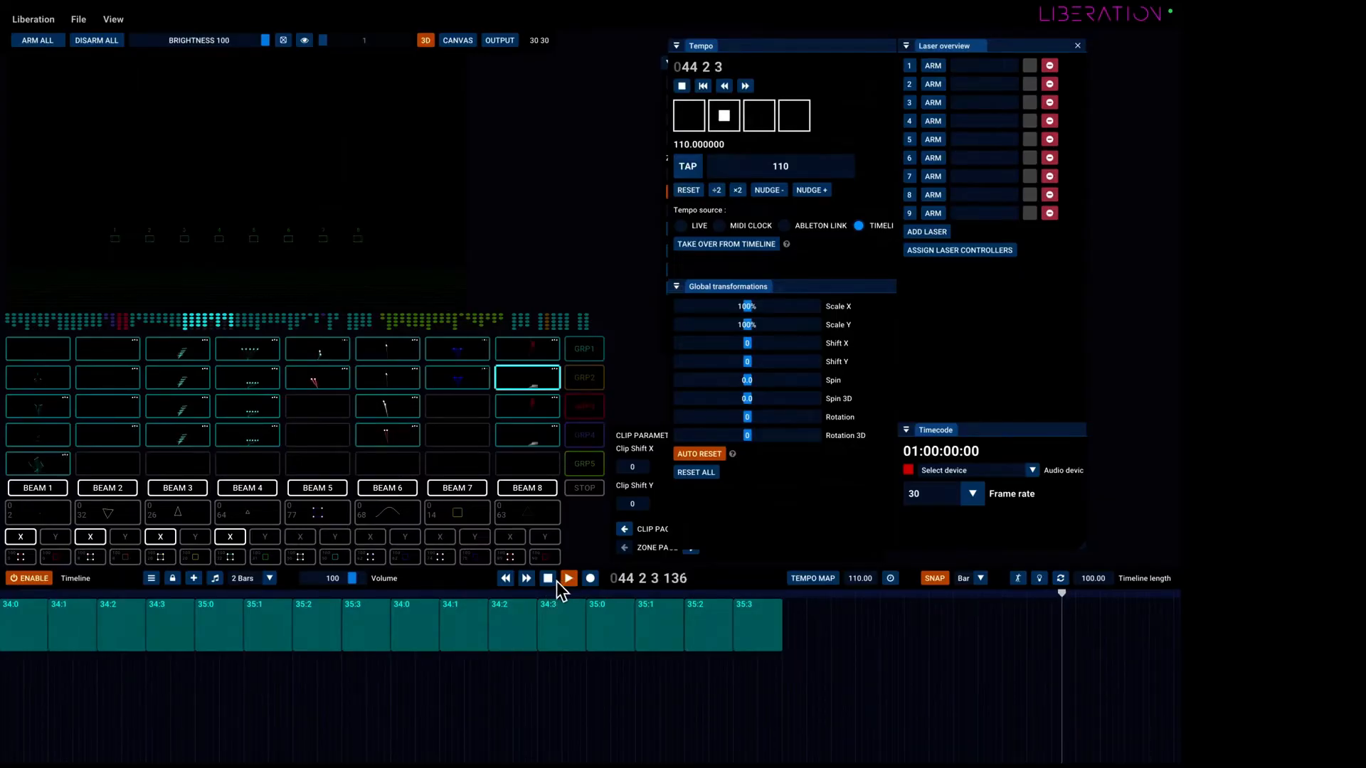
Play the timeline from bar 20 and choose Bar as the snap resolution.
{"action": "left_click", "coordinate": [506, 577]}
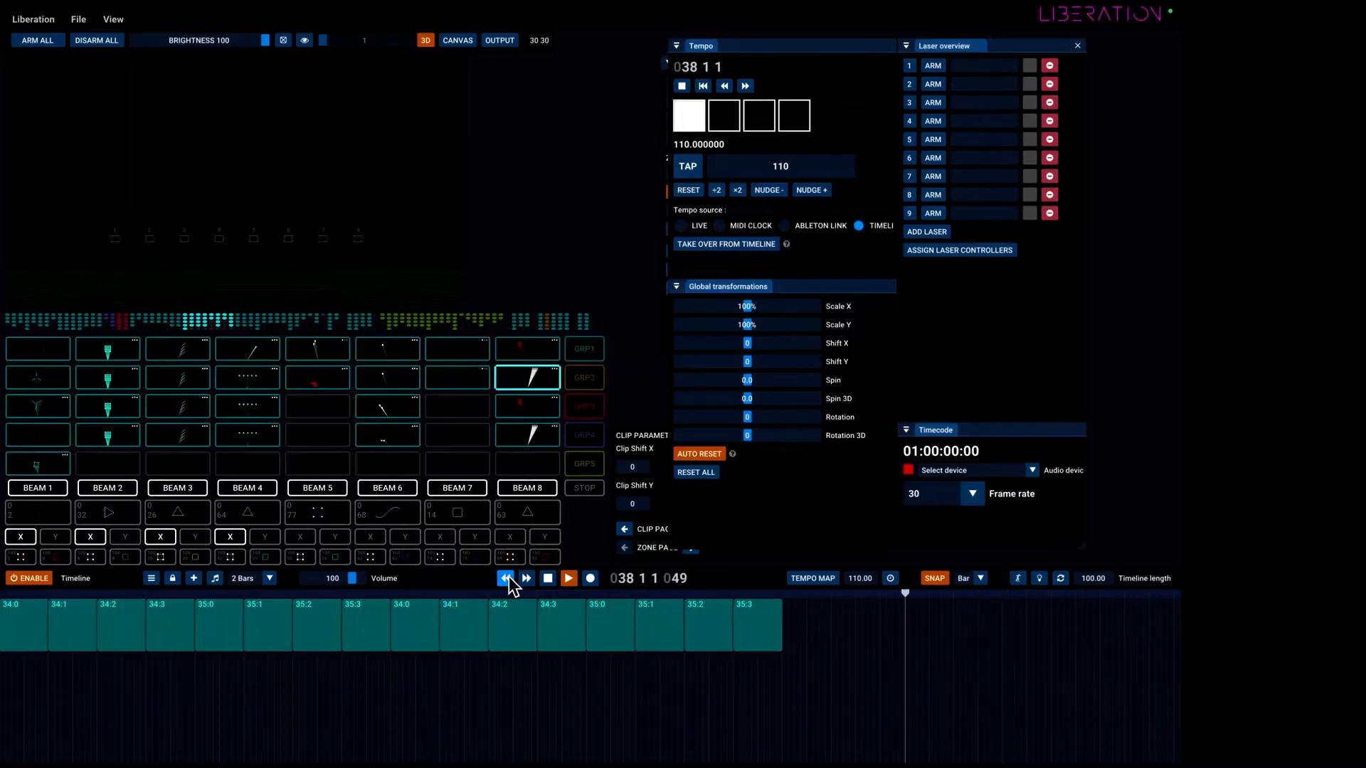
{"action": "left_click", "coordinate": [471, 593]}
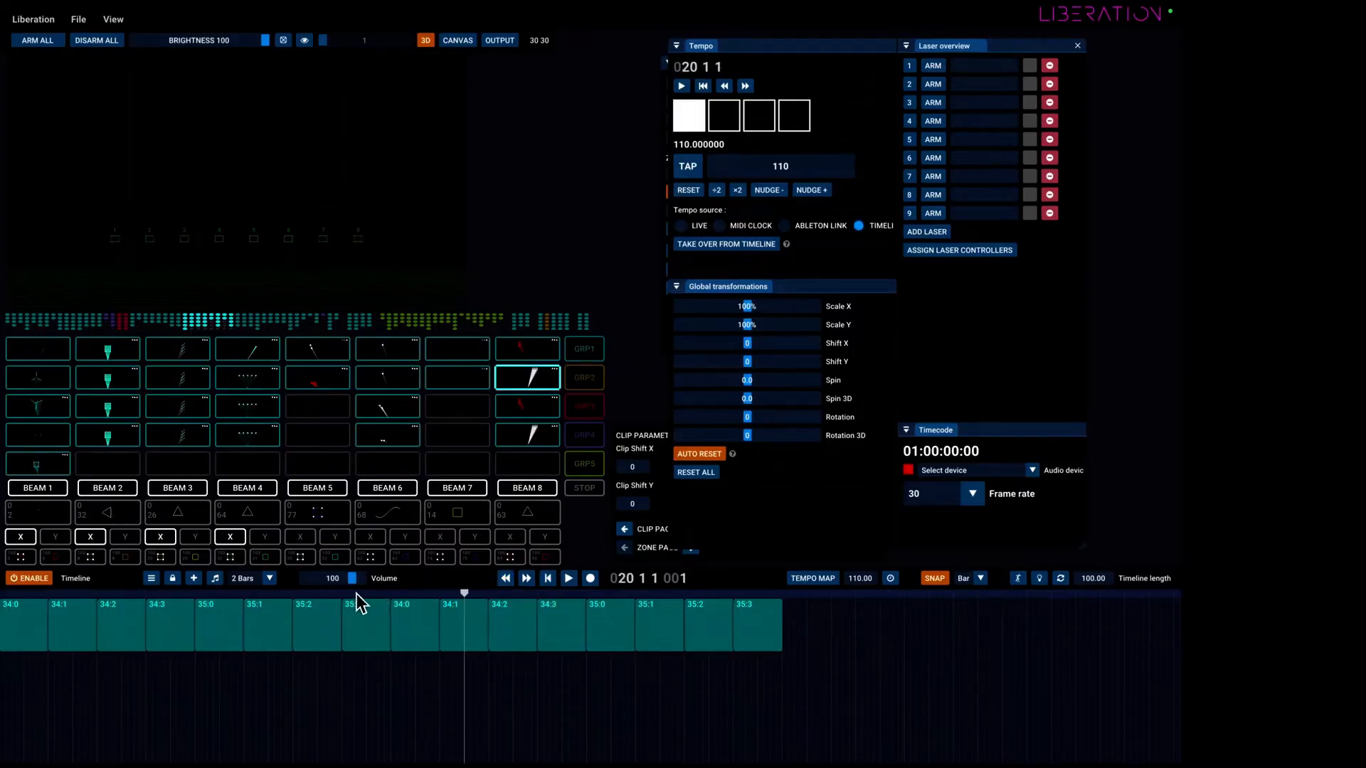
{"action": "left_click", "coordinate": [568, 582]}
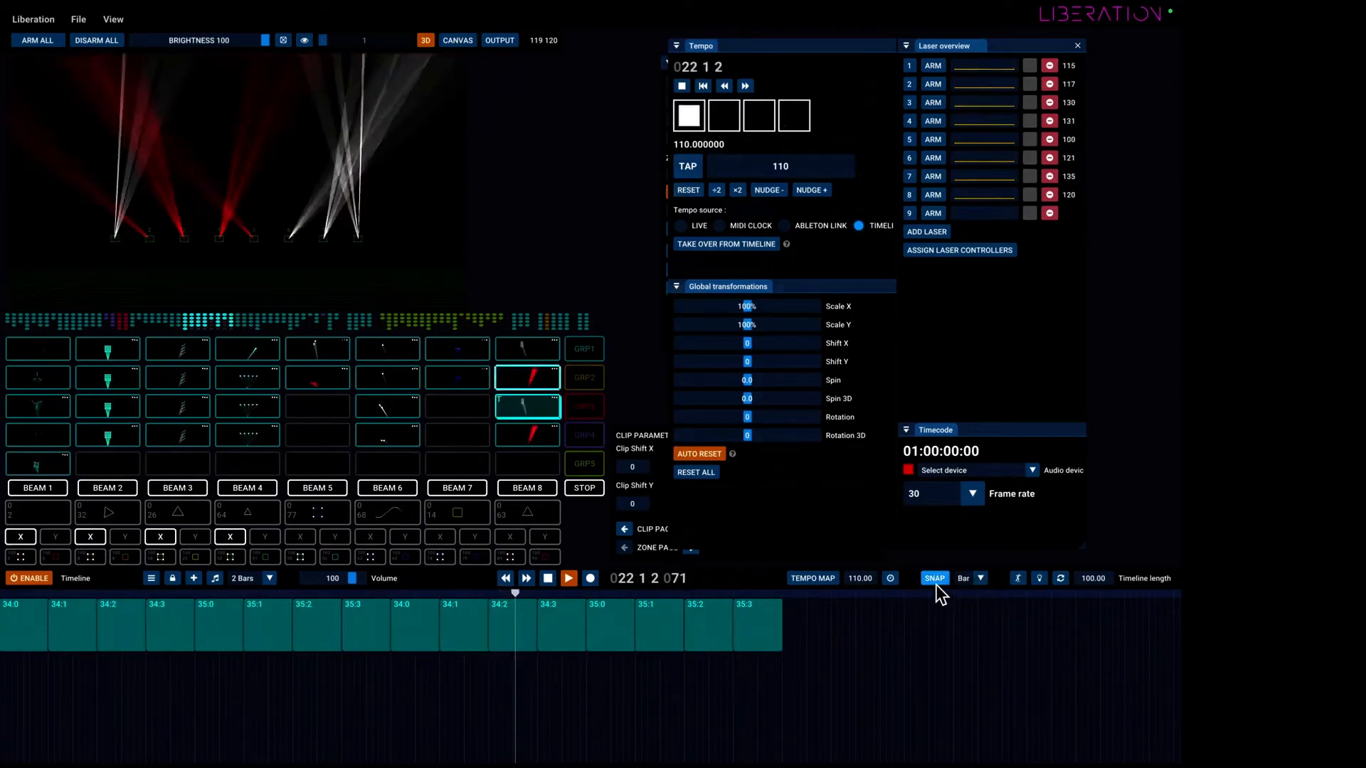
{"action": "left_click", "coordinate": [981, 578]}
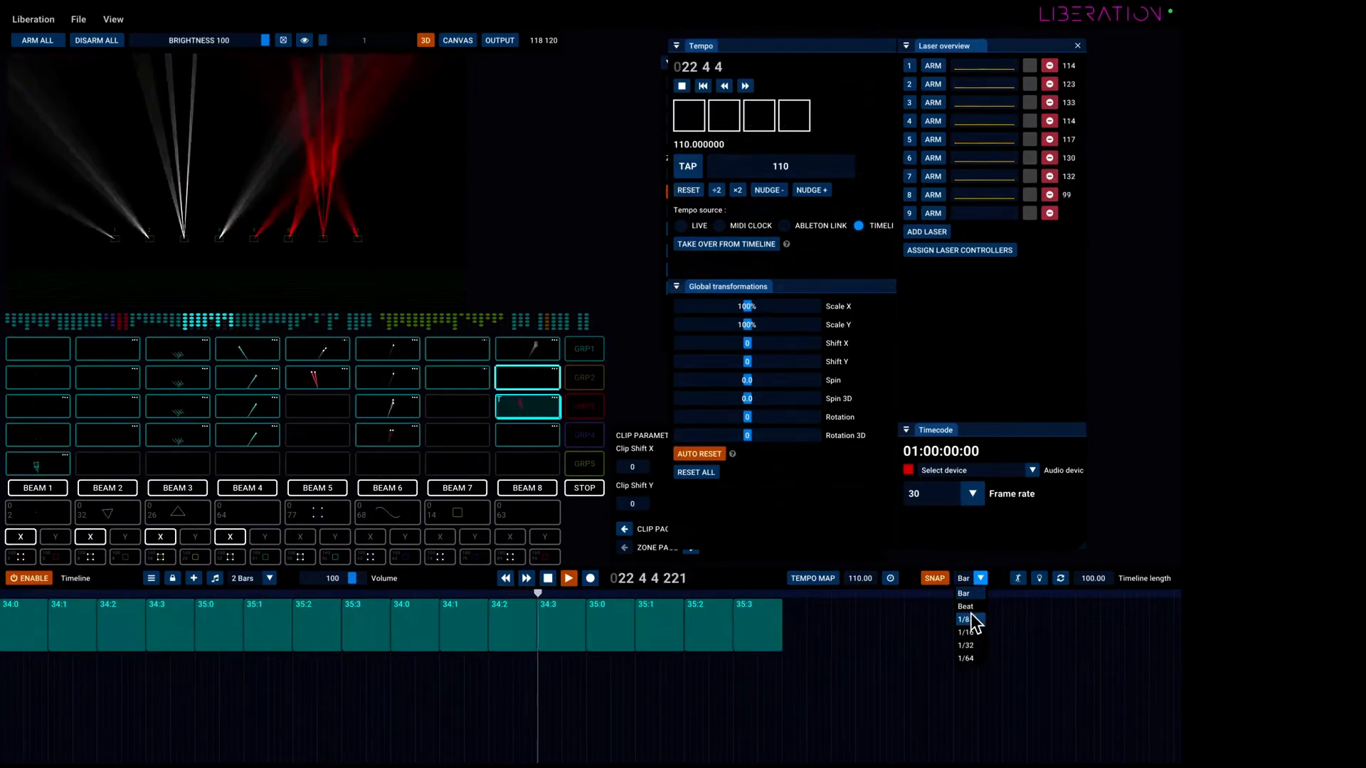
{"action": "left_click", "coordinate": [978, 593]}
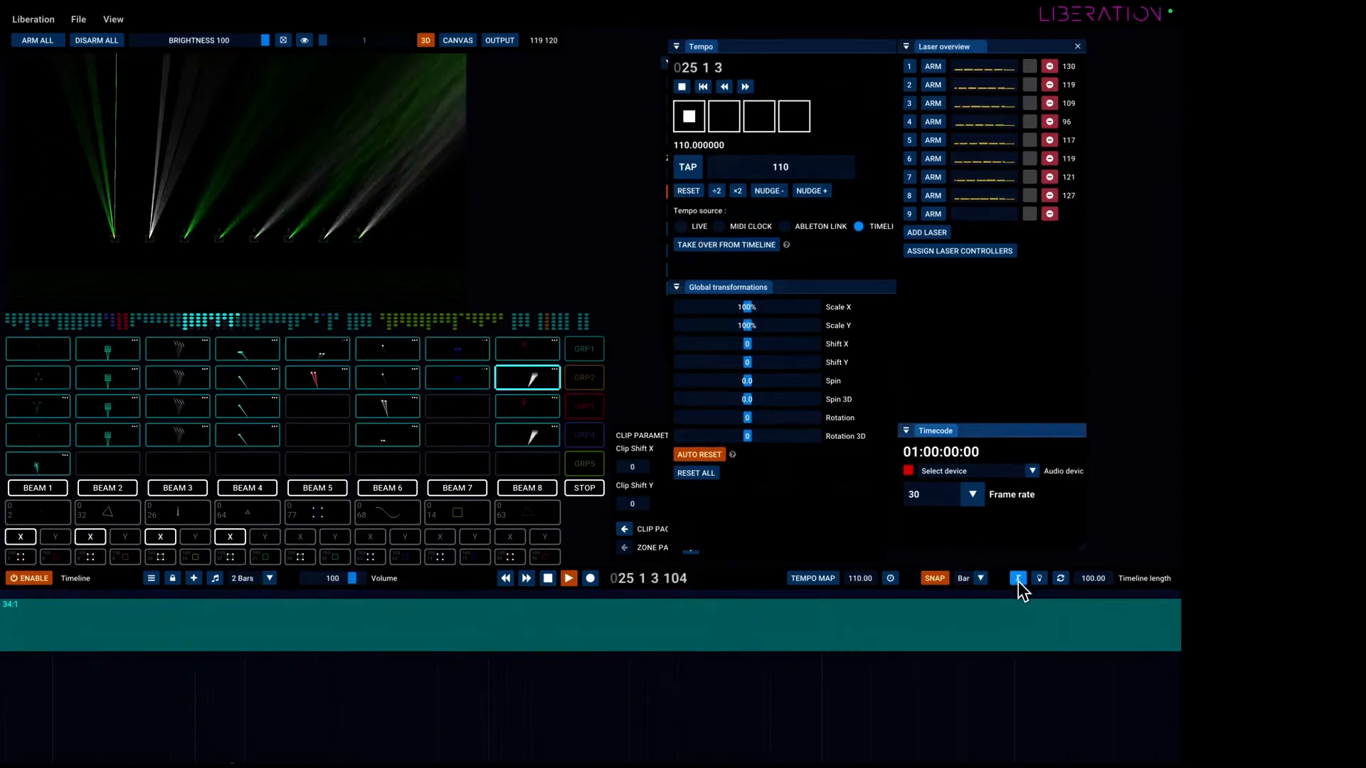
Switch the timeline's playhead following on and back off during playback.
{"action": "left_click", "coordinate": [1018, 577]}
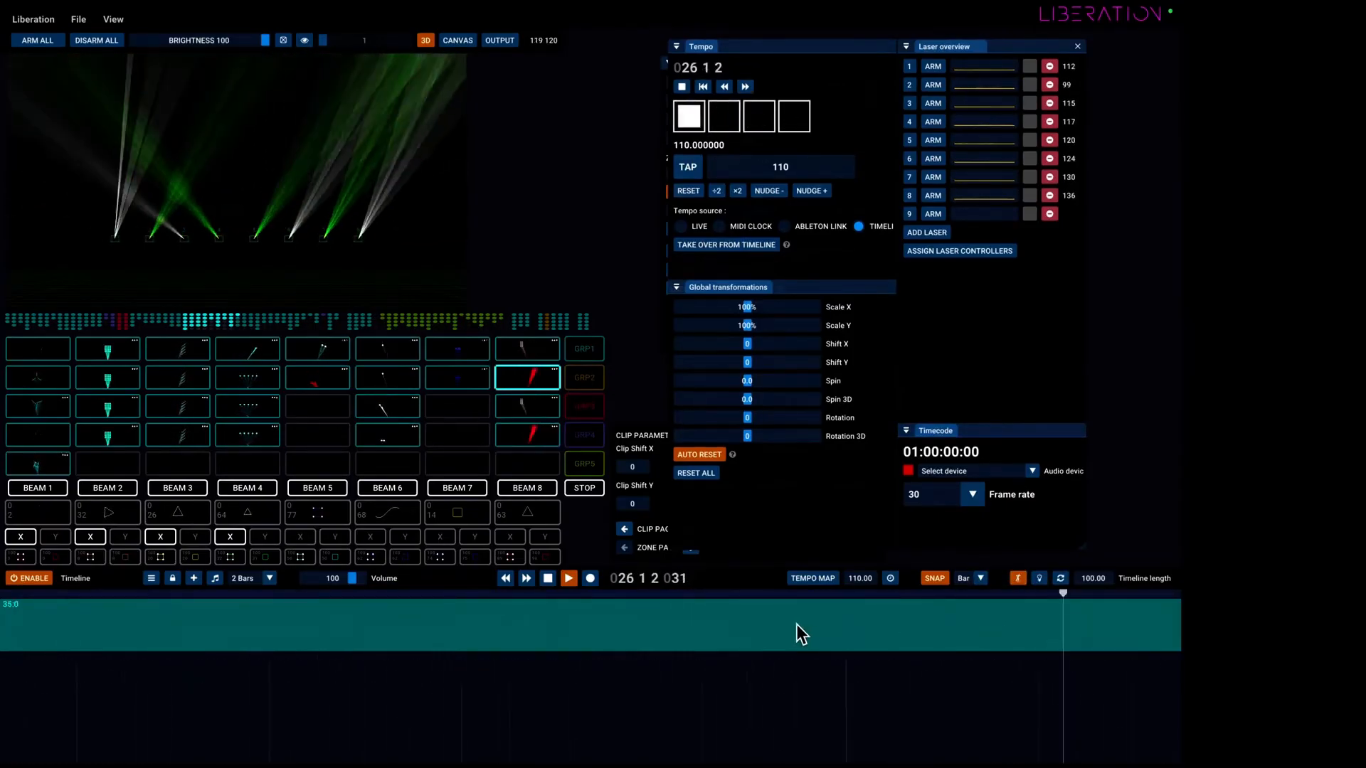
{"action": "scroll", "coordinate": [898, 682], "scroll_direction": "down", "scroll_amount": 1}
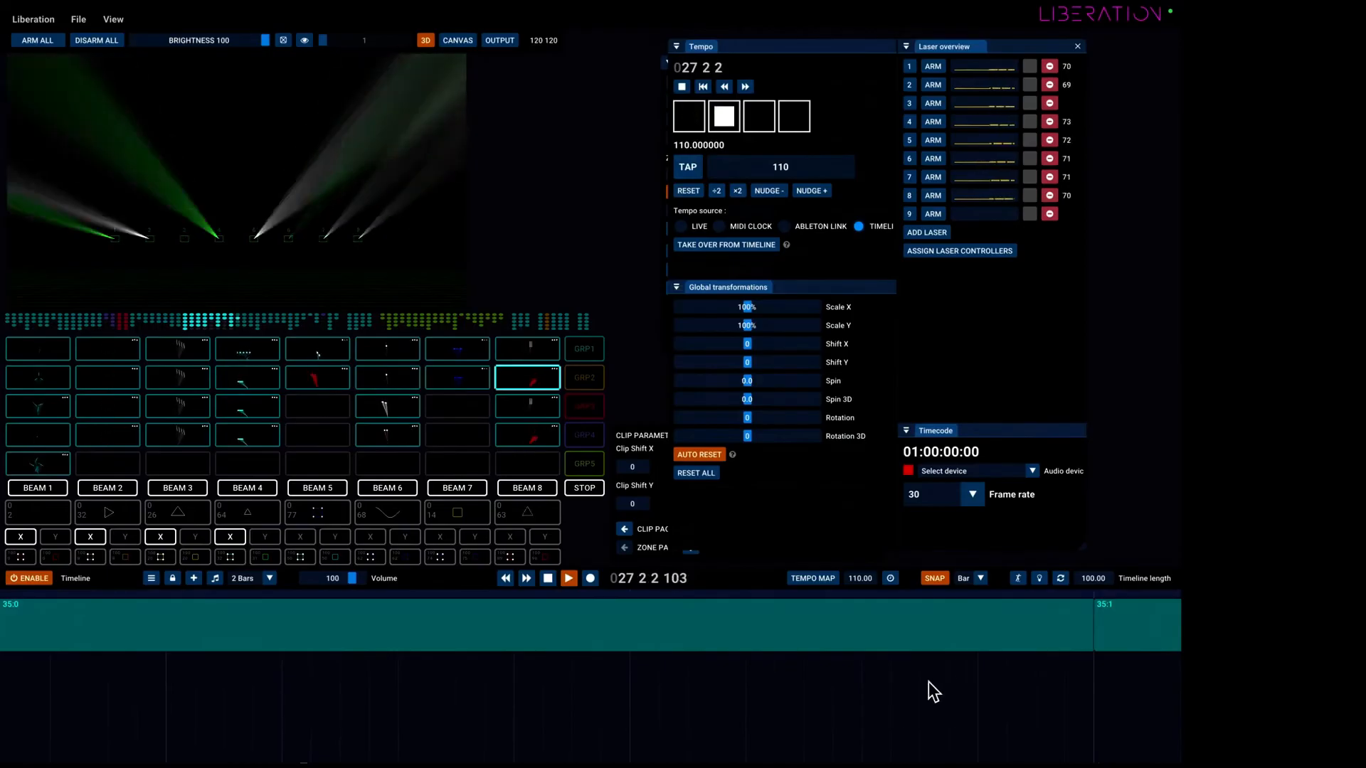
{"action": "left_click", "coordinate": [1018, 578]}
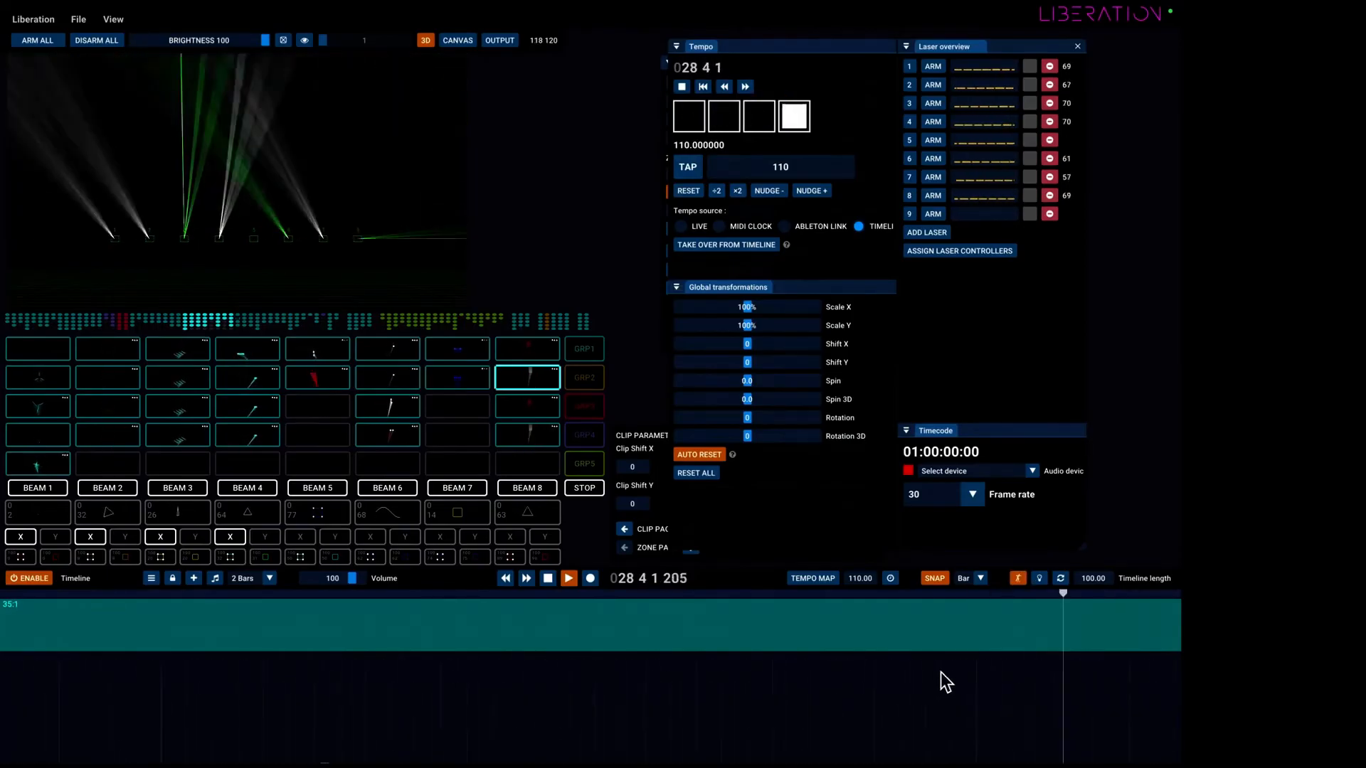
{"action": "left_click", "coordinate": [1019, 578]}
Turn on scrub output, stop playback, and scrub the playhead back through the blocks to bar 20.
{"action": "left_click", "coordinate": [1038, 579]}
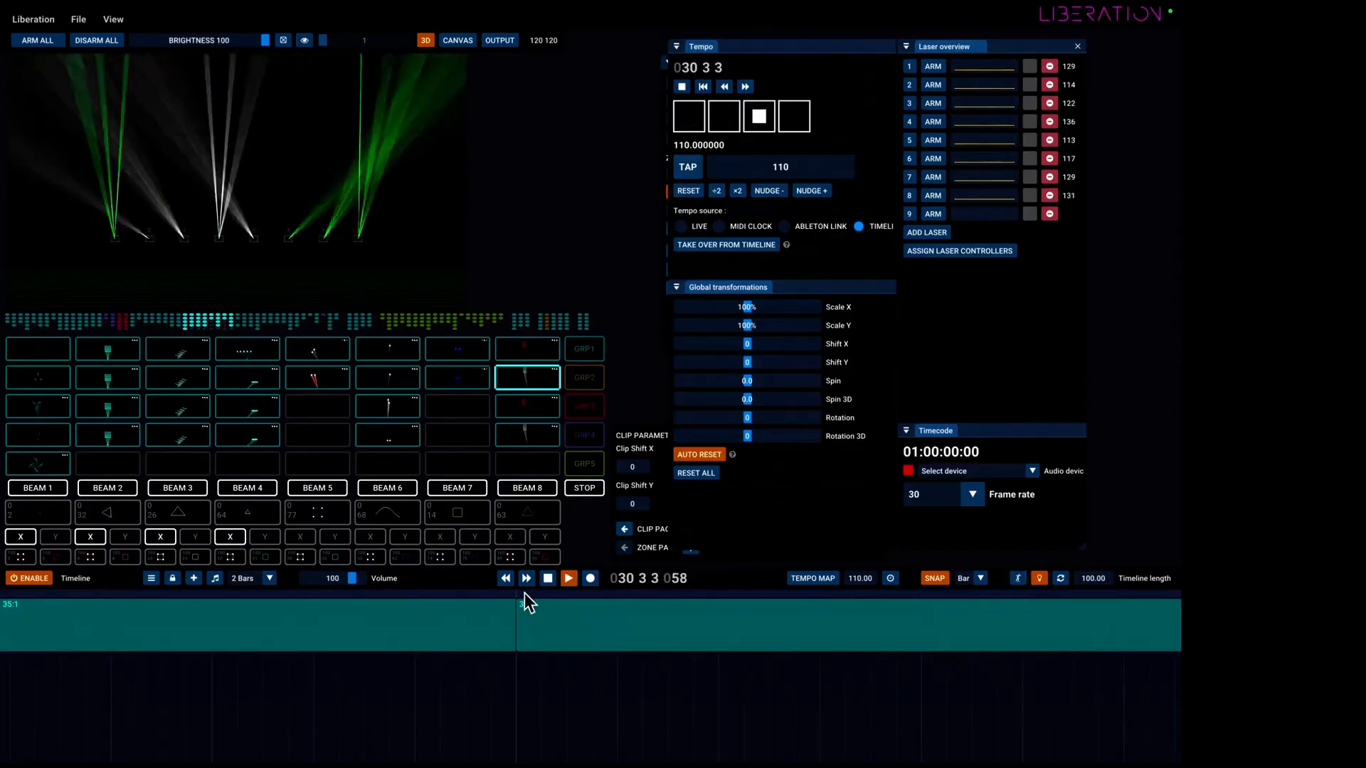
{"action": "left_click", "coordinate": [549, 579]}
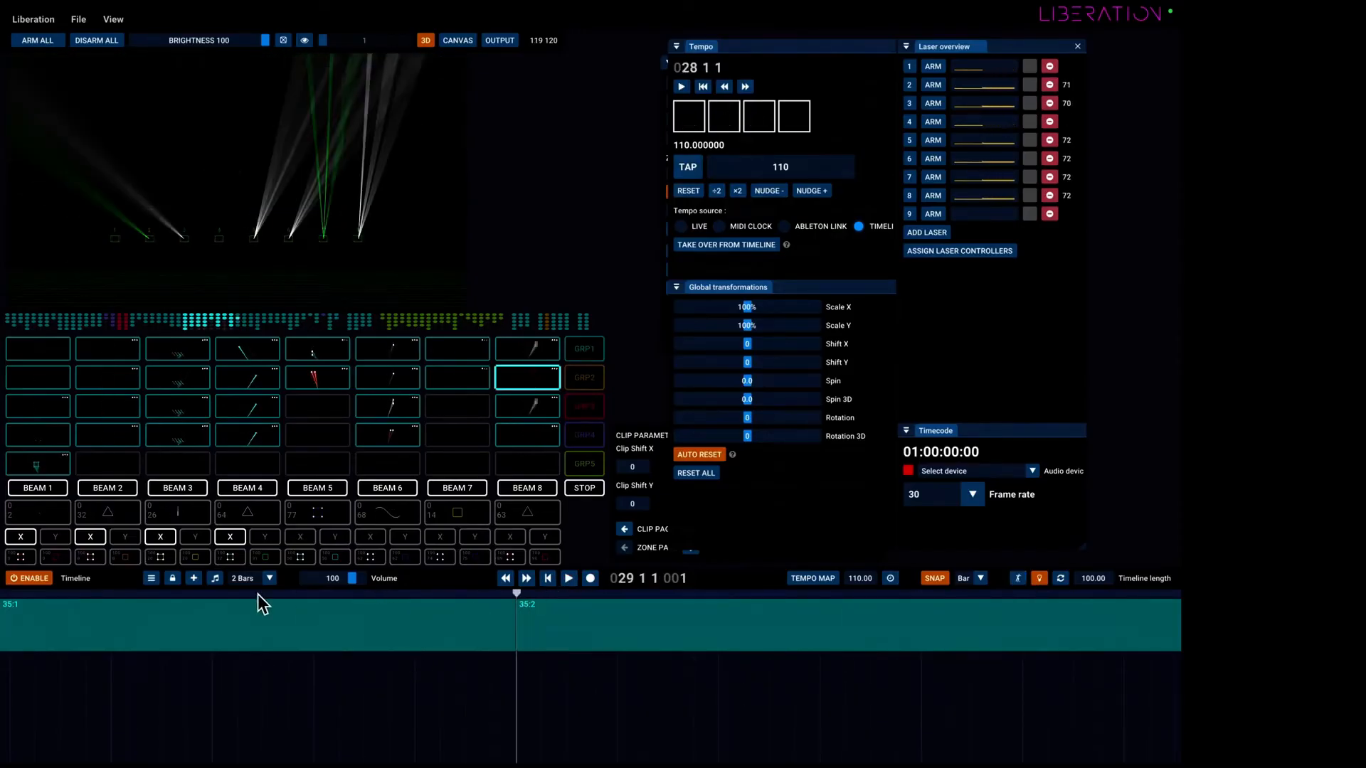
{"action": "scroll", "coordinate": [167, 656], "scroll_direction": "down", "scroll_amount": 3}
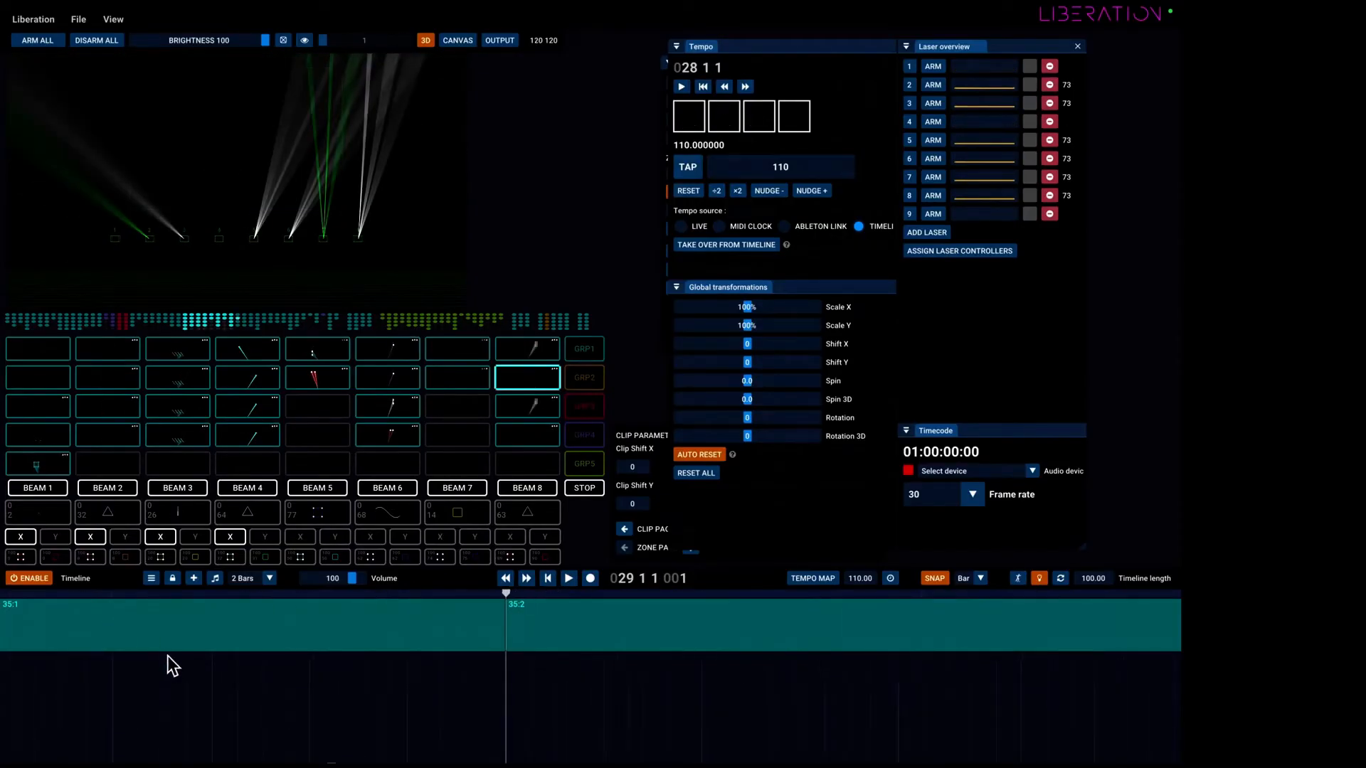
{"action": "scroll", "coordinate": [168, 656], "scroll_direction": "down", "scroll_amount": 3}
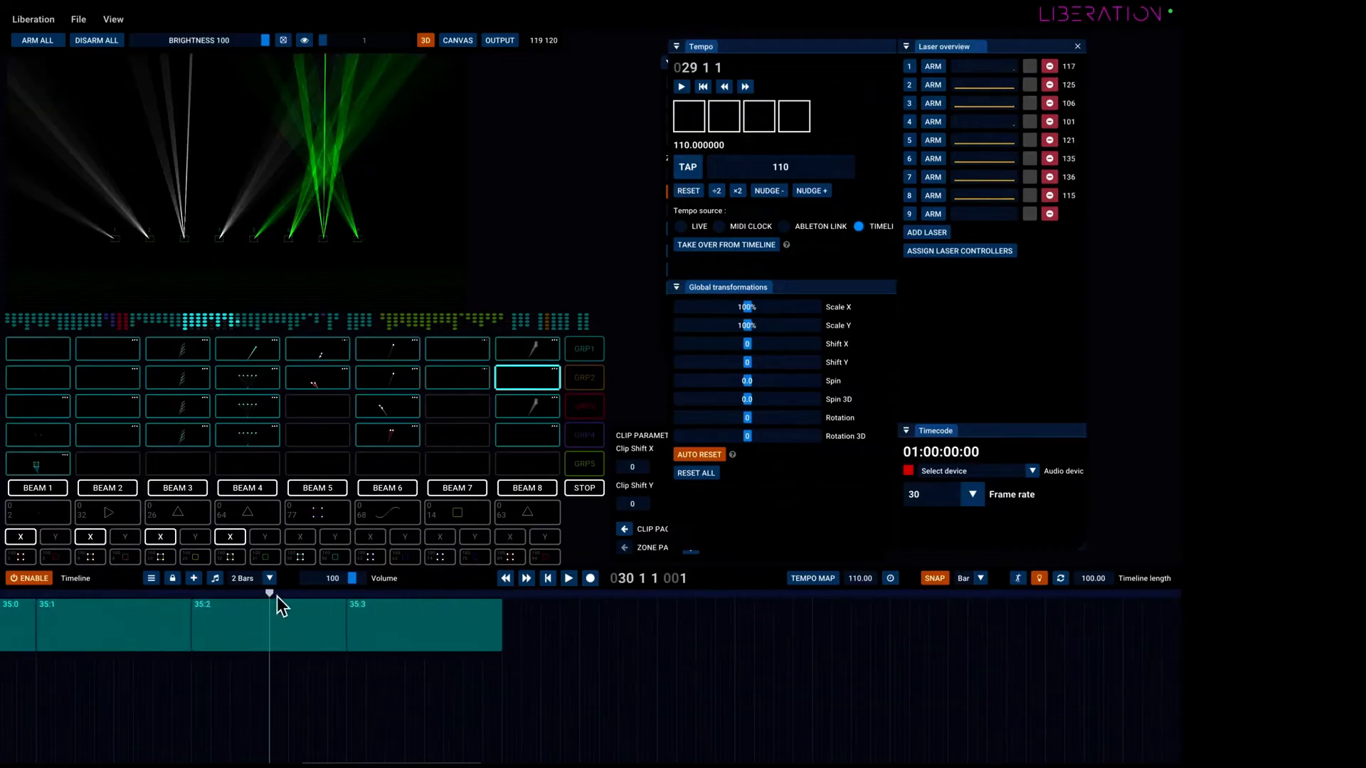
{"action": "left_click_drag", "start_coordinate": [325, 601], "coordinate": [31, 604]}
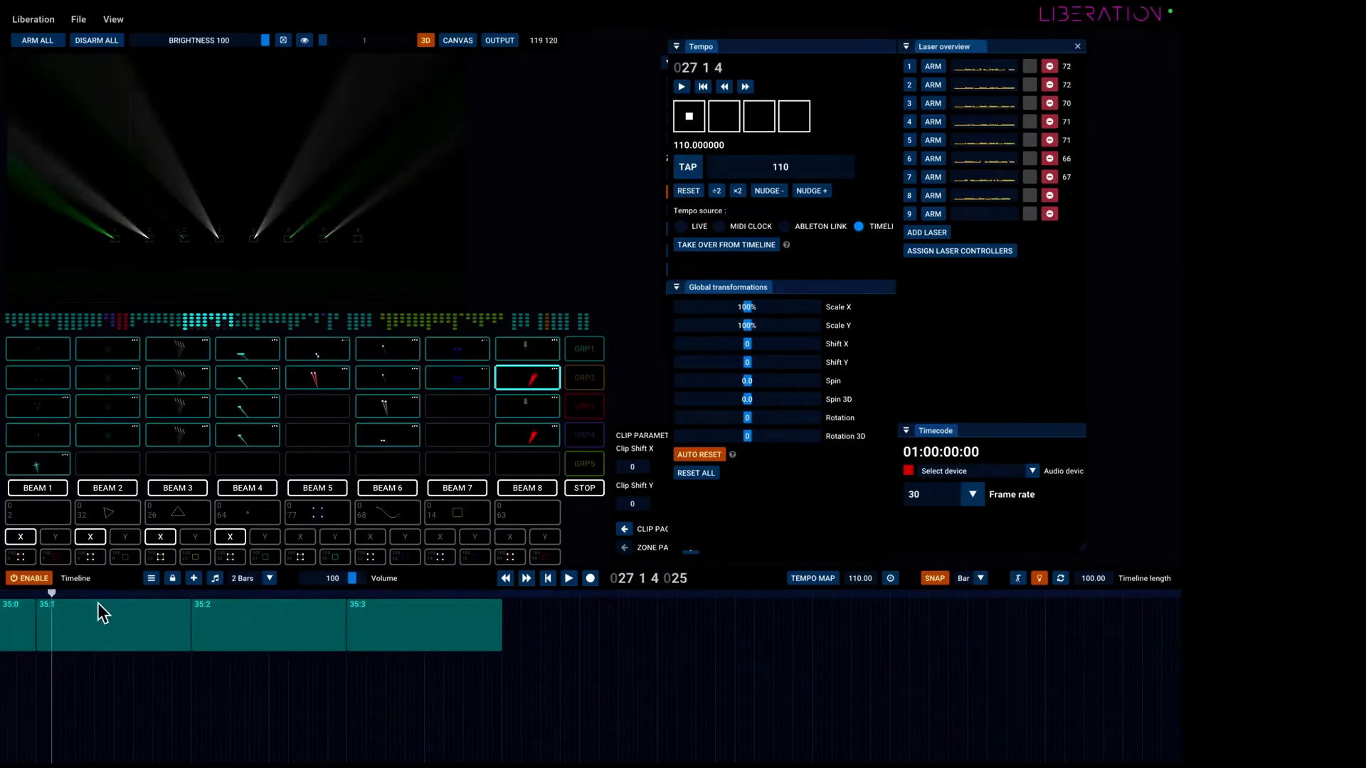
{"action": "scroll", "coordinate": [277, 642], "scroll_direction": "down", "scroll_amount": 5}
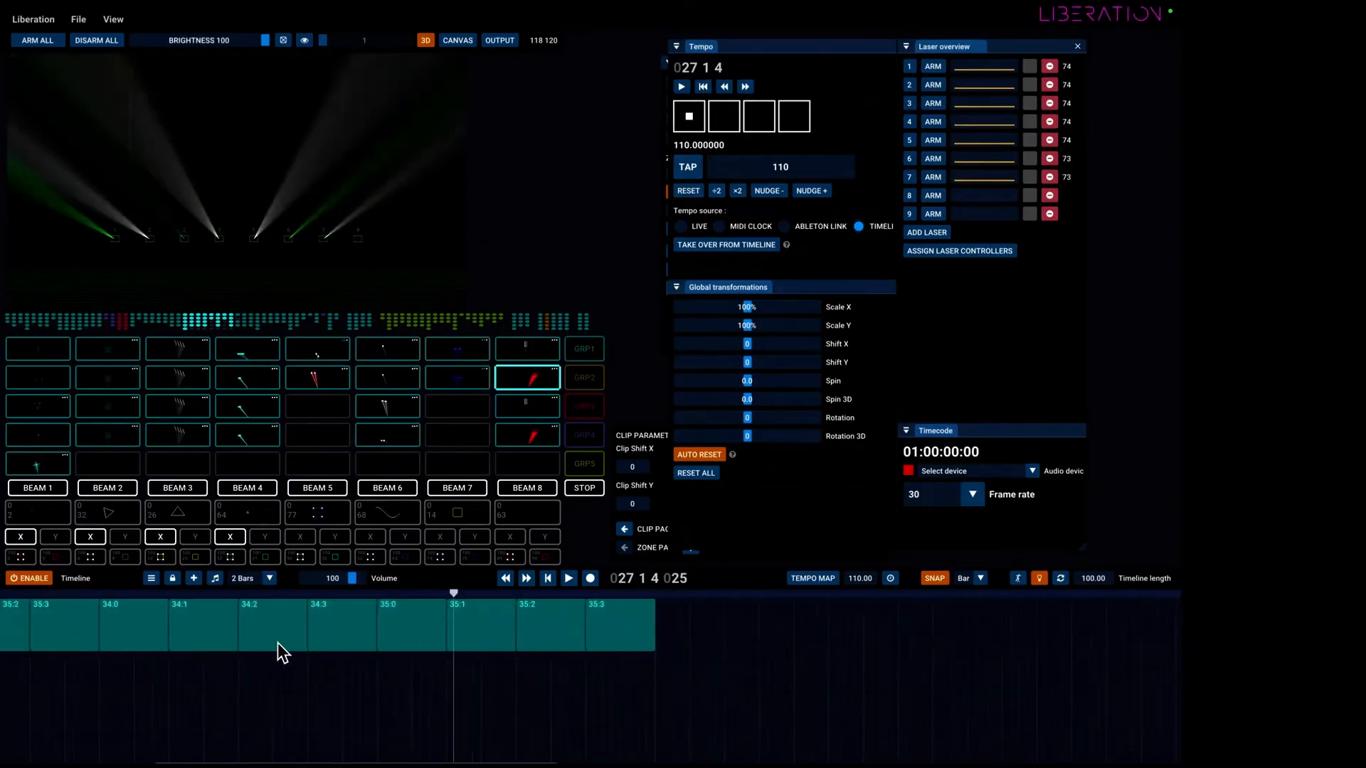
{"action": "left_click_drag", "start_coordinate": [311, 592], "coordinate": [225, 595]}
Test playback with scrub output off, turn scrub back on, and scrub the playhead to bar 17.
{"action": "left_click", "coordinate": [1038, 579]}
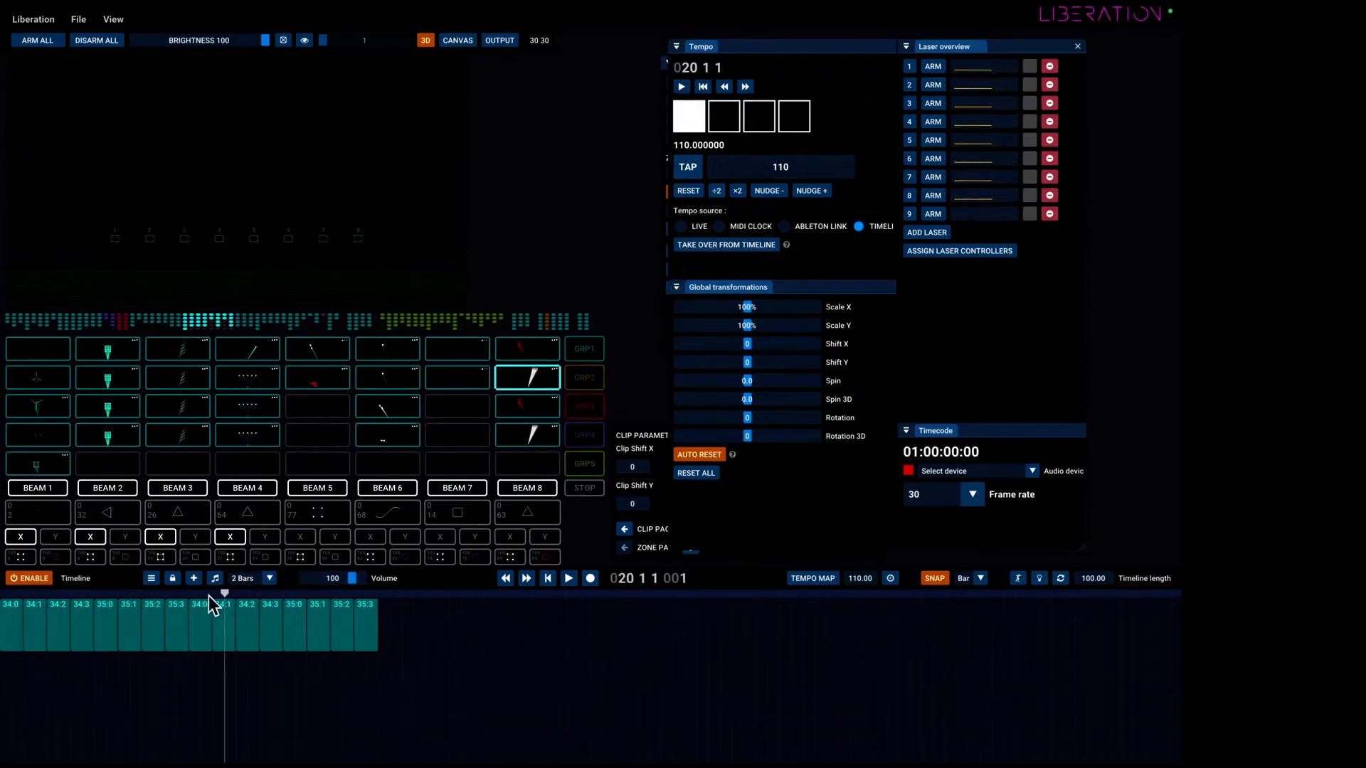
{"action": "left_click", "coordinate": [566, 579]}
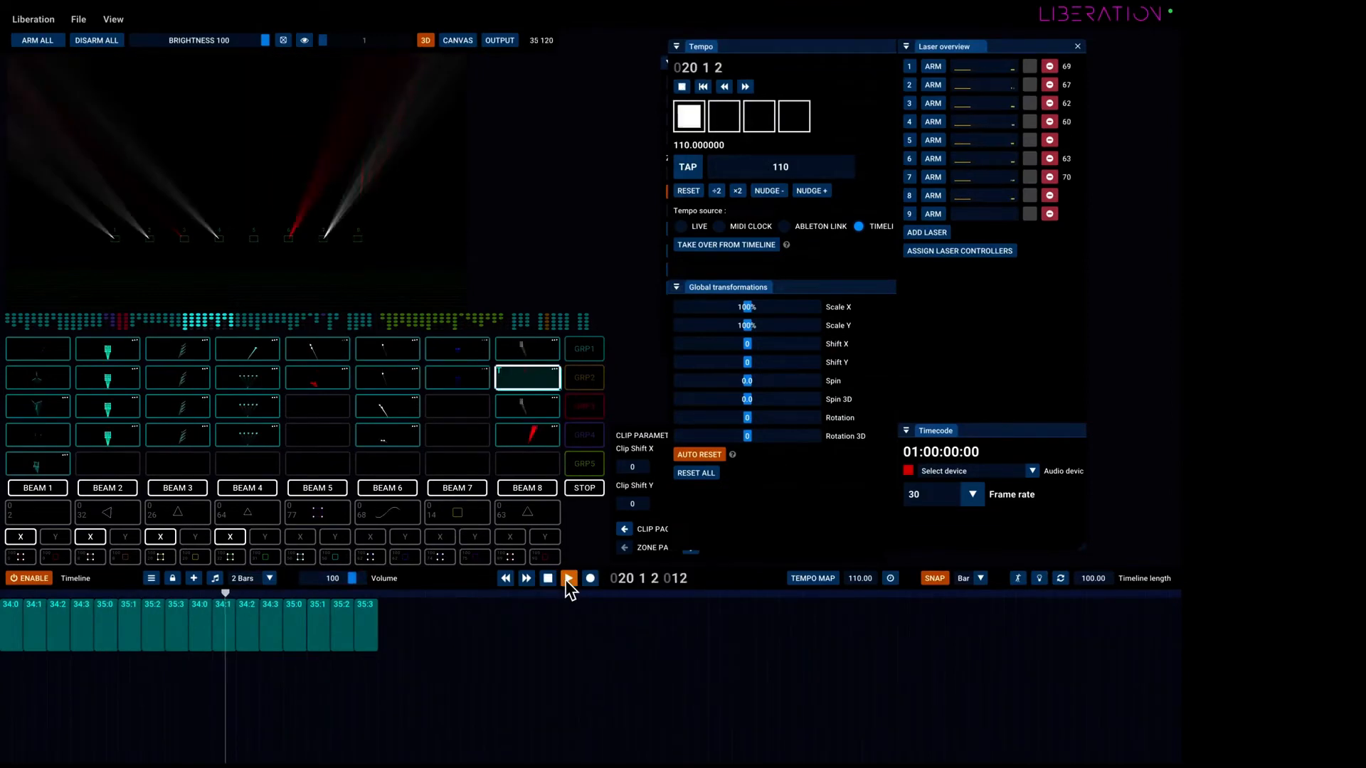
{"action": "left_click", "coordinate": [1040, 578]}
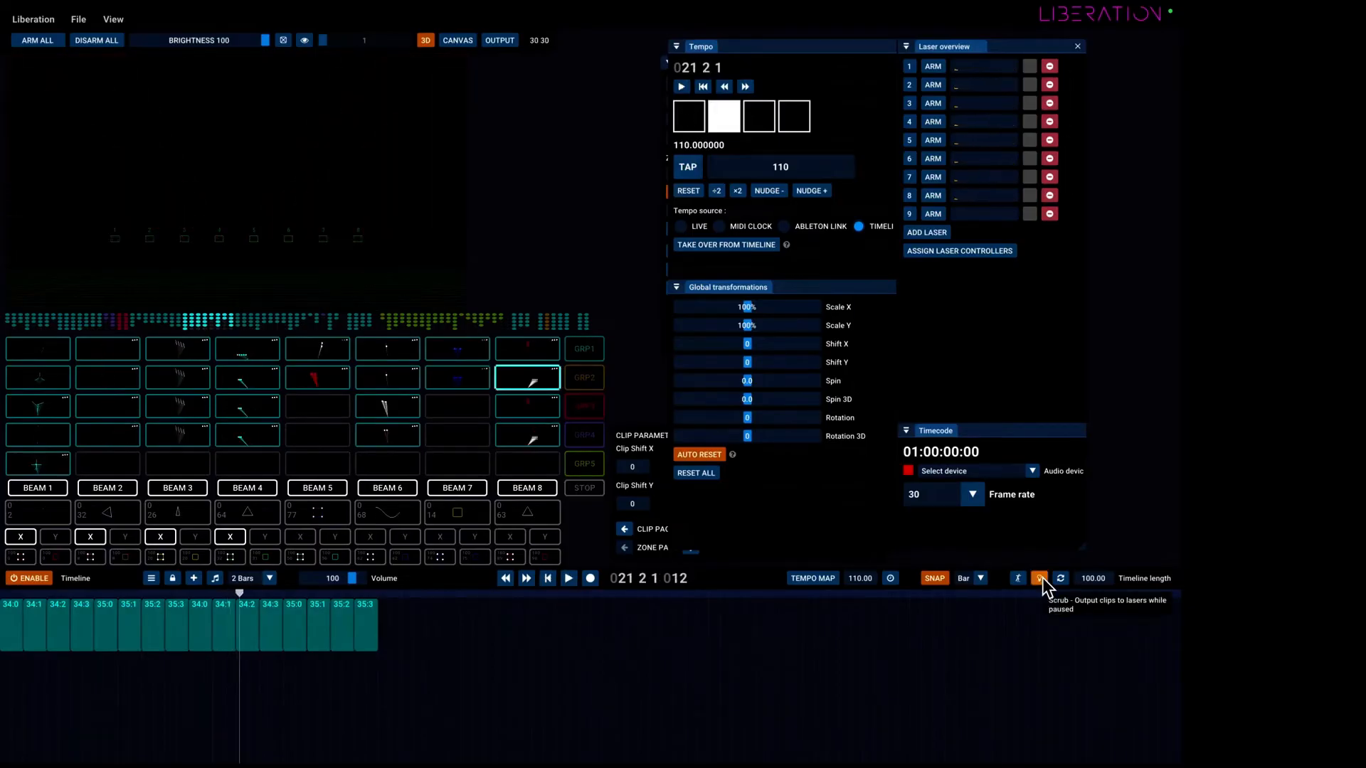
{"action": "left_click_drag", "start_coordinate": [239, 595], "coordinate": [190, 596]}
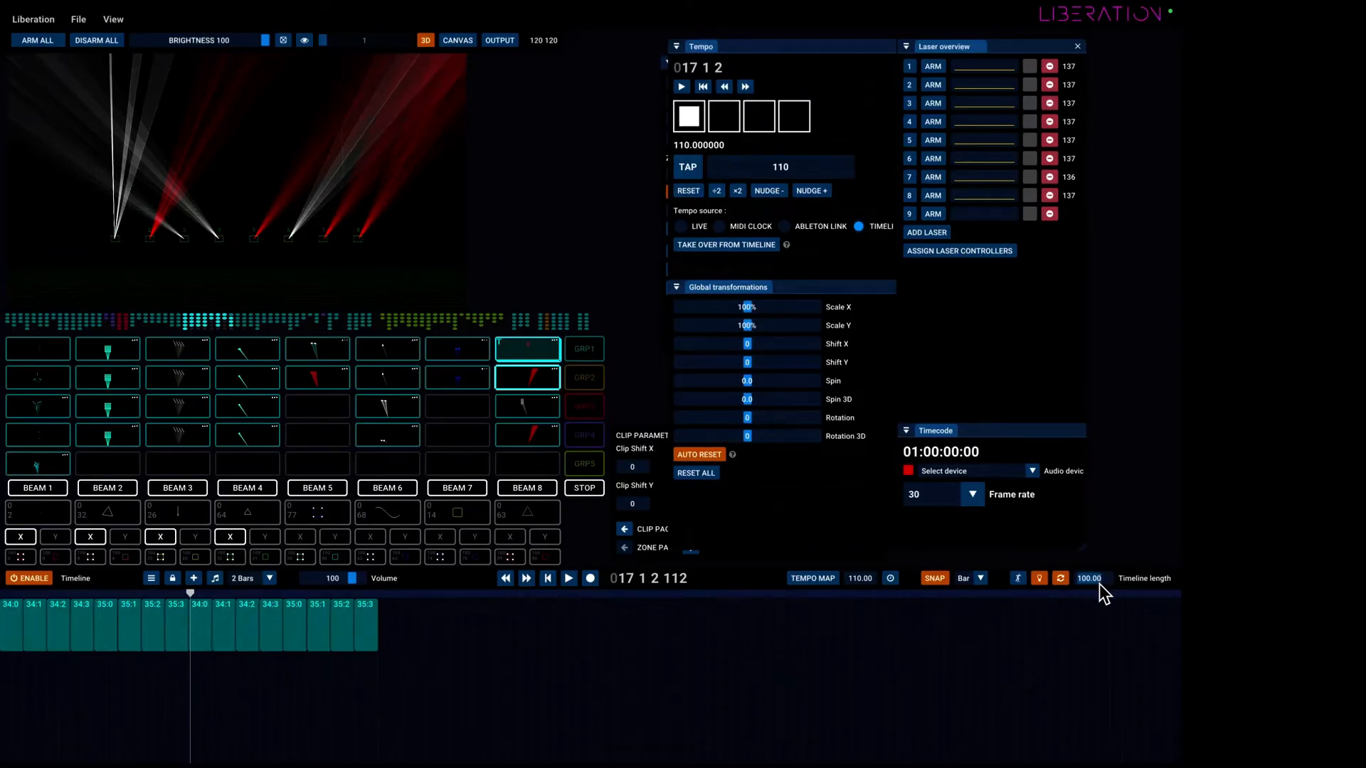
Set the timeline length to 2 and start playback.
{"action": "type", "text": "50"}
{"action": "key", "text": "BackSpace"}
{"action": "key", "text": "BackSpace"}
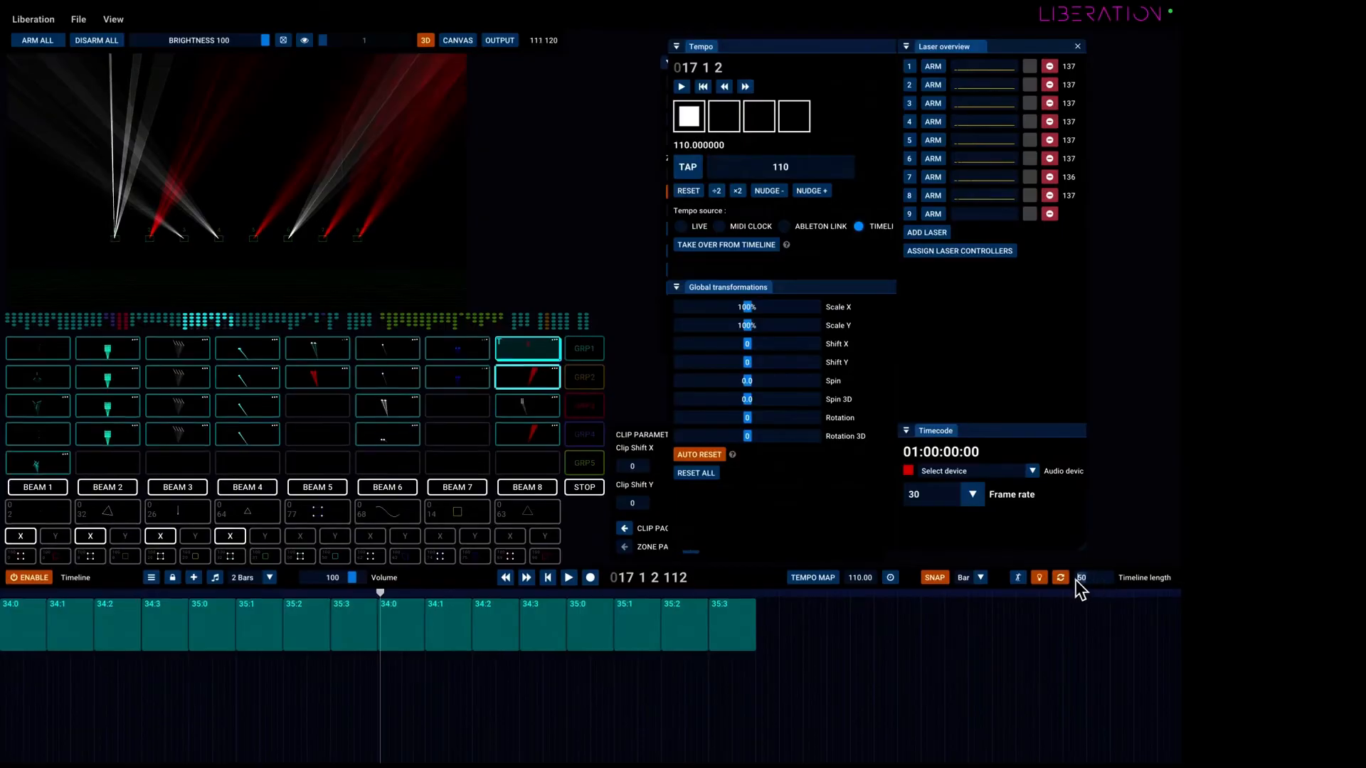
{"action": "type", "text": "2"}
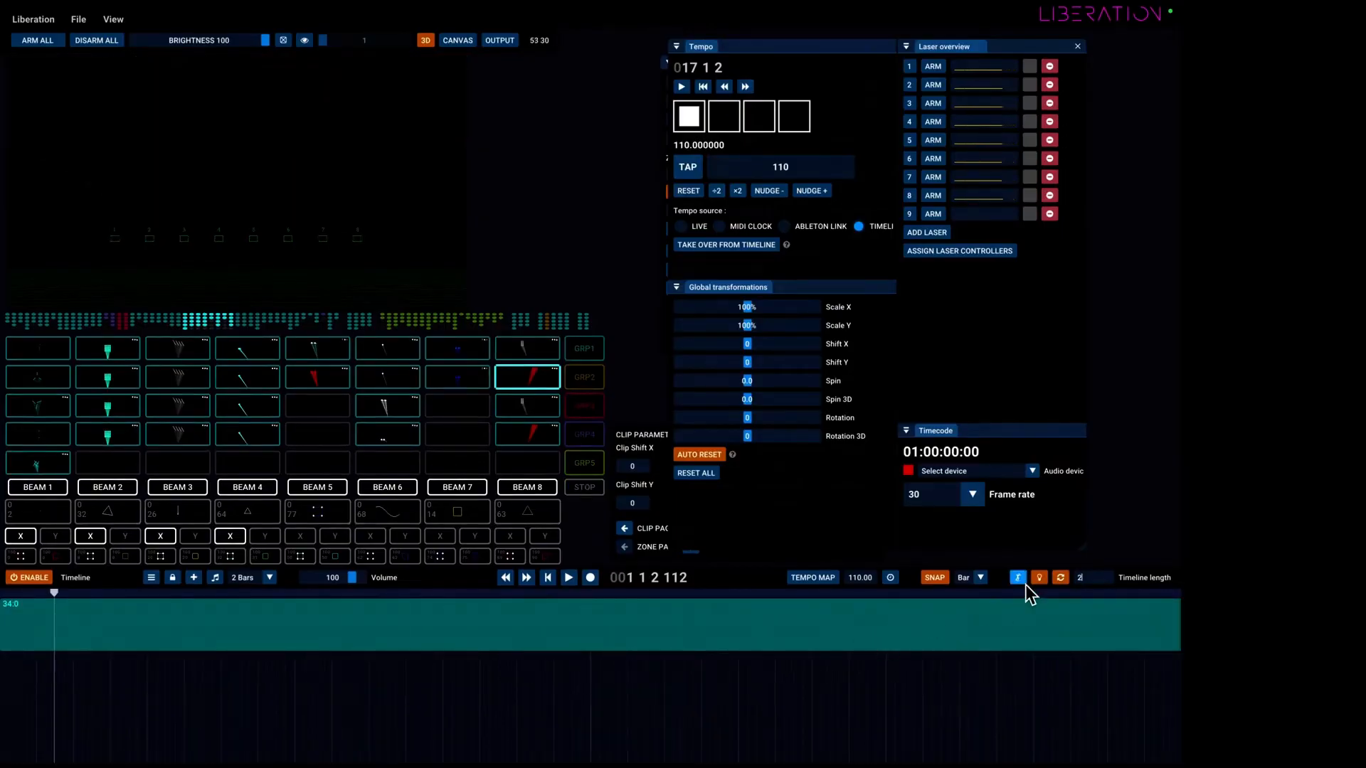
{"action": "left_click", "coordinate": [568, 578]}
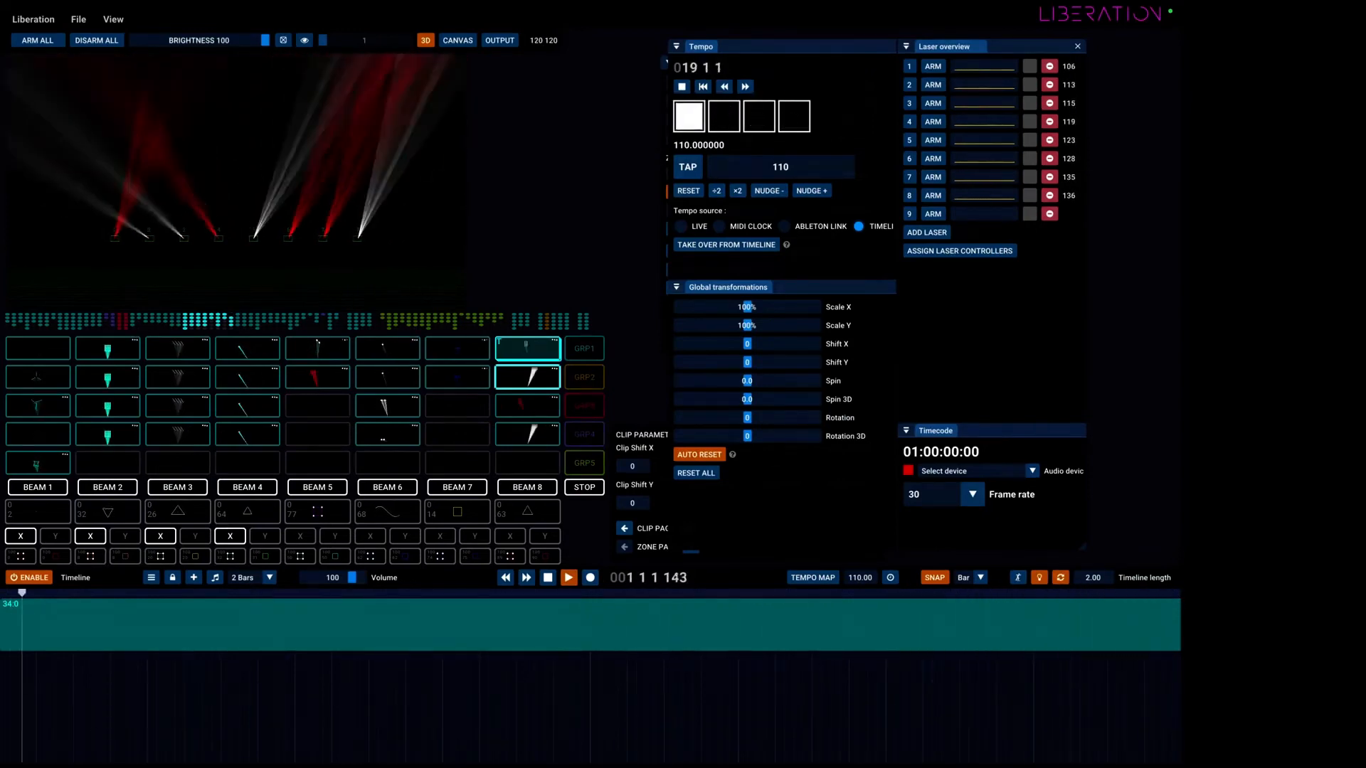
Rename the timeline as My Song and open the list of timelines.
{"action": "double_click", "coordinate": [77, 586]}
{"action": "type", "text": "My"}
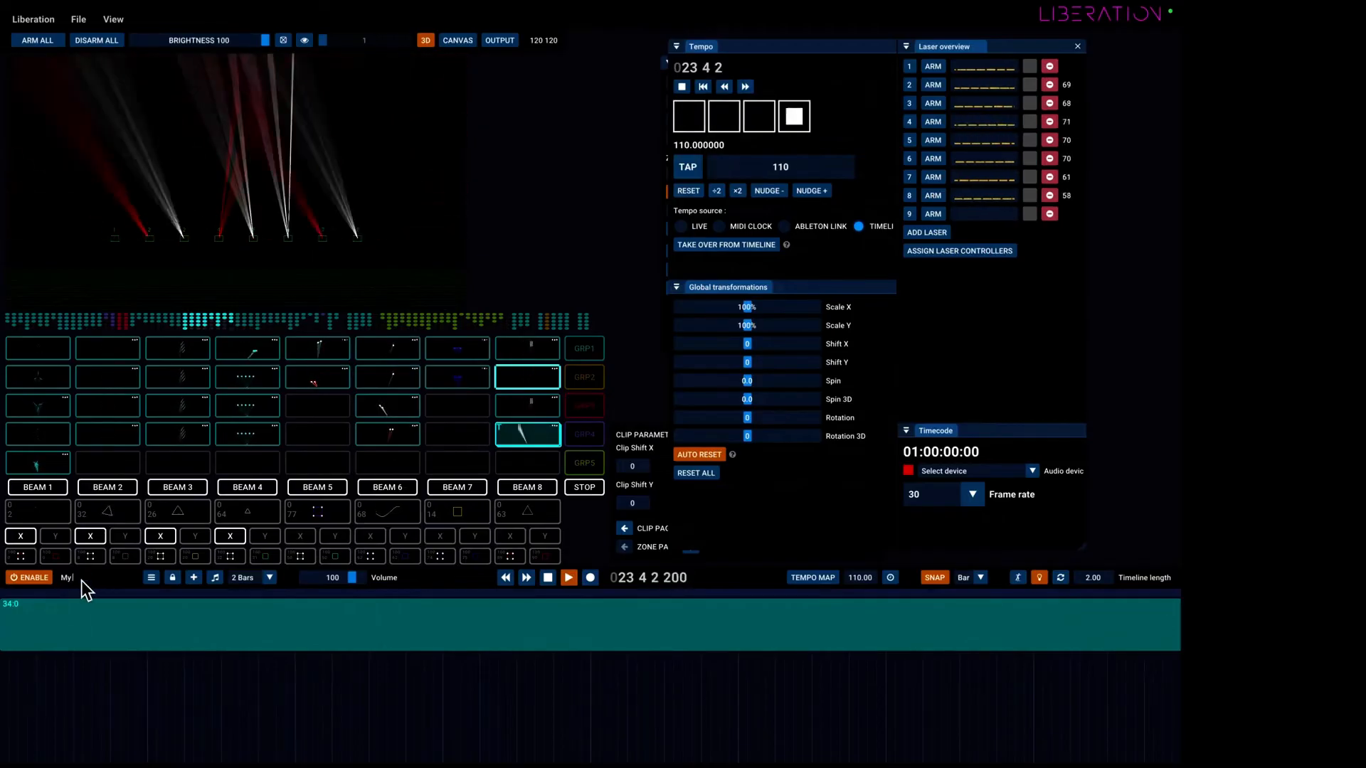
{"action": "type", "text": " Song"}
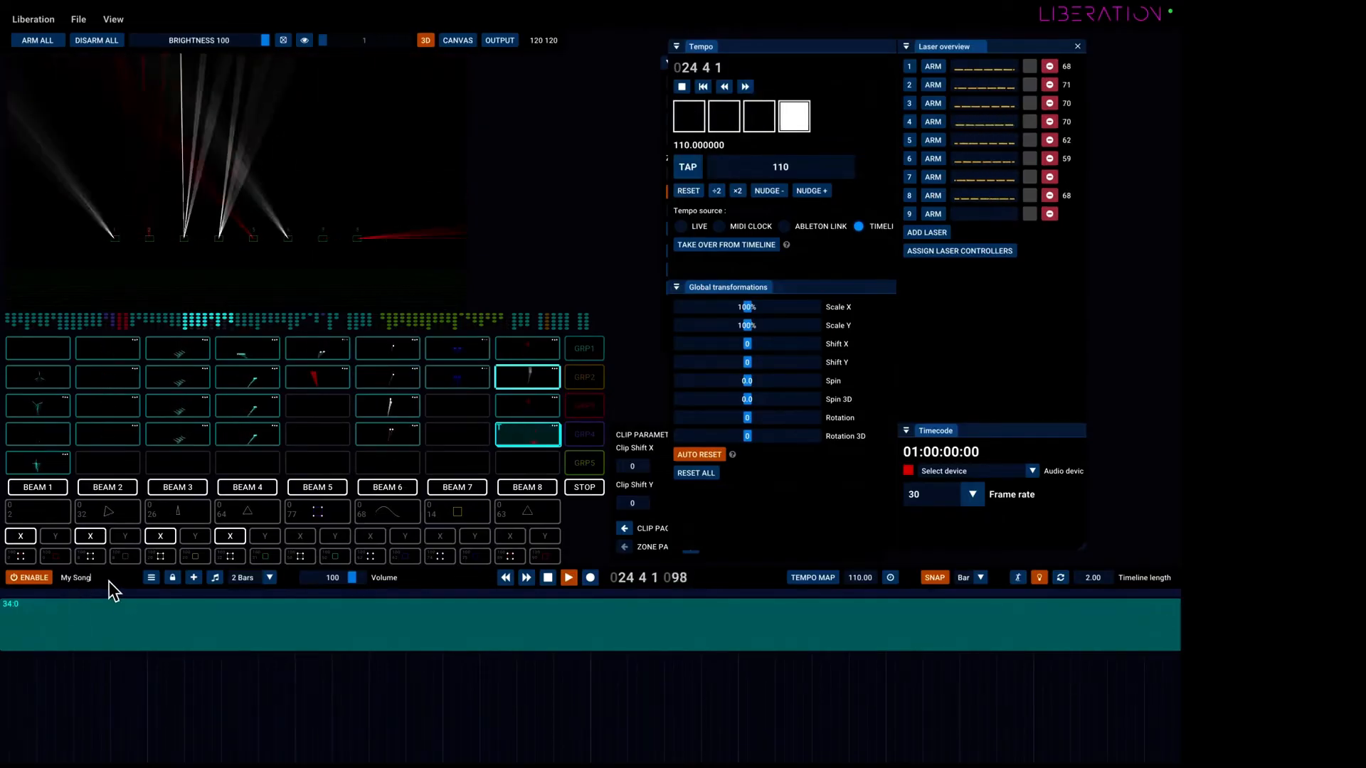
{"action": "left_click", "coordinate": [151, 579]}
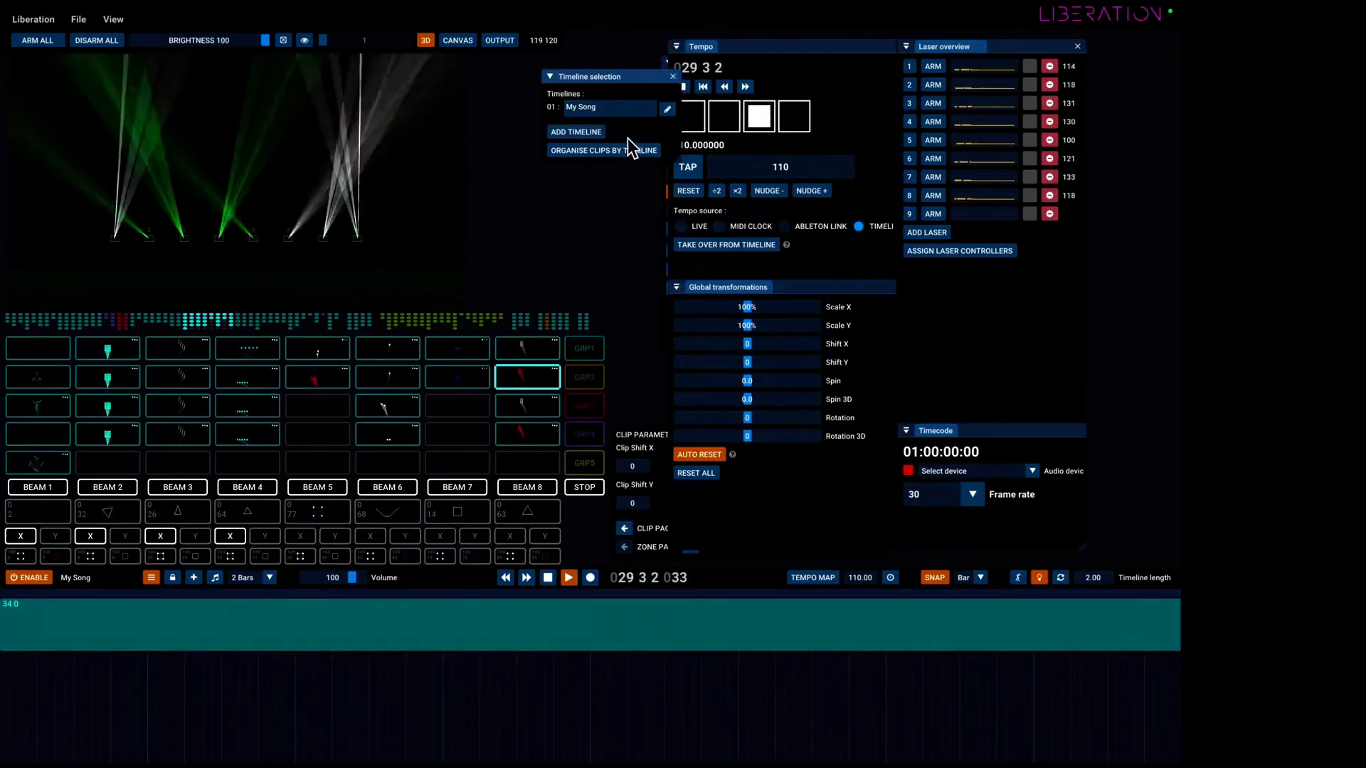
Close the timeline selection window and clear the workspace by moving the docked panels aside and hiding the timeline.
{"action": "left_click", "coordinate": [674, 77]}
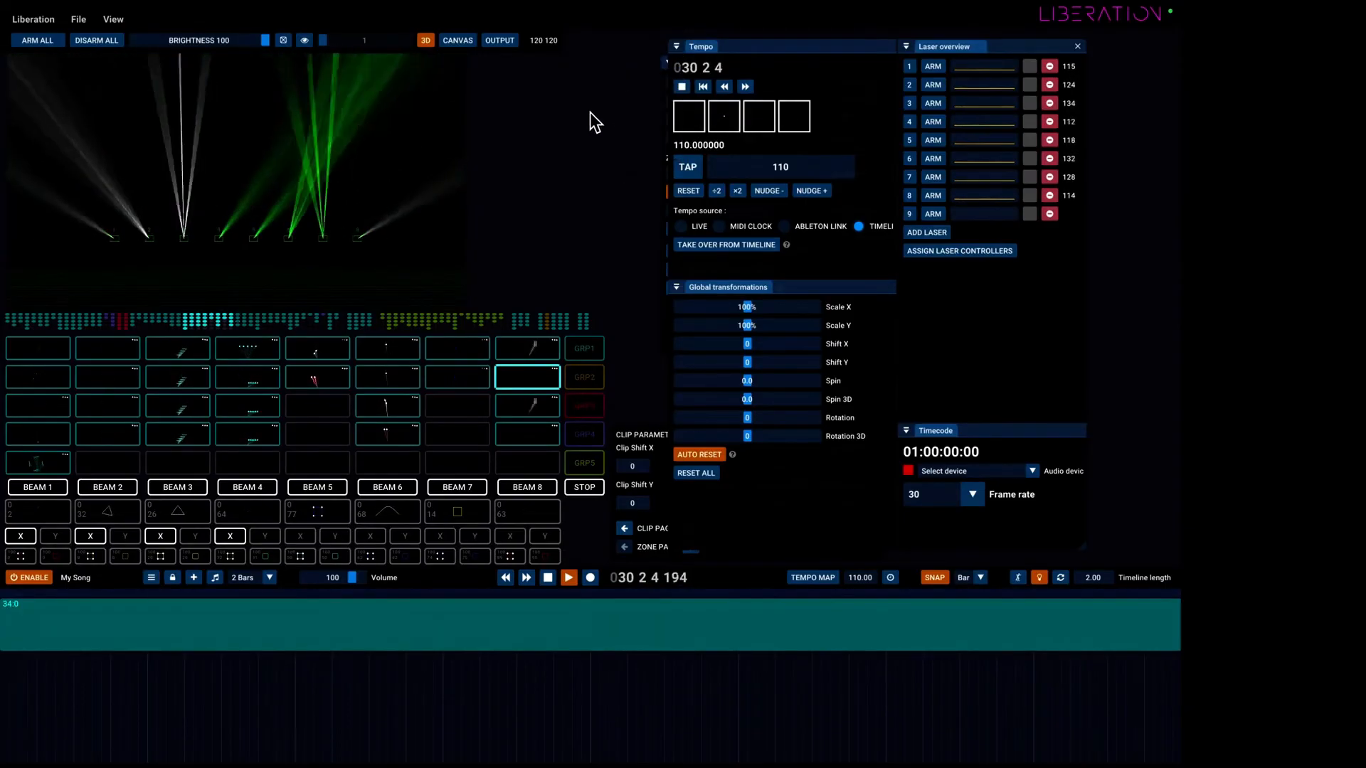
{"action": "left_click_drag", "start_coordinate": [791, 82], "coordinate": [848, 74]}
{"action": "left_click_drag", "start_coordinate": [694, 62], "coordinate": [866, 279]}
{"action": "left_click", "coordinate": [566, 178]}
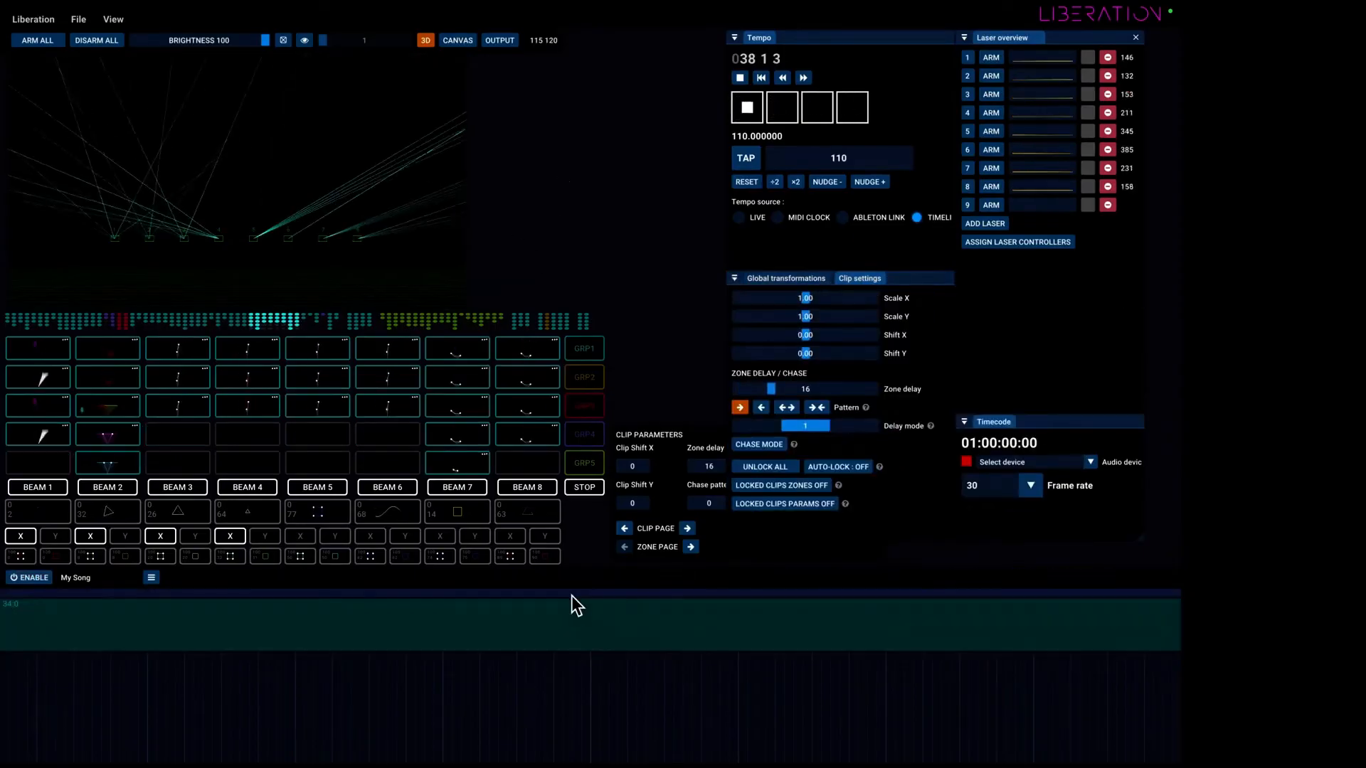
{"action": "left_click_drag", "start_coordinate": [568, 569], "coordinate": [559, 660]}
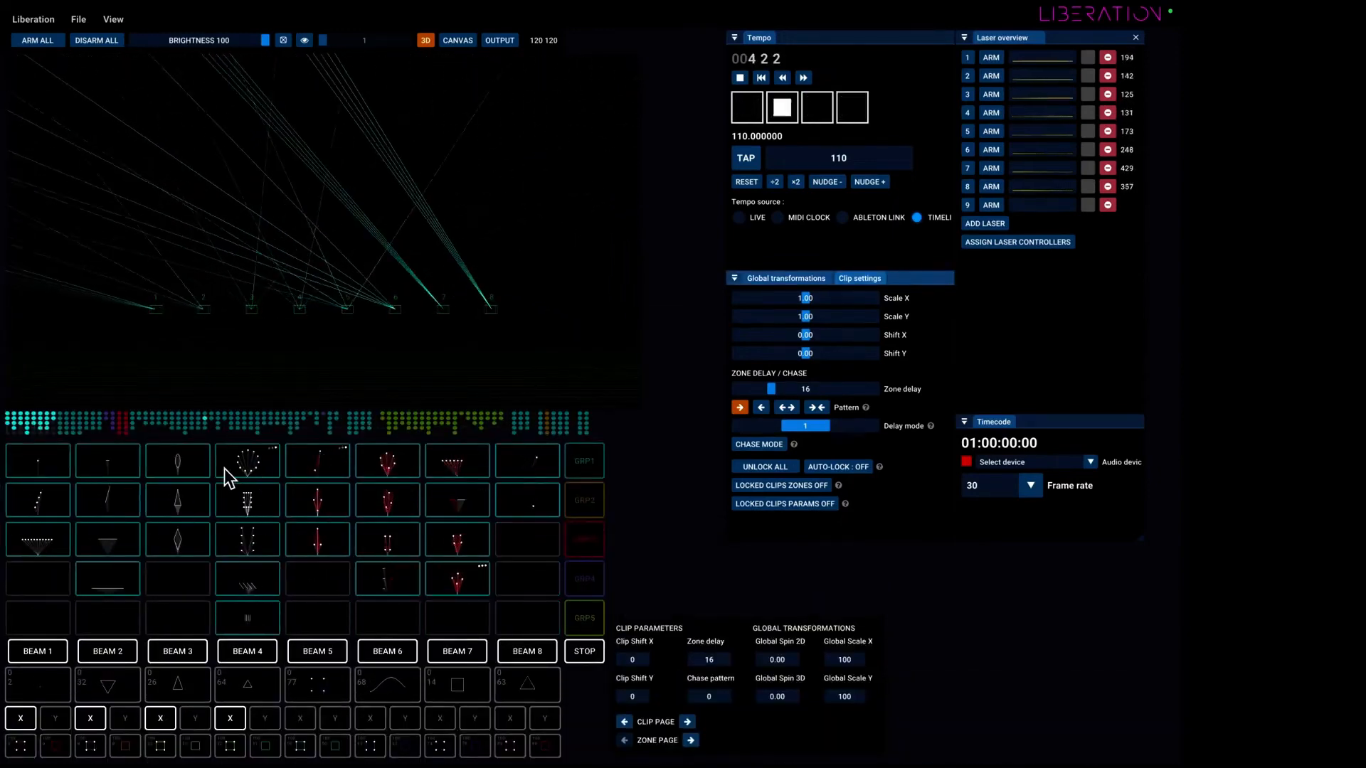
Trigger the first-row clip above Beam 4, look at its nodes in the clip editor, and exit the editor.
{"action": "left_click", "coordinate": [242, 462]}
{"action": "right_click", "coordinate": [244, 462]}
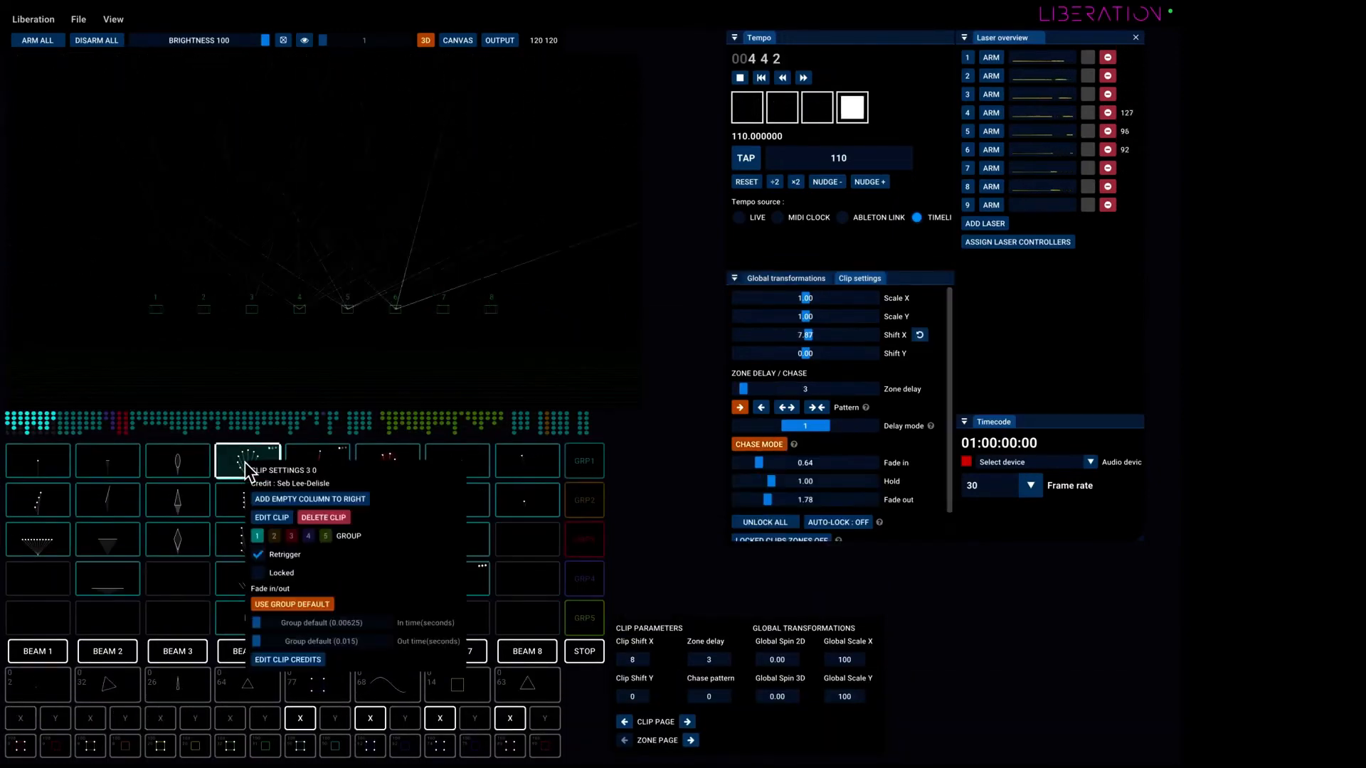
{"action": "left_click", "coordinate": [271, 518]}
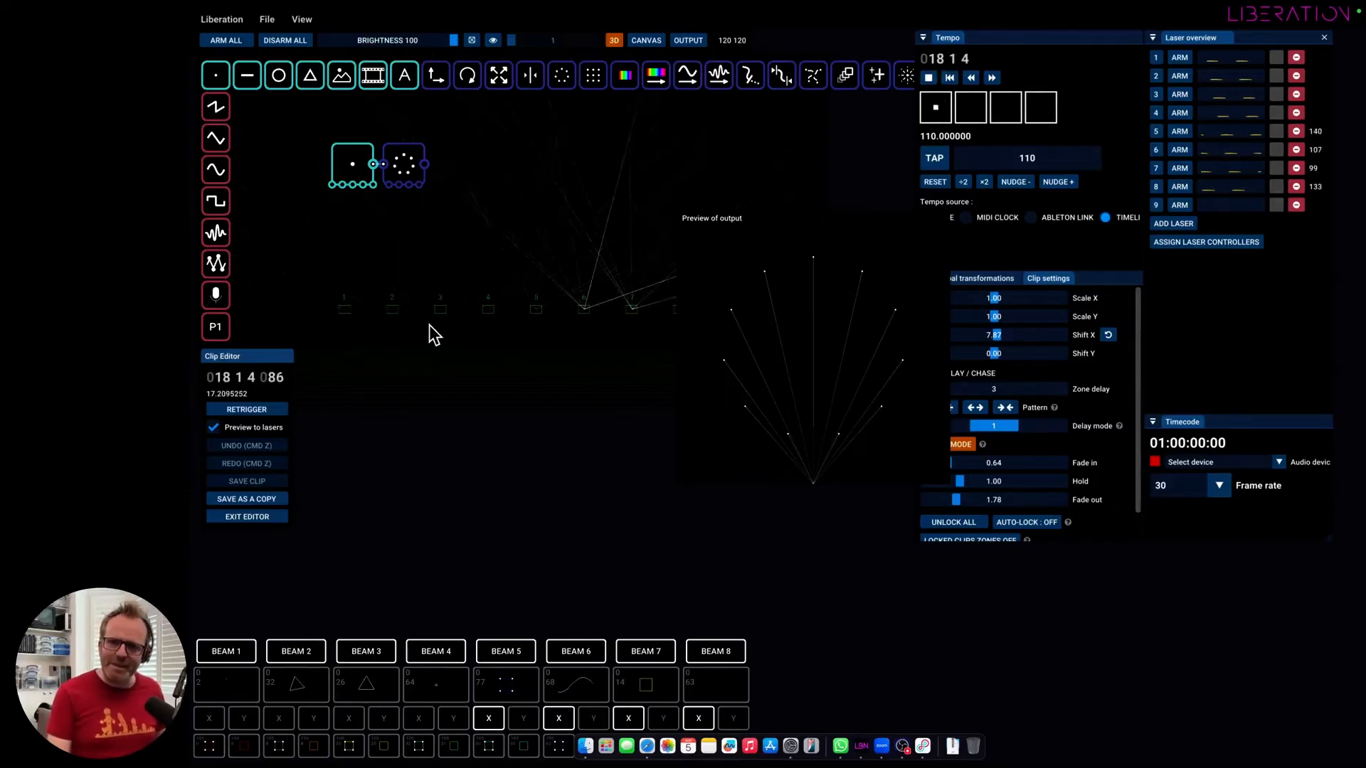
{"action": "left_click", "coordinate": [255, 518]}
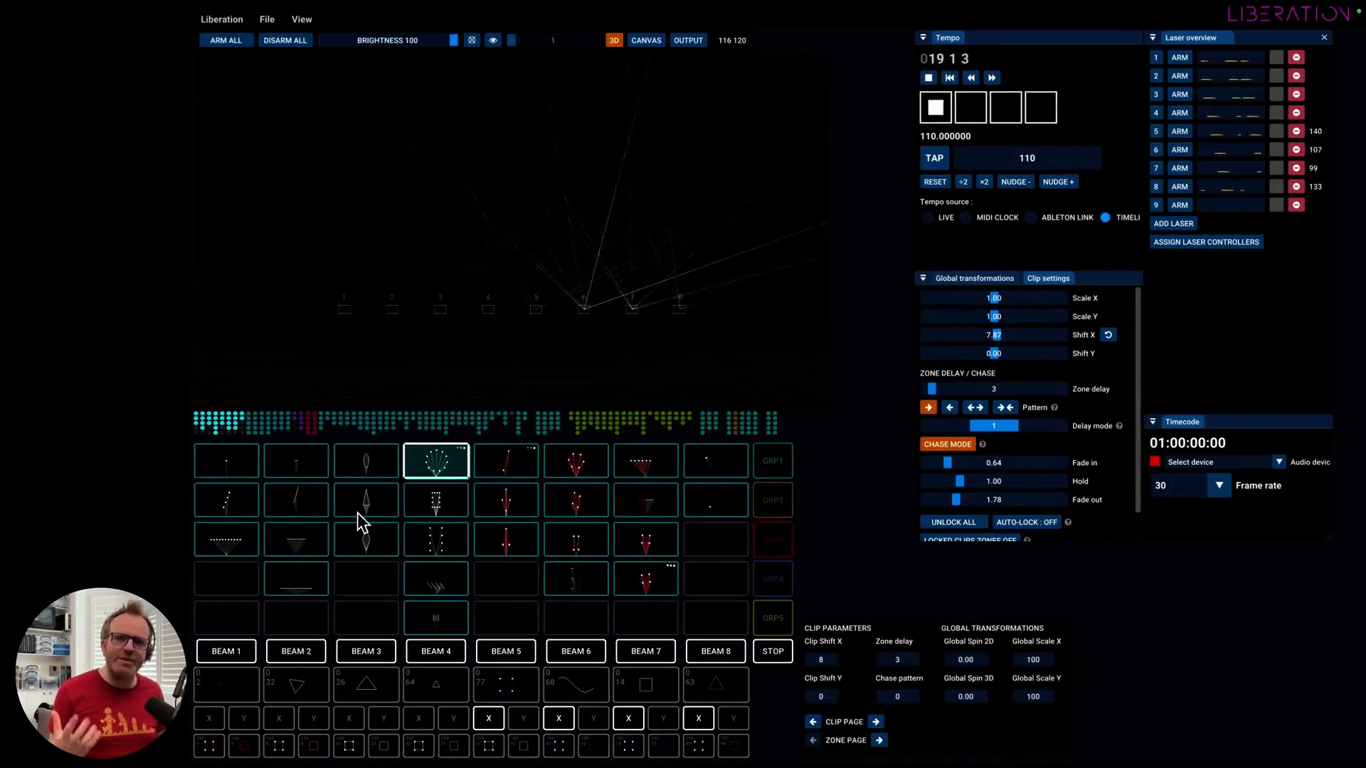
Create an empty clip in the free slot 90 0 of the clip grid, and delete it again.
{"action": "scroll", "coordinate": [547, 492], "scroll_direction": "right", "scroll_amount": 15}
{"action": "scroll", "coordinate": [546, 504], "scroll_direction": "right", "scroll_amount": 15}
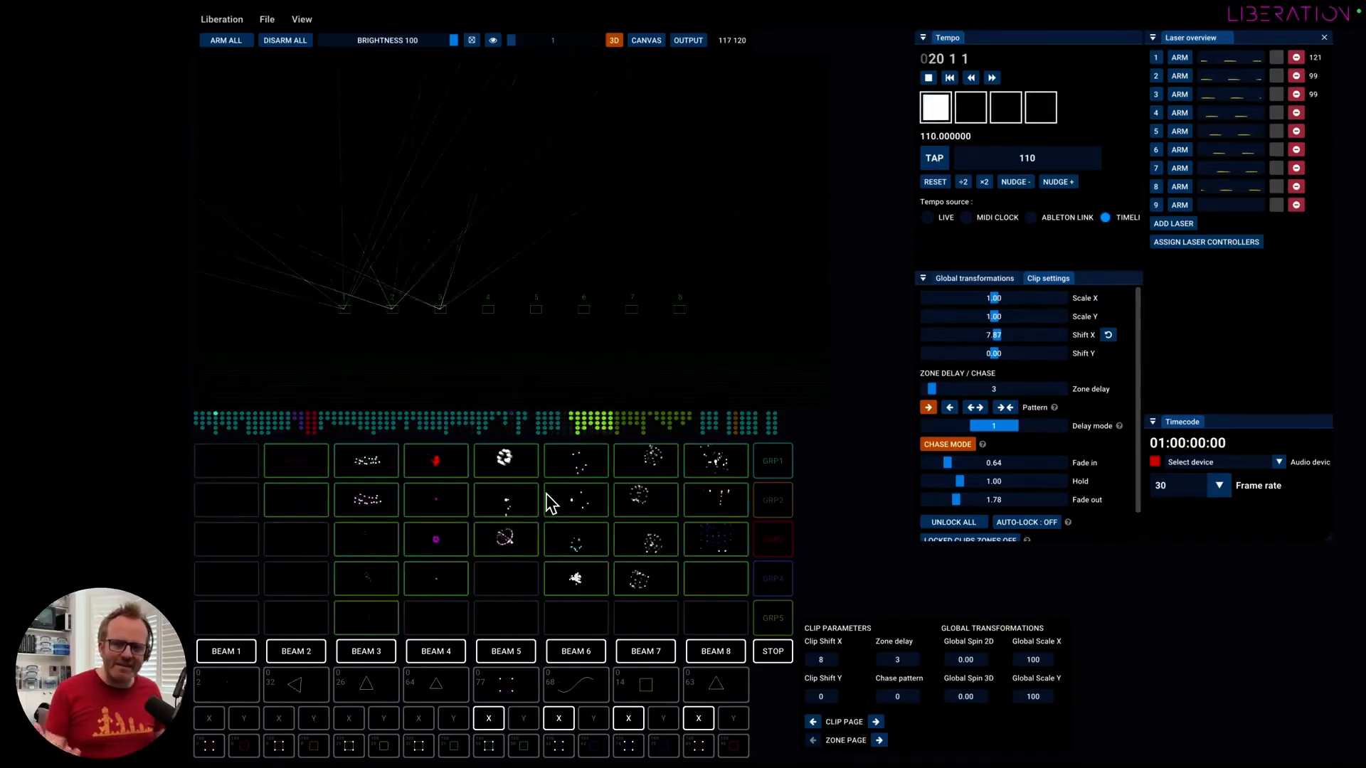
{"action": "right_click", "coordinate": [348, 465]}
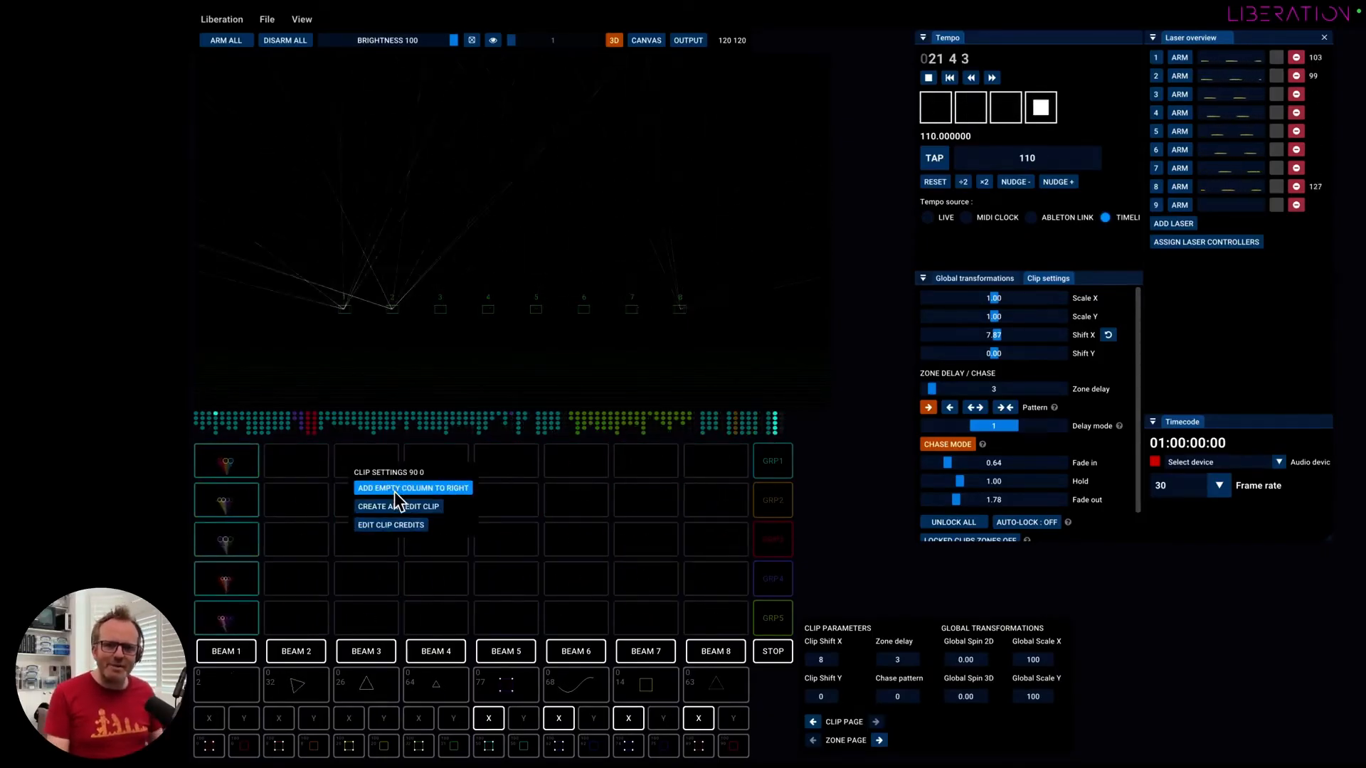
{"action": "left_click", "coordinate": [412, 505]}
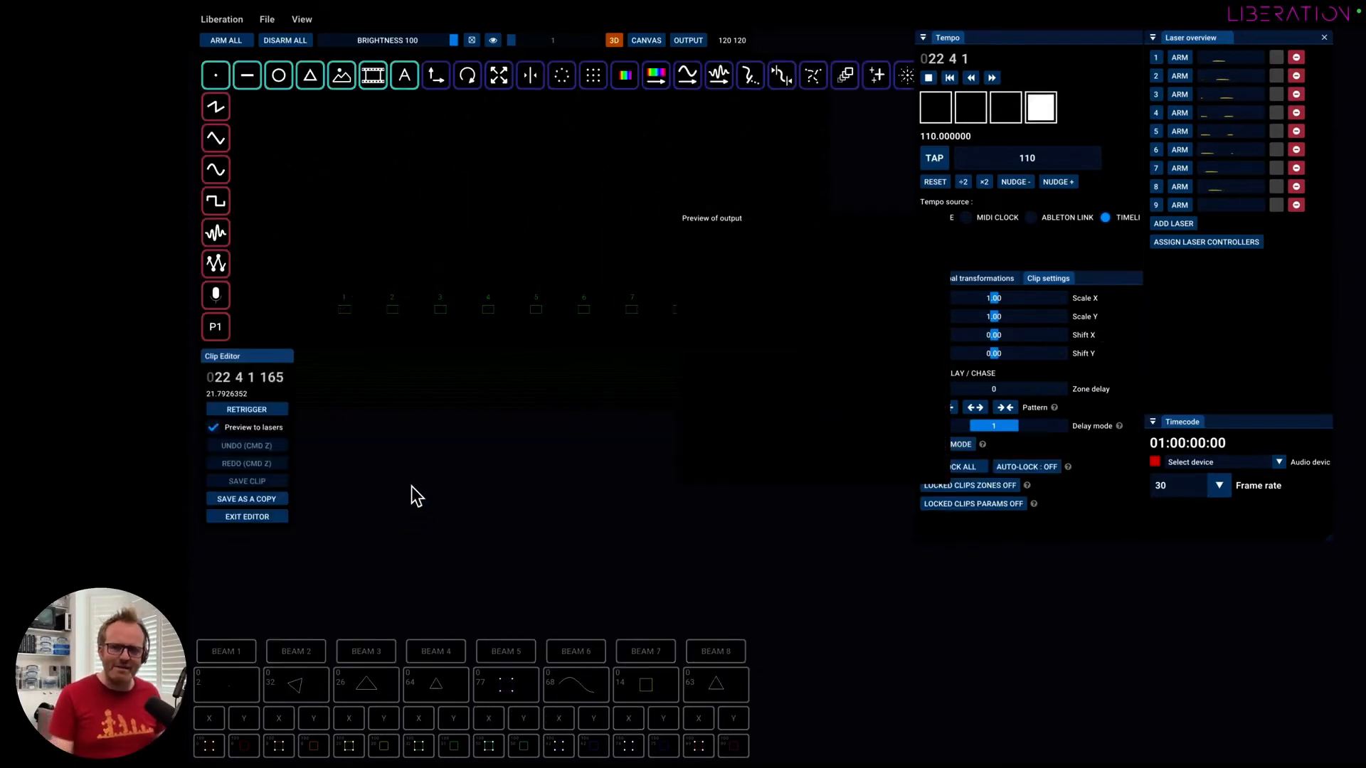
{"action": "left_click", "coordinate": [265, 518]}
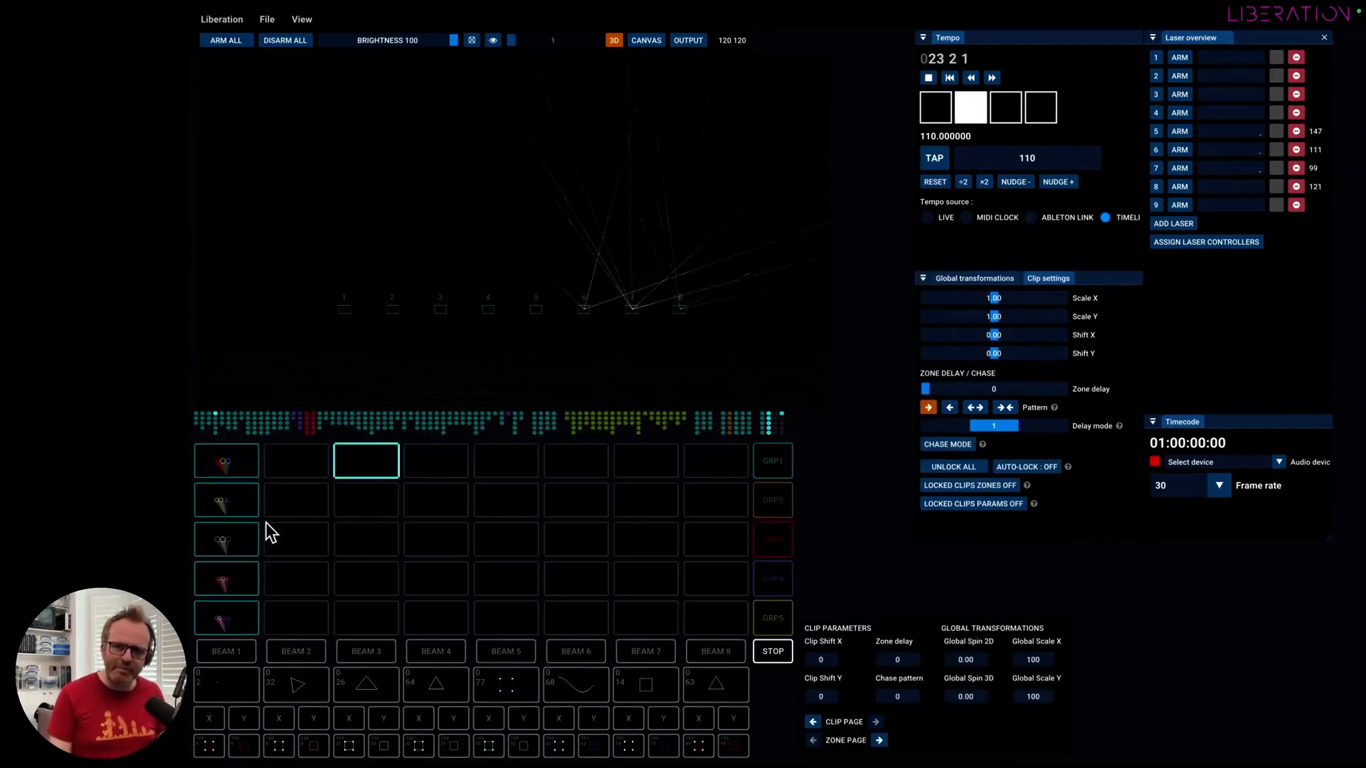
{"action": "right_click", "coordinate": [370, 463]}
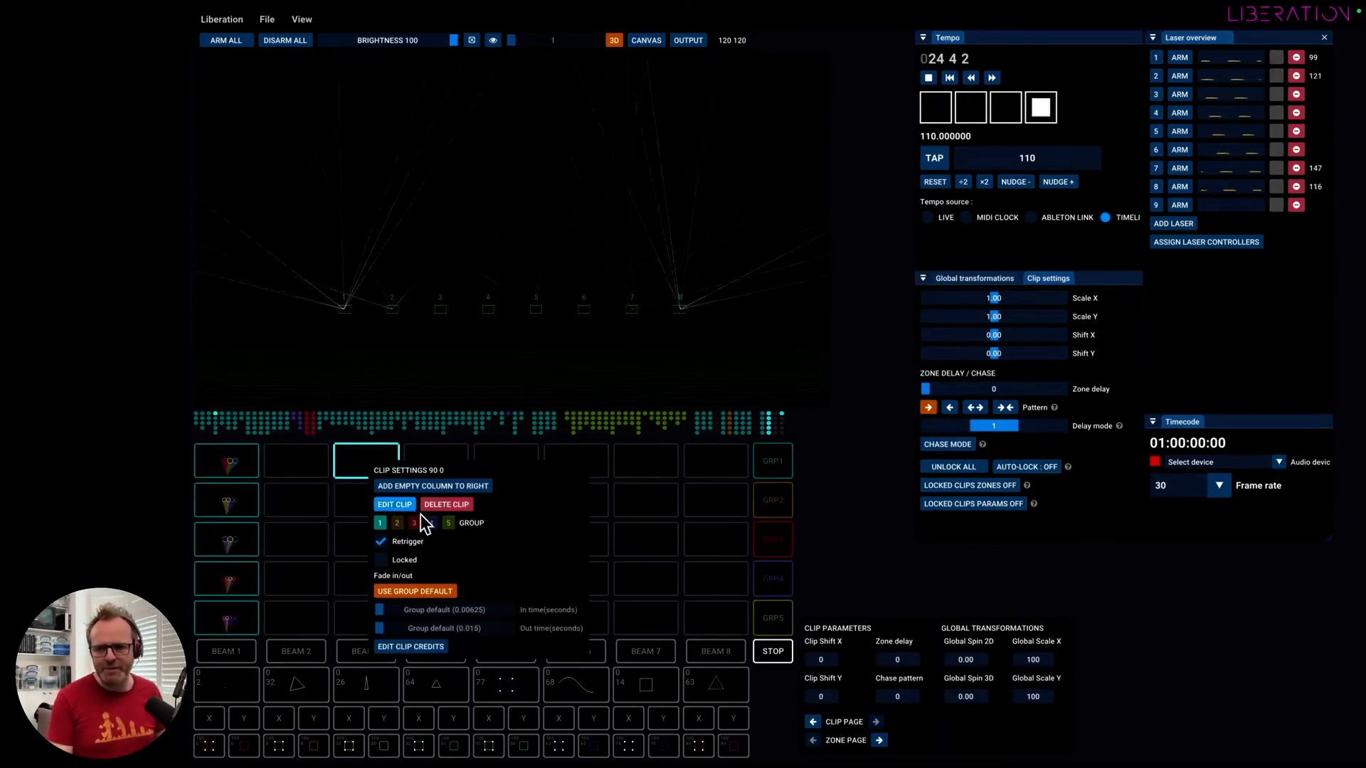
{"action": "left_click", "coordinate": [466, 505]}
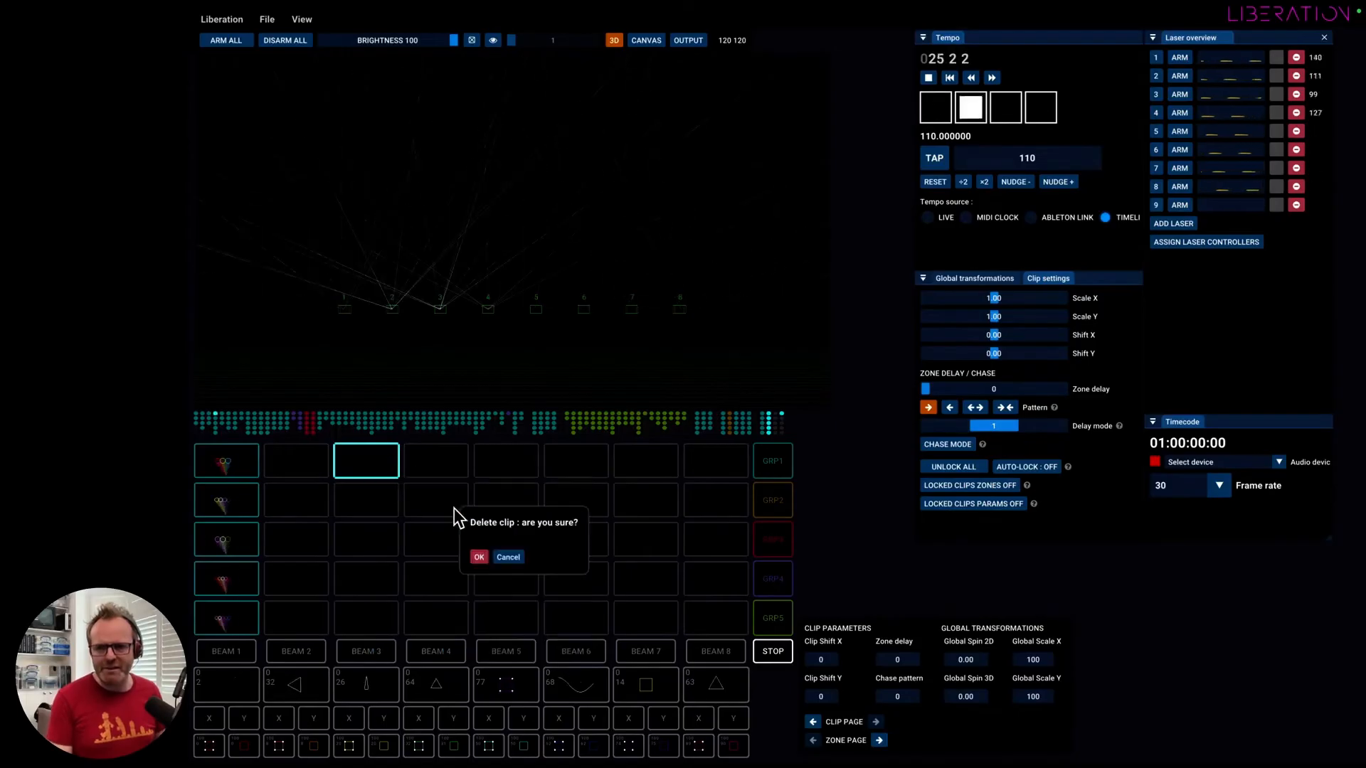
{"action": "left_click", "coordinate": [479, 553]}
Create a clip for editing in slot 90 0 and move the output preview and Tempo panels clear of the editor's nodes.
{"action": "right_click", "coordinate": [370, 468]}
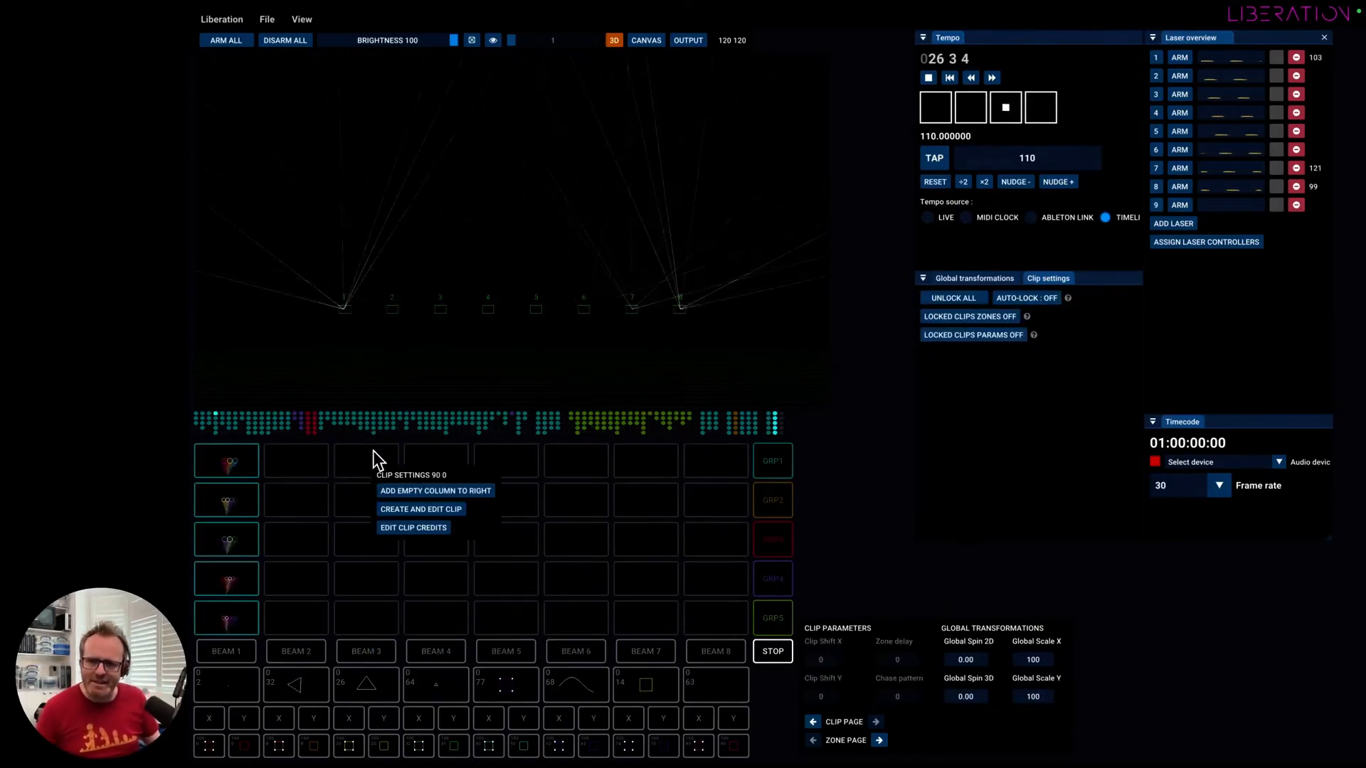
{"action": "left_click", "coordinate": [433, 511]}
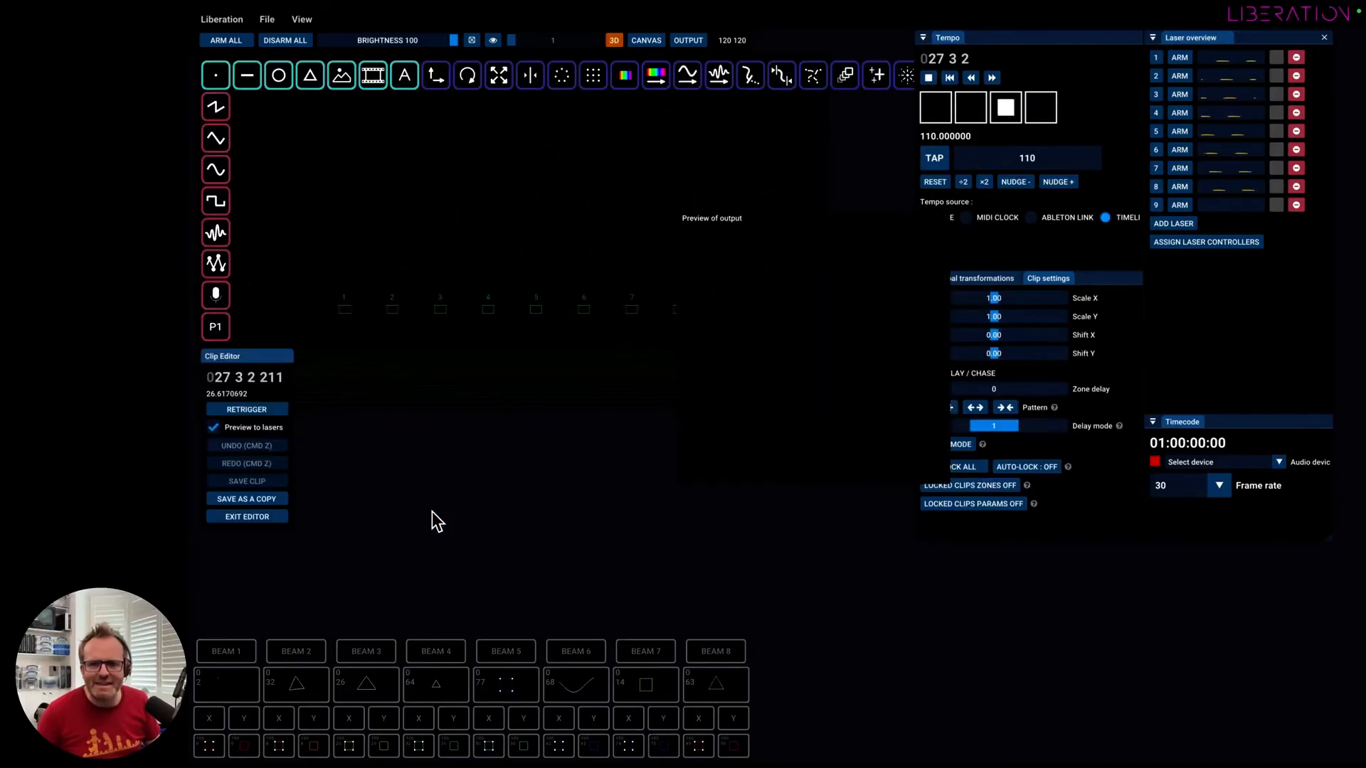
{"action": "left_click_drag", "start_coordinate": [801, 219], "coordinate": [969, 117]}
{"action": "left_click_drag", "start_coordinate": [1042, 61], "coordinate": [1133, 86]}
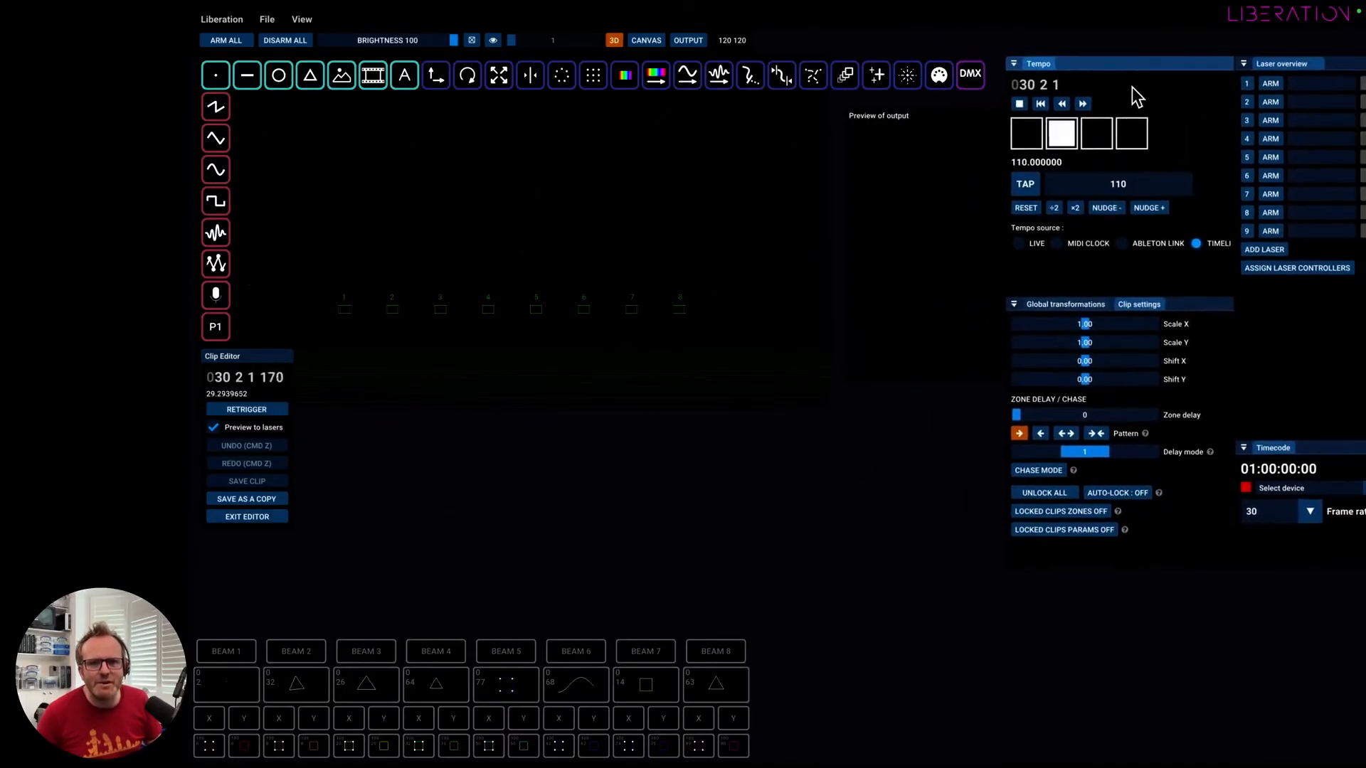
{"action": "left_click_drag", "start_coordinate": [918, 192], "coordinate": [921, 240]}
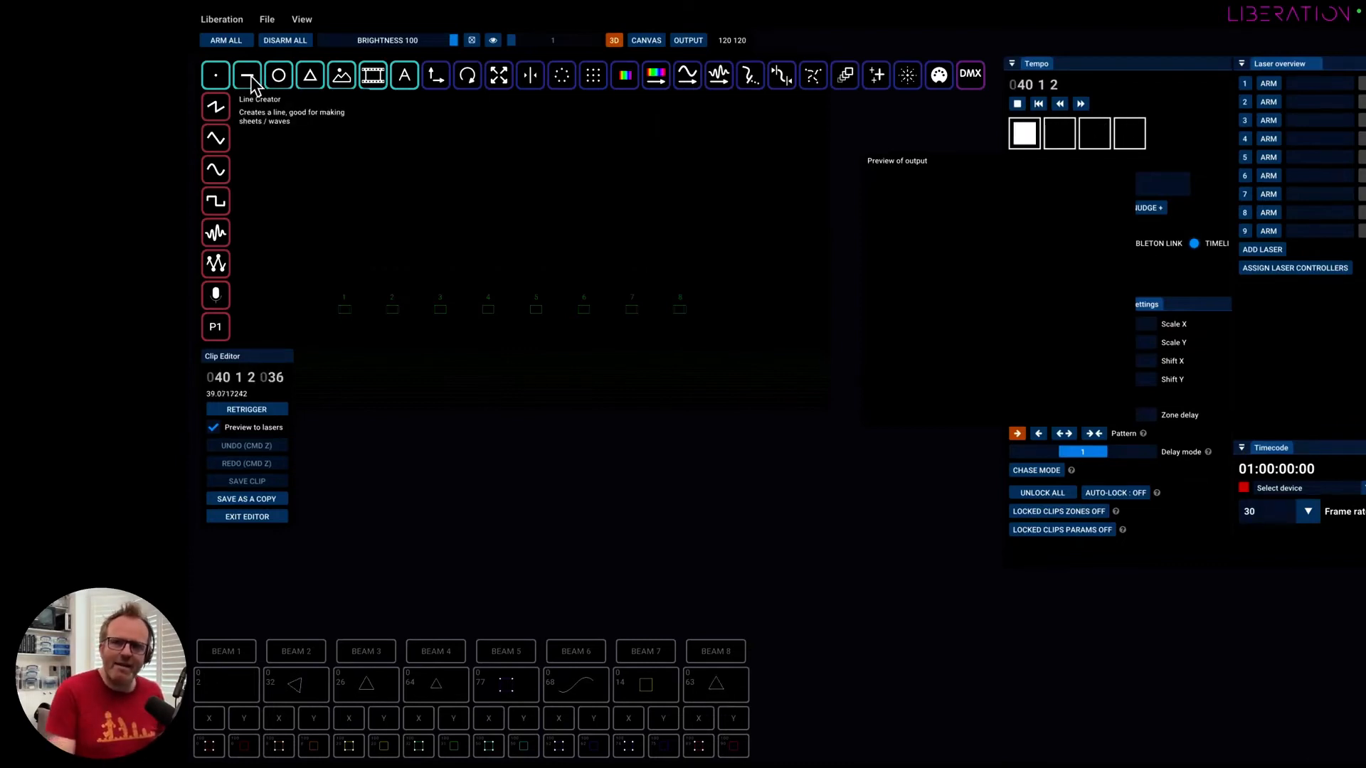
Add a Point Creator node to the empty clip and look over its settings.
{"action": "left_click_drag", "start_coordinate": [215, 84], "coordinate": [372, 169]}
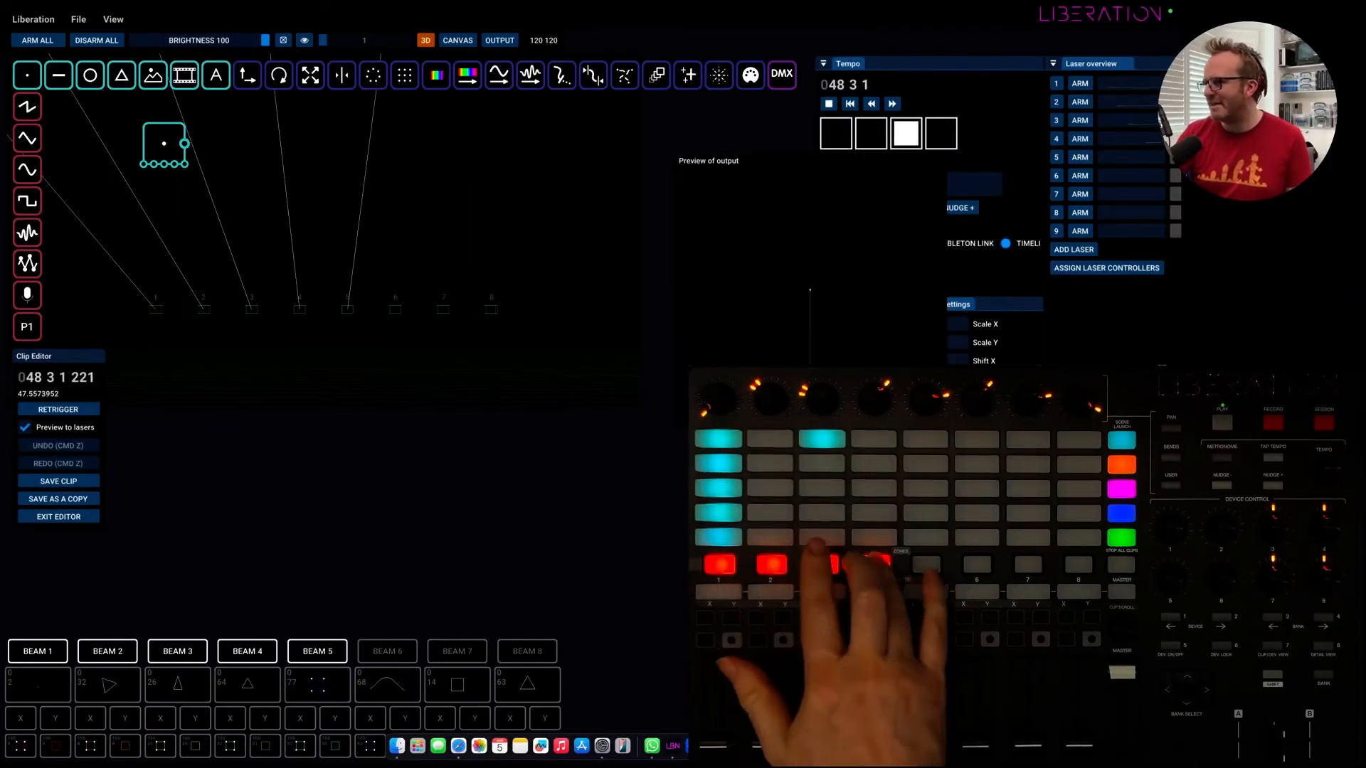
{"action": "left_click", "coordinate": [182, 134]}
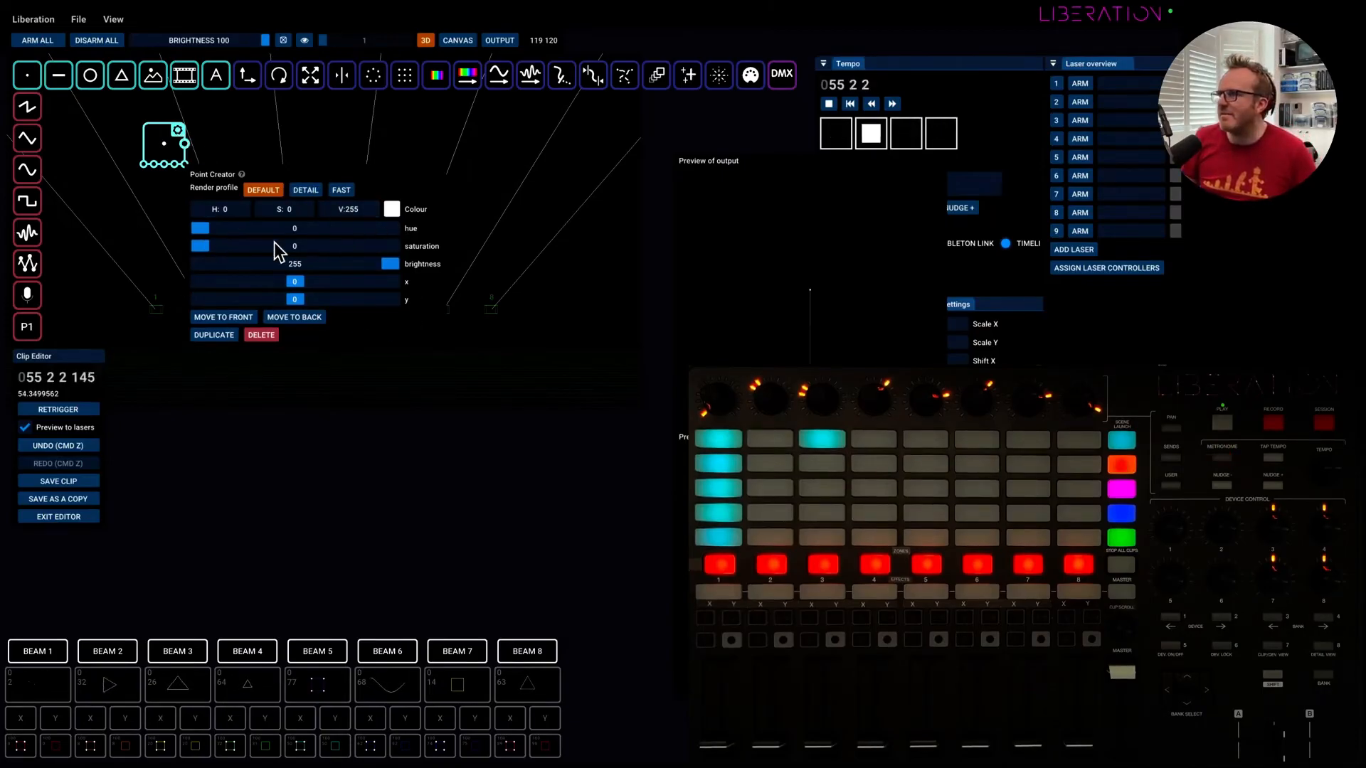
{"action": "left_click", "coordinate": [162, 149]}
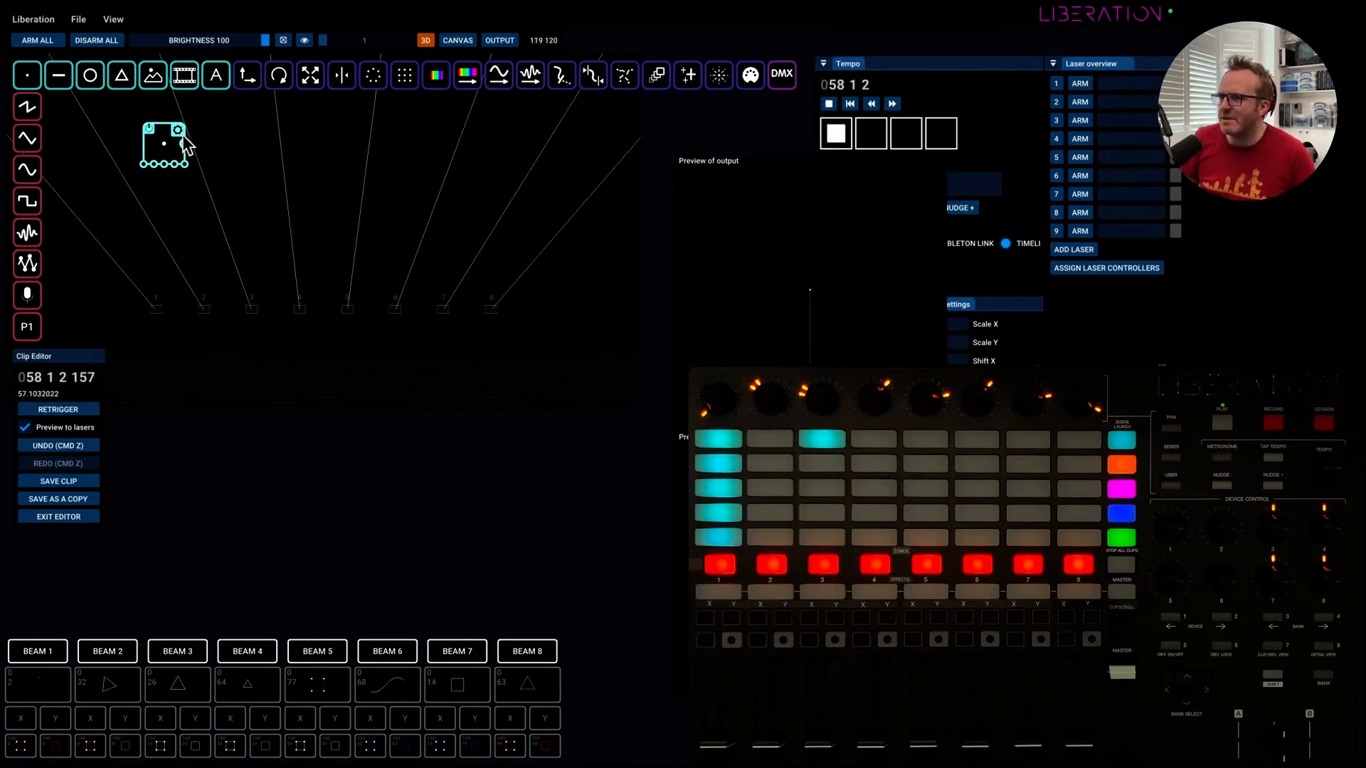
Set the Point Creator's colour to cyan with hue 131, saturation 255 and brightness 255.
{"action": "left_click", "coordinate": [181, 133]}
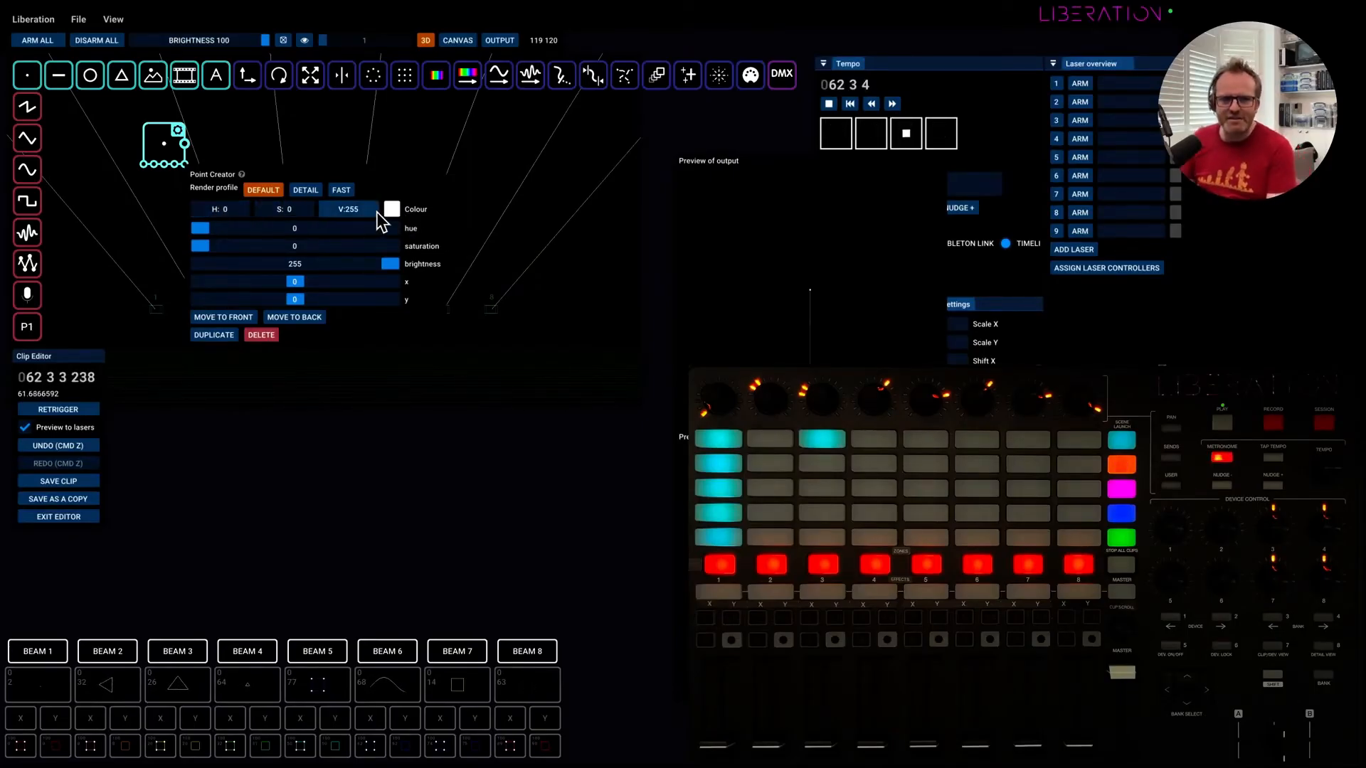
{"action": "left_click", "coordinate": [394, 211]}
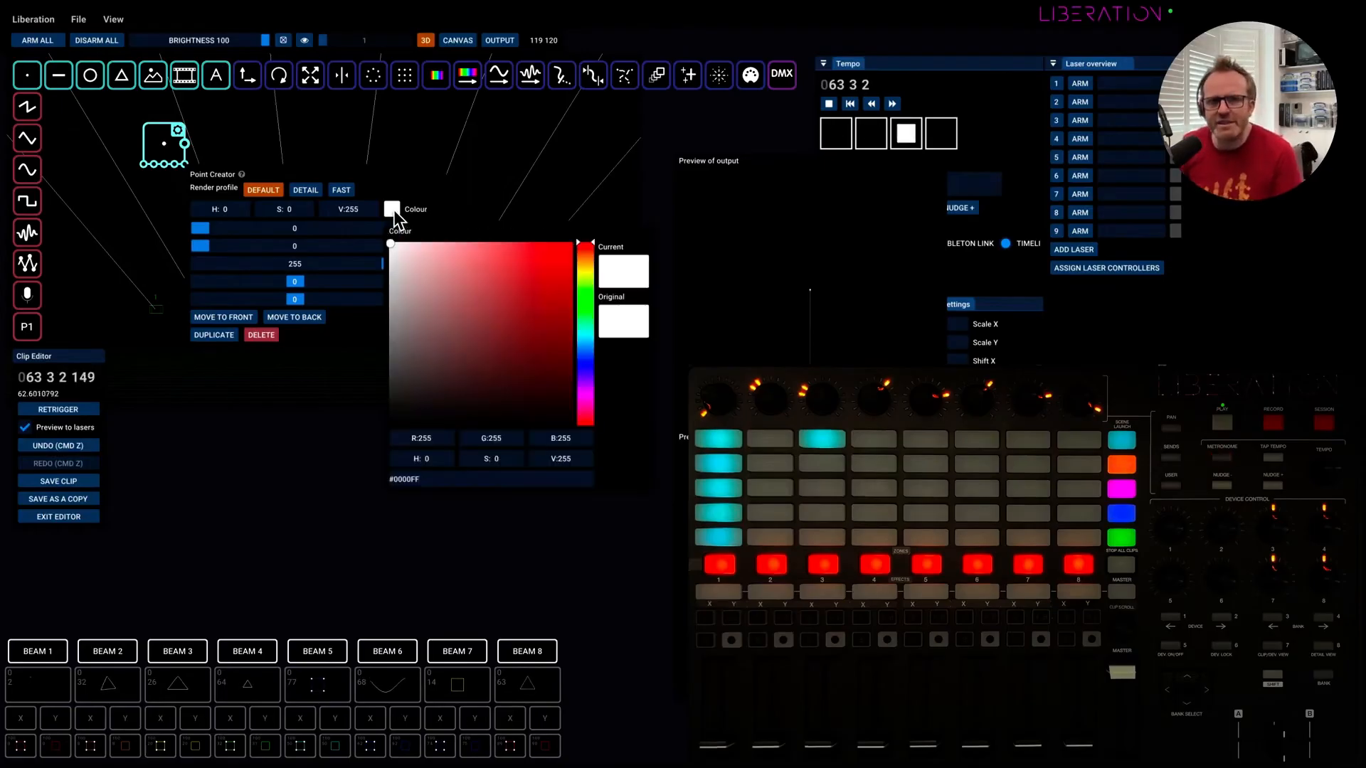
{"action": "left_click_drag", "start_coordinate": [569, 298], "coordinate": [587, 238]}
{"action": "left_click", "coordinate": [588, 341]}
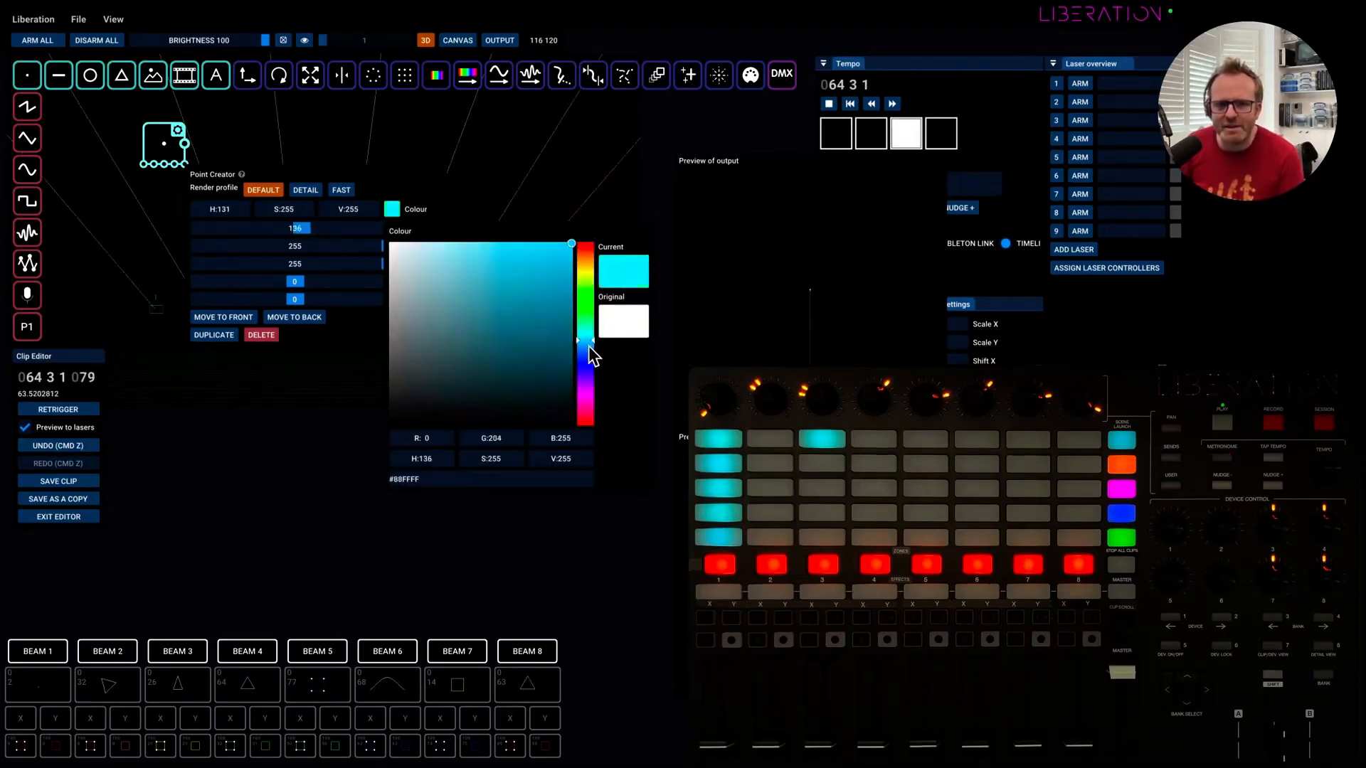
{"action": "left_click_drag", "start_coordinate": [587, 346], "coordinate": [582, 239]}
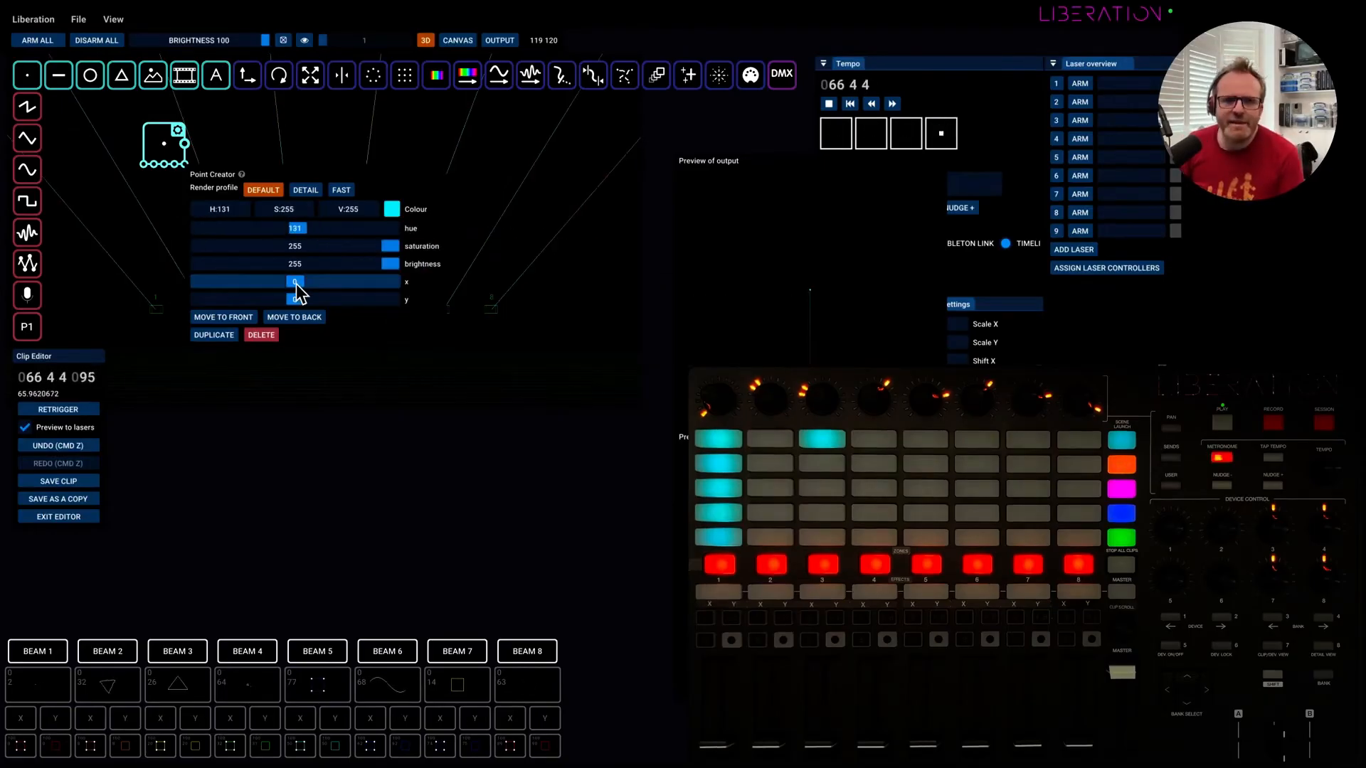
Position the point at x -91 and y 15, and close its settings.
{"action": "mouse_move", "coordinate": [294, 284]}
{"action": "left_mouse_down"}
{"action": "mouse_move", "coordinate": [265, 283]}
{"action": "mouse_move", "coordinate": [336, 283]}
{"action": "mouse_move", "coordinate": [321, 301]}
{"action": "mouse_move", "coordinate": [257, 299]}
{"action": "mouse_move", "coordinate": [267, 284]}
{"action": "mouse_move", "coordinate": [293, 284]}
{"action": "left_mouse_up"}
{"action": "left_click_drag", "start_coordinate": [246, 305], "coordinate": [281, 300]}
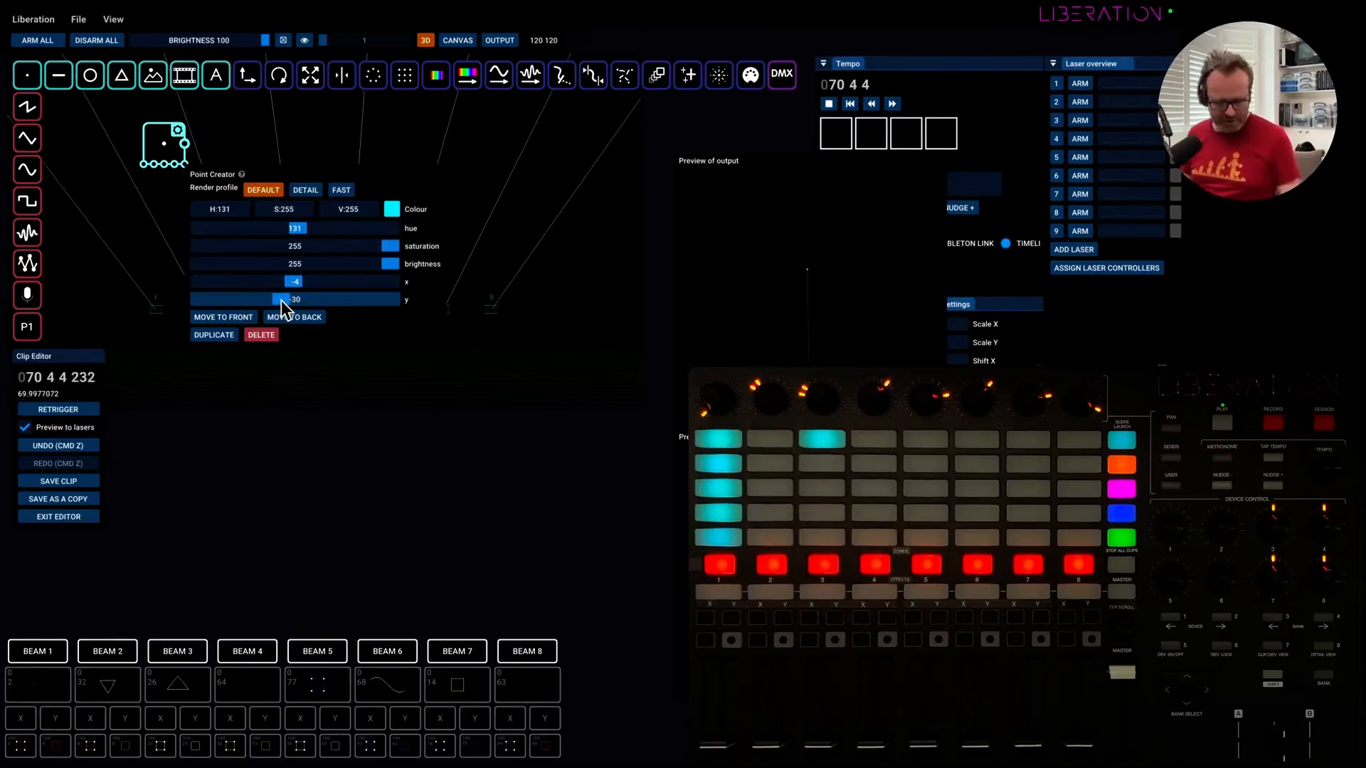
{"action": "double_click", "coordinate": [285, 300]}
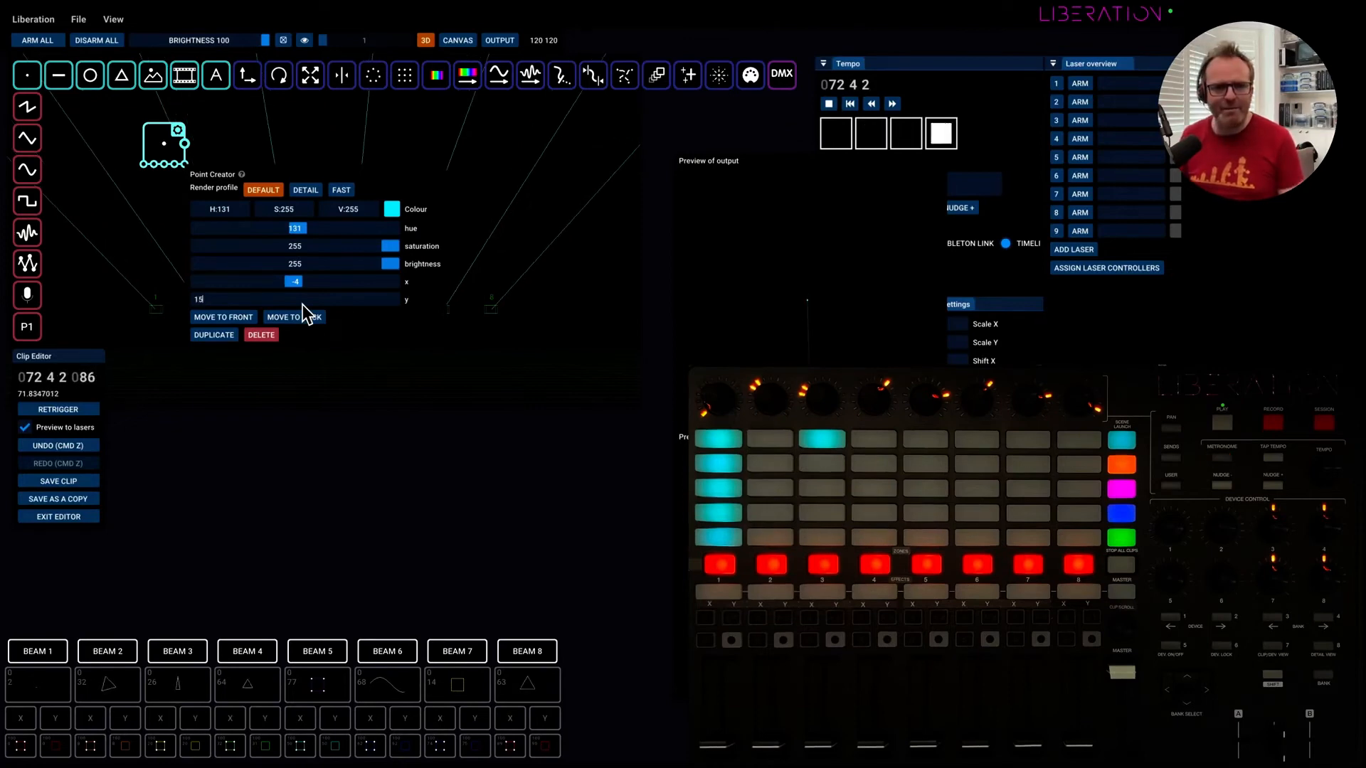
{"action": "type", "text": "15"}
{"action": "key", "text": "Return"}
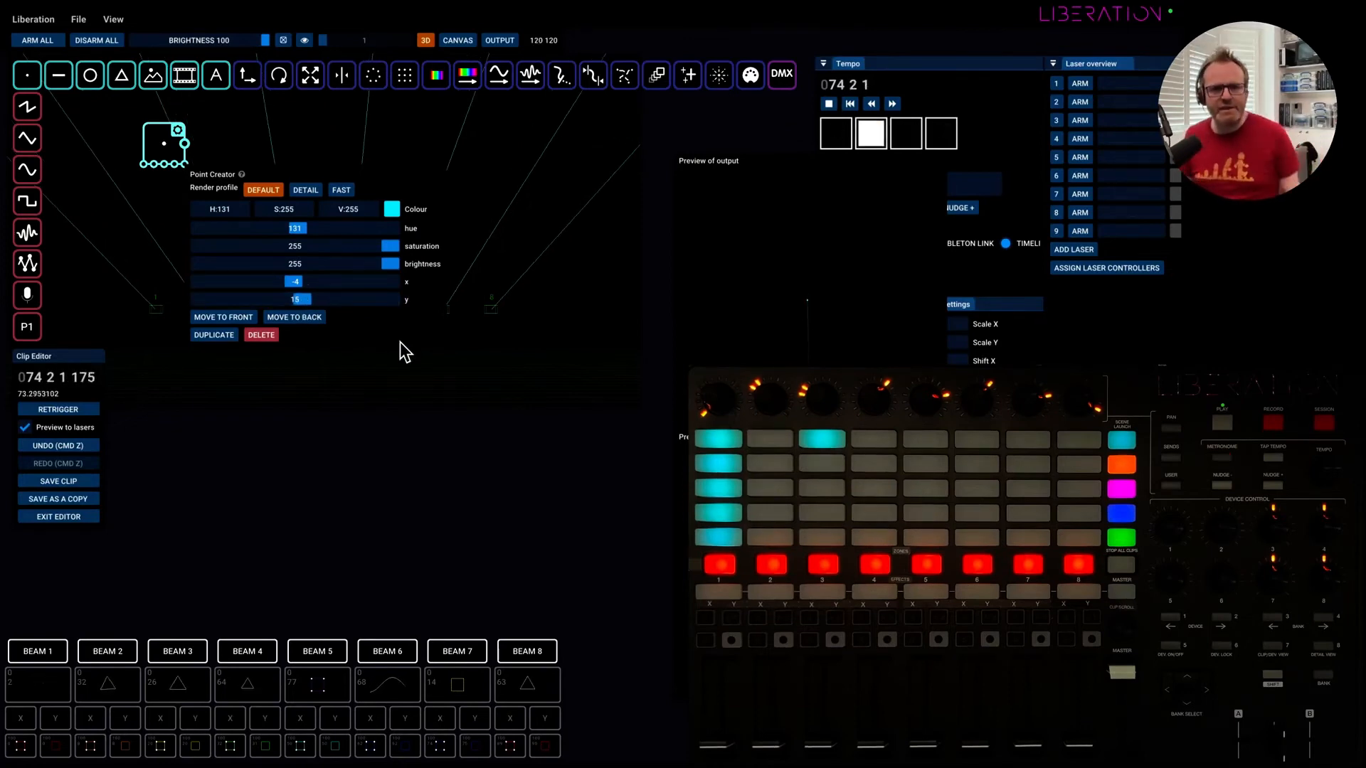
{"action": "left_click_drag", "start_coordinate": [295, 281], "coordinate": [252, 280]}
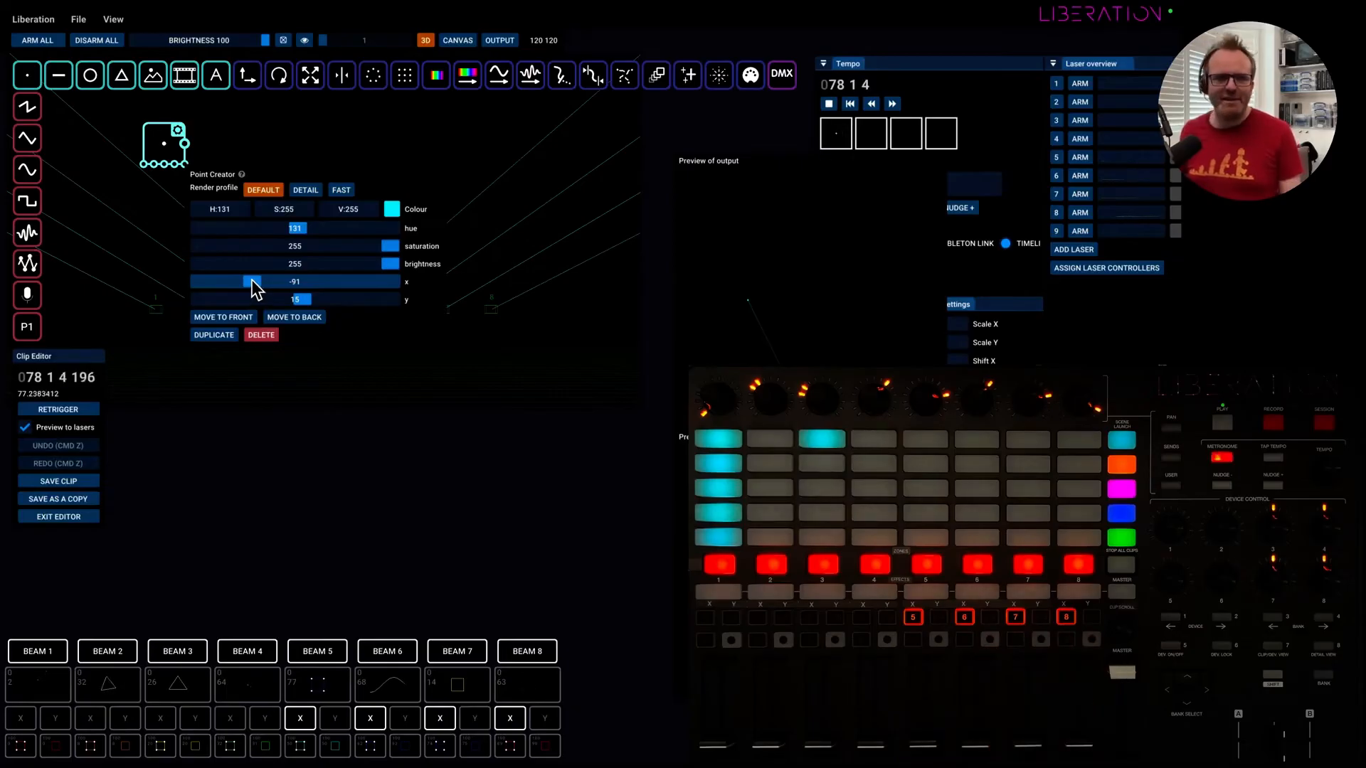
{"action": "left_click", "coordinate": [350, 143]}
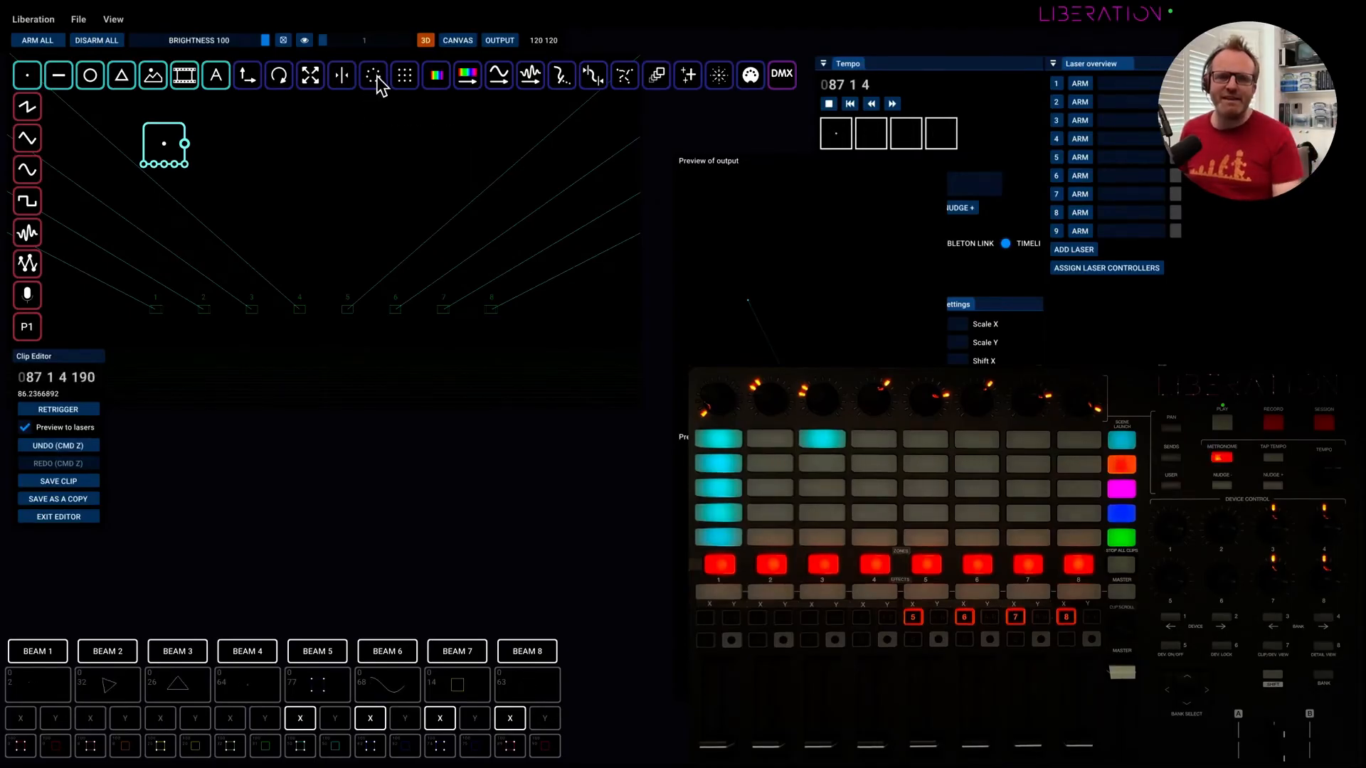
Add a Grid Pattern node connected after the Point Creator and compare the previews at the two nodes.
{"action": "left_click_drag", "start_coordinate": [405, 75], "coordinate": [229, 160]}
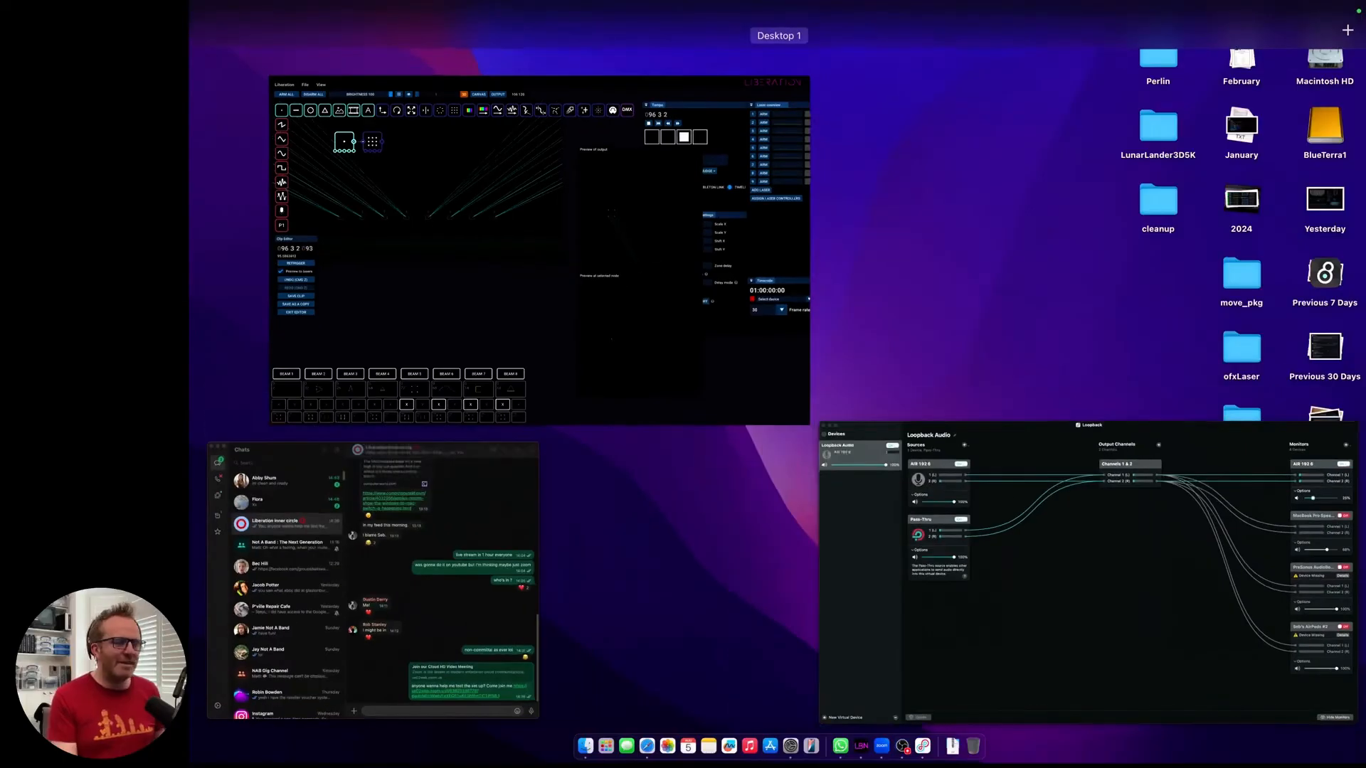
{"action": "left_click", "coordinate": [702, 360]}
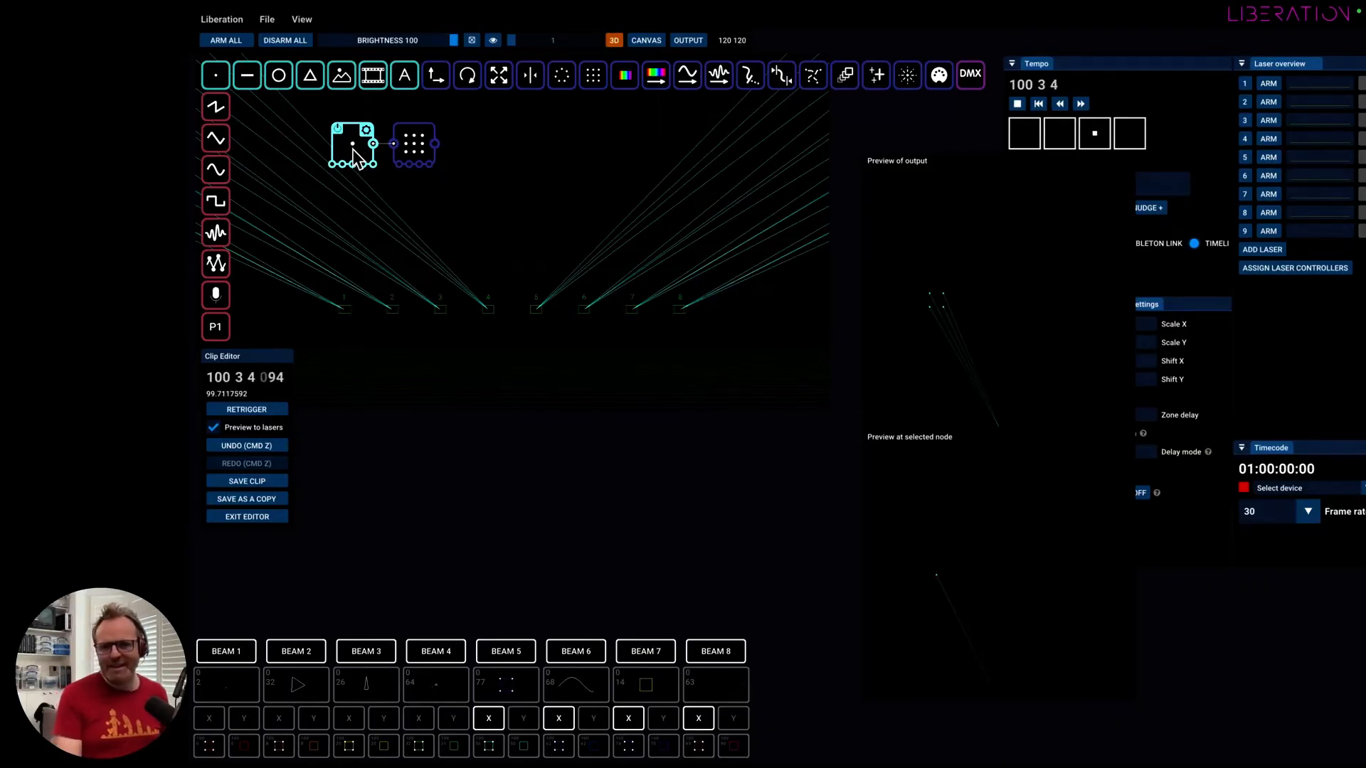
{"action": "left_click", "coordinate": [409, 146]}
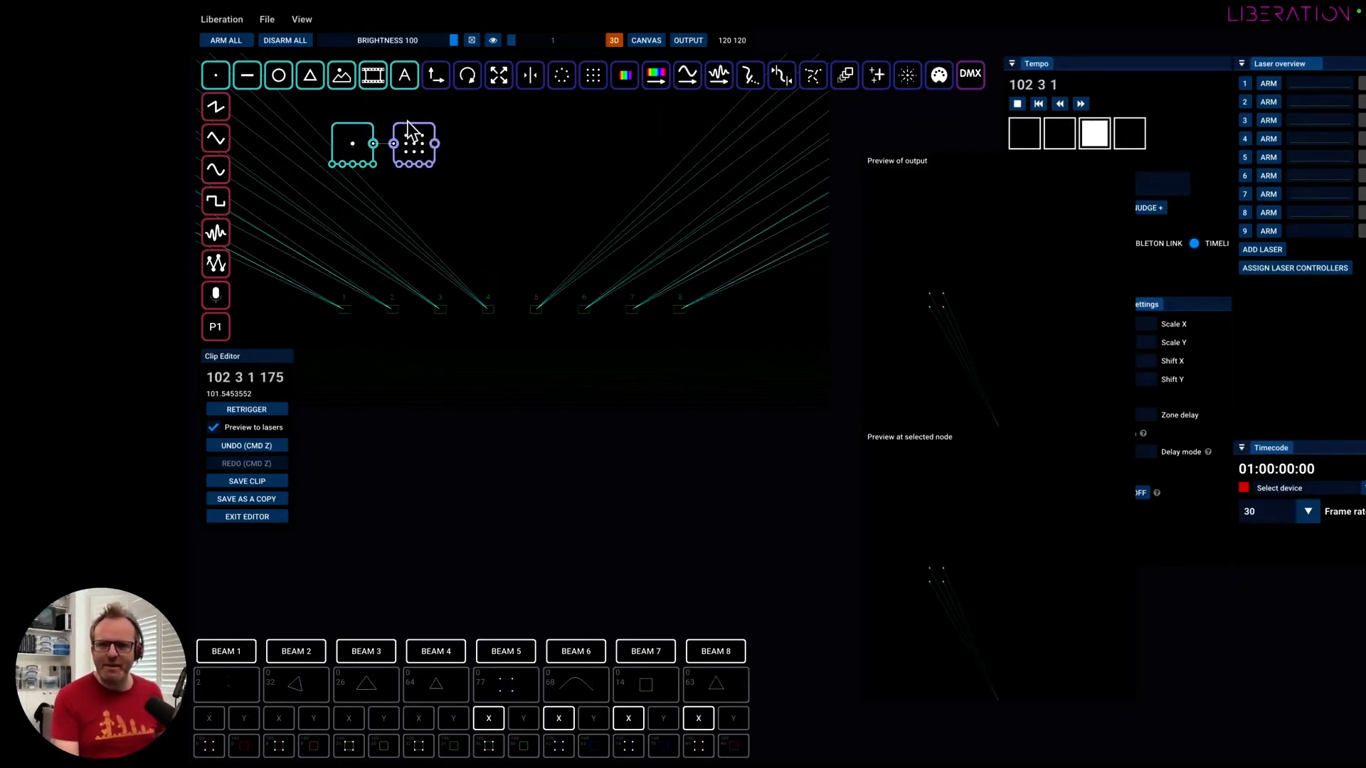
Set the Grid Pattern's spacing to 55 and close its settings.
{"action": "left_click", "coordinate": [427, 135]}
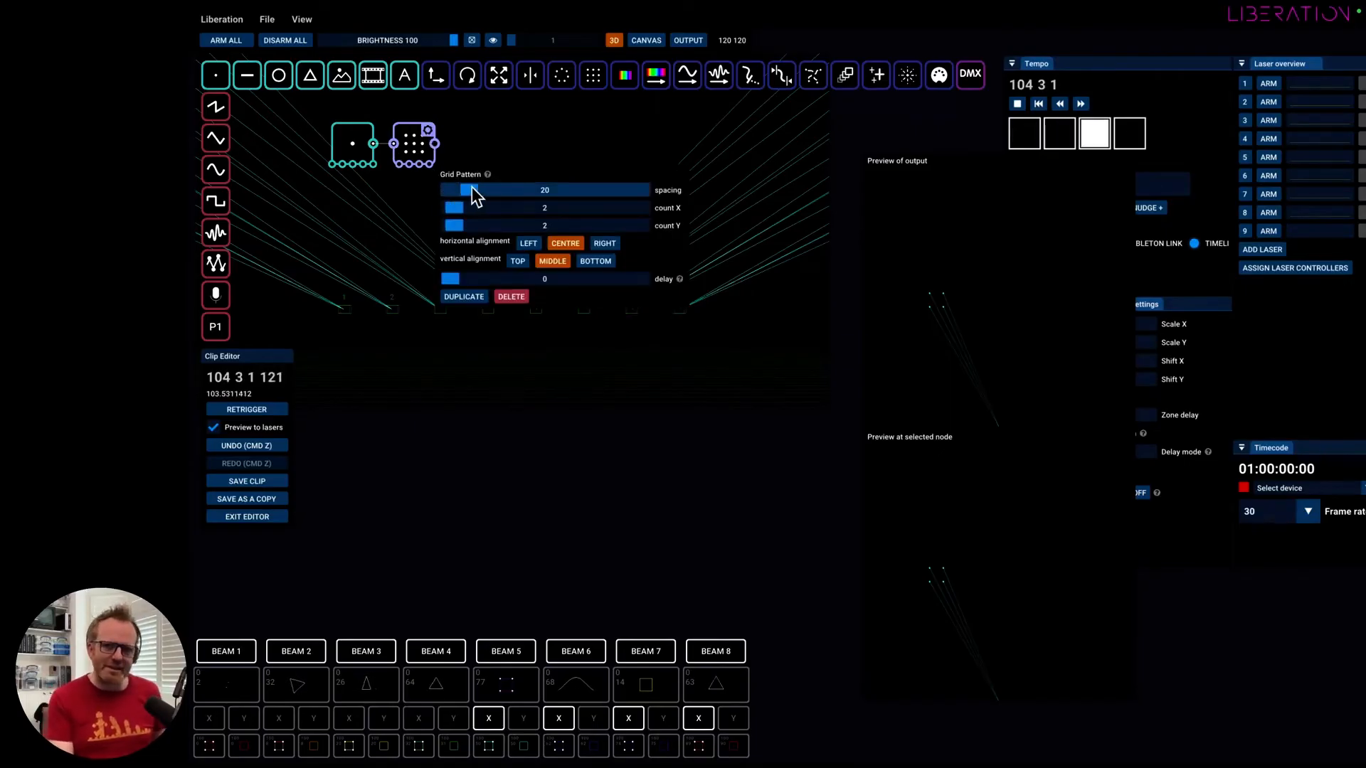
{"action": "left_click_drag", "start_coordinate": [472, 187], "coordinate": [502, 197]}
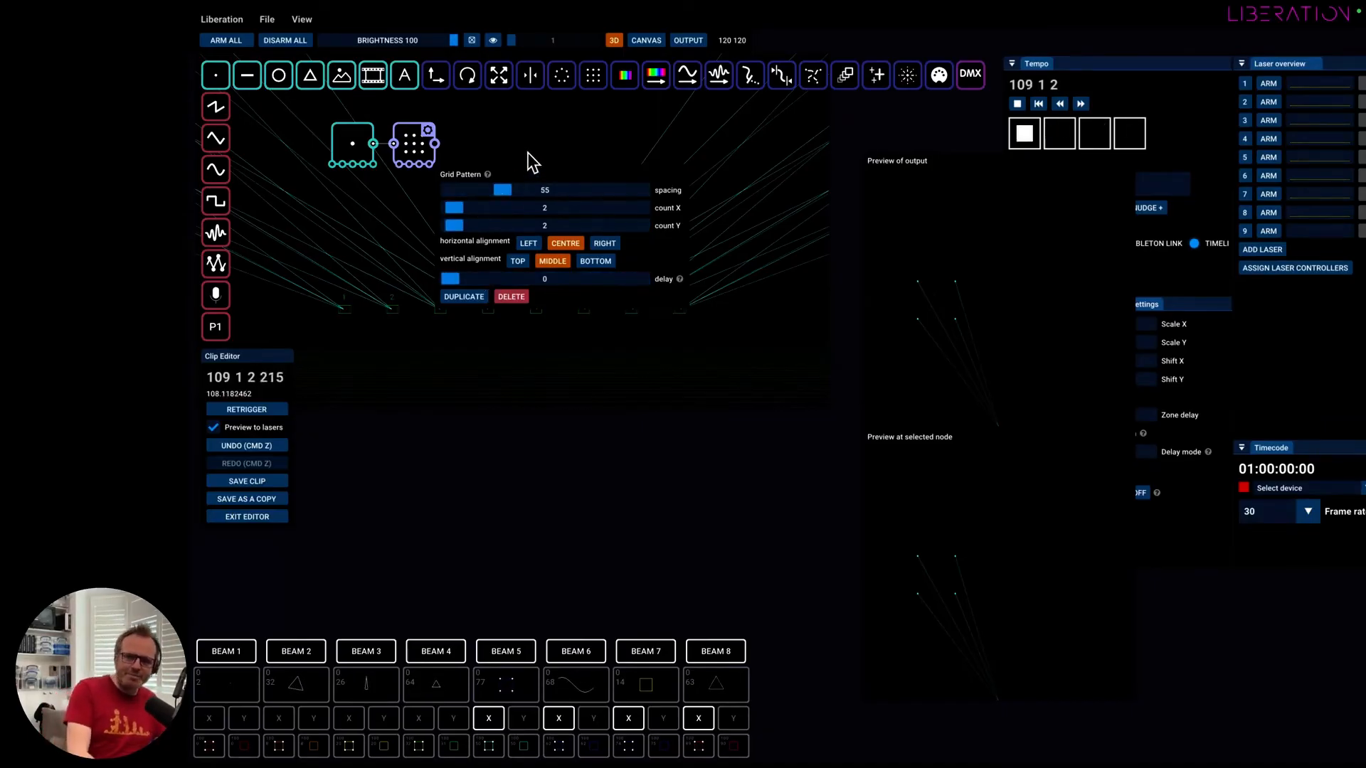
{"action": "left_click", "coordinate": [496, 187]}
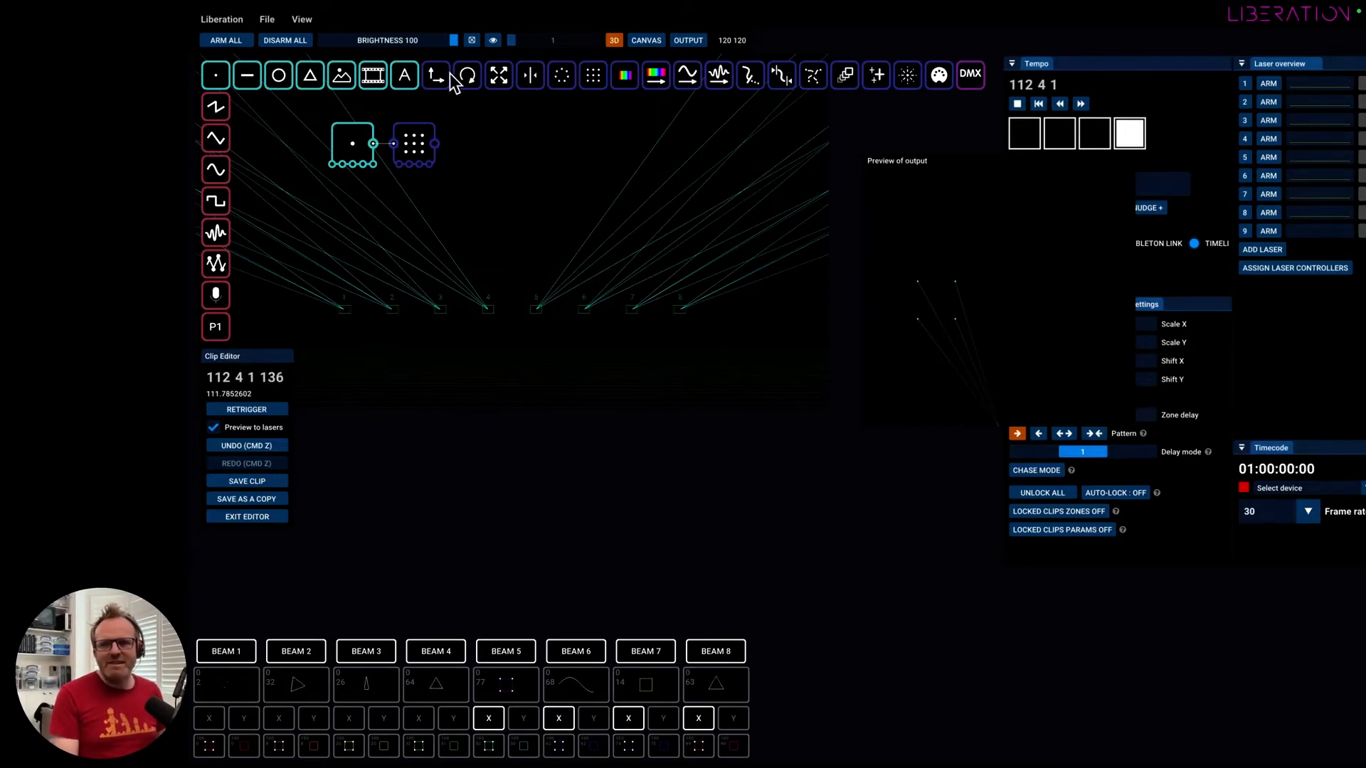
Add a Rotate node connected after the Grid Pattern, apply a negative 2D rotation, and close its settings.
{"action": "left_click_drag", "start_coordinate": [472, 155], "coordinate": [472, 147]}
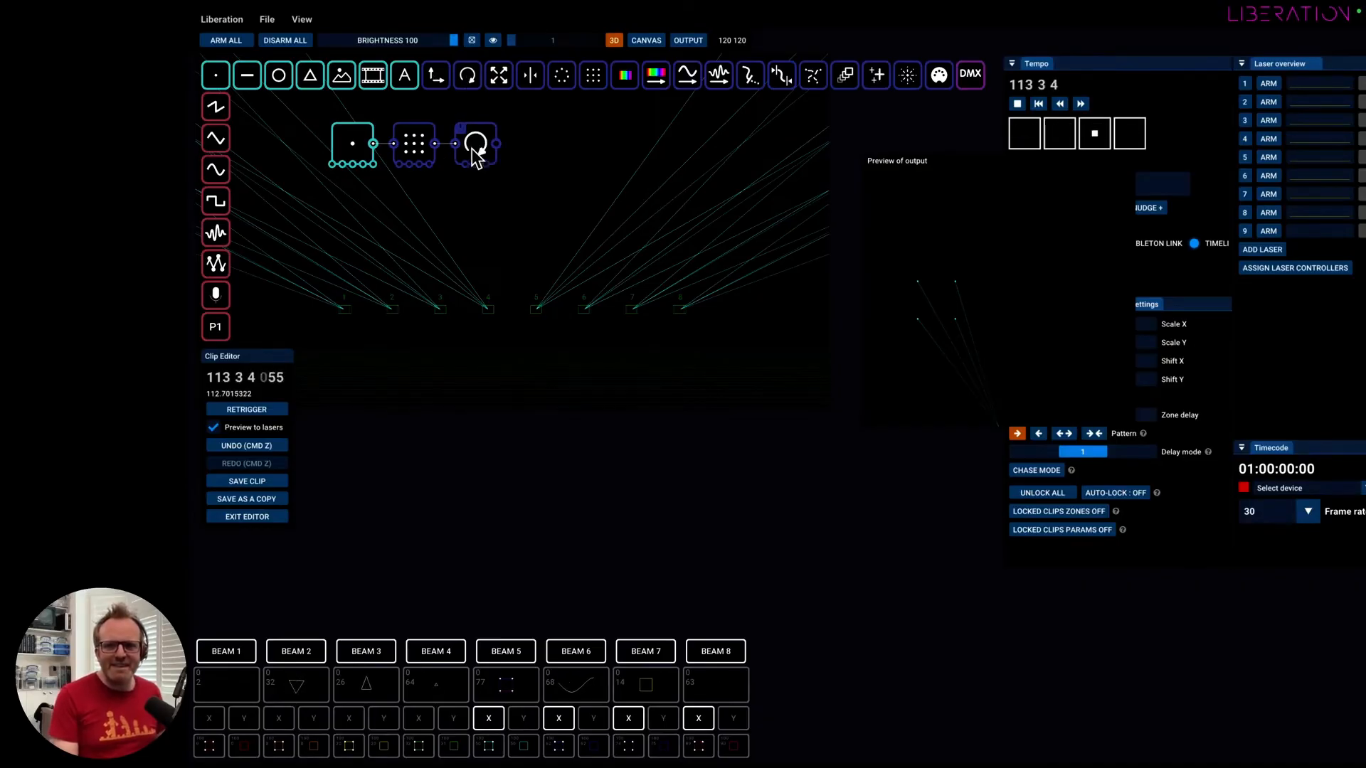
{"action": "left_click", "coordinate": [490, 139]}
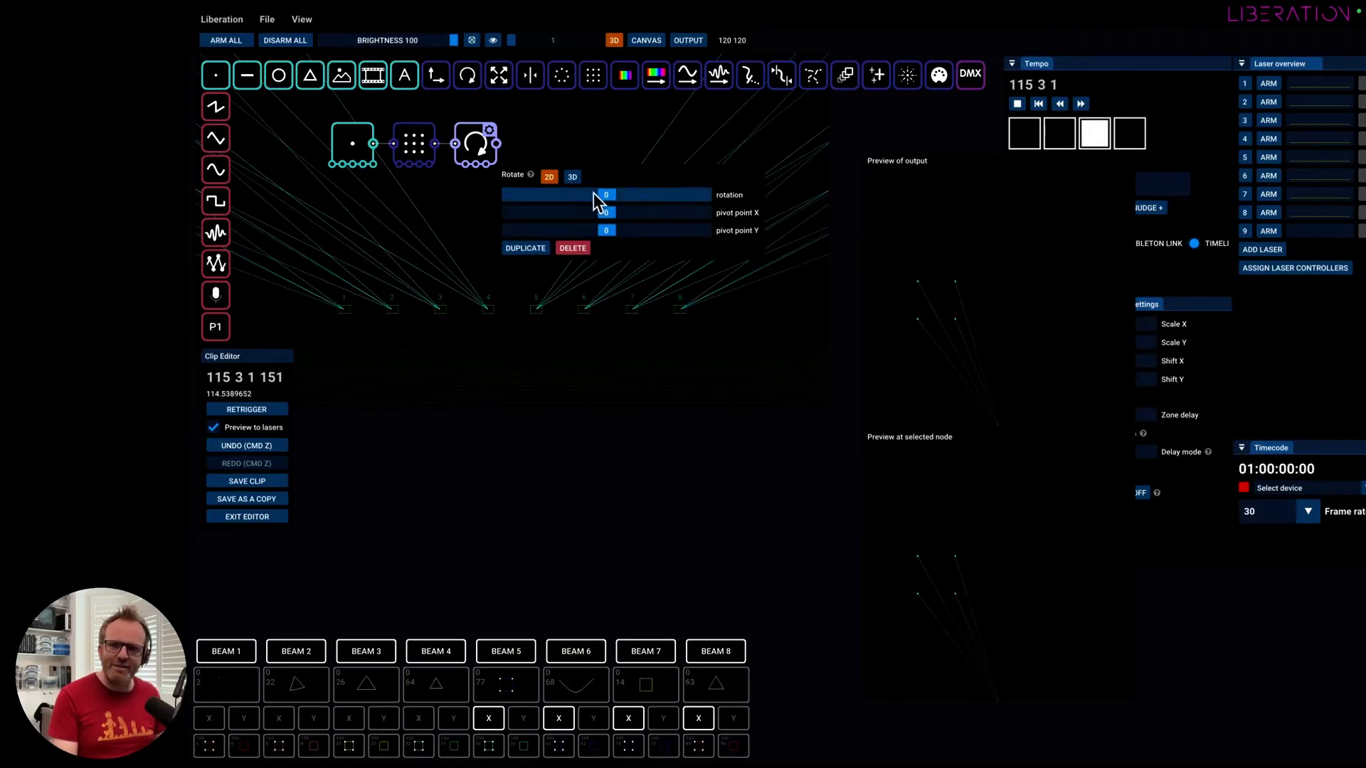
{"action": "left_click_drag", "start_coordinate": [605, 196], "coordinate": [570, 197]}
{"action": "left_click", "coordinate": [574, 150]}
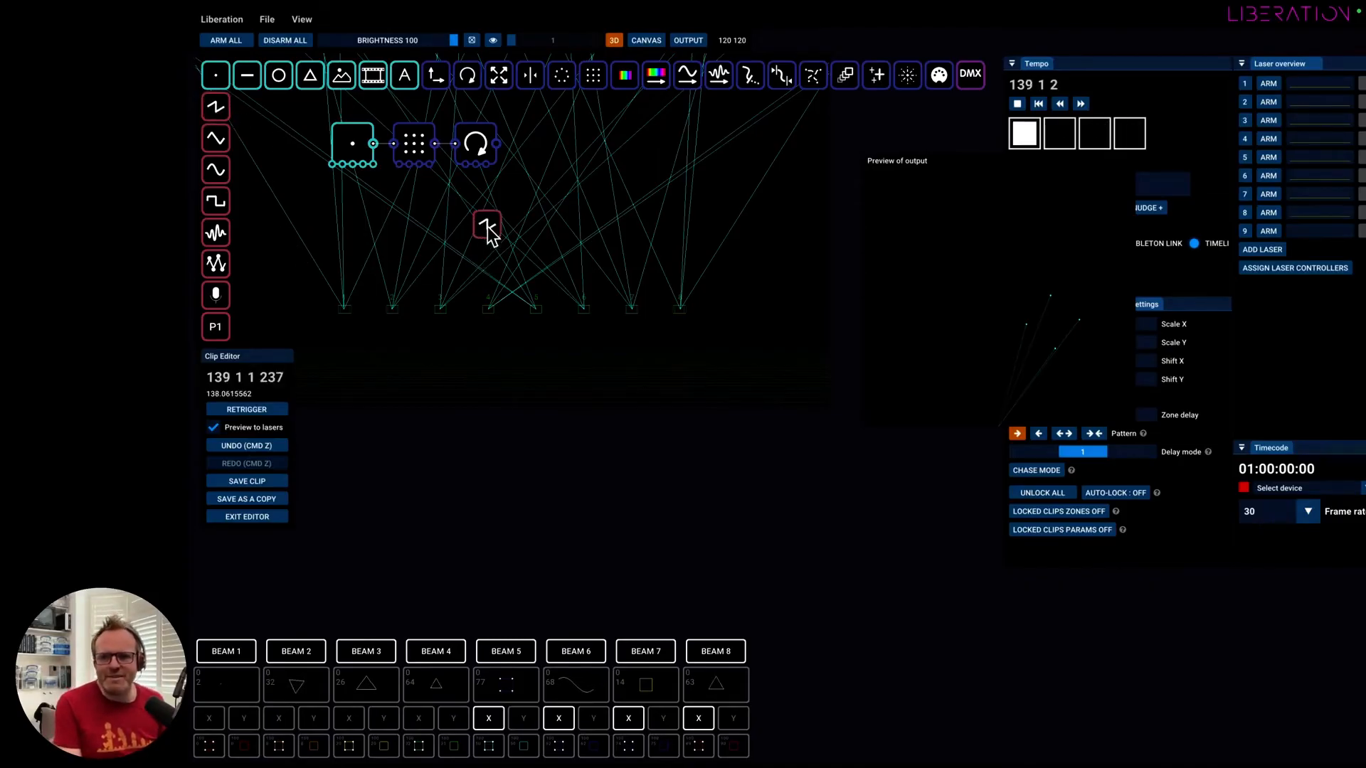
Connect the Sawtooth Wave Oscillator to the Rotate node's rotation input and set its range from 0 to 360.
{"action": "left_click", "coordinate": [502, 215]}
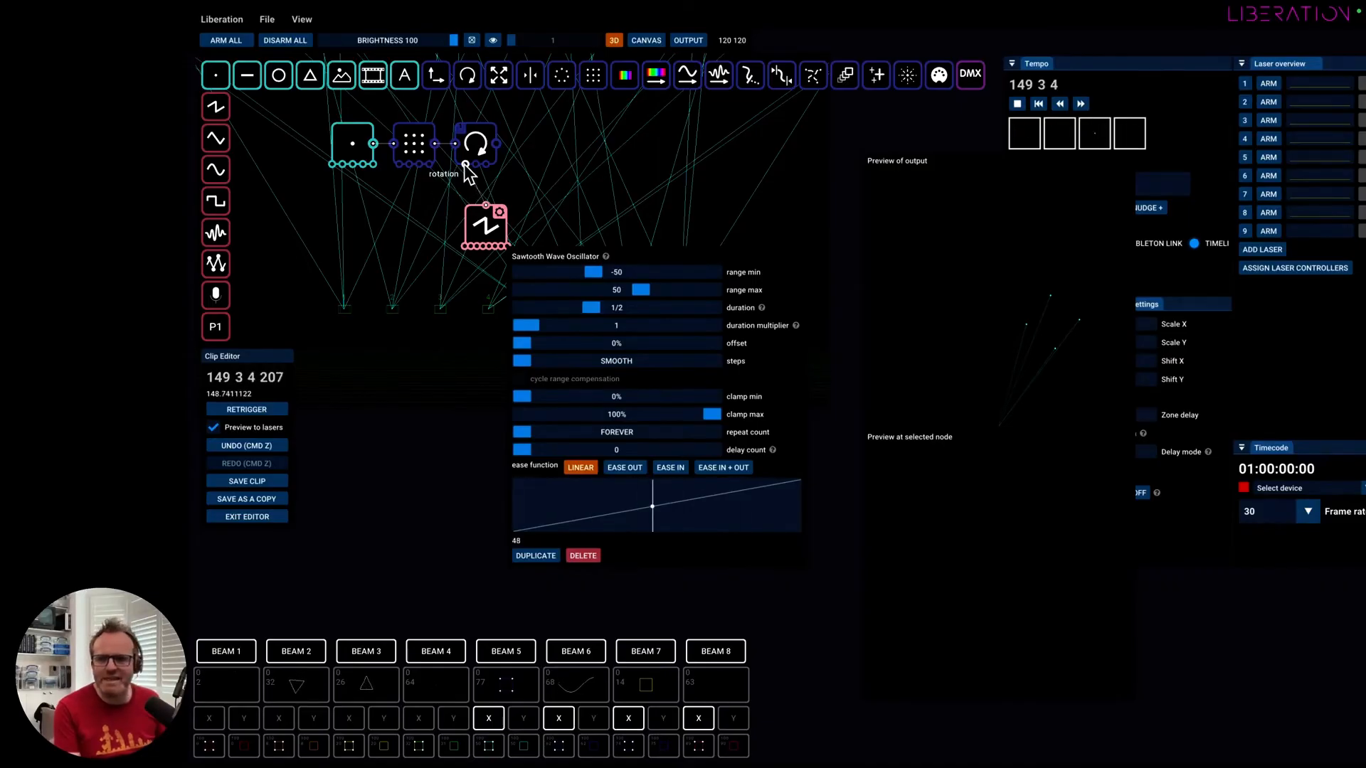
{"action": "left_click_drag", "start_coordinate": [464, 164], "coordinate": [465, 165]}
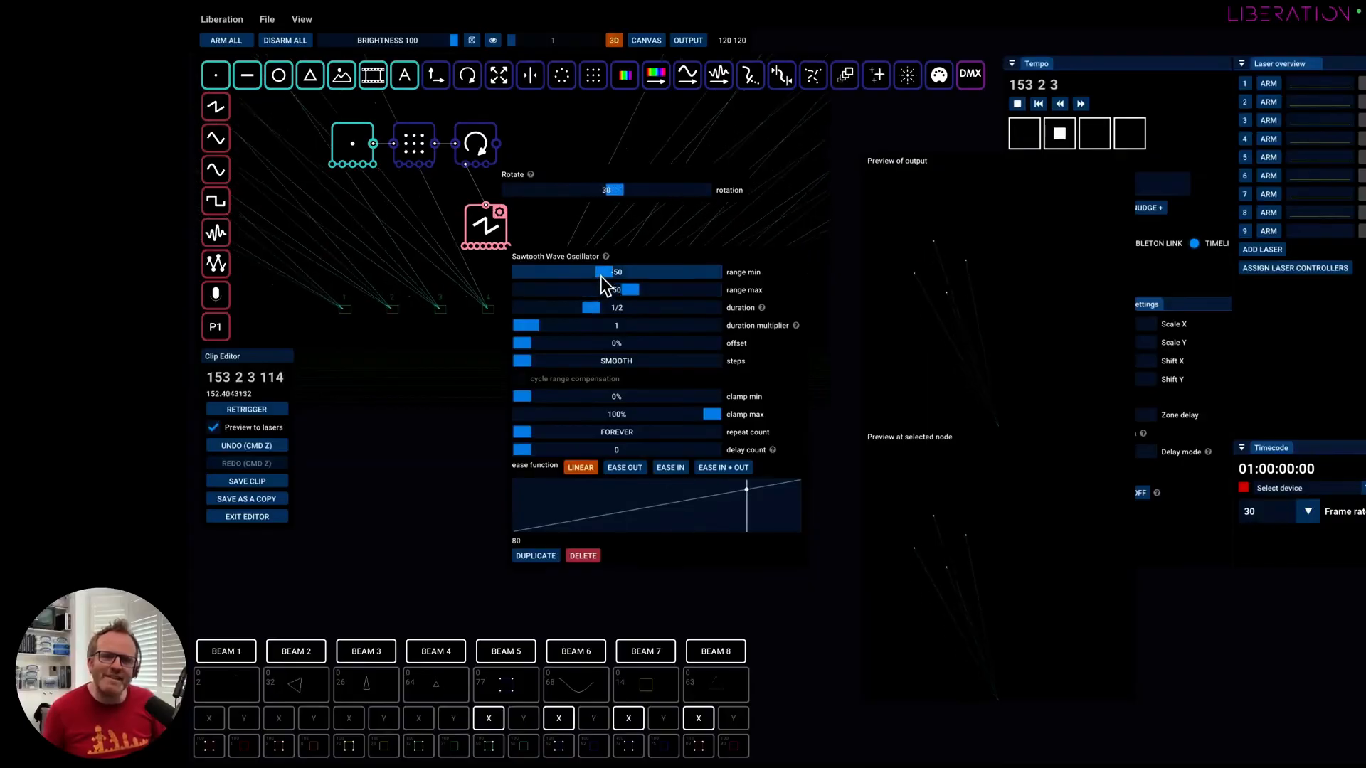
{"action": "left_click_drag", "start_coordinate": [600, 273], "coordinate": [792, 308]}
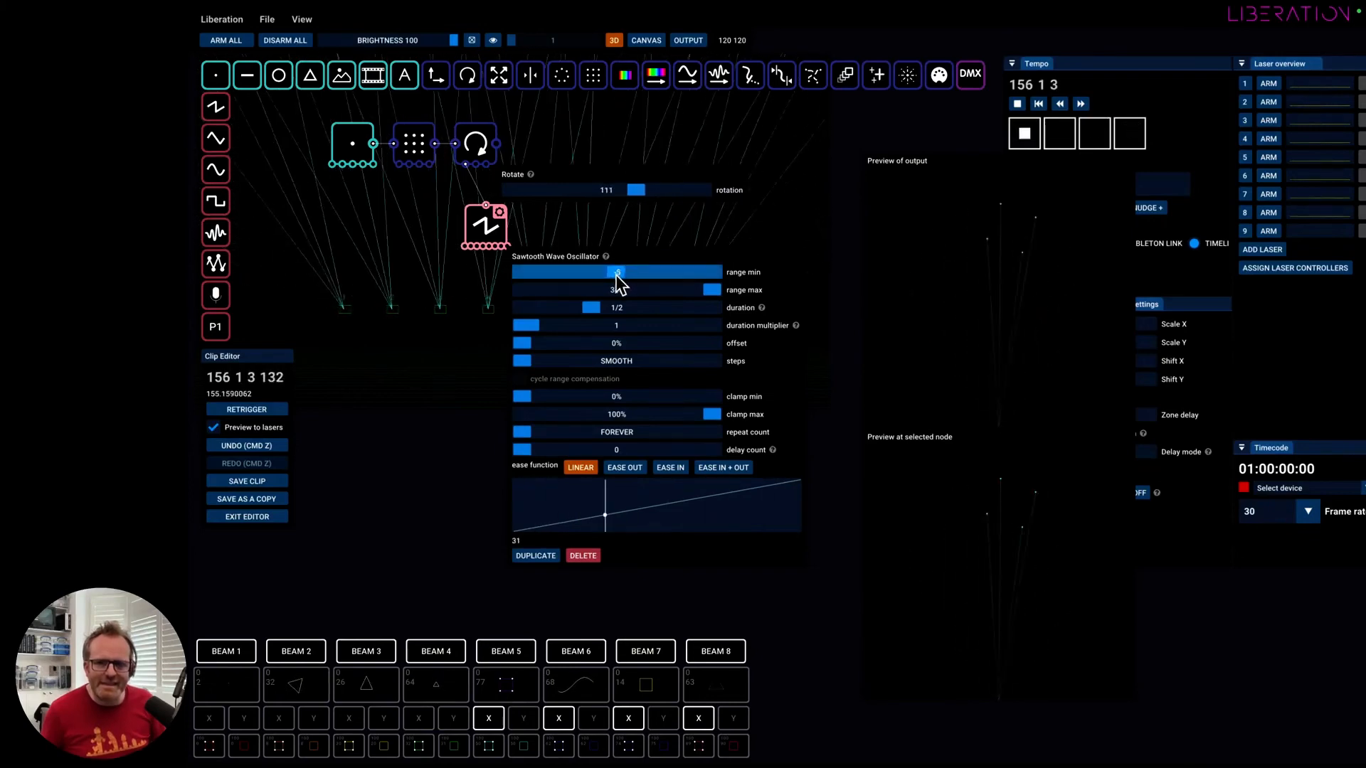
{"action": "left_click_drag", "start_coordinate": [616, 275], "coordinate": [616, 275]}
{"action": "left_click", "coordinate": [616, 275], "text": "super"}
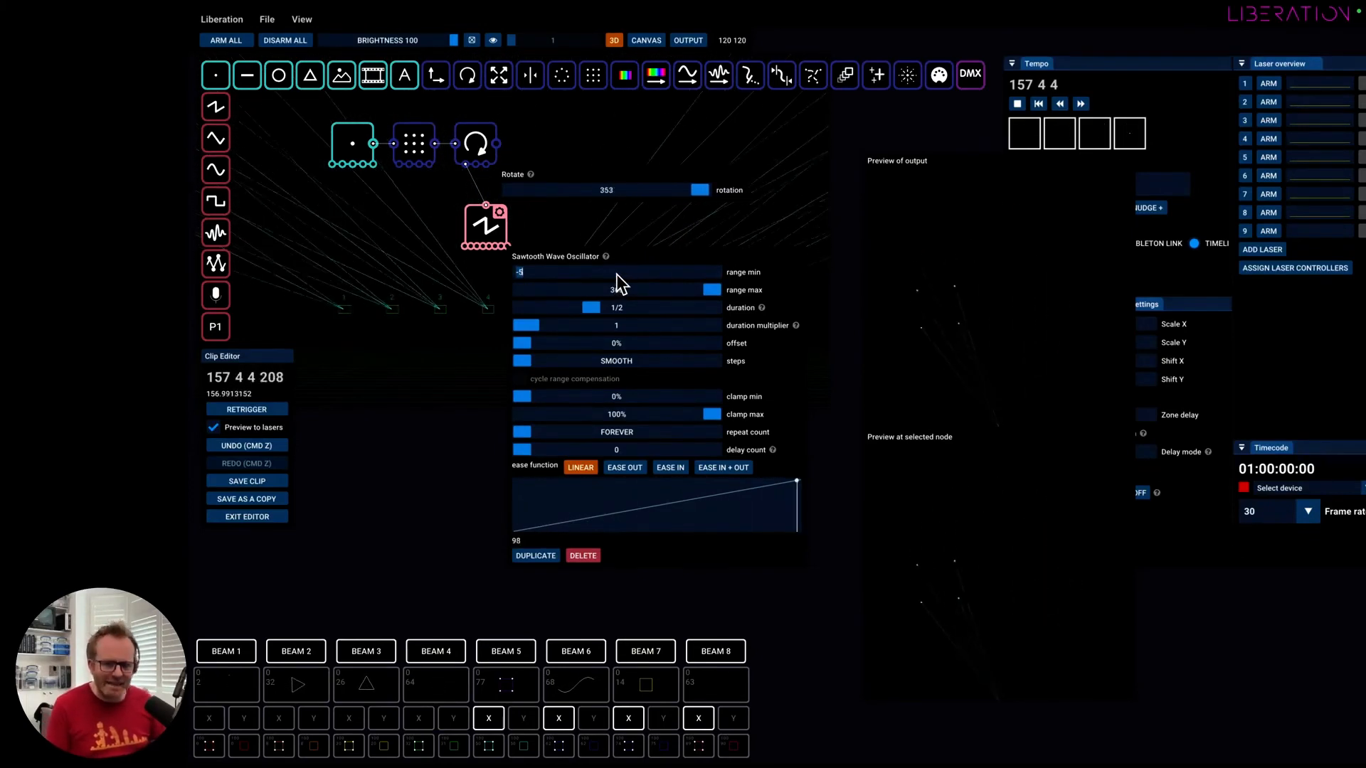
{"action": "type", "text": "0"}
{"action": "key", "text": "Return"}
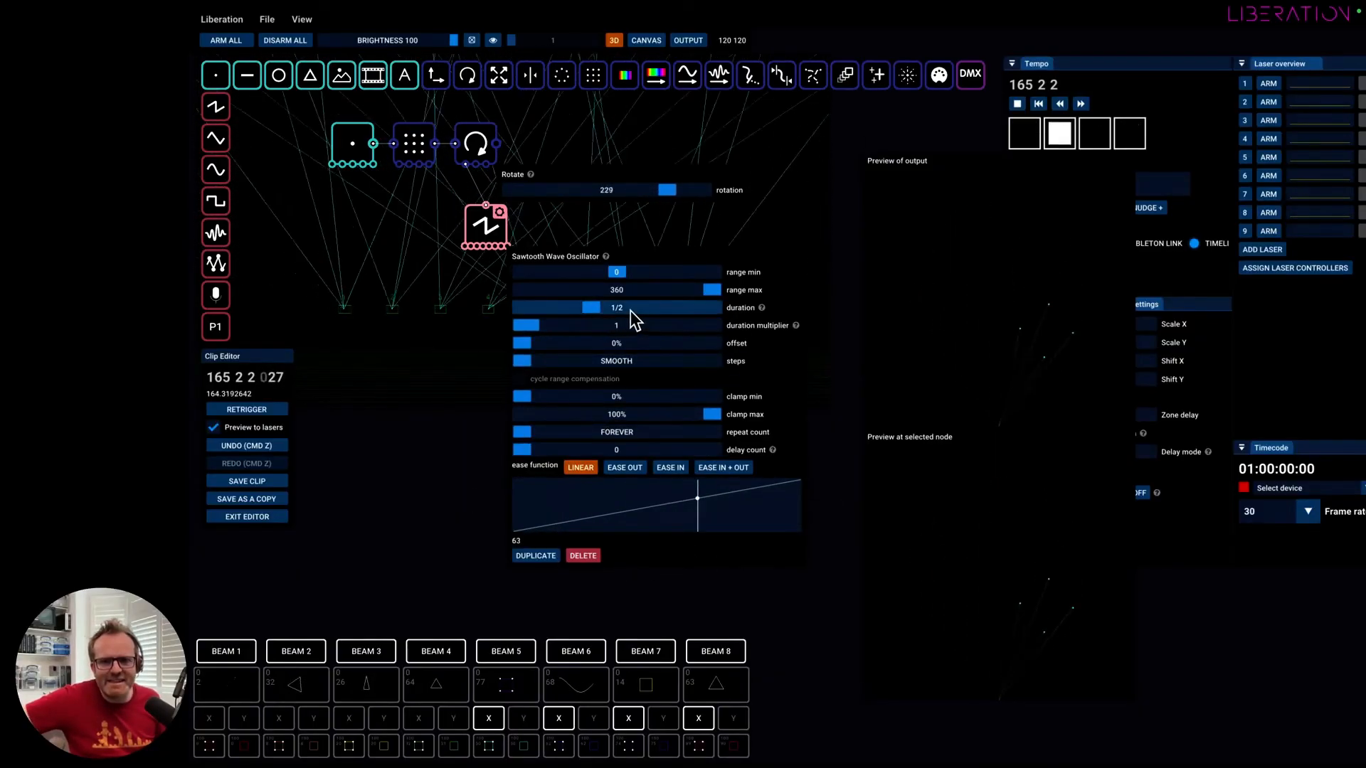
Set the Sawtooth Wave Oscillator's duration to 2, close its settings, and move the node closer to the Rotate node.
{"action": "mouse_move", "coordinate": [759, 310]}
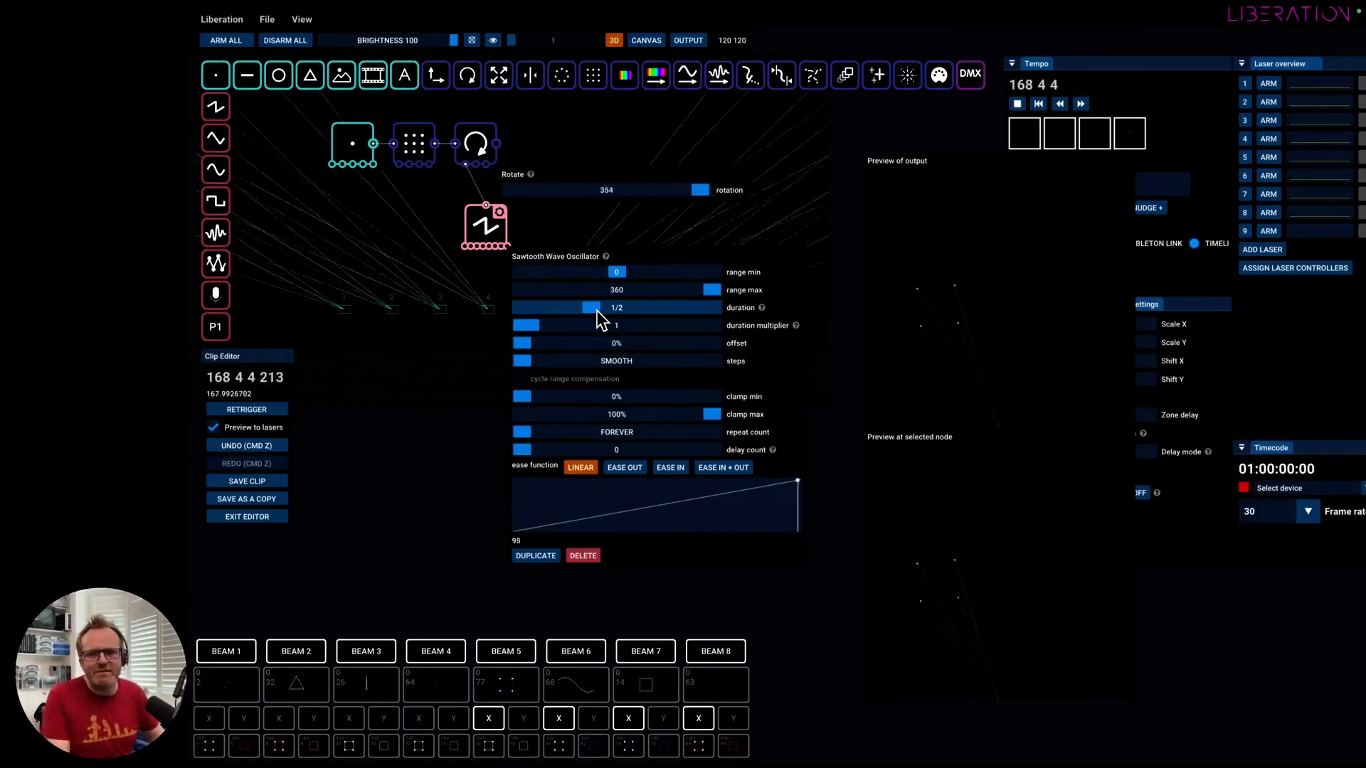
{"action": "left_click_drag", "start_coordinate": [588, 310], "coordinate": [621, 309]}
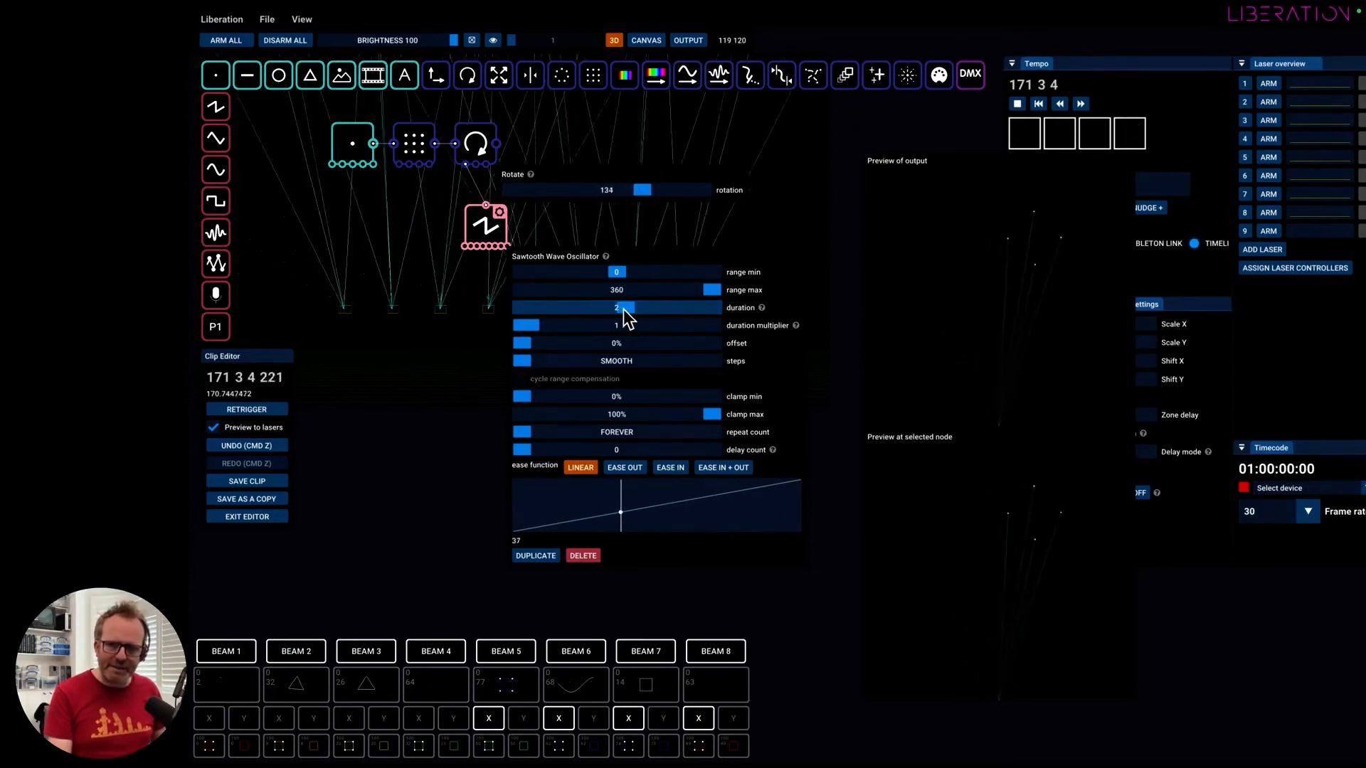
{"action": "mouse_move", "coordinate": [623, 308]}
{"action": "left_mouse_down"}
{"action": "mouse_move", "coordinate": [543, 309]}
{"action": "mouse_move", "coordinate": [617, 309]}
{"action": "left_mouse_up"}
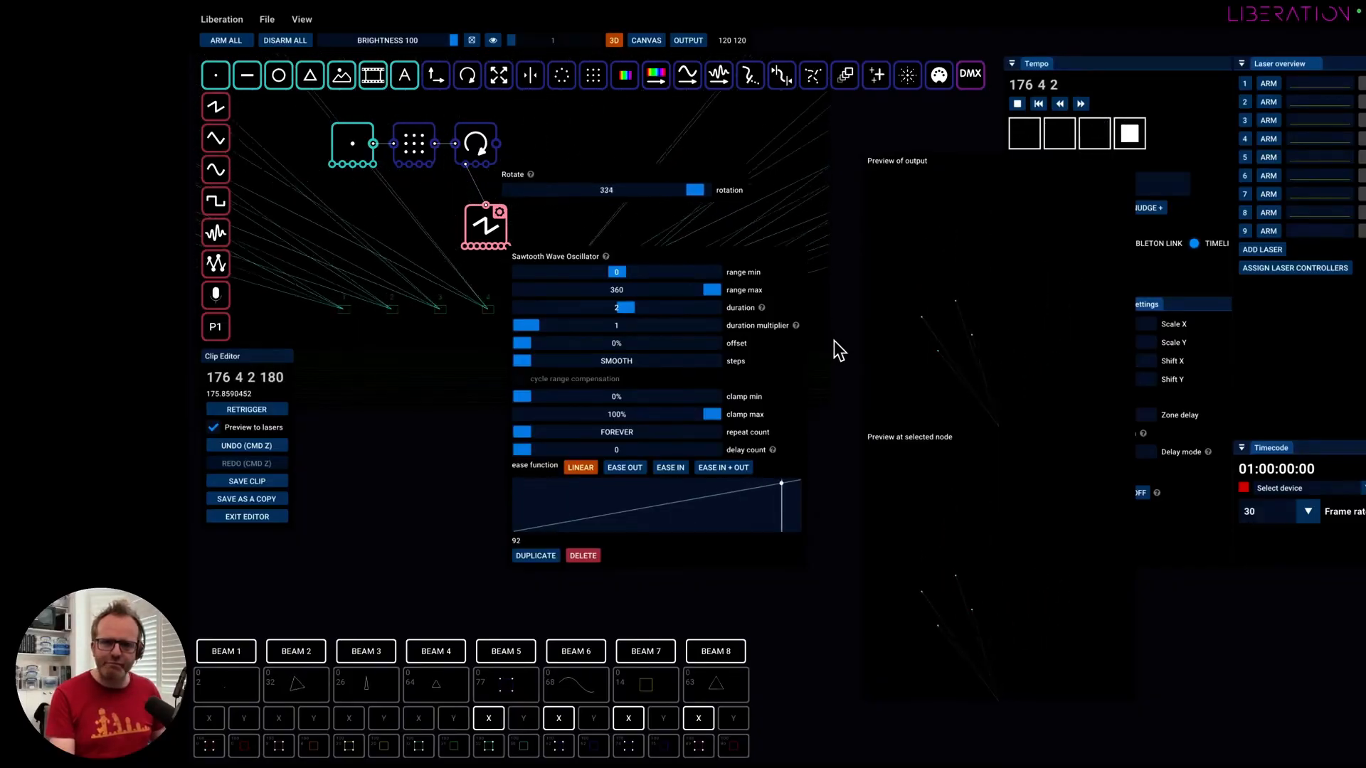
{"action": "left_click", "coordinate": [684, 320]}
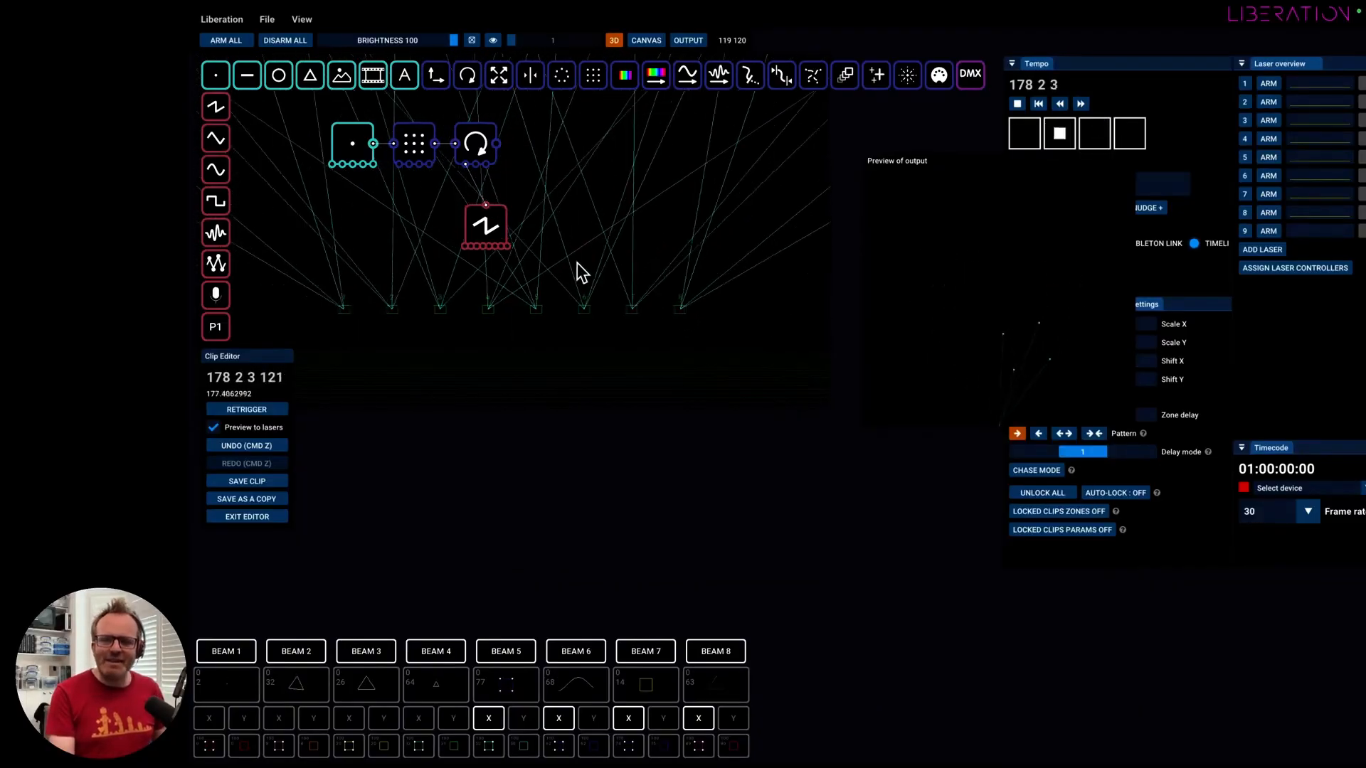
{"action": "left_click_drag", "start_coordinate": [488, 233], "coordinate": [489, 220]}
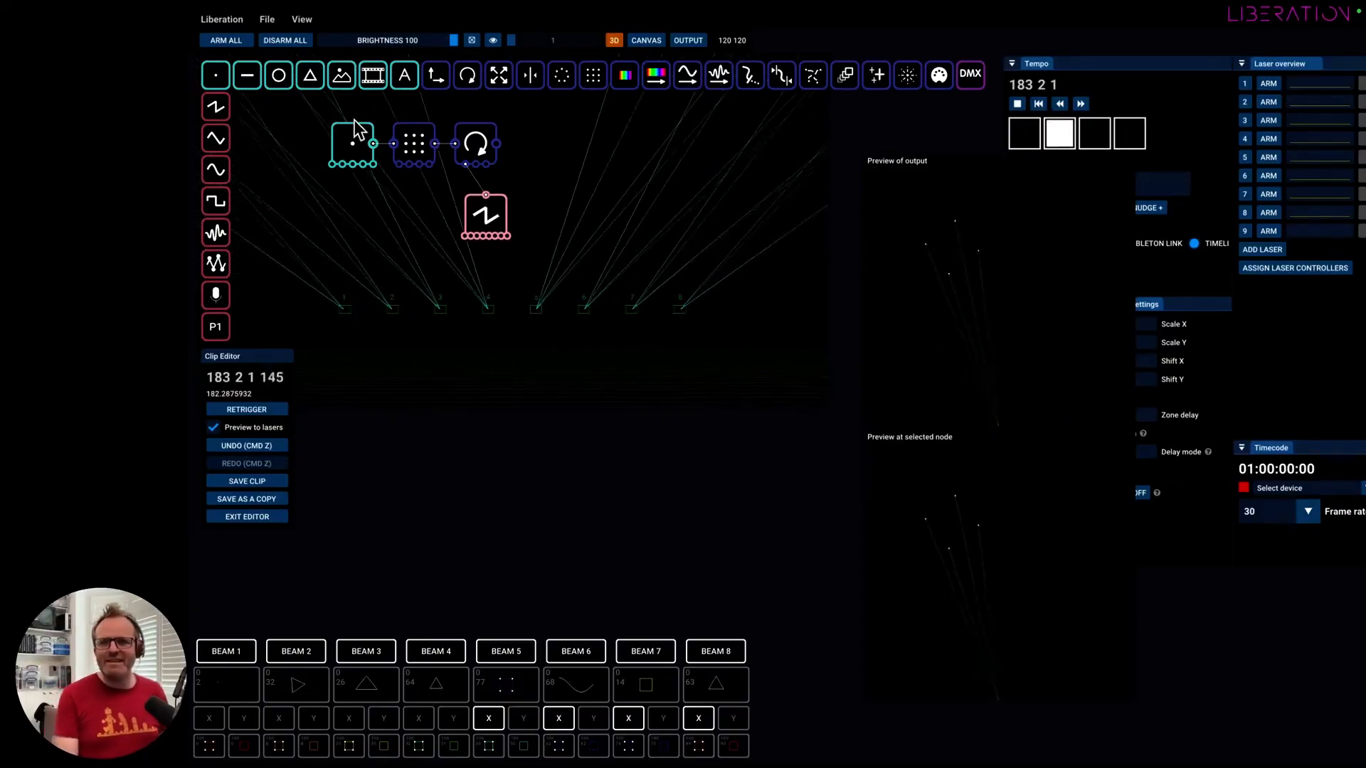
Disable the Point Creator node and place a new Line Creator node below the existing chain.
{"action": "right_click", "coordinate": [337, 131]}
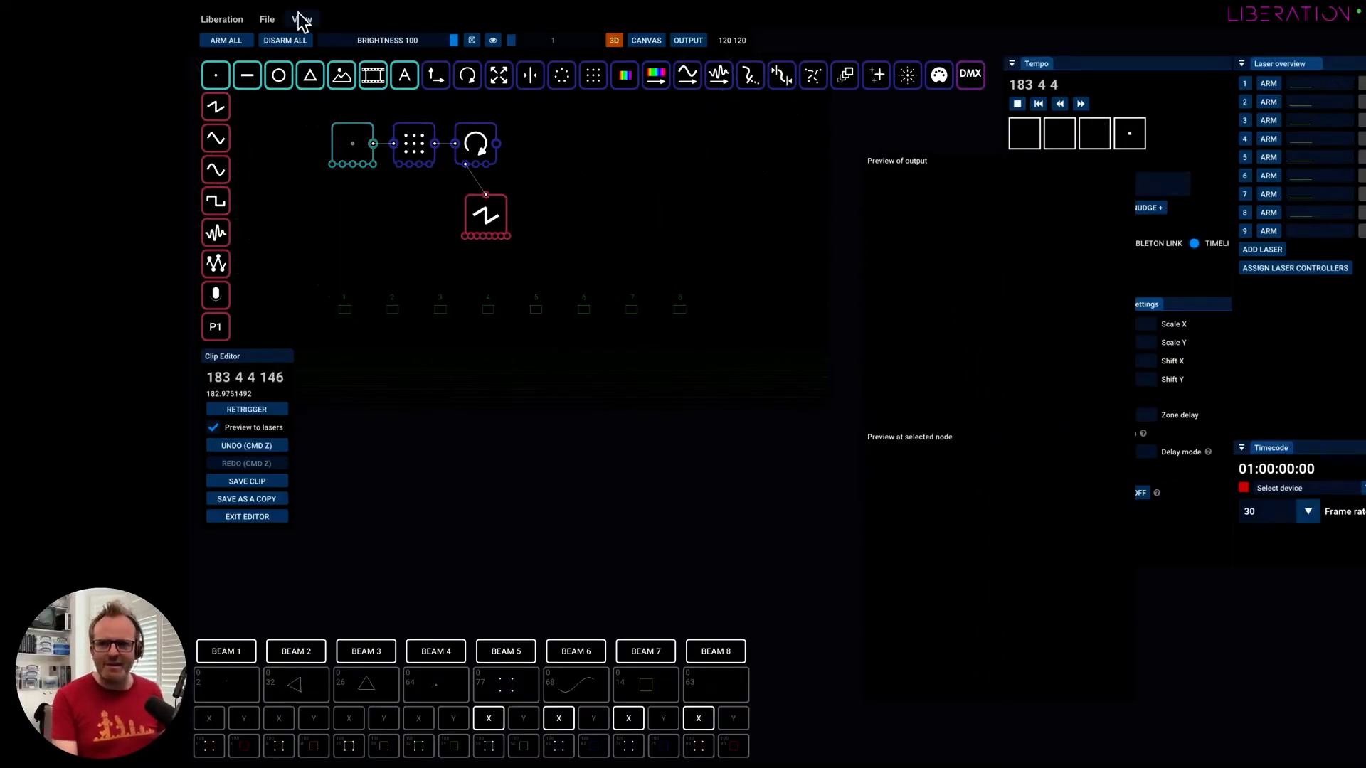
{"action": "left_click_drag", "start_coordinate": [249, 75], "coordinate": [402, 328]}
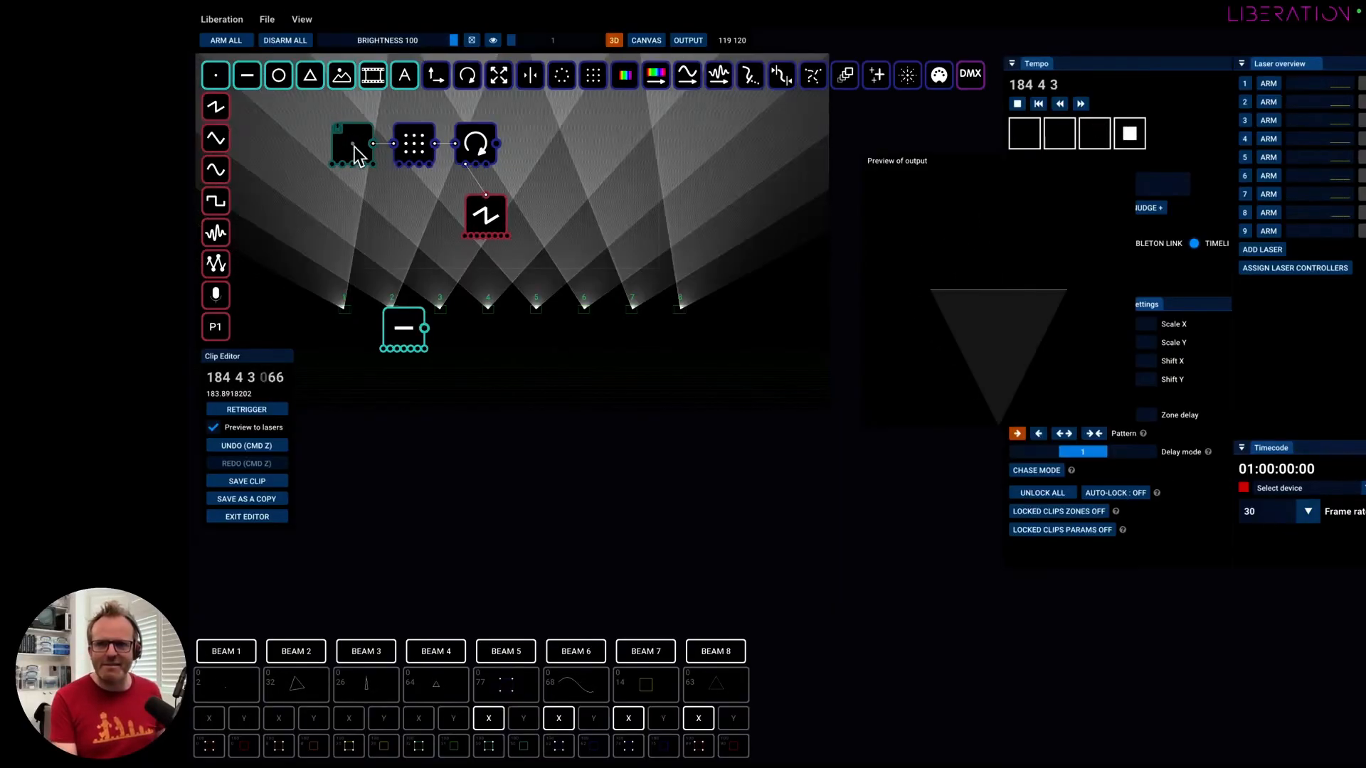
{"action": "left_click", "coordinate": [407, 335]}
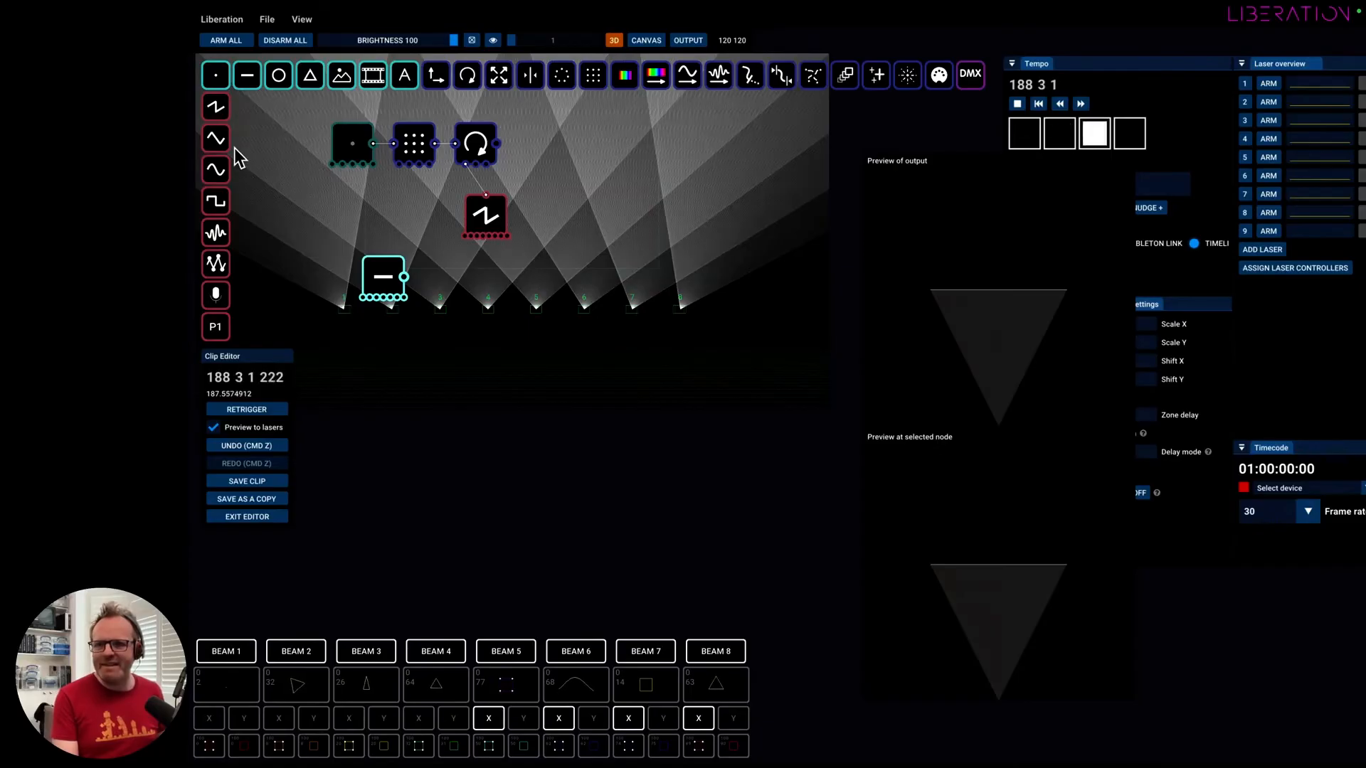
Drive the Line Creator's y position with a new Sine Wave Oscillator, adjusting its duration and widening its range.
{"action": "left_click_drag", "start_coordinate": [219, 174], "coordinate": [381, 389]}
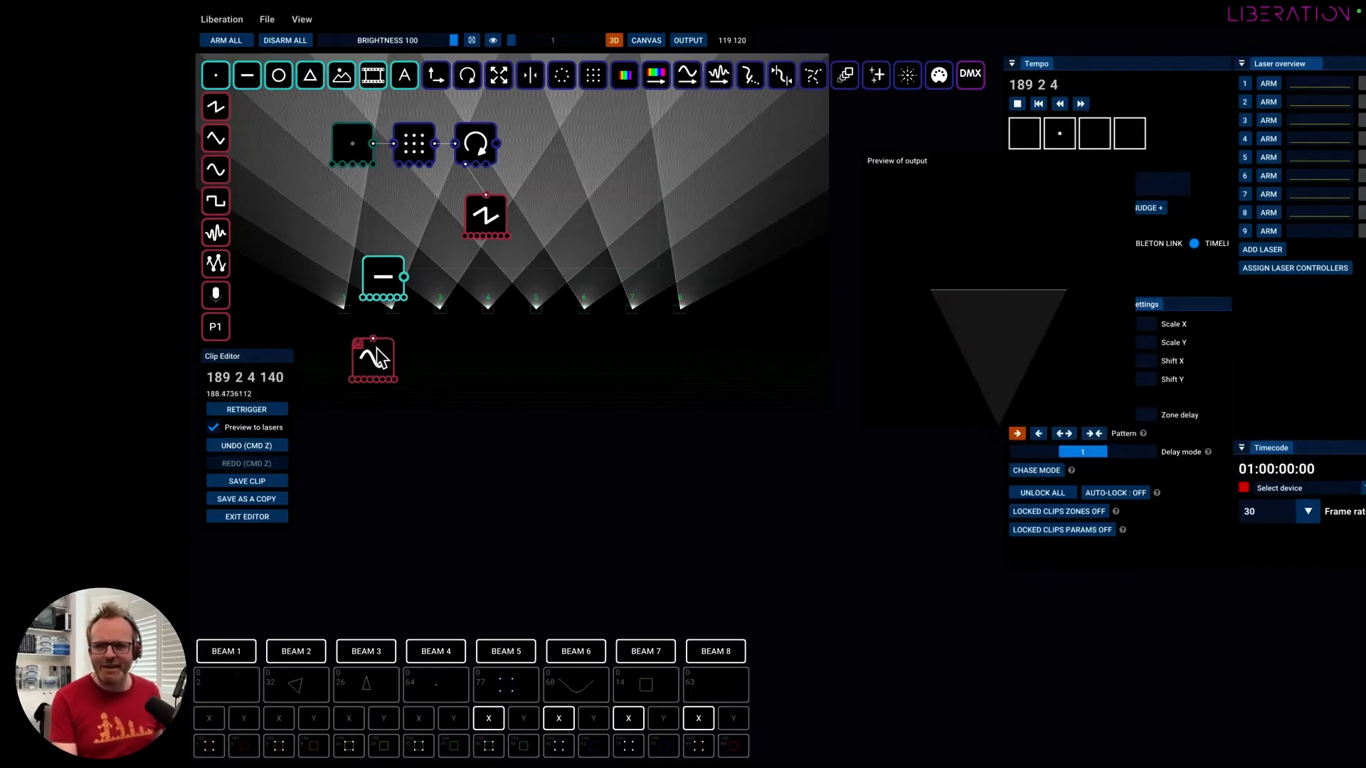
{"action": "left_click_drag", "start_coordinate": [373, 339], "coordinate": [372, 300]}
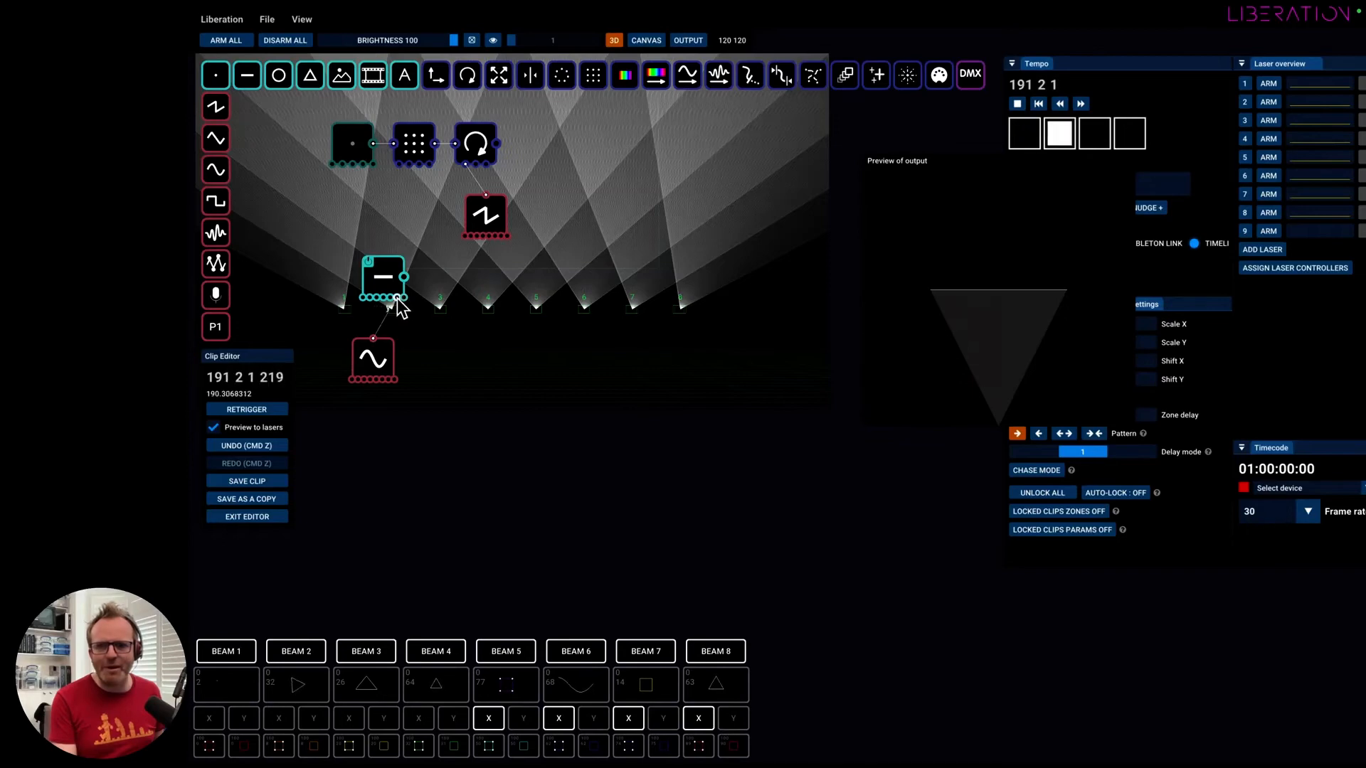
{"action": "left_click", "coordinate": [389, 347]}
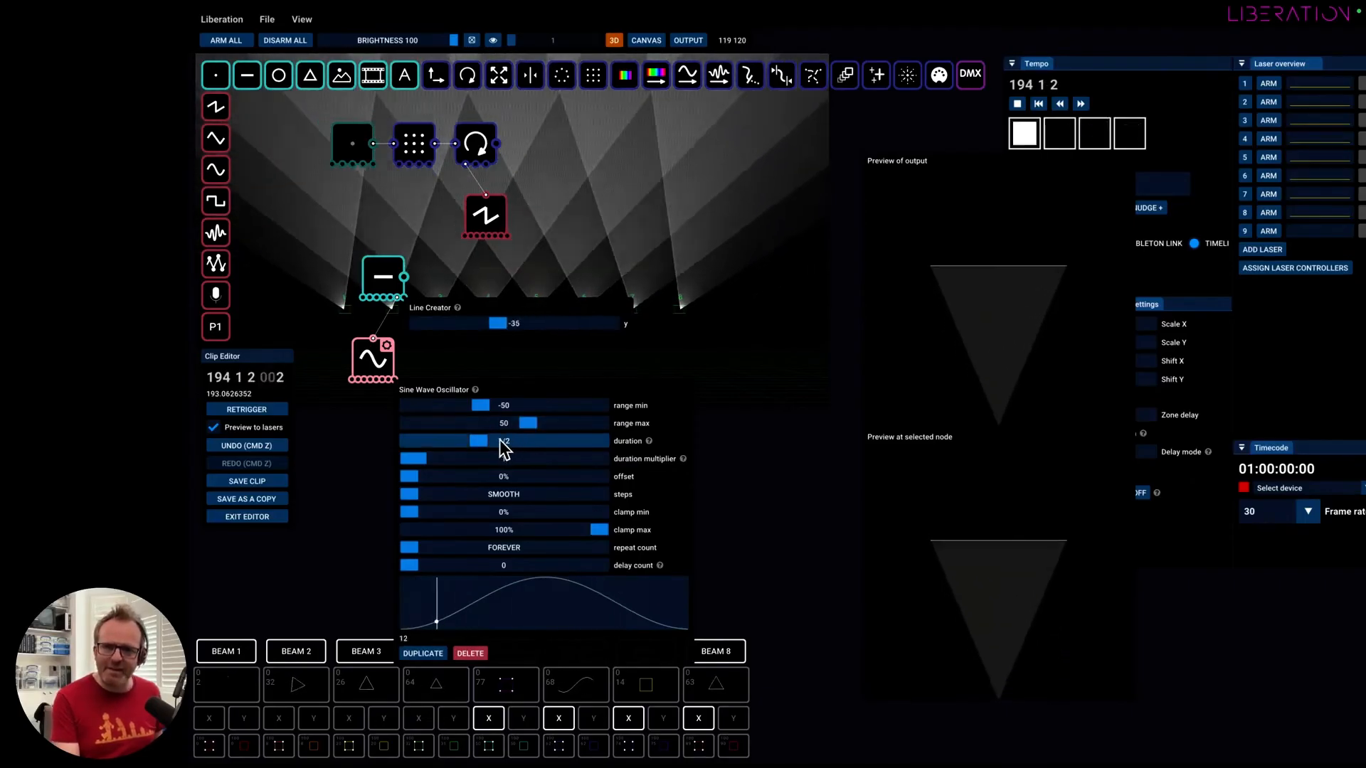
{"action": "left_click_drag", "start_coordinate": [481, 441], "coordinate": [459, 409]}
{"action": "left_click", "coordinate": [384, 271]}
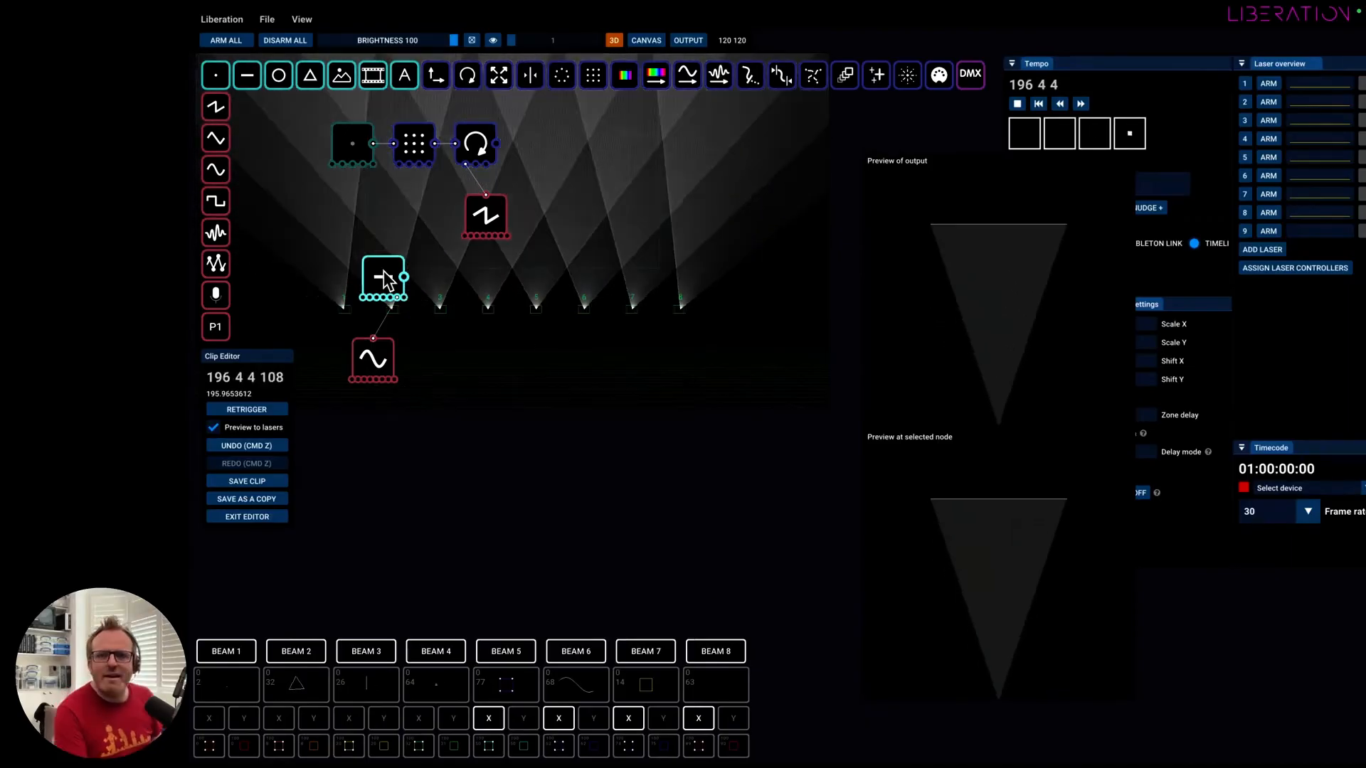
Add a Colour Change By Position node connected after the Line Creator and open its settings.
{"action": "left_click_drag", "start_coordinate": [384, 271], "coordinate": [374, 261]}
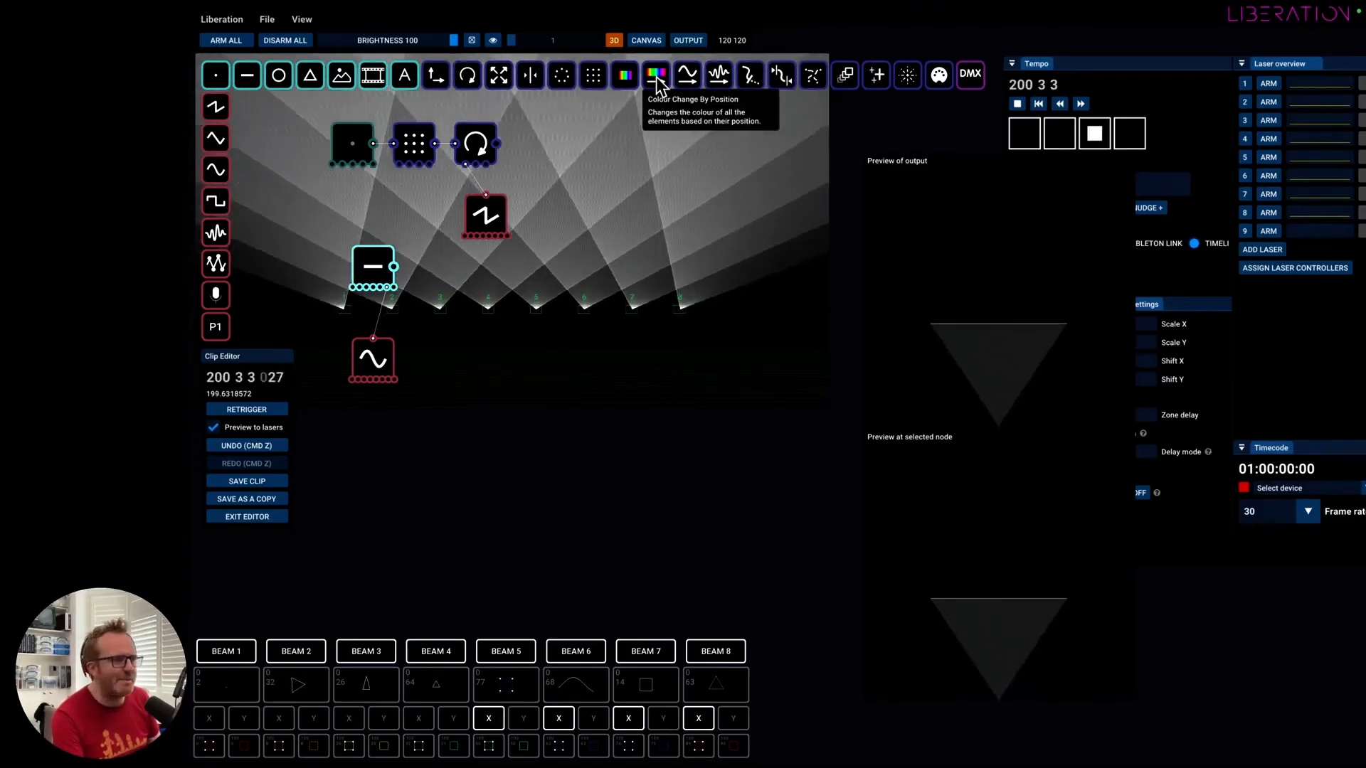
{"action": "left_click_drag", "start_coordinate": [656, 80], "coordinate": [429, 268]}
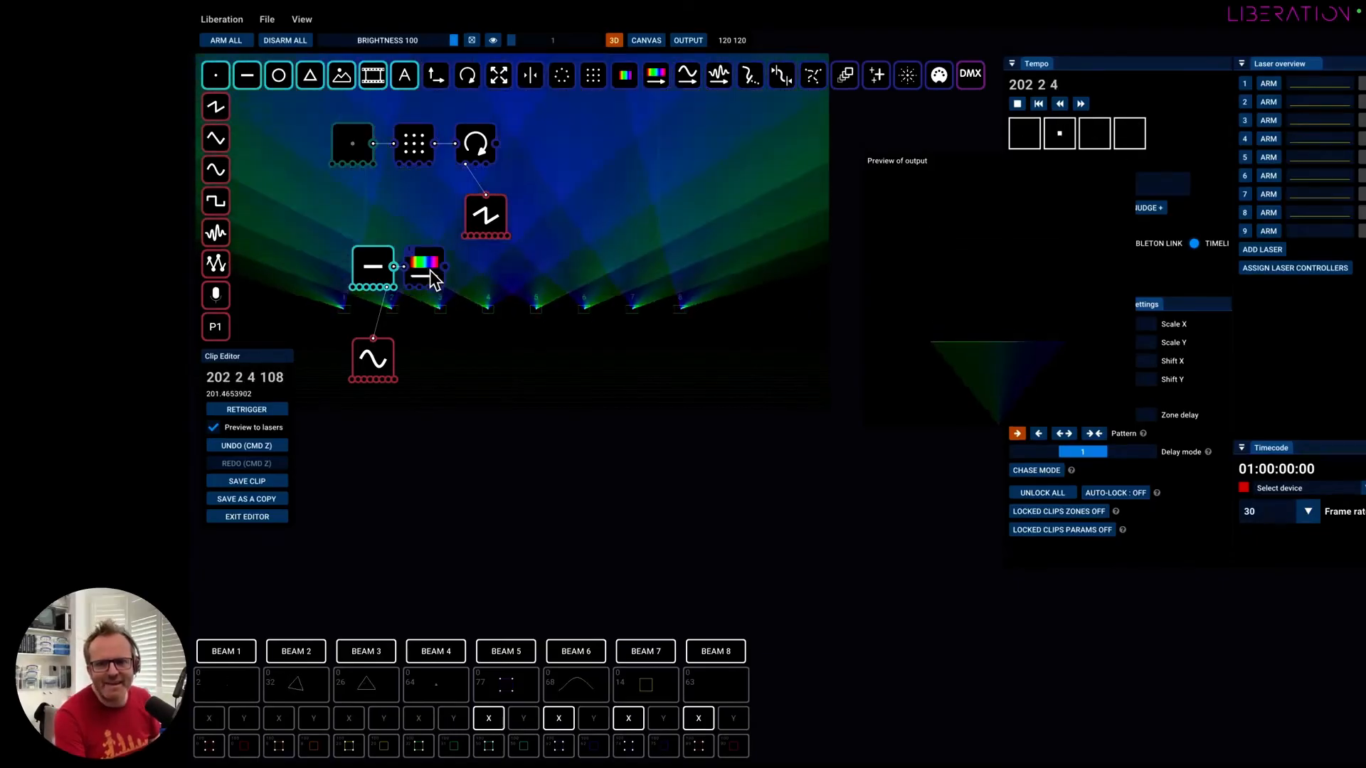
{"action": "left_click", "coordinate": [438, 269]}
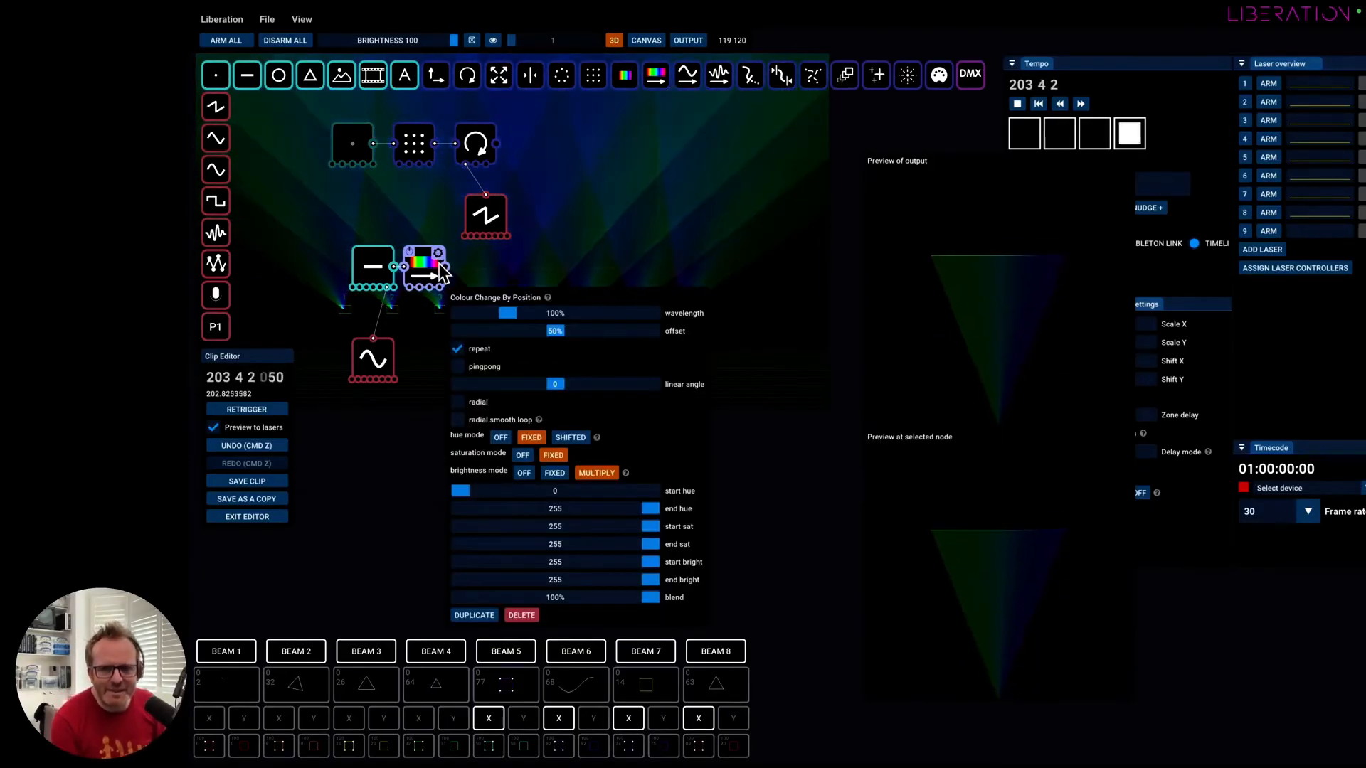
Move the Line Creator slightly away from the colour node and enlarge the line to span the full output width.
{"action": "left_click", "coordinate": [366, 282]}
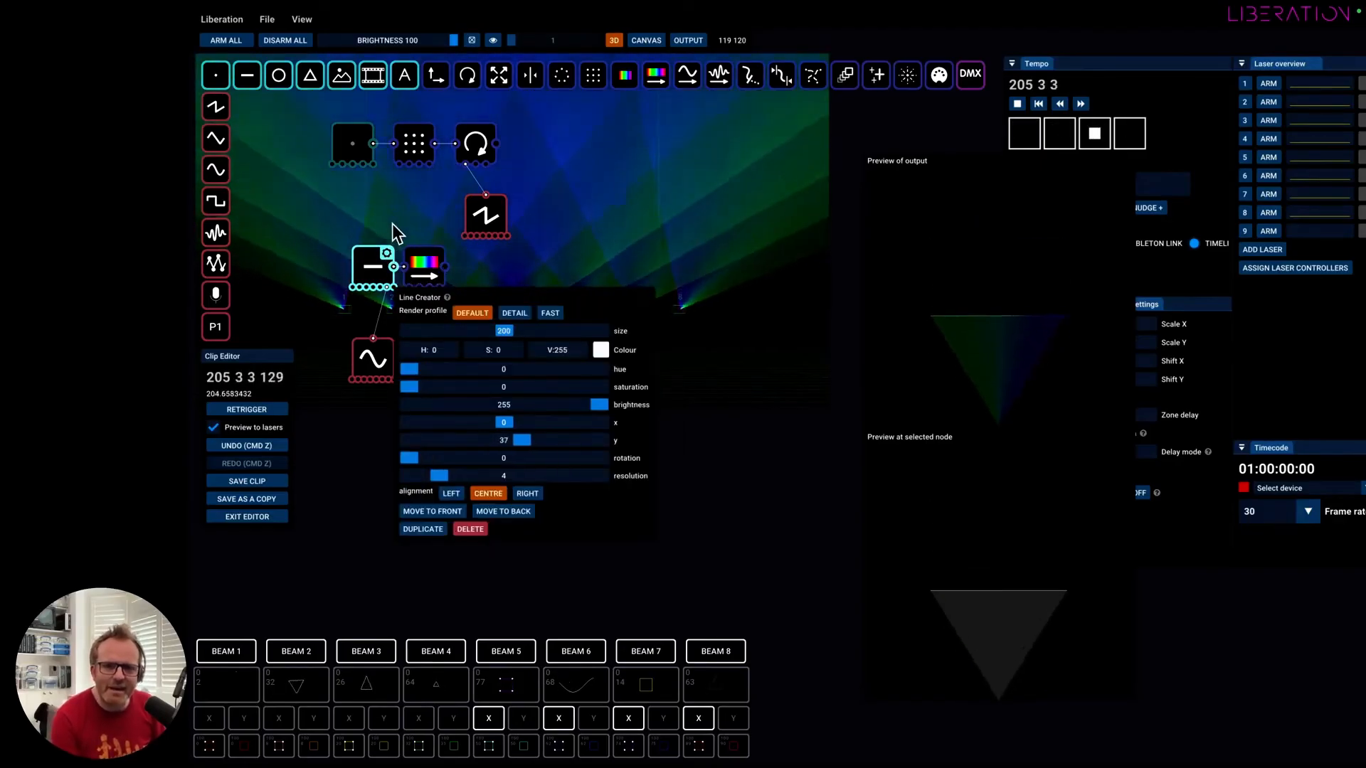
{"action": "left_click_drag", "start_coordinate": [361, 269], "coordinate": [350, 269]}
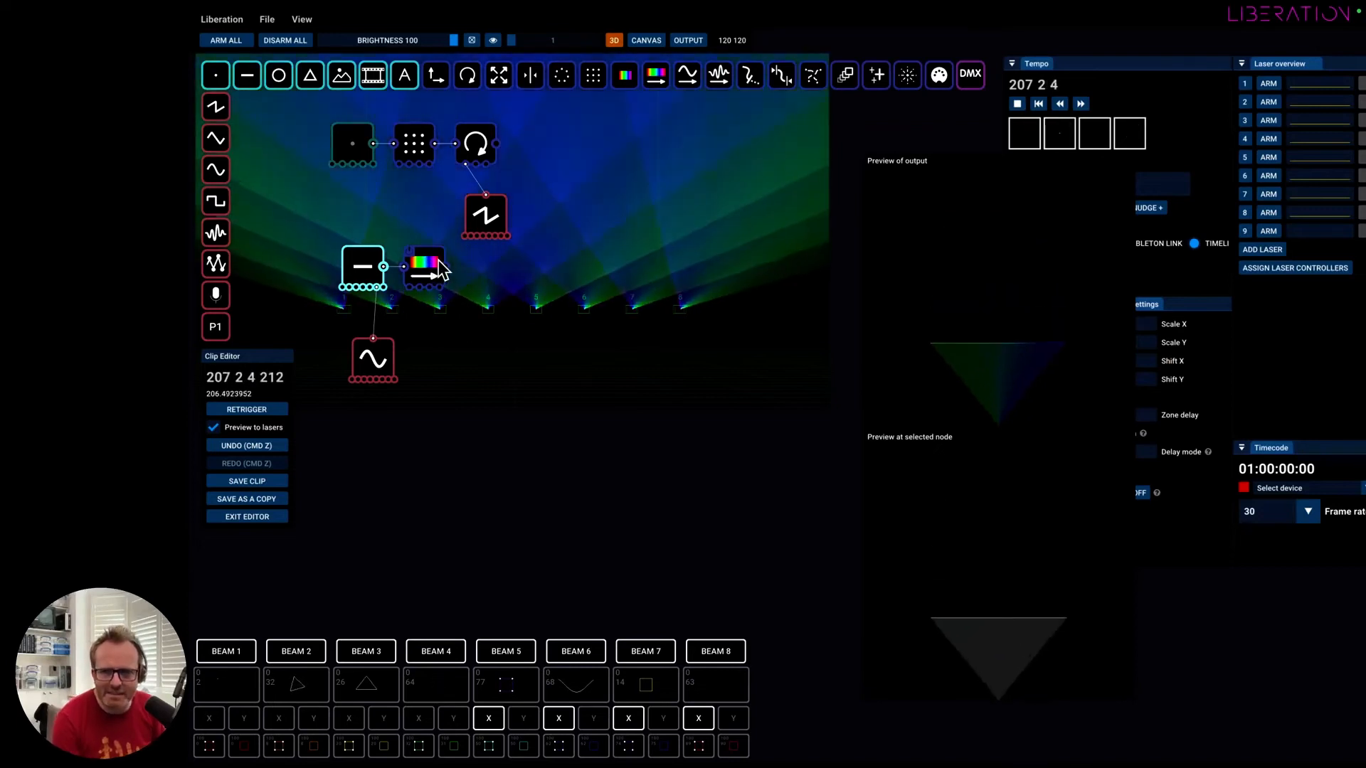
{"action": "left_click", "coordinate": [376, 254]}
{"action": "left_click_drag", "start_coordinate": [491, 332], "coordinate": [595, 335]}
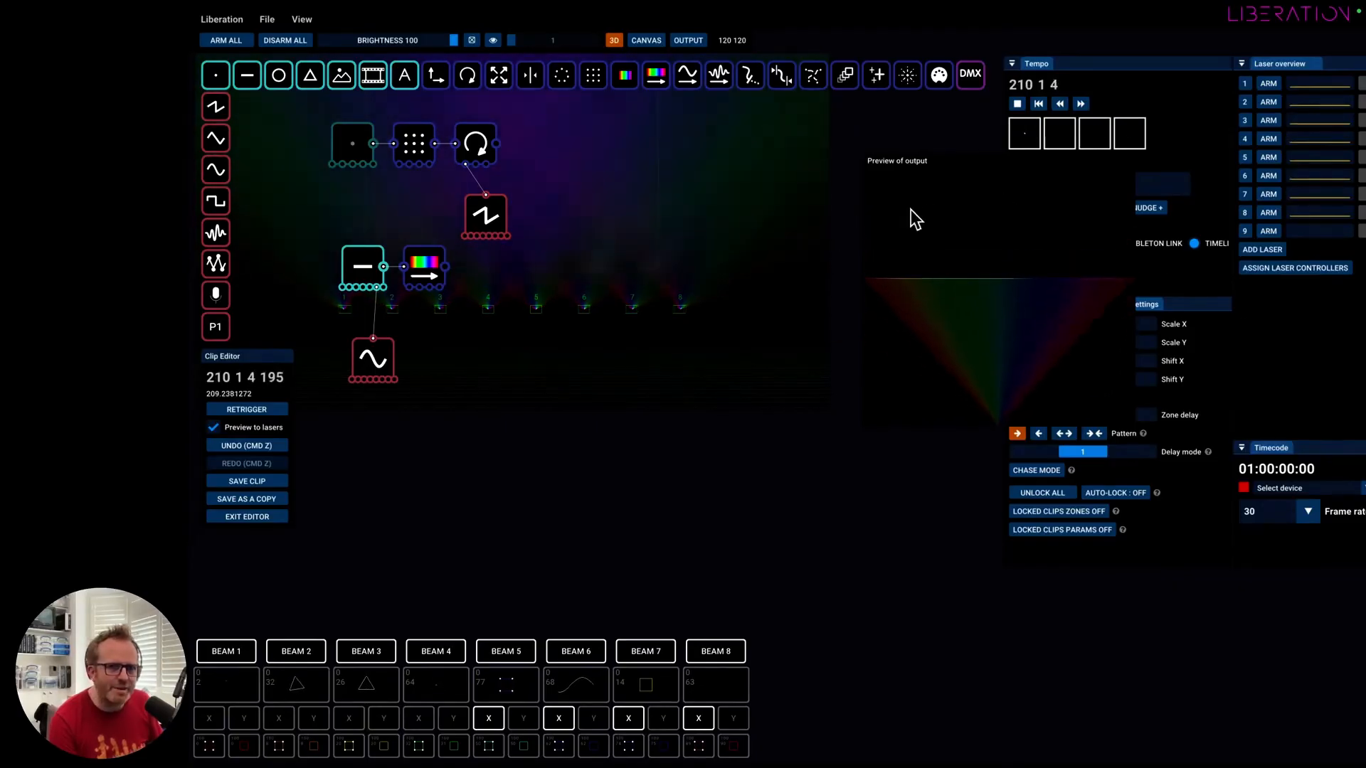
In Colour Change By Position, turn hue mode off and set start saturation, end saturation and start brightness to 0.
{"action": "left_click", "coordinate": [439, 258]}
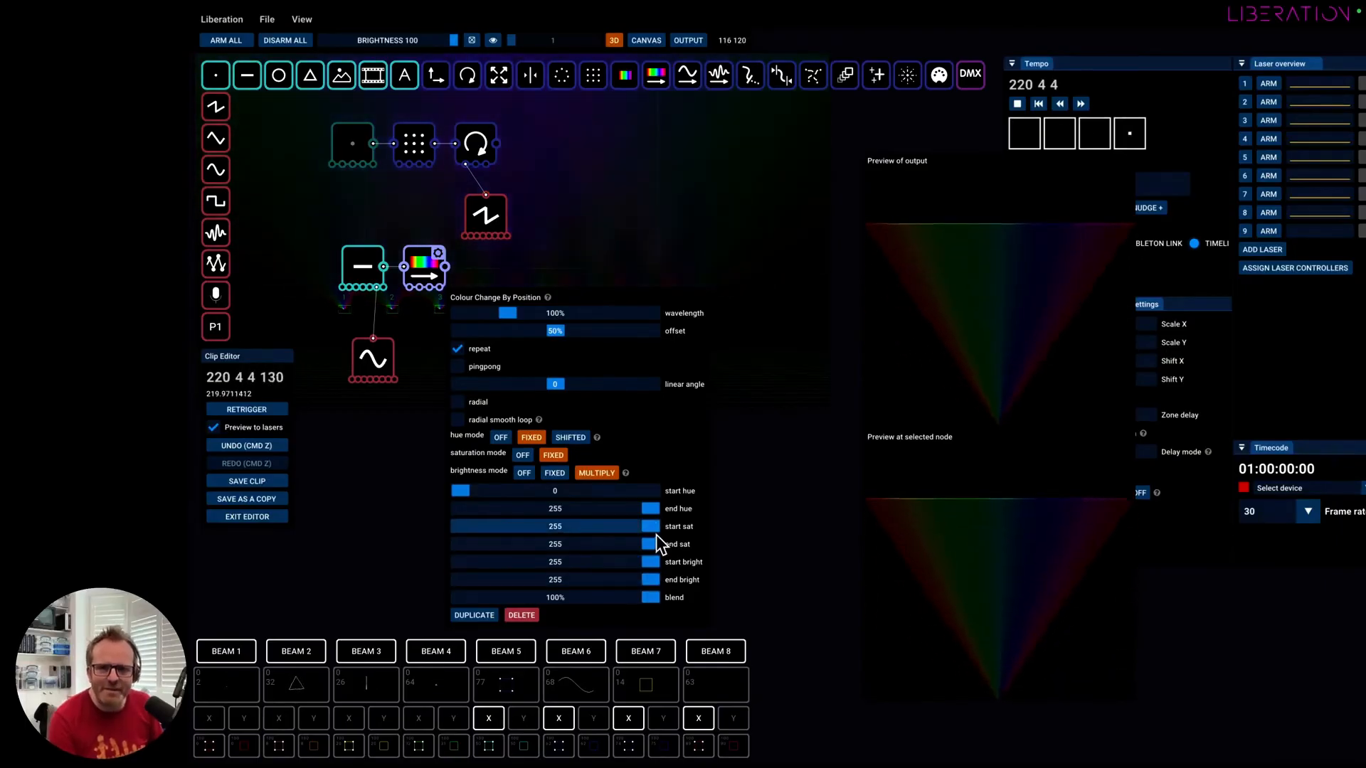
{"action": "left_click", "coordinate": [500, 437]}
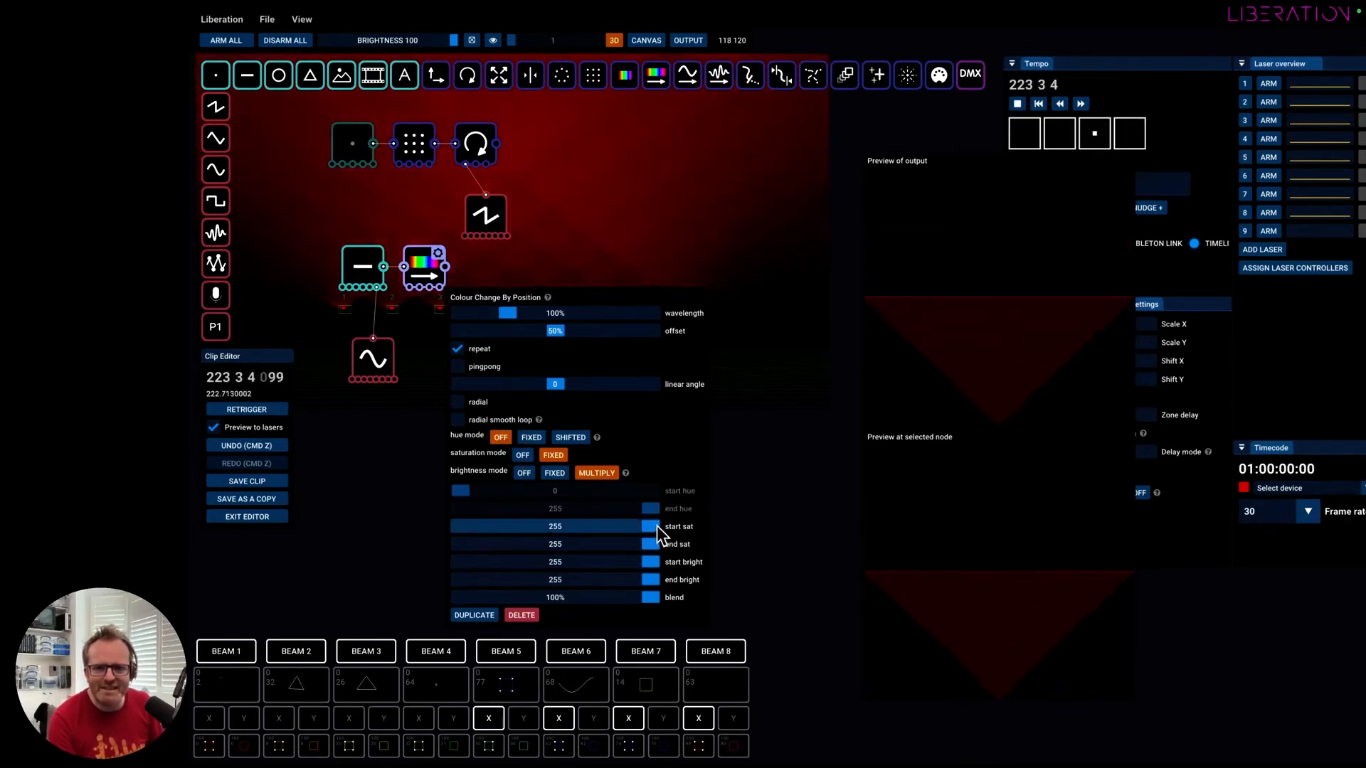
{"action": "left_click_drag", "start_coordinate": [656, 526], "coordinate": [425, 540]}
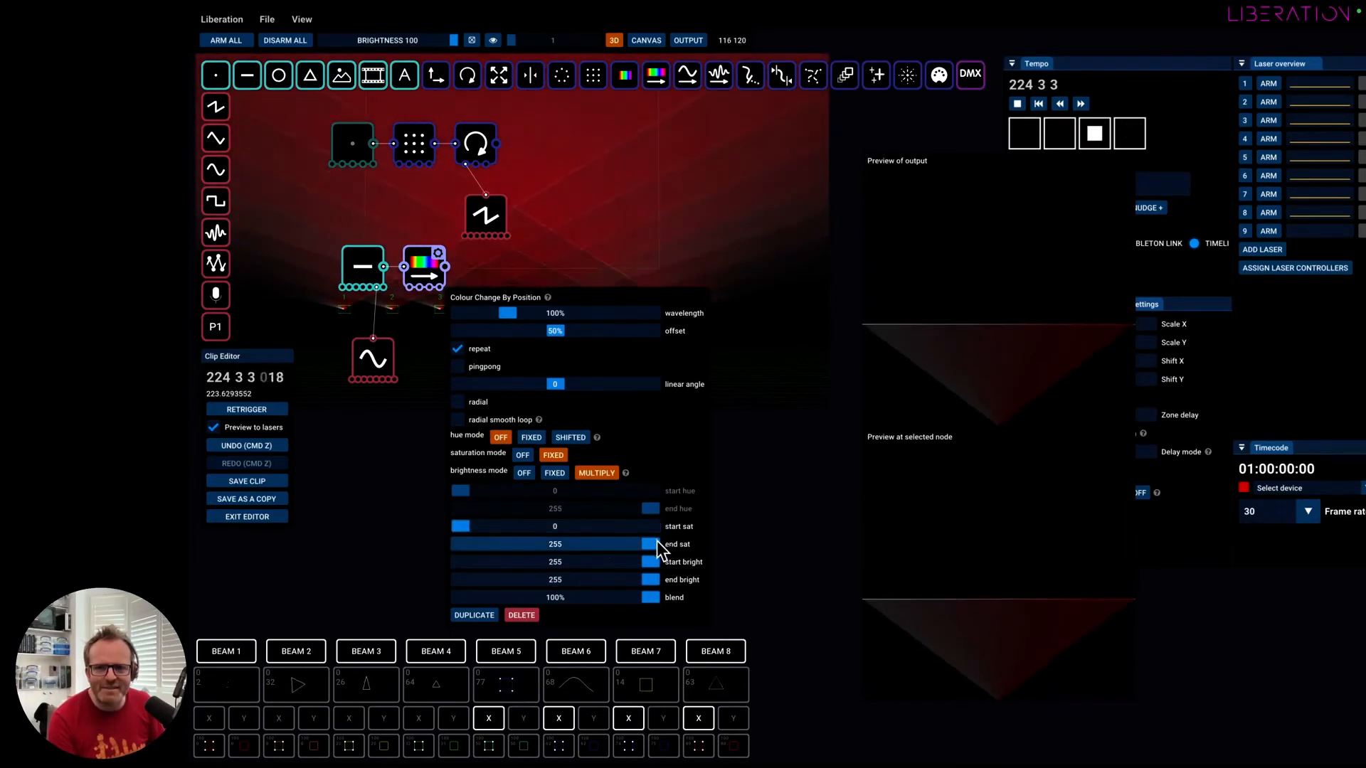
{"action": "left_click_drag", "start_coordinate": [653, 544], "coordinate": [424, 541]}
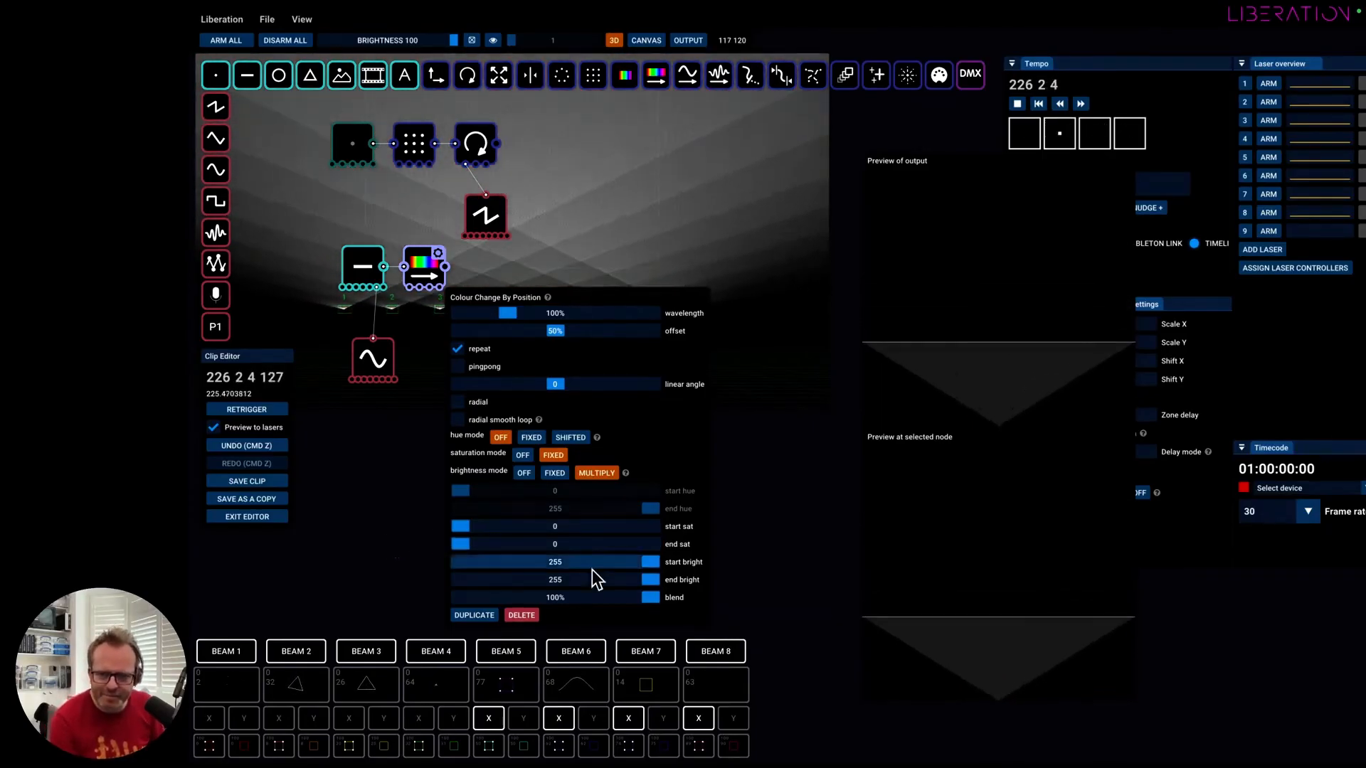
{"action": "left_click_drag", "start_coordinate": [649, 561], "coordinate": [523, 568]}
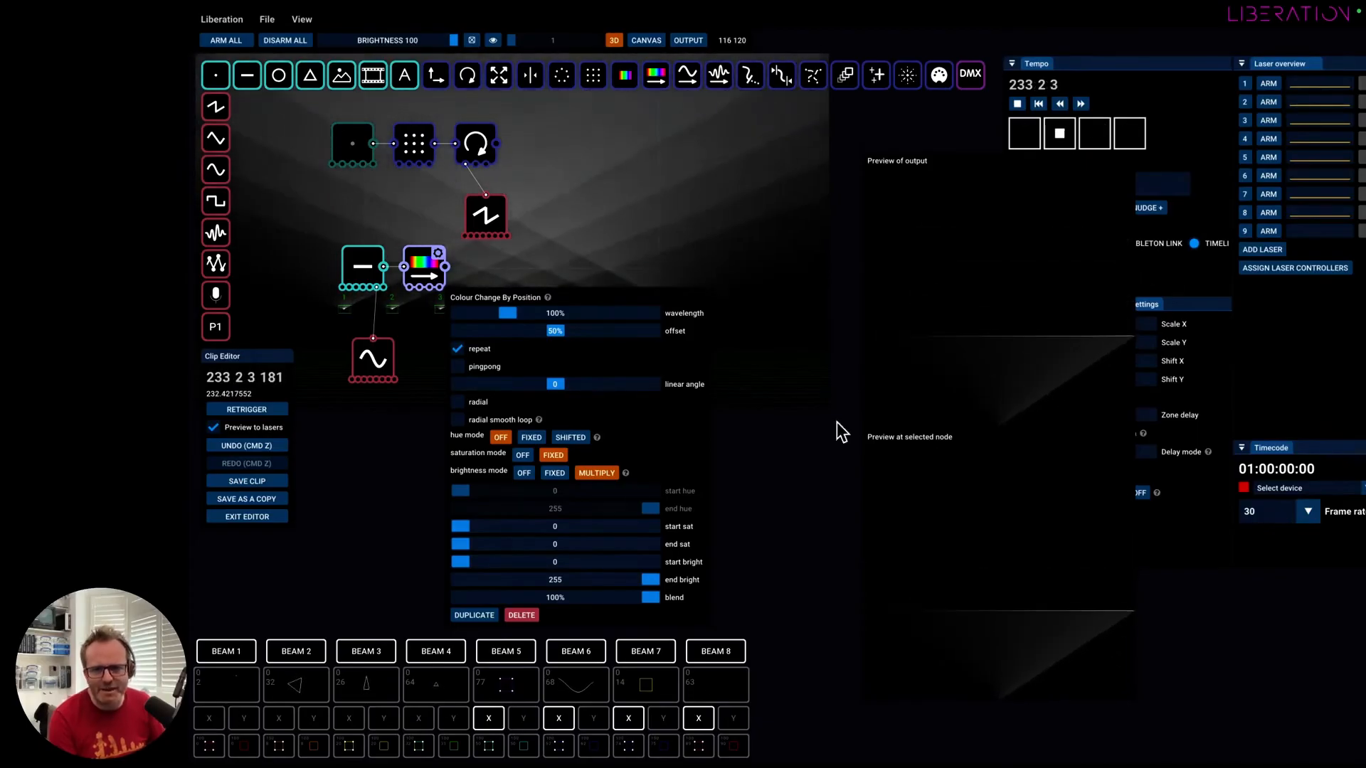
Try saturation and brightness modes off, set the hue, saturation and brightness modes to Fixed, and set the wavelength to 25%.
{"action": "left_click", "coordinate": [523, 455]}
{"action": "left_click", "coordinate": [523, 474]}
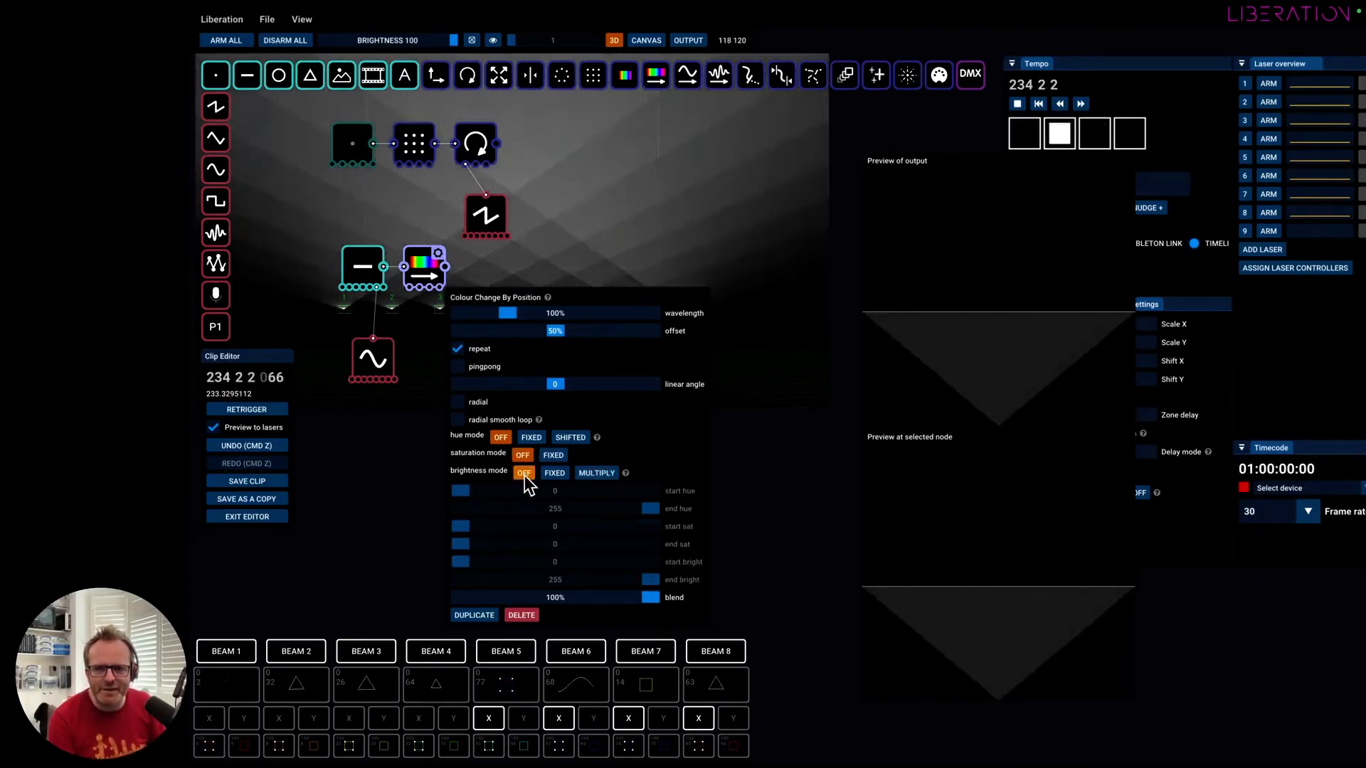
{"action": "left_click", "coordinate": [553, 473]}
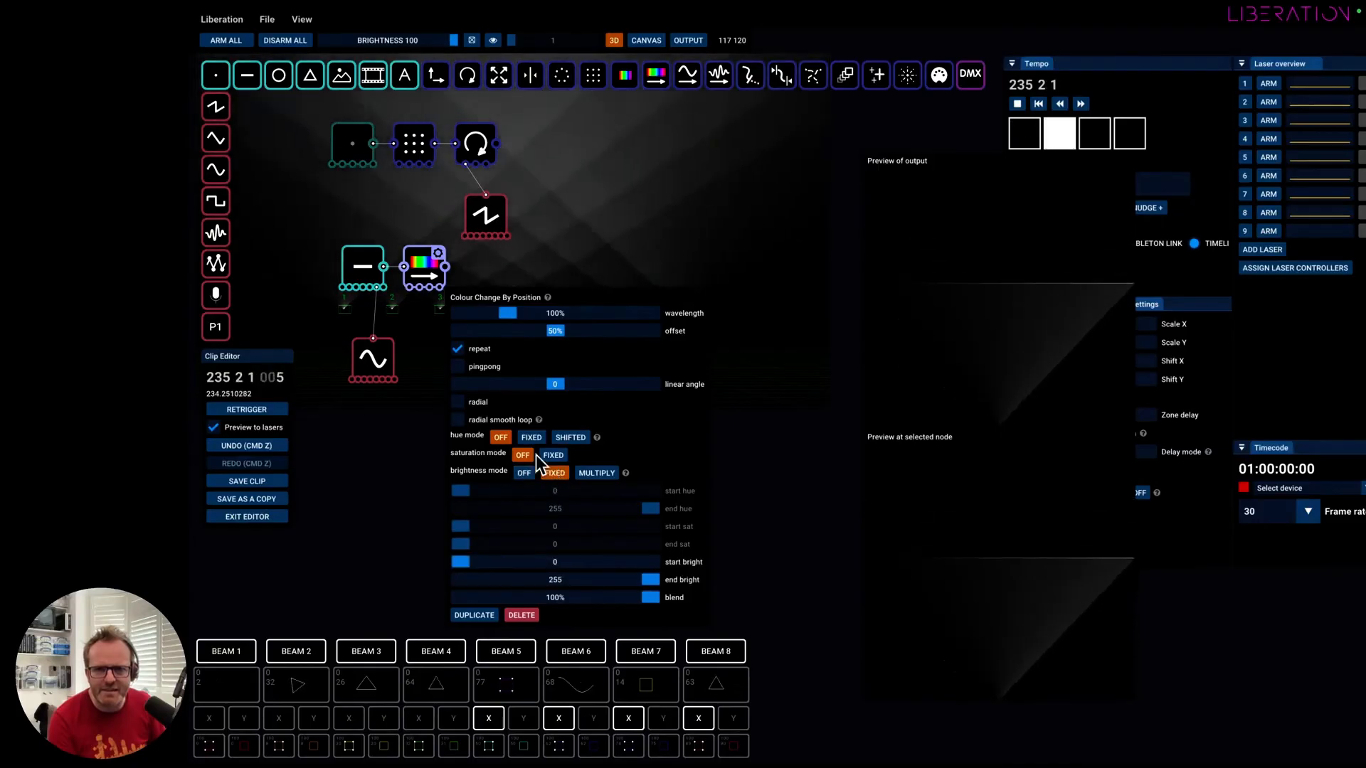
{"action": "left_click", "coordinate": [526, 439]}
{"action": "left_click", "coordinate": [544, 453]}
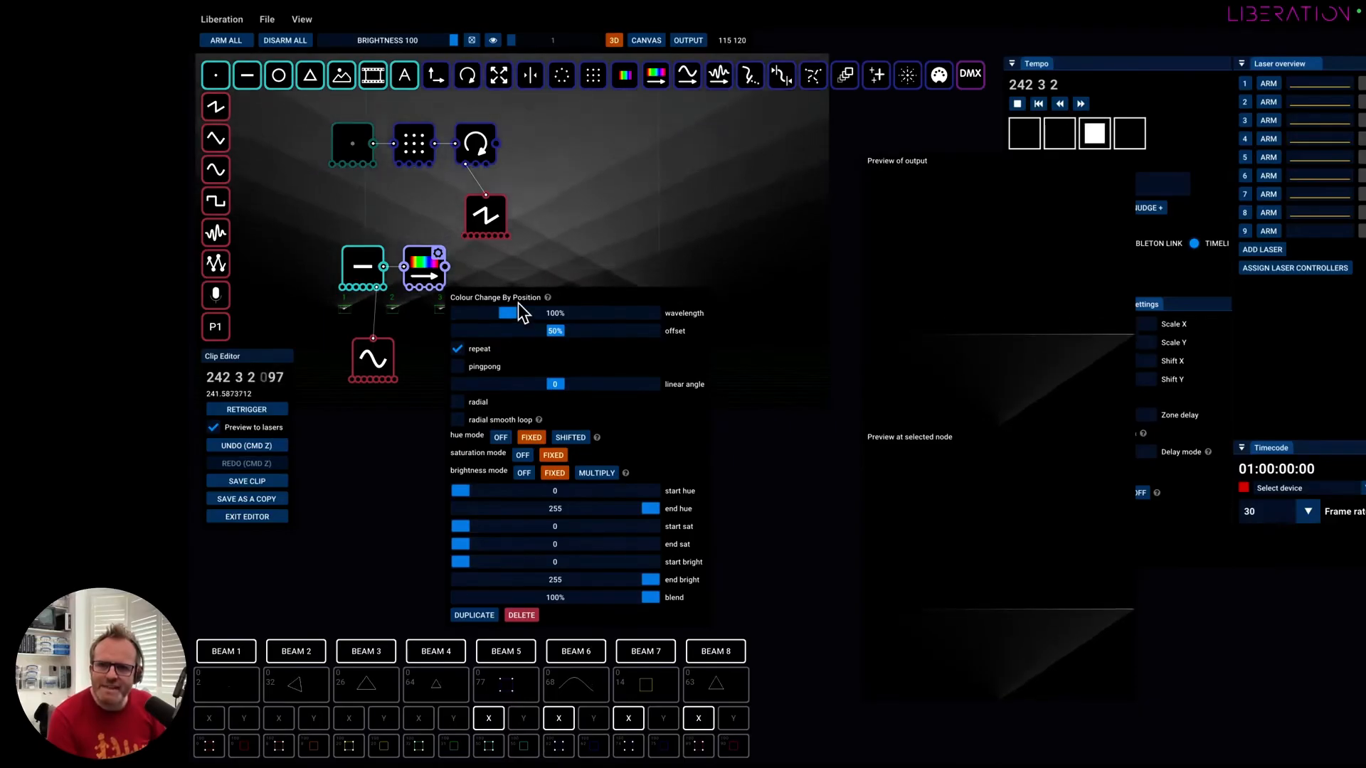
{"action": "left_click_drag", "start_coordinate": [510, 315], "coordinate": [473, 315]}
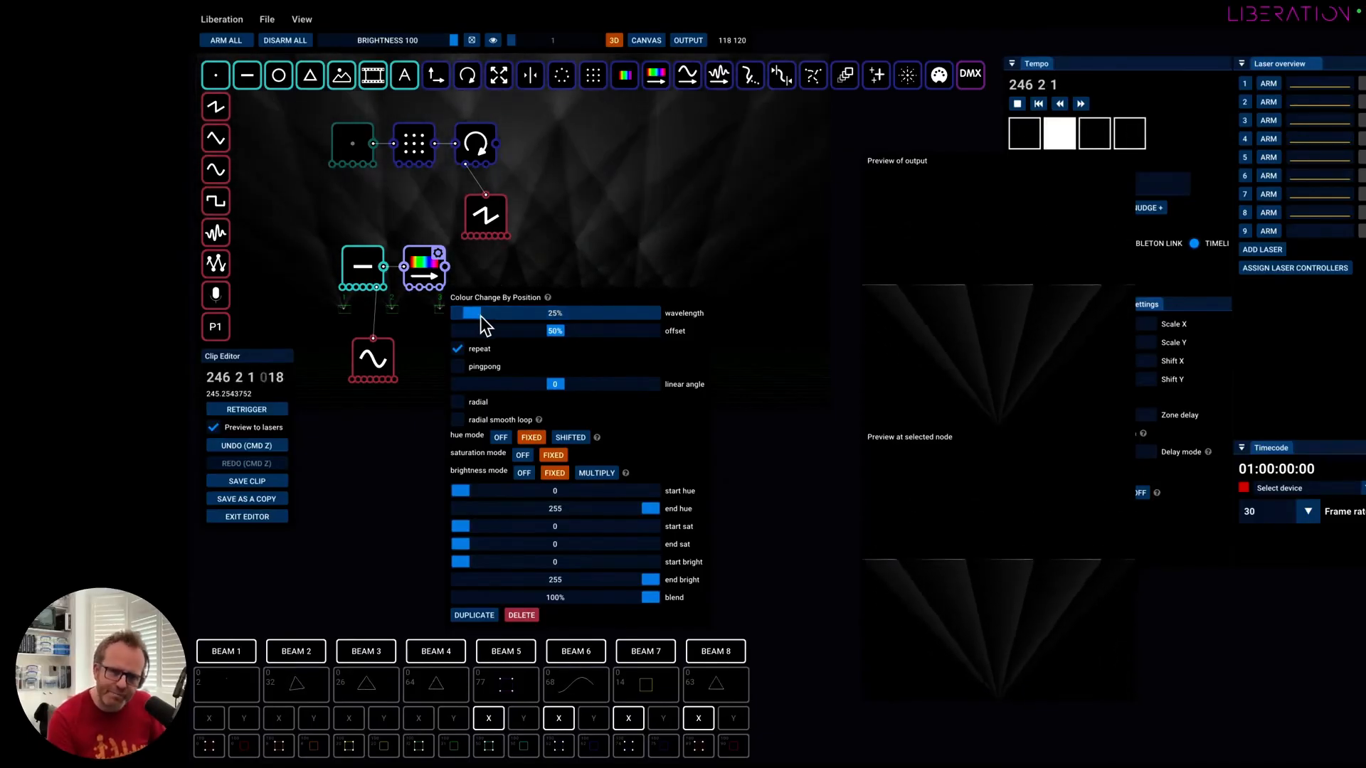
In Colour Change By Position, compare repeat off and on, leave it on, and turn pingpong on.
{"action": "left_click", "coordinate": [457, 349]}
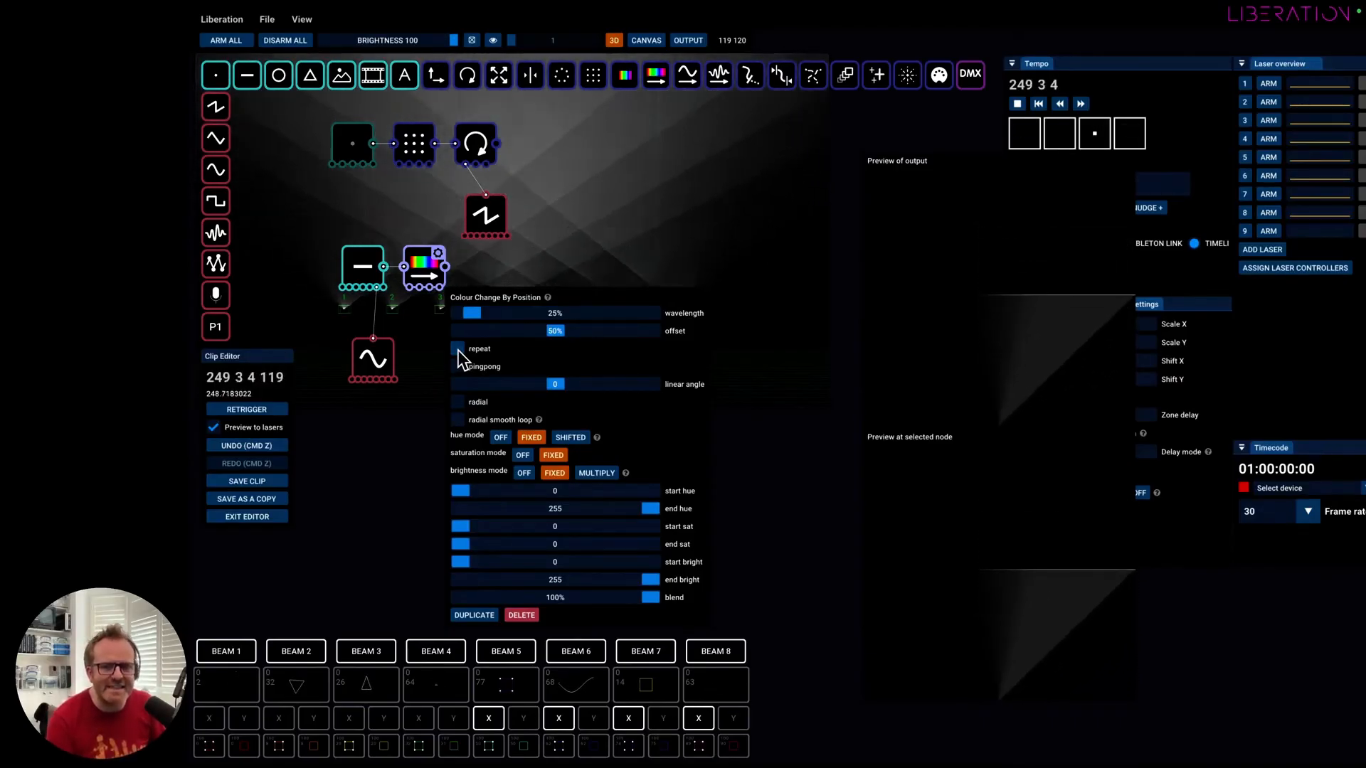
{"action": "left_click", "coordinate": [457, 349]}
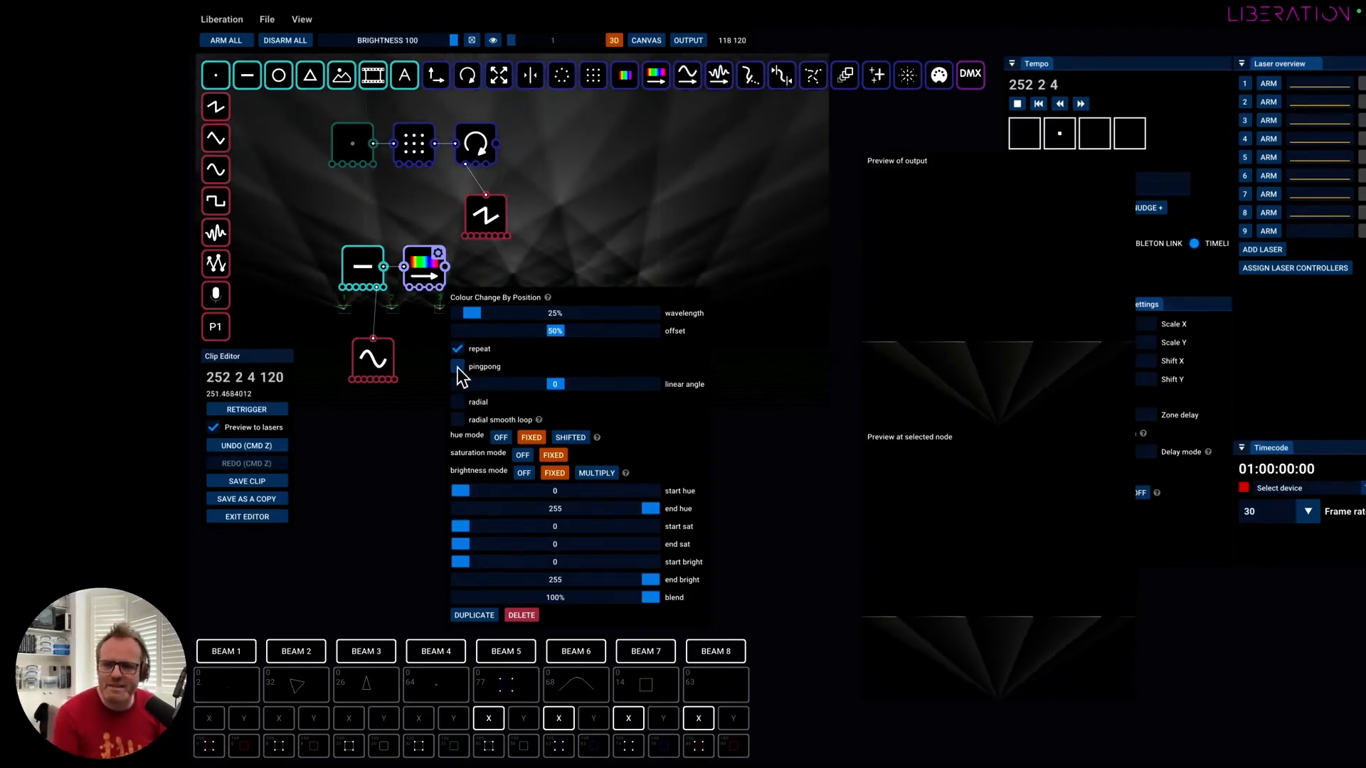
{"action": "left_click", "coordinate": [457, 367]}
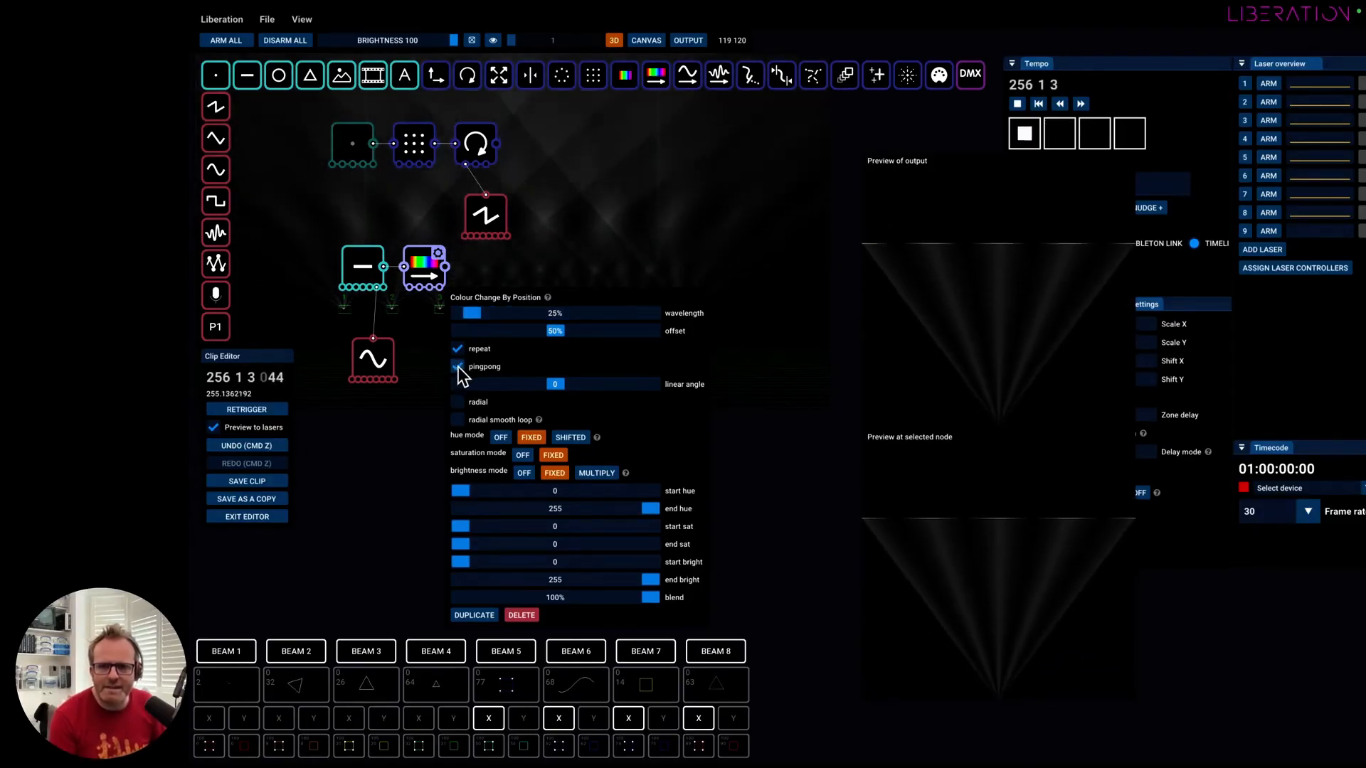
Set the colour wavelength to 100%, and compare the gradient with pingpong off and on, leaving it on.
{"action": "mouse_move", "coordinate": [524, 312]}
{"action": "left_mouse_down"}
{"action": "mouse_move", "coordinate": [554, 323]}
{"action": "mouse_move", "coordinate": [494, 313]}
{"action": "mouse_move", "coordinate": [508, 311]}
{"action": "left_mouse_up"}
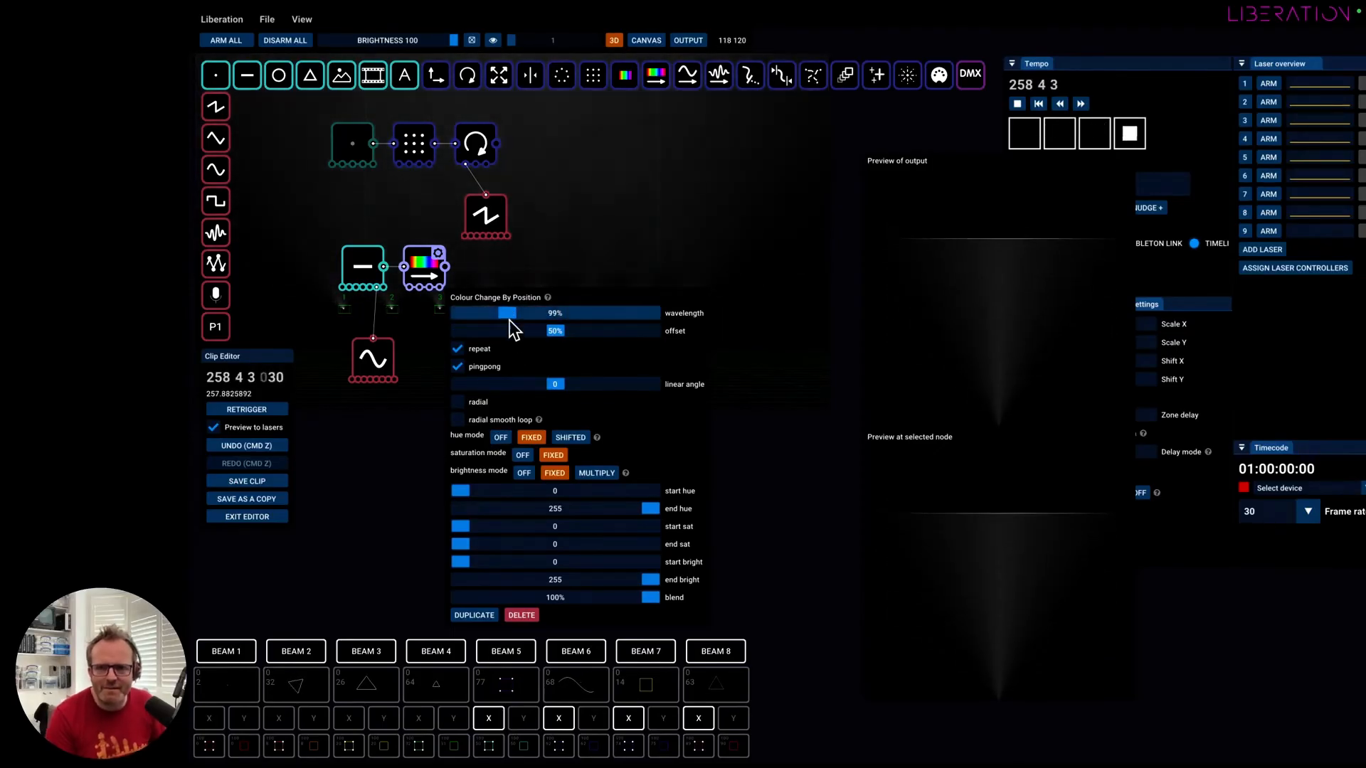
{"action": "double_click", "coordinate": [508, 315]}
{"action": "type", "text": "100"}
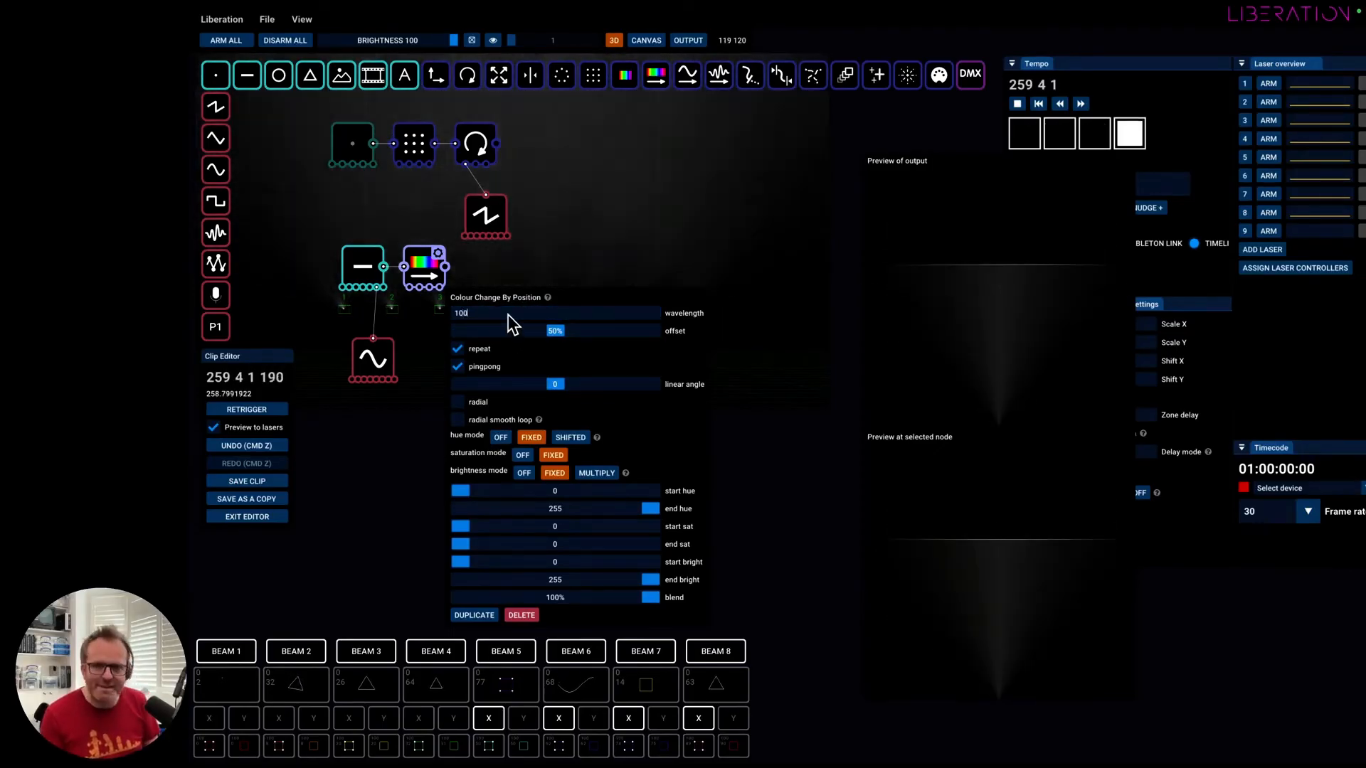
{"action": "key", "text": "Return"}
{"action": "left_click", "coordinate": [458, 367]}
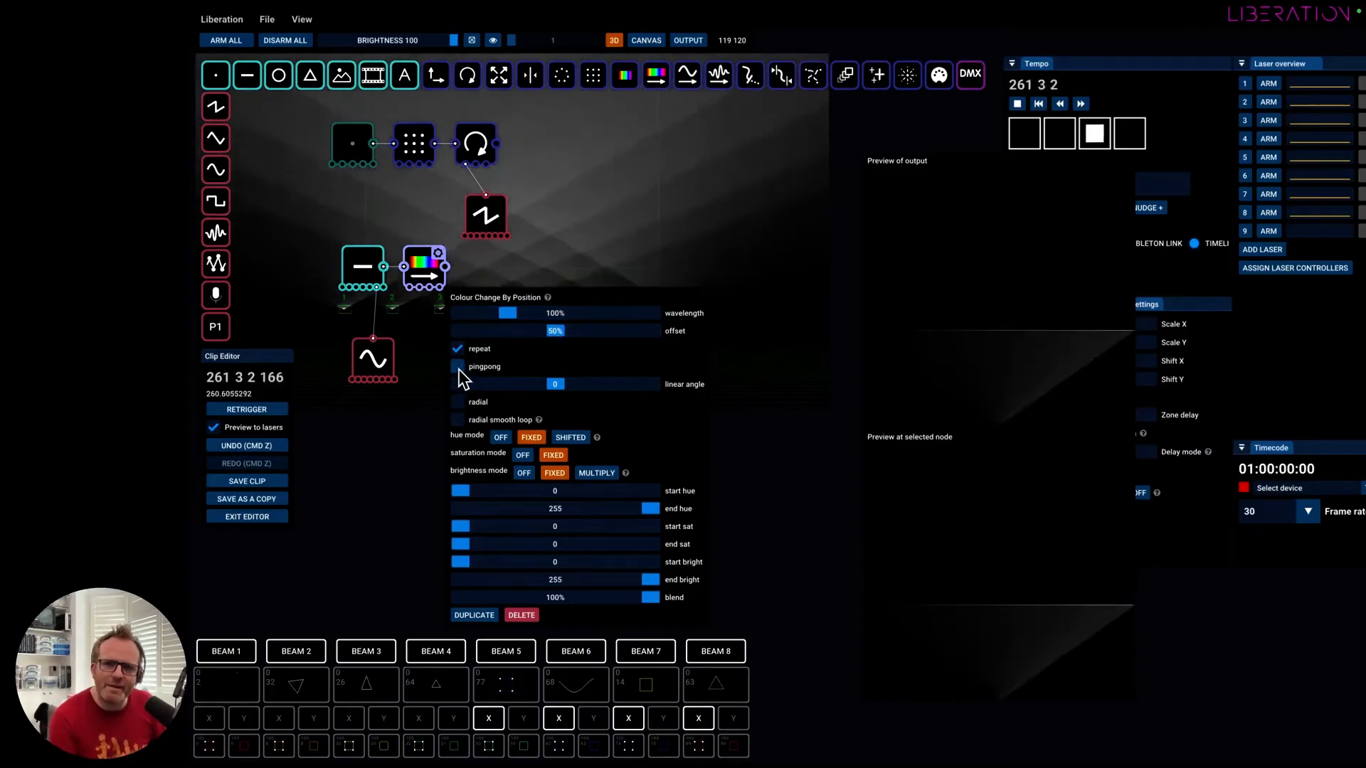
{"action": "left_click", "coordinate": [459, 367]}
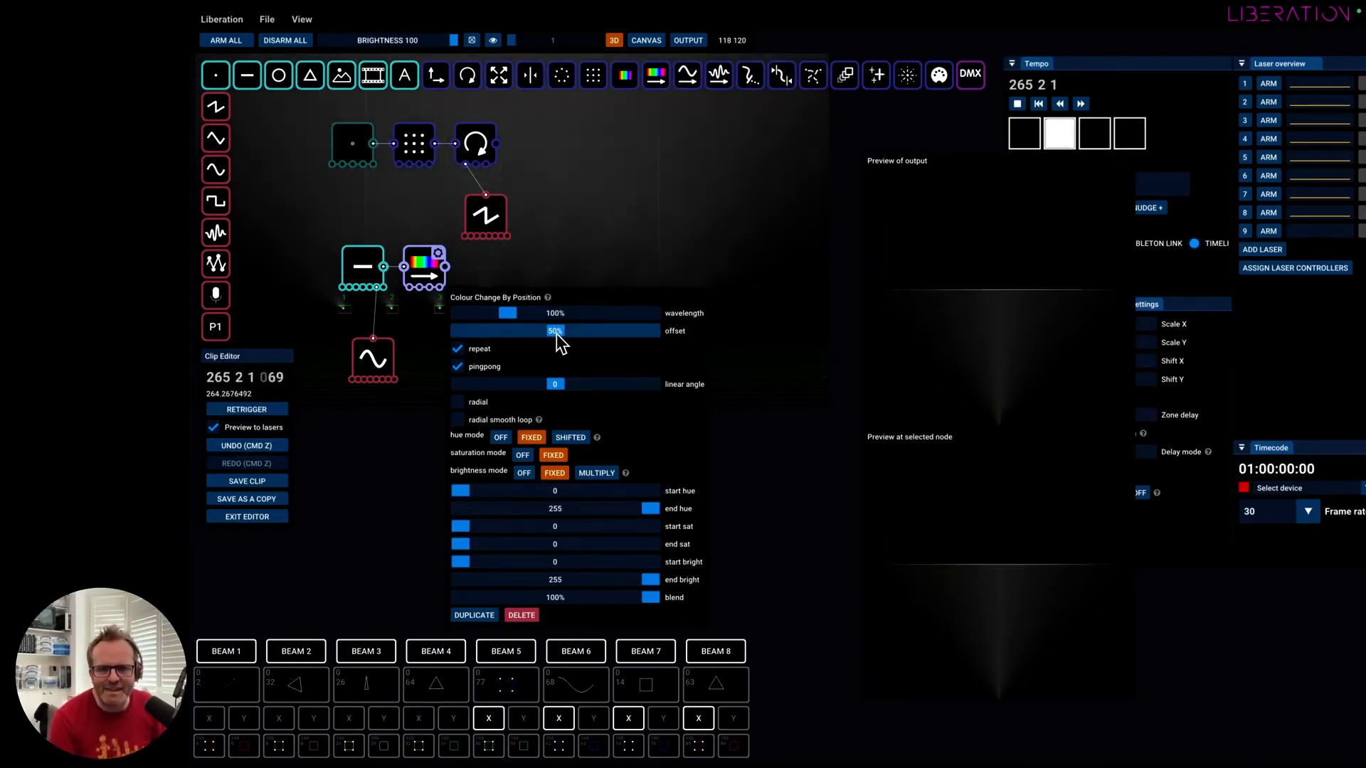
Try shifting the colour offset, and connect a Sawtooth Wave Oscillator to the offset of Colour Change By Position.
{"action": "mouse_move", "coordinate": [557, 332]}
{"action": "left_mouse_down"}
{"action": "mouse_move", "coordinate": [461, 326]}
{"action": "mouse_move", "coordinate": [665, 340]}
{"action": "mouse_move", "coordinate": [443, 344]}
{"action": "mouse_move", "coordinate": [596, 352]}
{"action": "mouse_move", "coordinate": [555, 331]}
{"action": "left_mouse_up"}
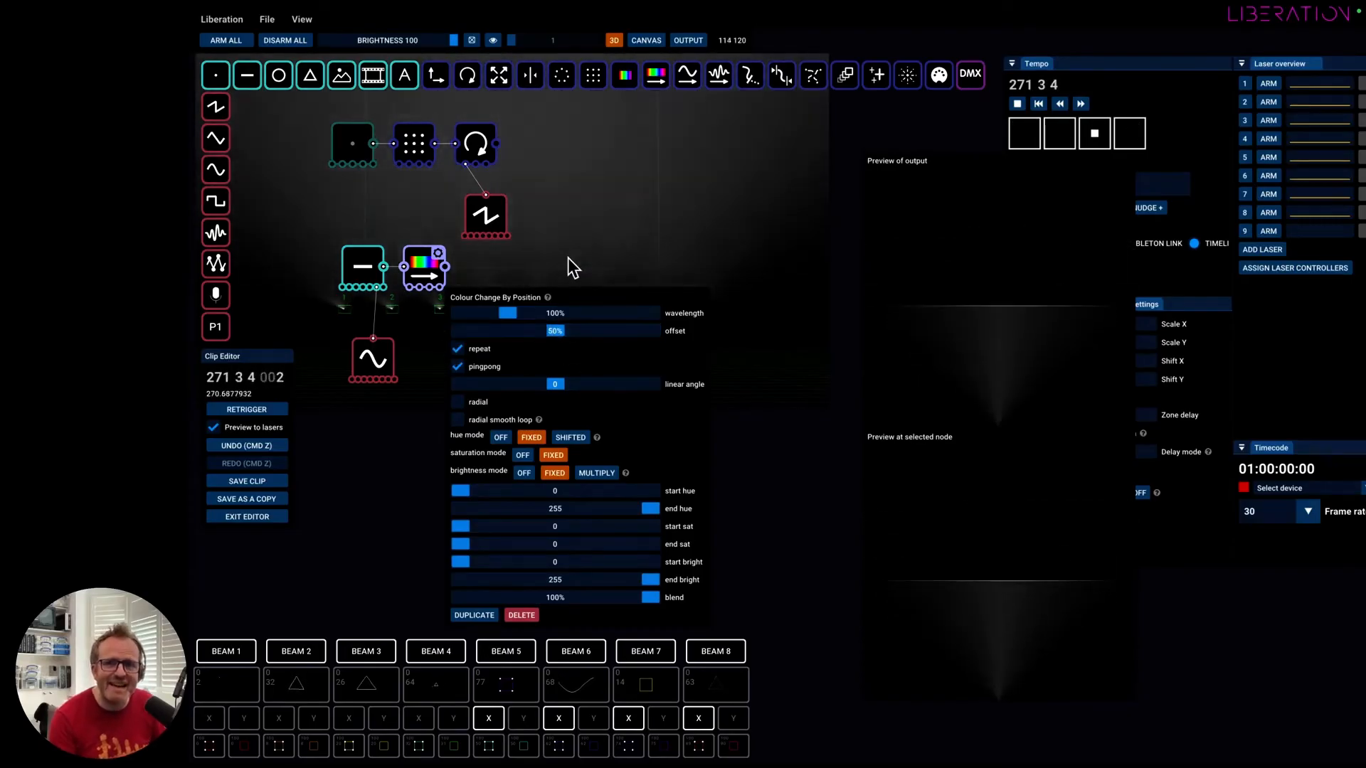
{"action": "left_click", "coordinate": [535, 306]}
{"action": "left_click_drag", "start_coordinate": [225, 110], "coordinate": [271, 172]}
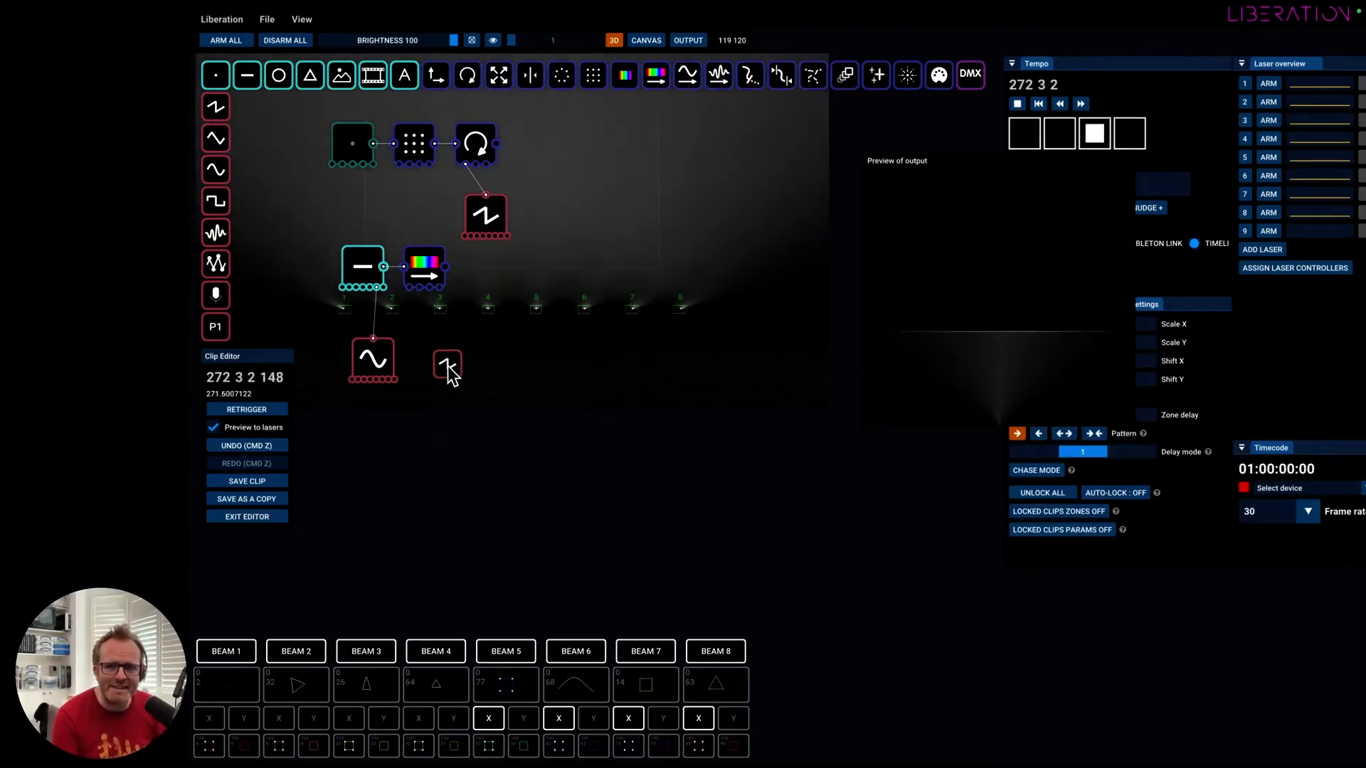
{"action": "left_click_drag", "start_coordinate": [447, 365], "coordinate": [447, 350]}
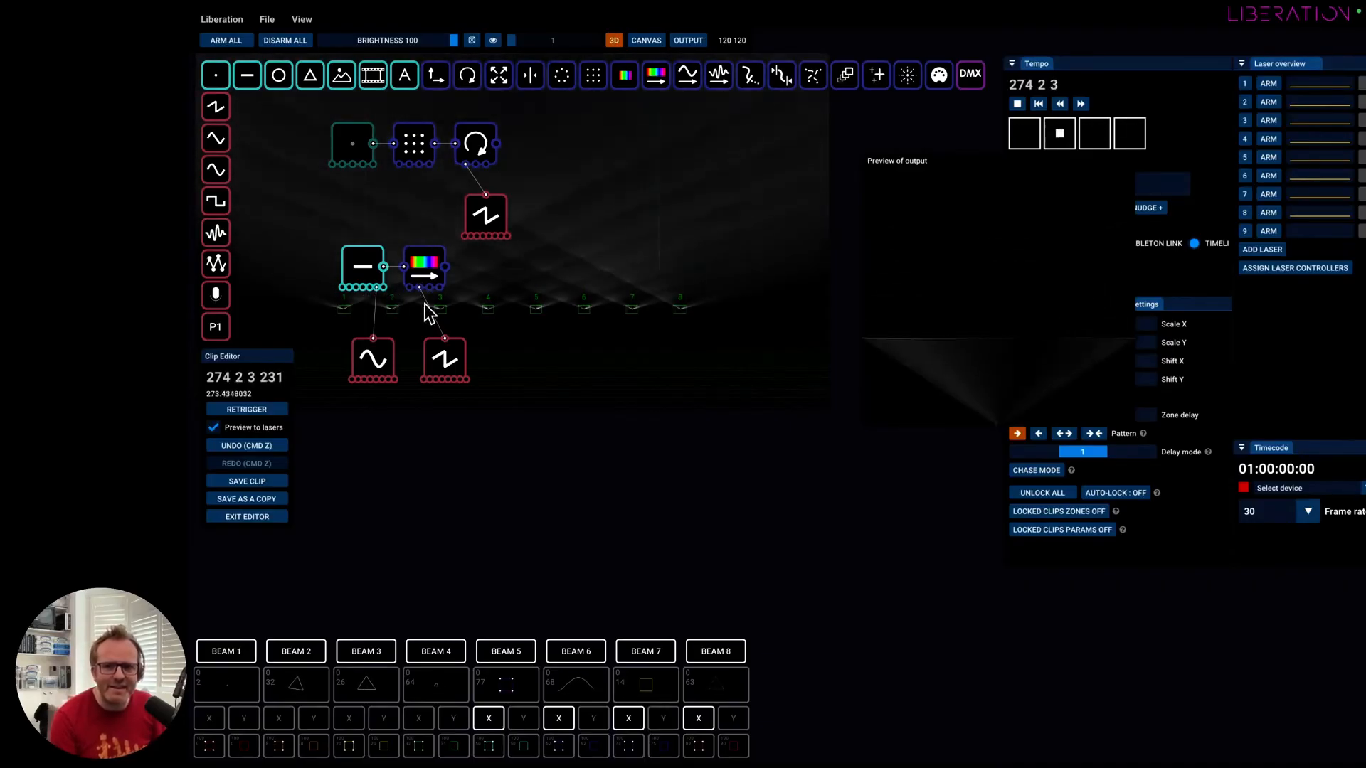
{"action": "left_click", "coordinate": [460, 347]}
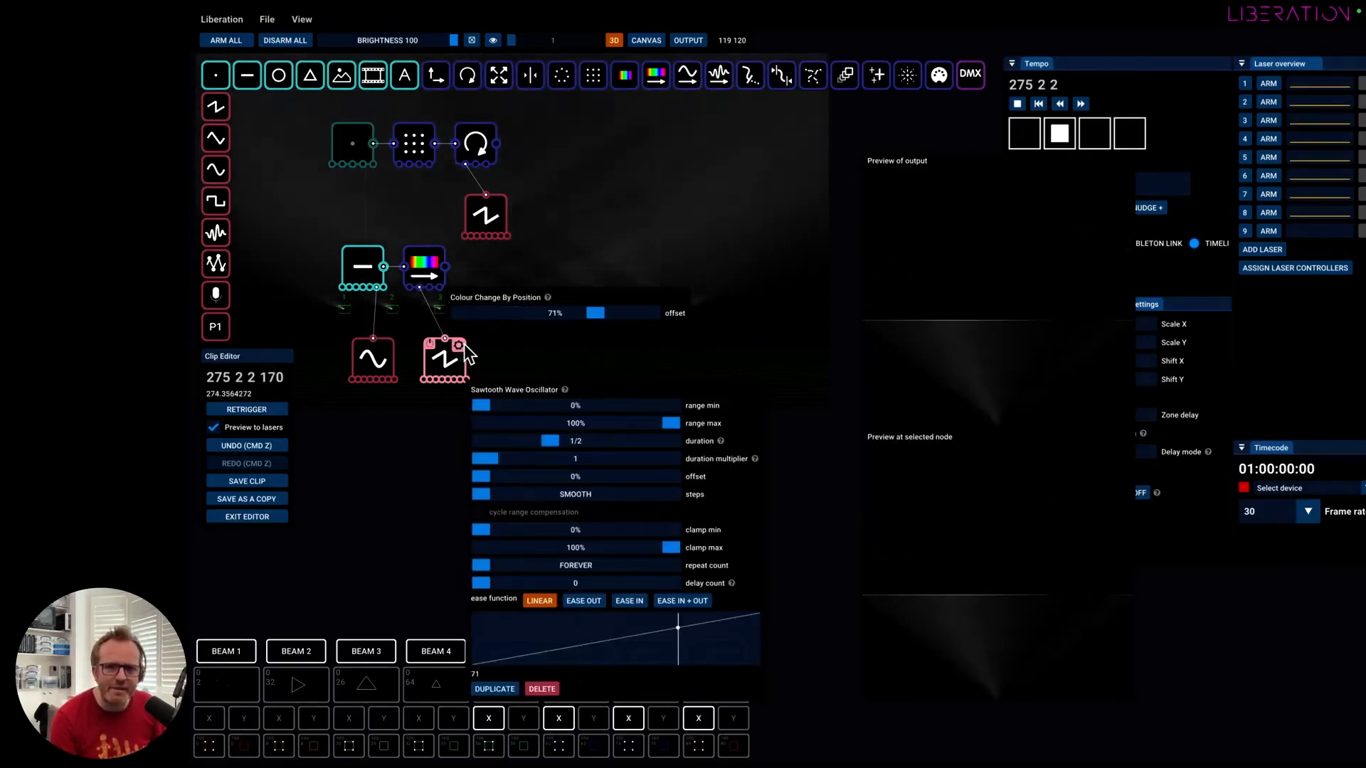
Disable the sine oscillator attached to the Line Creator, review the sawtooth's settings, and try the Line Creator switched off.
{"action": "left_click", "coordinate": [357, 347]}
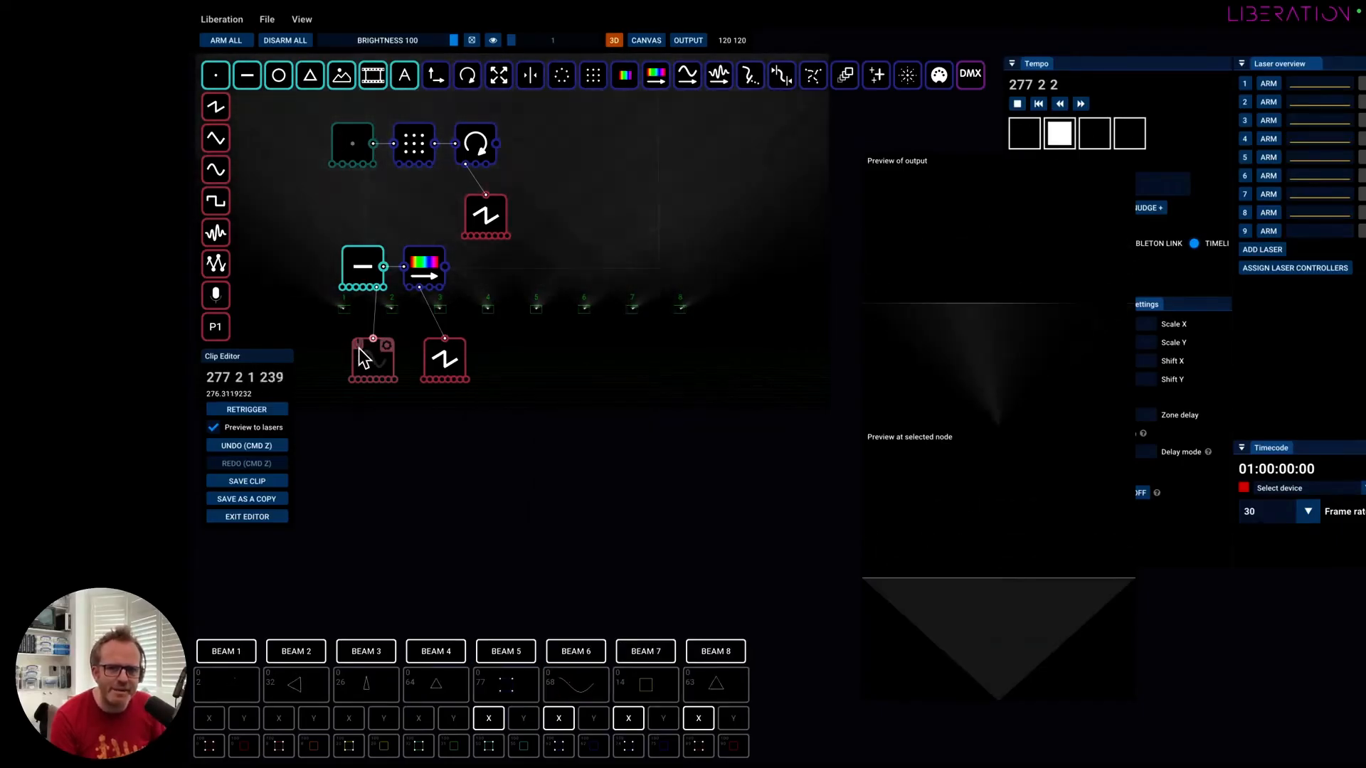
{"action": "left_click", "coordinate": [460, 349]}
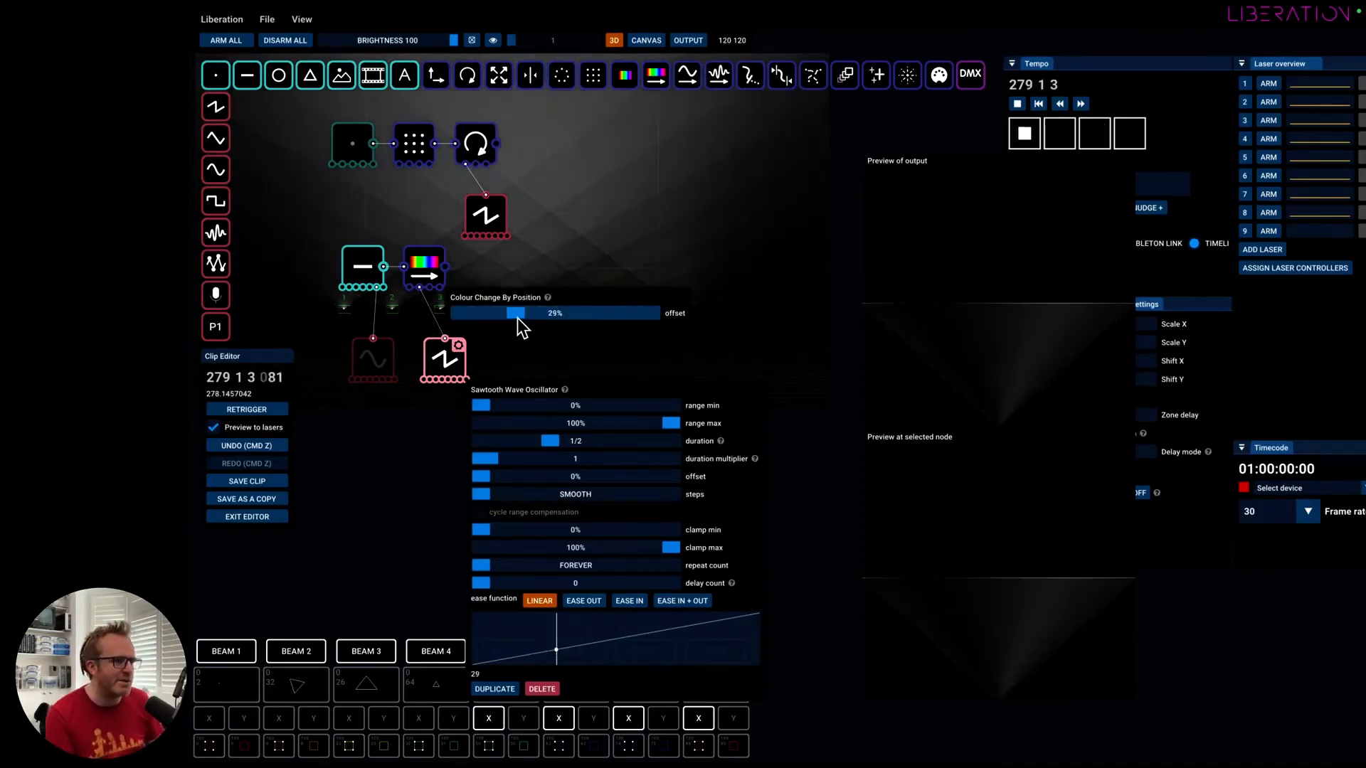
{"action": "left_click", "coordinate": [556, 357]}
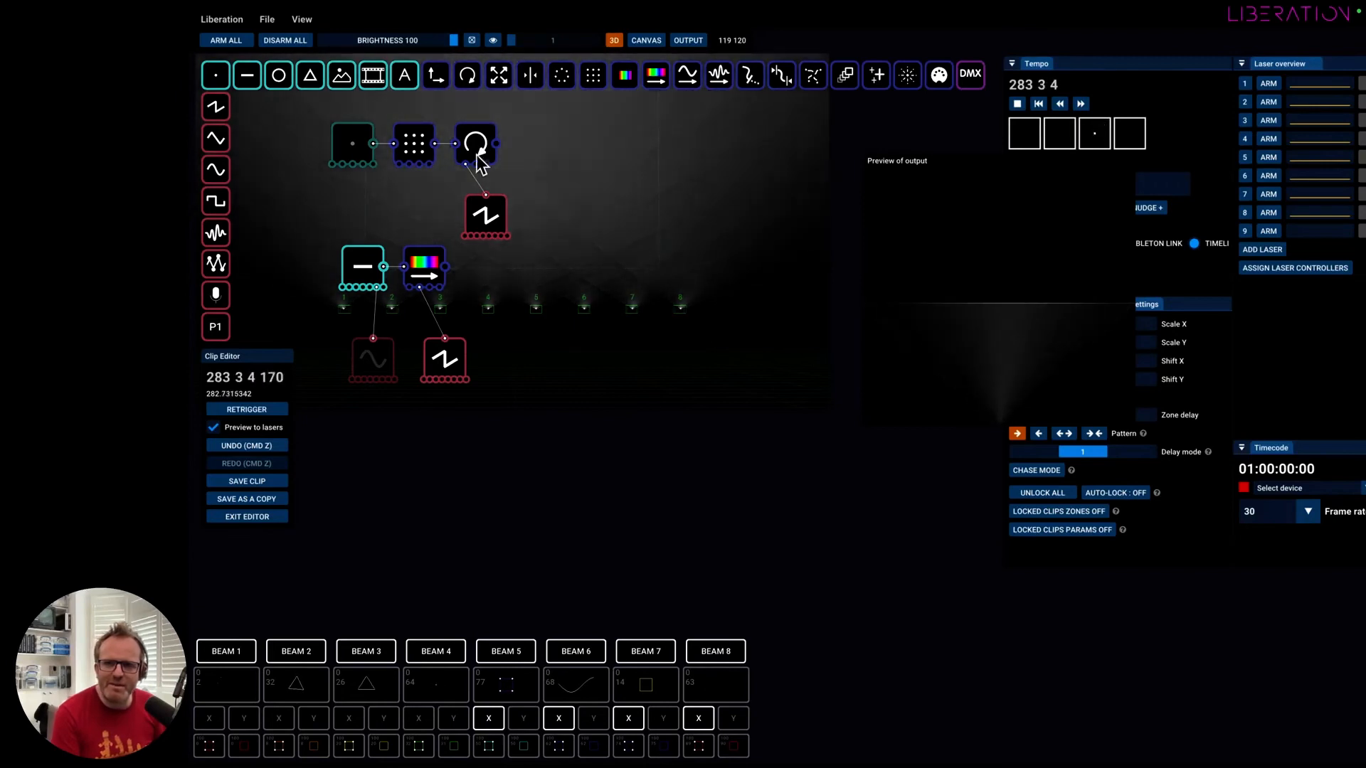
{"action": "left_click", "coordinate": [353, 265]}
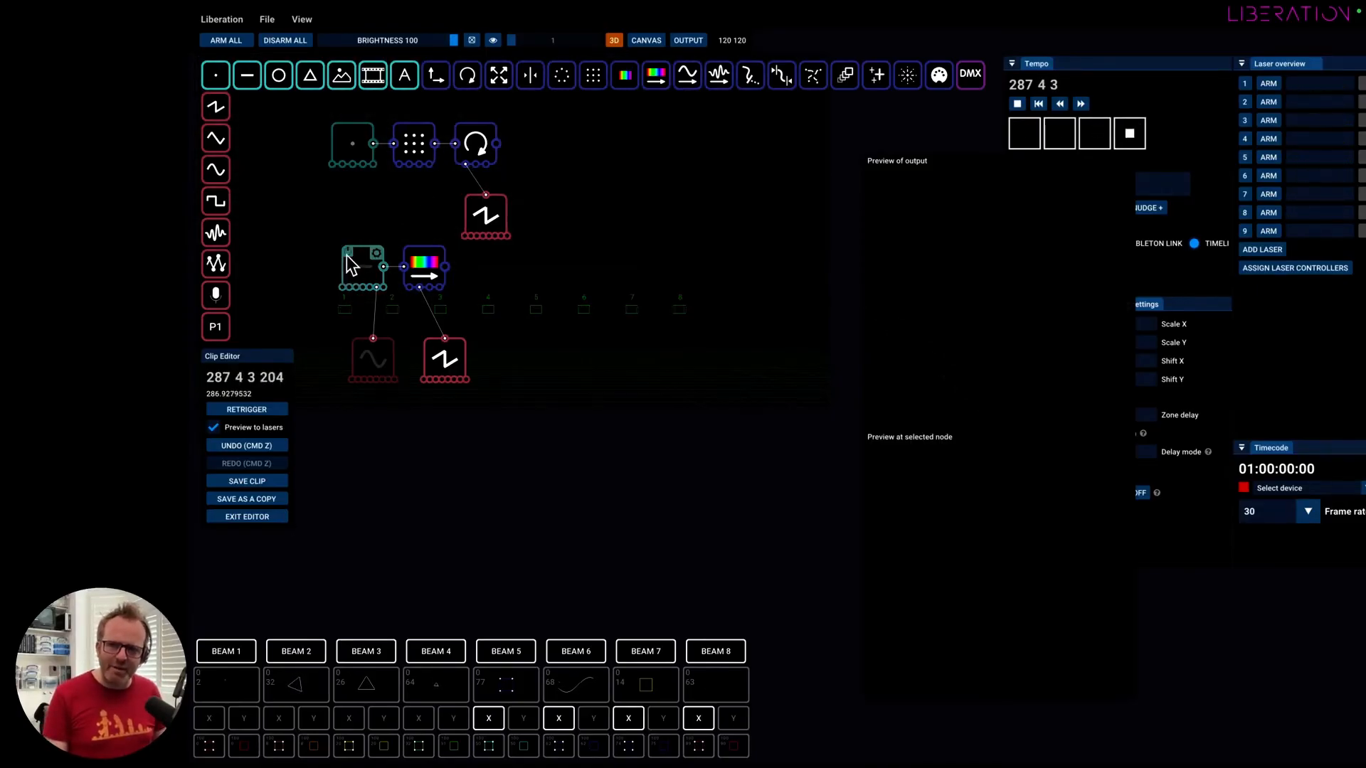
Exit the clip editor saving the clip as a copy, and launch the third clip in the grid's first row.
{"action": "left_click", "coordinate": [269, 518]}
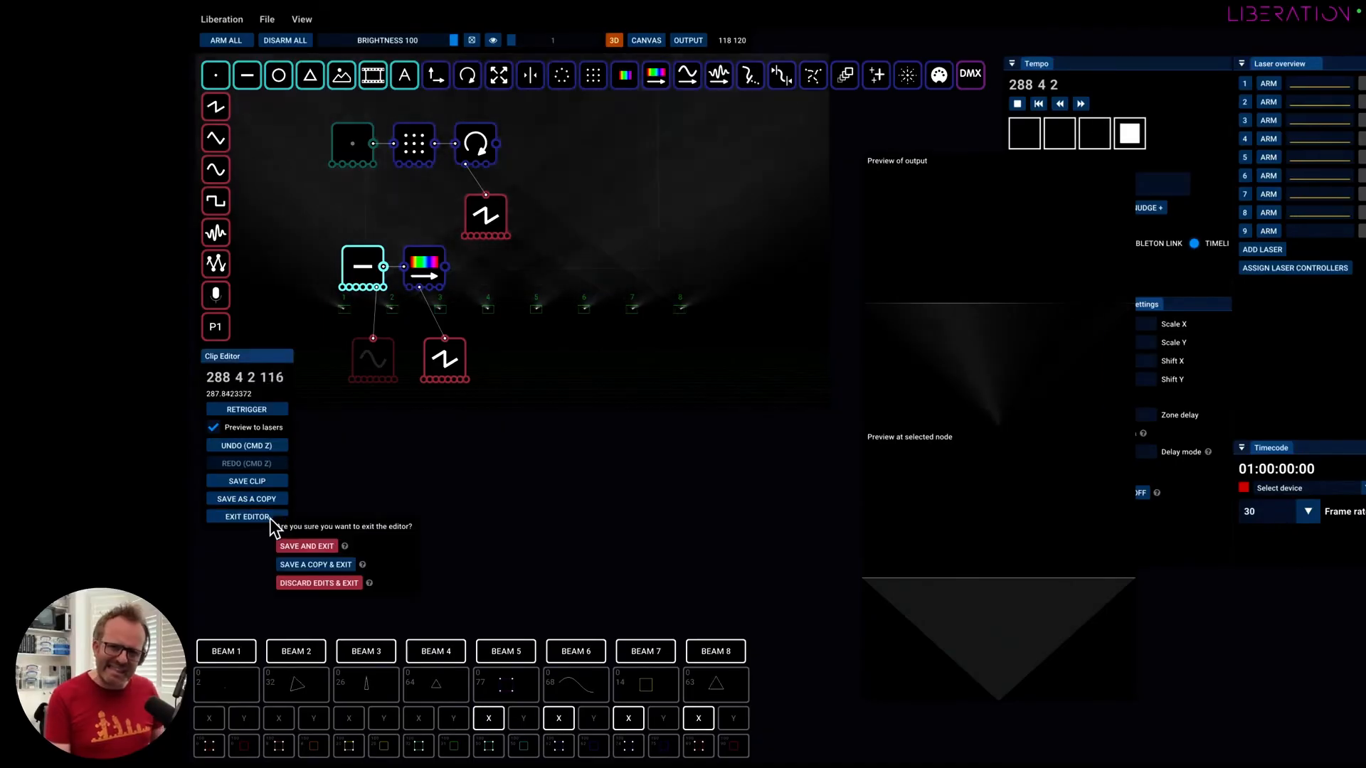
{"action": "left_click", "coordinate": [344, 562]}
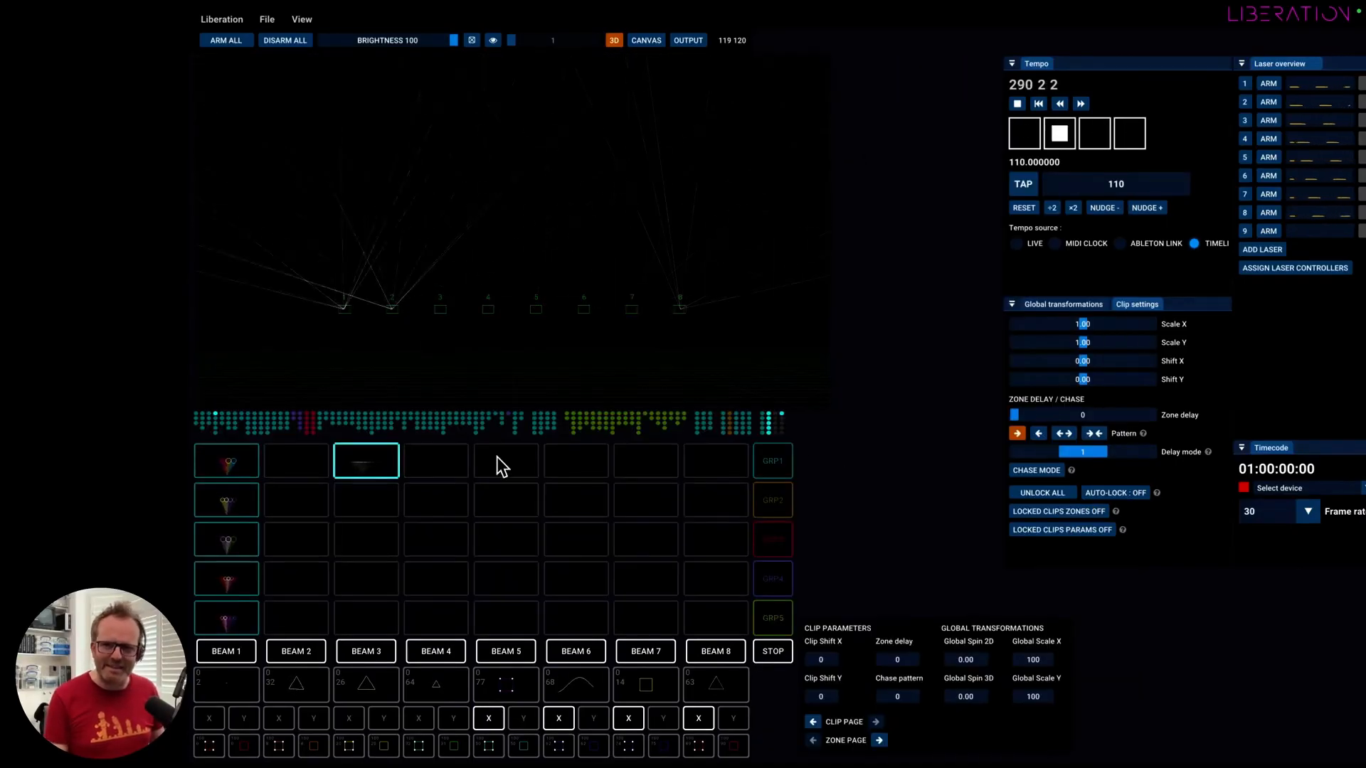
{"action": "left_click", "coordinate": [372, 463]}
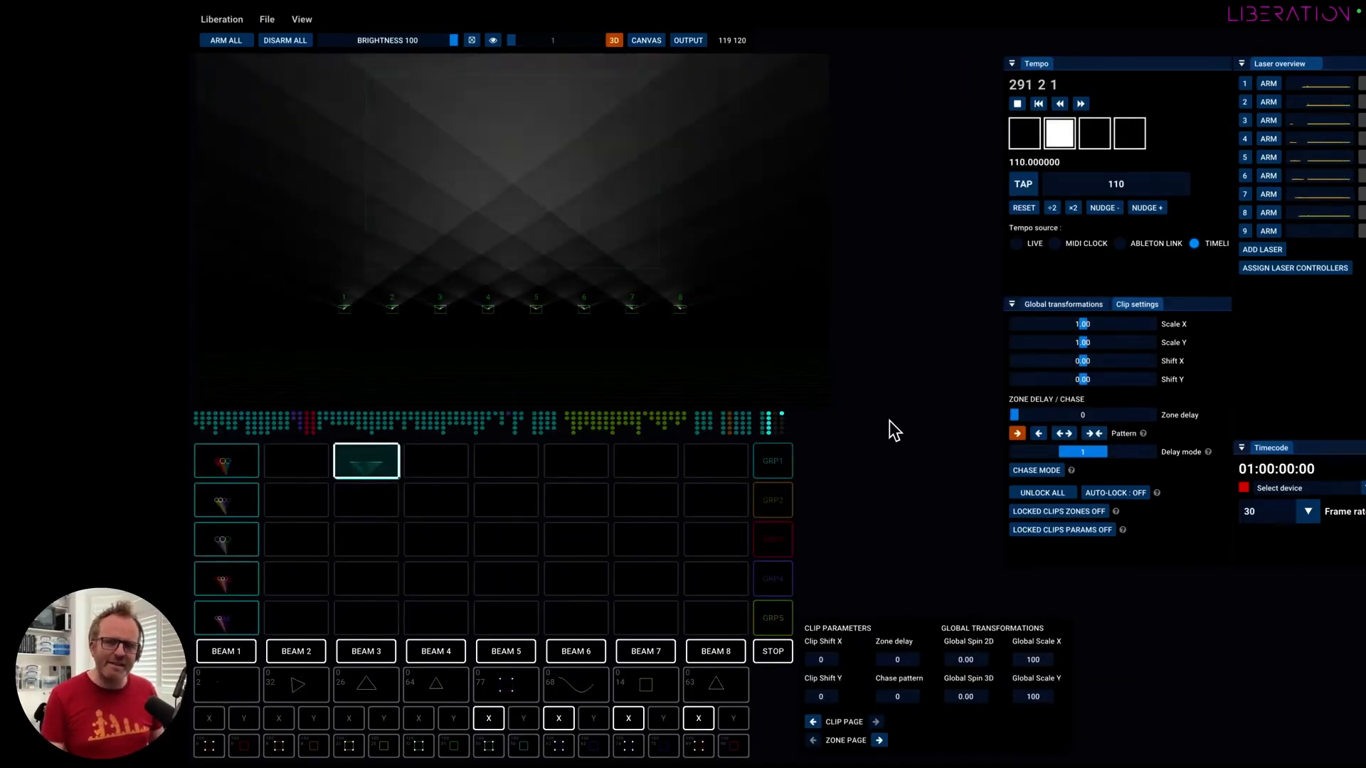
{"action": "key", "text": "super+Tab"}
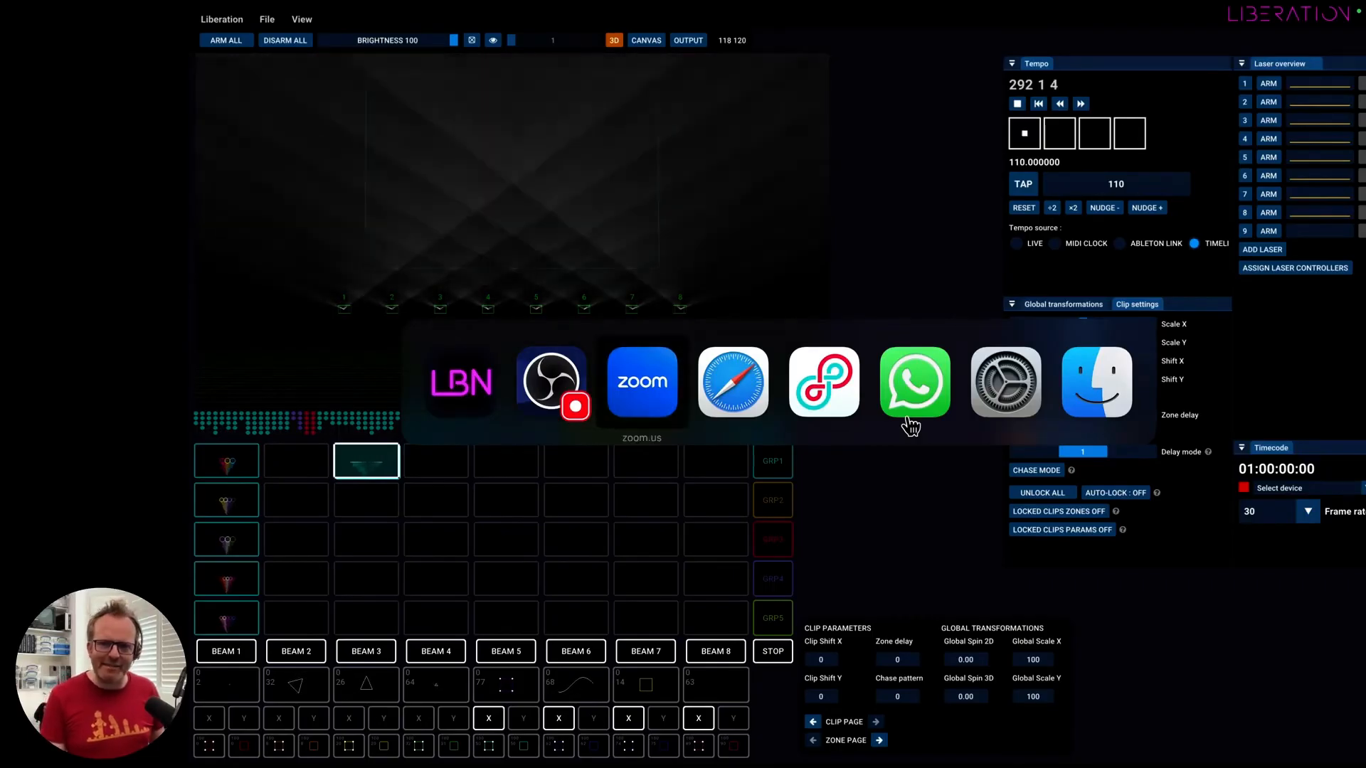
{"action": "left_click", "coordinate": [914, 415]}
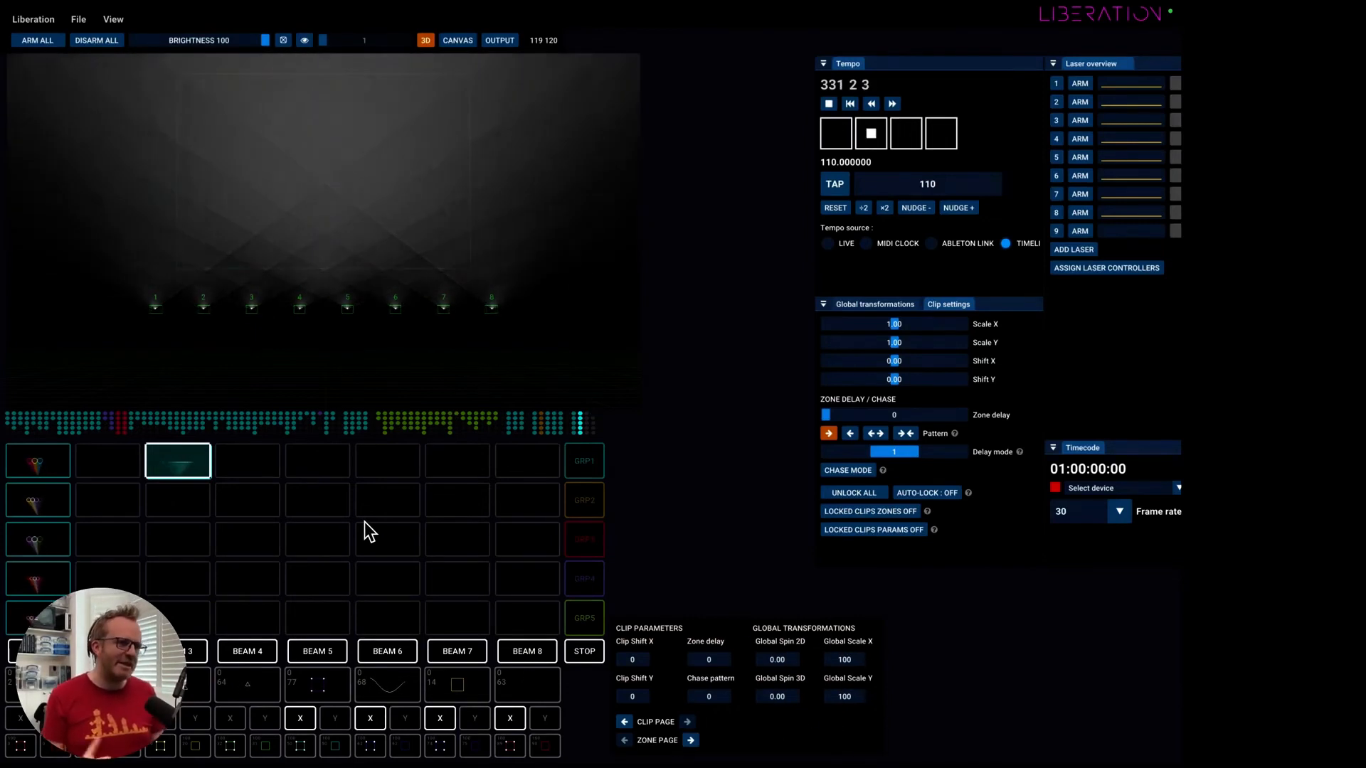
In Global transformations, try Shift X in both directions on the running clip, and reset Spin and Rotation.
{"action": "left_click", "coordinate": [875, 303]}
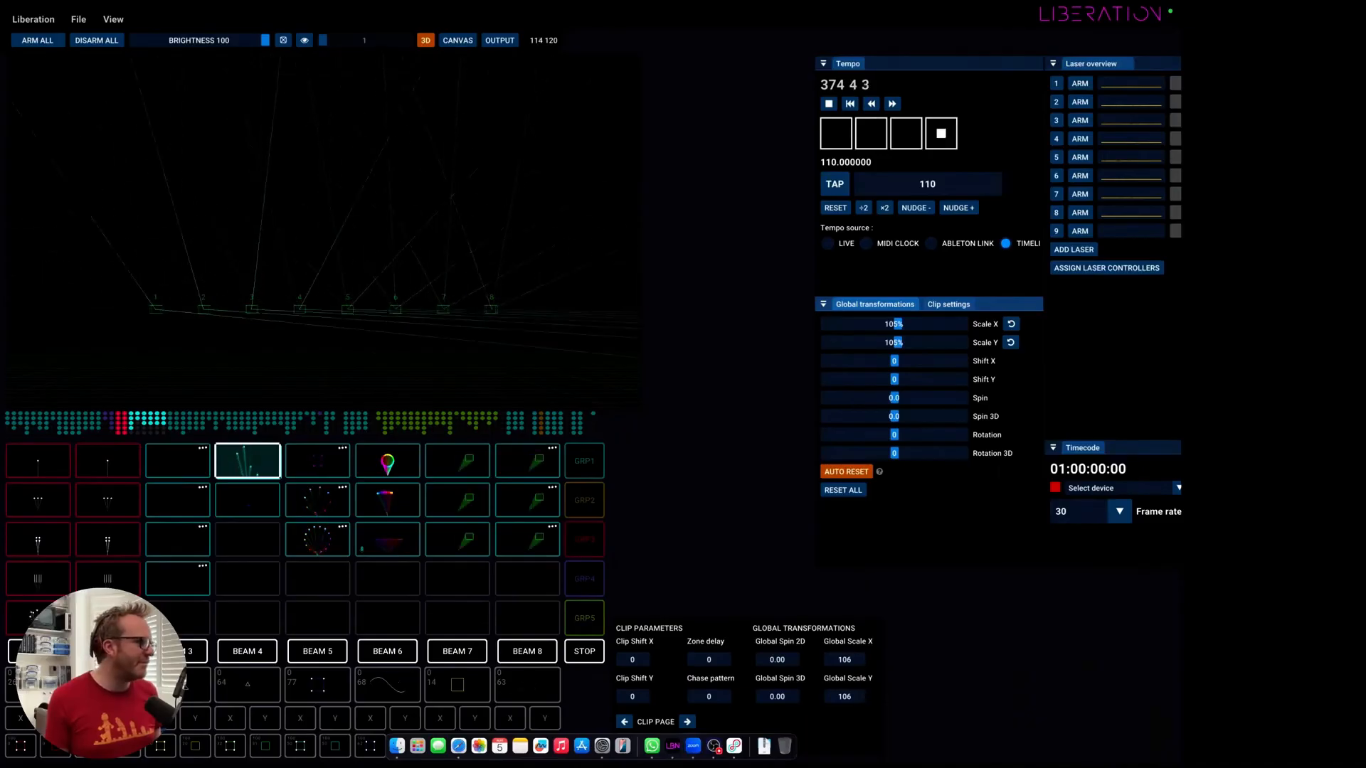
{"action": "left_click_drag", "start_coordinate": [832, 369], "coordinate": [914, 374]}
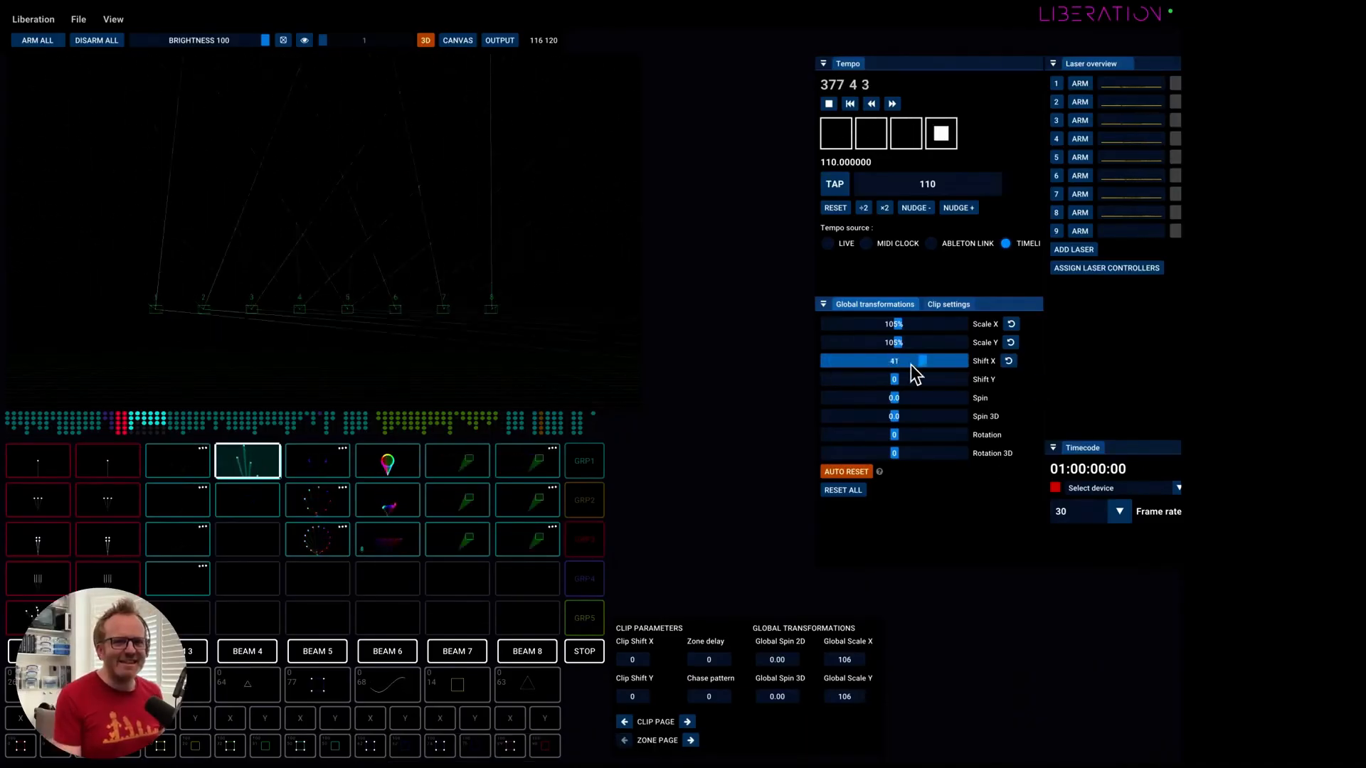
{"action": "left_click_drag", "start_coordinate": [836, 362], "coordinate": [815, 357]}
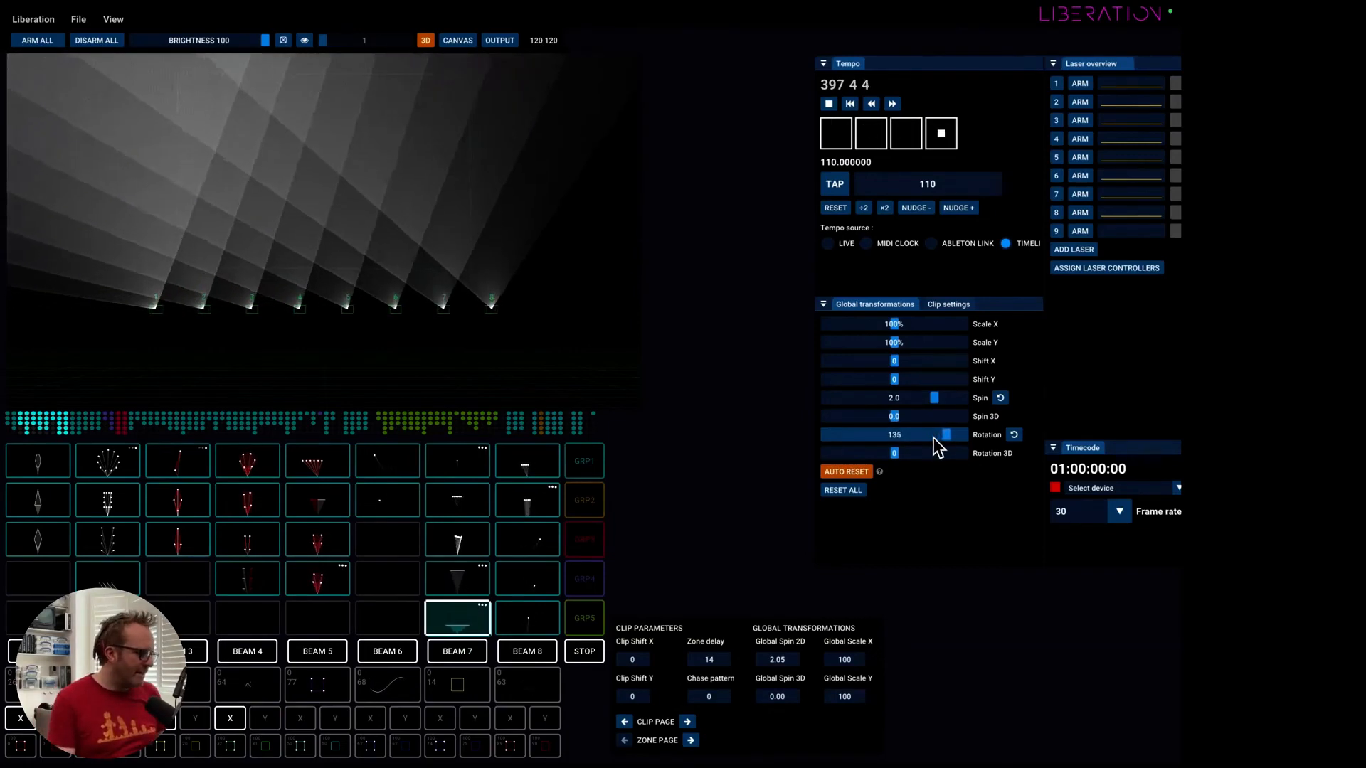
{"action": "left_click", "coordinate": [1000, 398]}
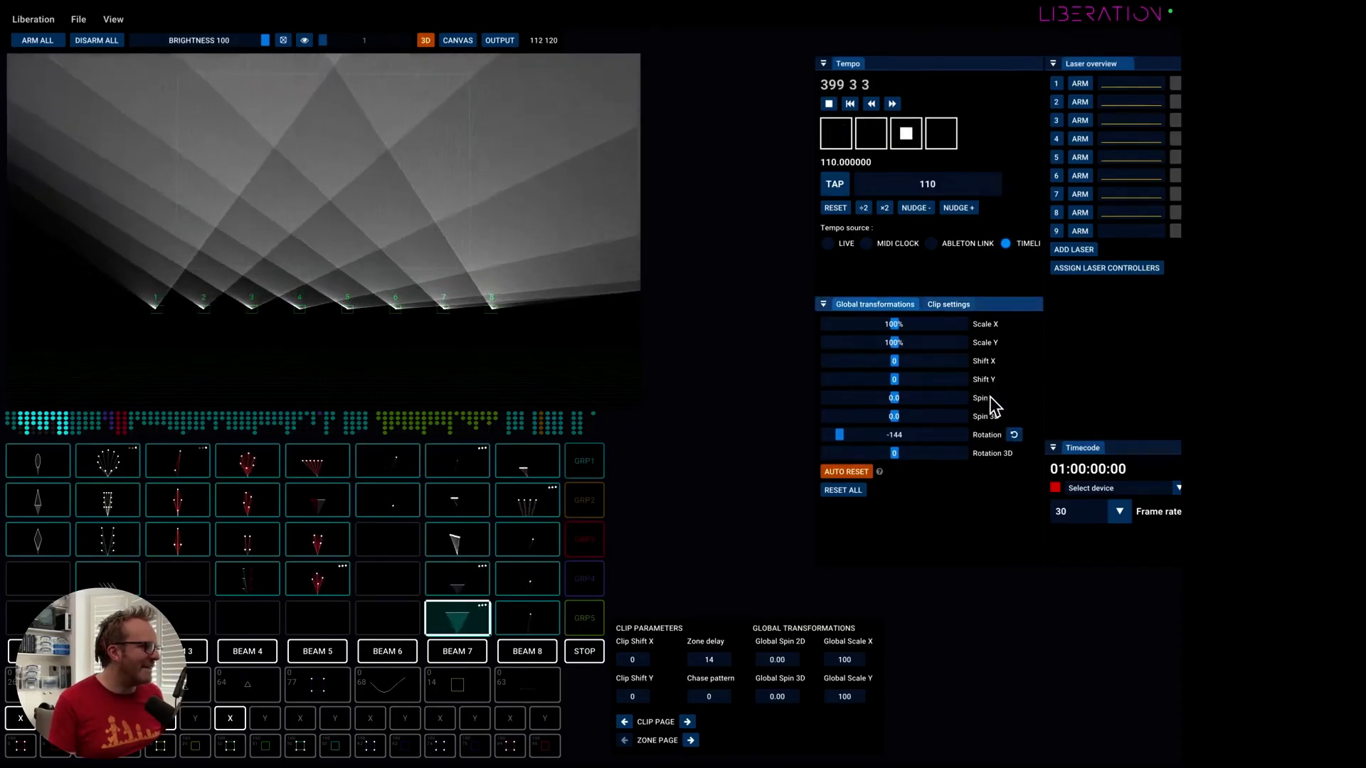
{"action": "left_click", "coordinate": [1016, 436]}
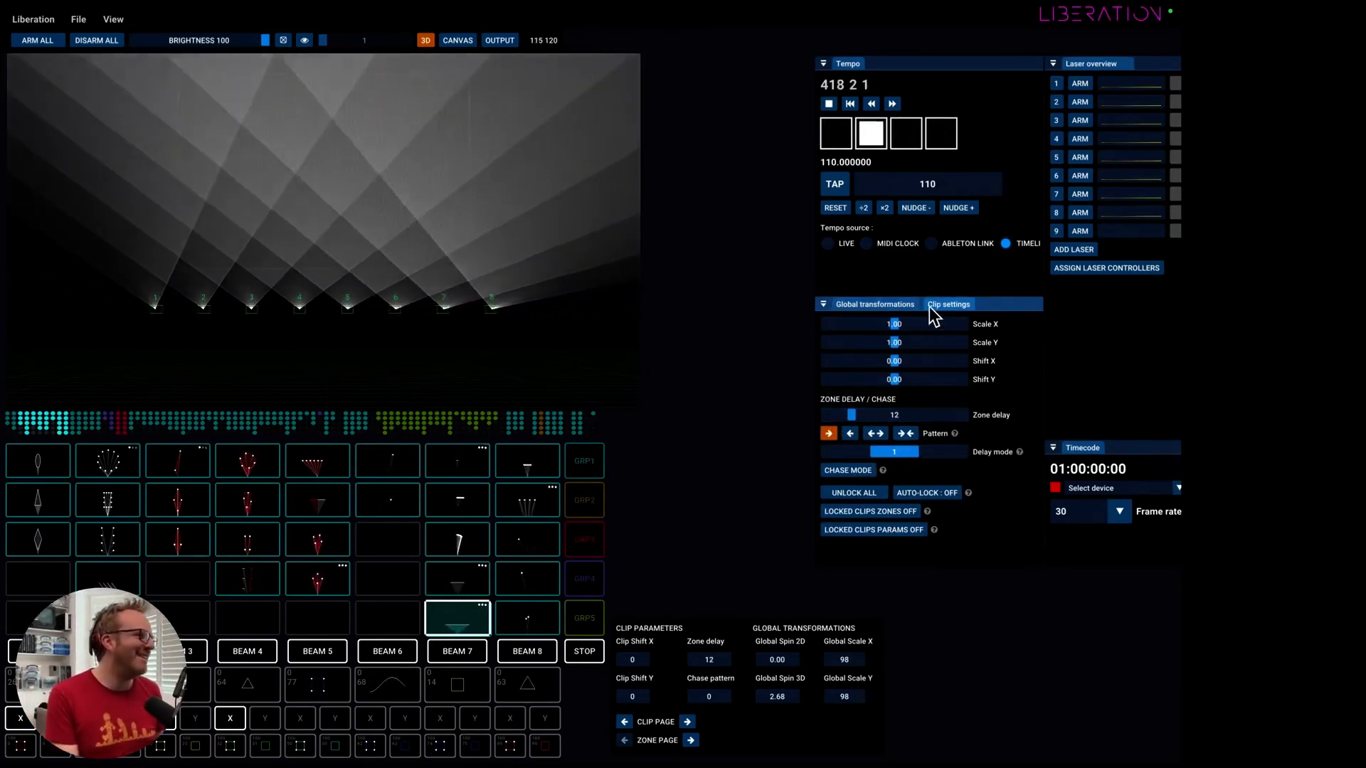
In Global transformations, check the Auto Reset help, turn Auto Reset off, and launch the last BEAM 7 clip.
{"action": "left_click", "coordinate": [882, 305]}
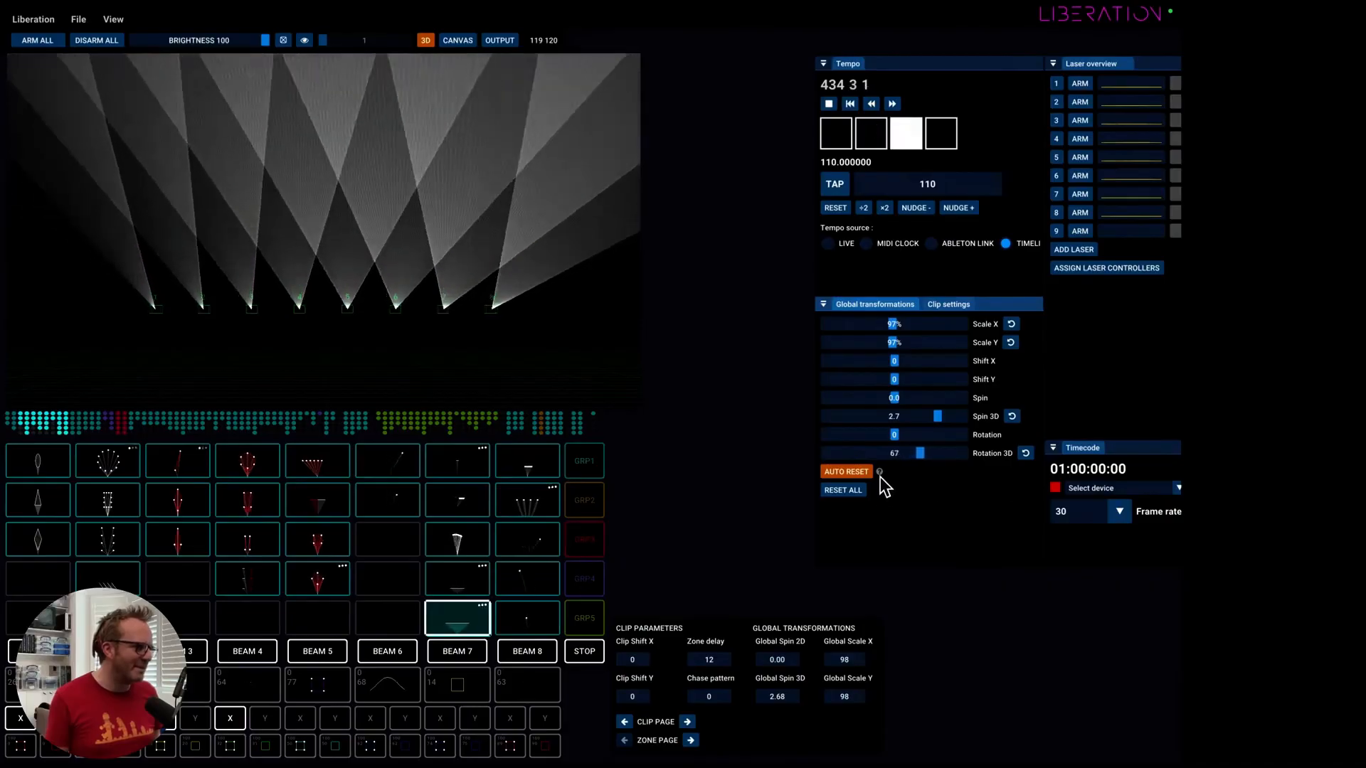
{"action": "mouse_move", "coordinate": [881, 478]}
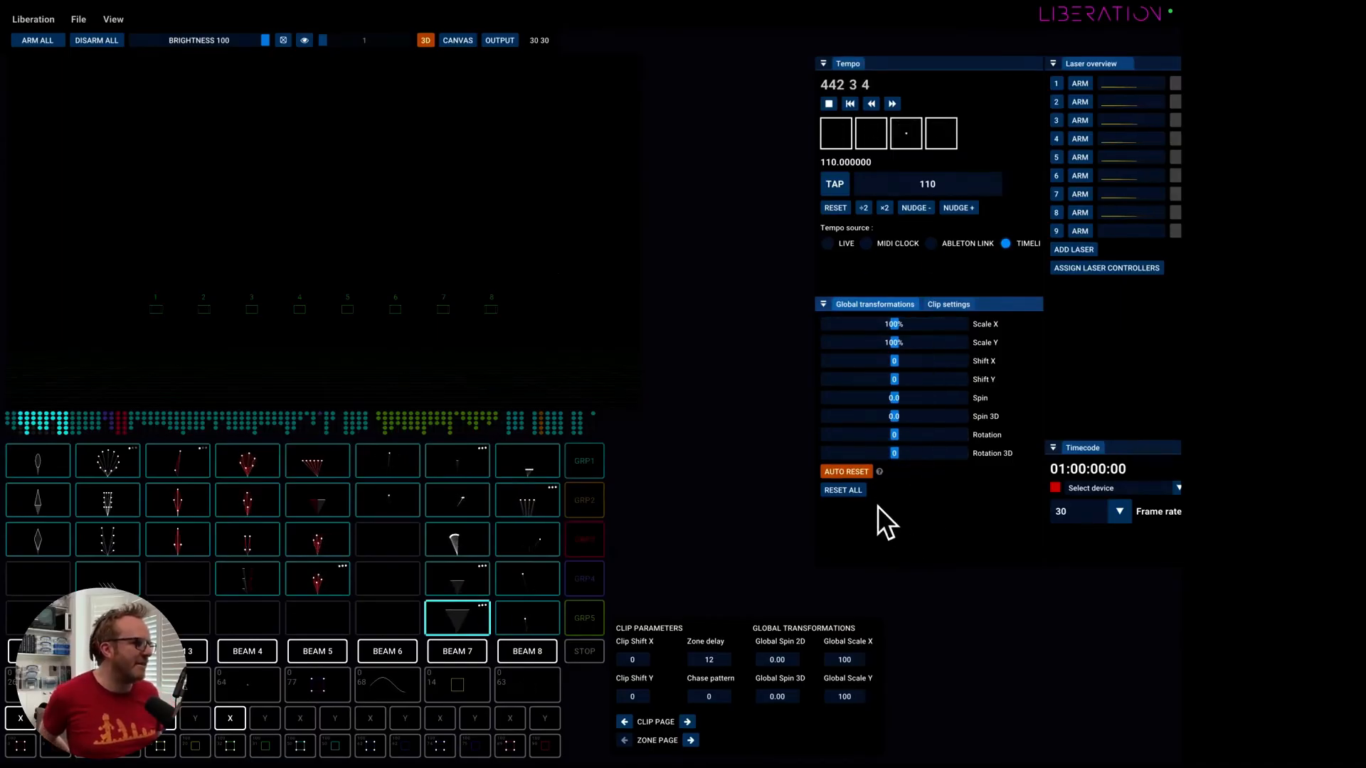
{"action": "left_click", "coordinate": [468, 624]}
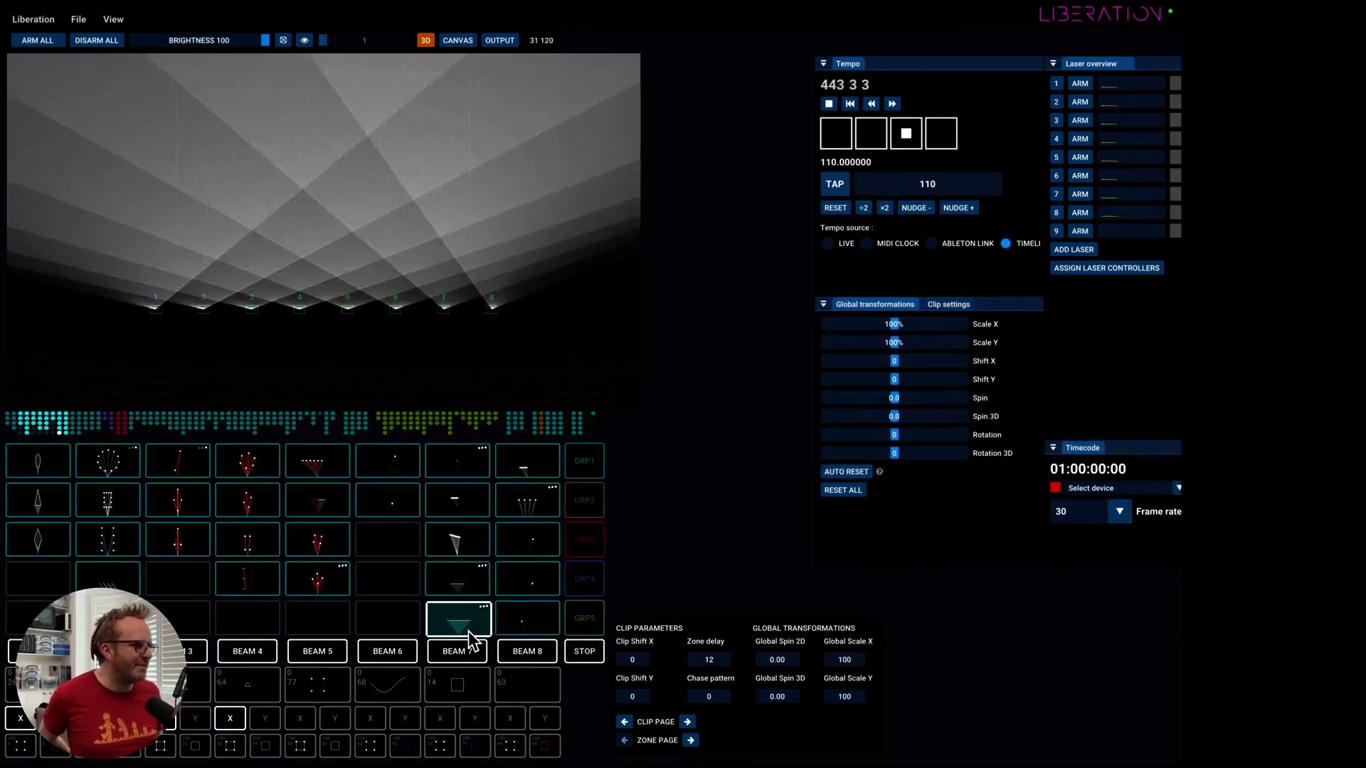
With Auto Reset off, set the global scale to 138% and Spin to 1.9, and stop and relaunch the clip.
{"action": "left_click_drag", "start_coordinate": [893, 324], "coordinate": [921, 326]}
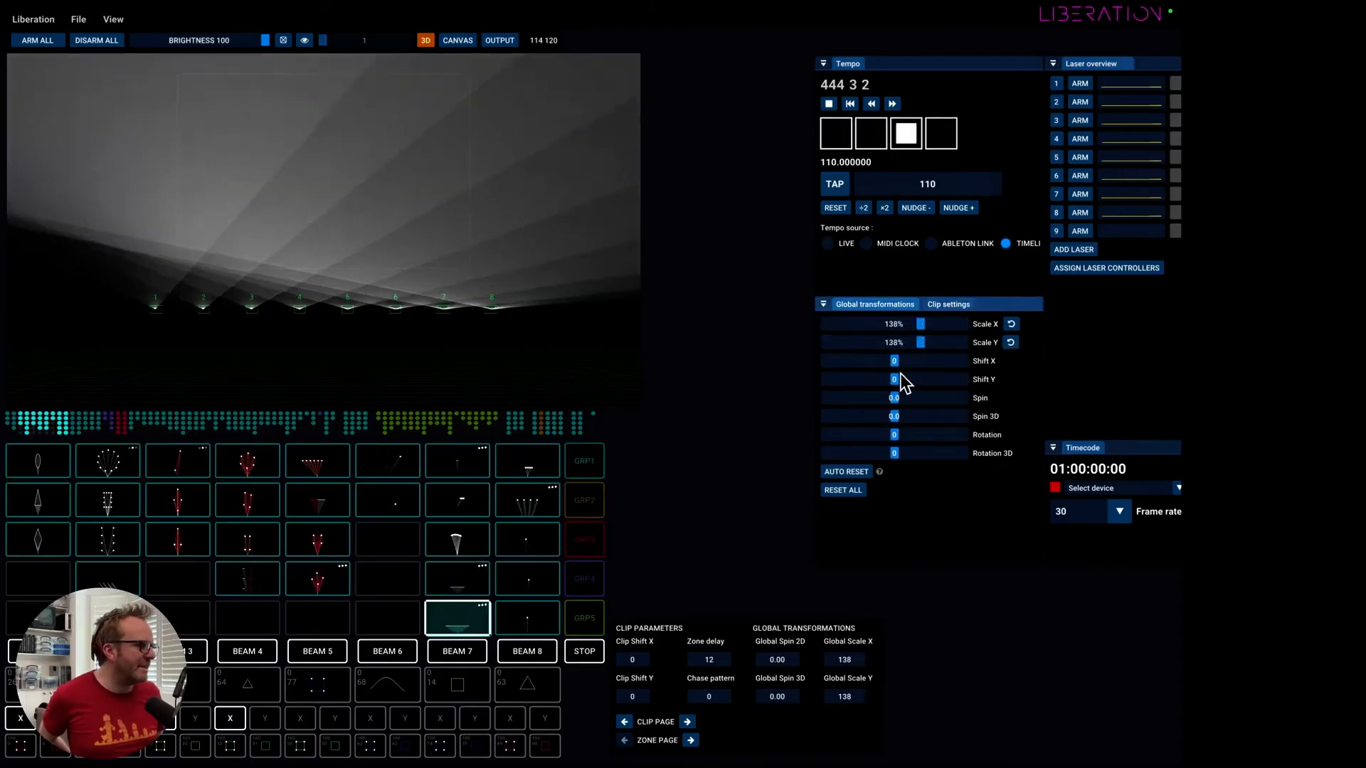
{"action": "left_click_drag", "start_coordinate": [912, 403], "coordinate": [949, 398]}
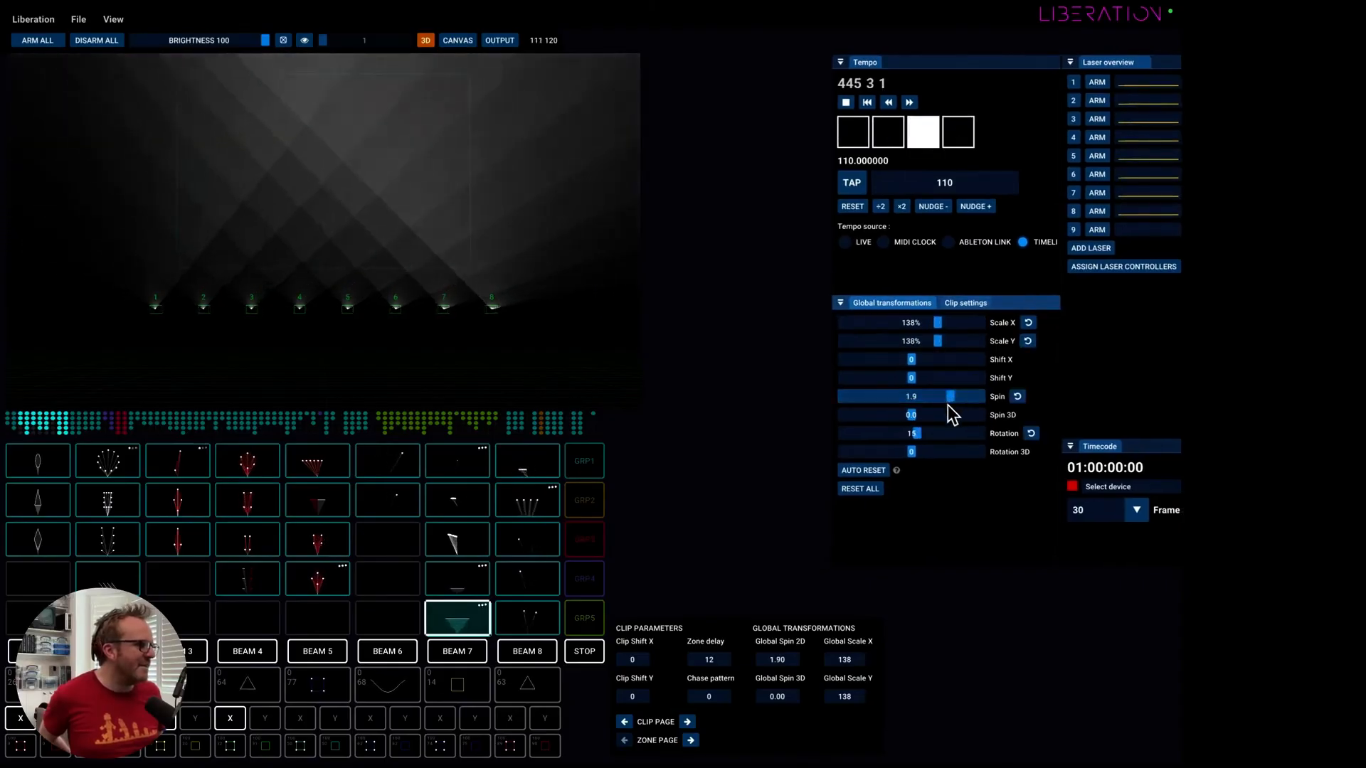
{"action": "left_click", "coordinate": [450, 621]}
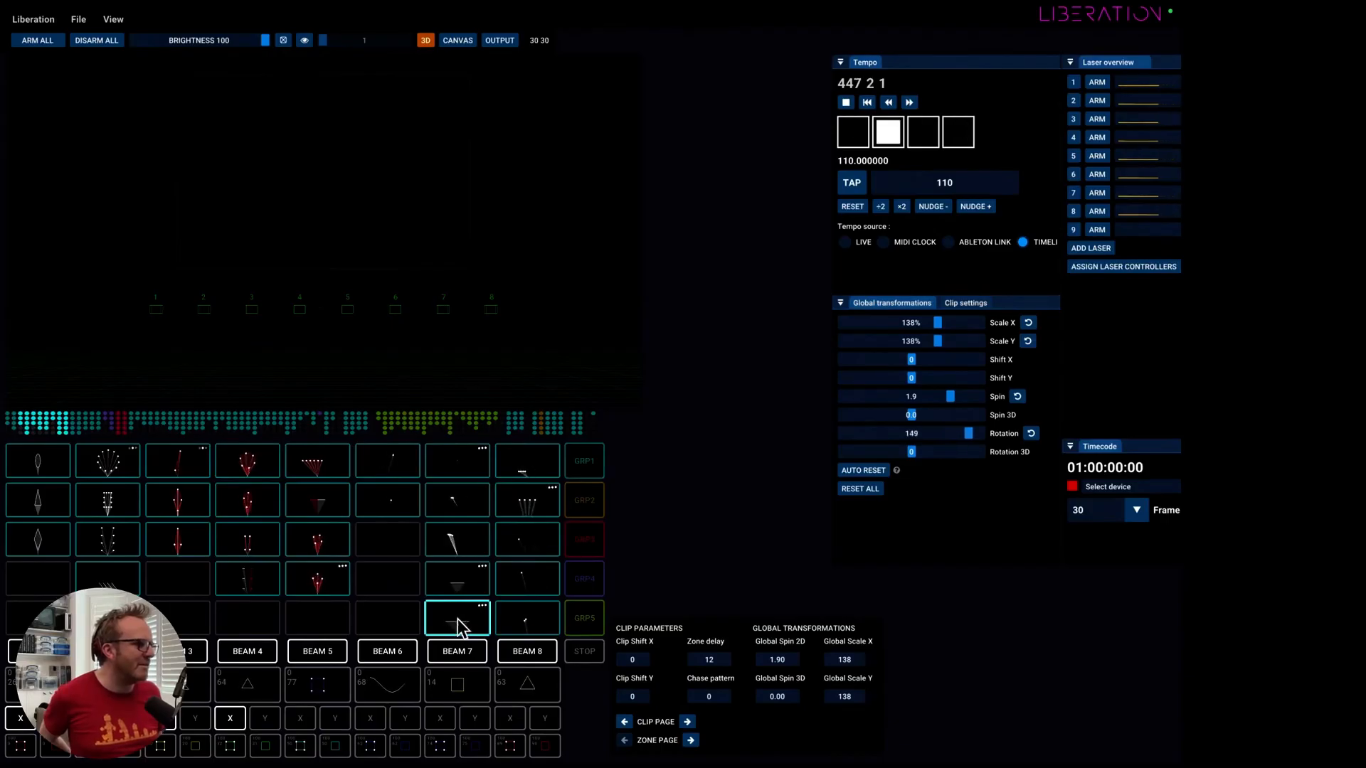
{"action": "left_click", "coordinate": [458, 619]}
Reset all global transformations and turn Auto Reset back on.
{"action": "left_click", "coordinate": [867, 491]}
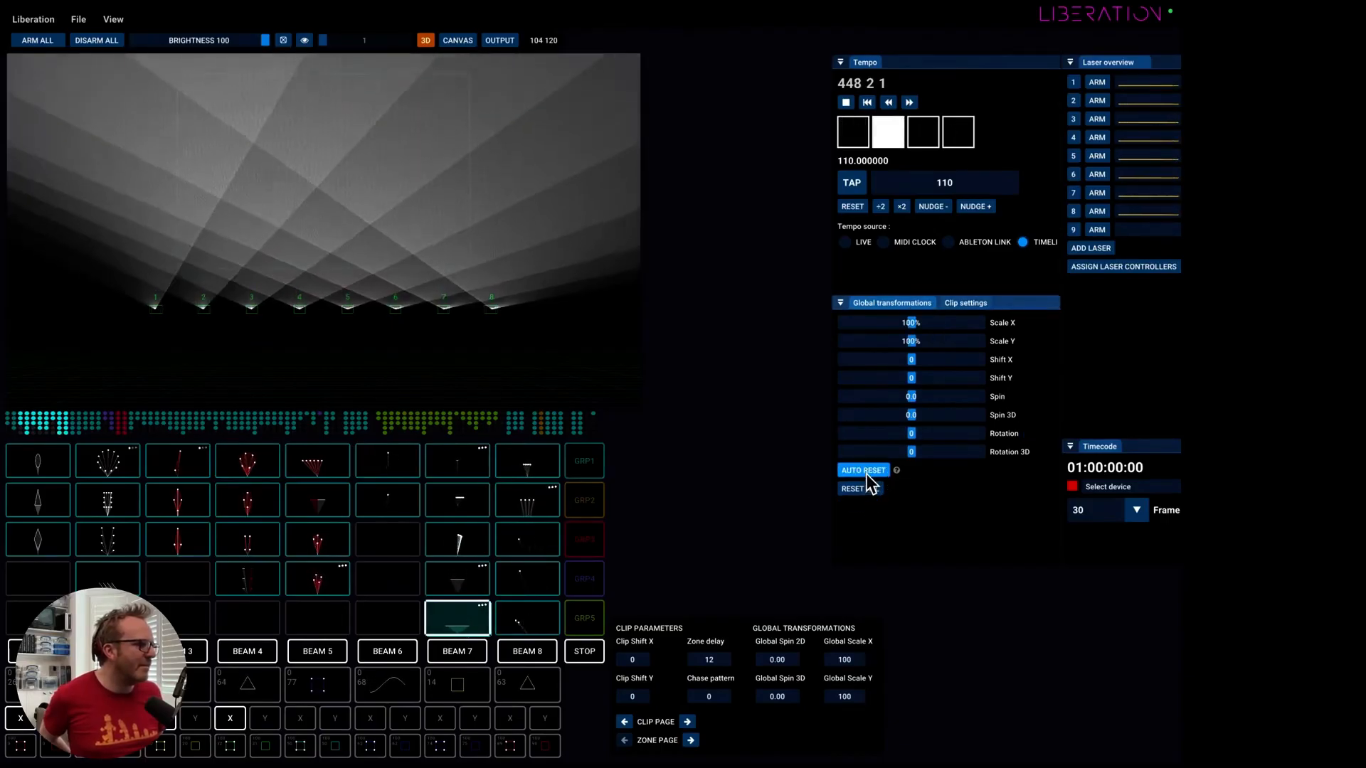
{"action": "left_click", "coordinate": [865, 471]}
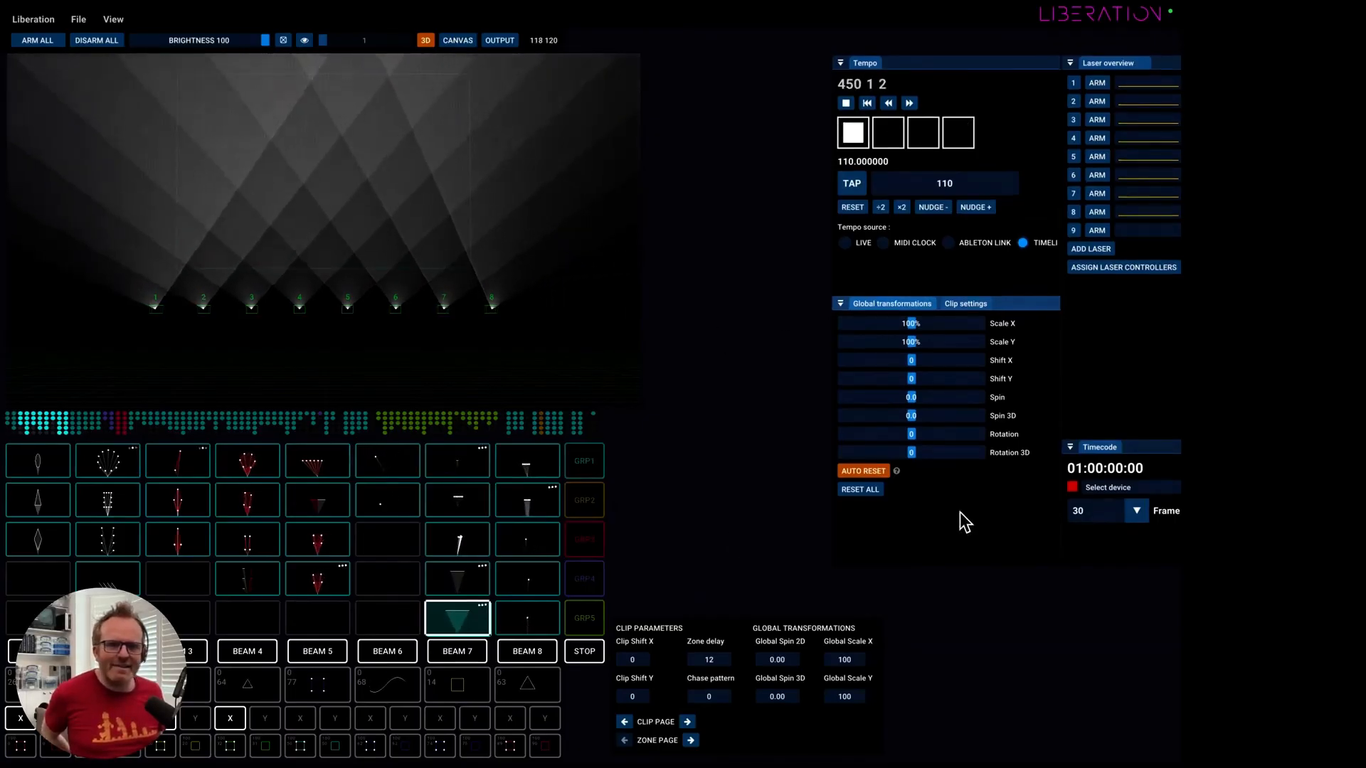
Switch to the Zoom meeting and show its participant gallery.
{"action": "left_click_drag", "start_coordinate": [958, 512], "coordinate": [806, 506]}
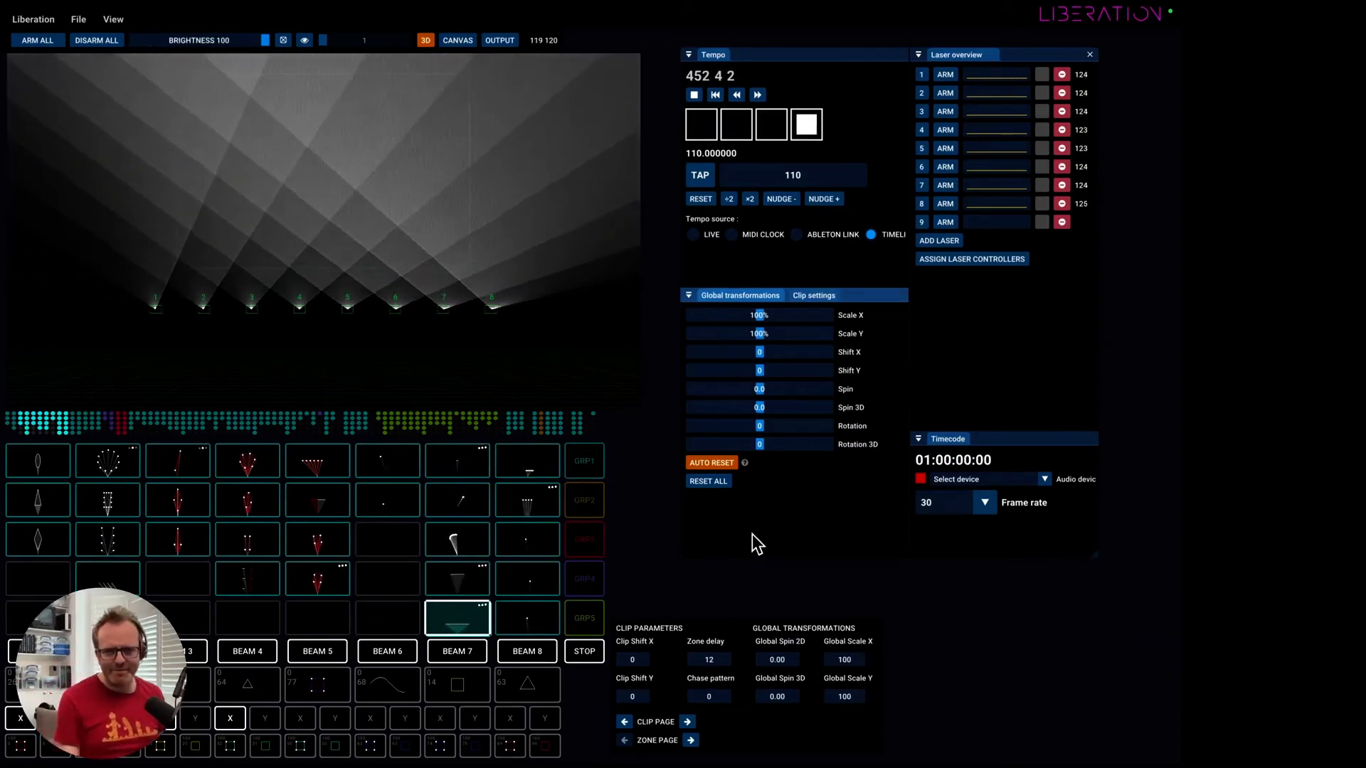
{"action": "key", "text": "super+Tab"}
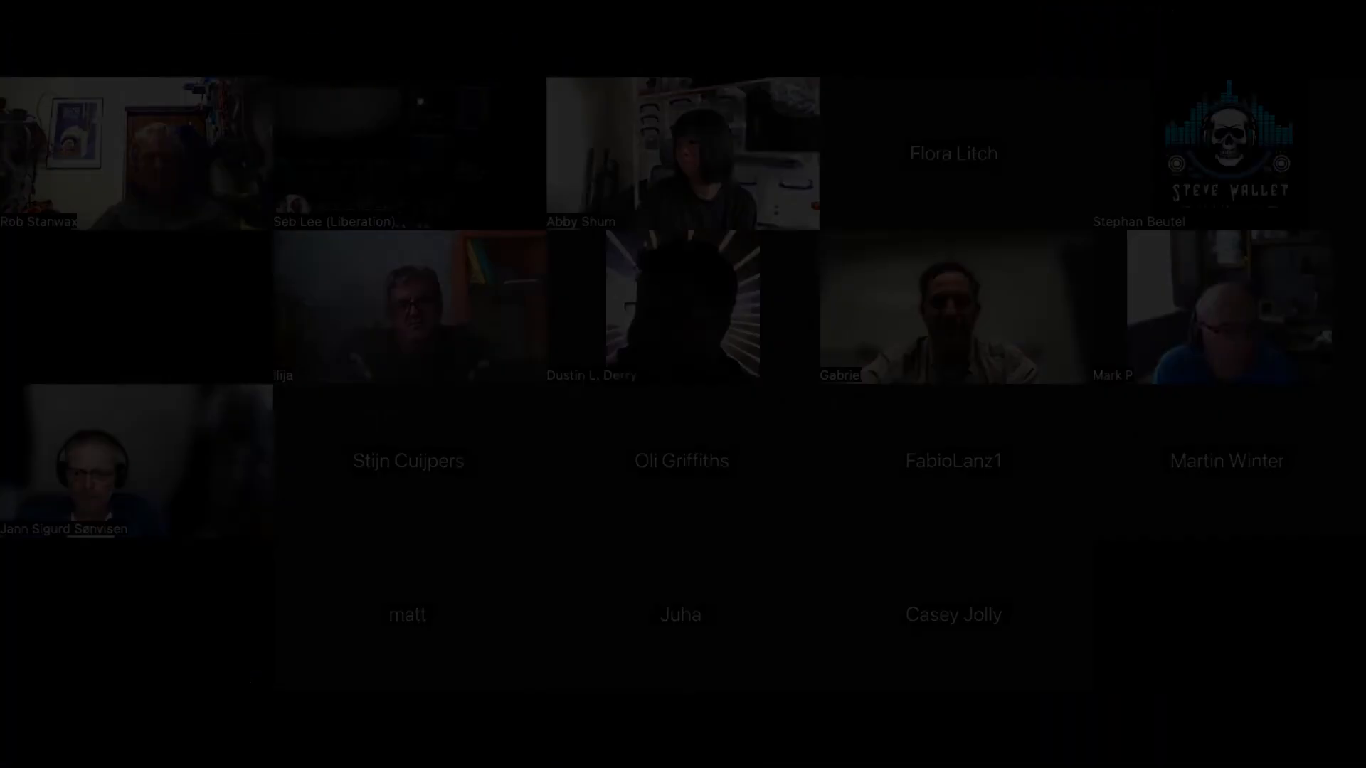